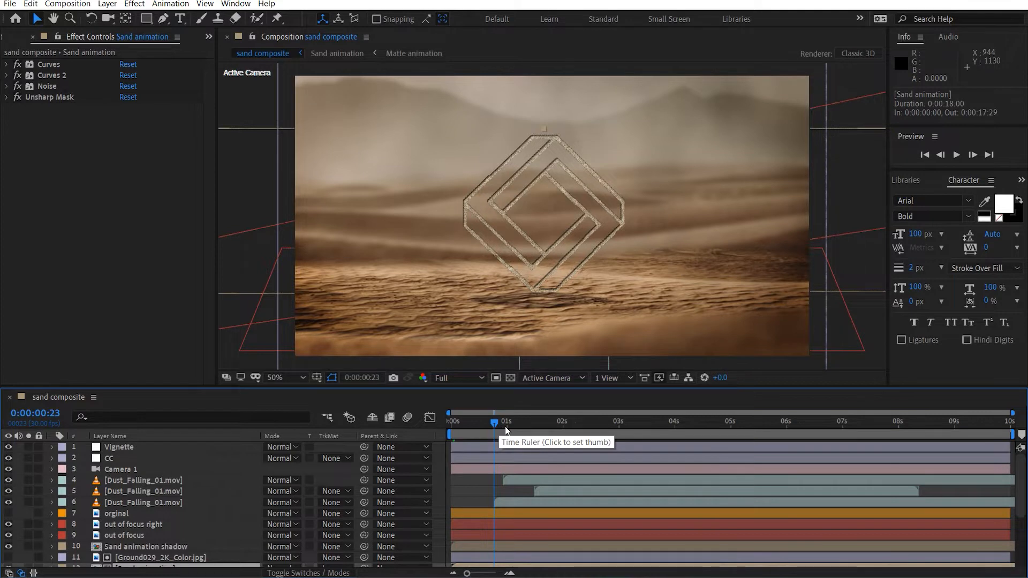
Scrub through the first two seconds of the finished sand composite to examine the logo's disintegration.
drag(505, 425, 554, 429)
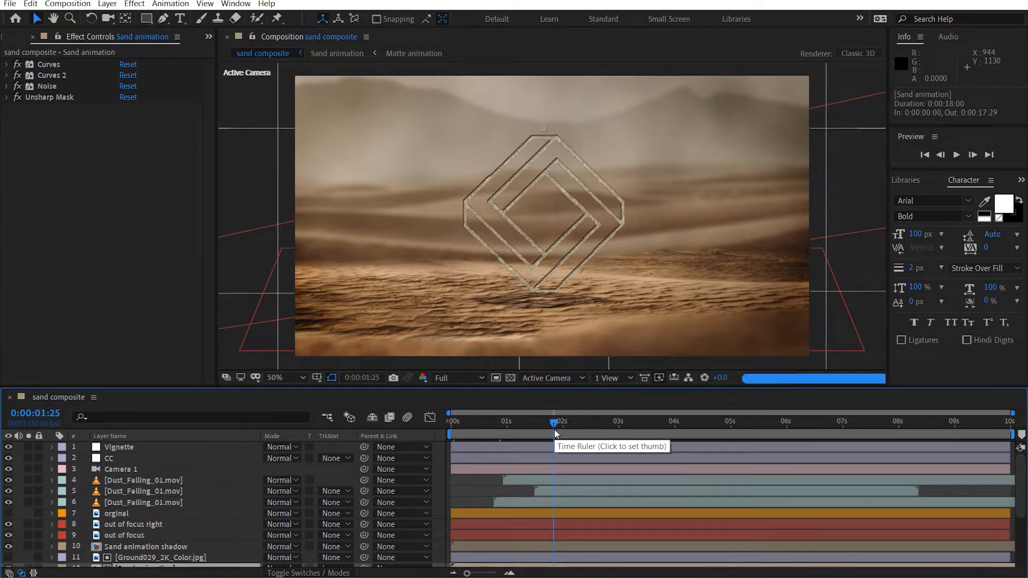
drag(554, 429, 549, 425)
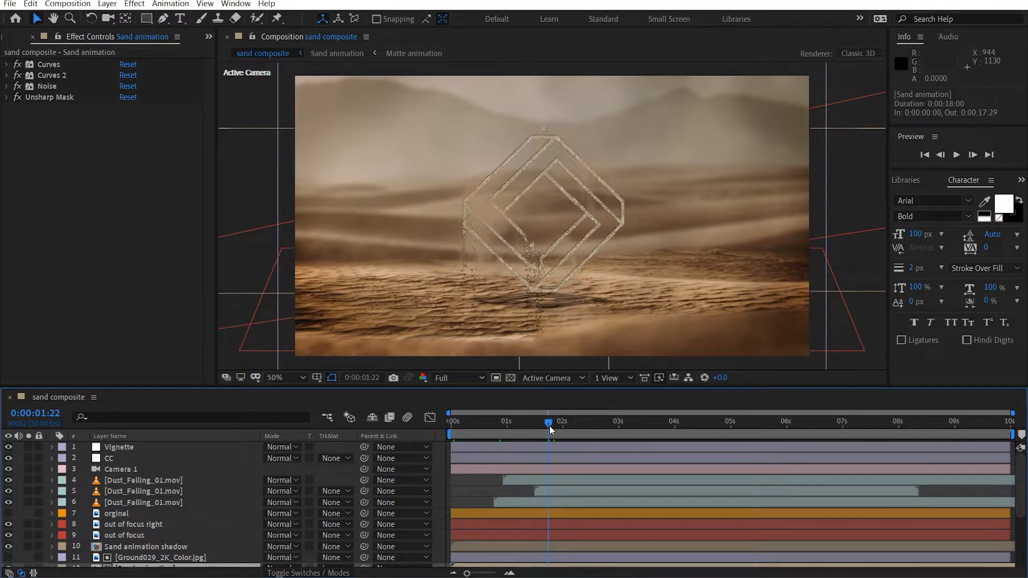
drag(549, 425, 516, 425)
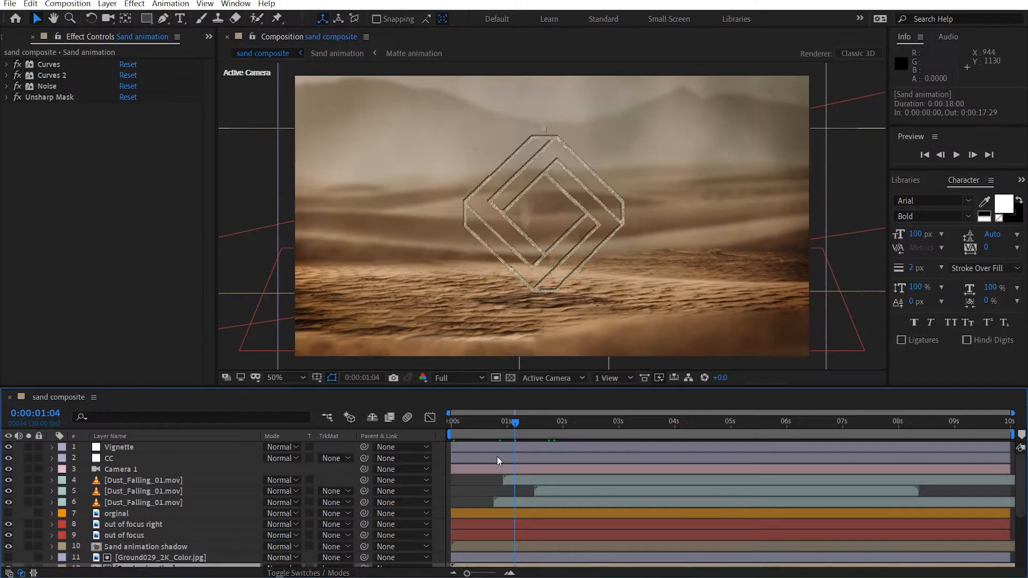
click(467, 421)
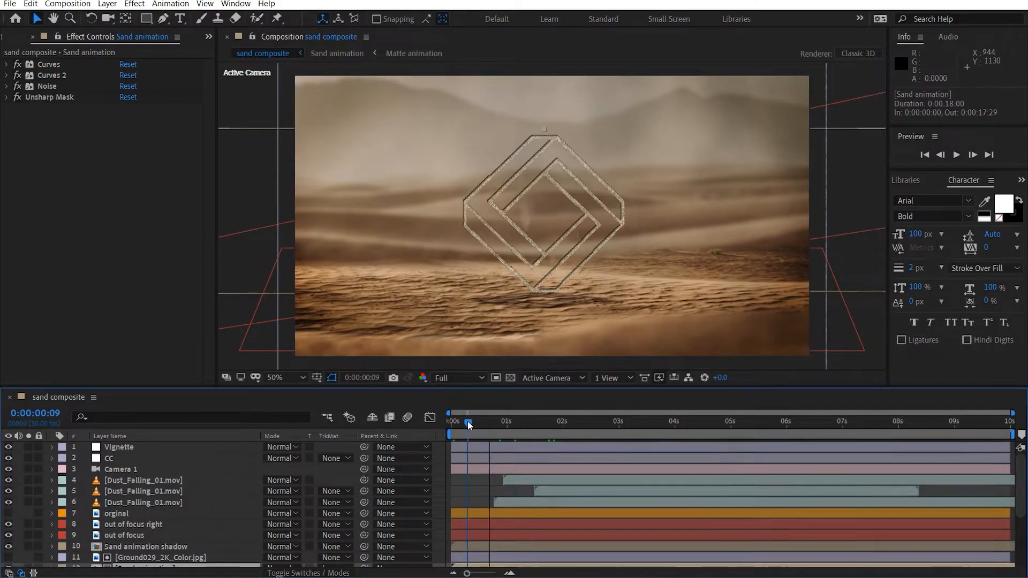
Create a new composition named sand composite, keeping 1920 x 1080, 30 fps and a 10-second duration.
click(2, 39)
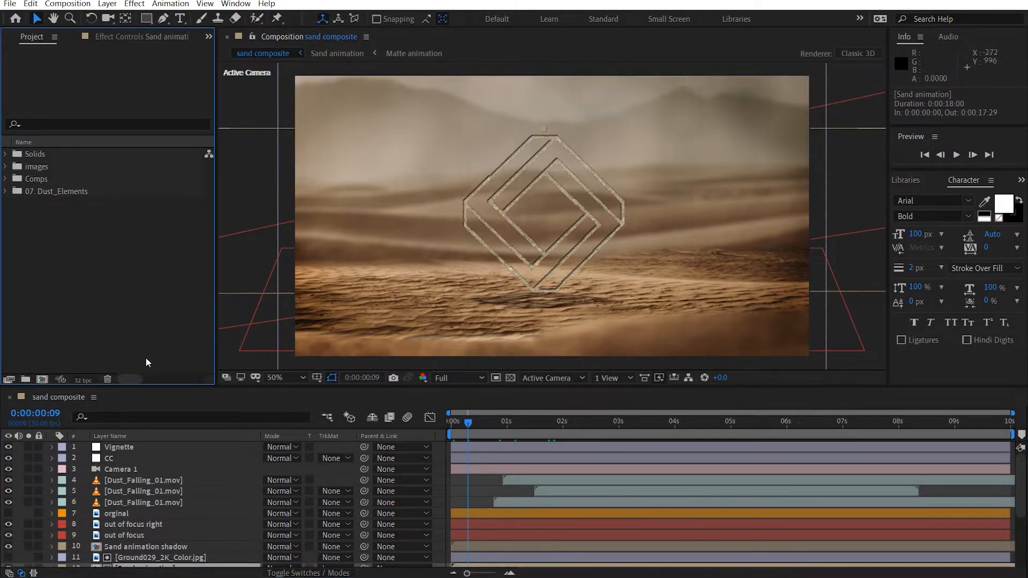
click(42, 379)
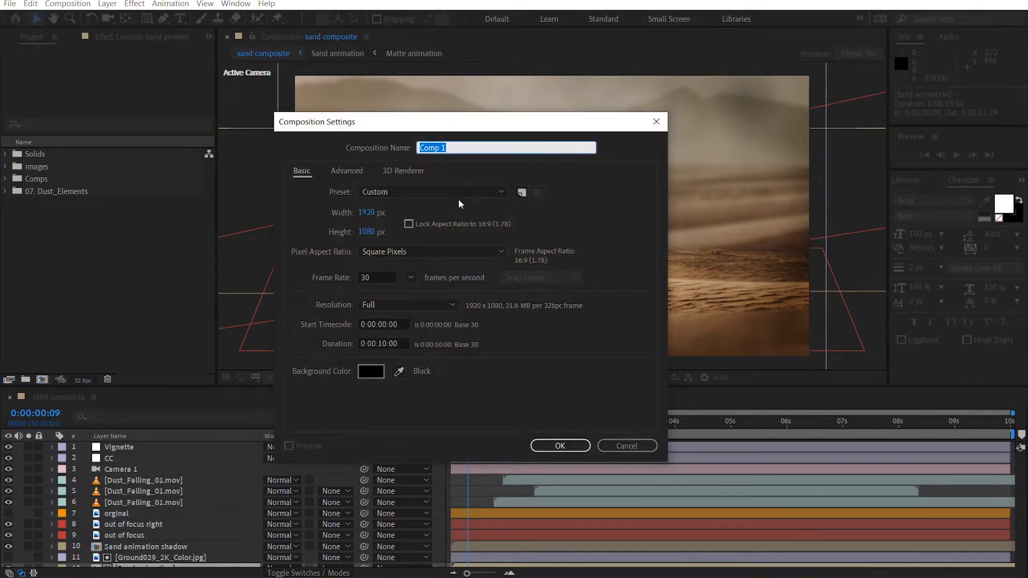
text(sand composite)
key(Return)
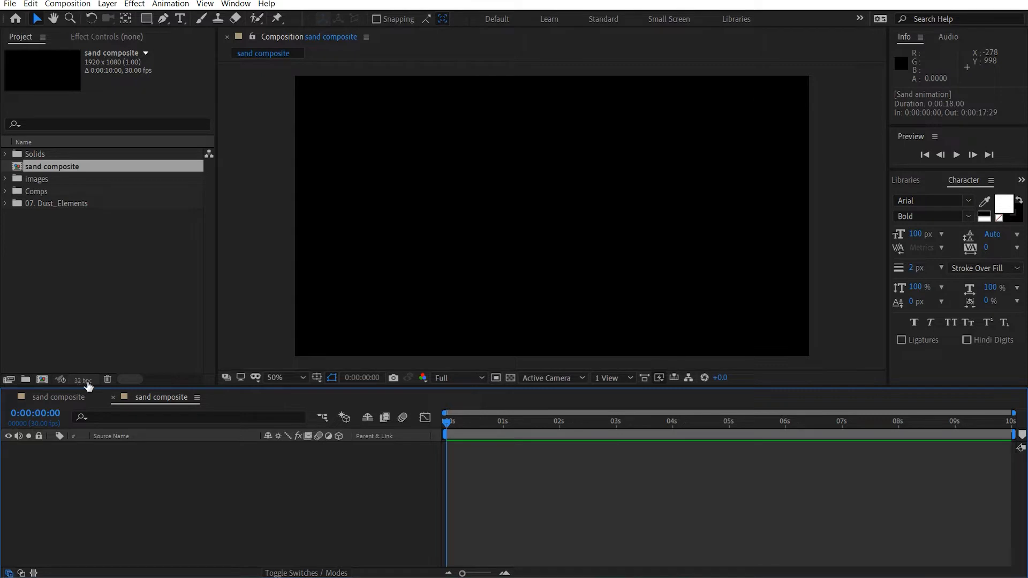
Add After Videofx logo alpha.png from the images folder to the composition and set its scale to 5%.
click(71, 277)
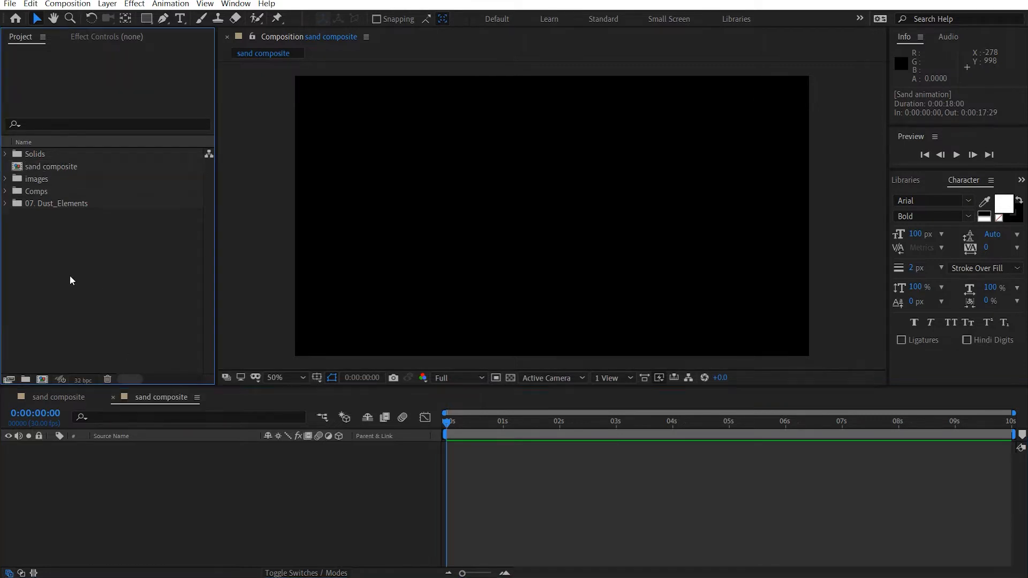
click(5, 178)
drag(77, 226, 313, 448)
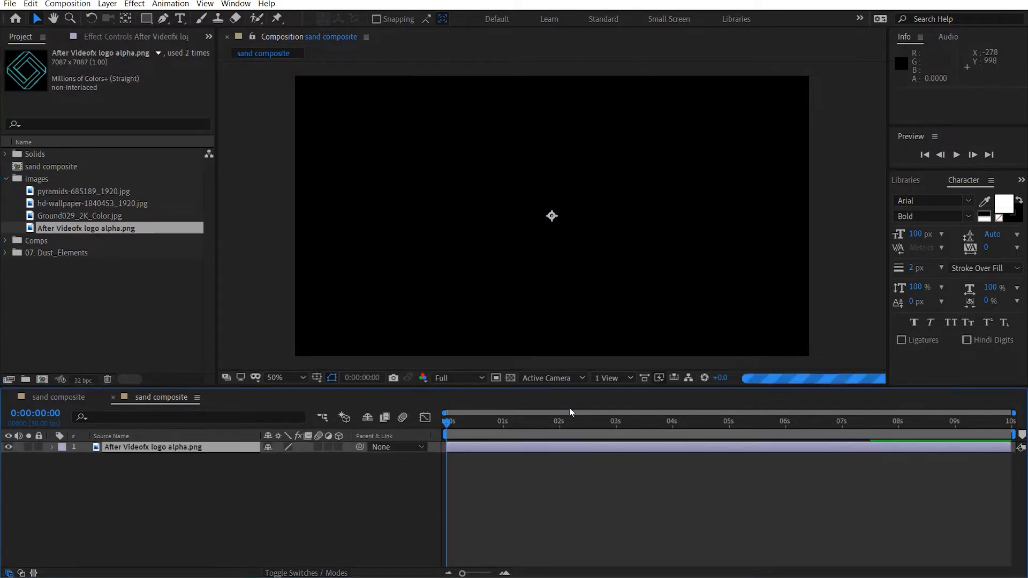
key(s)
click(309, 457)
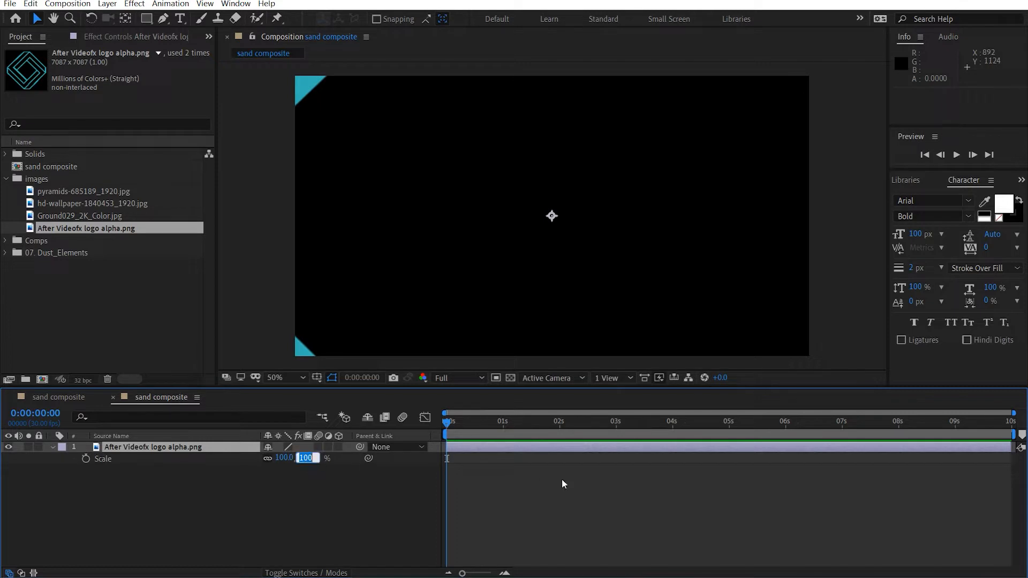
text(5)
key(Return)
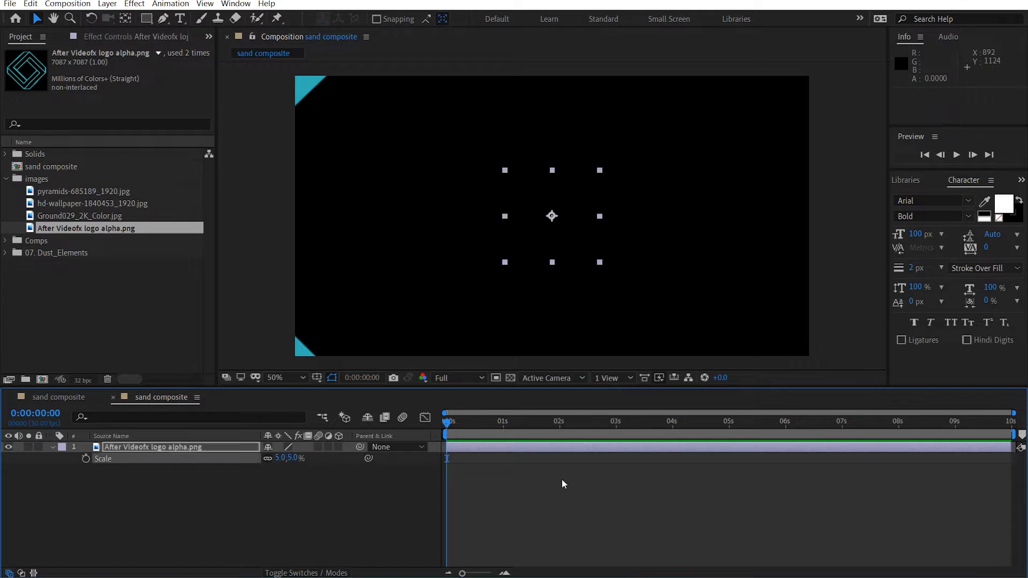
Move the logo up to the upper centre of the frame, at about 952, 314.
drag(572, 251, 587, 169)
click(601, 230)
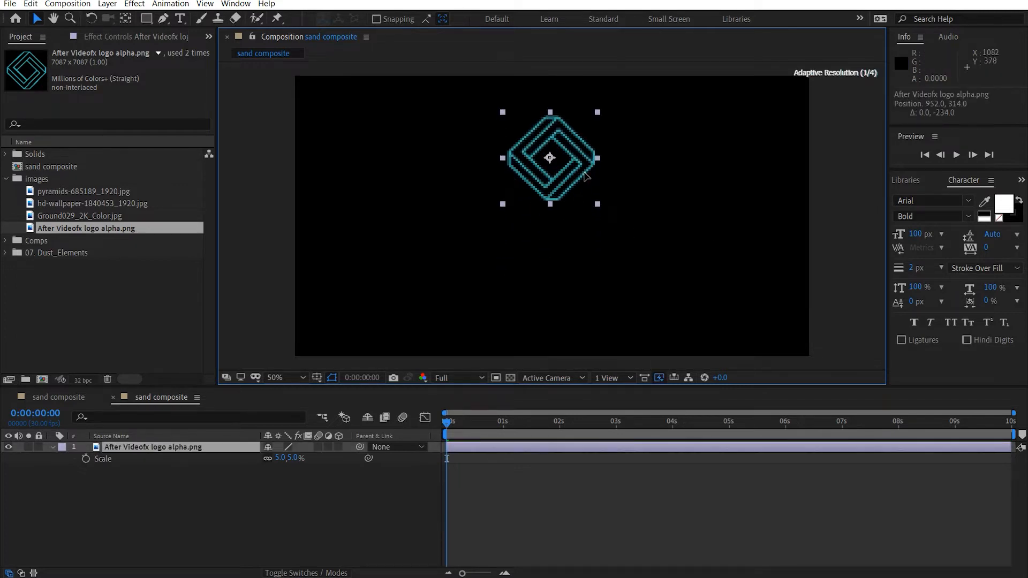
click(672, 305)
Pre-compose the logo layer as logo, moving all attributes into the new composition, and reveal its Position property.
click(136, 446)
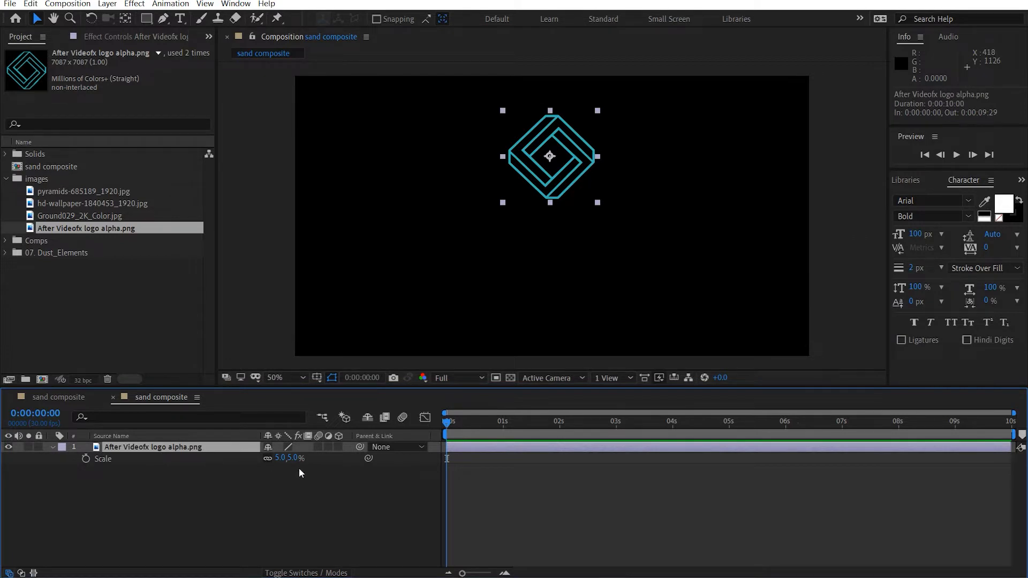
key(ctrl+shift+c)
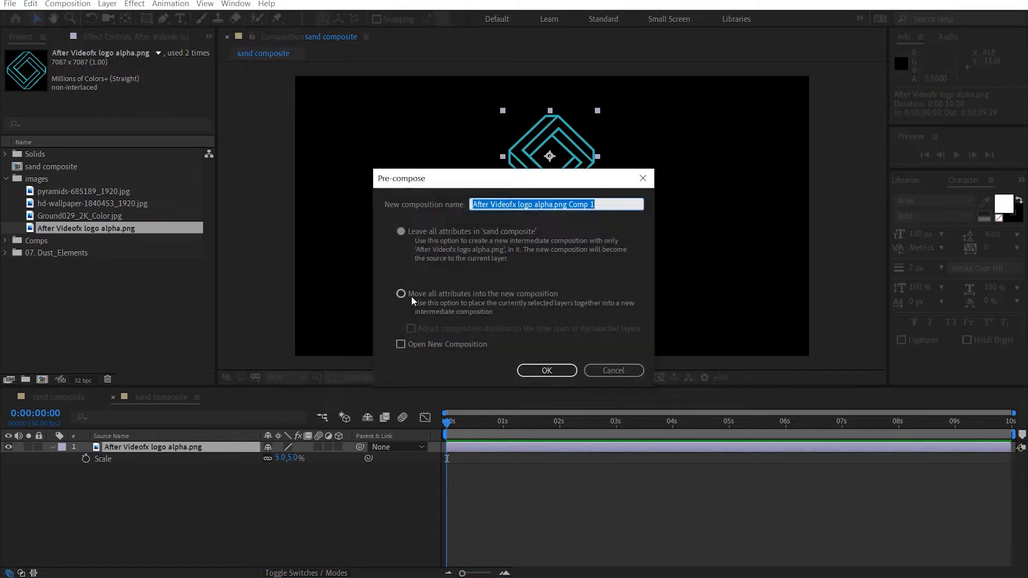
click(410, 295)
click(613, 203)
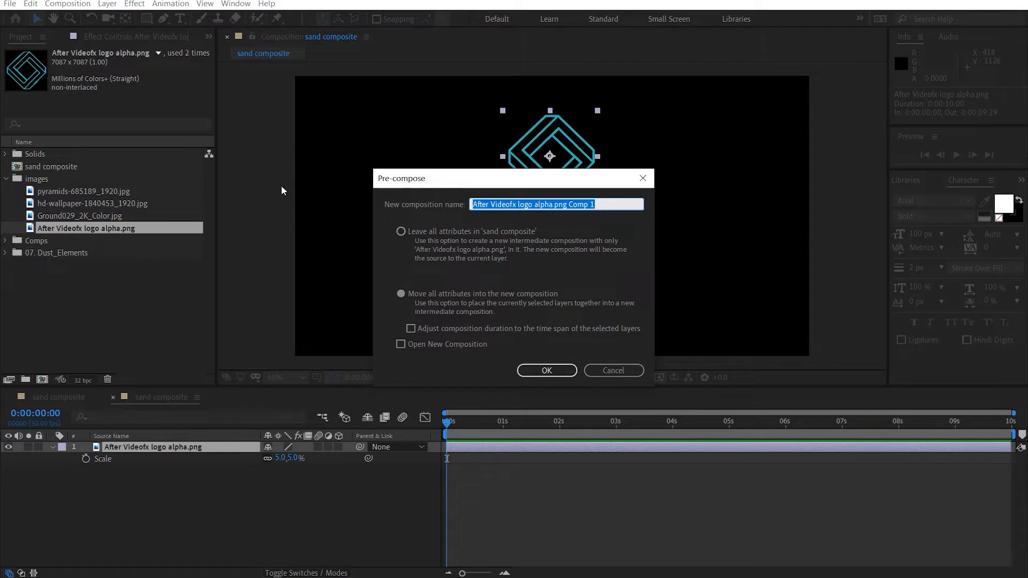
key(BackSpace)
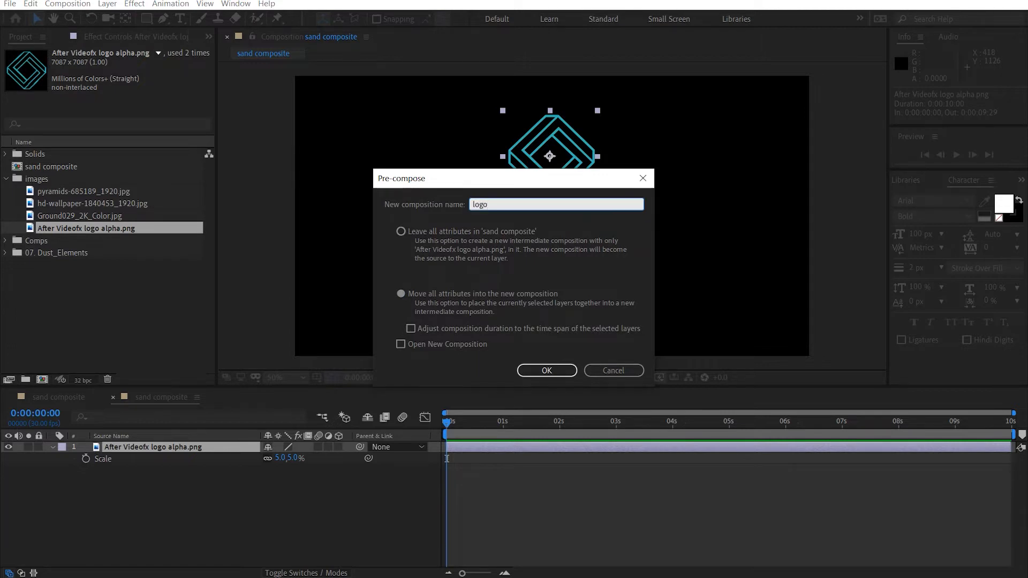
key(Return)
key(p)
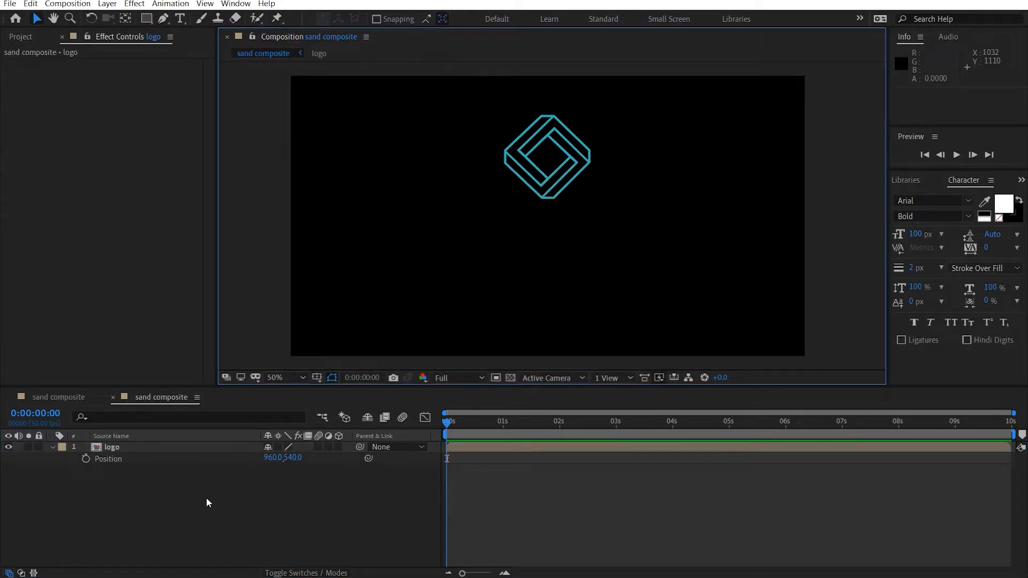
Create a white 1920 x 1080 solid named matte above the logo layer.
click(207, 497)
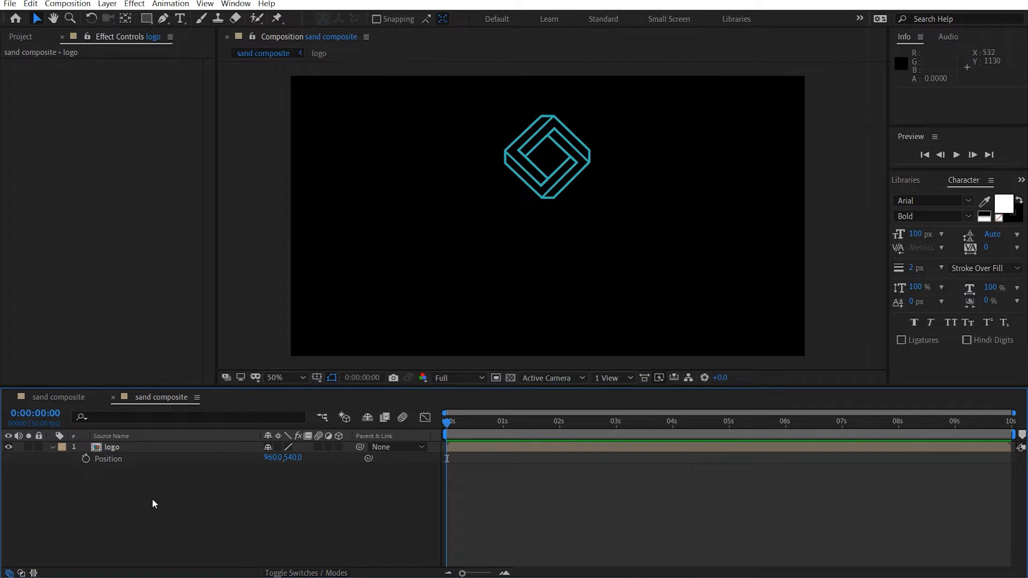
key(ctrl+y)
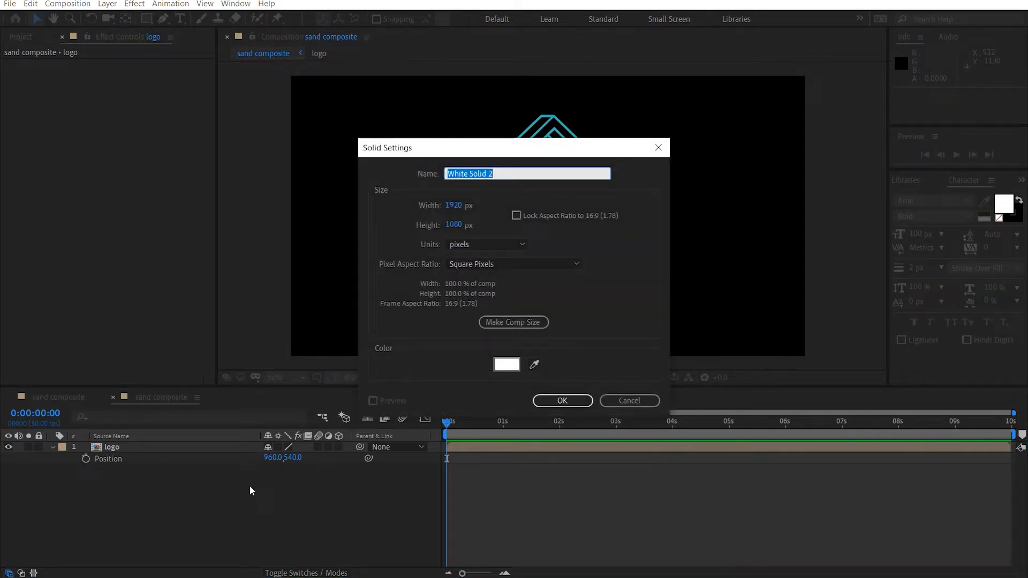
text(matte)
key(Return)
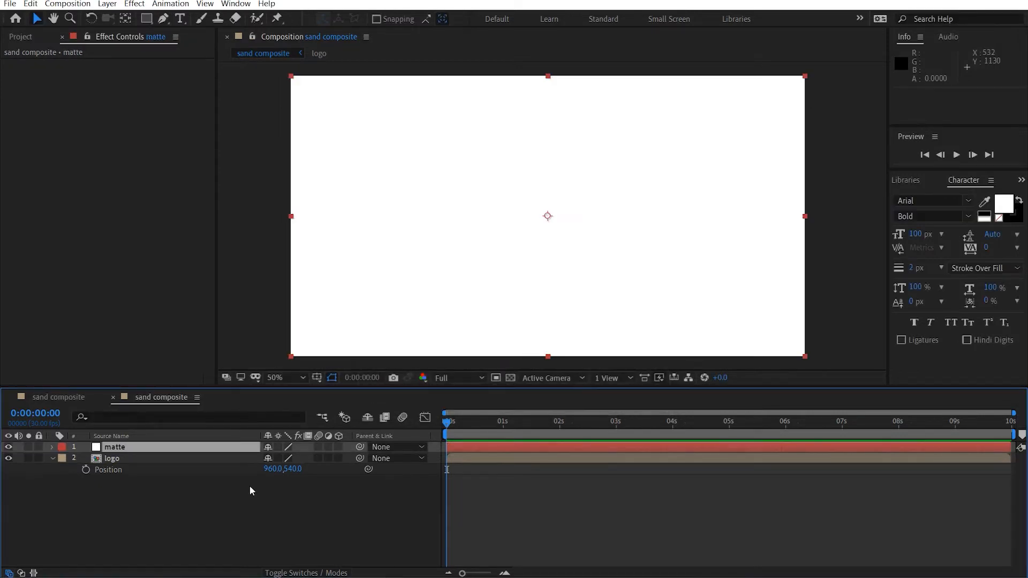
Draw a rectangular mask about 584 by 1476 pixels on the matte, just outside the frame's left edge, in Subtract mode.
key(comma)
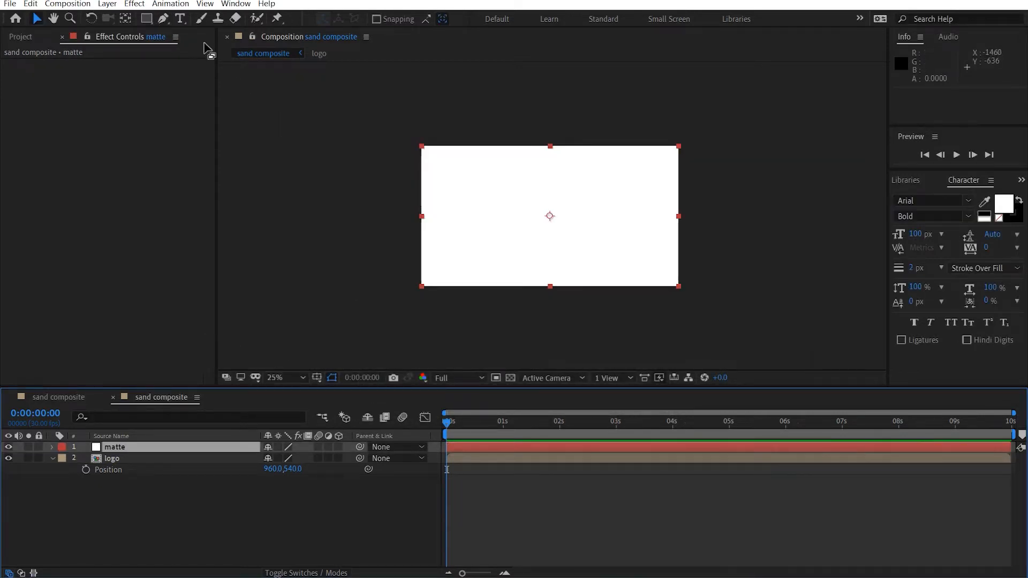
click(152, 20)
drag(338, 118, 416, 311)
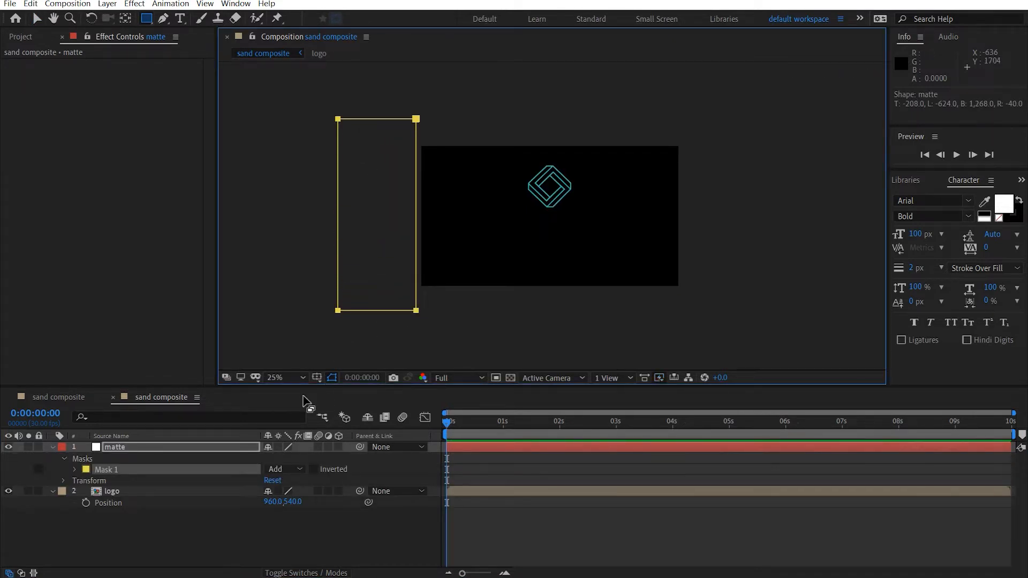
click(289, 469)
click(290, 506)
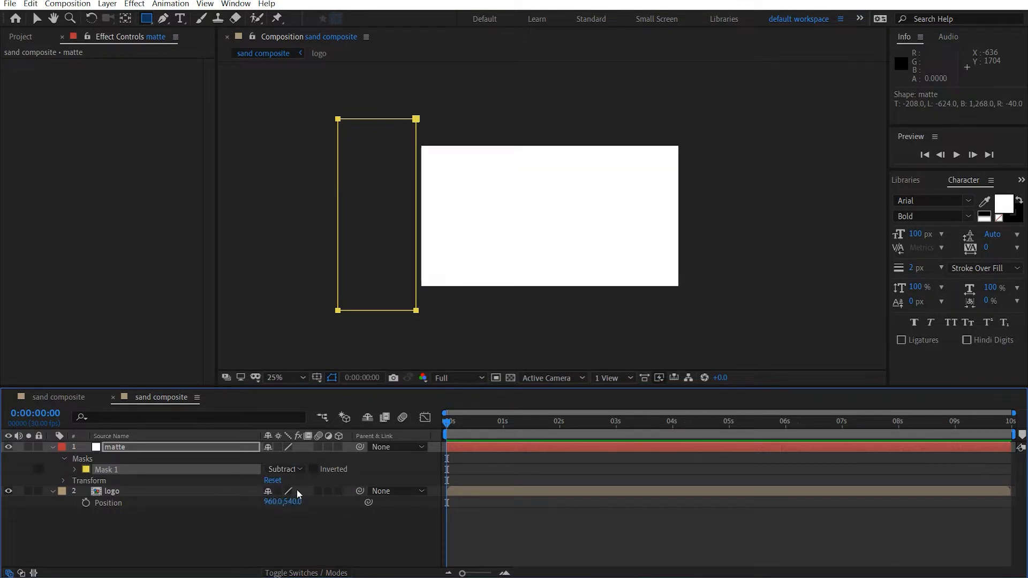
Set the matte mask's feather to 220 pixels in both directions.
key(f)
drag(289, 468, 305, 472)
click(305, 472)
text(200)
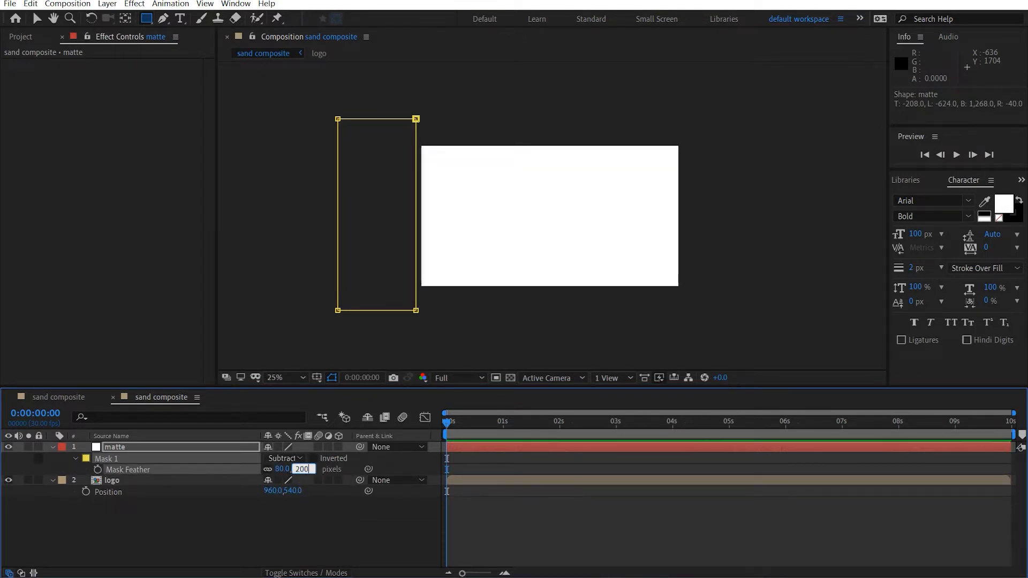
key(Return)
click(303, 470)
text(220)
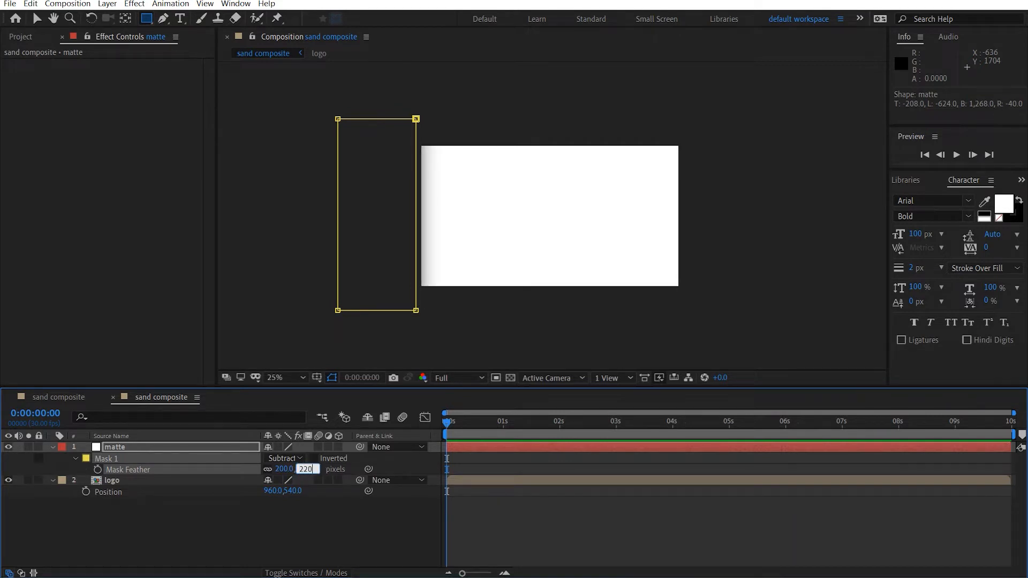
key(Return)
Set a Mask Path keyframe for the matte's mask at the start of the composition.
click(182, 446)
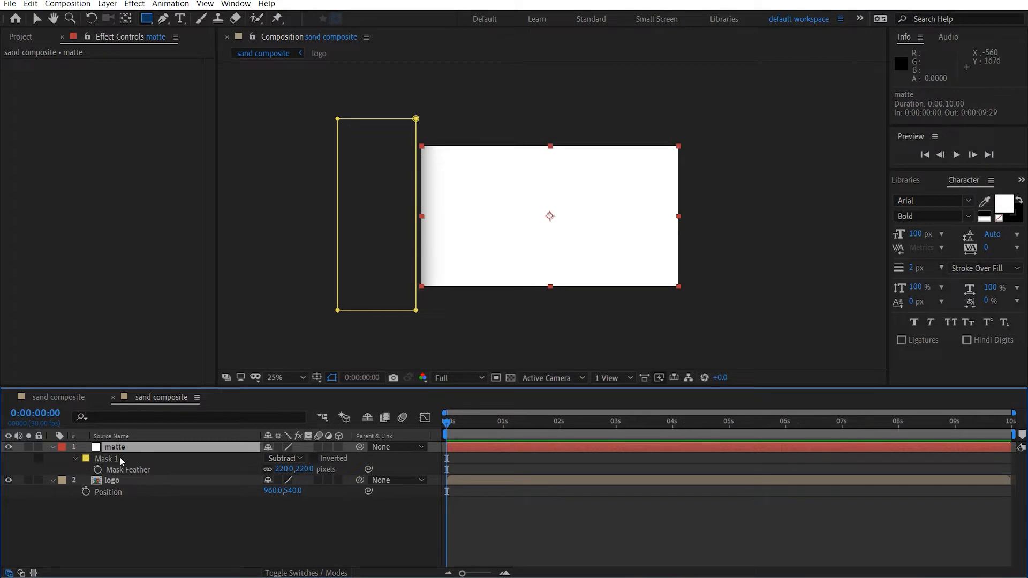
key(m)
click(104, 468)
click(98, 468)
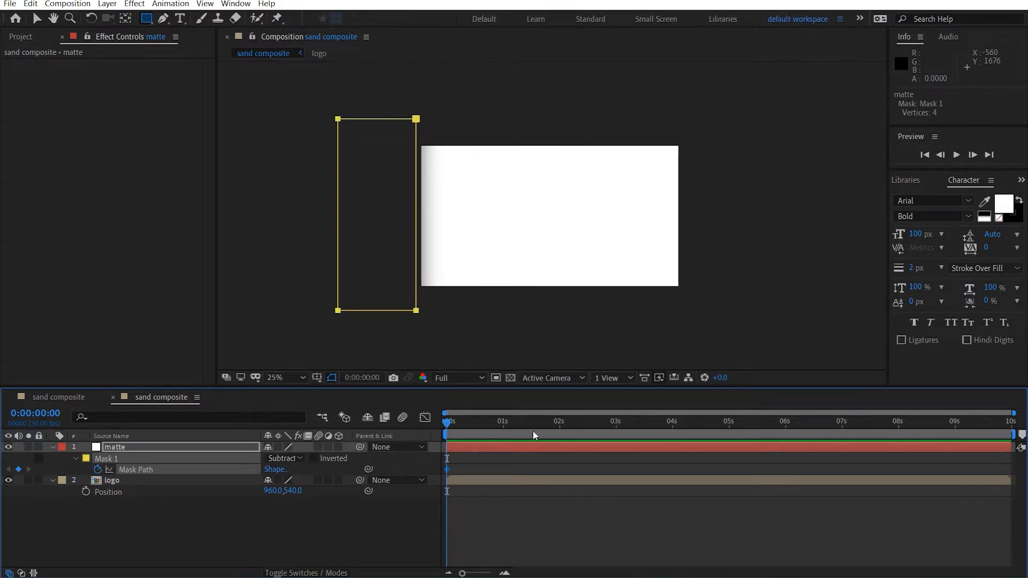
At 5 seconds, stretch the mask's right edge past the frame's right side to animate the wipe, and scrub to 0:00:02:04.
drag(532, 432, 728, 433)
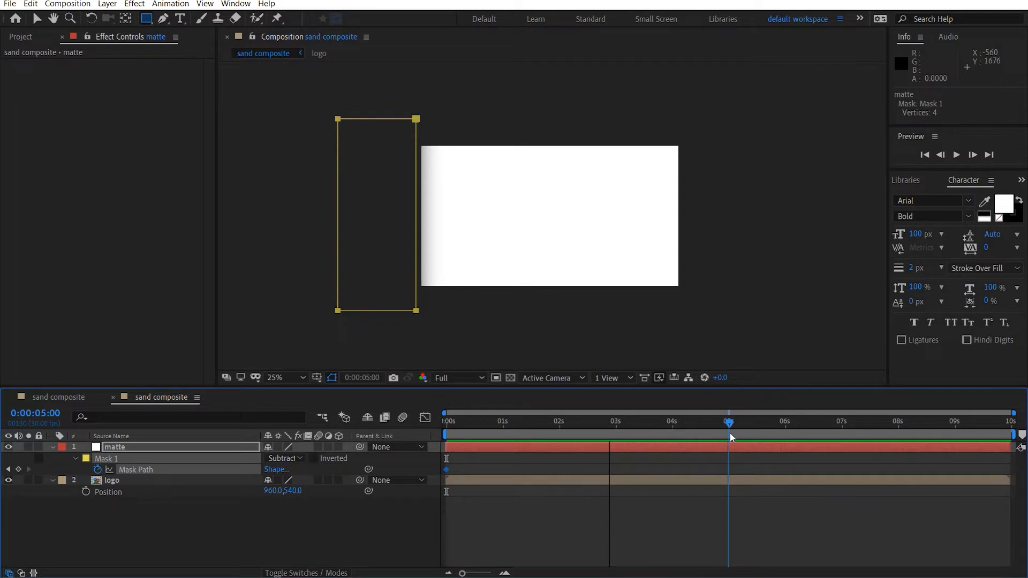
key(v)
double_click(416, 261)
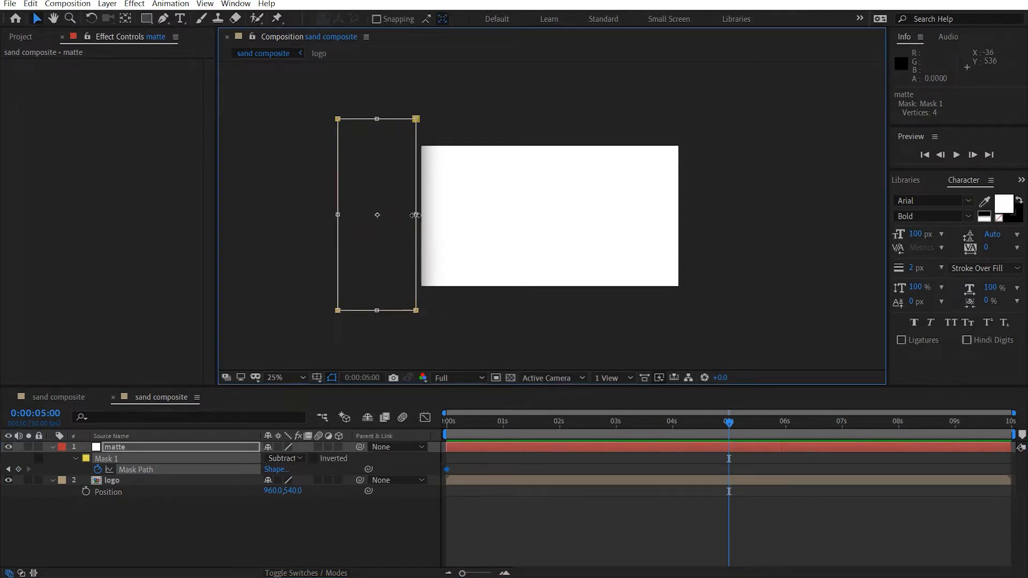
drag(416, 215, 730, 231)
drag(728, 422, 567, 426)
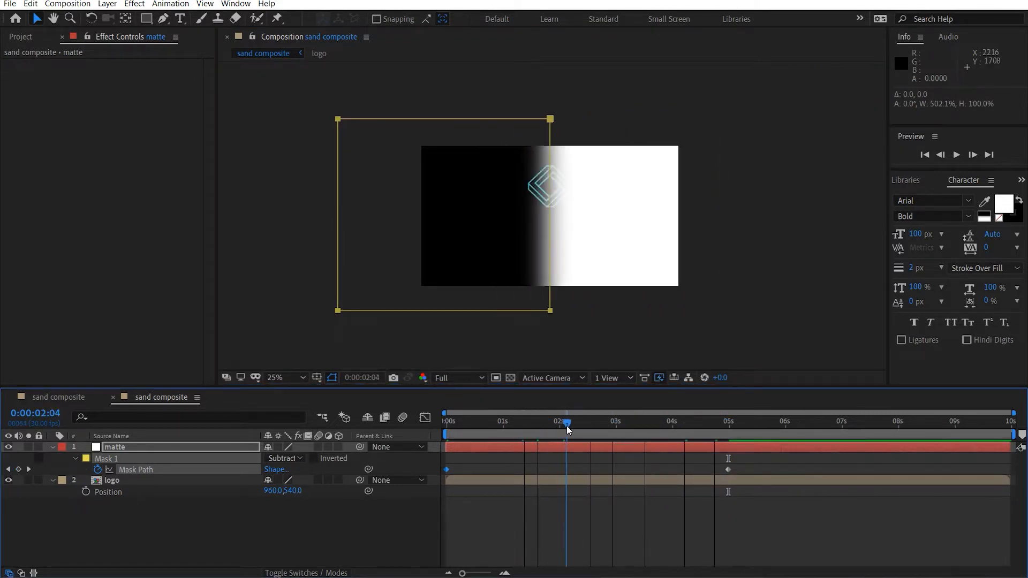
Hide the logo layer and apply the Turbulent Displace effect to the matte layer.
click(8, 480)
key(period)
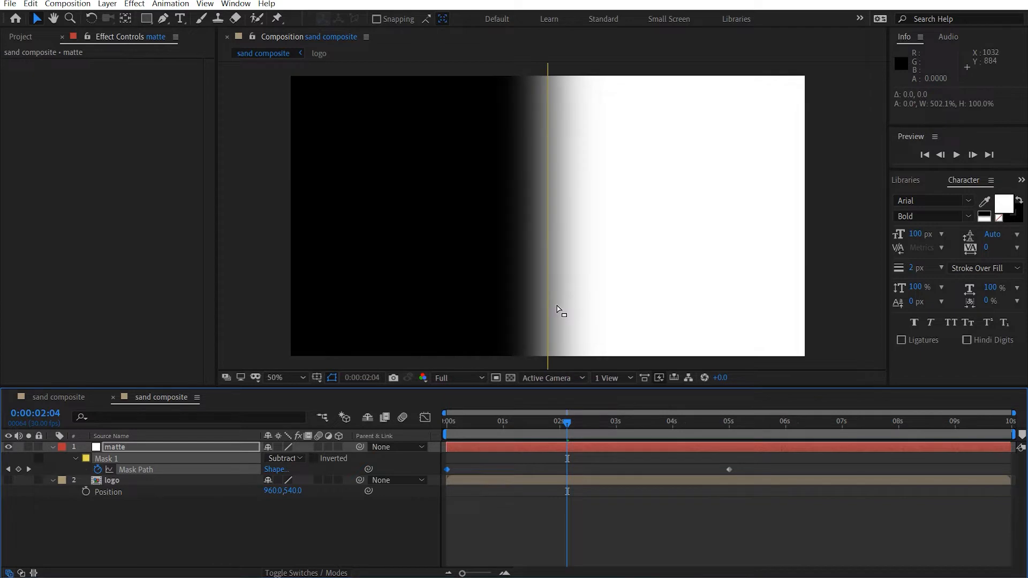
click(162, 450)
click(101, 316)
key(ctrl+space)
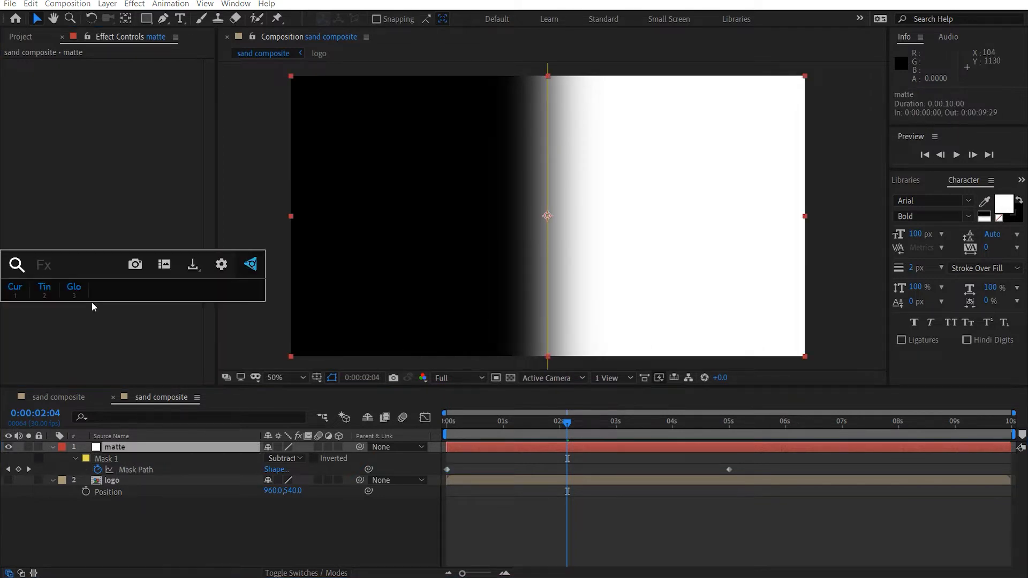
text(tur)
click(92, 302)
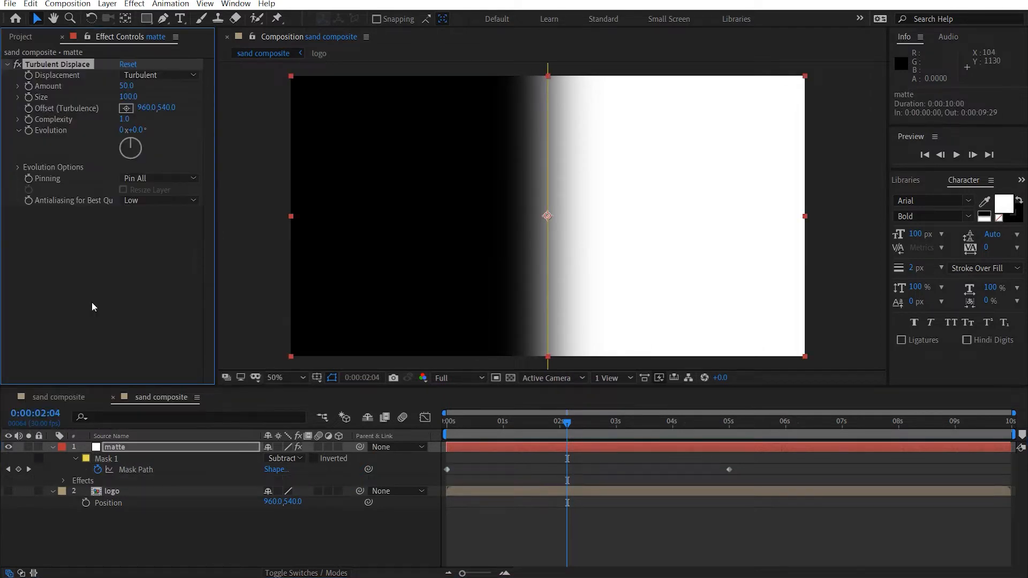
Set the matte's Turbulent Displace Amount to 40 and Size to 400.
click(127, 86)
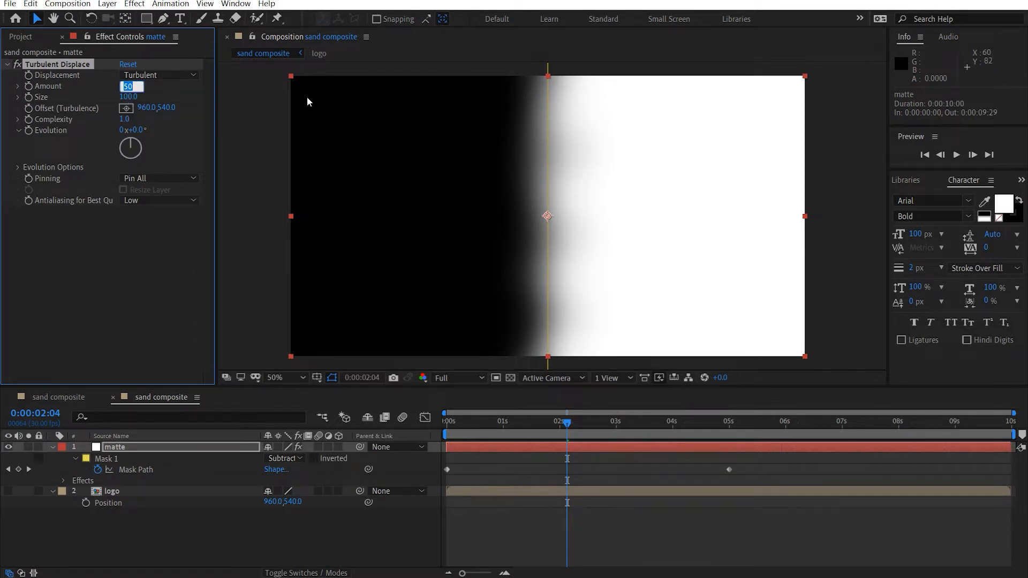
text(40)
key(Return)
click(128, 97)
text(400)
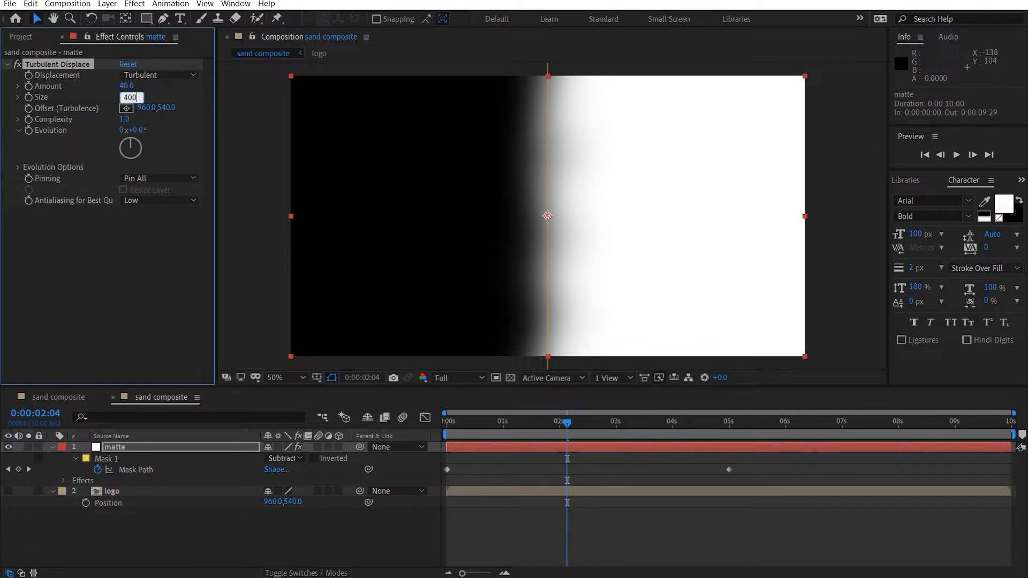
key(Return)
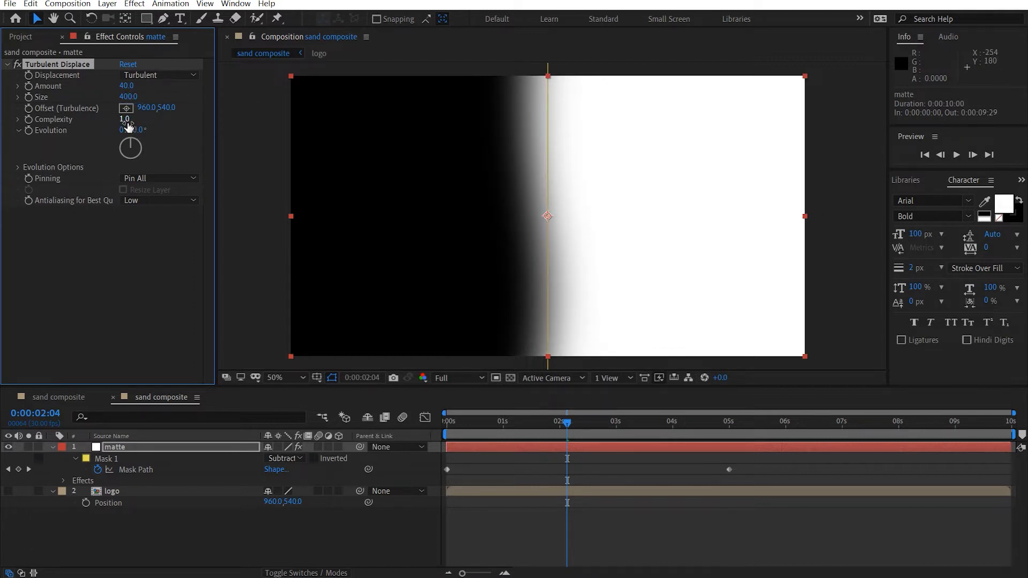
Configure the matte's Turbulent Displace with Complexity 6, Amount 400 and Size 40.
click(124, 119)
text(6)
key(Return)
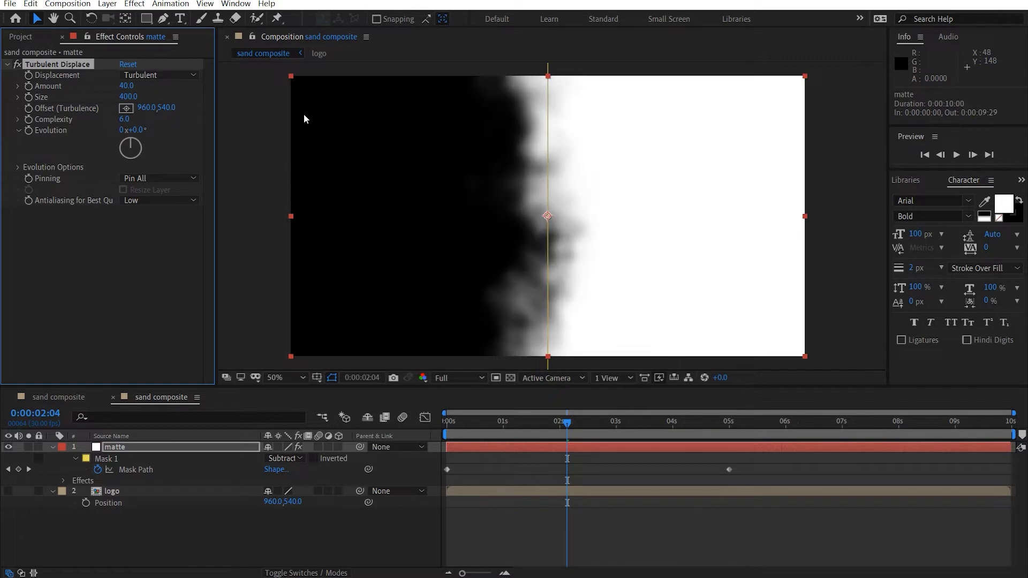
click(128, 86)
text(1)
key(Return)
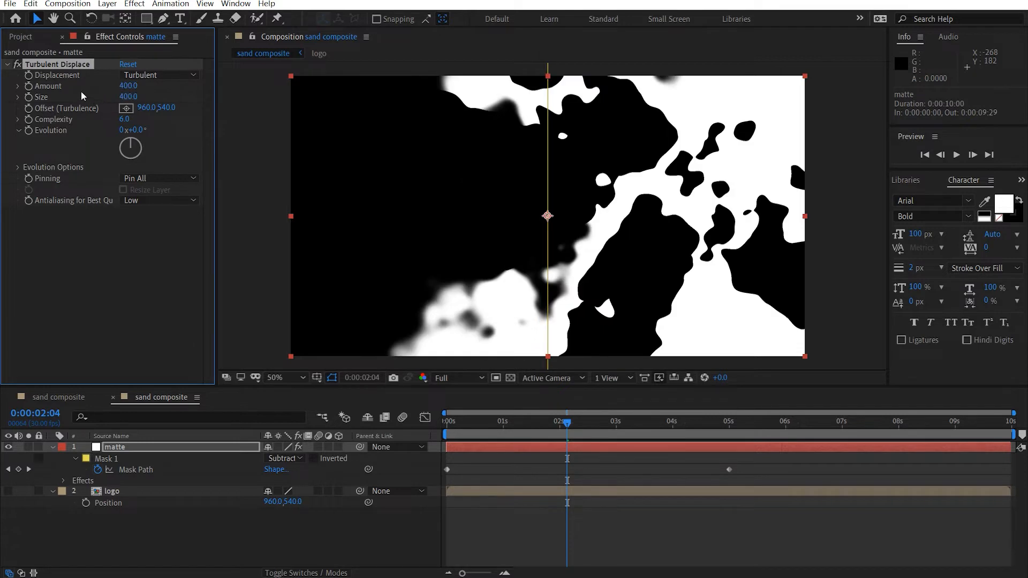
click(128, 97)
text(40)
key(Return)
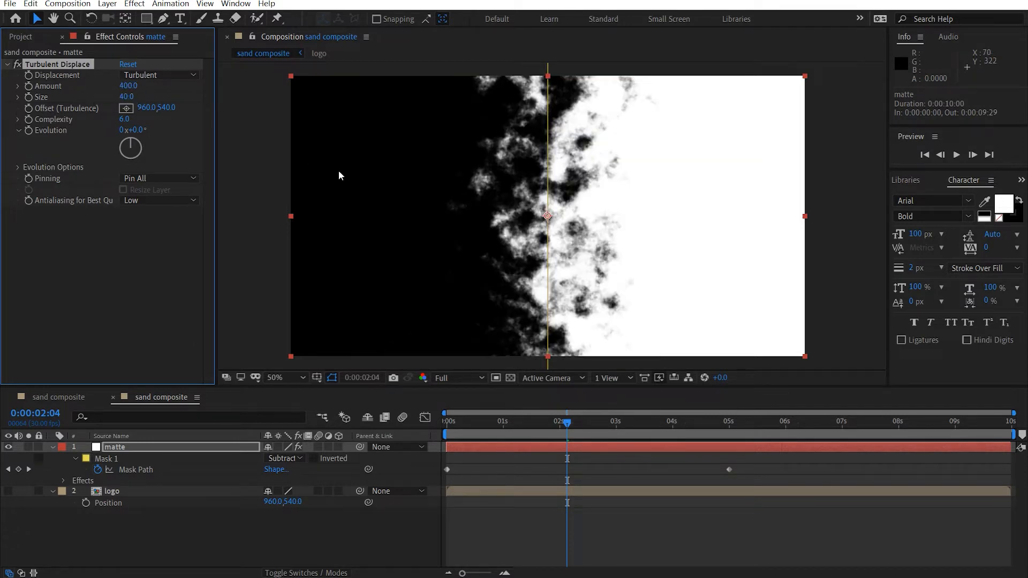
Apply the Solid Composite effect to the matte layer with its color set to black (000000).
click(506, 377)
click(506, 378)
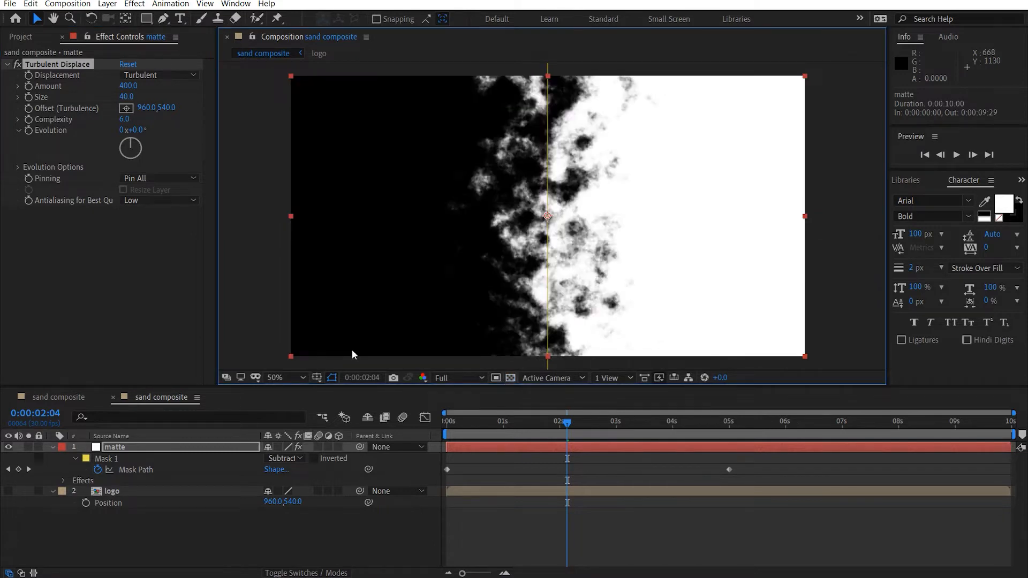
click(85, 291)
key(ctrl+space)
text(sol)
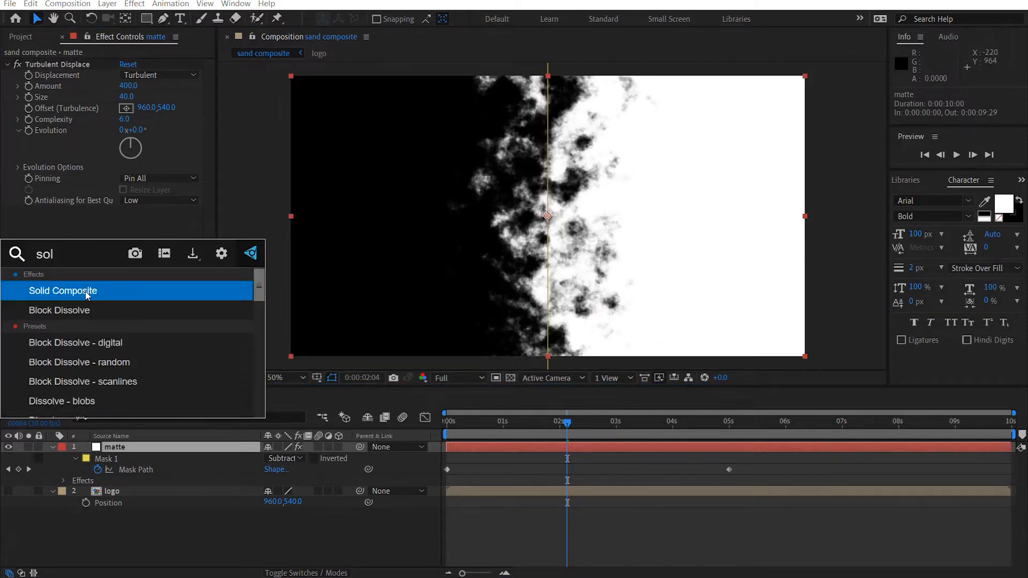
key(Return)
click(125, 233)
drag(197, 233, 105, 356)
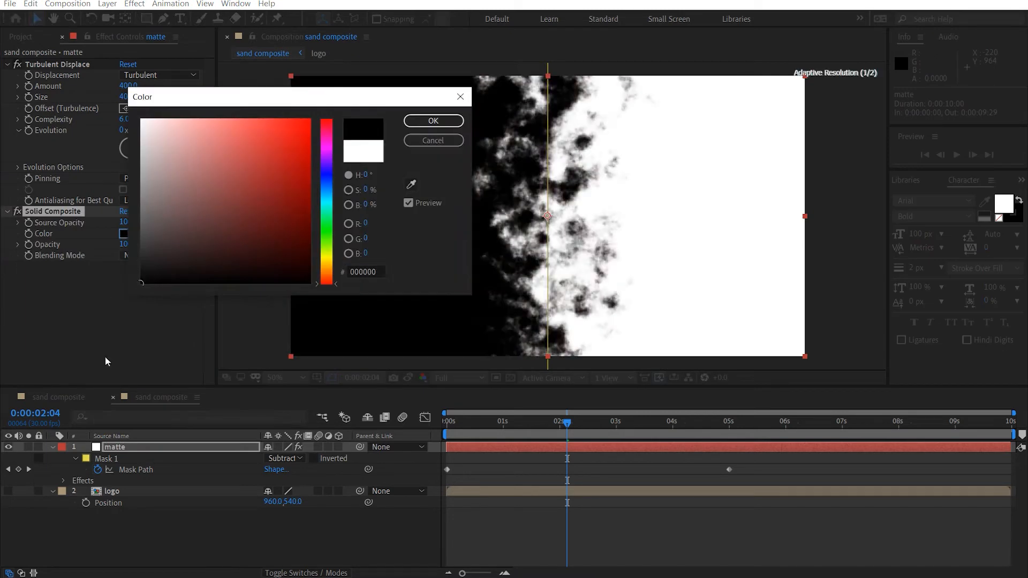
click(452, 122)
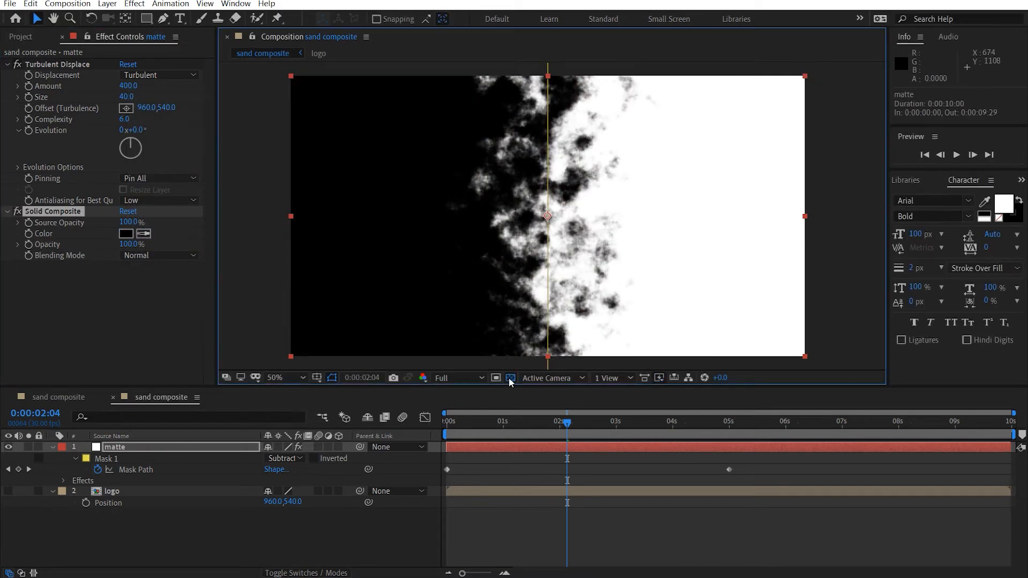
Raise the Complexity of the matte's Turbulent Displace to 7.
click(122, 119)
text(7)
key(Return)
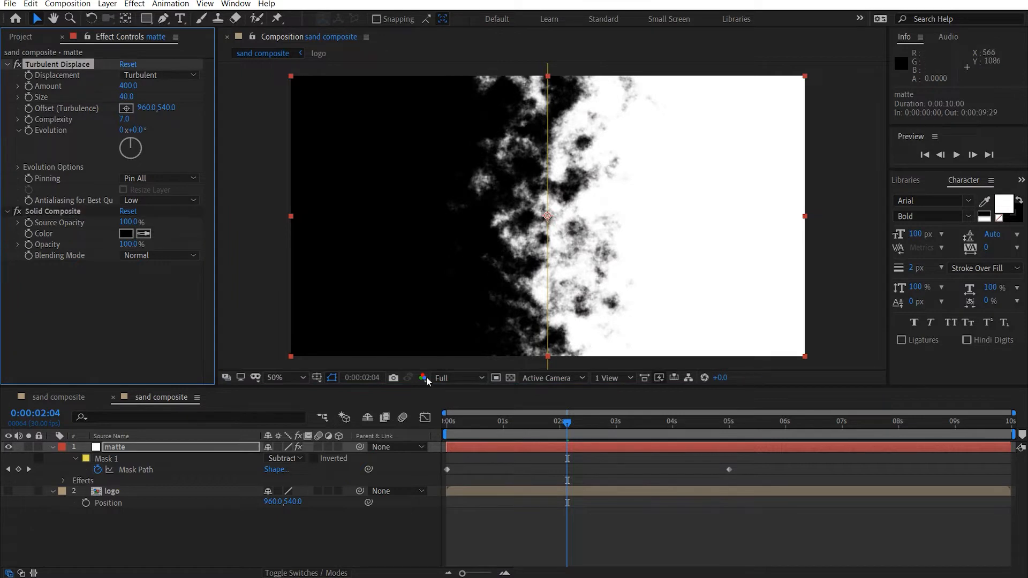
Pre-compose the matte layer as "matte animation" and place it below the logo layer.
click(53, 448)
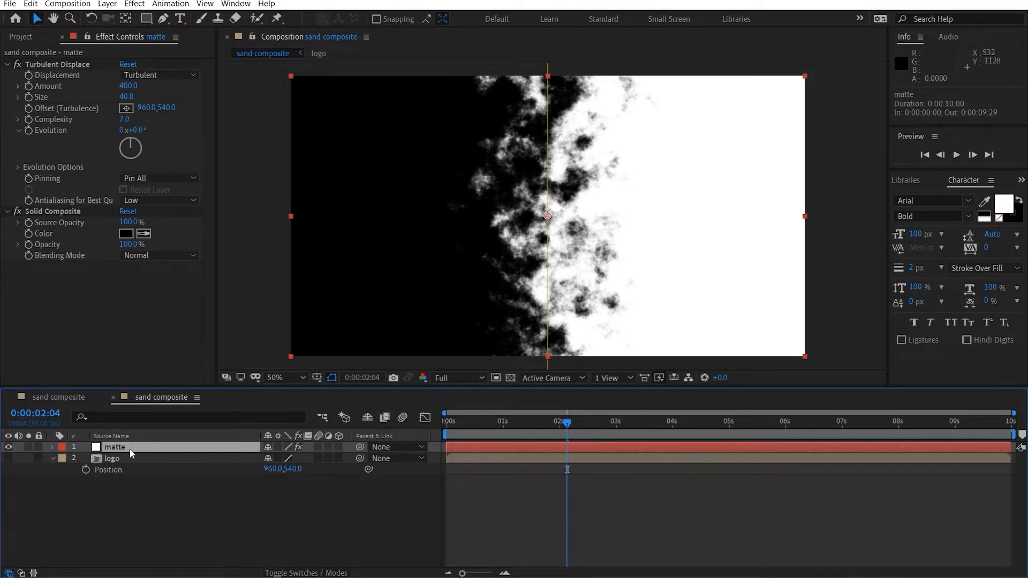
key(ctrl+shift+c)
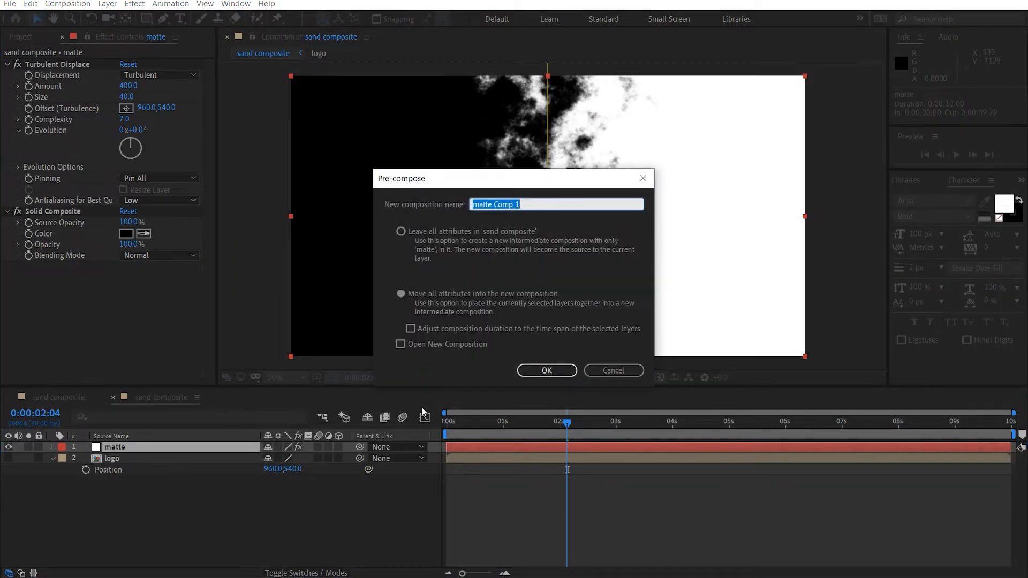
text(matte animation)
key(Return)
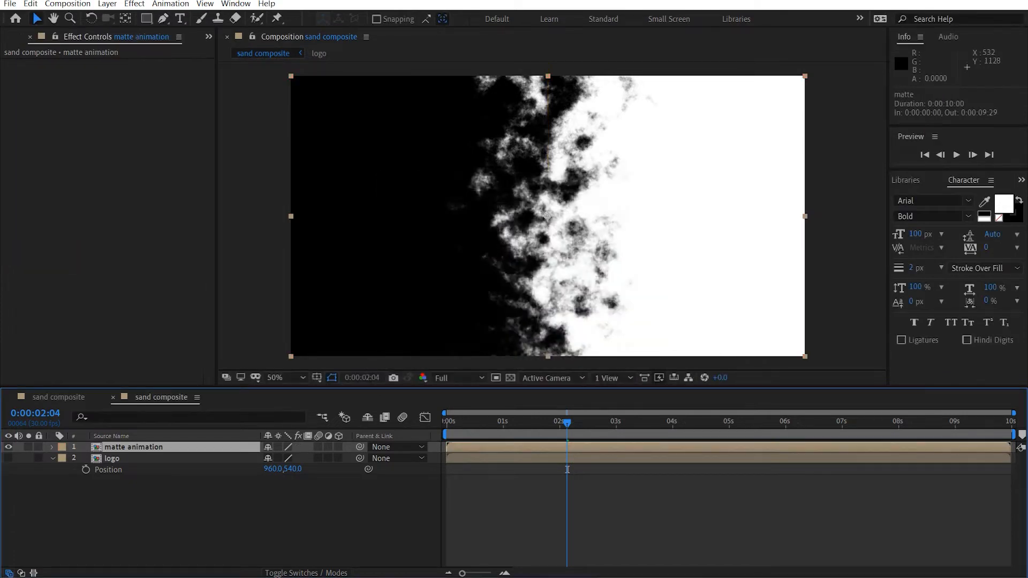
drag(148, 460, 179, 480)
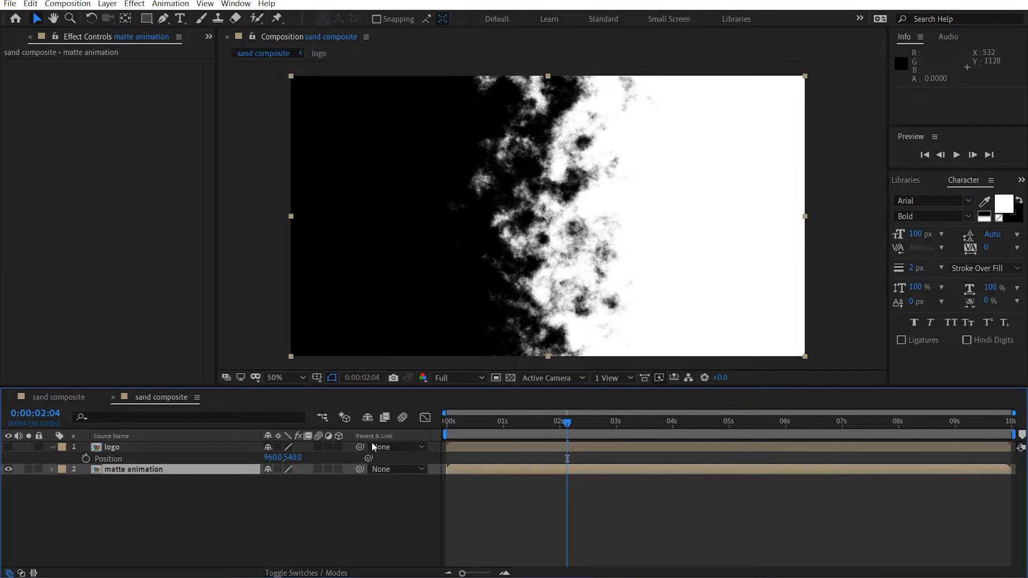
Make the logo layer visible, scrub to 0:00:02:00 and hide the matte animation layer.
drag(582, 427, 549, 427)
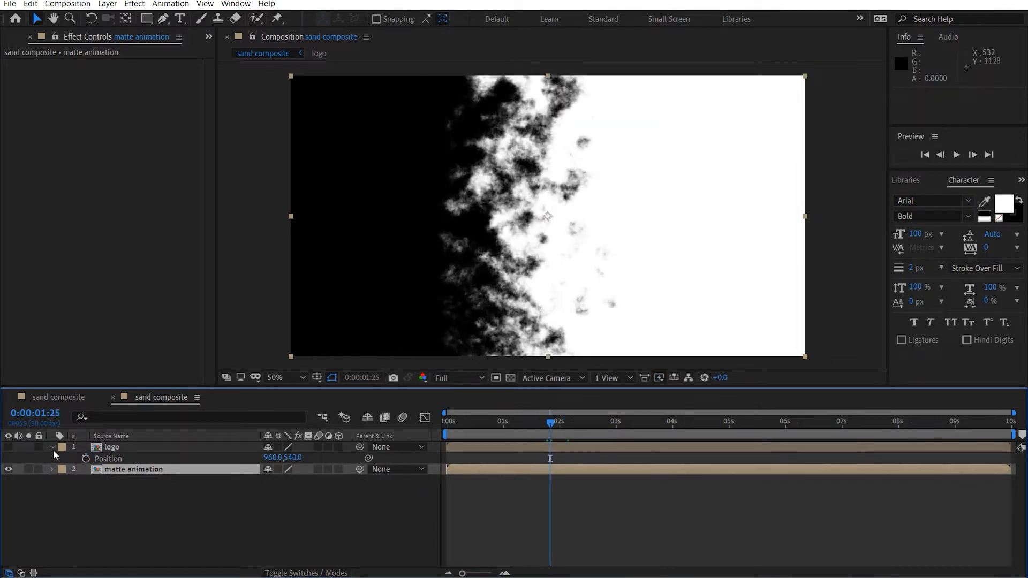
click(8, 446)
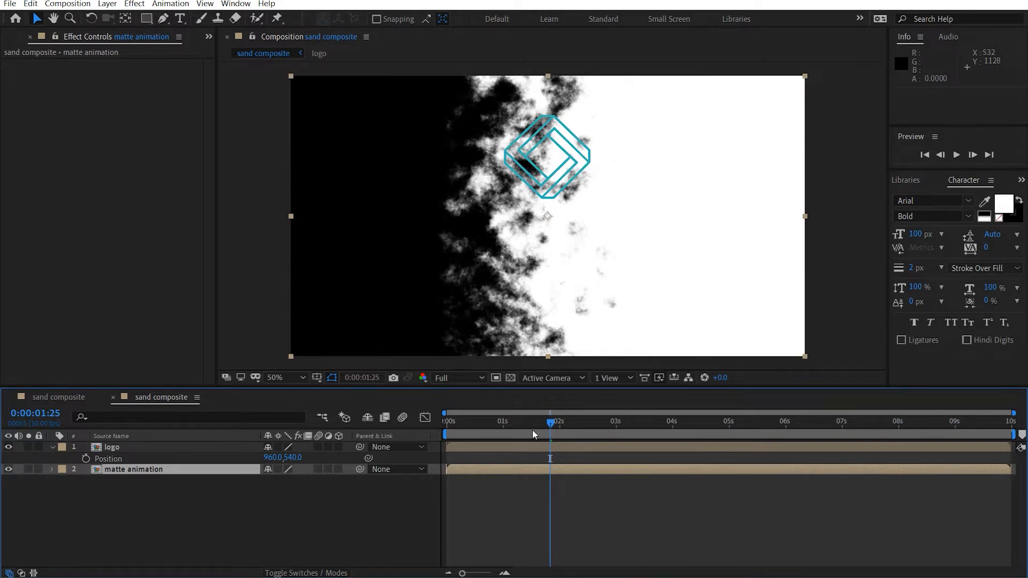
drag(545, 426, 559, 426)
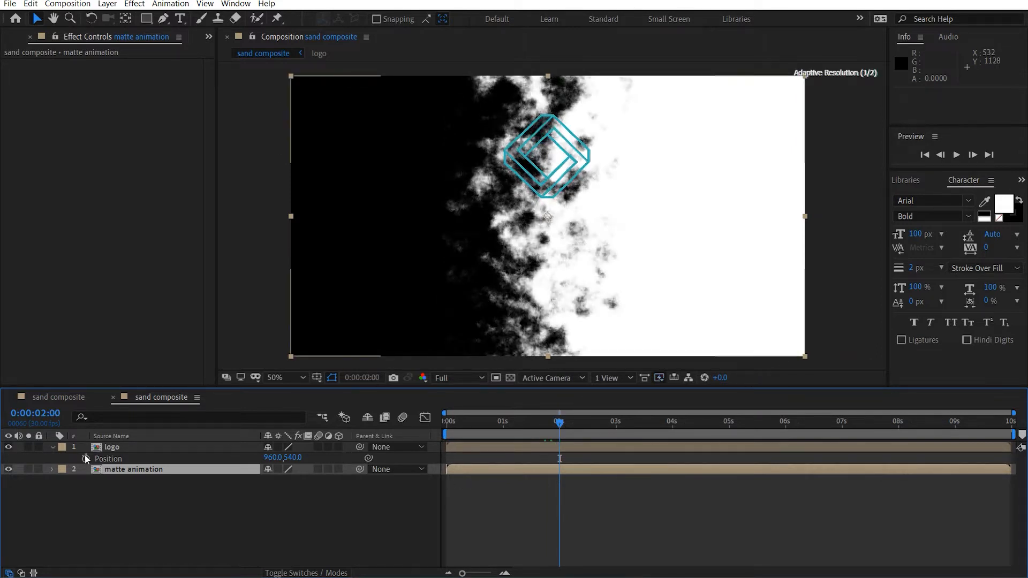
click(8, 469)
Apply the Set Channels effect to the logo layer.
click(128, 447)
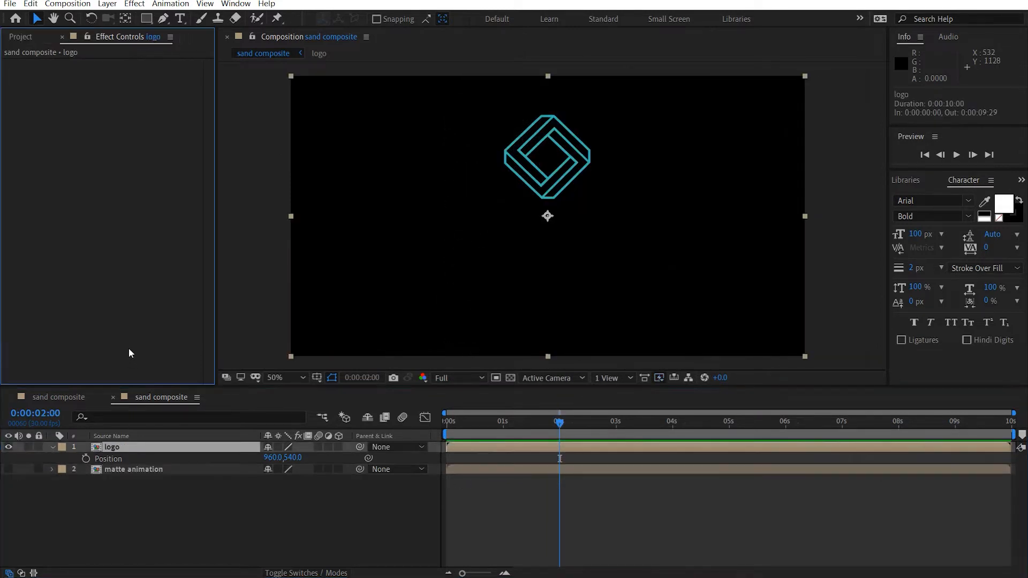
key(ctrl+space)
text(set)
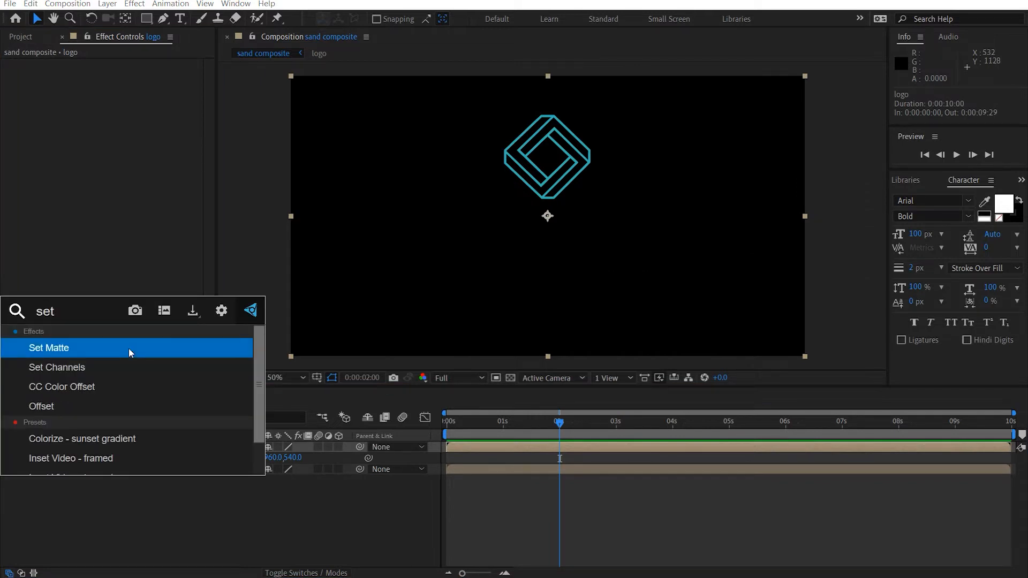
key(Down)
key(Return)
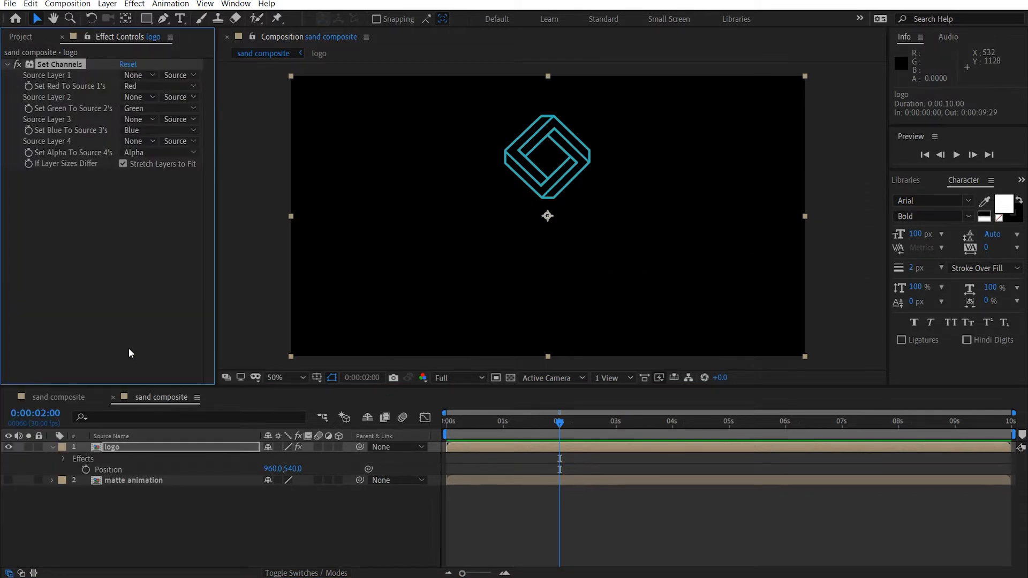
Use the matte animation layer as Source Layer 1 for the logo's red channel and inspect the logo's coloring up close.
click(136, 76)
click(155, 115)
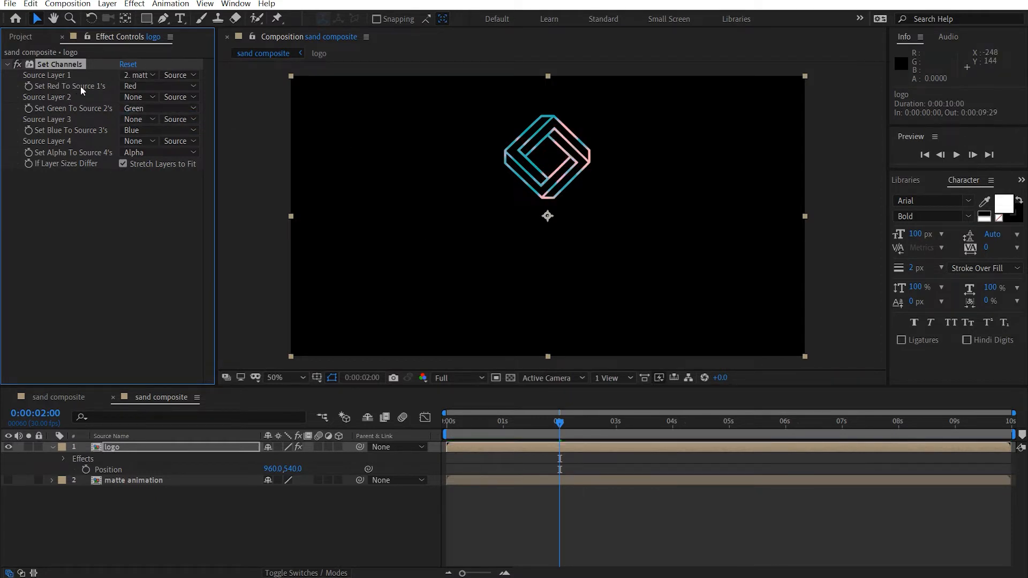
scroll(570, 169, up, 4)
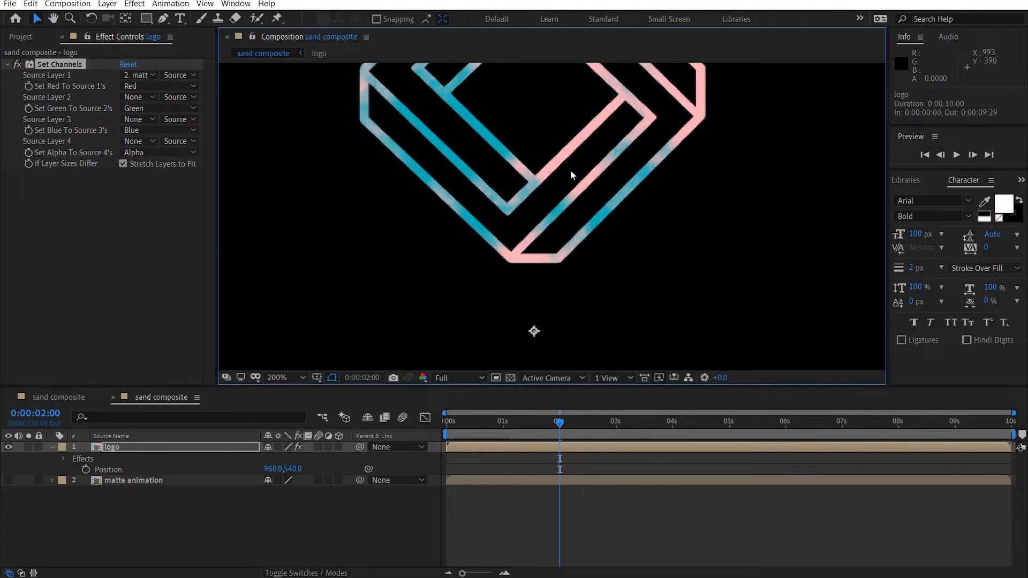
scroll(570, 170, down, 3)
scroll(542, 253, down, 2)
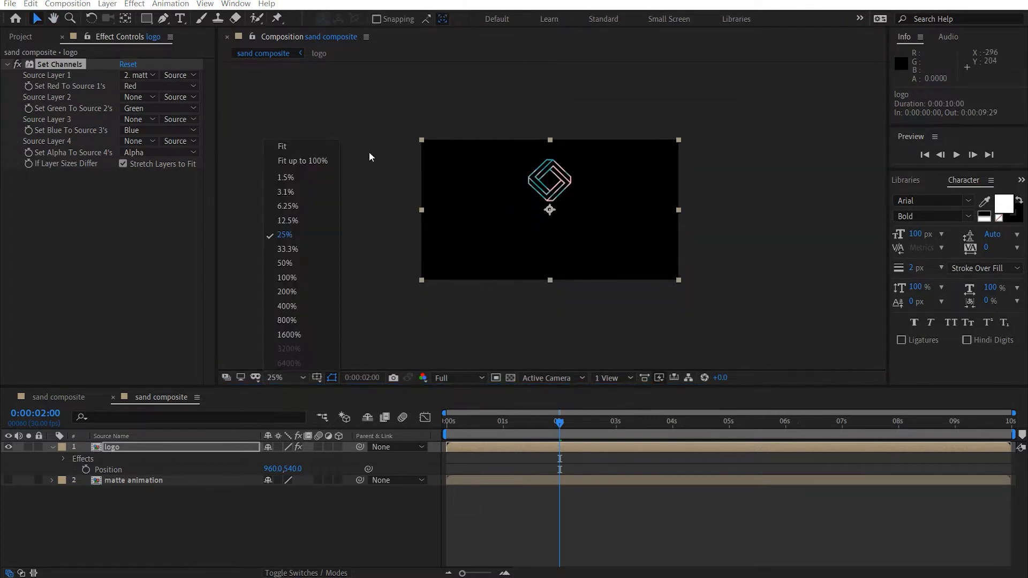
click(321, 146)
click(718, 287)
click(79, 277)
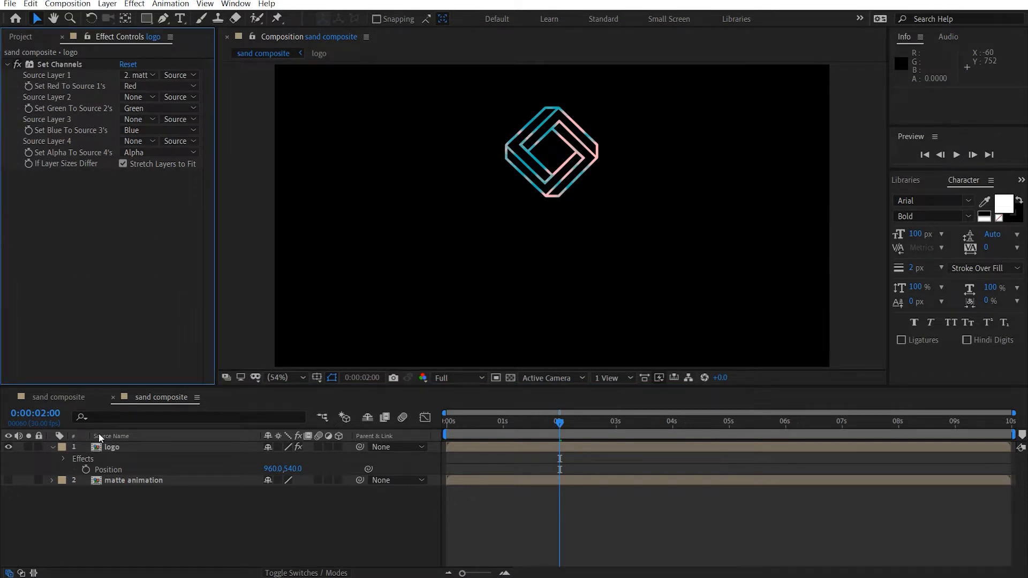
Apply the CC Ball Action effect to the logo layer.
click(114, 448)
key(ctrl+space)
text(cc na)
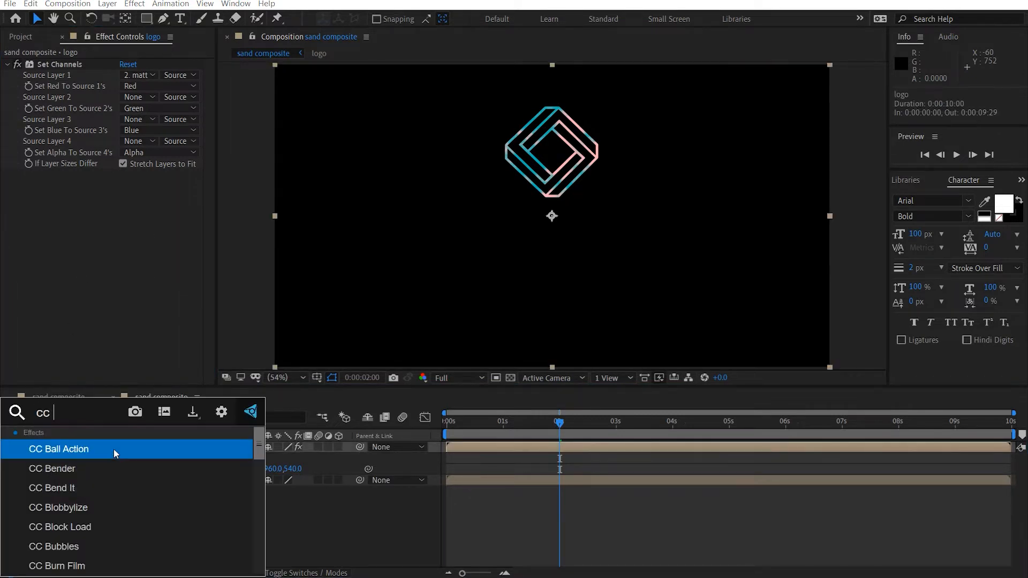
key(BackSpace)
key(BackSpace)
key(Return)
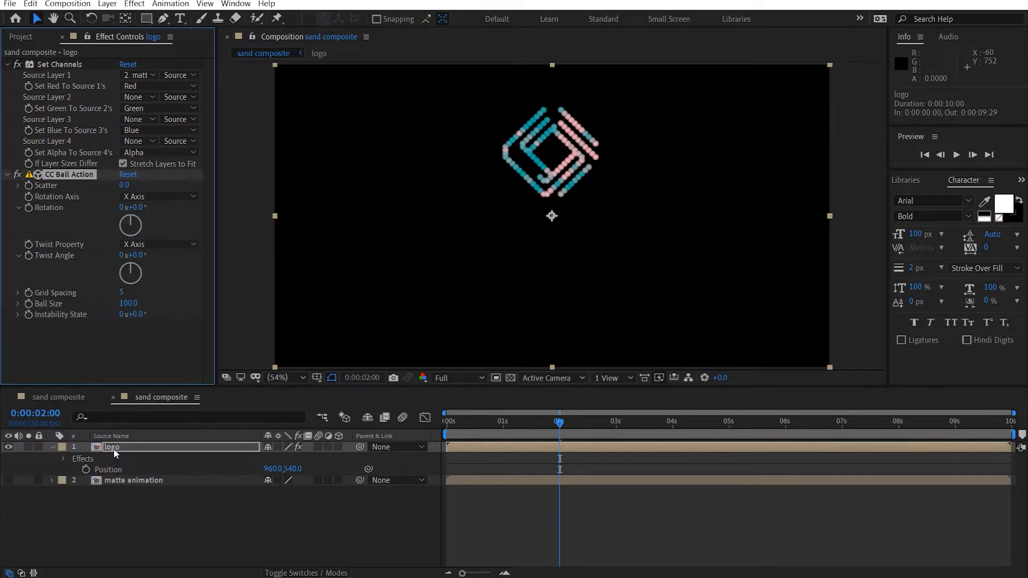
Set CC Ball Action's Twist Property to Red and its Twist Angle to 180°.
click(148, 244)
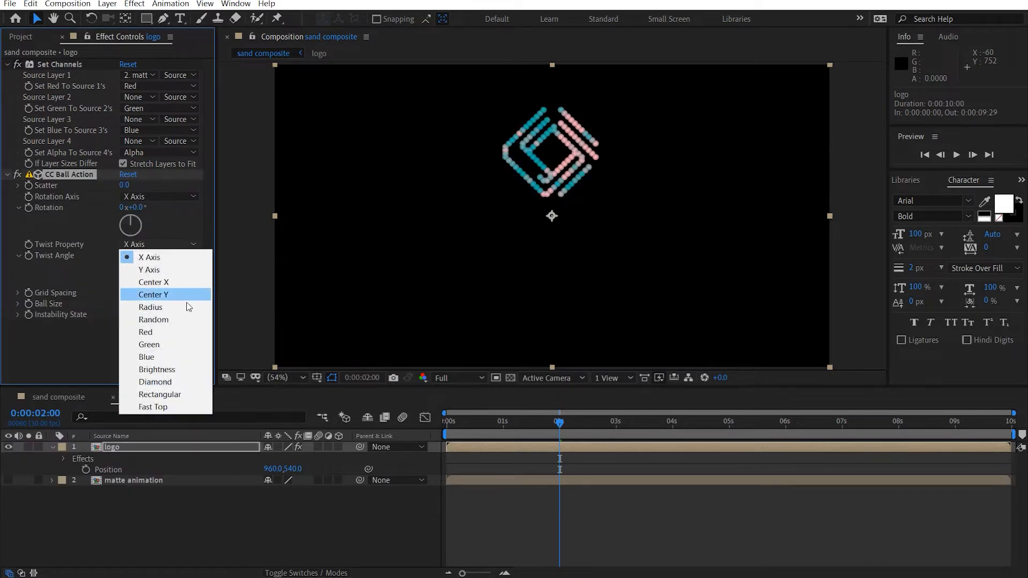
click(171, 332)
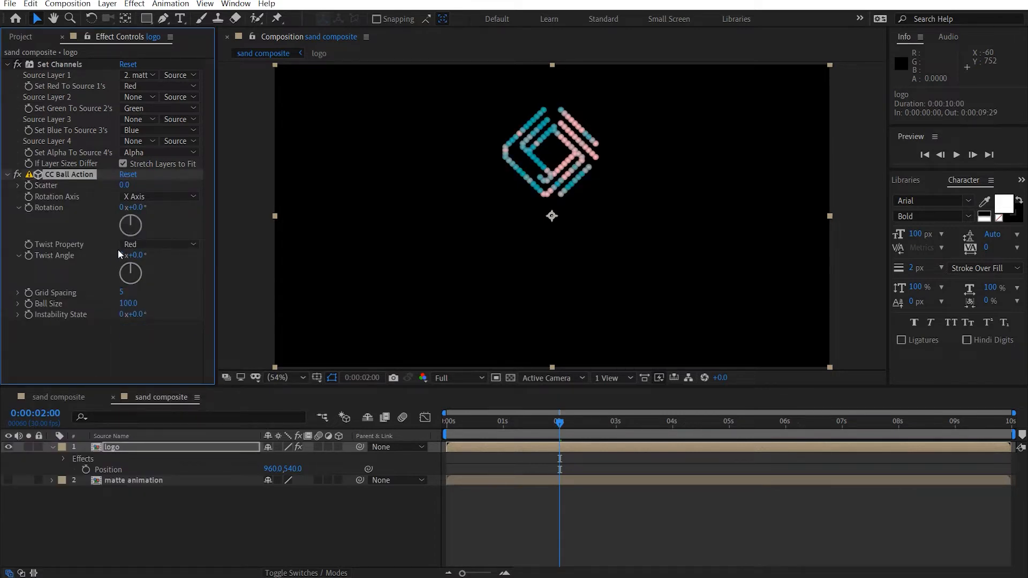
click(139, 253)
text(180)
key(Return)
scroll(567, 271, up, 1)
scroll(567, 270, down, 1)
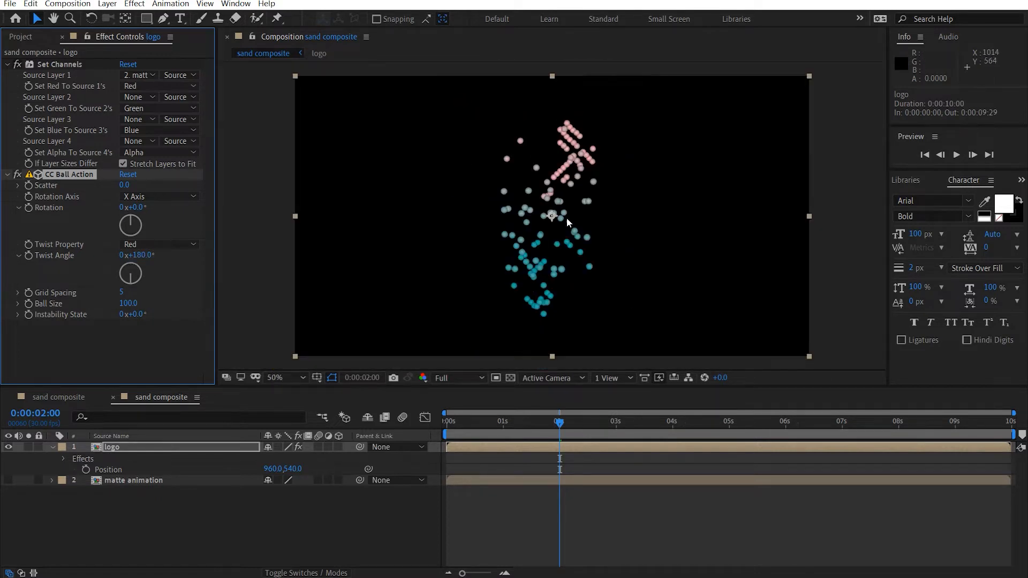
drag(545, 185, 504, 180)
scroll(508, 181, up, 1)
scroll(508, 181, down, 1)
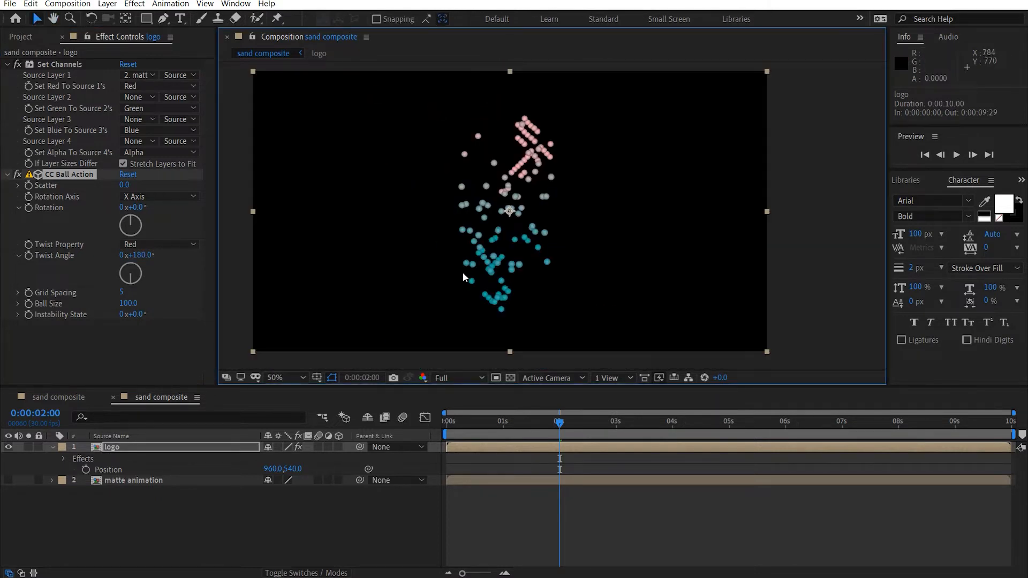
At 0:00:01:29, enable Collapse Transformations on the logo layer and move the logo straight up to position 960, 444.
drag(520, 421, 554, 430)
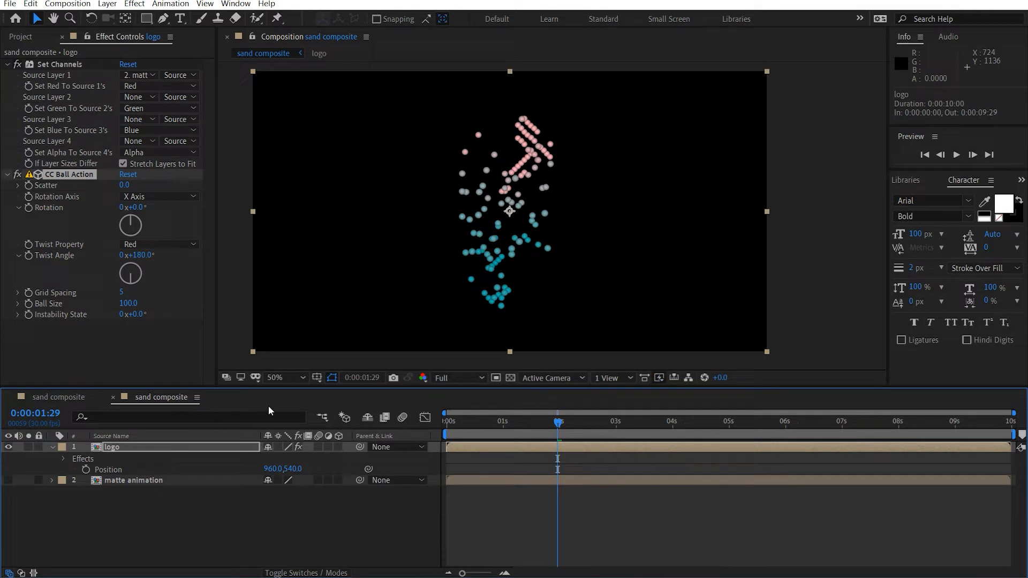
click(278, 447)
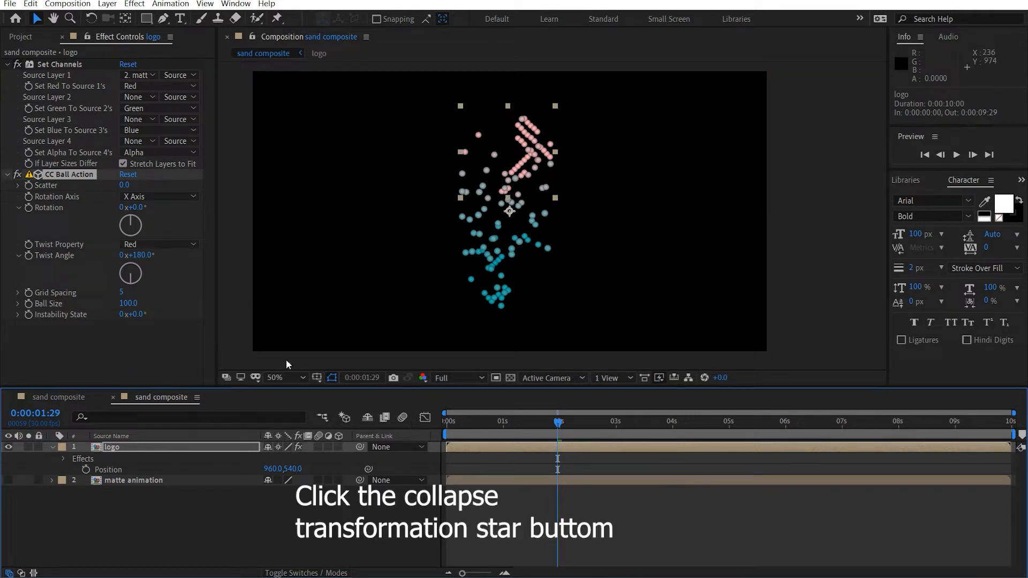
click(164, 444)
drag(528, 158, 527, 133)
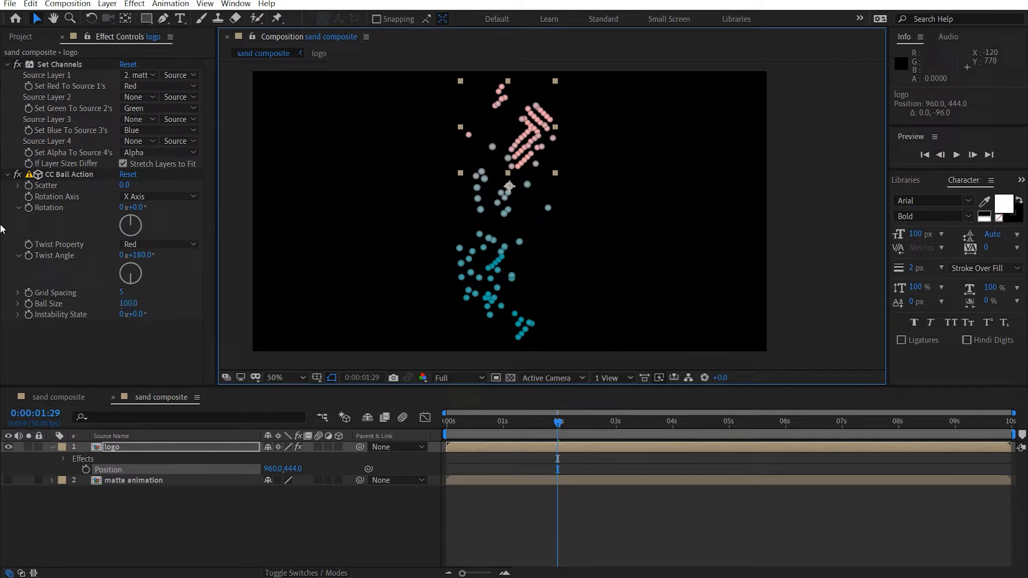
click(7, 175)
click(7, 65)
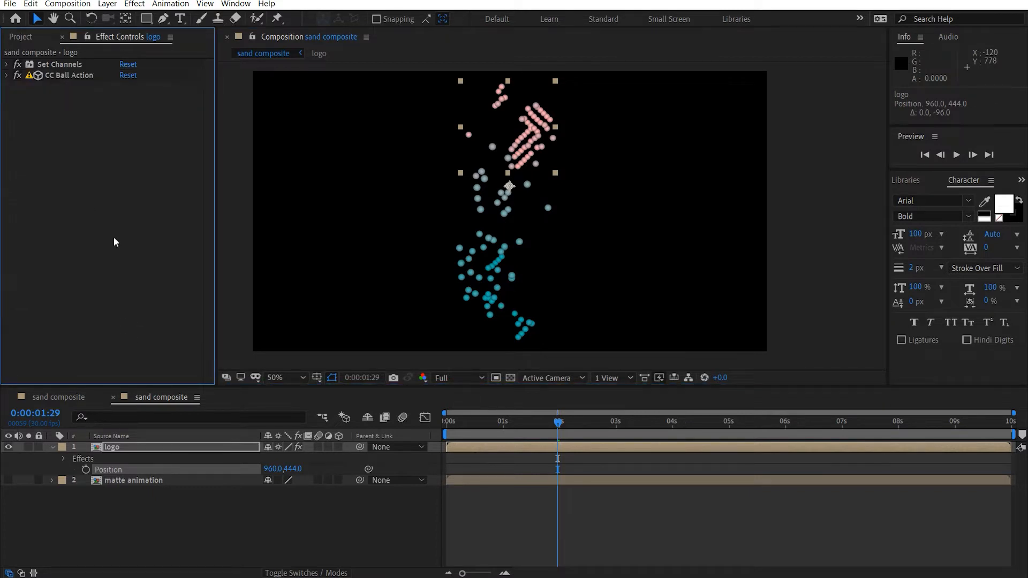
Apply the Channel Mixer effect to the logo layer.
key(ctrl+space)
text(chann)
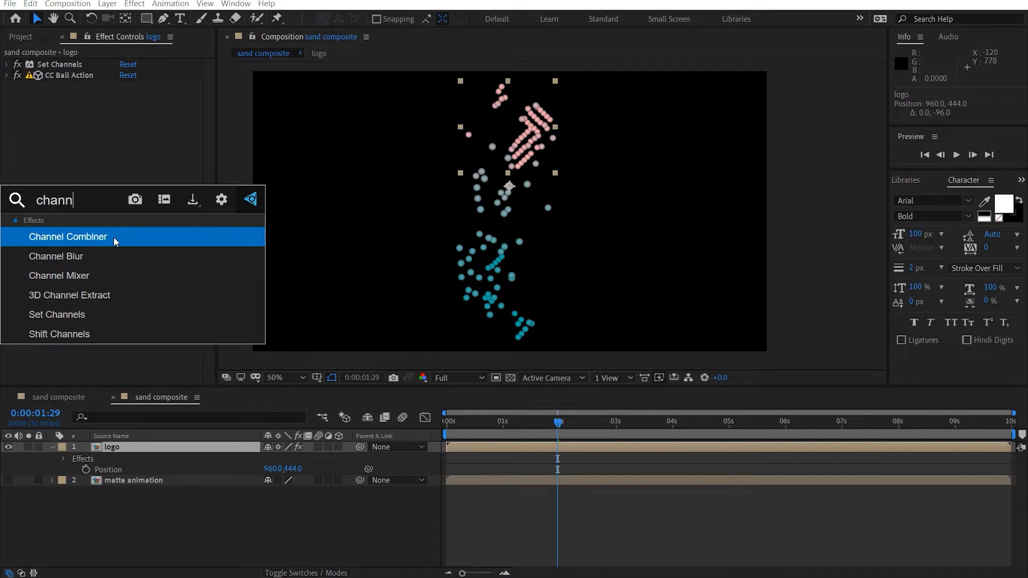
key(Down)
key(Down)
key(Return)
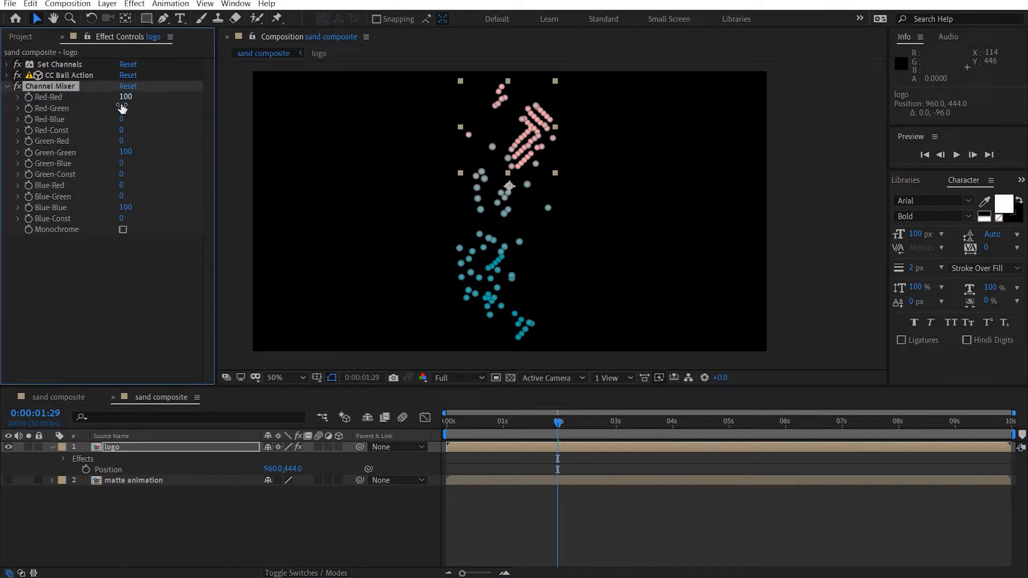
In Channel Mixer, set Green-Green and Blue-Blue to 0 and enable Monochrome.
click(125, 151)
text(0)
key(Return)
click(126, 207)
text(0)
key(Return)
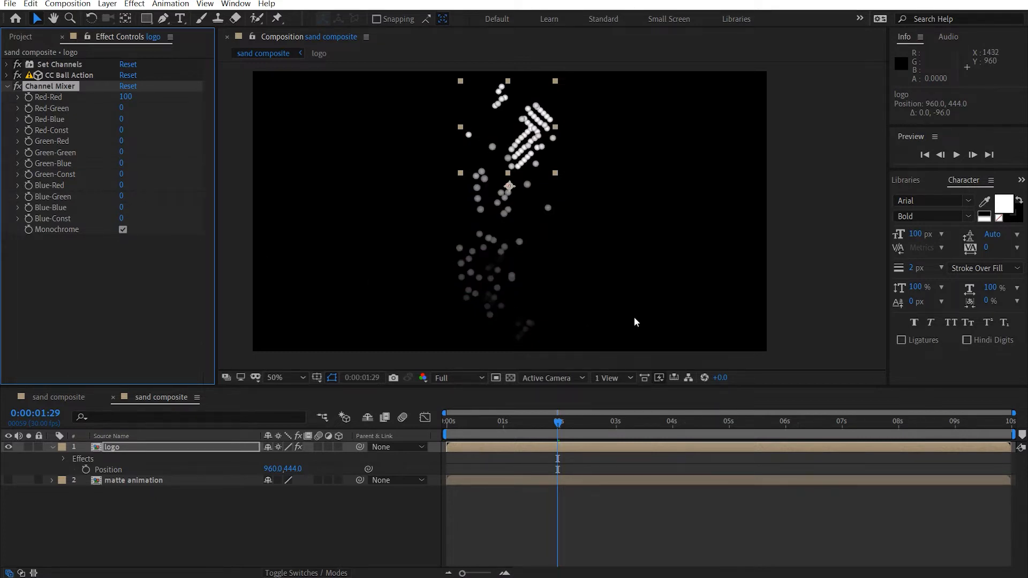
click(104, 300)
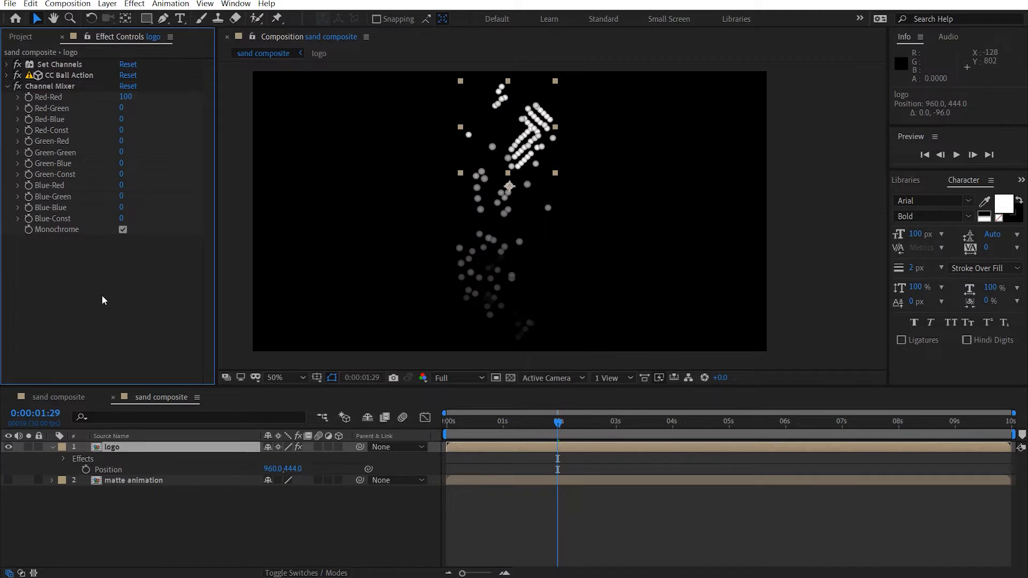
click(6, 87)
Apply the Tint effect to the logo layer and map white to a sandy beige, about D7BB9A.
key(ctrl+space)
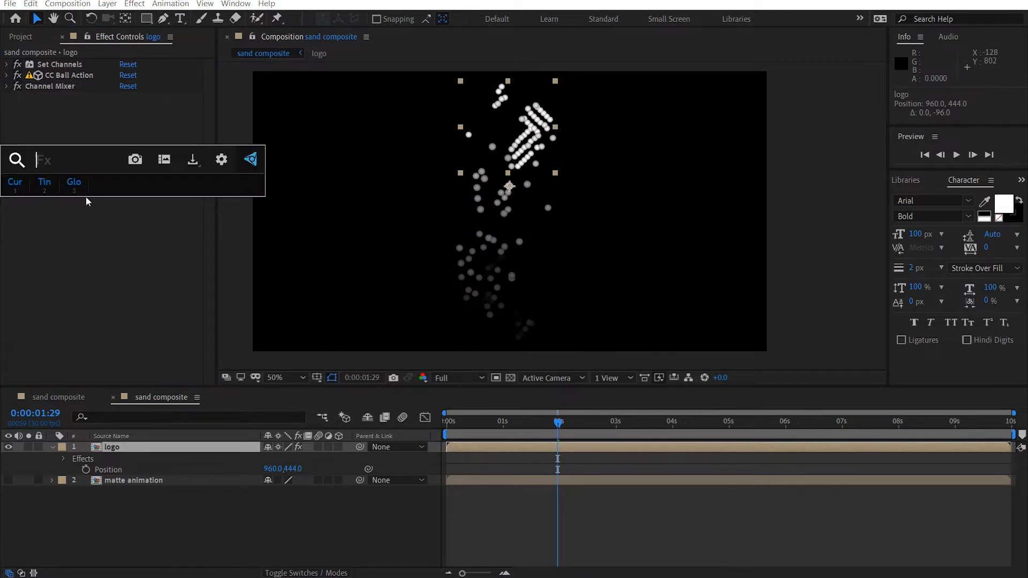
text(tint)
key(Return)
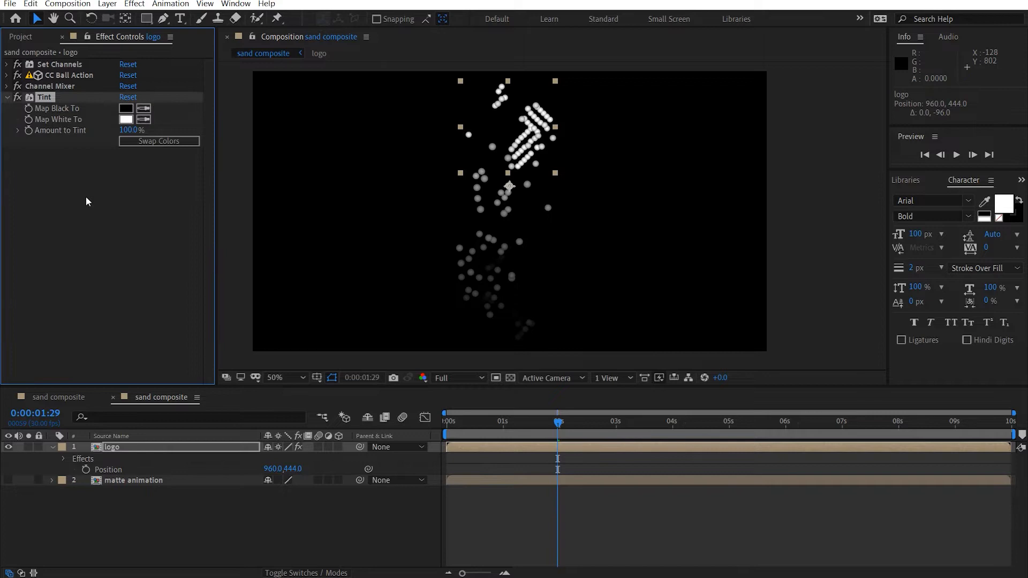
click(125, 119)
mouse_move(329, 281)
mouse_down()
mouse_move(329, 265)
mouse_move(294, 260)
mouse_move(171, 97)
mouse_move(171, 124)
mouse_move(188, 144)
mouse_up()
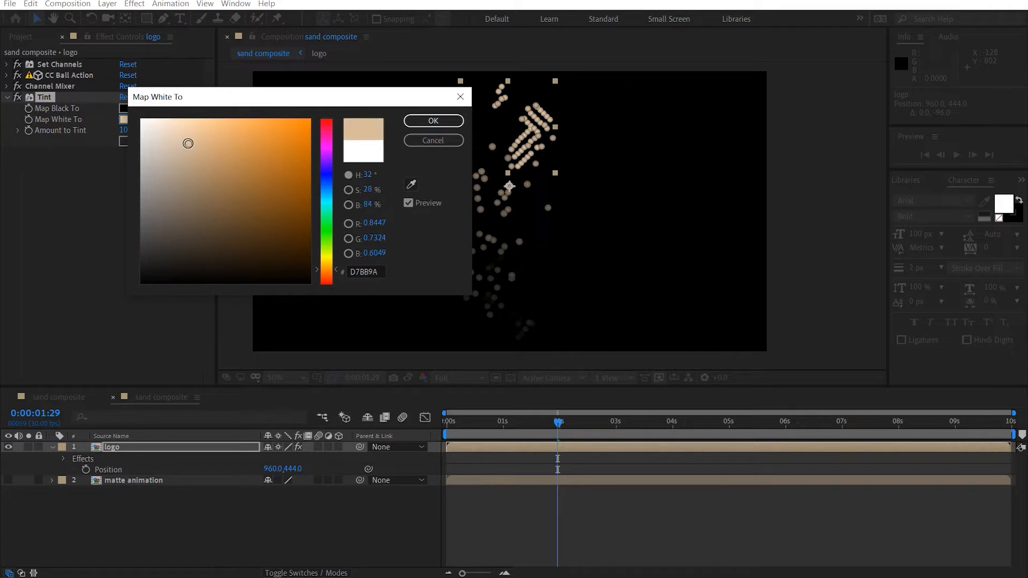
click(432, 121)
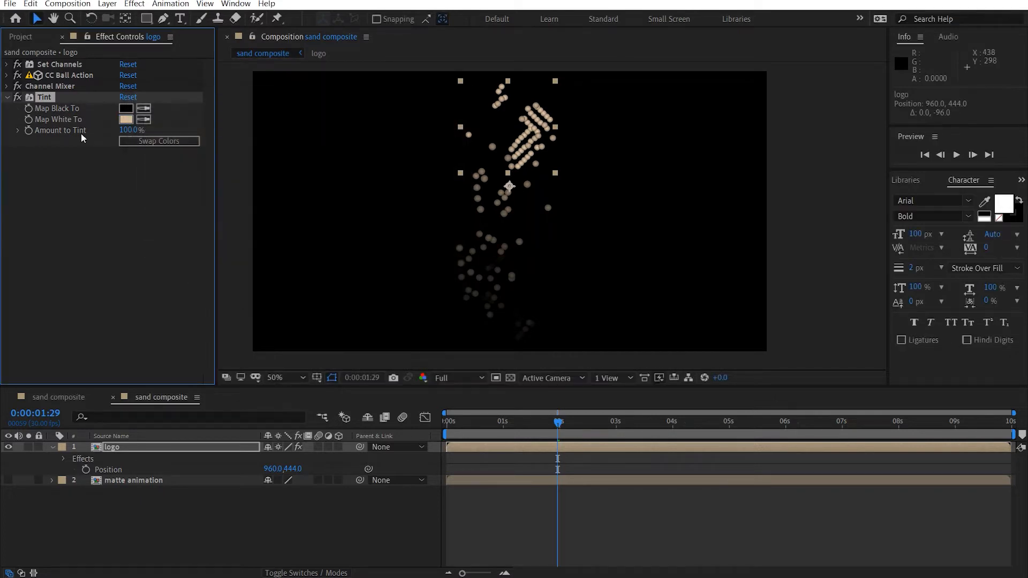
click(8, 98)
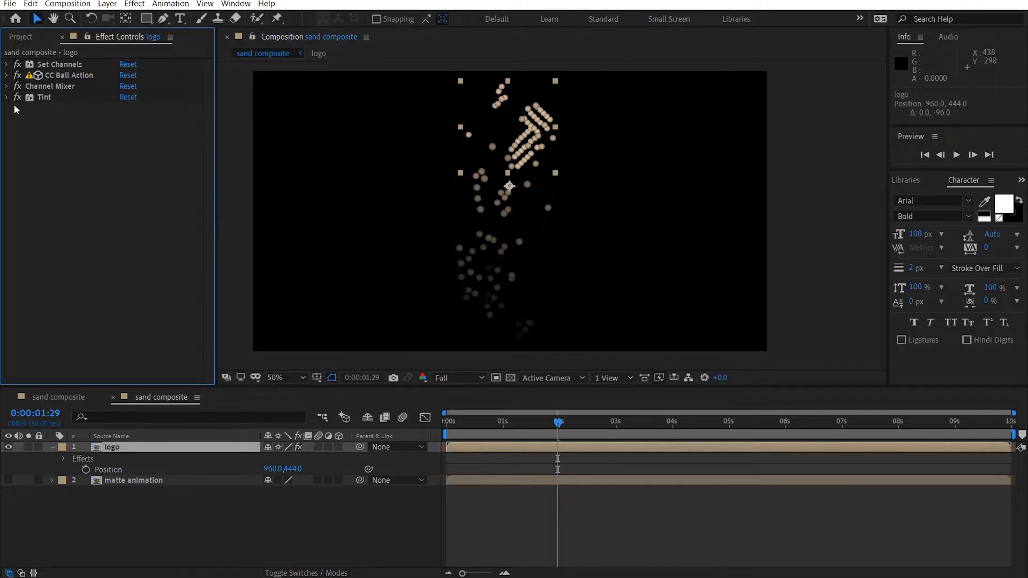
Set CC Ball Action's Grid Spacing to 0.
click(7, 65)
click(6, 64)
click(7, 75)
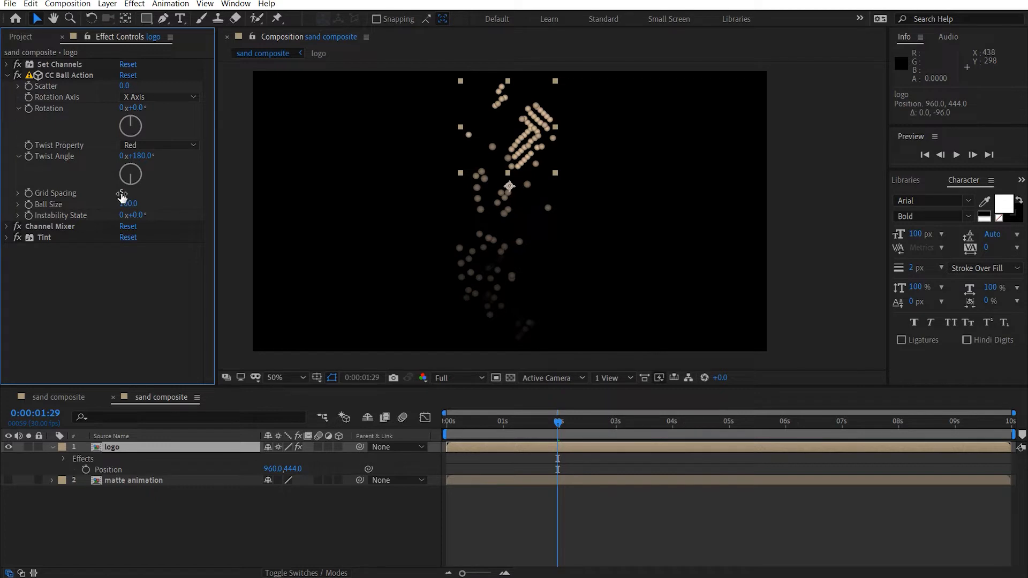
click(122, 193)
text(0)
key(Return)
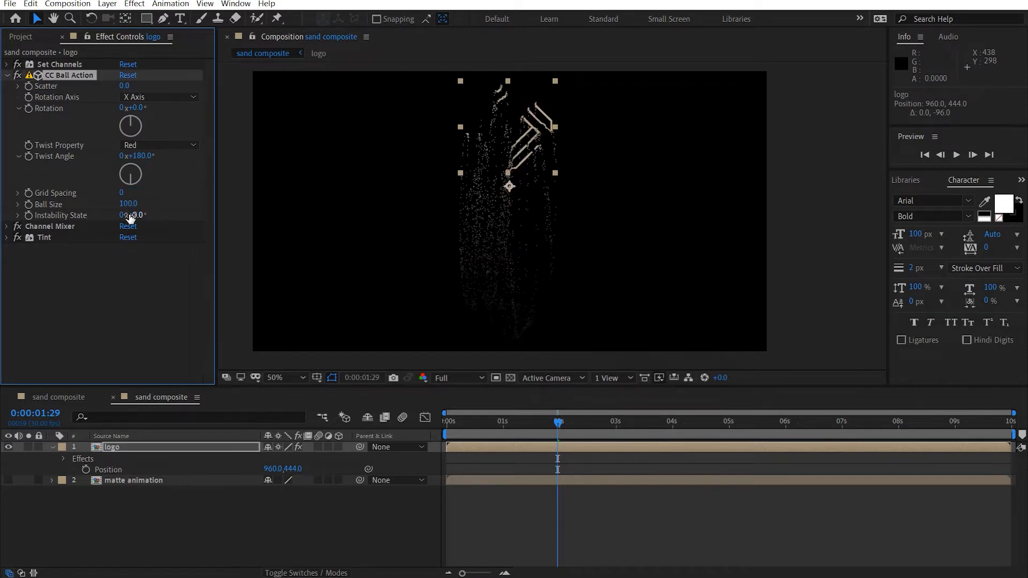
Set CC Ball Action's Ball Size to 60 and inspect the finer particles up close.
scroll(500, 181, up, 4)
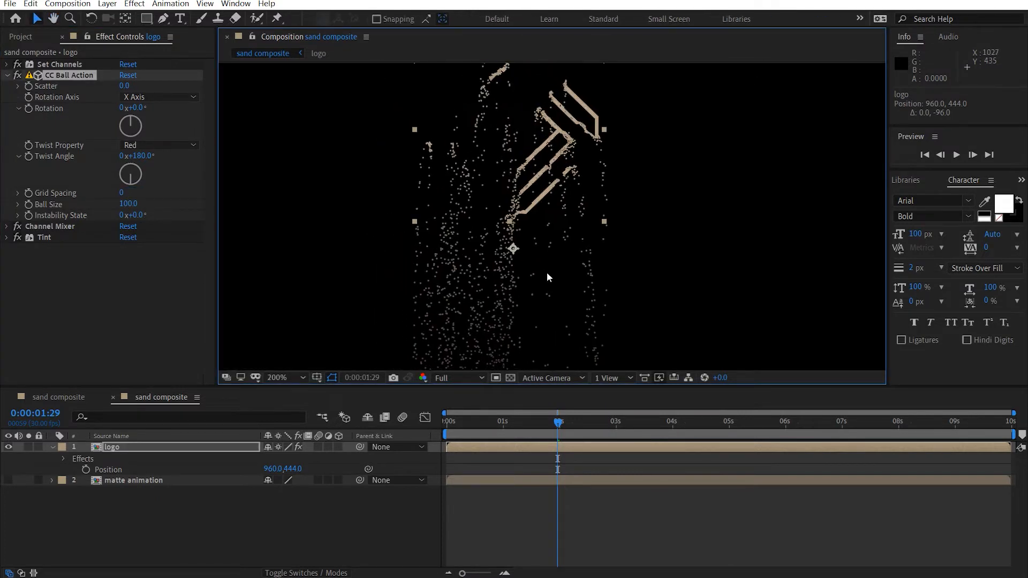
drag(422, 248, 507, 291)
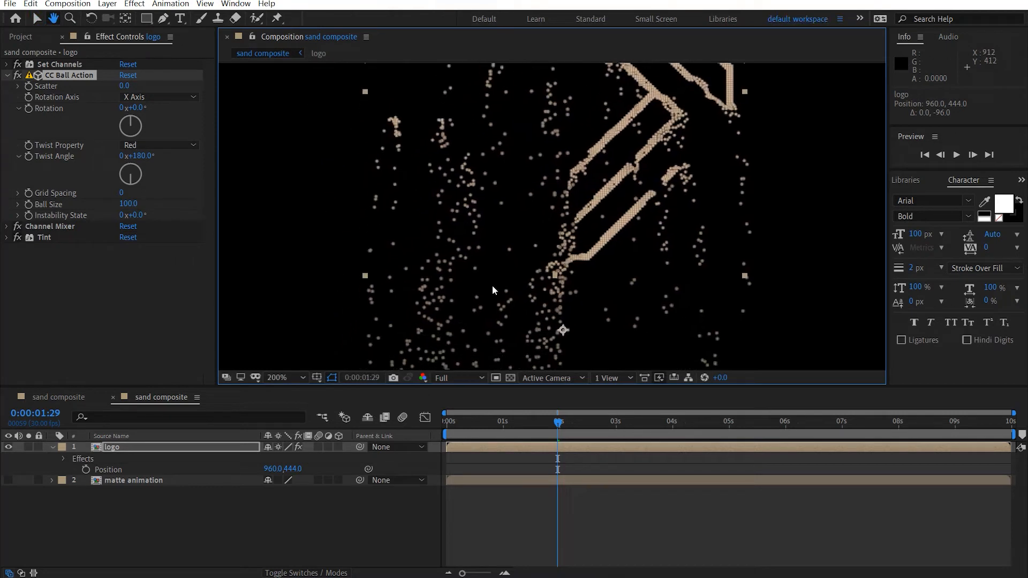
click(128, 204)
text(60)
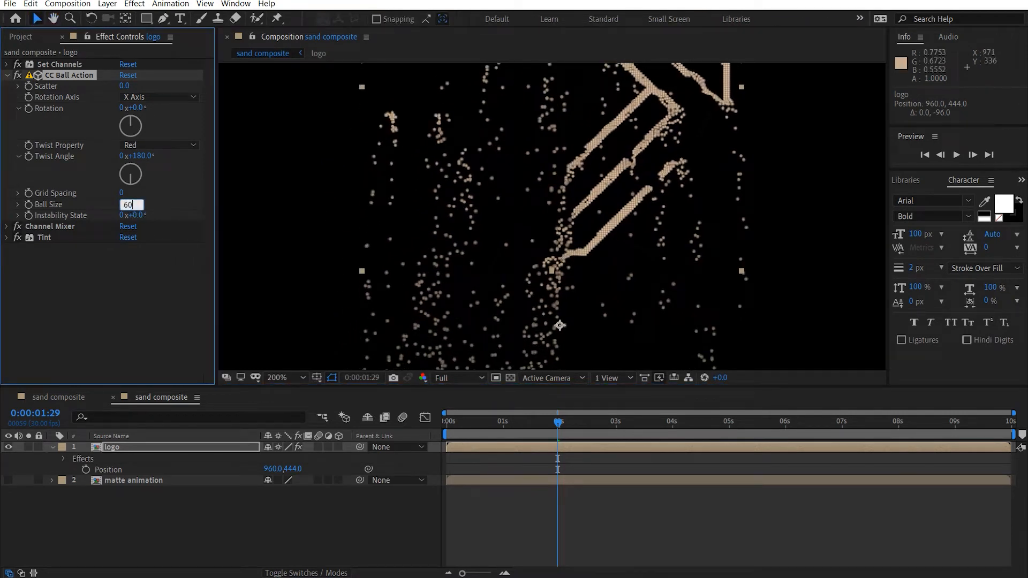
key(Return)
scroll(570, 217, down, 2)
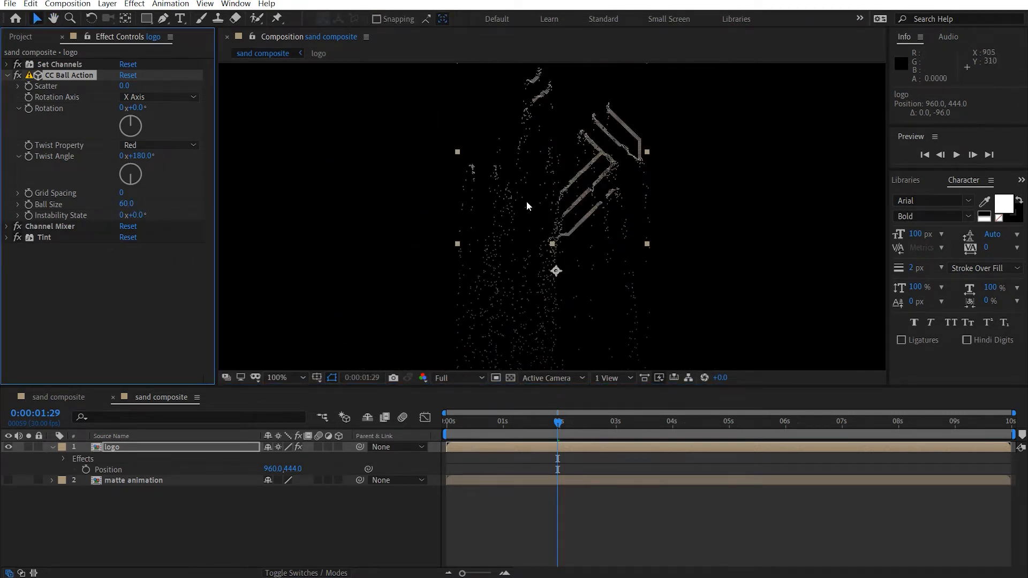
drag(526, 200, 544, 117)
scroll(611, 169, down, 2)
scroll(609, 208, up, 2)
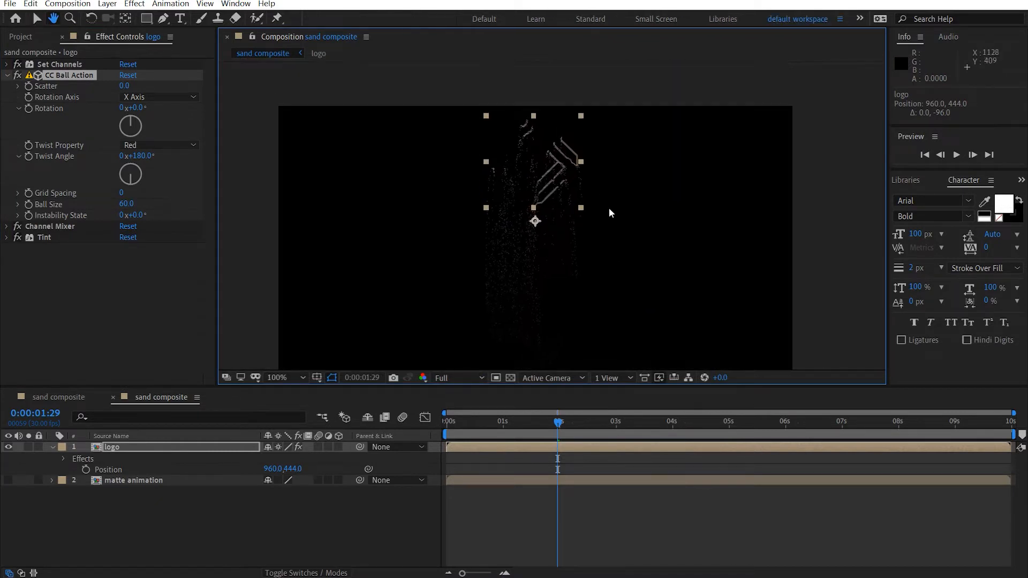
scroll(552, 216, up, 2)
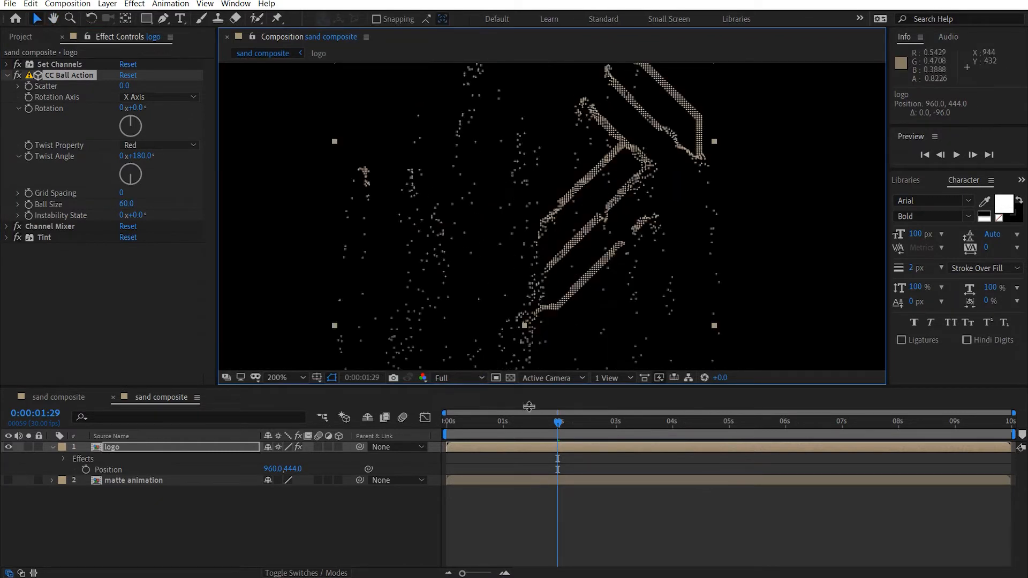
Limit the work area to the span from 0:00:01:00 to just before two seconds.
click(502, 428)
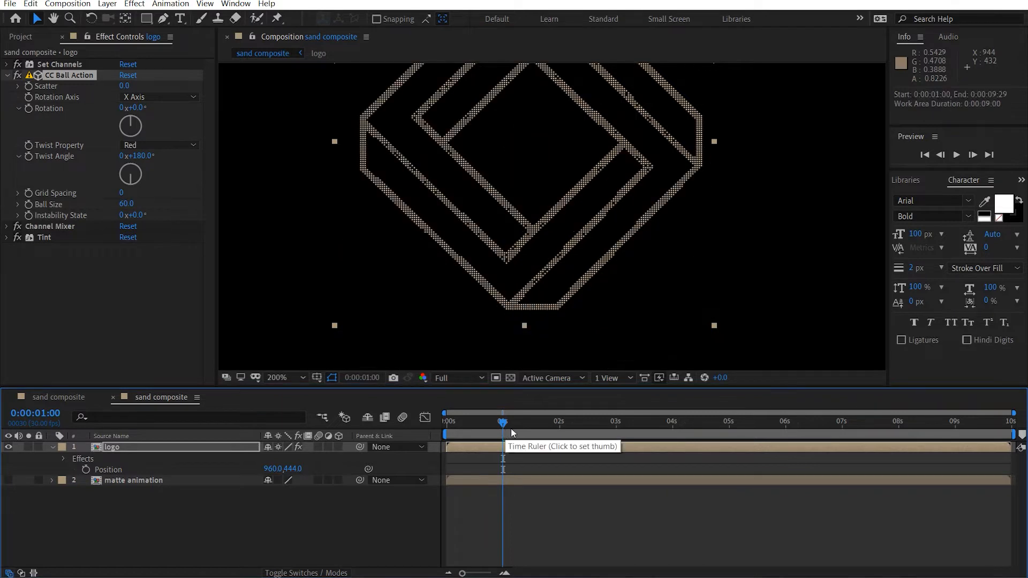
key(b)
click(555, 425)
key(n)
Preview the logo's disintegration over the work area and stop at 0:00:01:17.
drag(555, 426, 497, 427)
key(space)
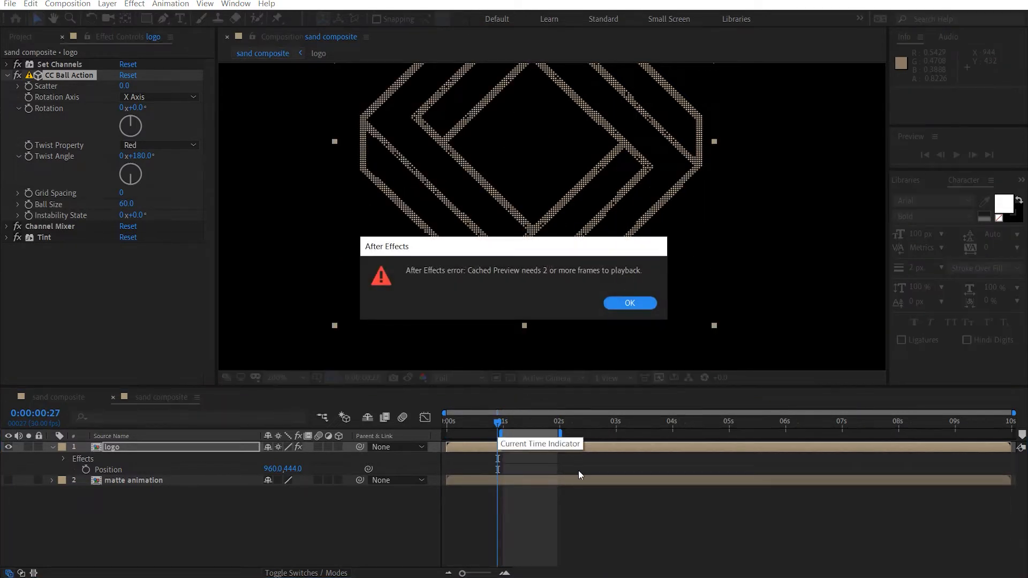
click(629, 302)
key(space)
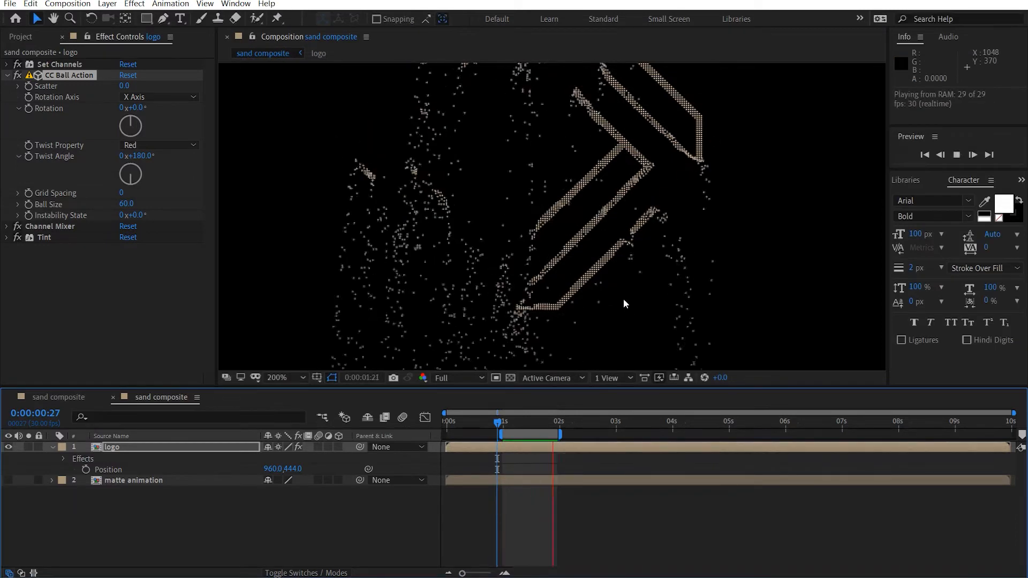
key(comma)
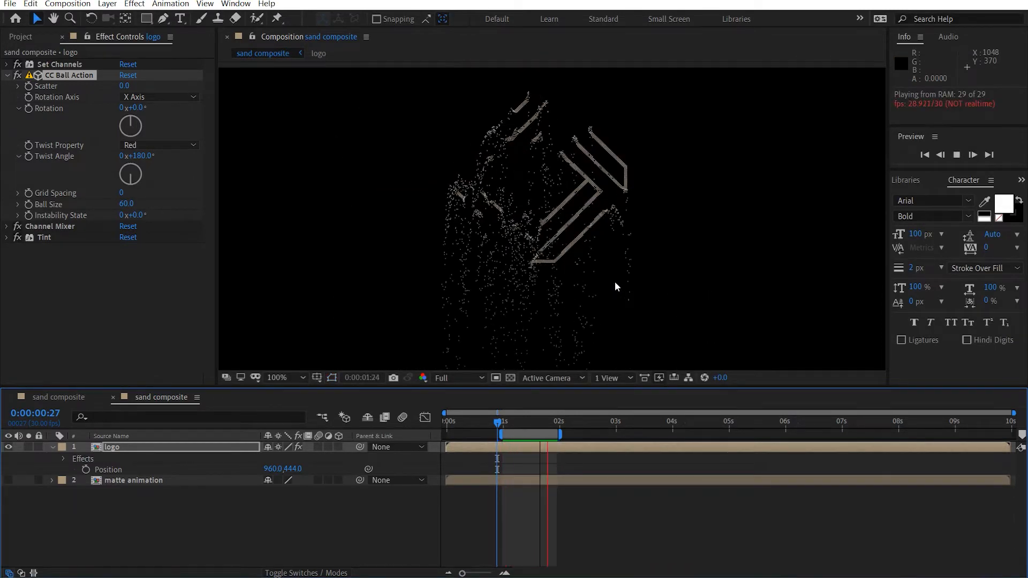
click(608, 282)
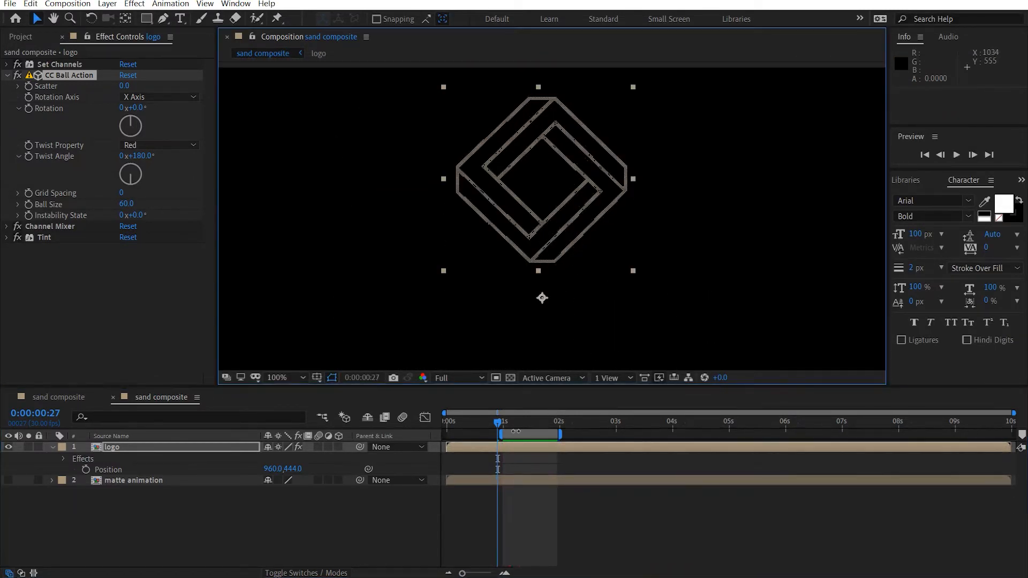
drag(511, 422, 533, 423)
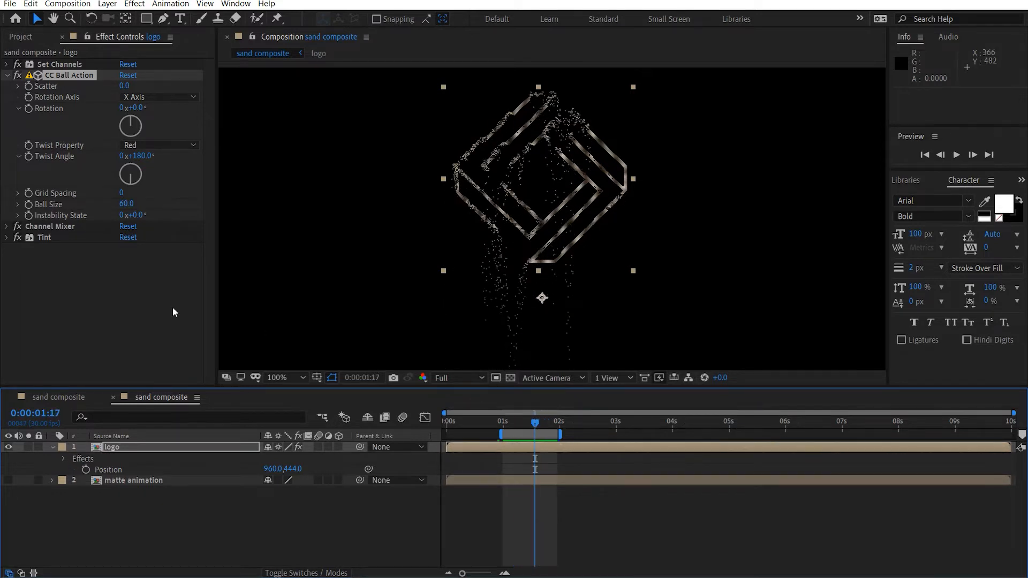
Apply the Curves effect to the logo layer and place it directly after CC Ball Action.
click(8, 76)
click(137, 220)
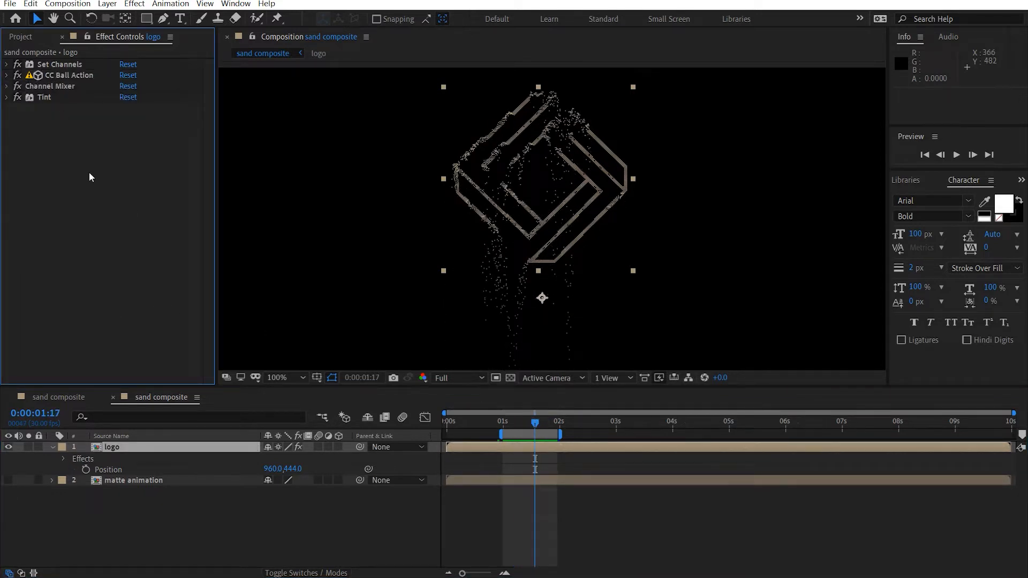
key(ctrl+space)
key(1)
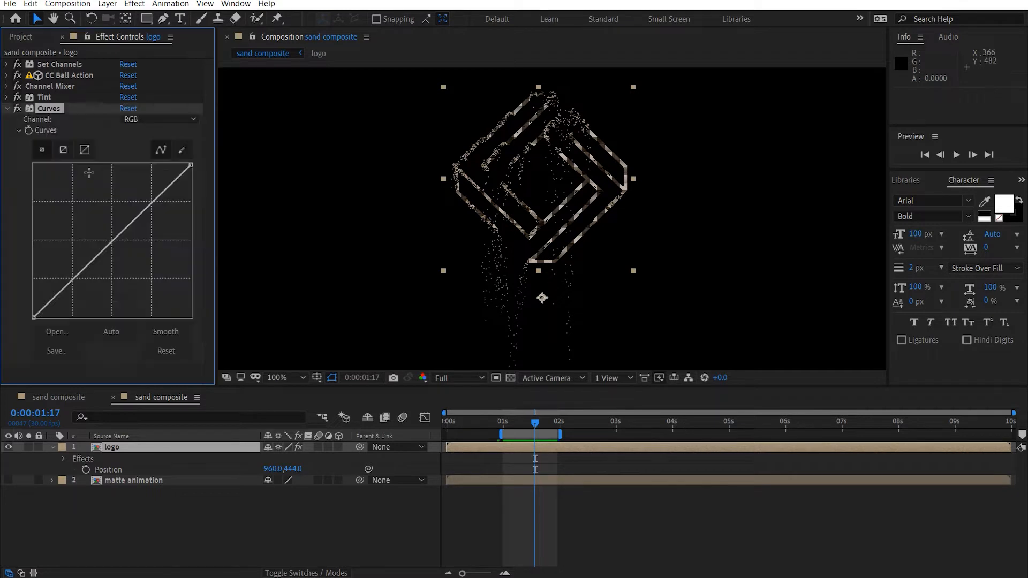
drag(47, 111, 63, 84)
Pull down the midtones of the Red channel in Curves and check the particles at 0:00:01:08 and 0:00:01:25.
click(161, 96)
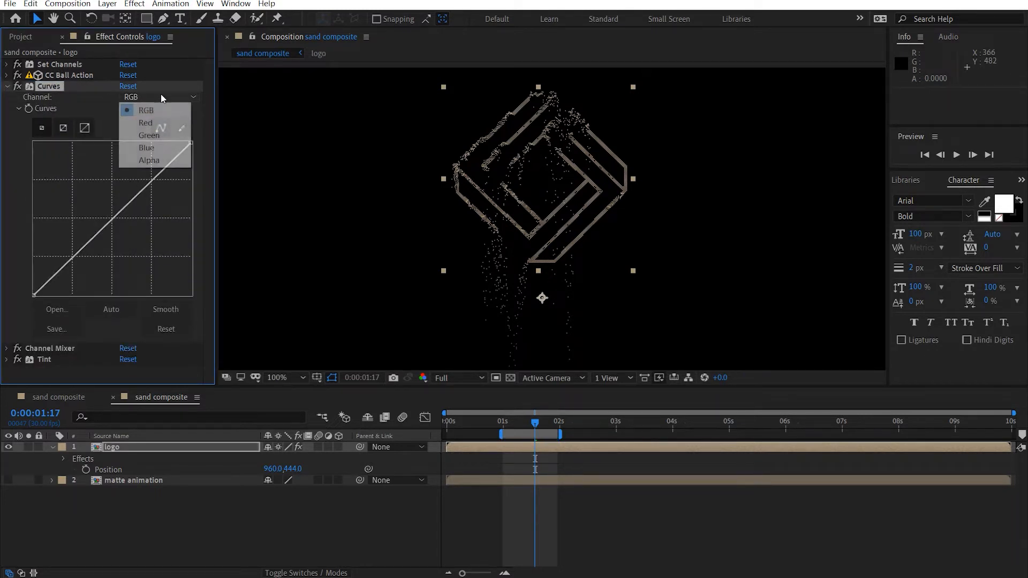
click(160, 128)
key(period)
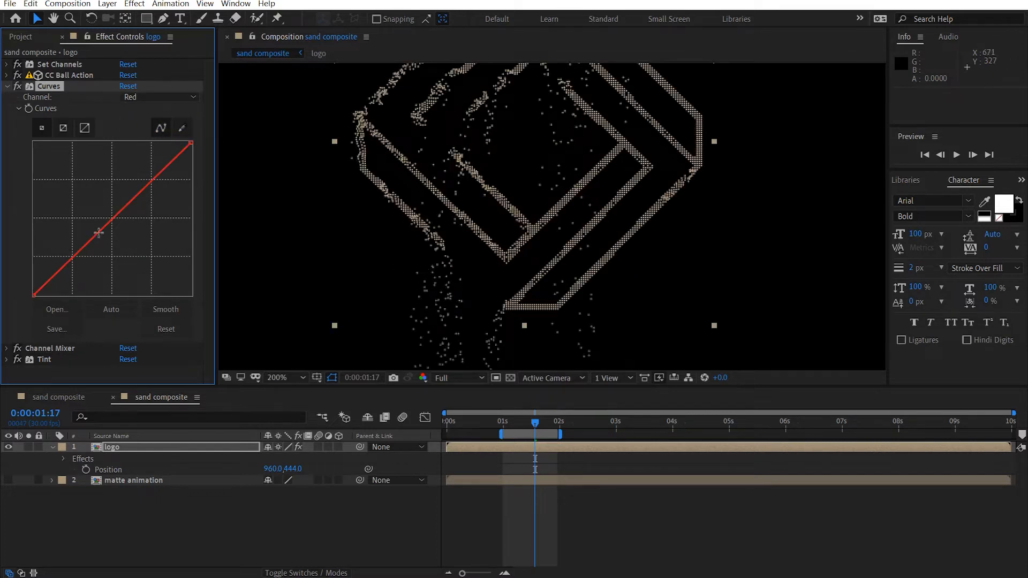
drag(99, 233, 114, 259)
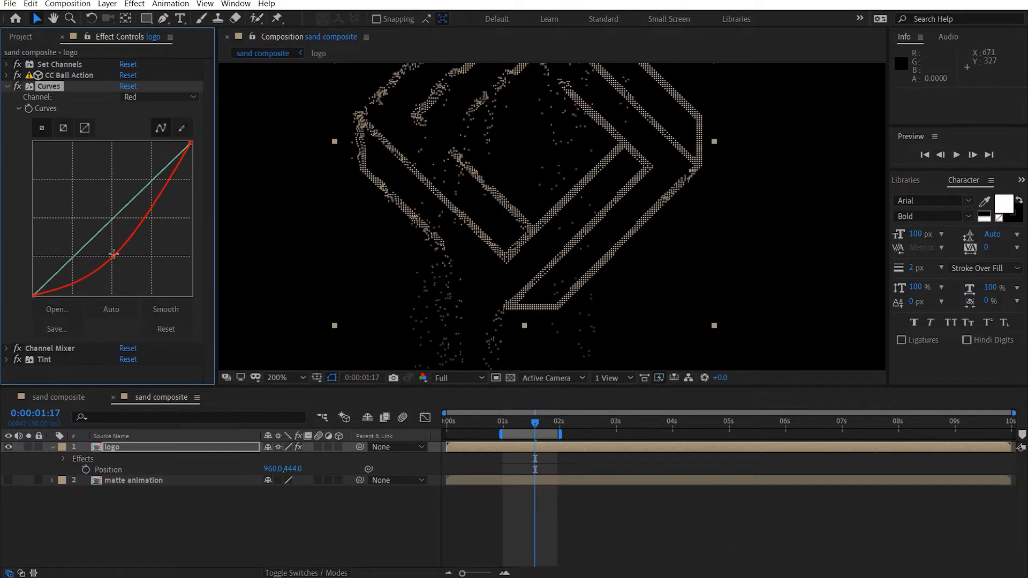
click(518, 423)
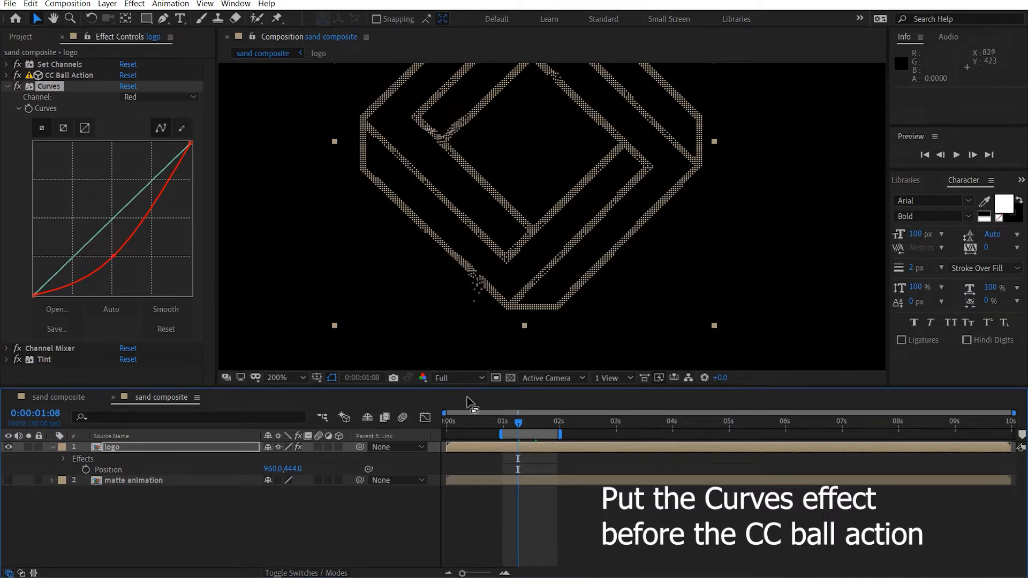
click(544, 427)
click(551, 426)
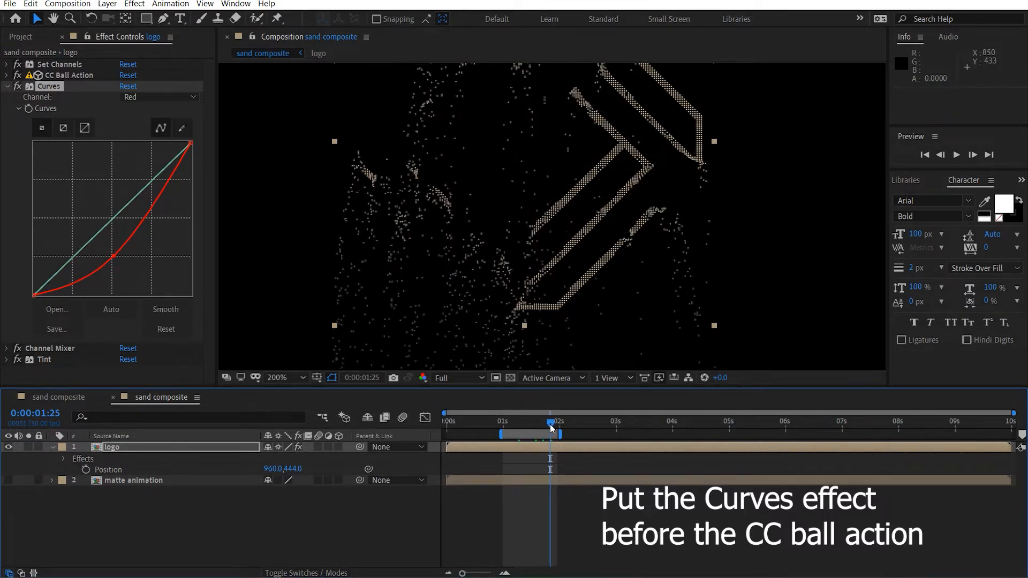
Shift the red curve's midpoint slightly toward the highlights and bring up the CC Ball Action settings.
mouse_move(117, 260)
mouse_down()
mouse_move(130, 271)
mouse_move(115, 267)
mouse_move(102, 214)
mouse_move(134, 270)
mouse_move(122, 254)
mouse_up()
key(comma)
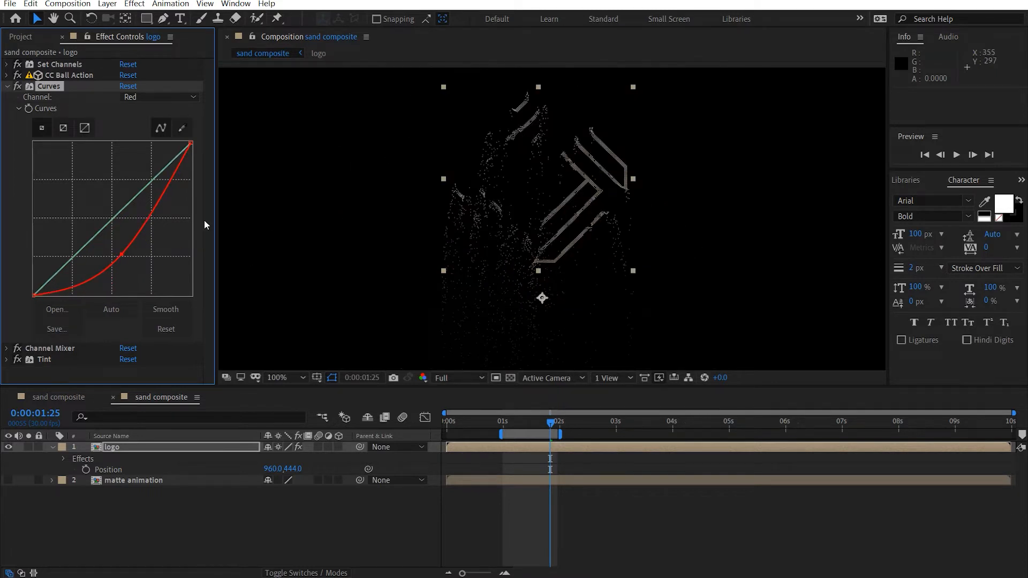
click(7, 86)
key(period)
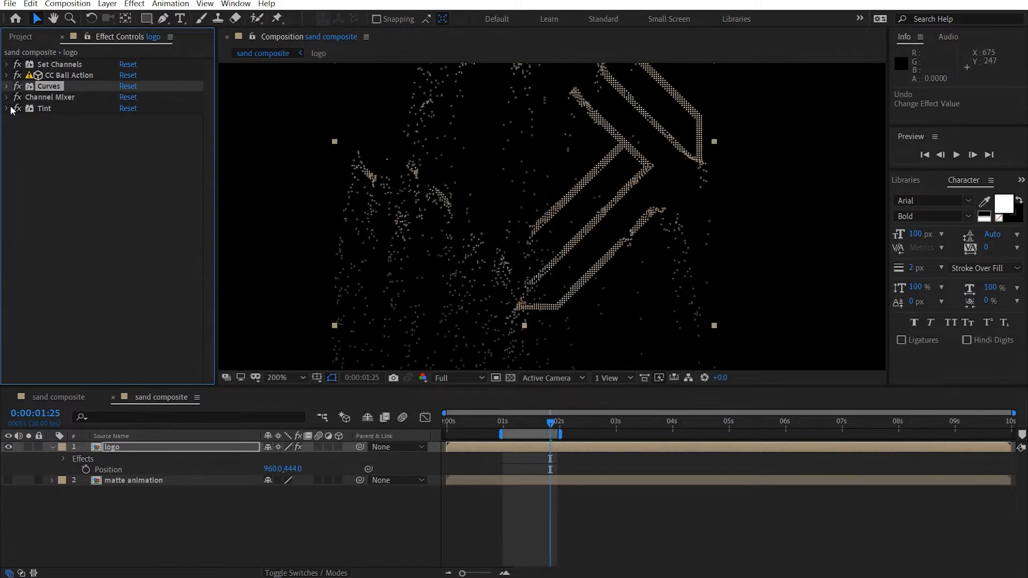
click(7, 76)
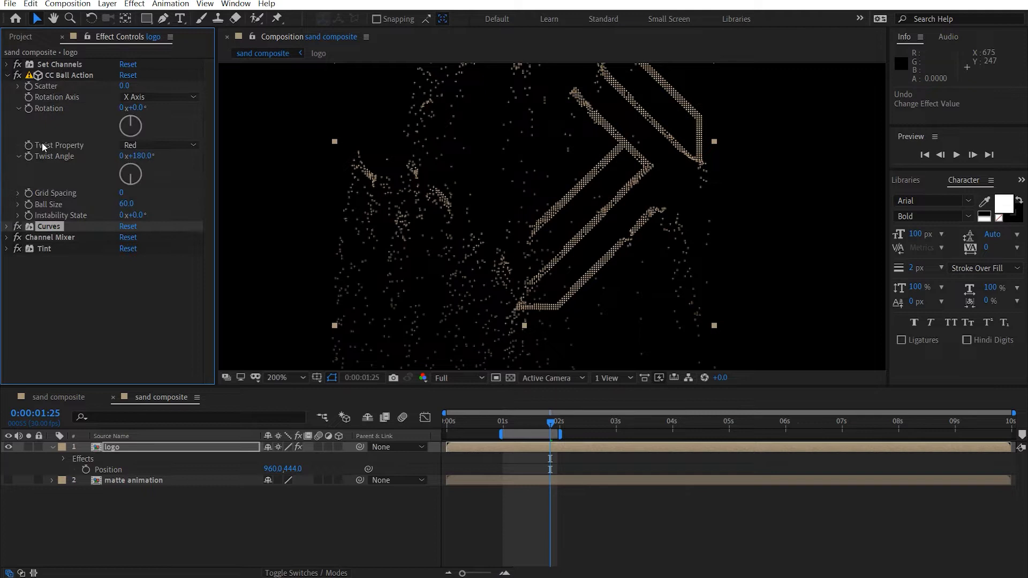
Duplicate the logo layer and move Curves directly before CC Ball Action on the copy.
click(166, 448)
key(ctrl+d)
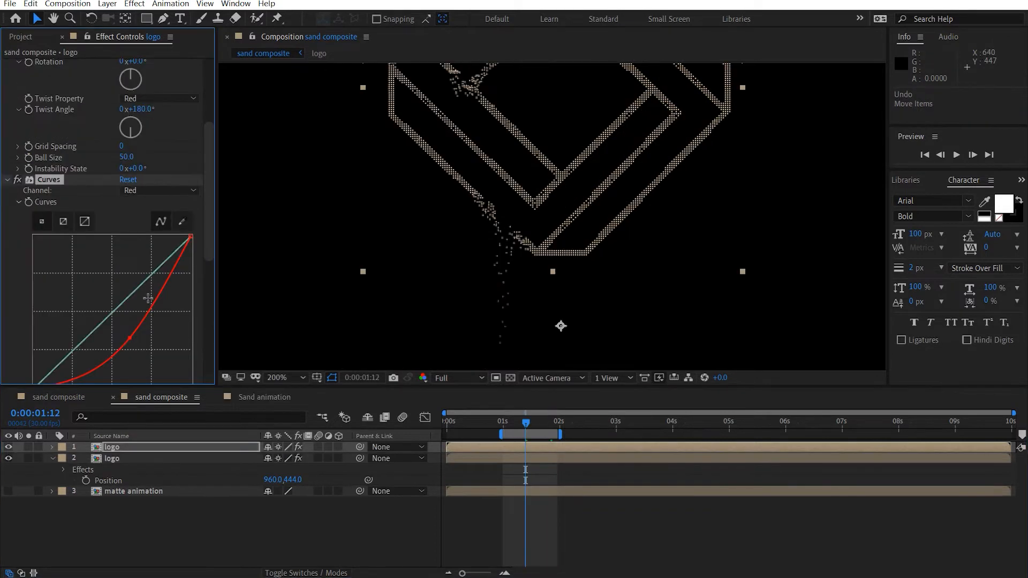
scroll(98, 268, up, 4)
click(58, 146)
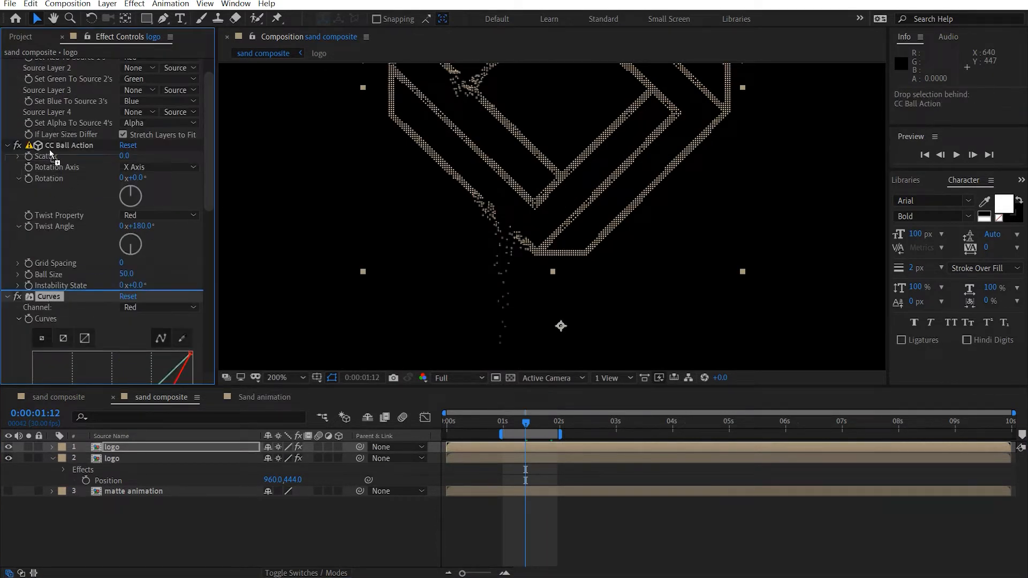
key(Delete)
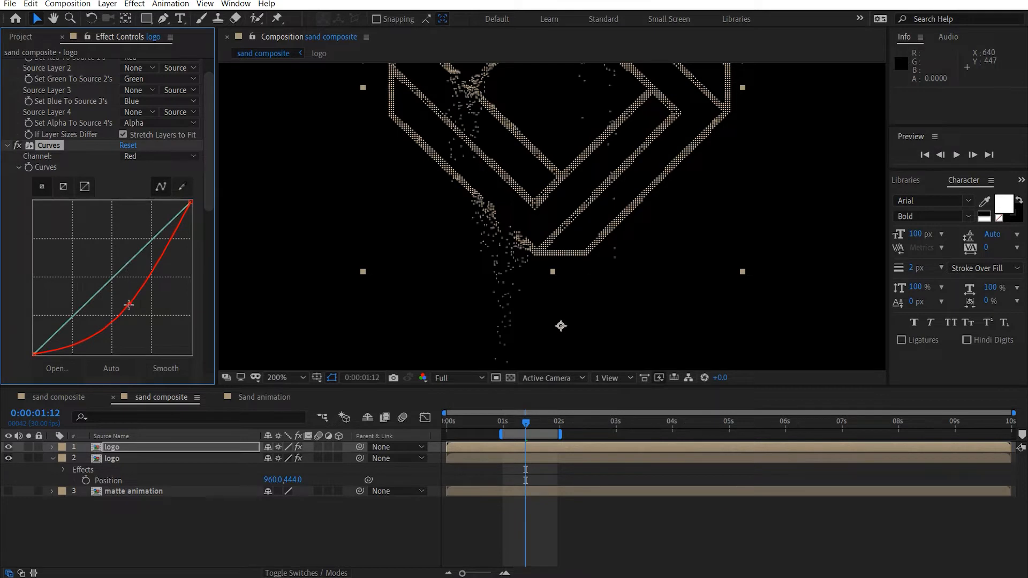
Shift the copy's red curve point slightly toward the highlights and compare the particles with the copy hidden and shown.
mouse_move(129, 305)
mouse_down()
mouse_move(141, 293)
mouse_move(124, 312)
mouse_move(136, 303)
mouse_up()
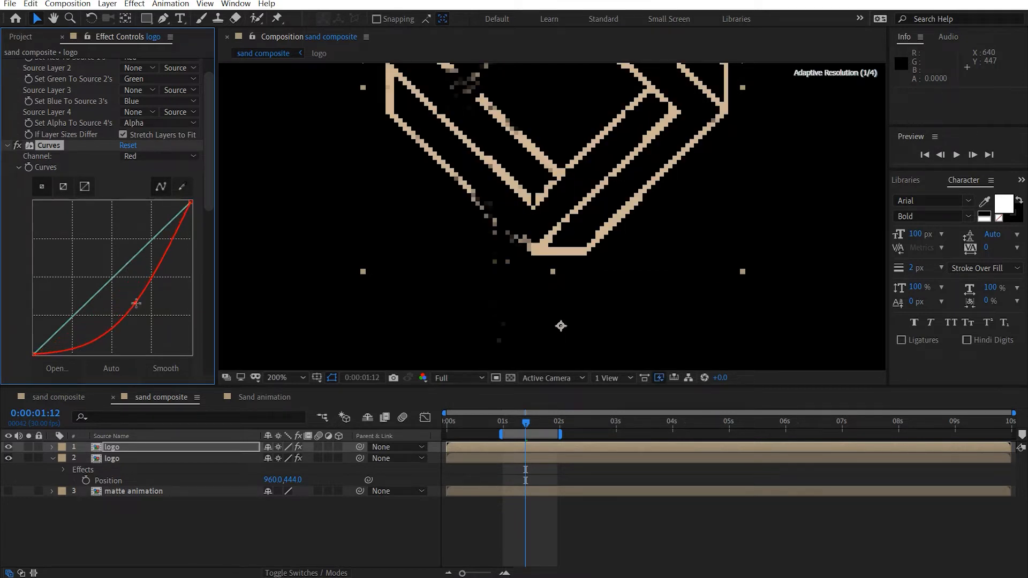
click(8, 447)
click(8, 447)
click(8, 447)
click(9, 447)
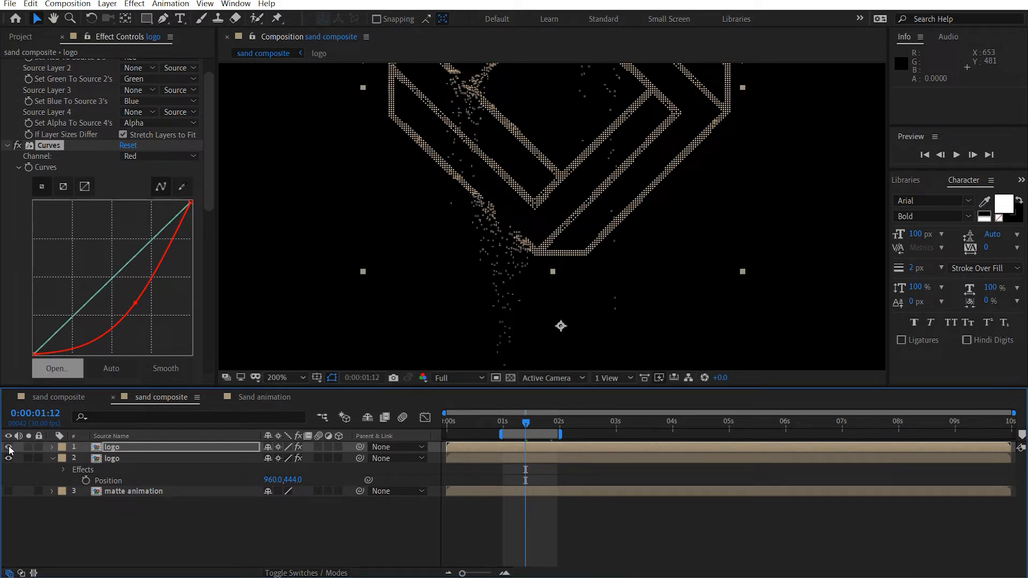
At 0:00:01:21, duplicate the top logo layer and pull the new copy's red curve point further down toward the highlights.
drag(525, 422, 543, 422)
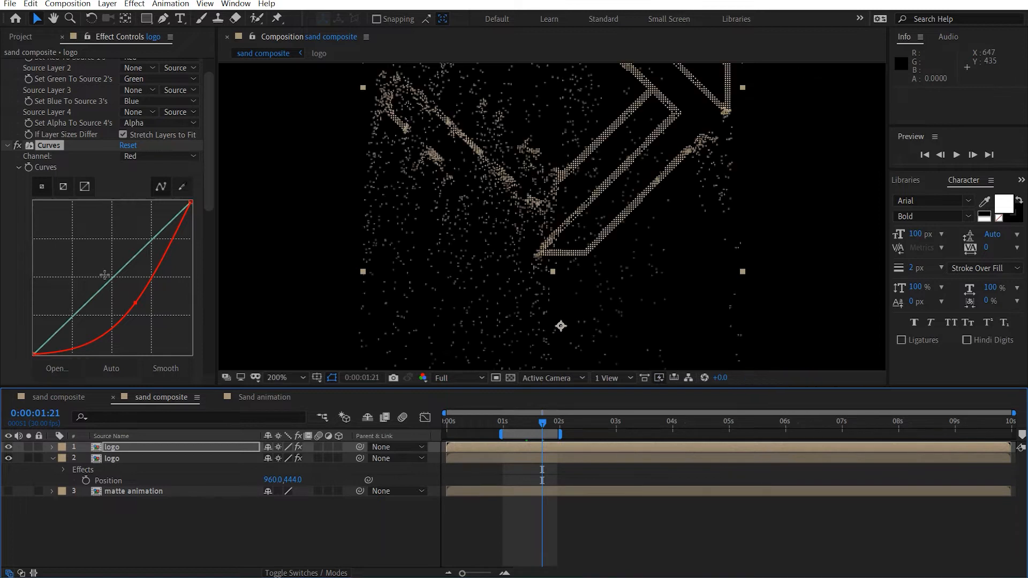
click(146, 447)
scroll(115, 347, down, 5)
scroll(115, 347, down, 4)
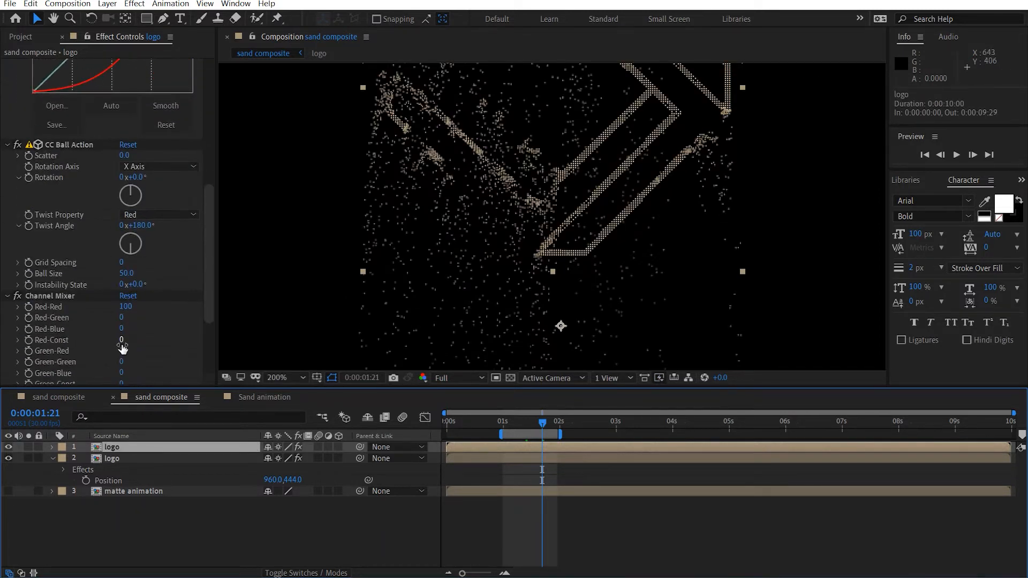
key(ctrl+d)
scroll(138, 334, down, 2)
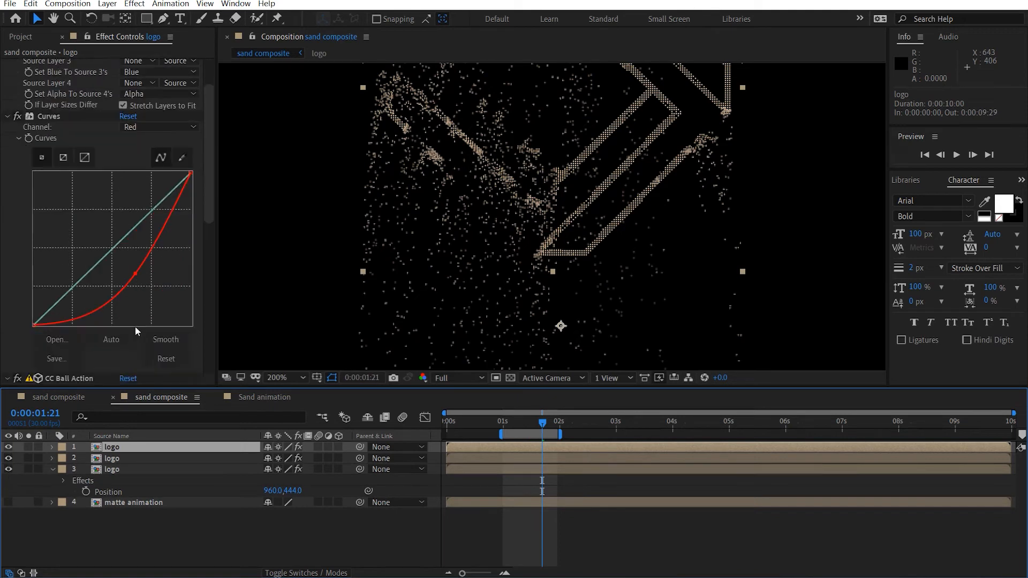
mouse_move(135, 274)
mouse_down()
mouse_move(117, 264)
mouse_move(143, 288)
mouse_up()
Try the composition preview at Half resolution and return it to Full.
click(447, 378)
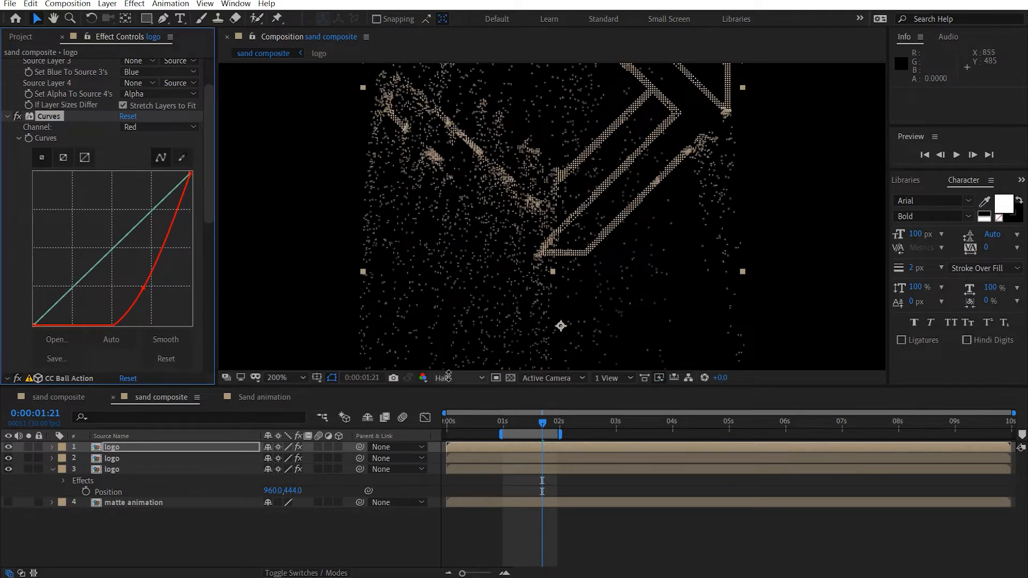
click(445, 410)
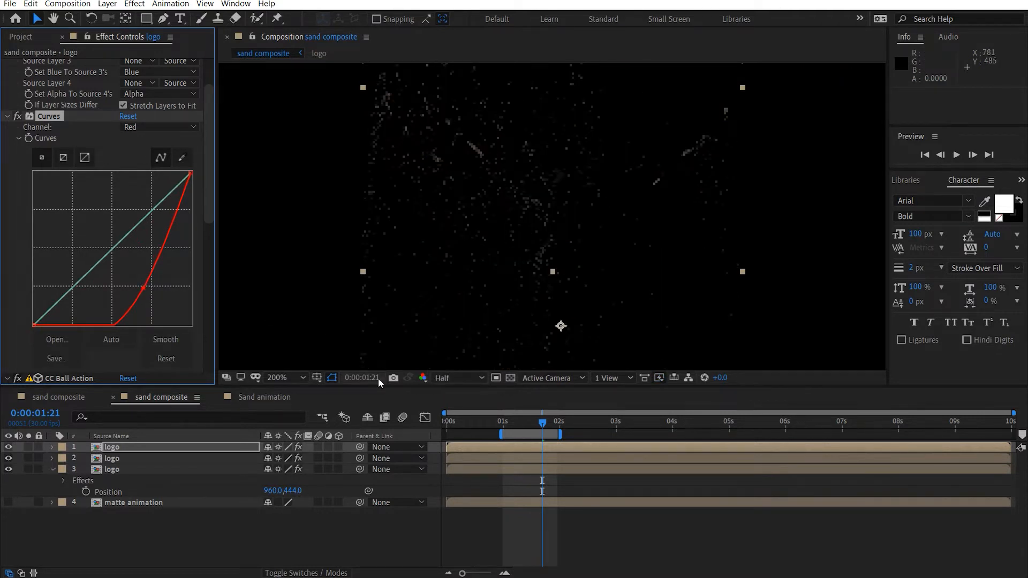
click(456, 378)
click(447, 399)
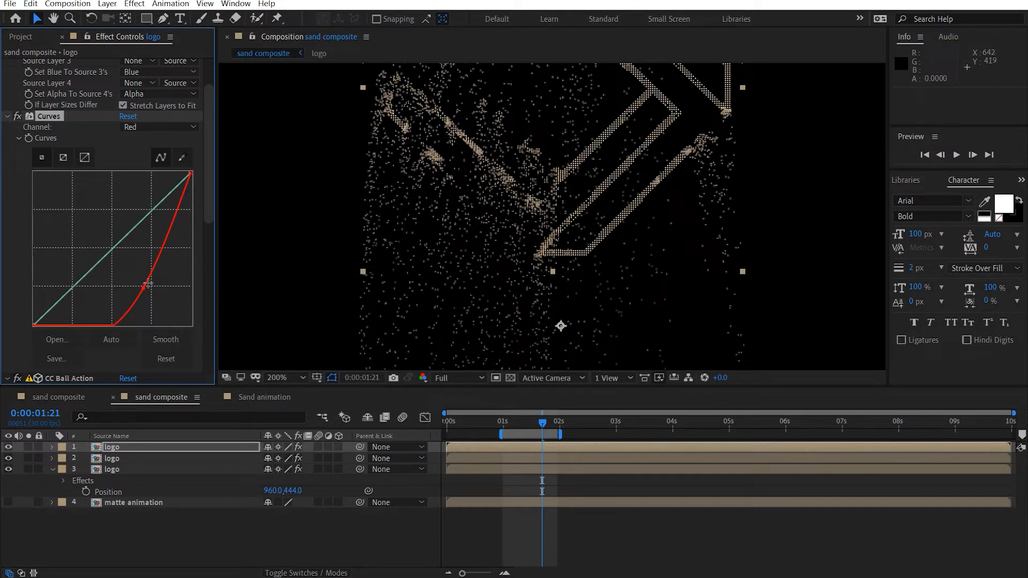
Ease the top copy's red curve point back toward the shadows, compare the particles with and without the layer, and leave it hidden.
drag(142, 291, 135, 284)
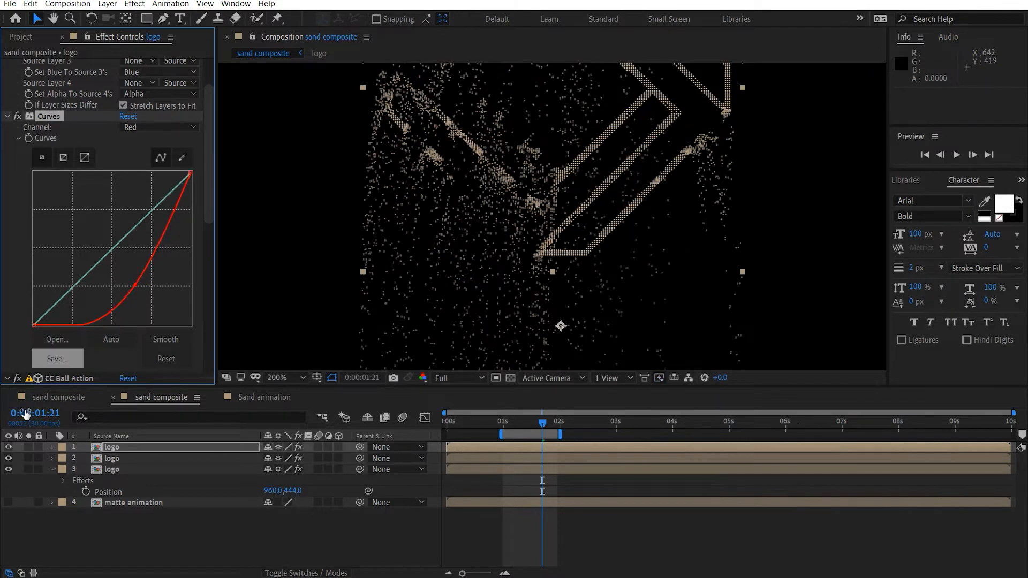
click(8, 447)
click(7, 447)
click(8, 447)
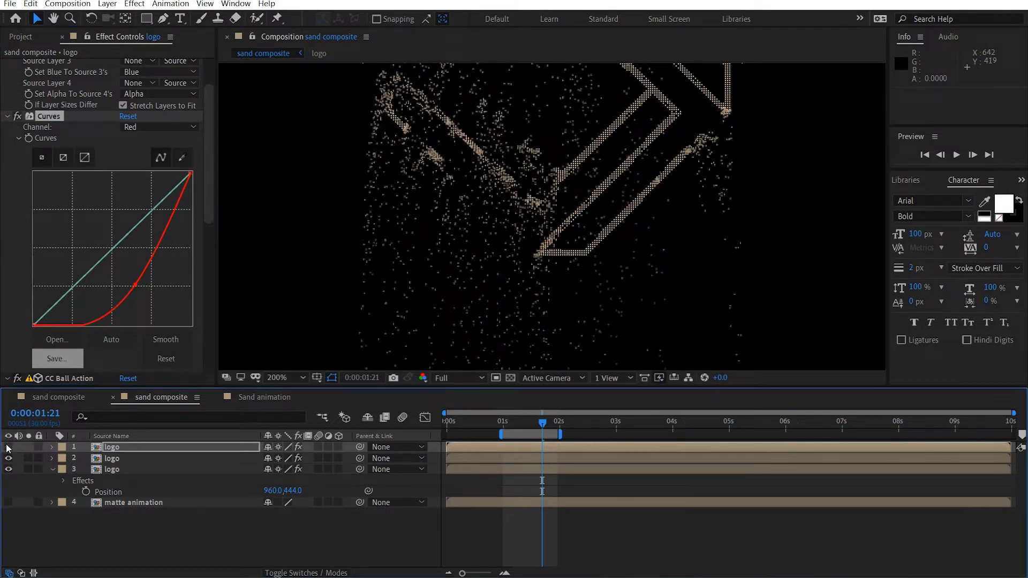
Set the top logo layer's CC Ball Action Ball Size to 55.
scroll(89, 358, down, 10)
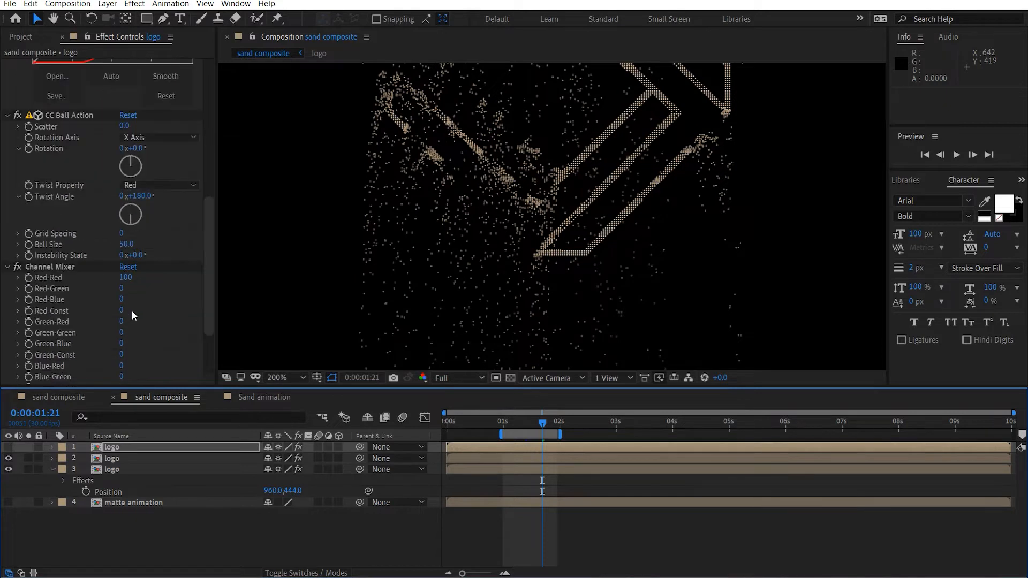
click(126, 244)
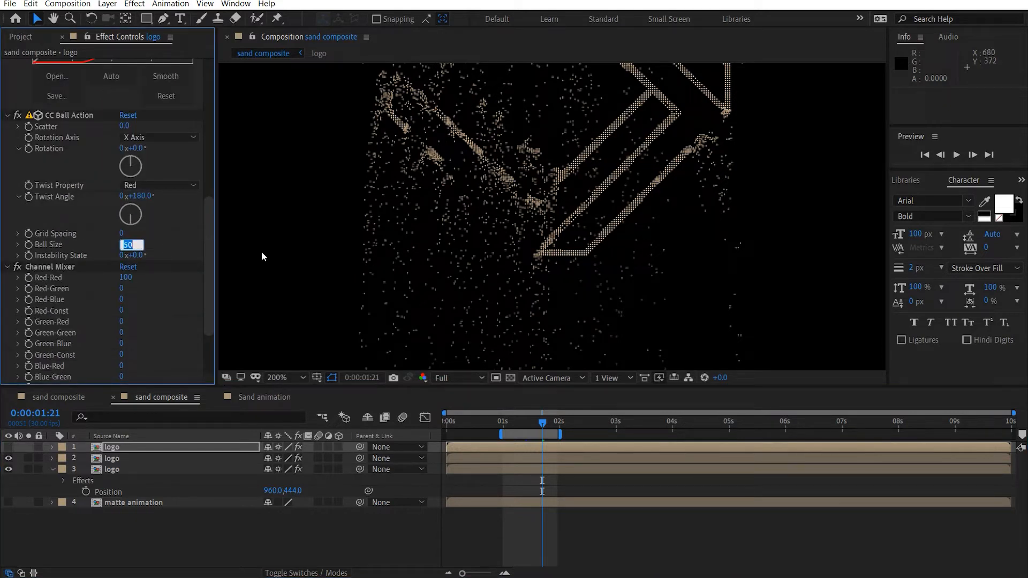
text(55)
key(Return)
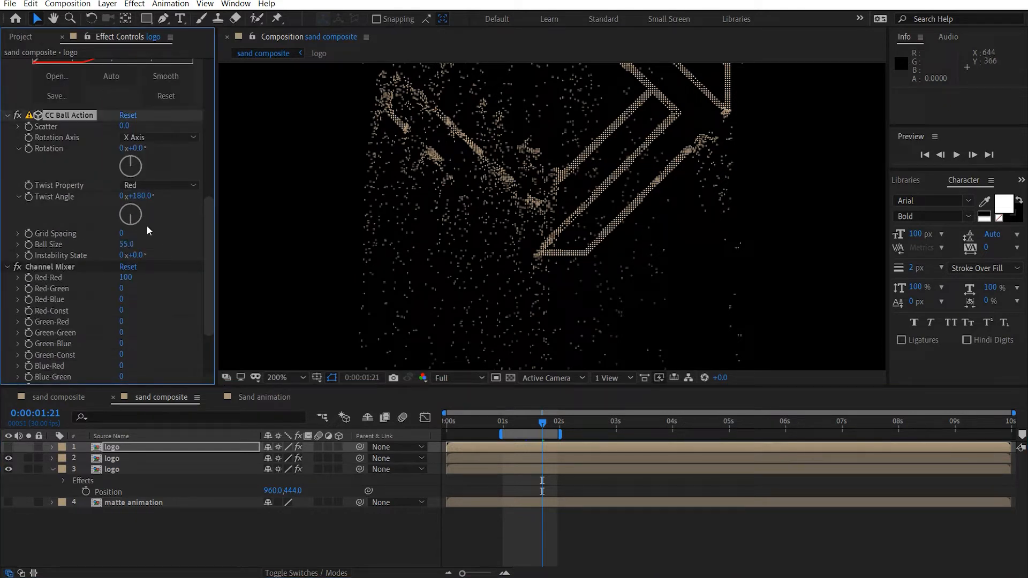
Try Curves after CC Ball Action on the top logo layer and return it to before the effect.
scroll(146, 226, up, 8)
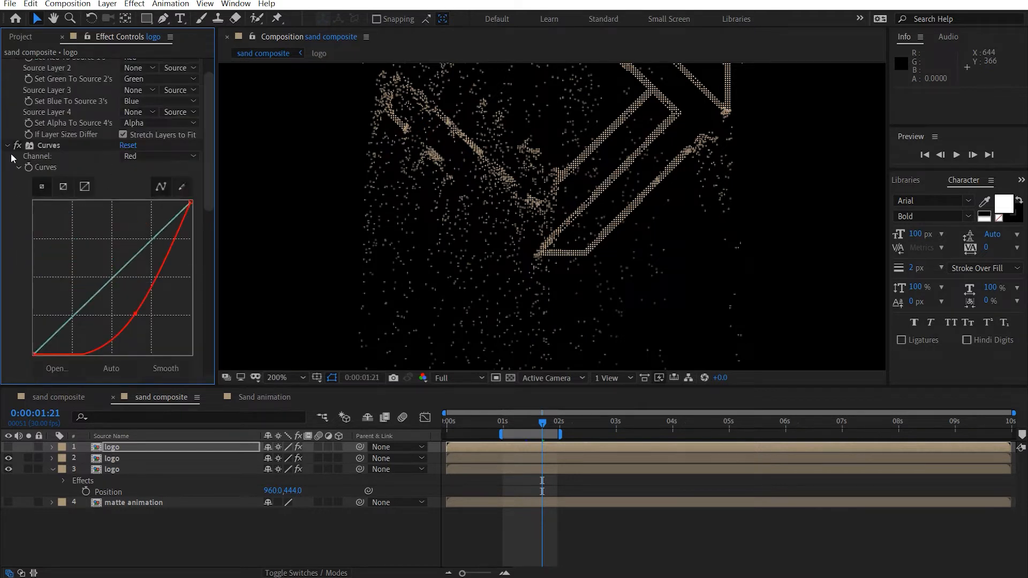
click(7, 145)
drag(47, 148, 47, 144)
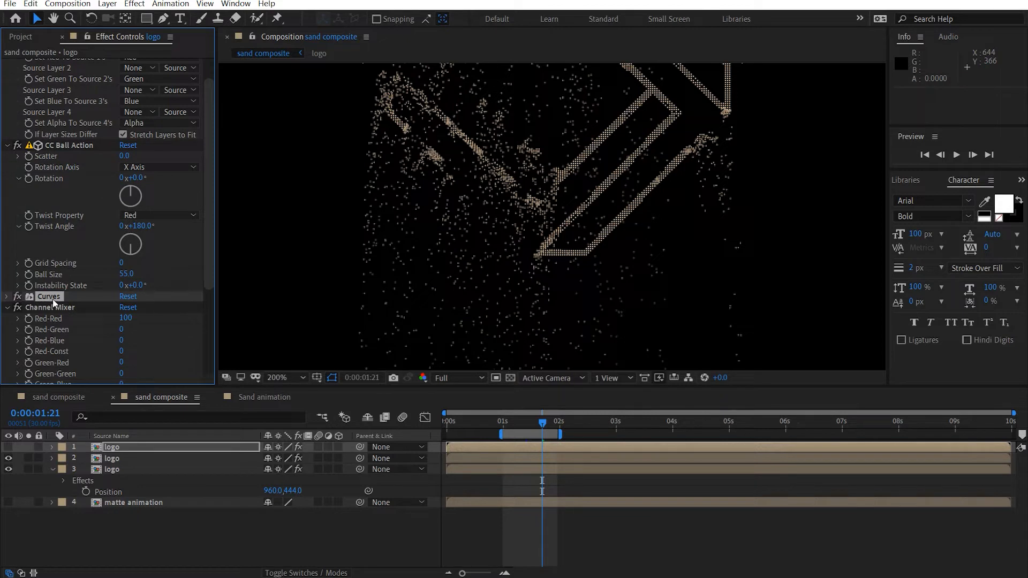
drag(47, 298, 58, 143)
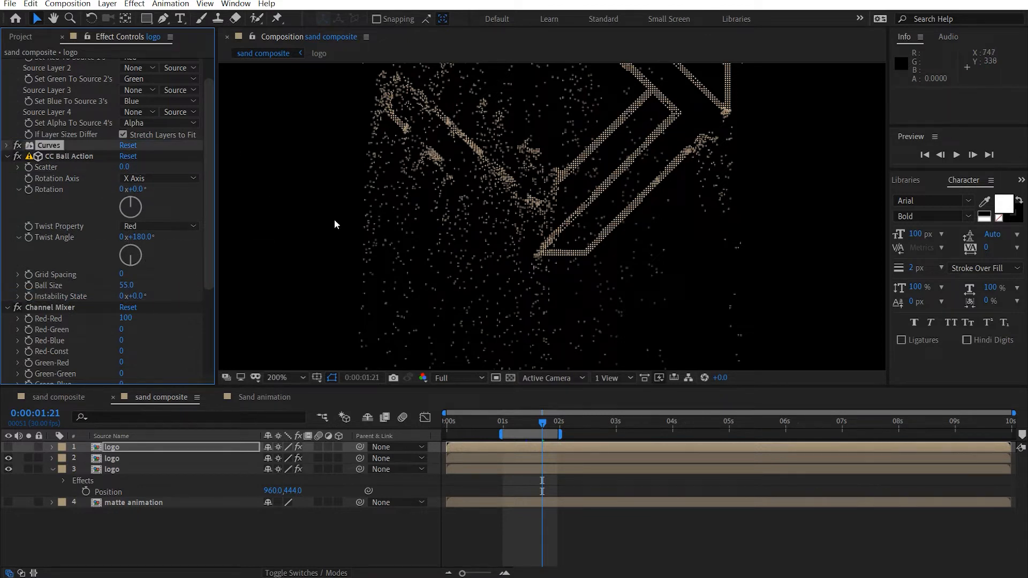
click(8, 147)
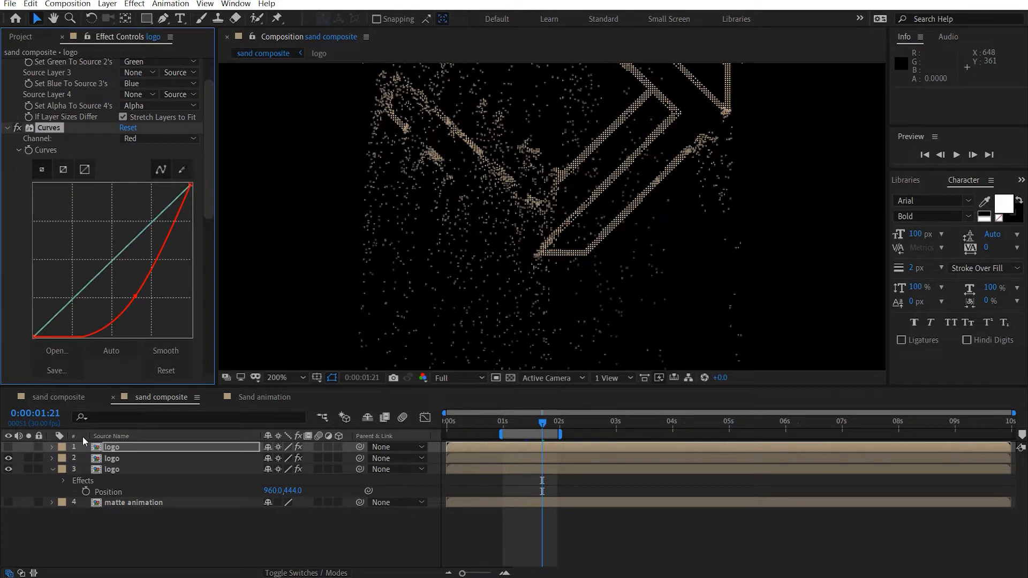
Make the top logo layer visible again and duplicate it four times.
click(8, 448)
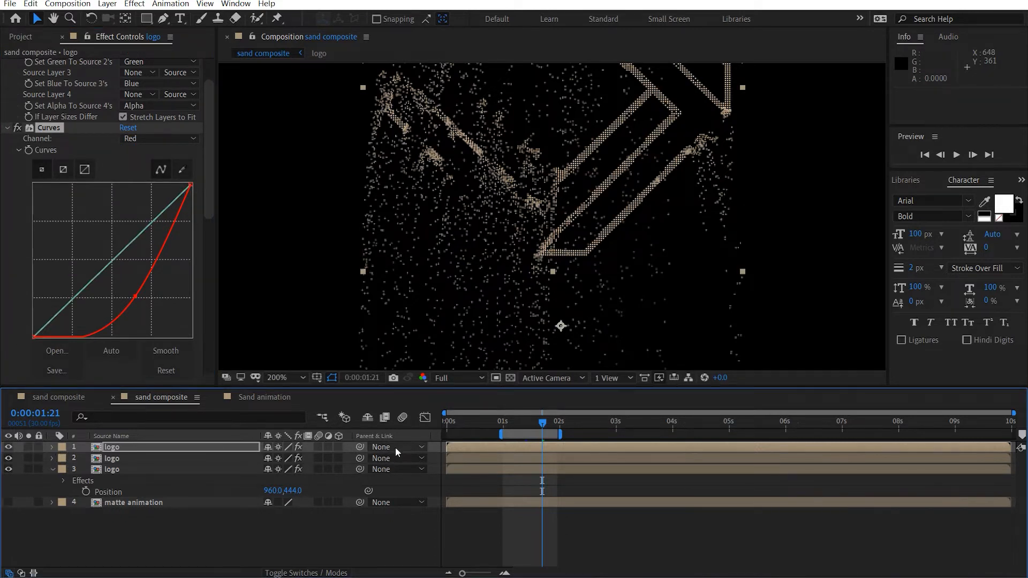
key(ctrl+d)
key(ctrl+d)
key(ctrl+d)
key(ctrl+d)
Compare the top logo layer alone with the full stack and review its Curves and CC Ball Action settings.
click(28, 447)
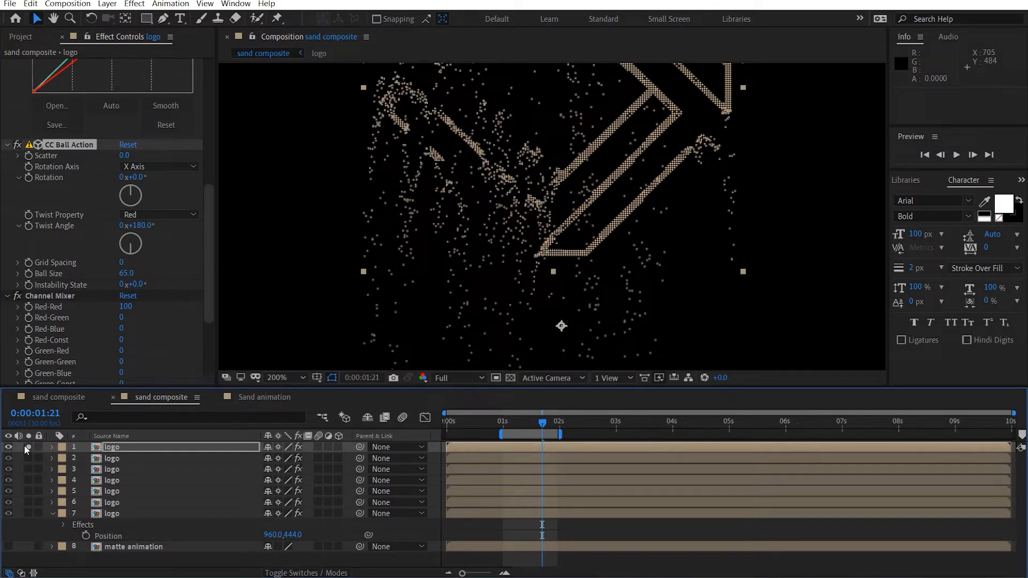
click(29, 448)
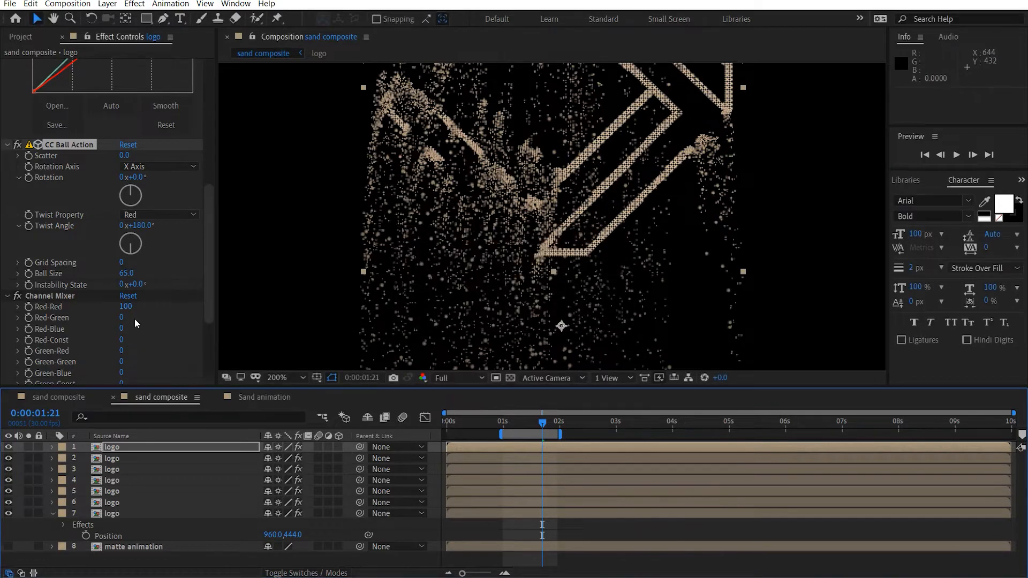
scroll(134, 319, up, 2)
scroll(123, 338, up, 2)
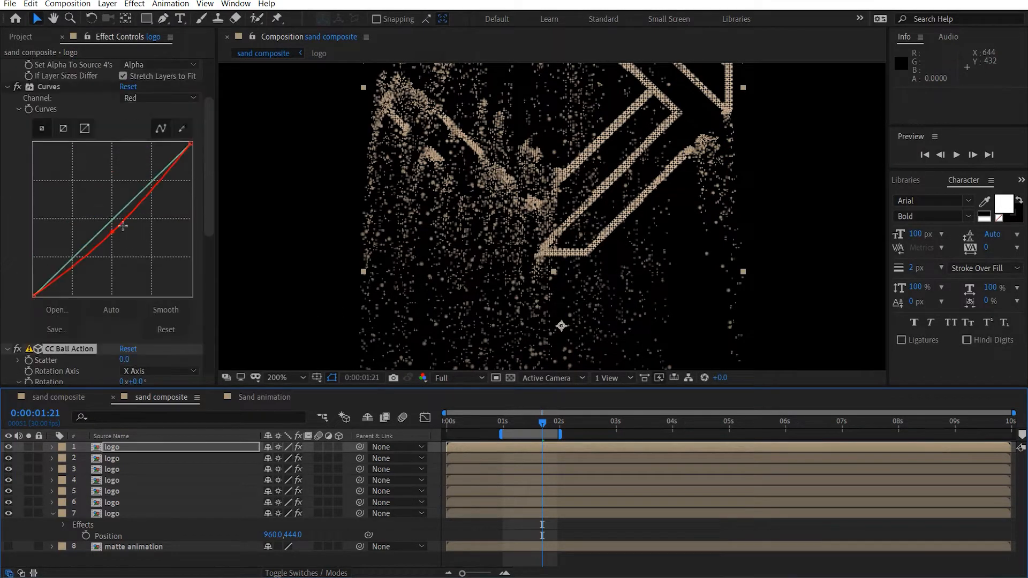
scroll(120, 264, down, 2)
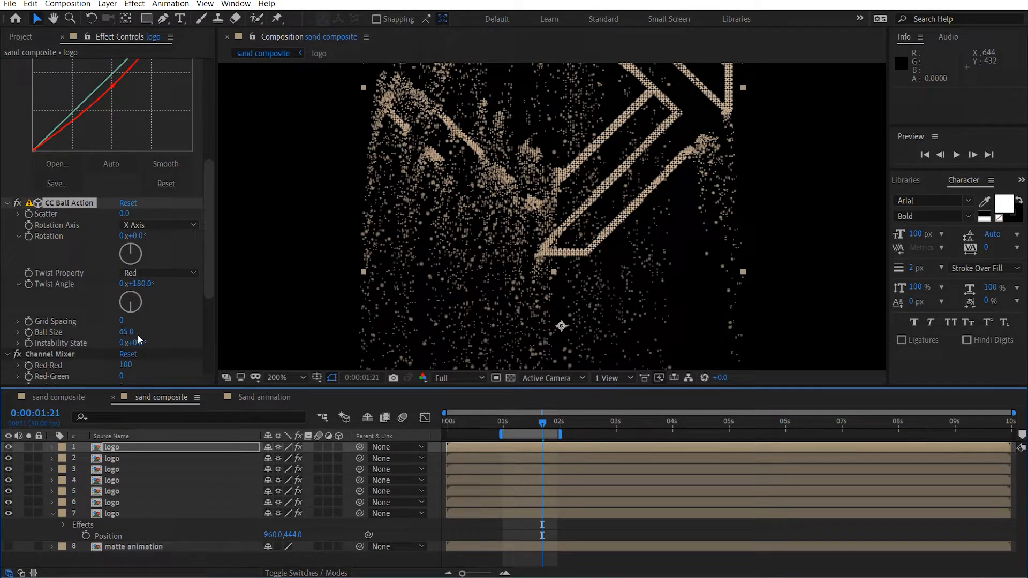
scroll(142, 326, up, 1)
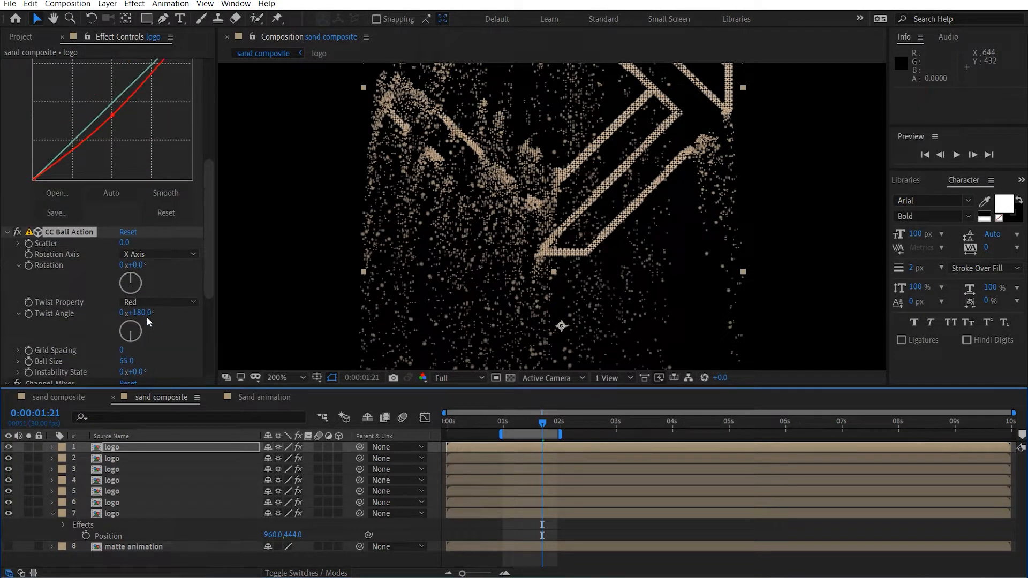
Solo the top logo layer and pull its red curve midpoint lower, checking the particles up close against the transparency grid.
click(28, 447)
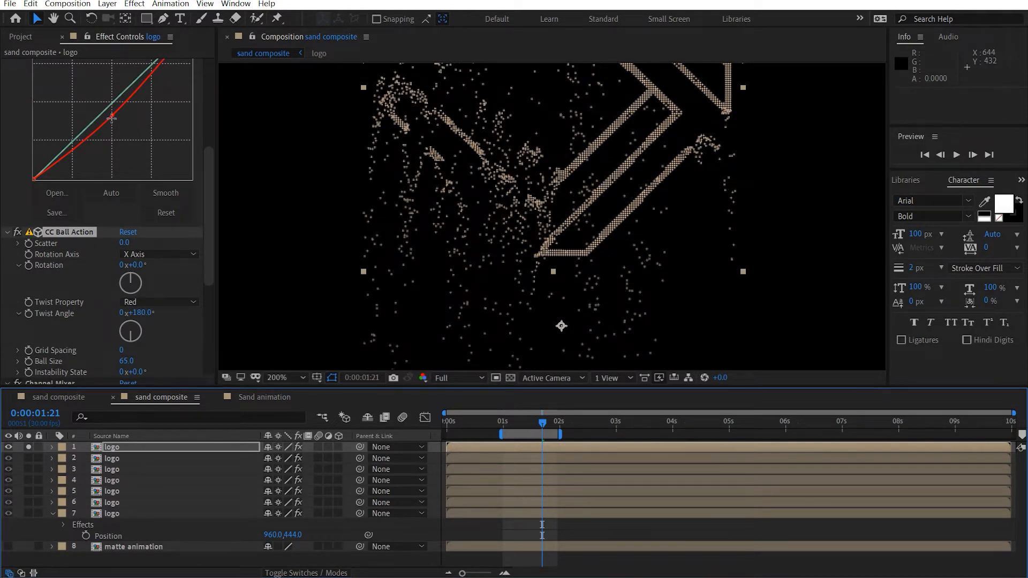
mouse_move(111, 115)
mouse_down()
mouse_move(131, 133)
mouse_move(116, 123)
mouse_up()
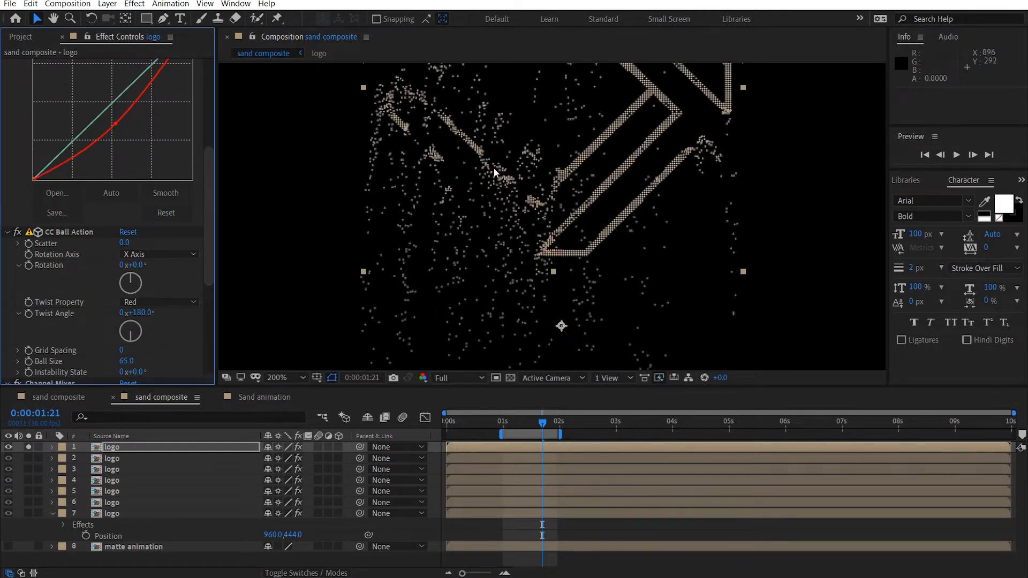
scroll(493, 175, up, 1)
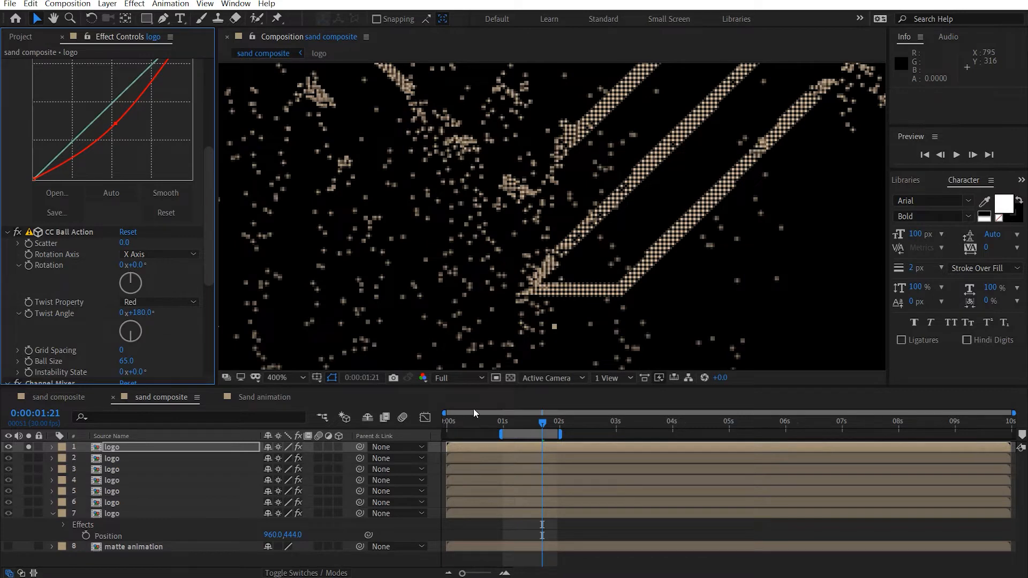
click(510, 377)
click(510, 377)
click(510, 377)
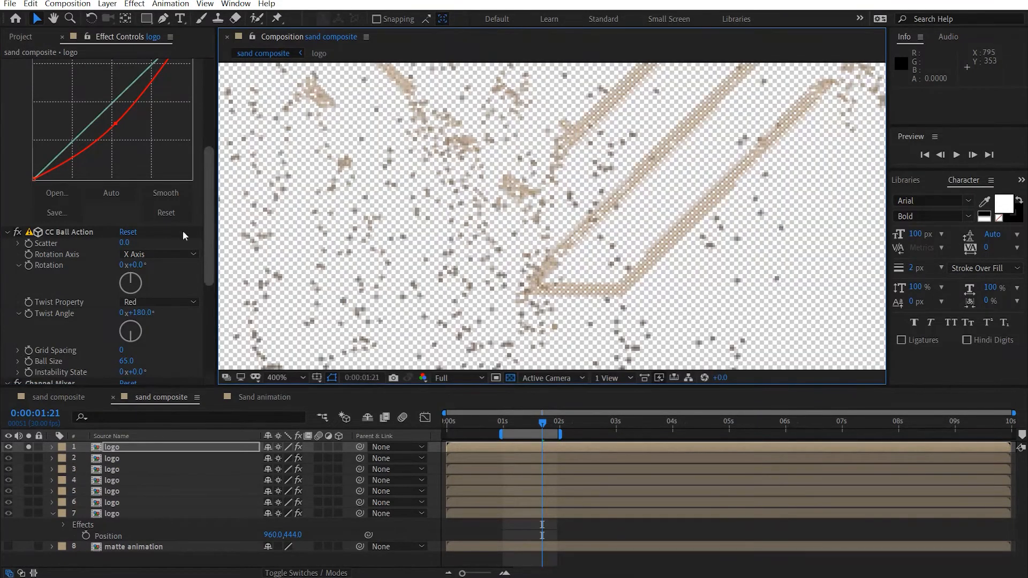
drag(113, 124, 110, 123)
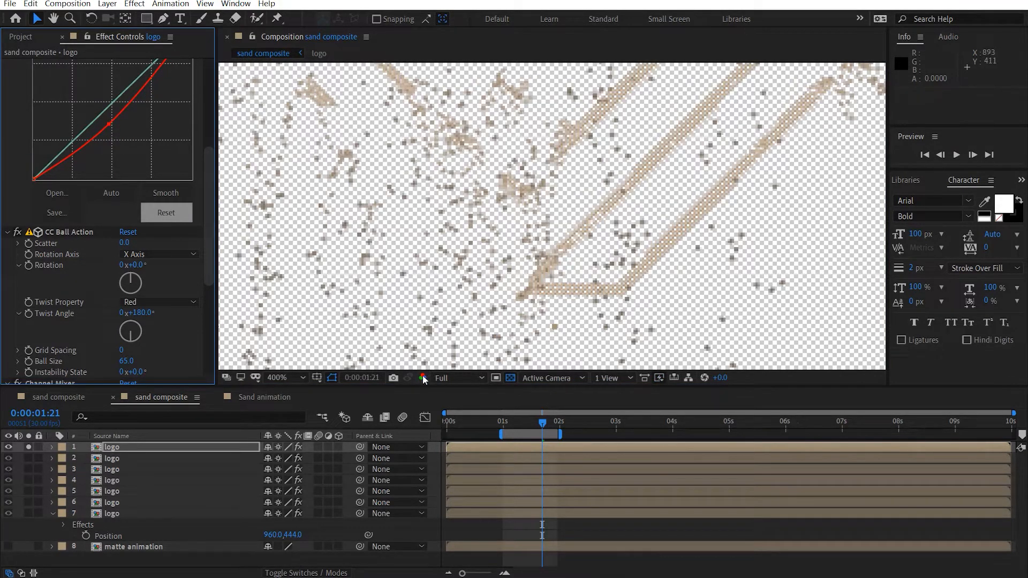
click(510, 380)
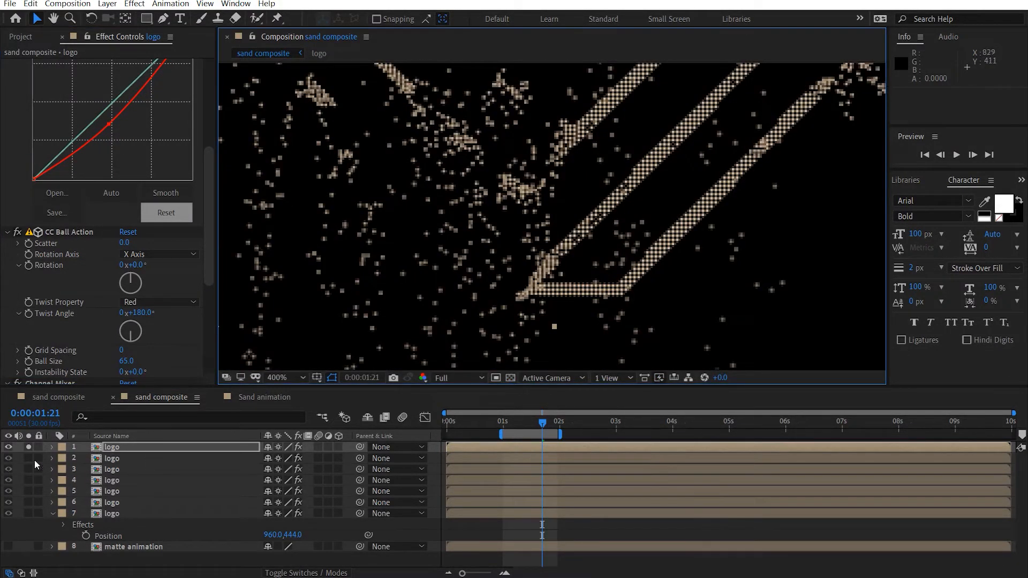
Turn off solo for the top logo layer and review the effect settings of the second and third logo layers.
click(112, 458)
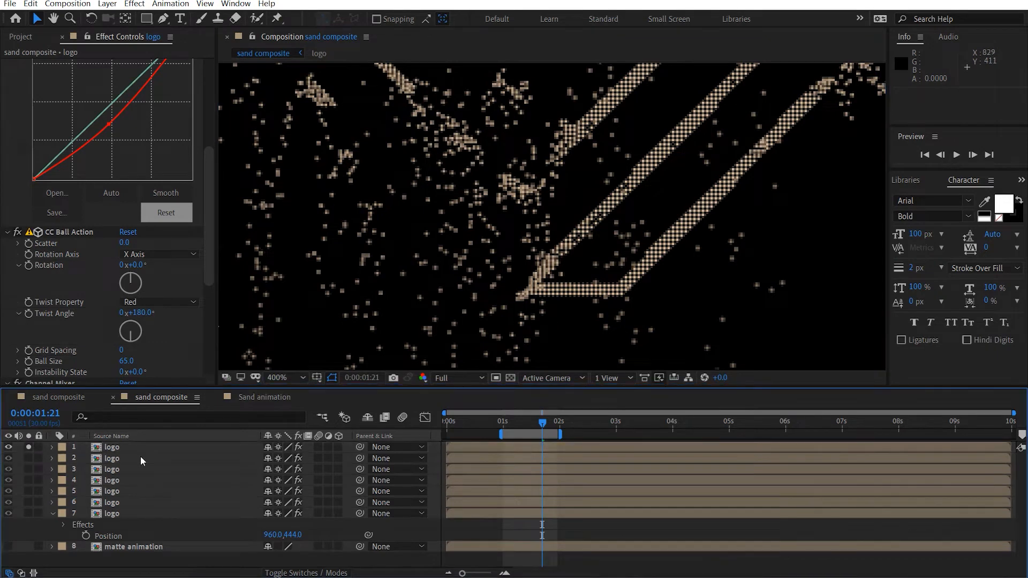
click(29, 447)
scroll(113, 329, down, 10)
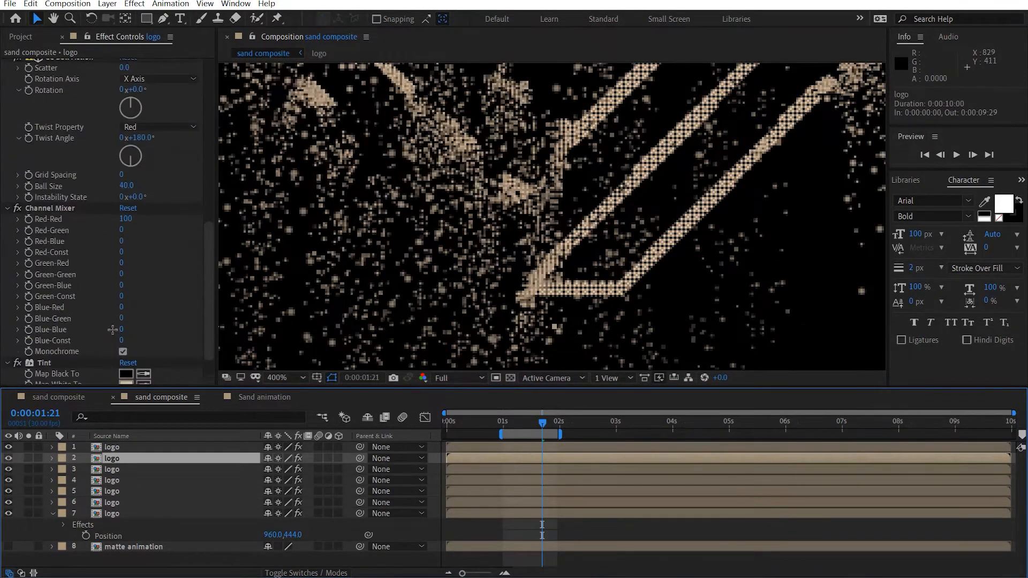
click(130, 469)
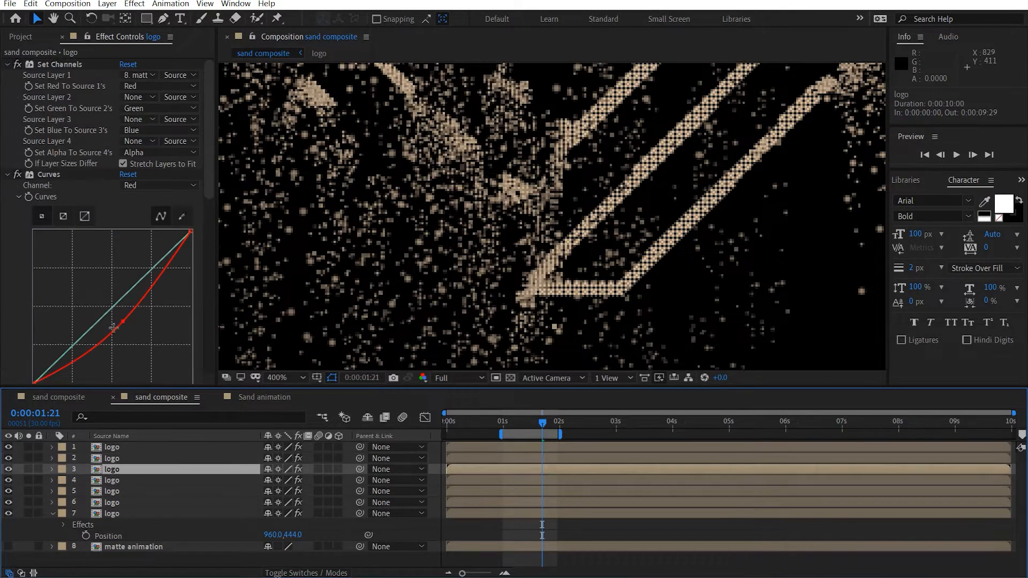
Pre-compose all the logo layers and the matte animation layer into a new composition named "sand animation".
scroll(113, 328, down, 8)
scroll(516, 253, down, 4)
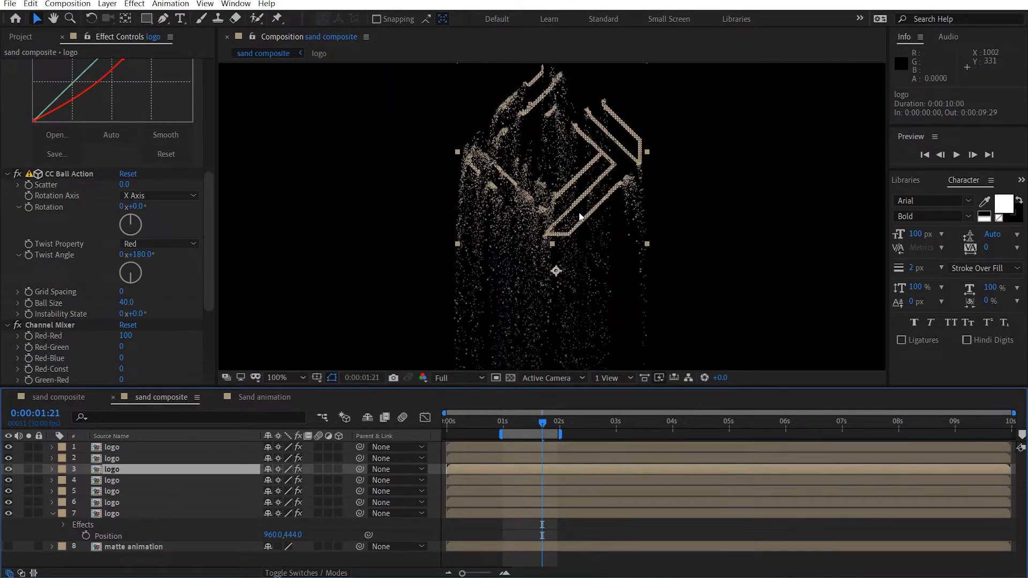
scroll(580, 216, down, 2)
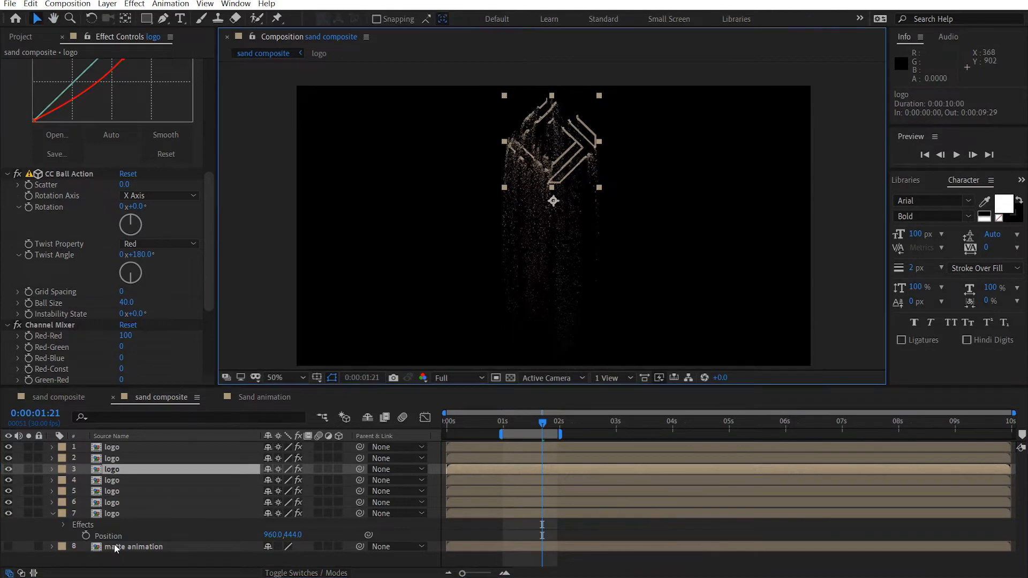
click(53, 513)
shift+click(124, 524)
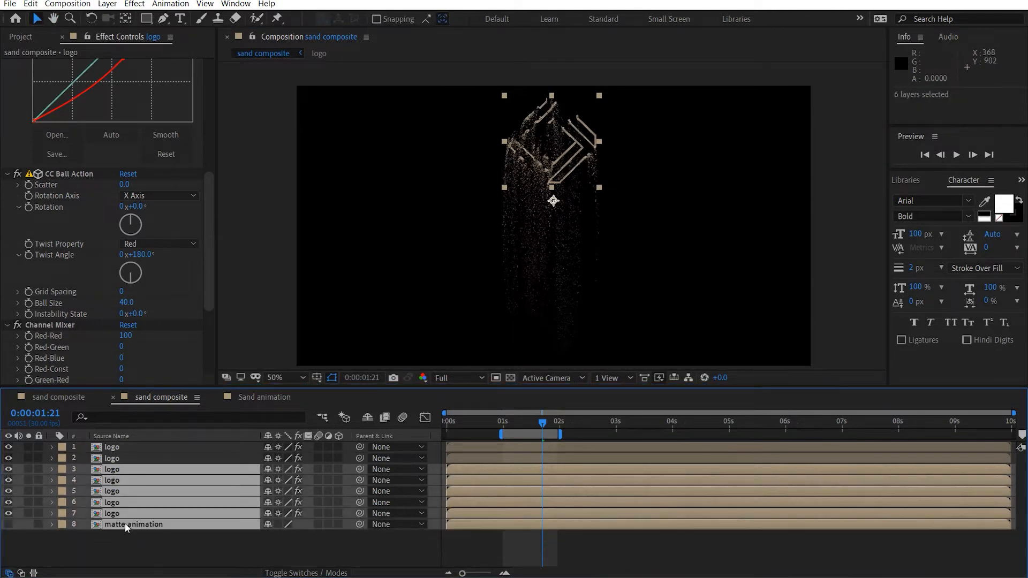
shift+click(134, 448)
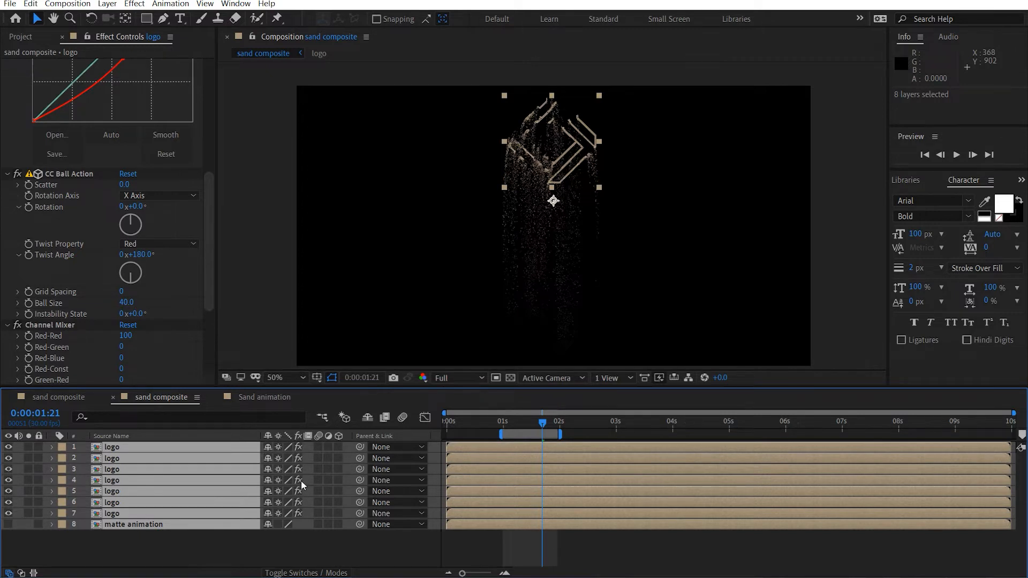
key(ctrl+shift+c)
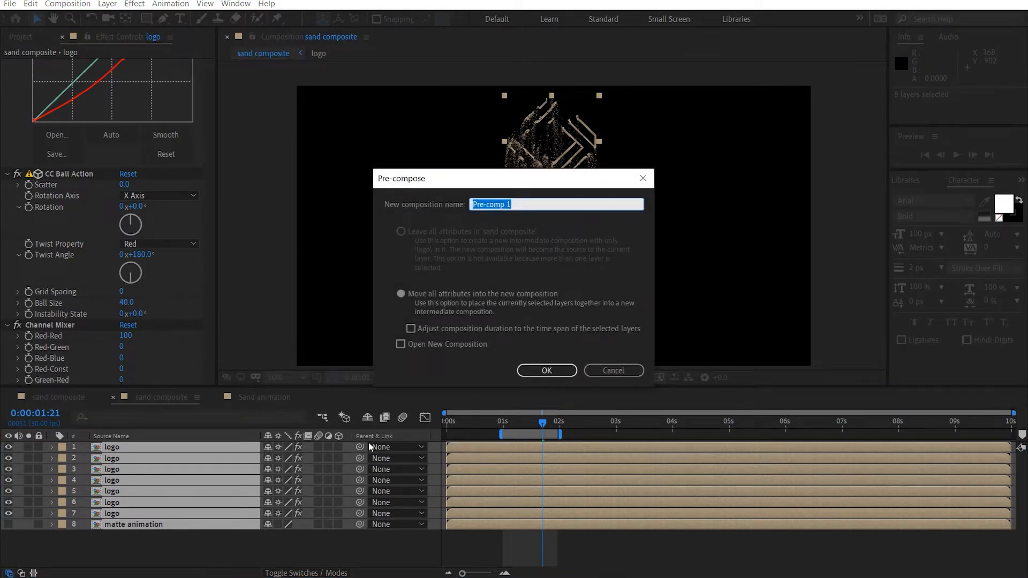
text(sand animation)
key(Return)
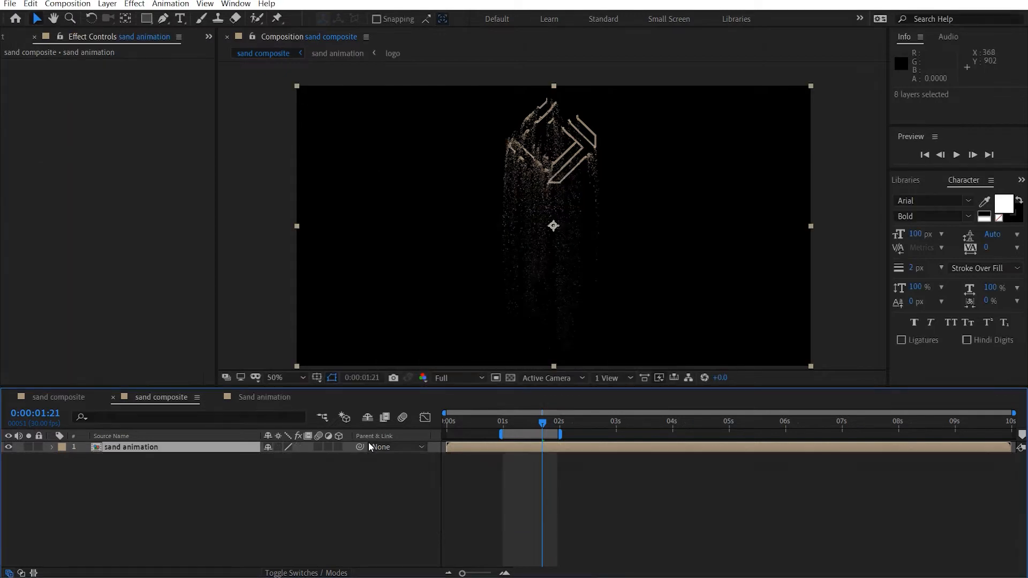
Hide the sand animation layer and extend the work area to the full 10-second composition.
click(8, 447)
drag(495, 436, 445, 434)
drag(560, 434, 1013, 434)
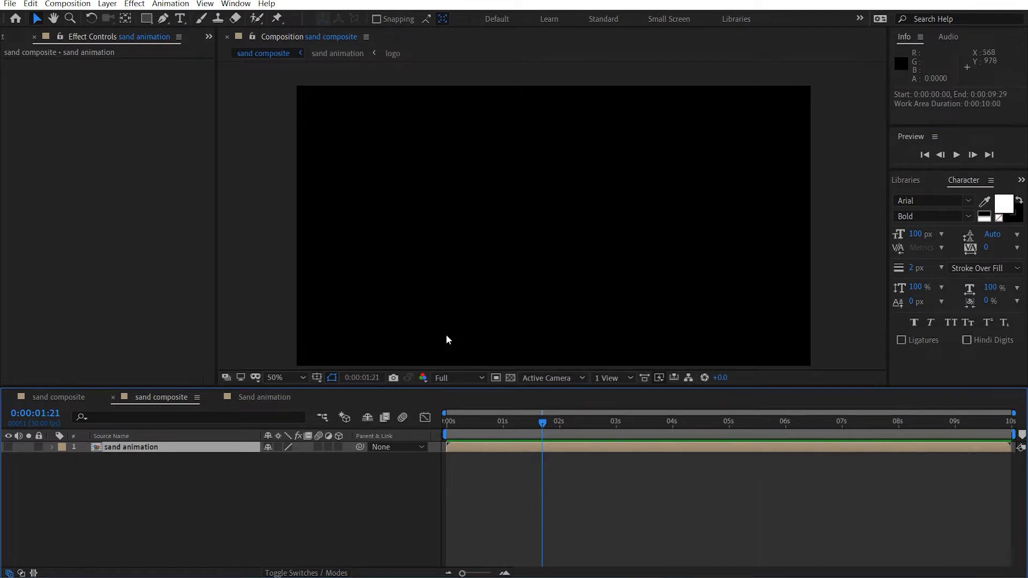
click(281, 374)
click(292, 148)
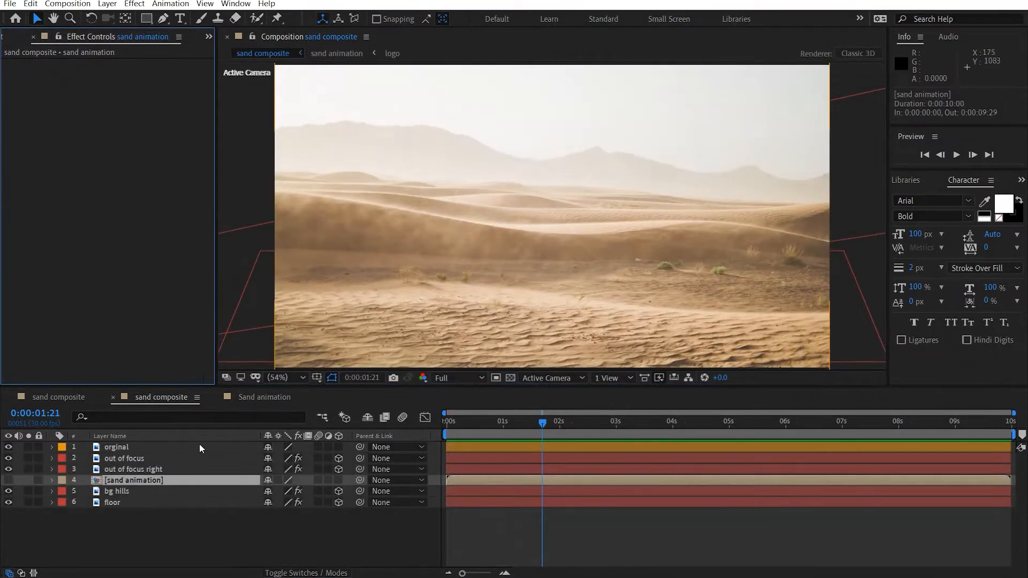
Hide the orginal, out of focus, out of focus right and bg hills layers so that only the floor layer shows.
click(118, 447)
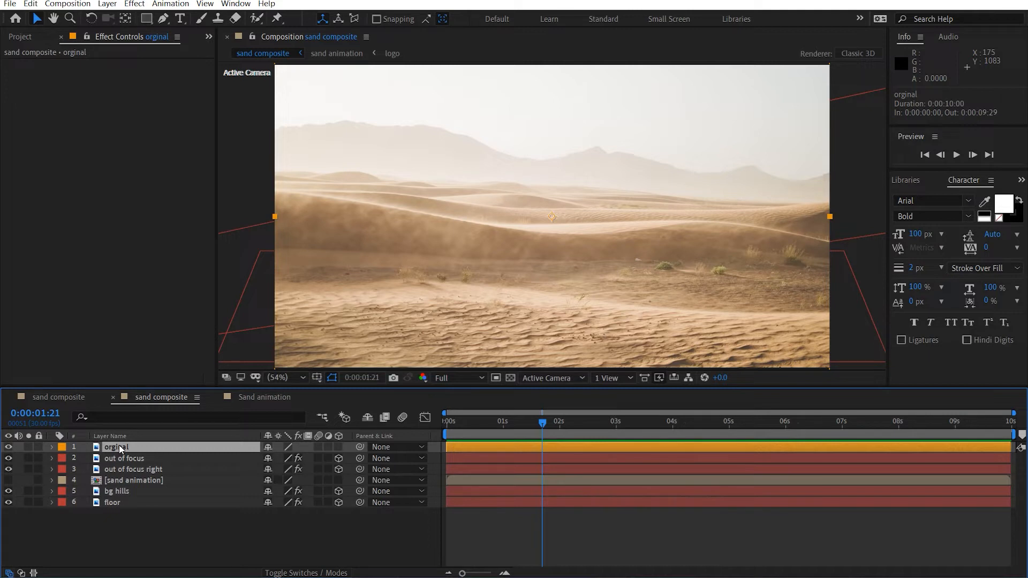
click(8, 449)
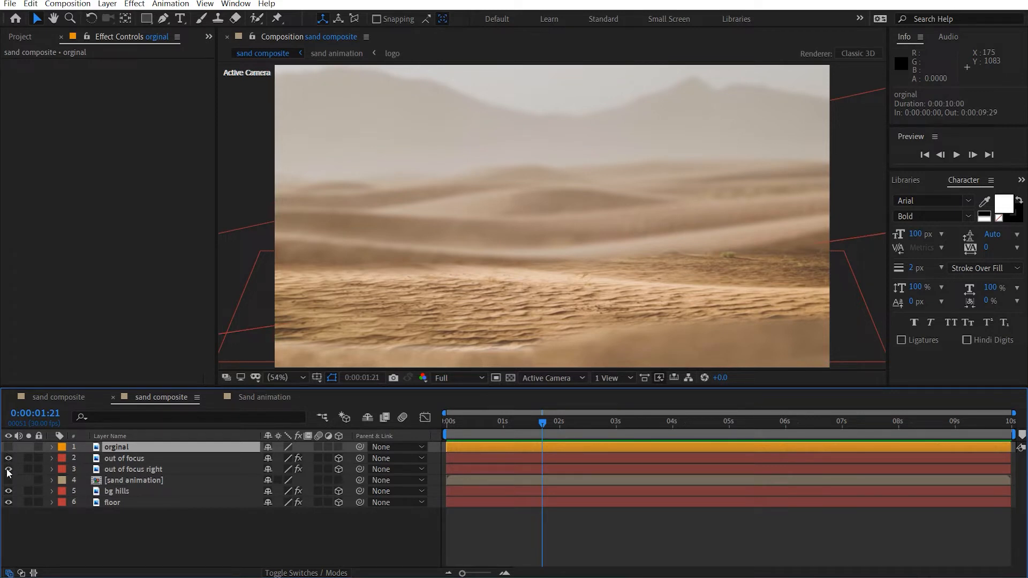
drag(8, 469, 8, 458)
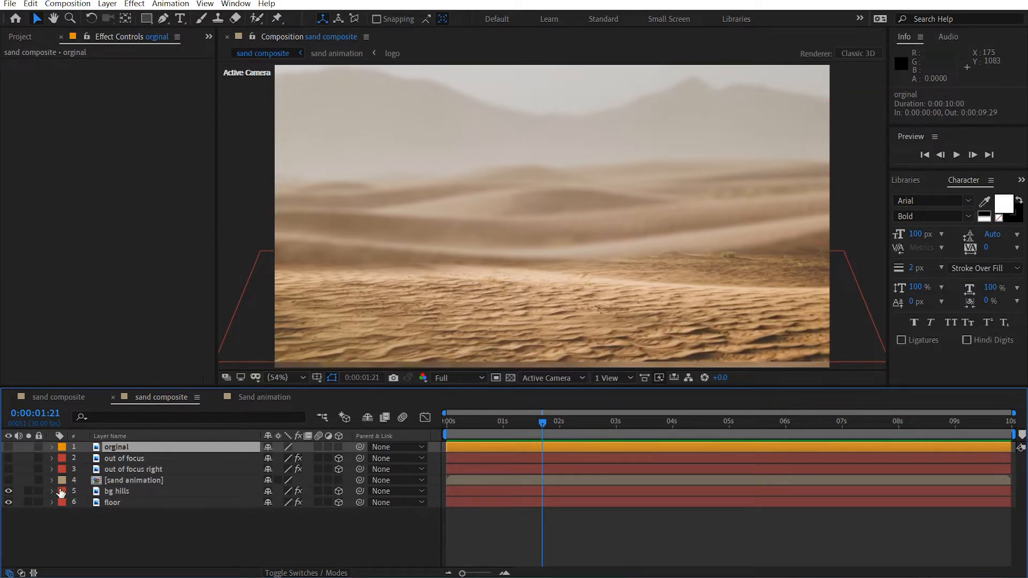
click(148, 501)
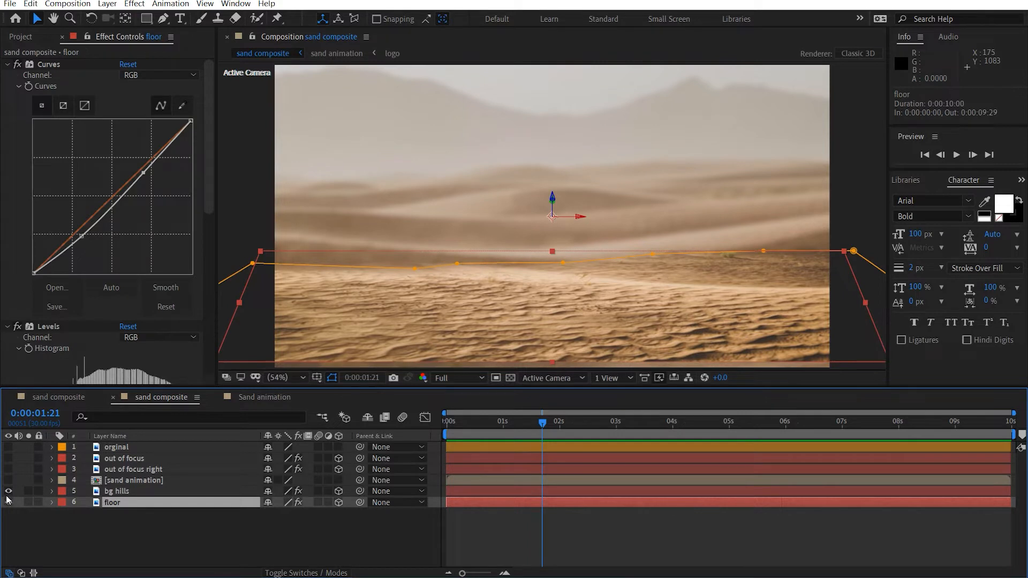
click(8, 491)
scroll(567, 342, down, 3)
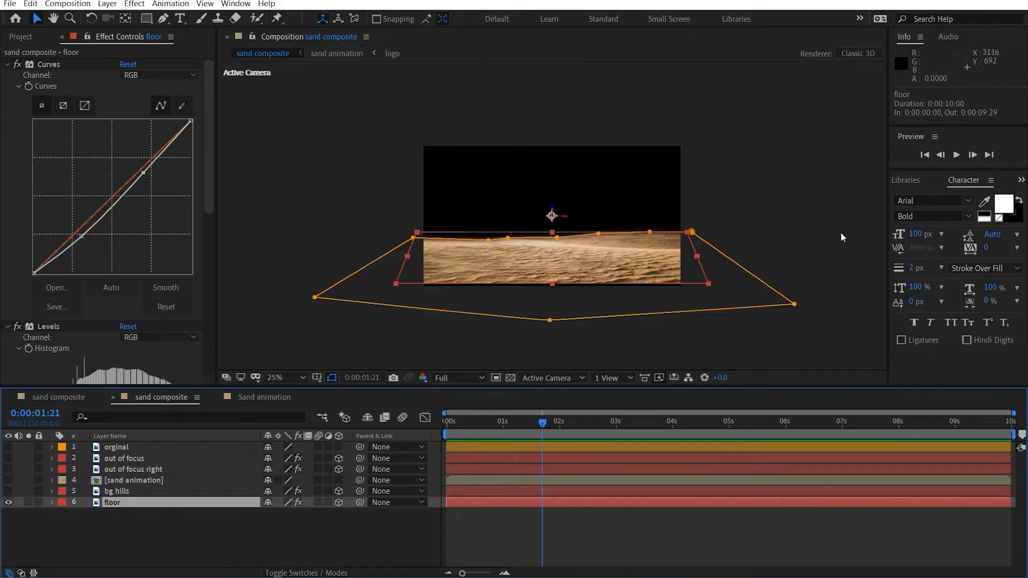
Set the floor layer's Mask 1 mode to None to reveal the whole tilted desert image.
click(841, 232)
scroll(645, 262, up, 2)
click(230, 504)
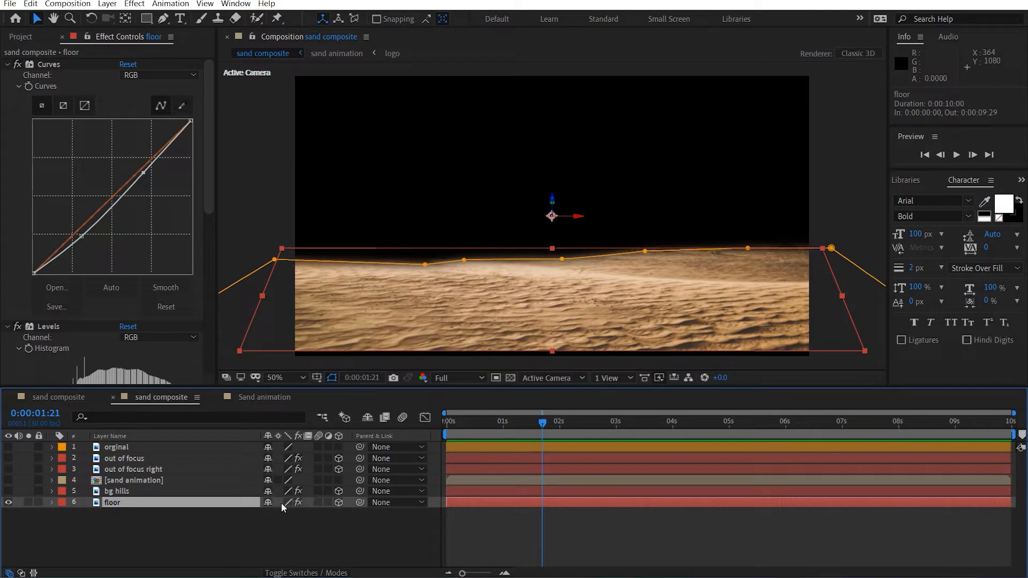
key(m)
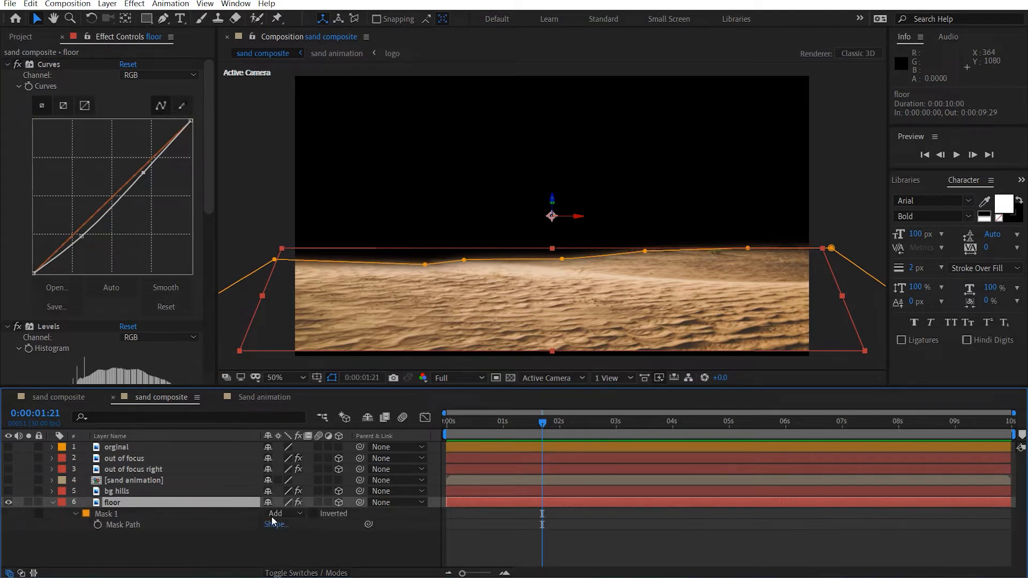
click(286, 513)
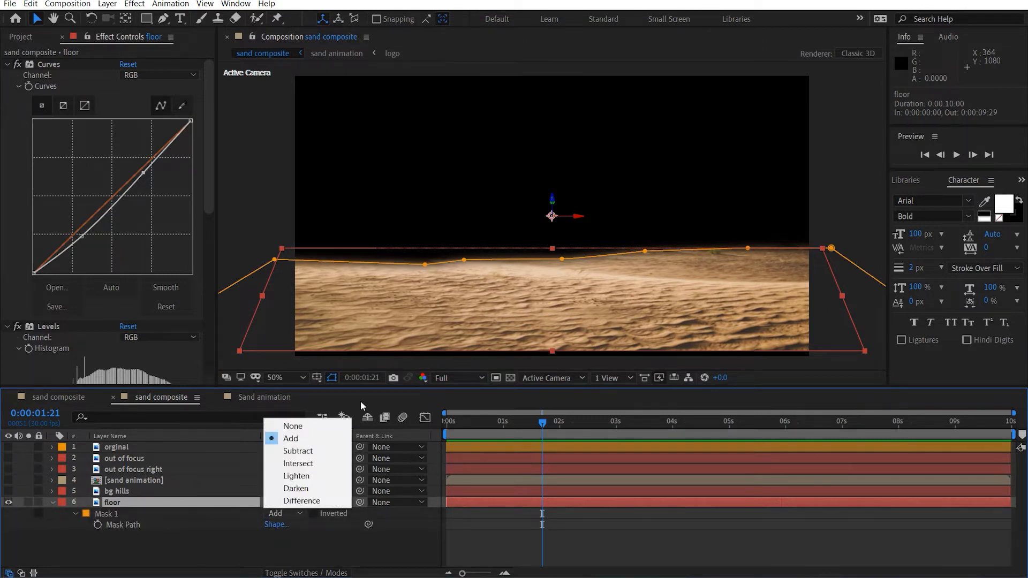
click(316, 422)
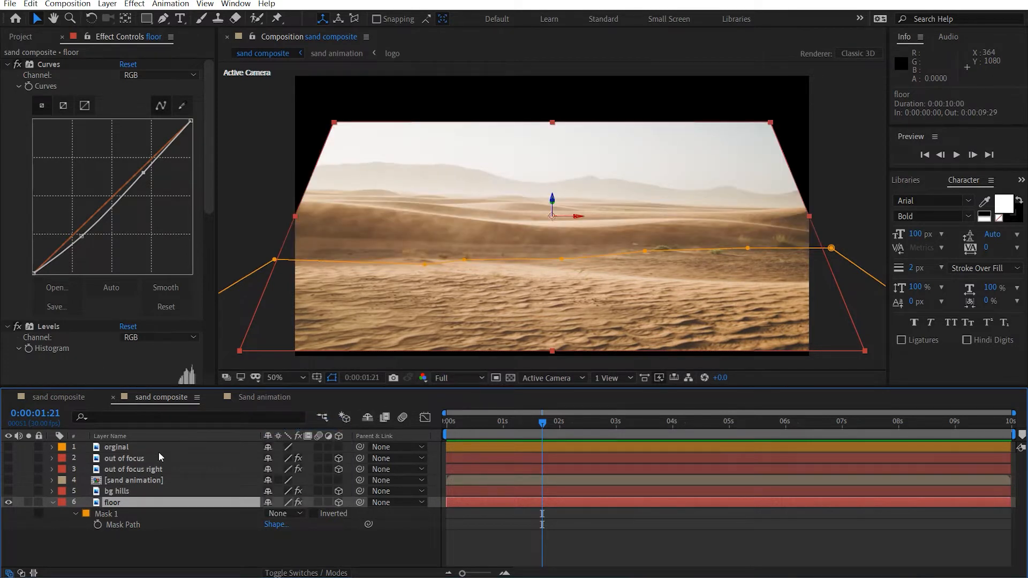
Try an X orientation of 311° on the floor layer, and return it to 312°.
key(r)
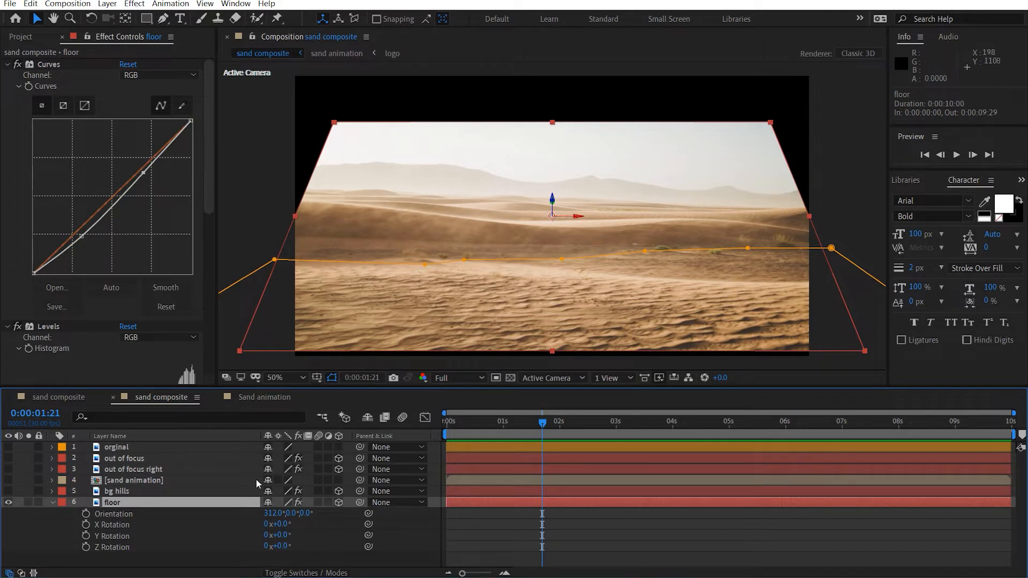
mouse_move(273, 515)
mouse_down()
mouse_move(300, 517)
mouse_move(274, 521)
mouse_up()
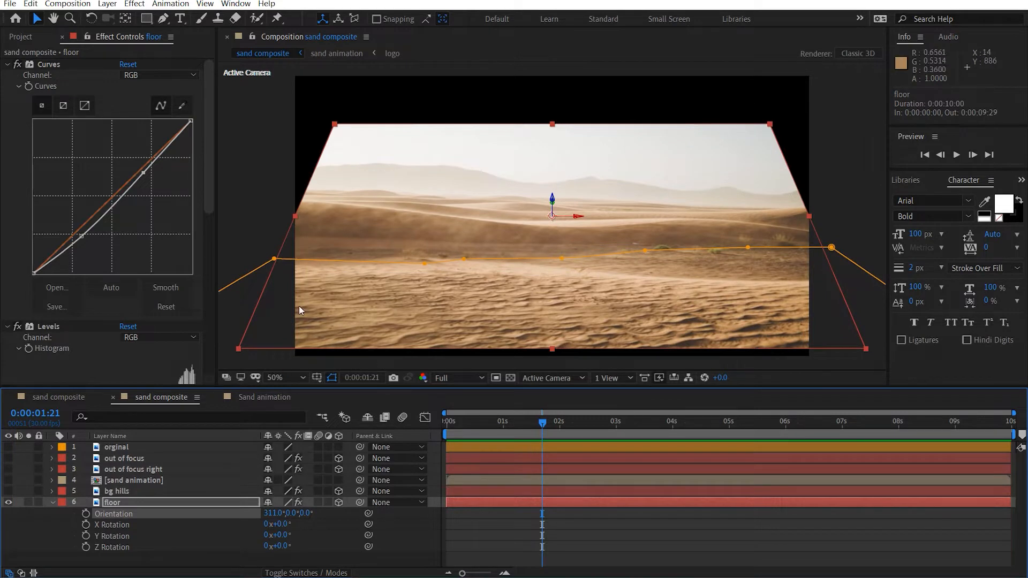
click(274, 513)
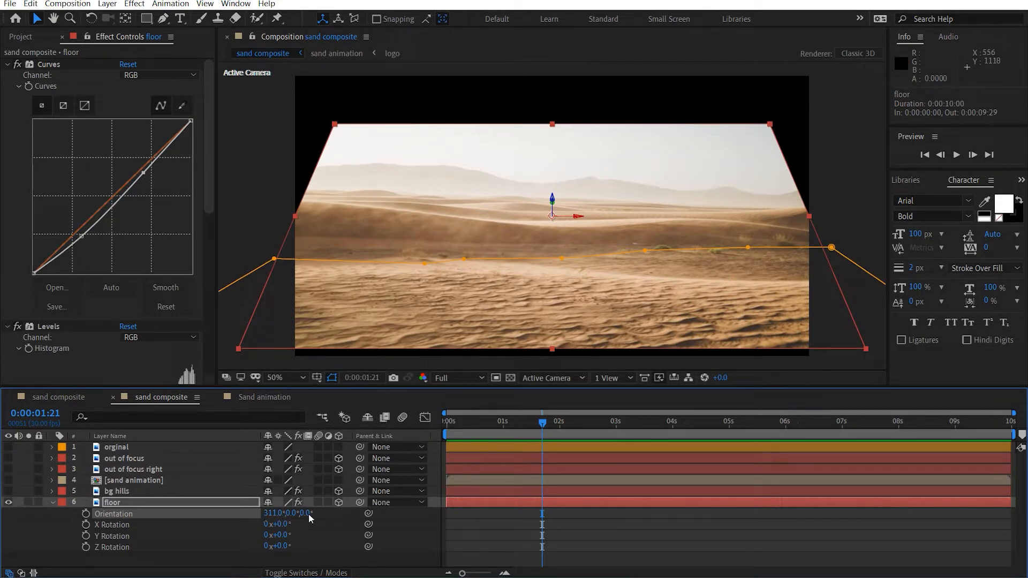
text(3212)
key(Return)
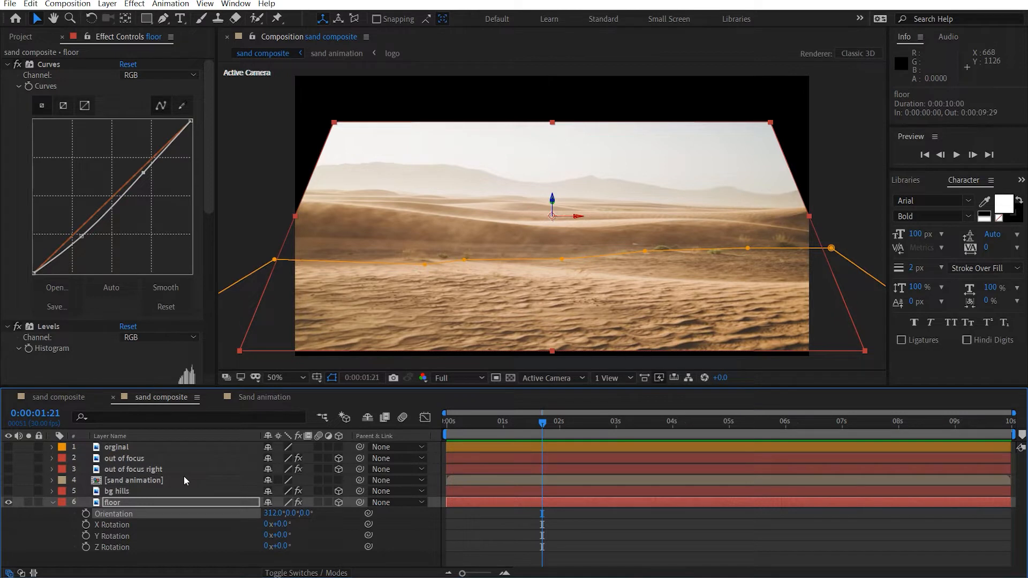
Switch the floor layer's Mask 1 back to Add mode and deselect the layer.
key(m)
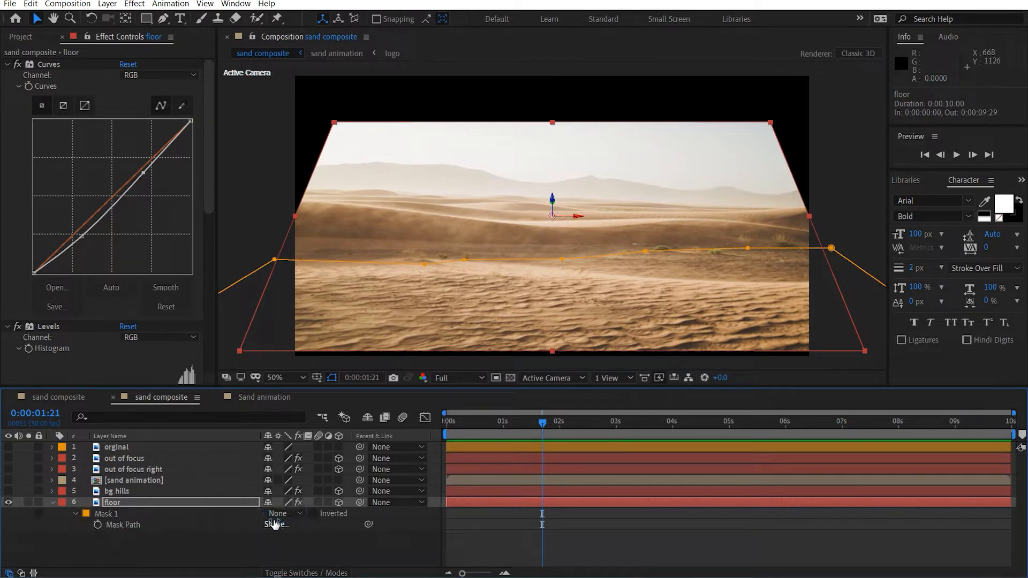
click(281, 513)
click(290, 442)
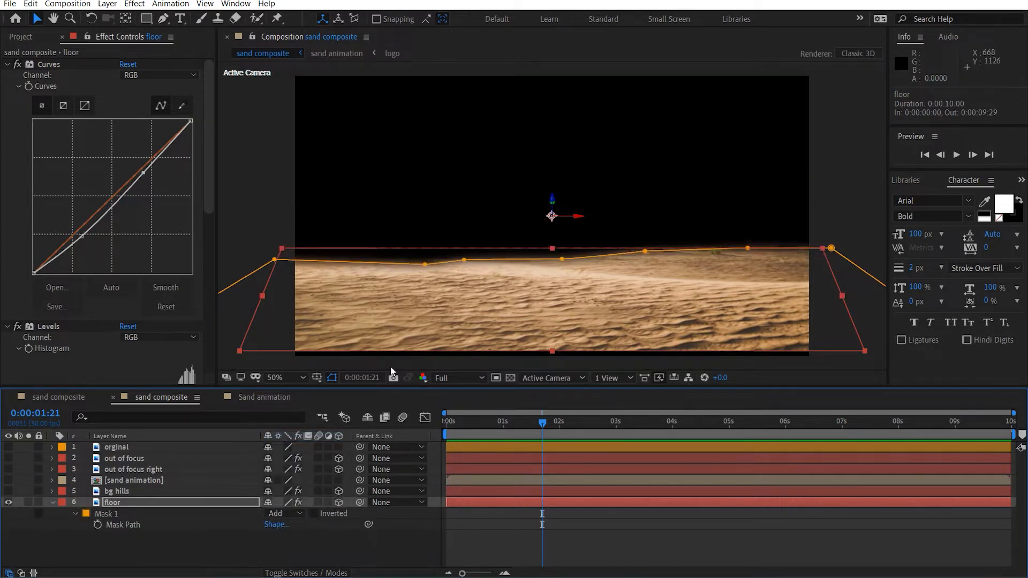
click(830, 236)
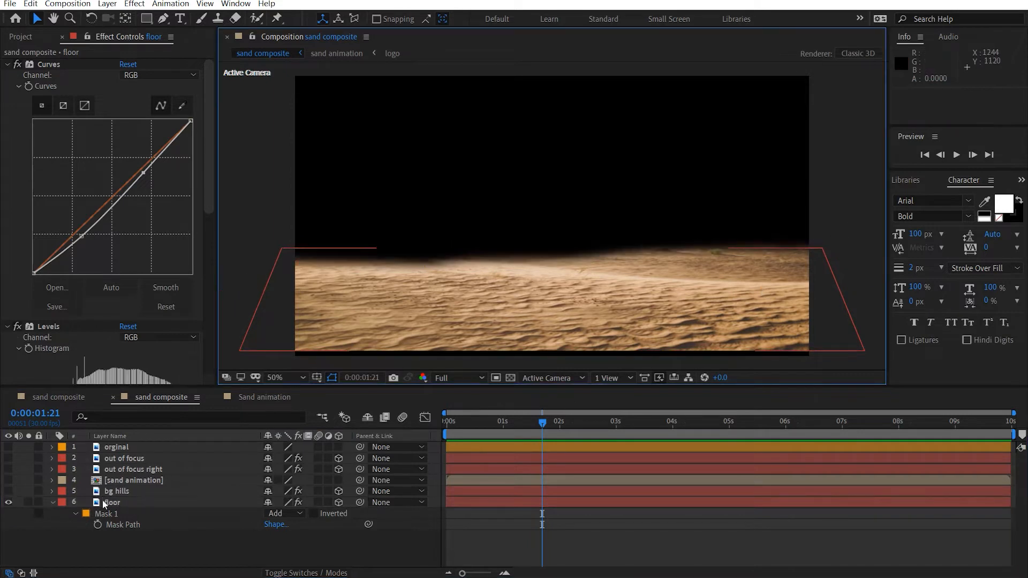
Make the bg hills layer visible again, examine it soloed at its full extent, and turn its solo off.
click(8, 491)
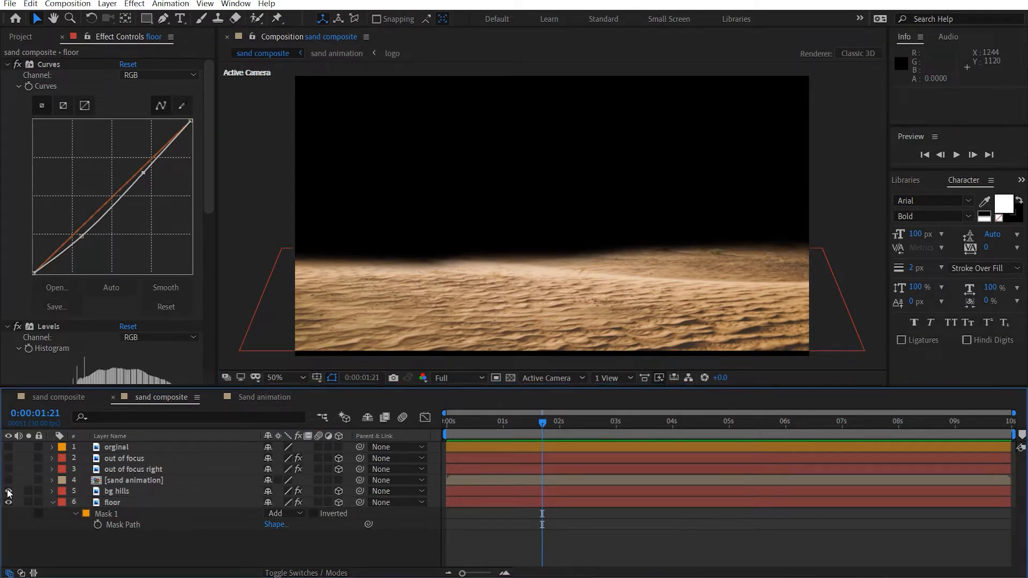
click(120, 490)
click(28, 491)
scroll(589, 275, down, 3)
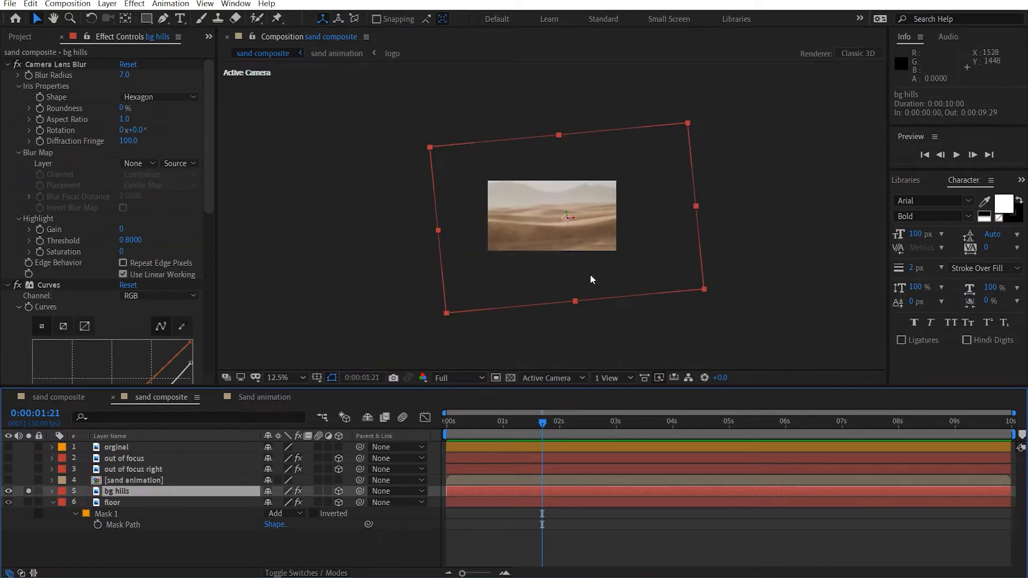
scroll(590, 274, up, 1)
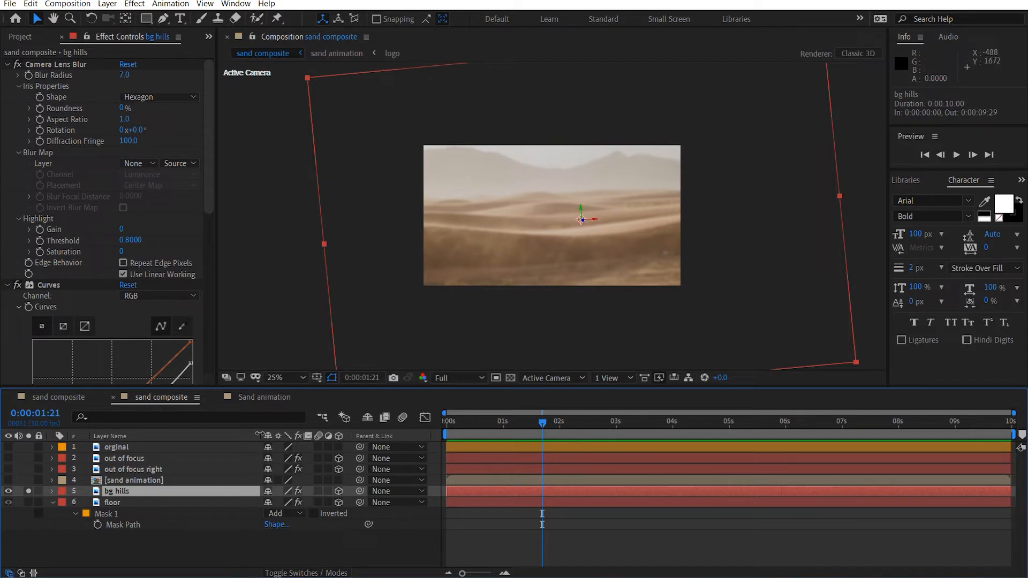
key(s)
key(s)
key(period)
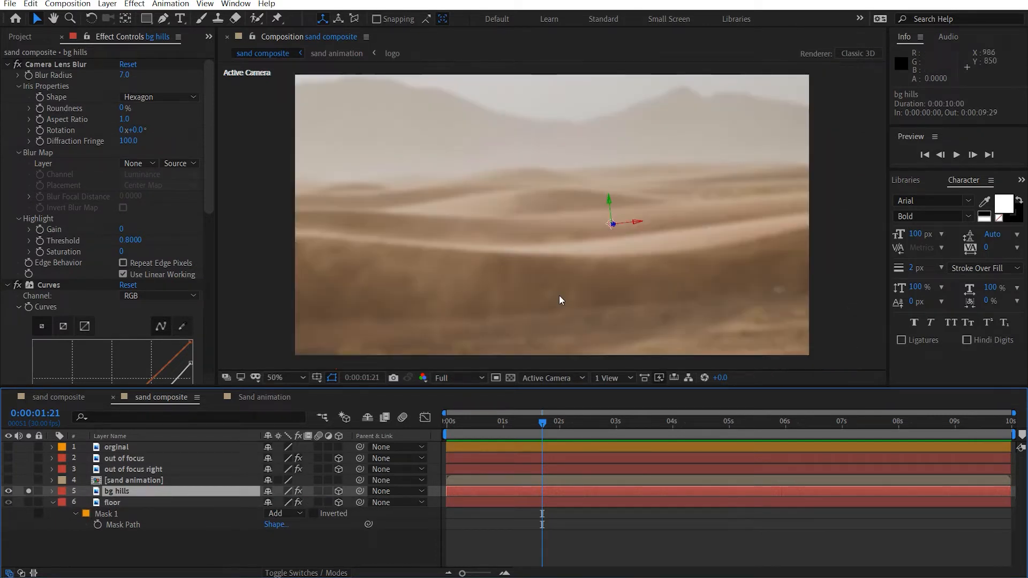
click(29, 491)
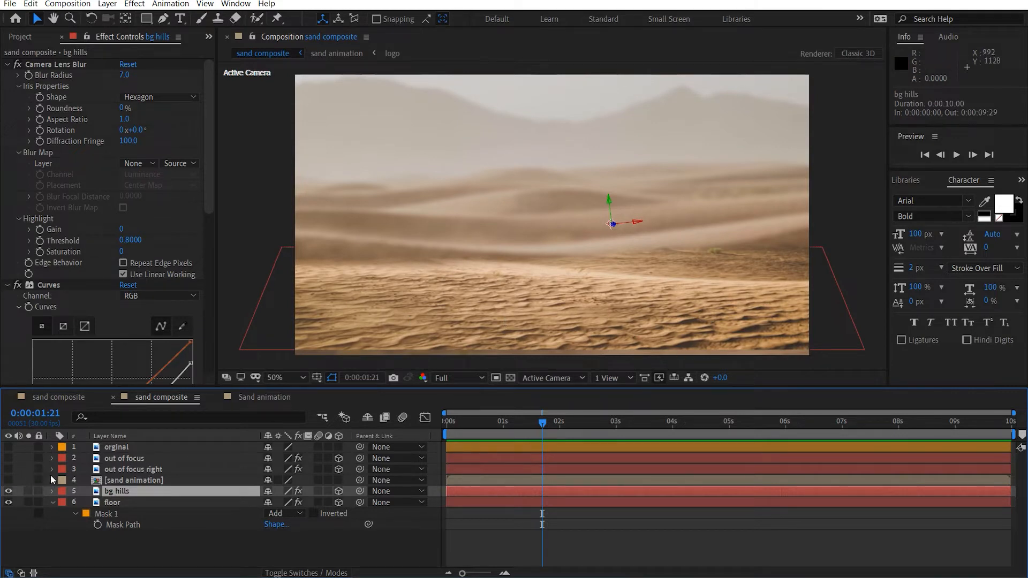
Show the out of focus right layer, briefly toggle the out of focus layer, and solo out of focus right.
click(8, 469)
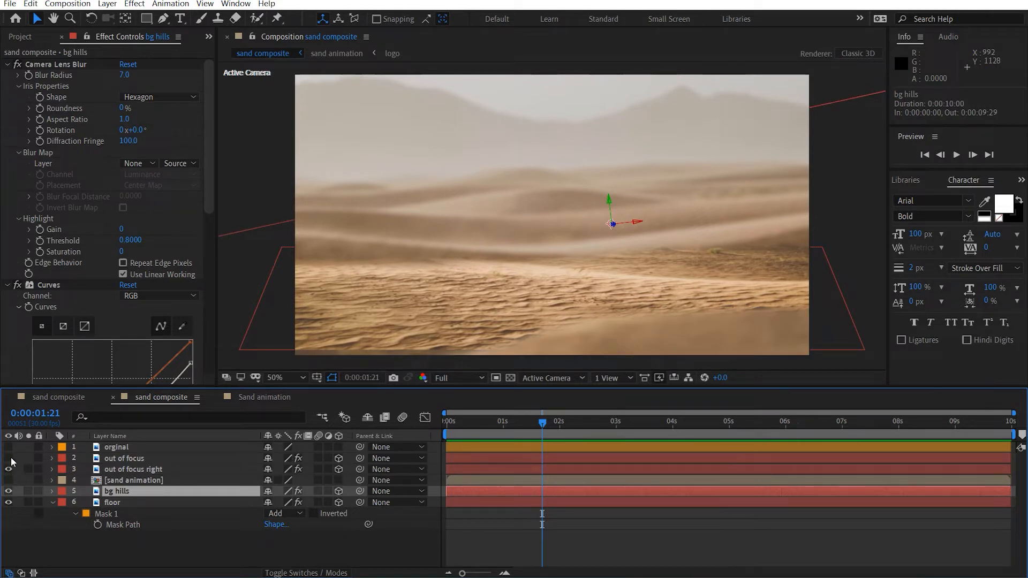
click(8, 458)
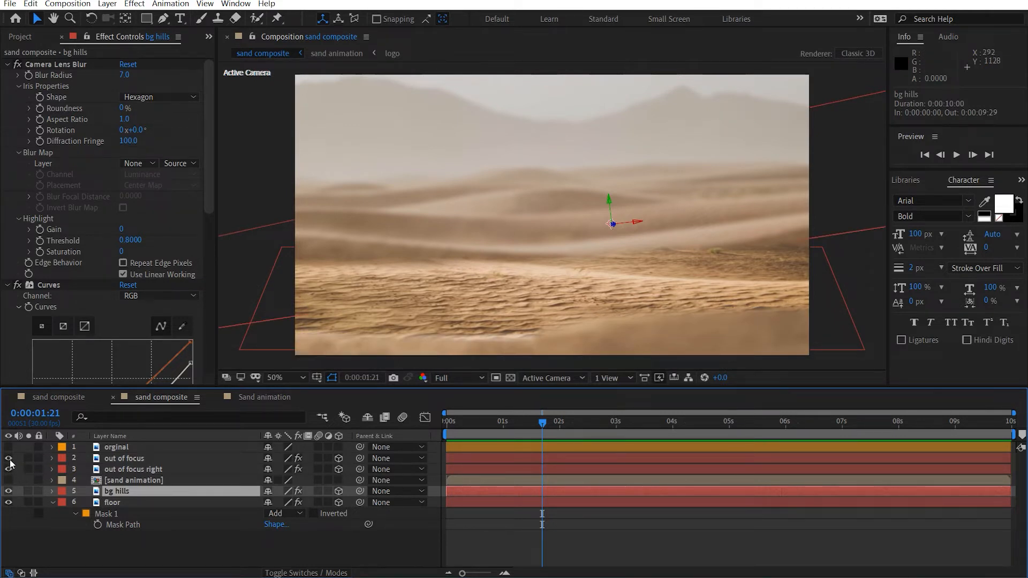
click(9, 460)
click(28, 469)
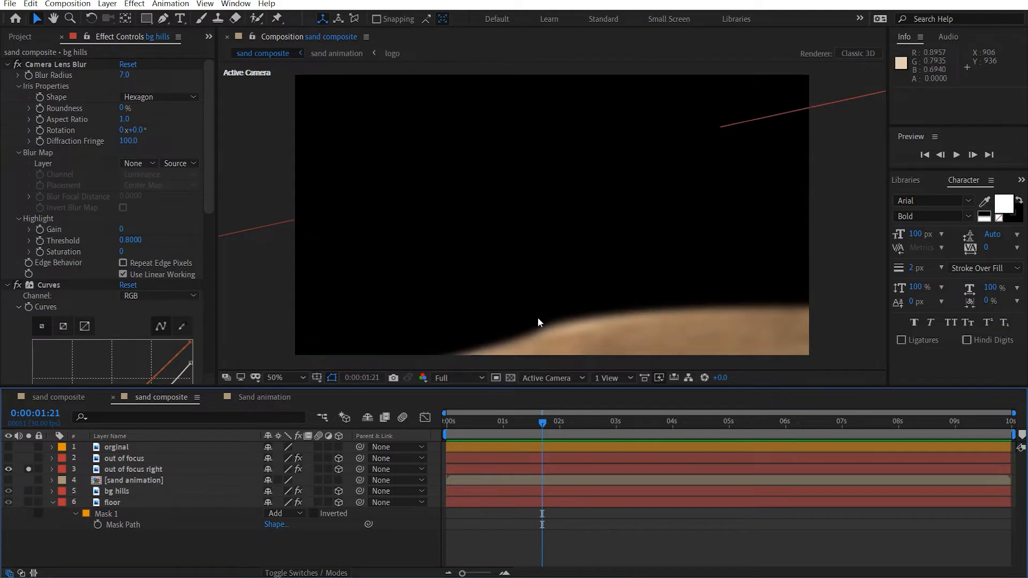
Move the out of focus right layer up and to the right, to position about 193.9, 833.1, -653.6.
scroll(537, 319, down, 2)
click(673, 369)
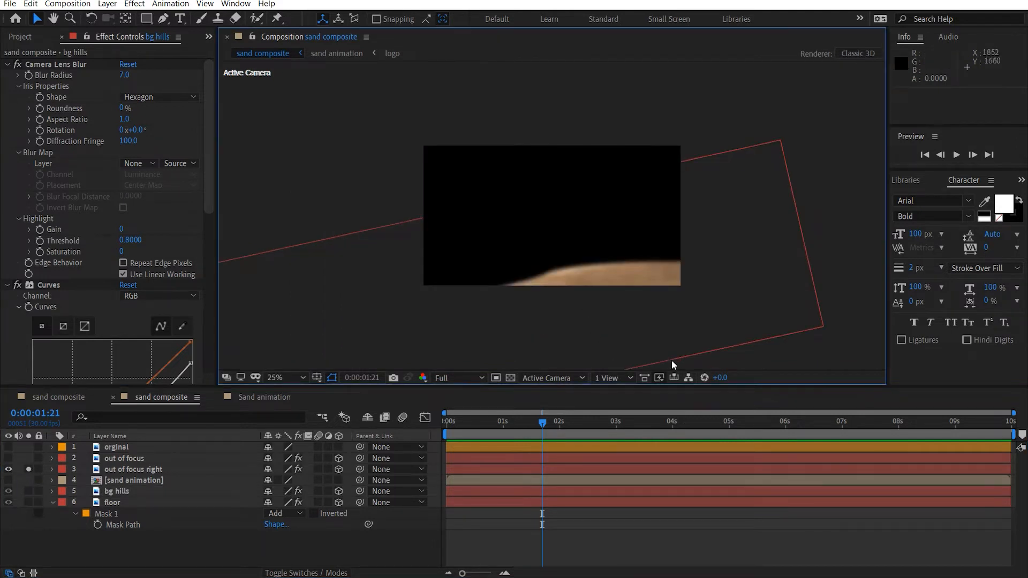
click(672, 363)
drag(518, 332, 574, 303)
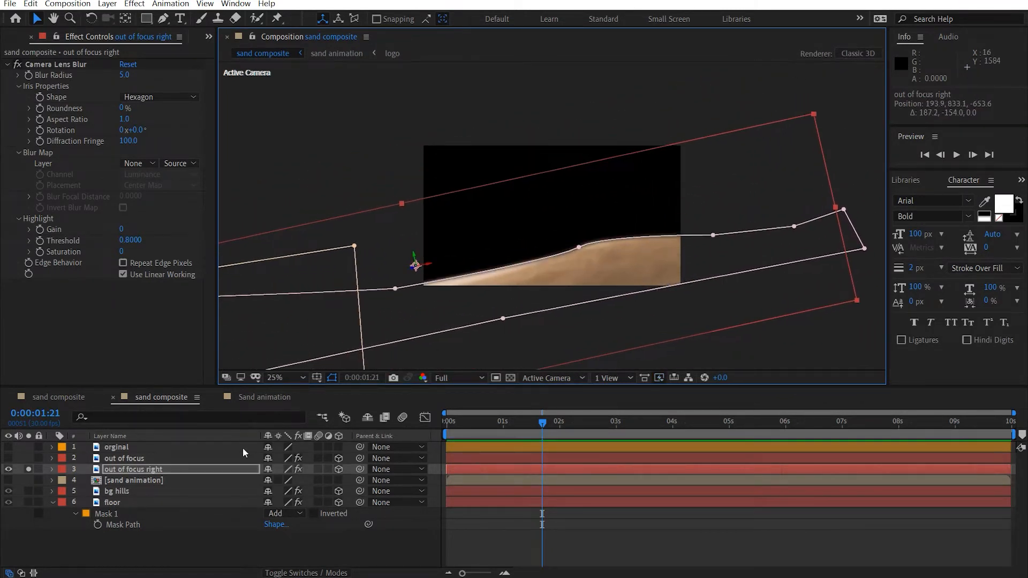
Reveal the out of focus right layer's masks, try reshaping the mask path, and undo the path edit.
key(m)
drag(491, 321, 571, 294)
key(ctrl+z)
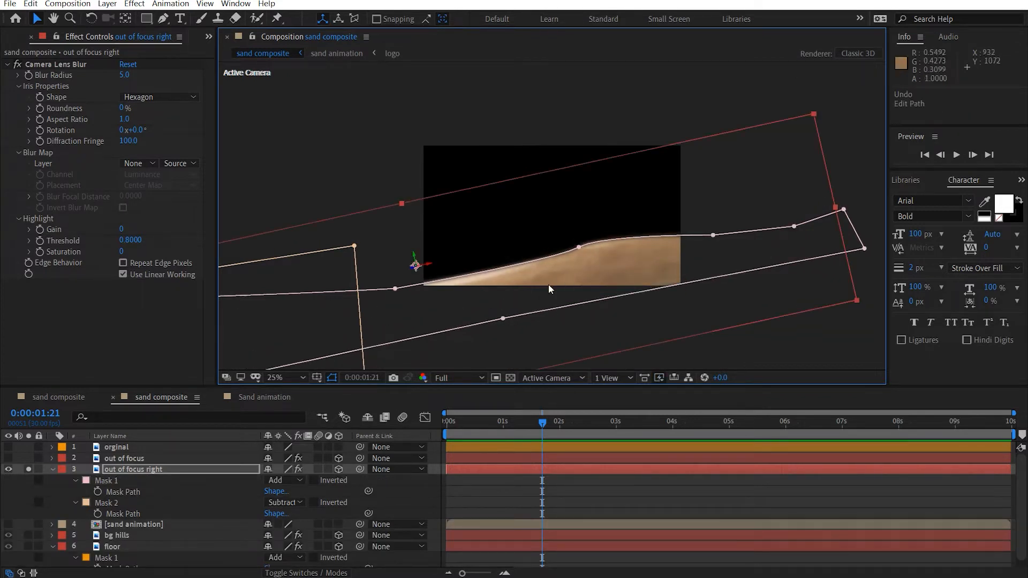
Check both masks of the out of focus right layer, turn its solo off, and show the out of focus layer.
click(359, 266)
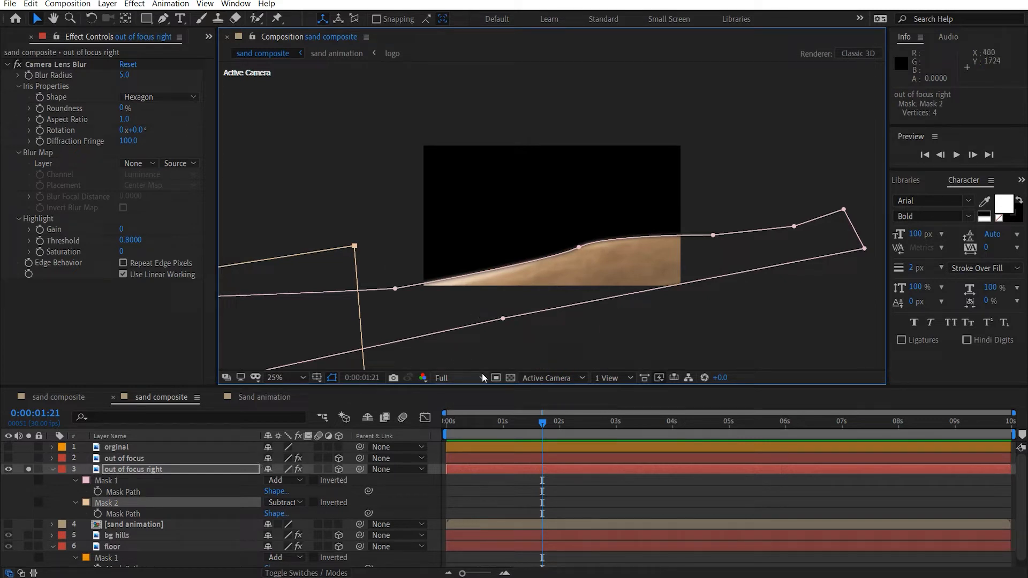
click(506, 320)
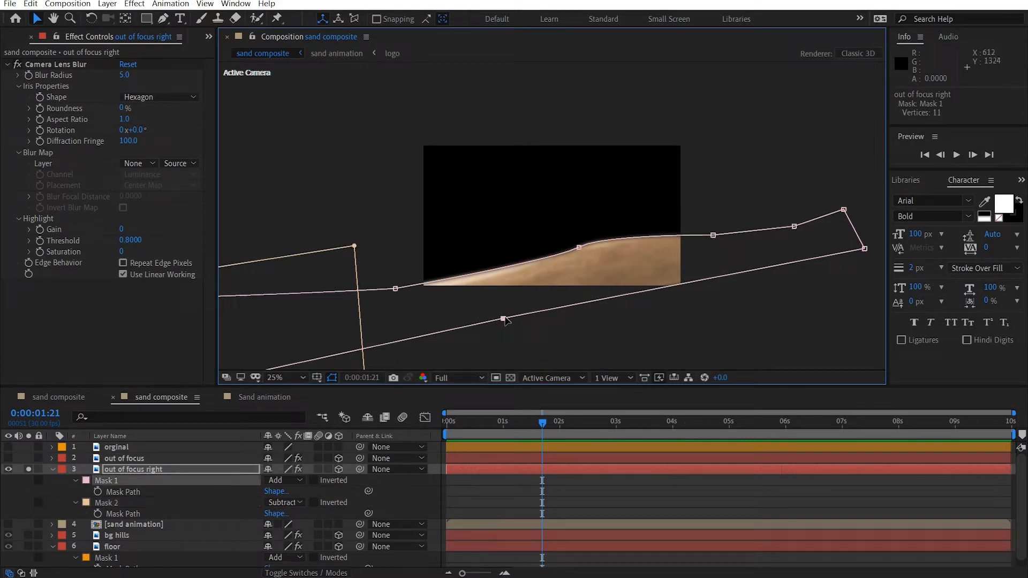
click(193, 469)
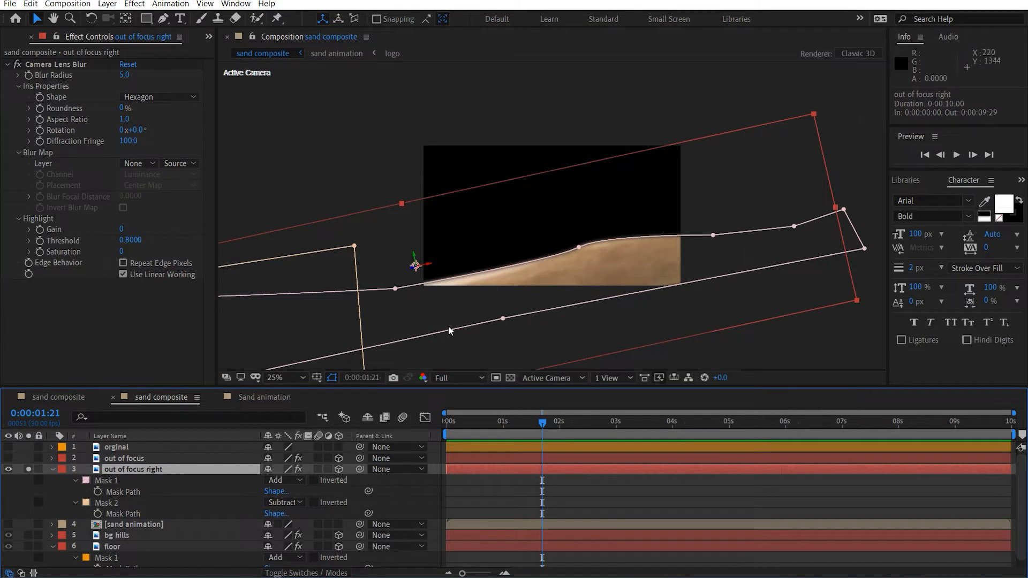
key(period)
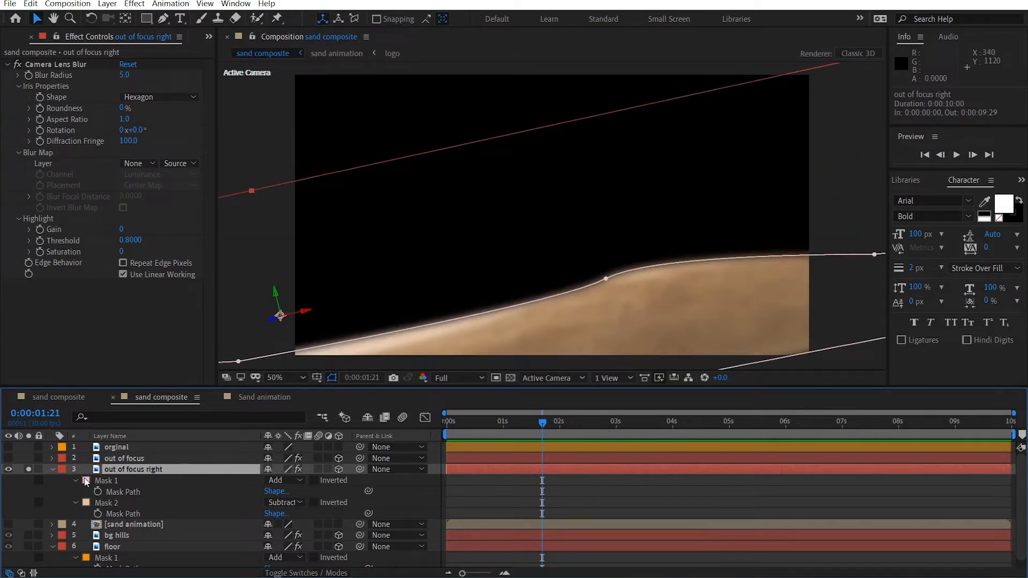
click(28, 469)
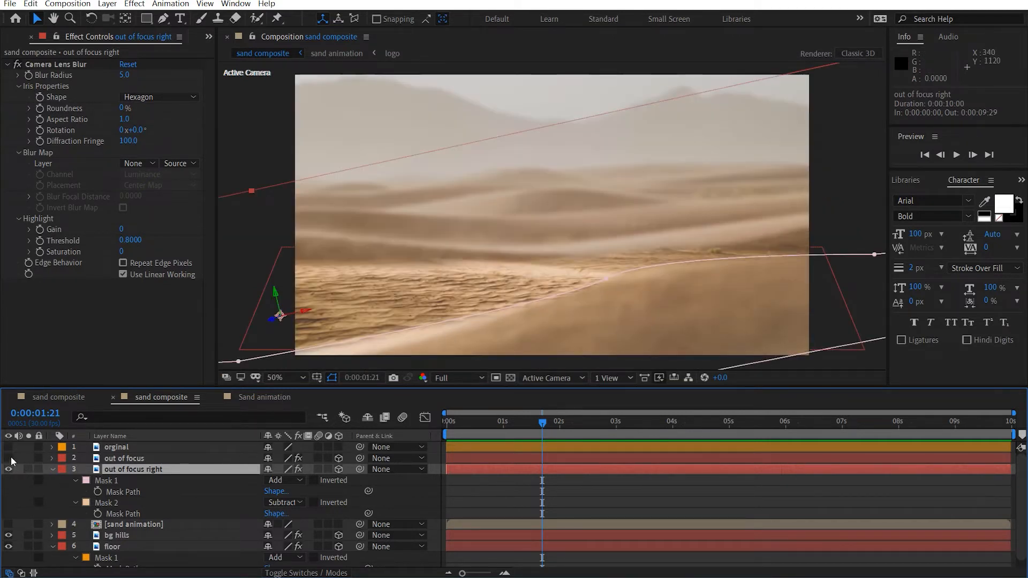
click(8, 458)
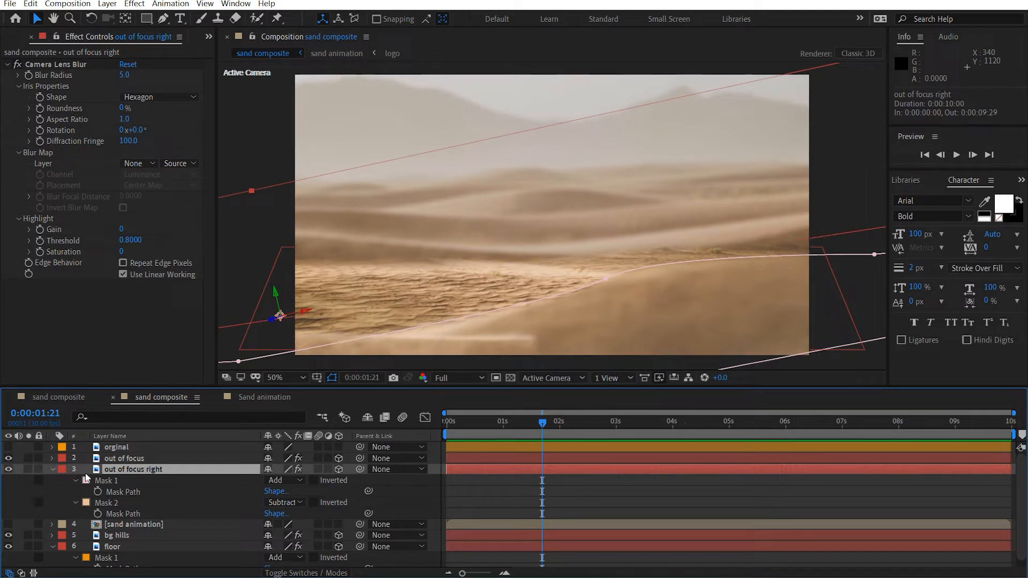
Undo the recent changes to the out of focus right layer, including its move and solo, and show the out of focus layer.
key(ctrl+z)
key(ctrl+z)
key(ctrl+z)
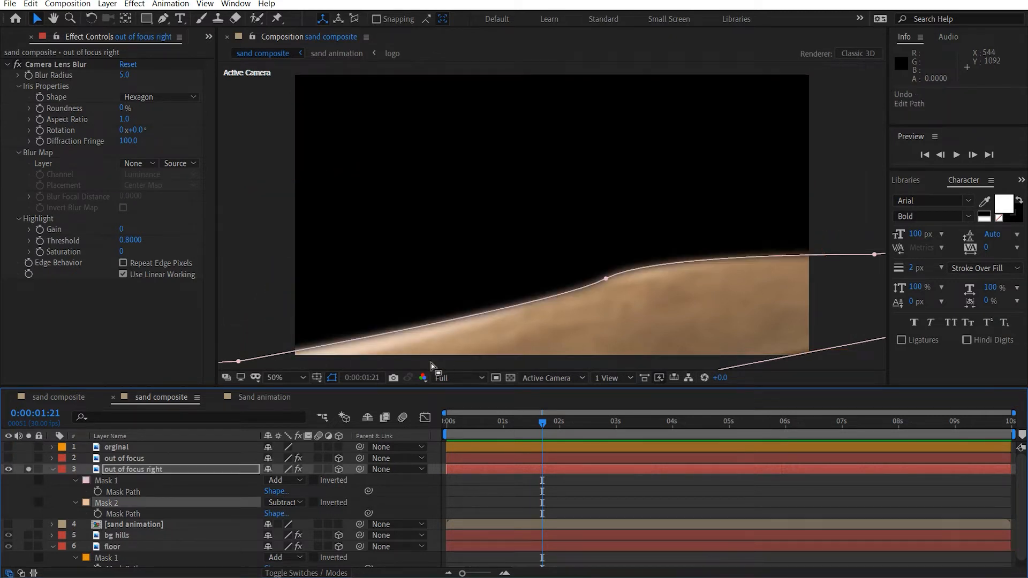
click(131, 459)
key(comma)
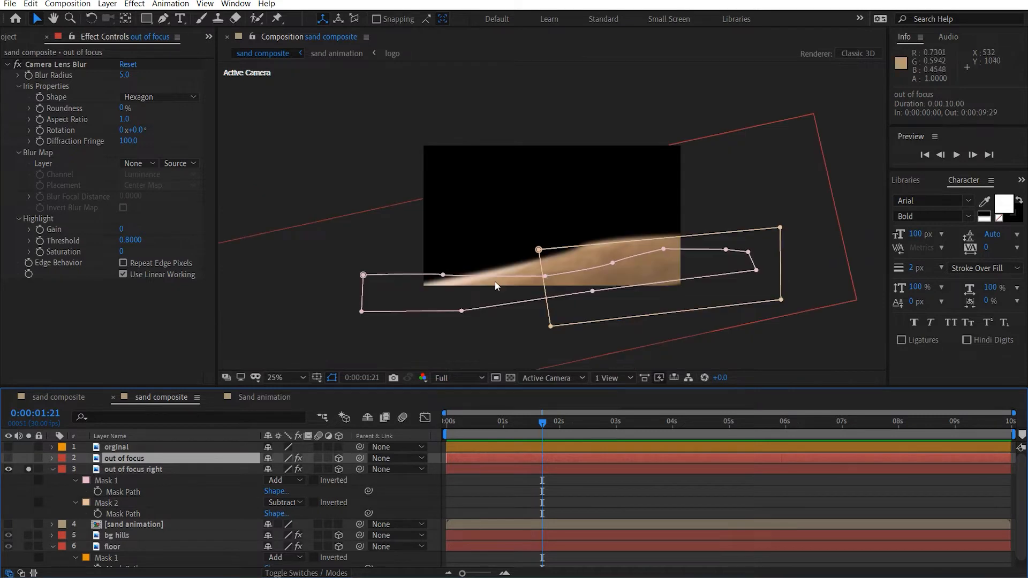
key(ctrl+z)
key(ctrl+z)
key(ctrl+z)
key(ctrl+z)
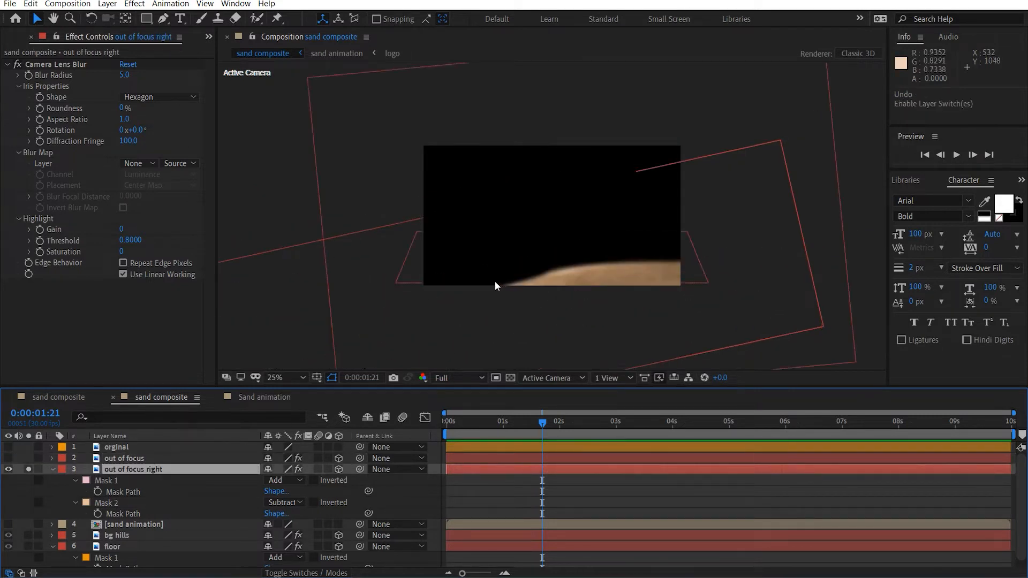
key(ctrl+z)
click(8, 458)
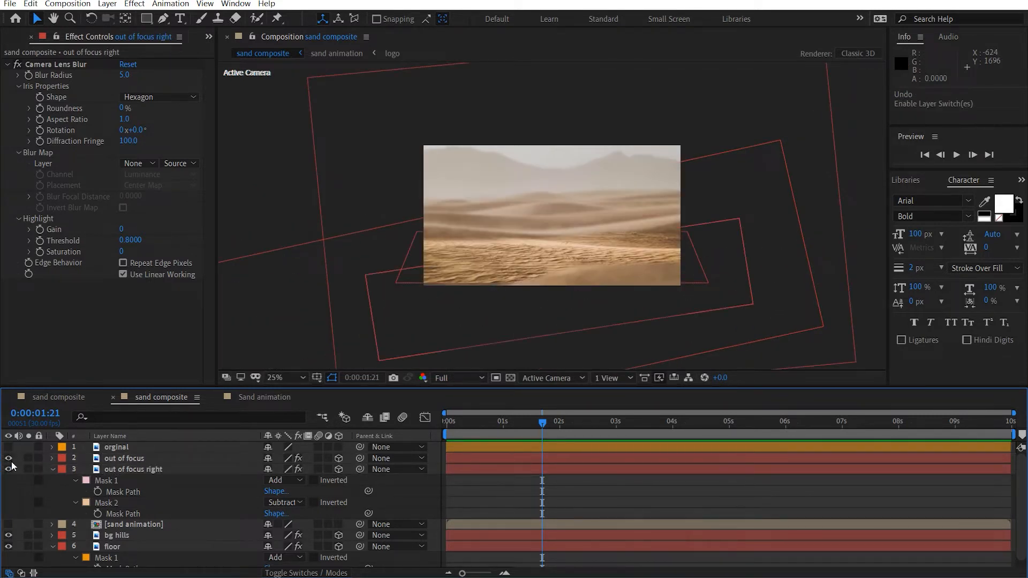
key(period)
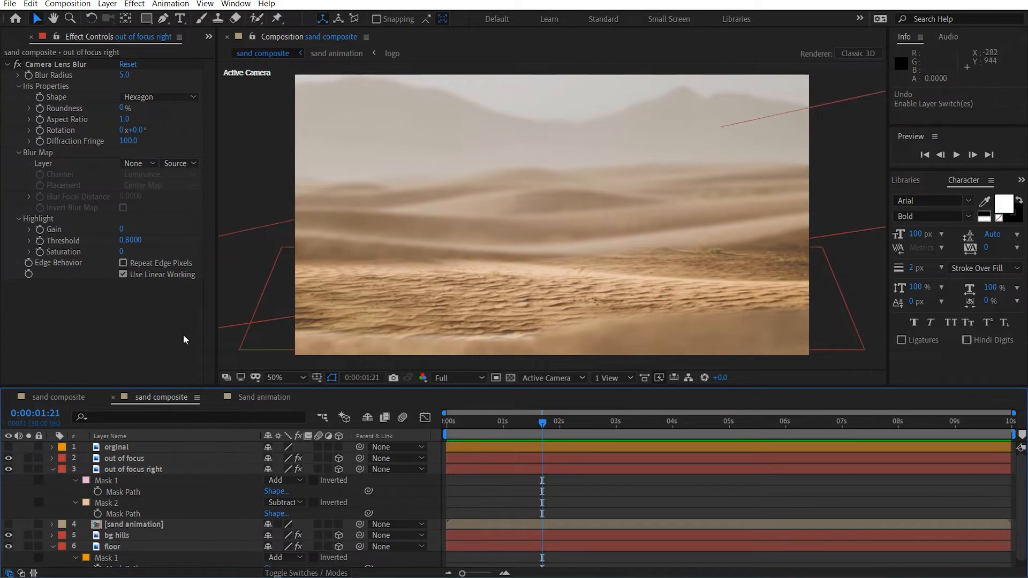
Compare the layered scene with the original image by toggling the orginal, out of focus and out of focus right layers.
click(138, 470)
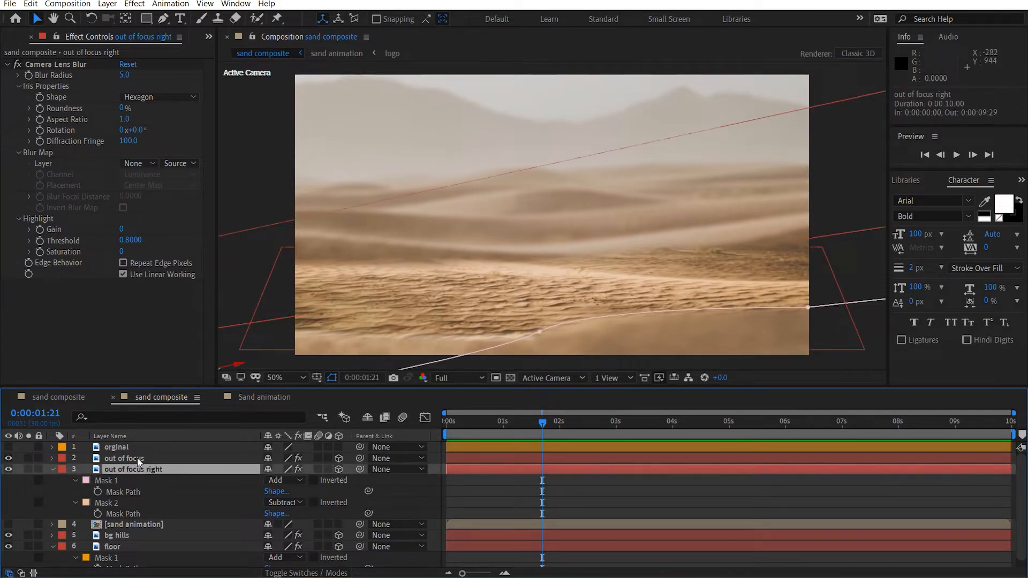
click(137, 458)
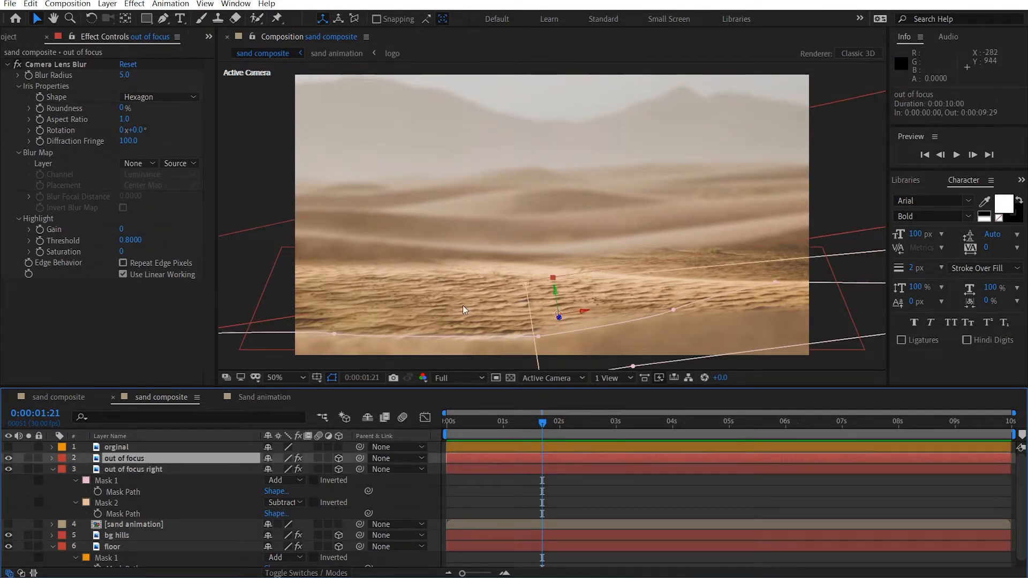
key(comma)
click(8, 469)
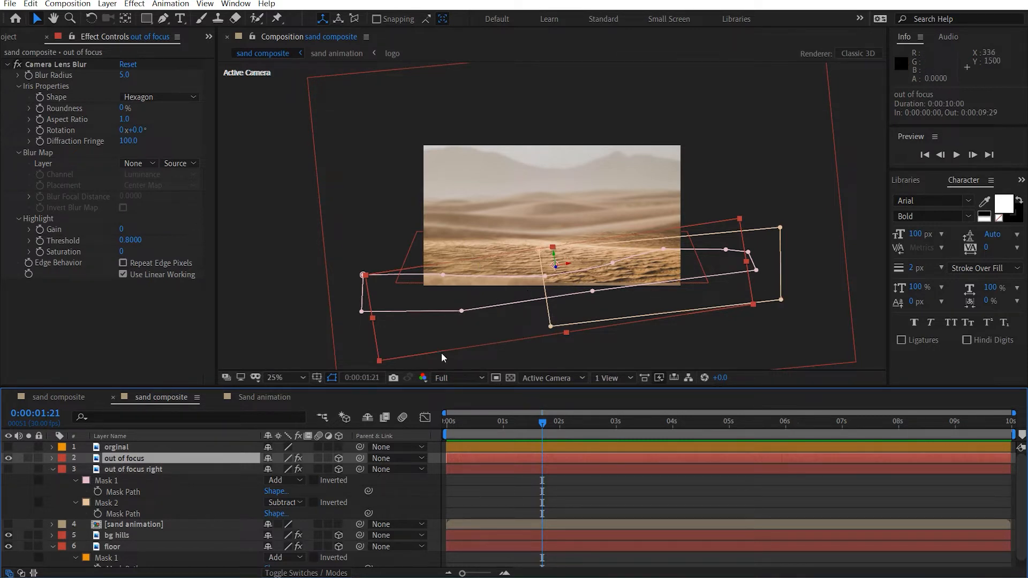
click(8, 447)
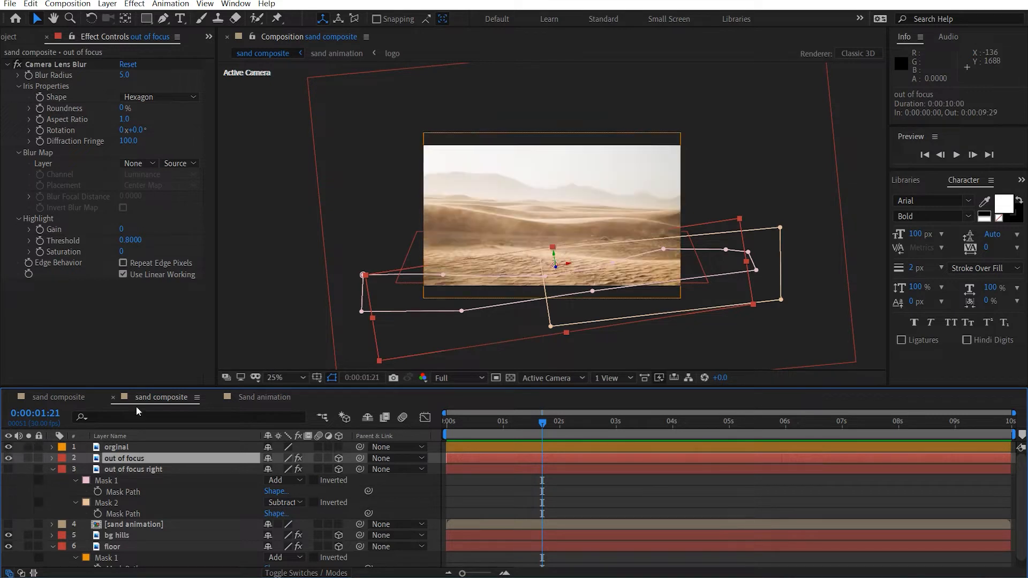
click(9, 458)
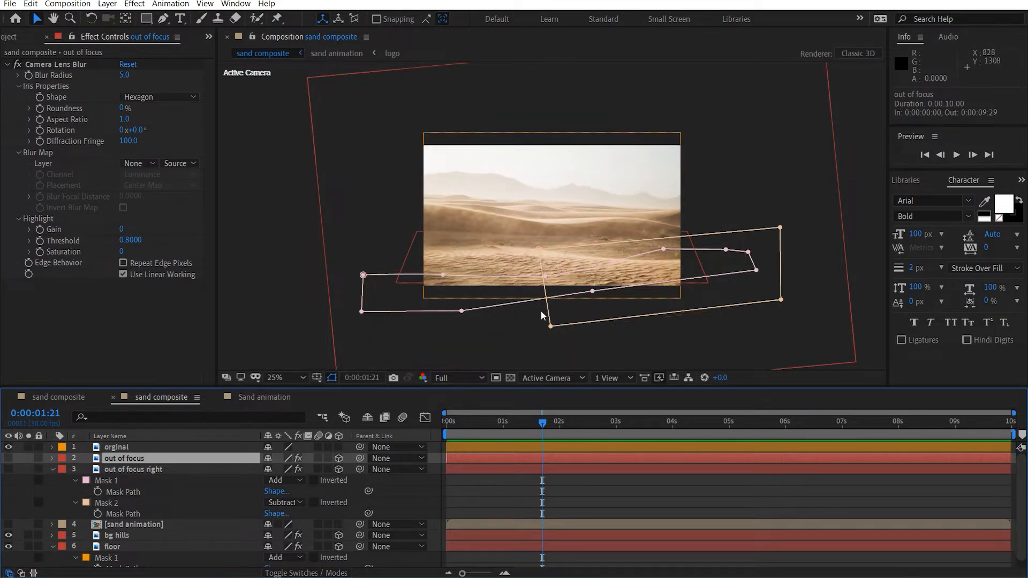
key(period)
key(period)
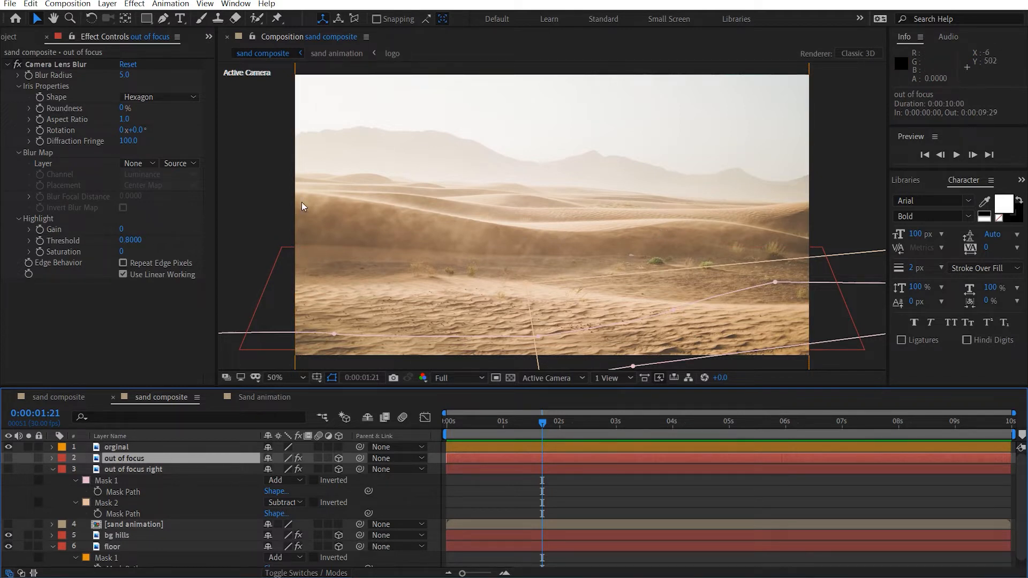
click(8, 447)
click(8, 458)
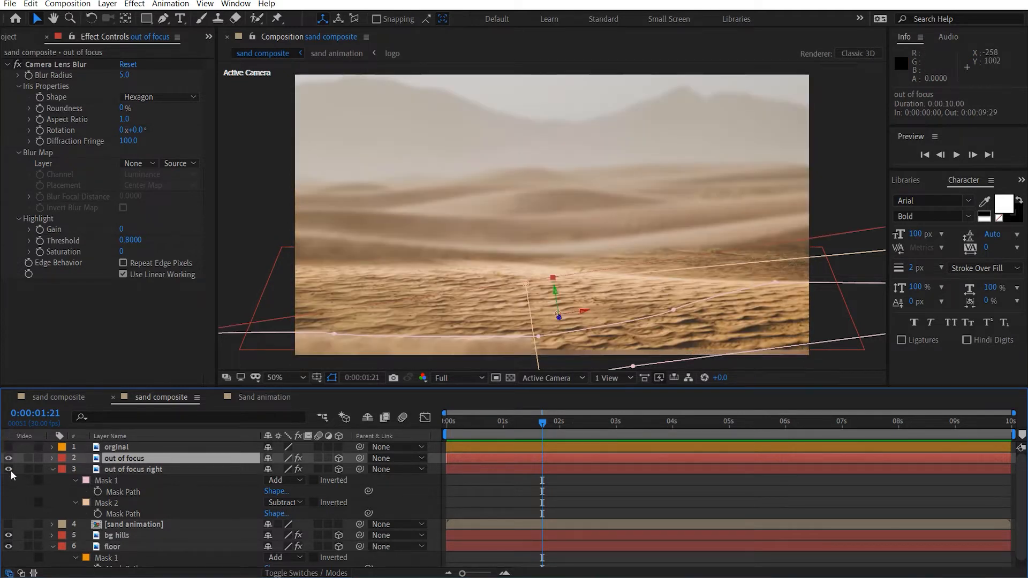
click(8, 468)
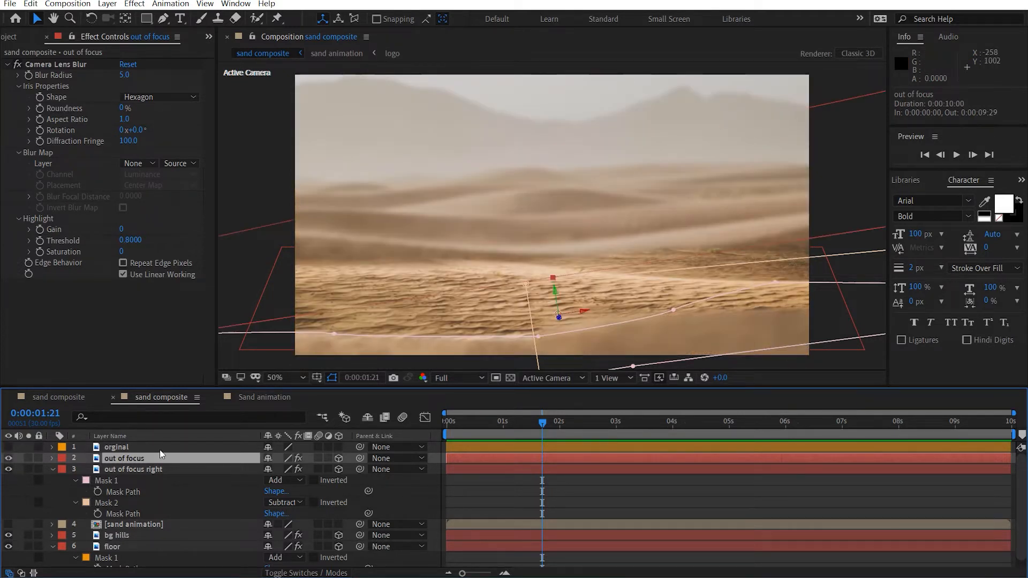
Collapse the out of focus right layer's properties and add a two-node camera with the 80mm preset.
click(53, 469)
click(180, 537)
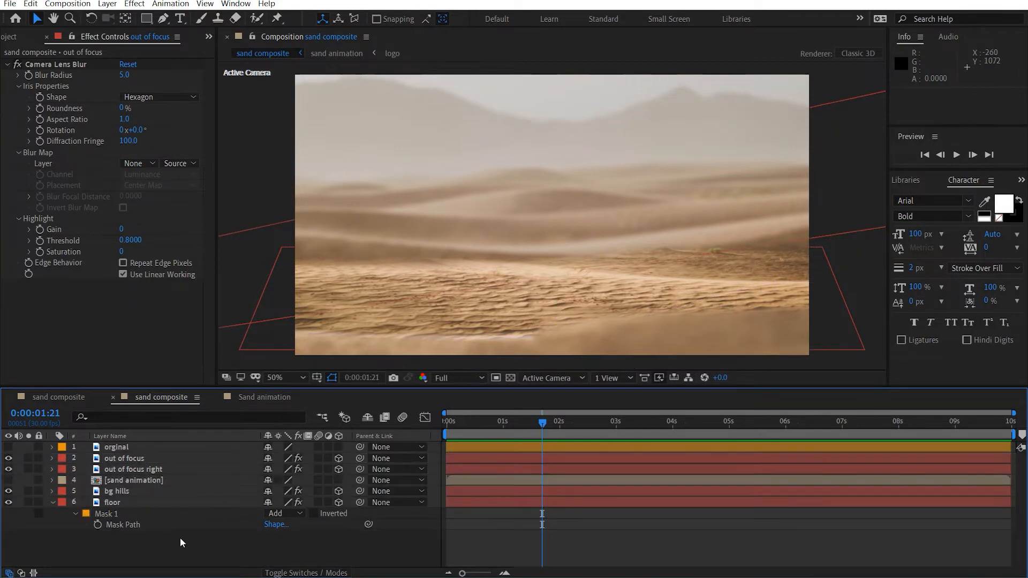
key(ctrl+alt+shift+c)
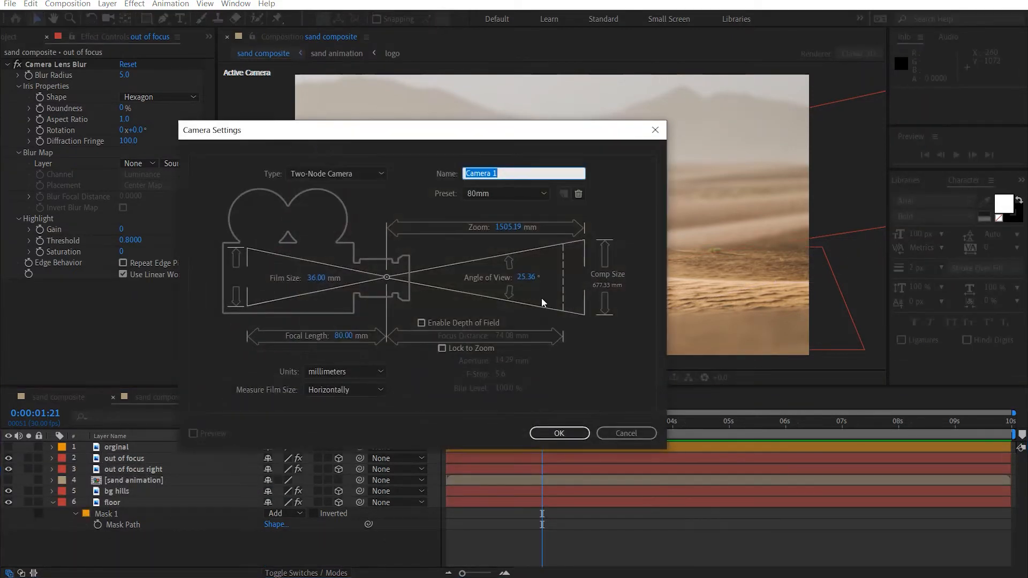
click(559, 432)
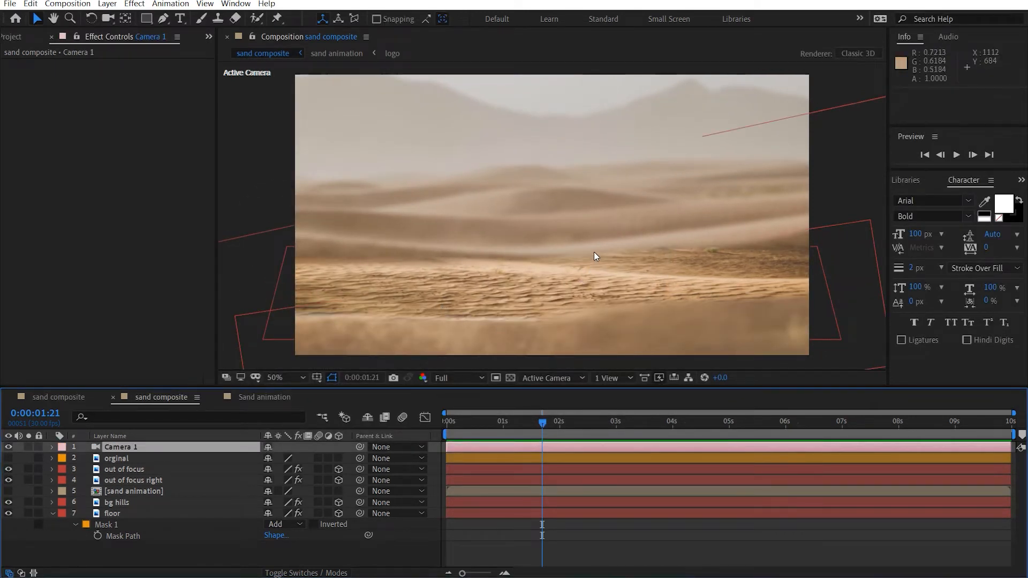
Show the sand animation layer and move it down to position about 942, 970.
click(115, 458)
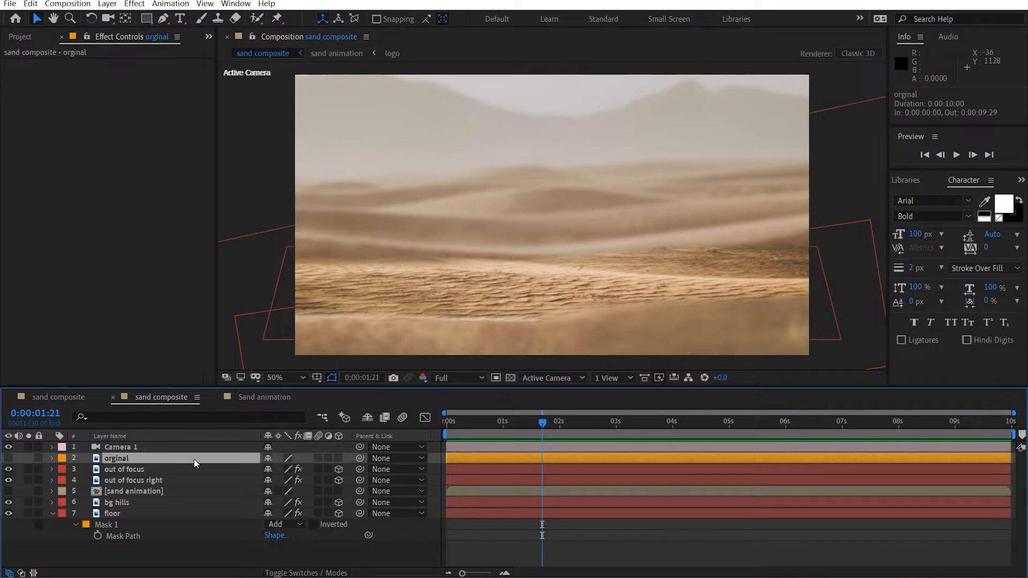
click(133, 492)
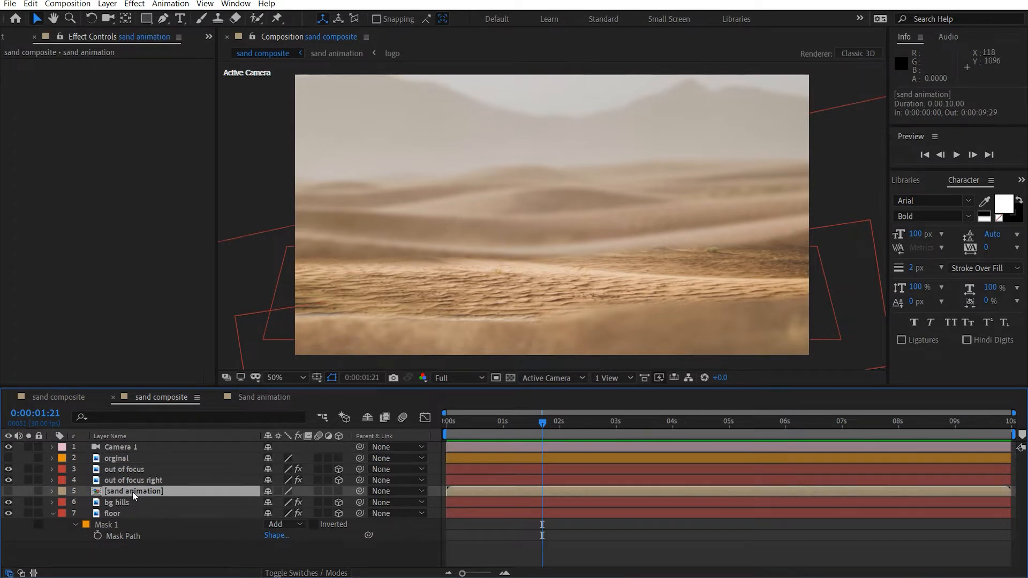
click(8, 491)
drag(550, 165, 548, 281)
Scale the sand animation layer to 180% and reposition it to about 960, 1094.
key(s)
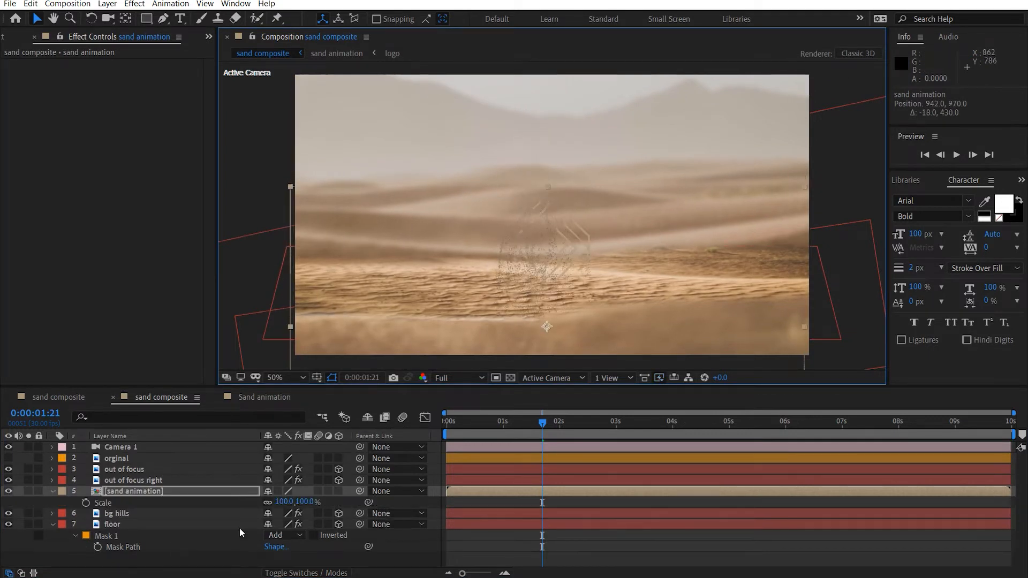
drag(282, 503, 470, 335)
drag(506, 272, 496, 275)
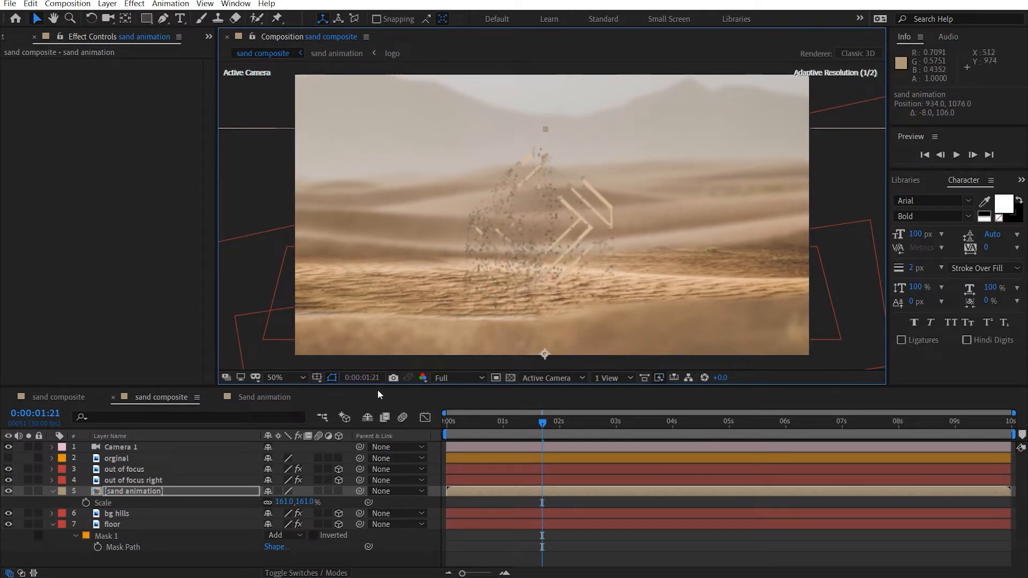
click(527, 496)
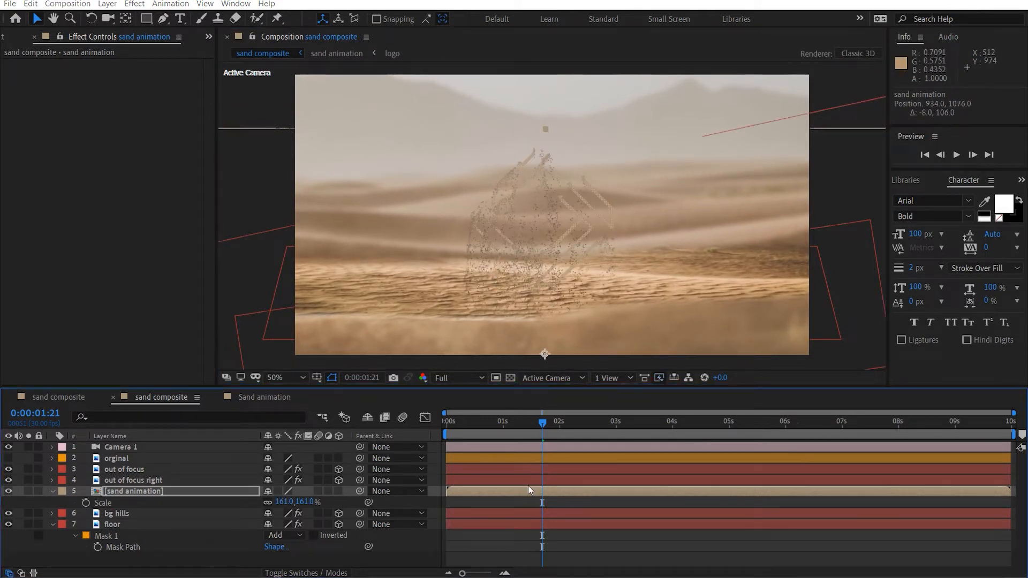
click(313, 502)
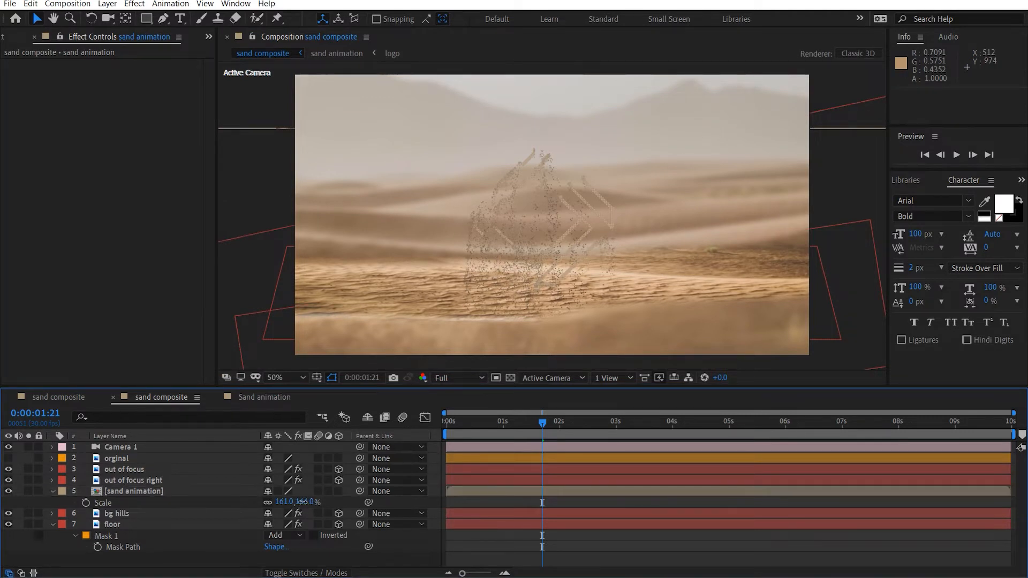
text(180)
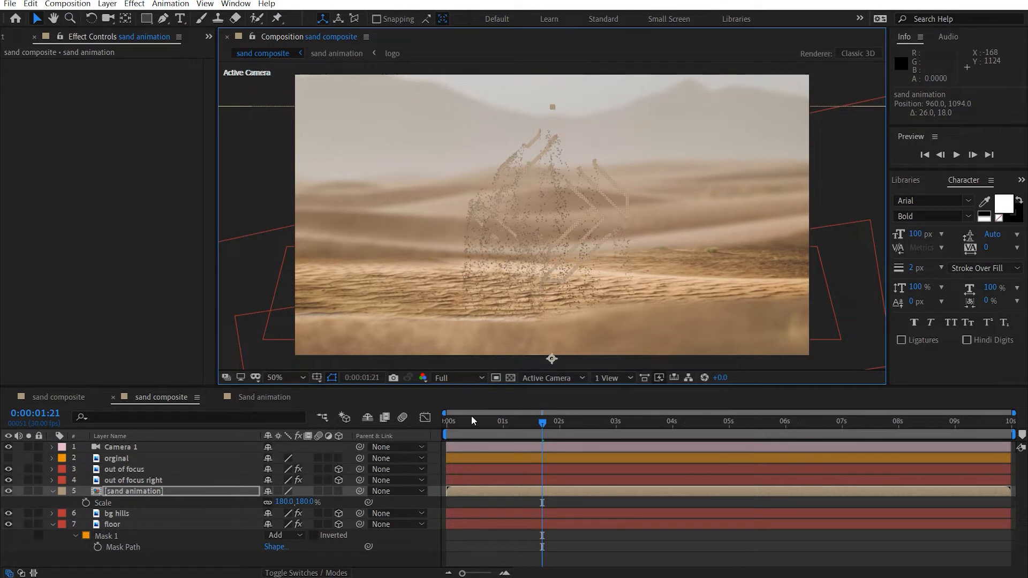
At the first frame, place the Ground029_2K_Color.jpg image directly above the sand animation layer, whose properties are collapsed.
drag(471, 421, 347, 433)
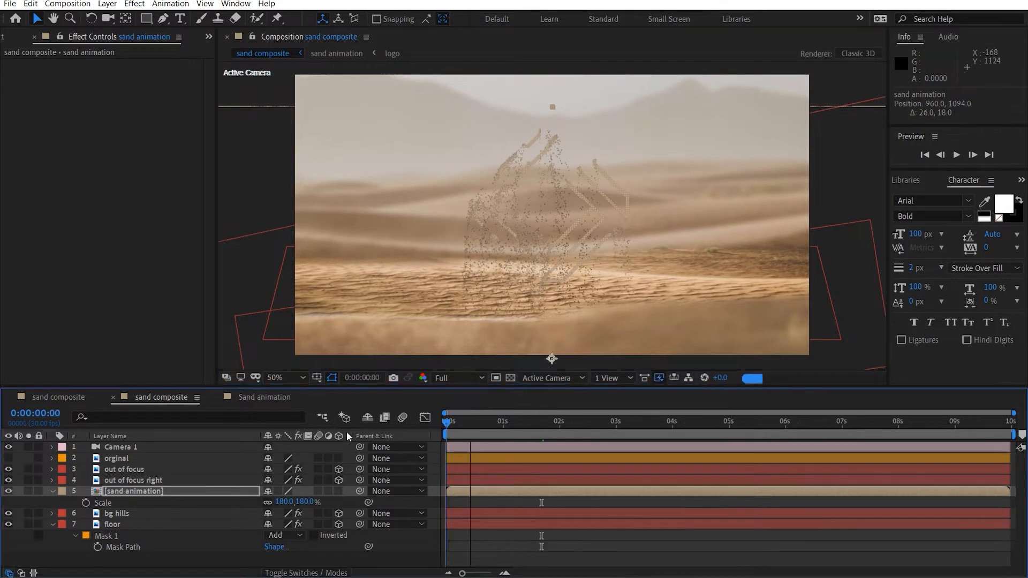
click(7, 37)
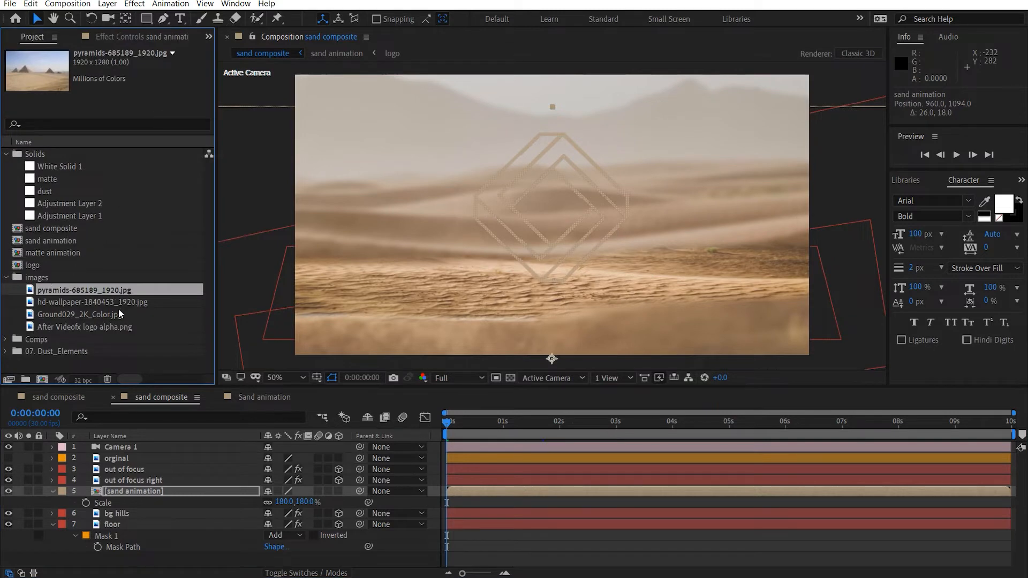
drag(94, 313, 187, 485)
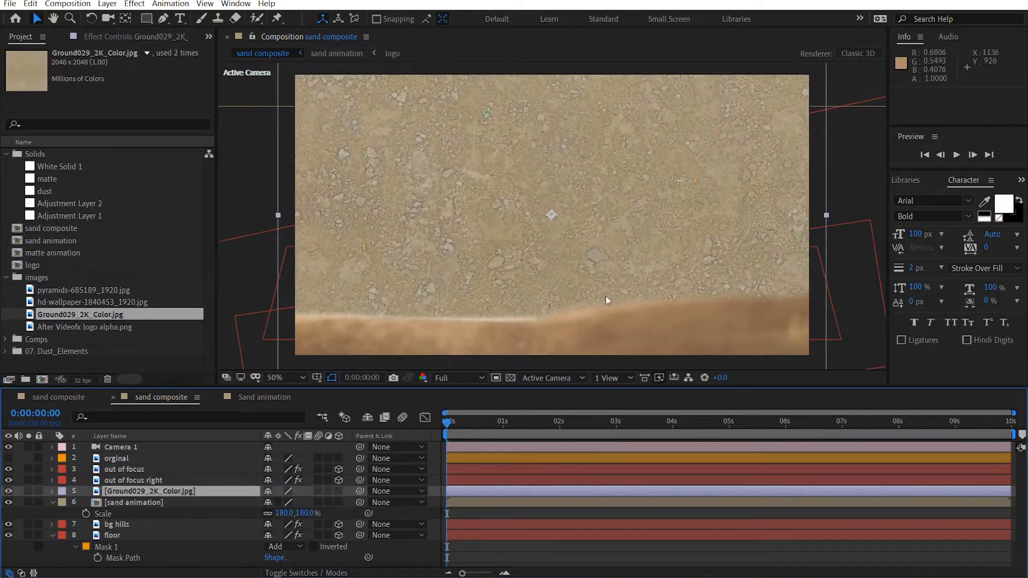
click(51, 503)
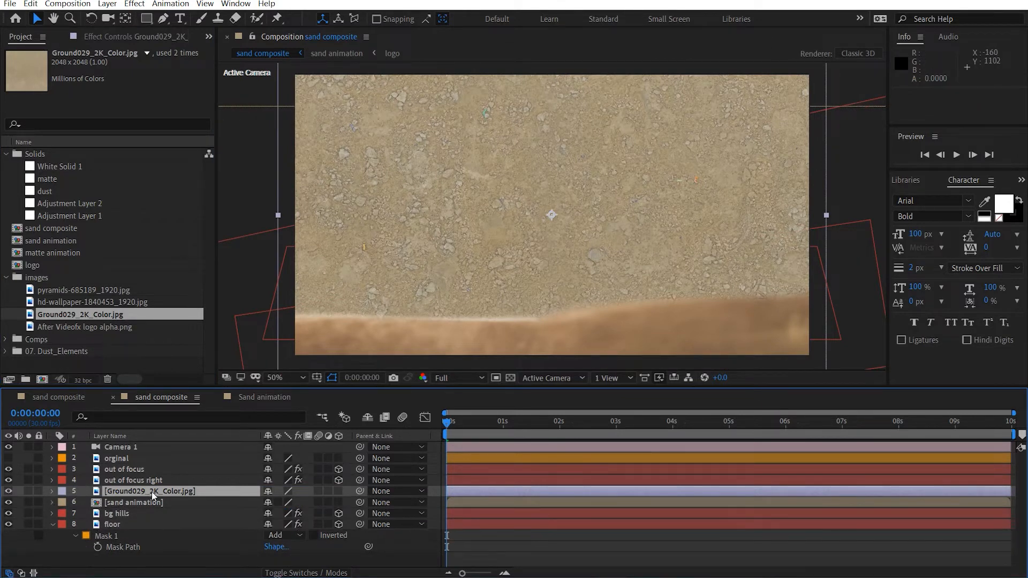
Apply a Curves effect to the Ground029_2K_Color.jpg layer and pull the RGB curve slightly down in the shadows and midtones.
click(138, 38)
key(ctrl+space)
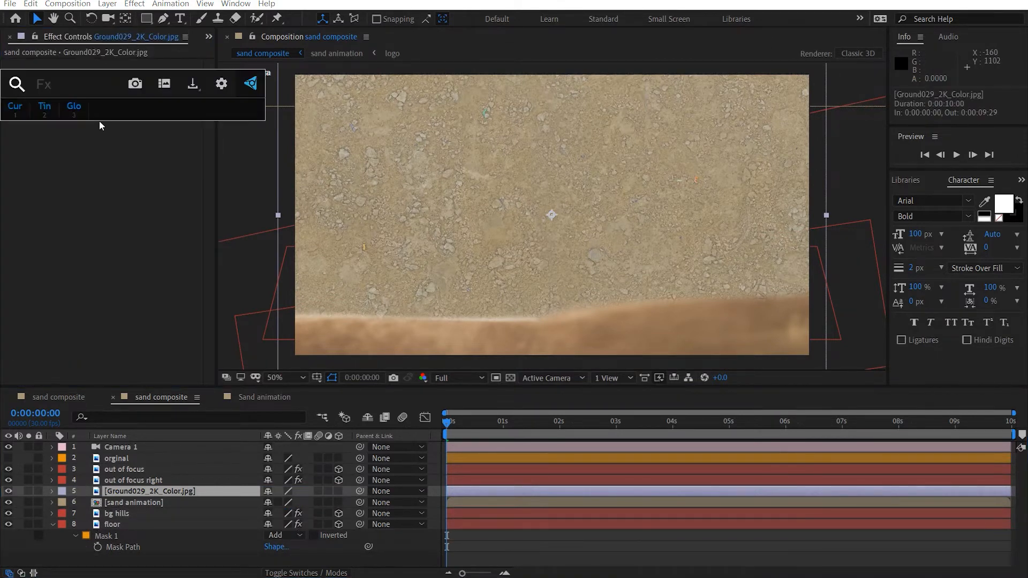
key(Return)
drag(110, 212, 101, 226)
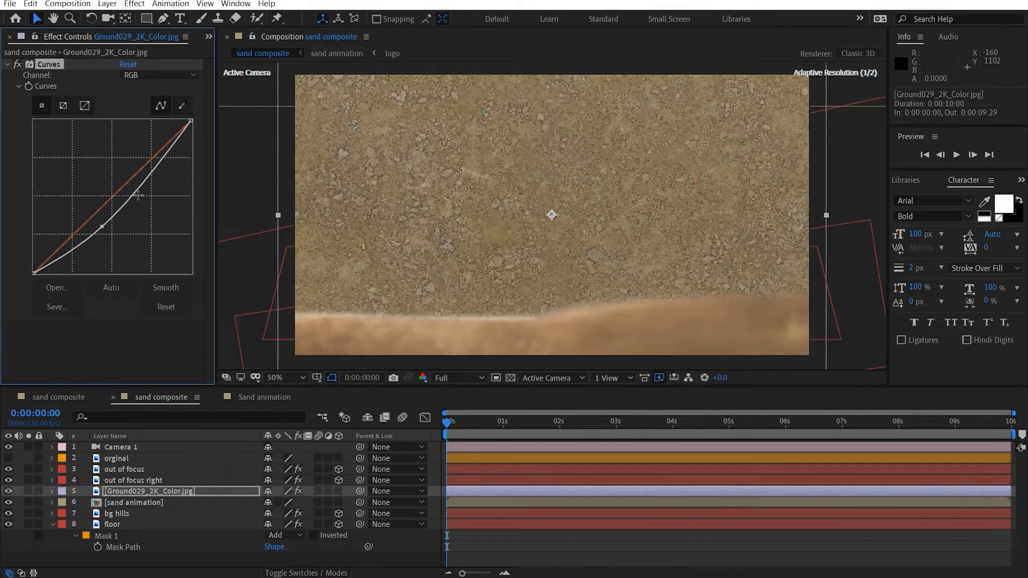
drag(138, 177, 149, 175)
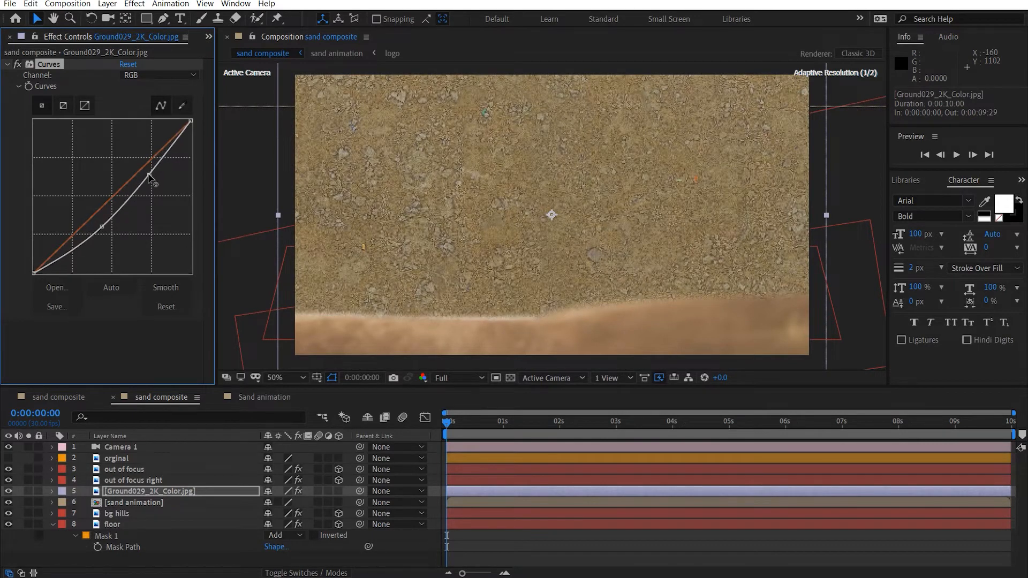
click(8, 65)
Add a Noise effect to the ground texture layer with colour noise disabled and the amount set to 50%.
key(ctrl+space)
text(noise)
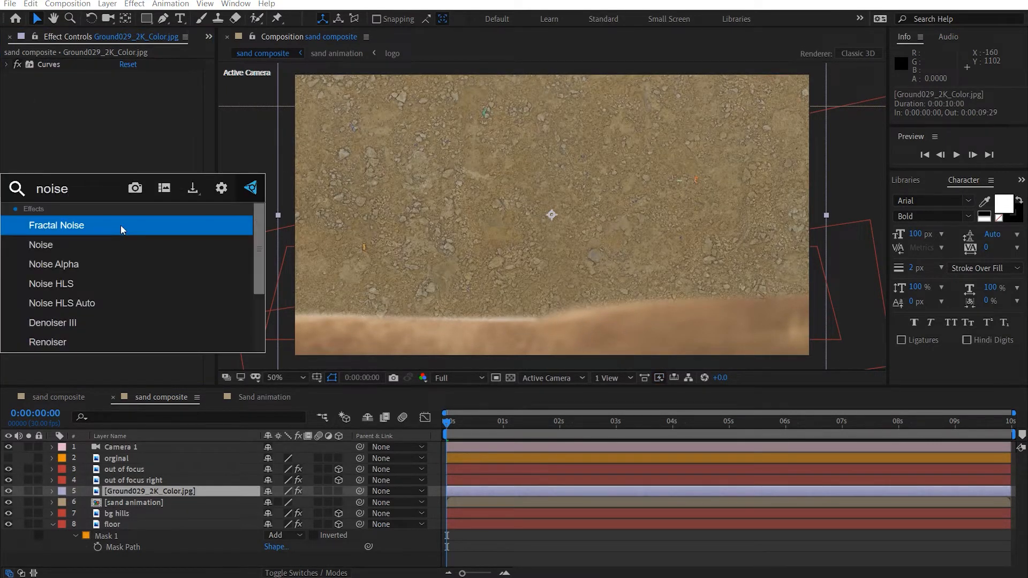
key(Down)
key(Return)
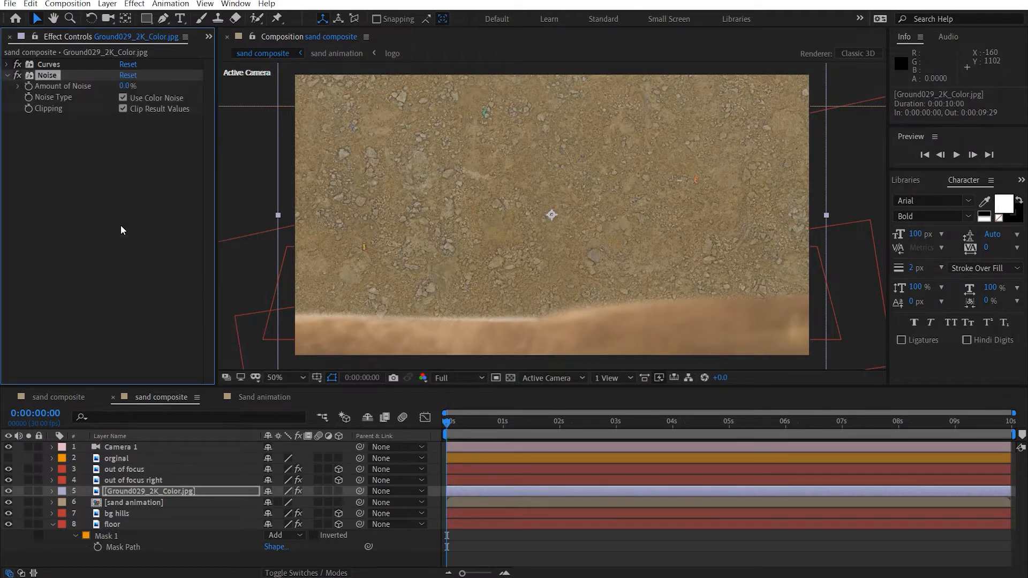
click(123, 97)
click(131, 86)
text(50)
key(Return)
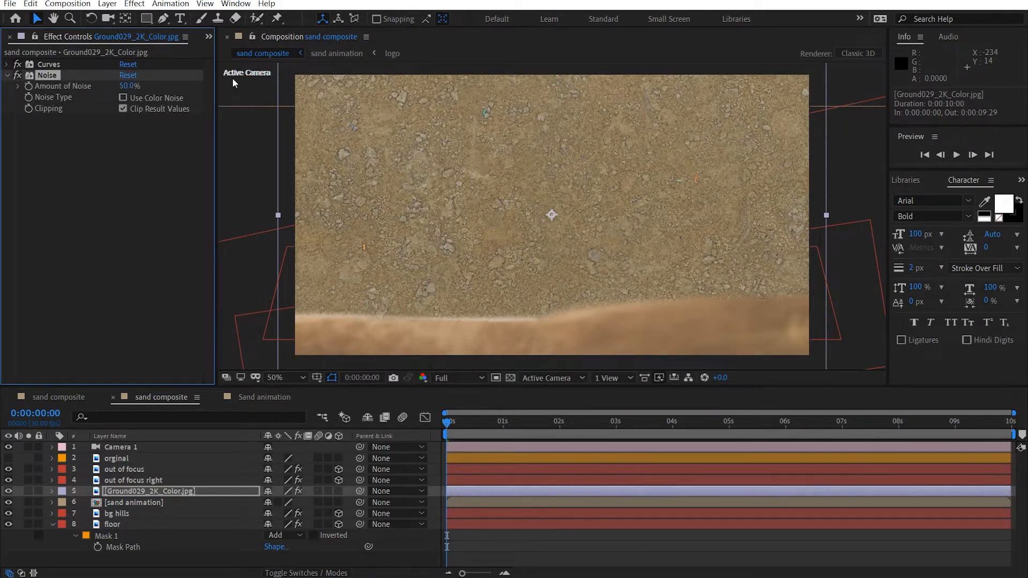
Add a second Curves effect to the ground texture after the noise and gently lower the RGB curve's shadows.
key(slash)
click(120, 202)
key(ctrl+space)
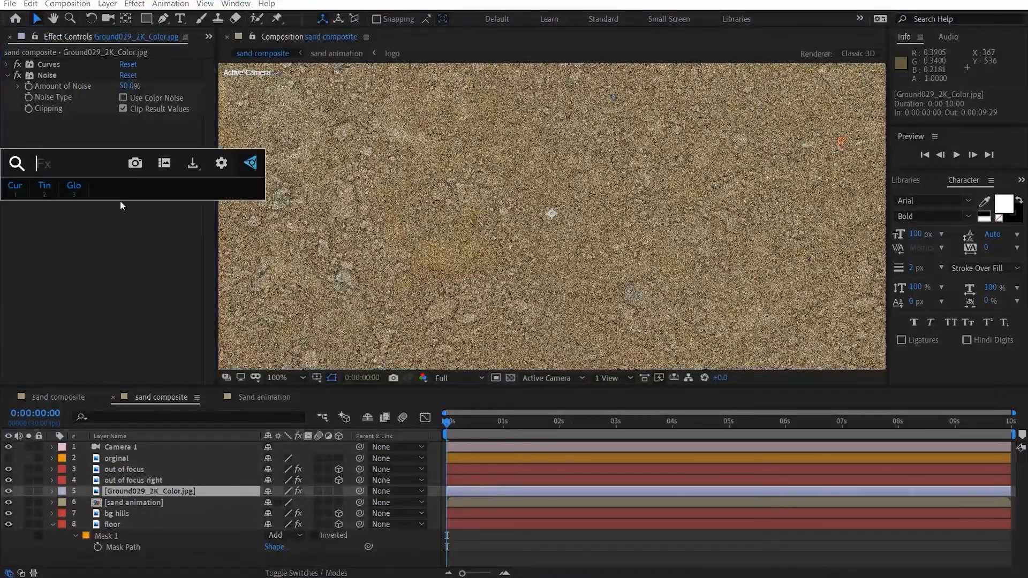
key(1)
drag(96, 271, 92, 298)
drag(147, 231, 150, 221)
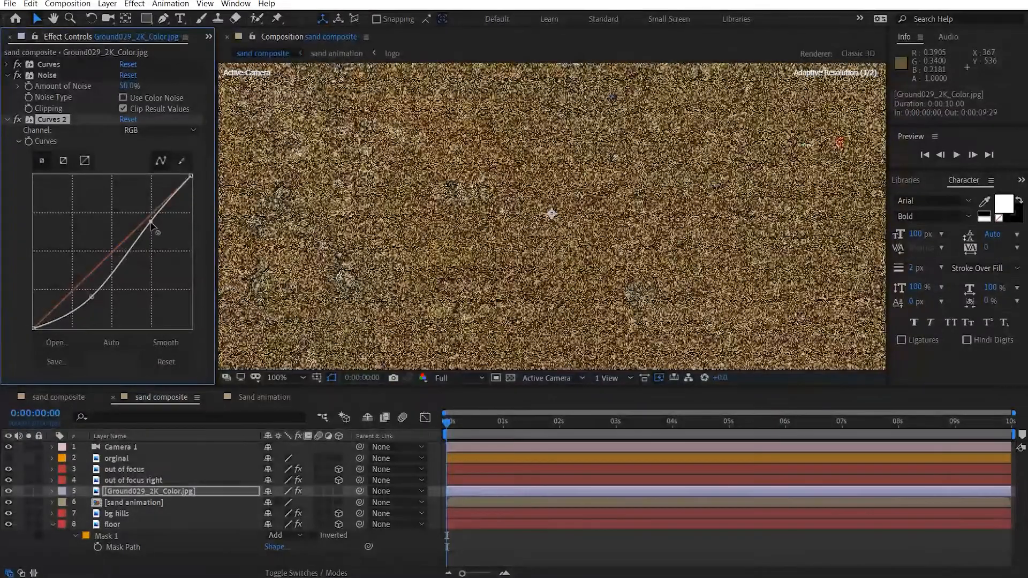
drag(88, 293, 83, 296)
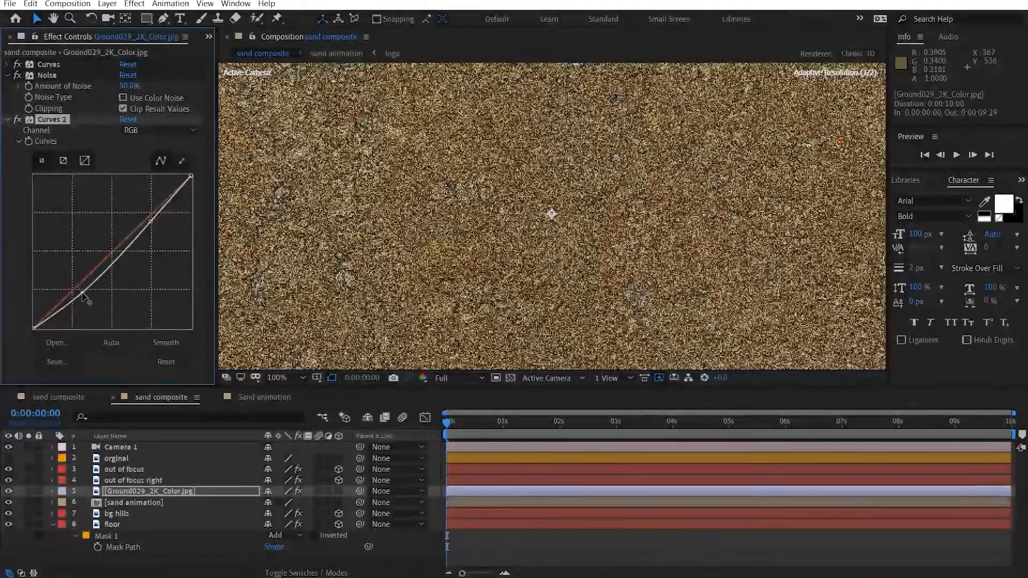
click(8, 120)
Sharpen the ground texture layer by adding an Unsharp Mask effect with its default settings.
key(ctrl+space)
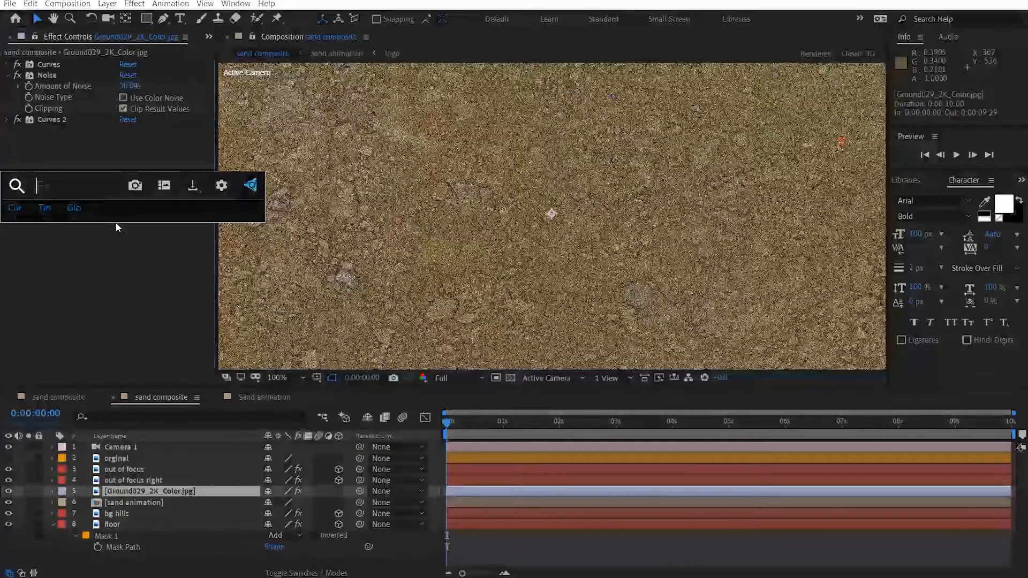
text(uns)
click(116, 222)
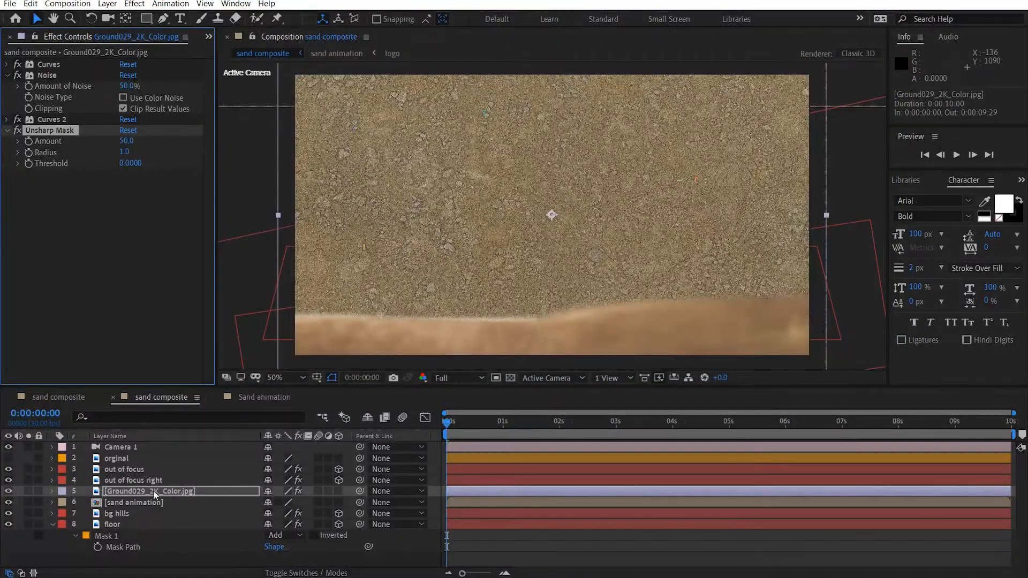
Set the sand animation layer's track matte to Luma Matte using Ground029_2K_Color.jpg.
click(157, 502)
click(328, 574)
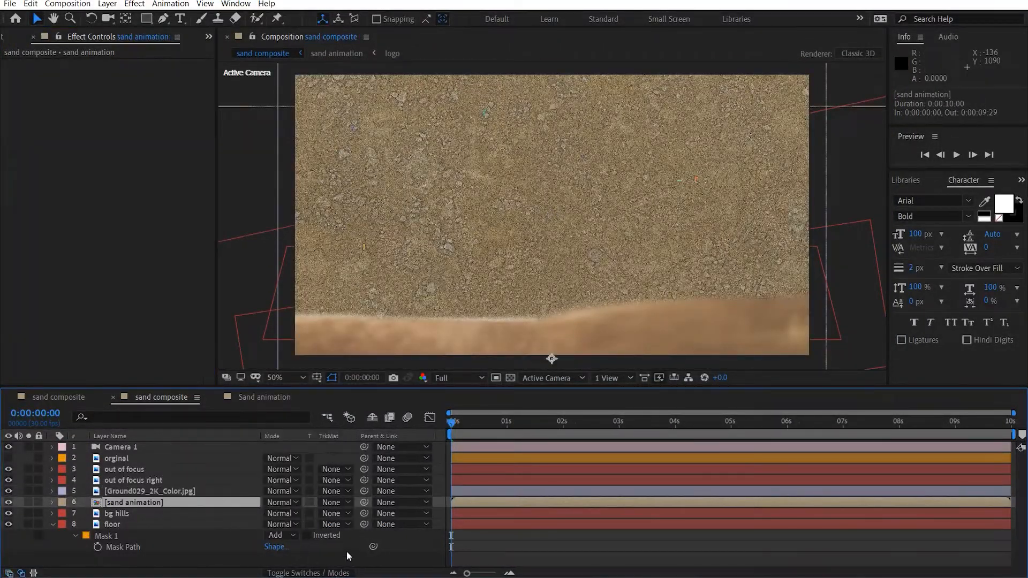
click(336, 503)
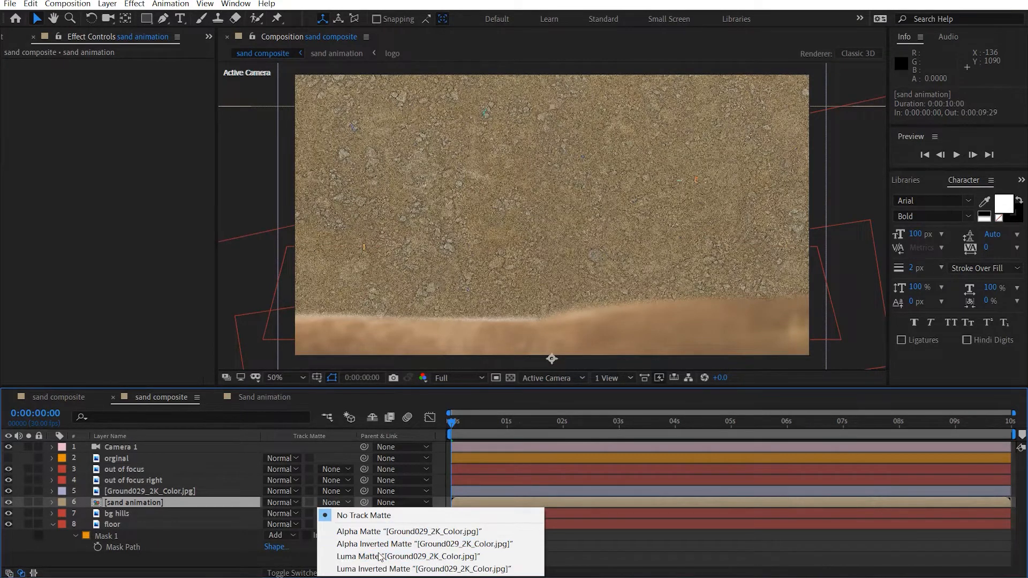
click(385, 556)
Apply a Curves effect to the sand animation layer and raise its Alpha channel curve steeply to make the particles more opaque.
scroll(506, 265, up, 1)
scroll(526, 237, up, 1)
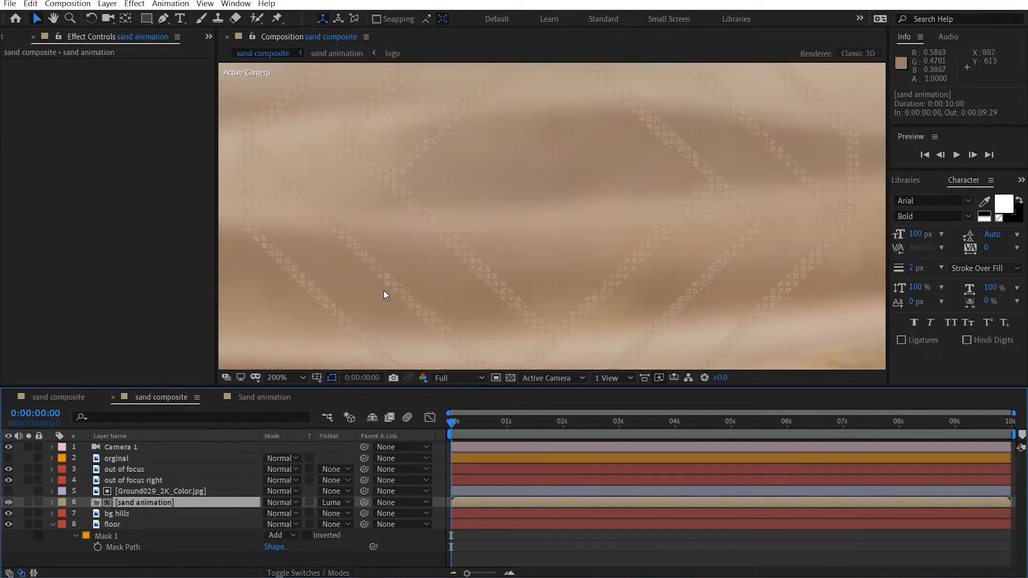
key(space)
drag(396, 287, 445, 281)
scroll(444, 277, up, 1)
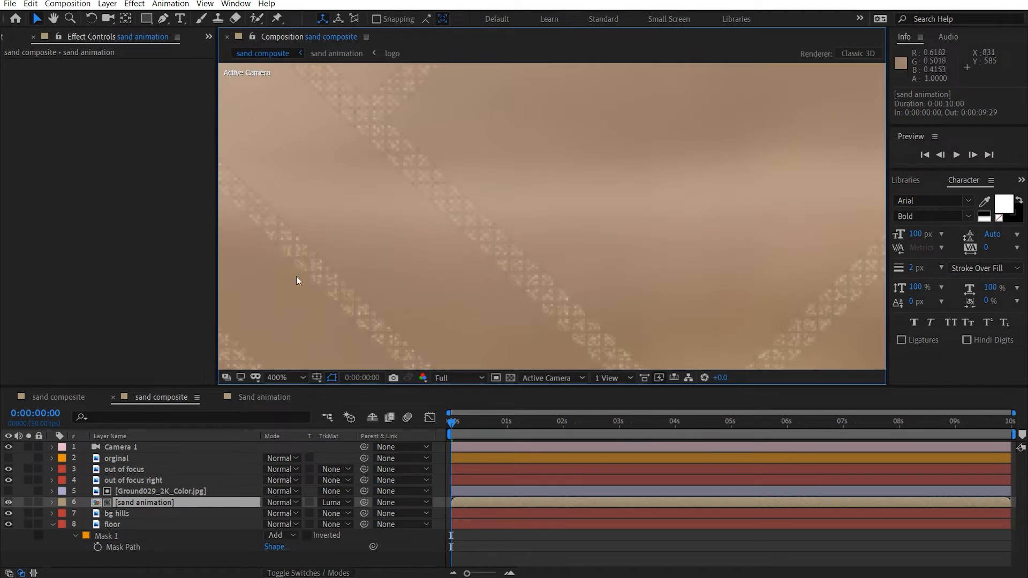
click(118, 280)
key(ctrl+space)
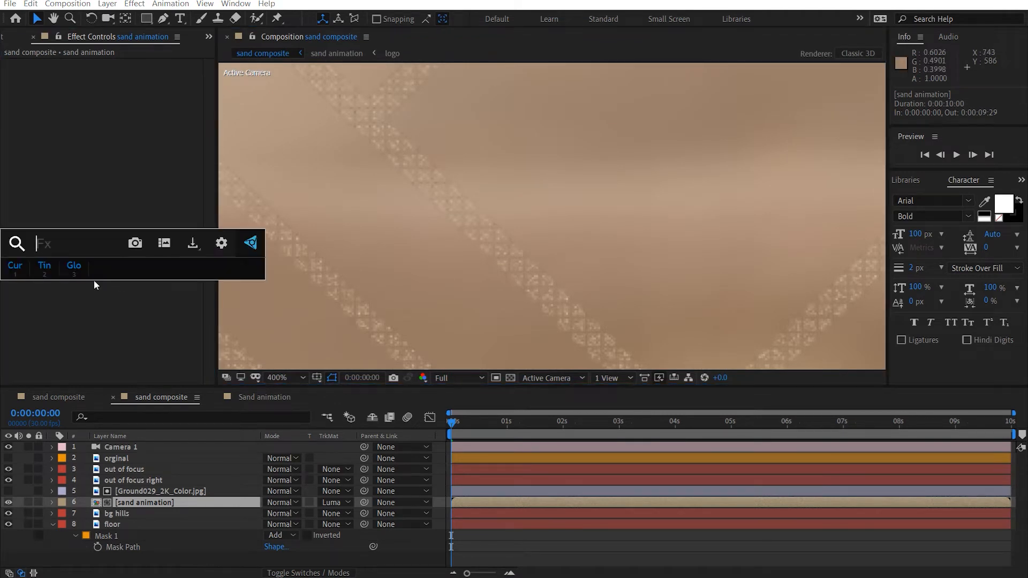
key(1)
click(158, 75)
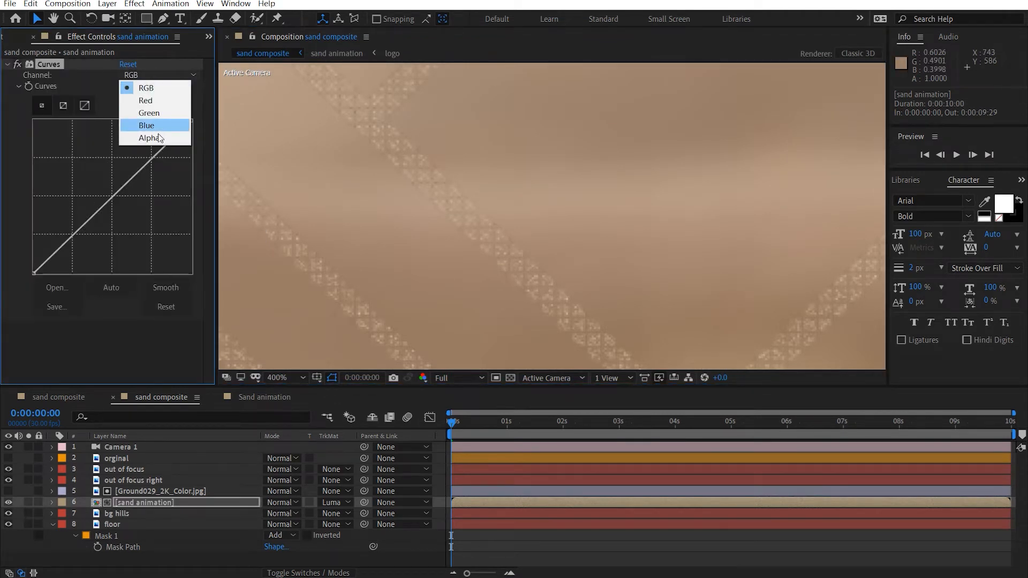
click(159, 139)
drag(113, 202, 59, 172)
Brighten the sand animation by lifting the midtones of the RGB channel in the same Curves effect.
click(150, 75)
click(154, 98)
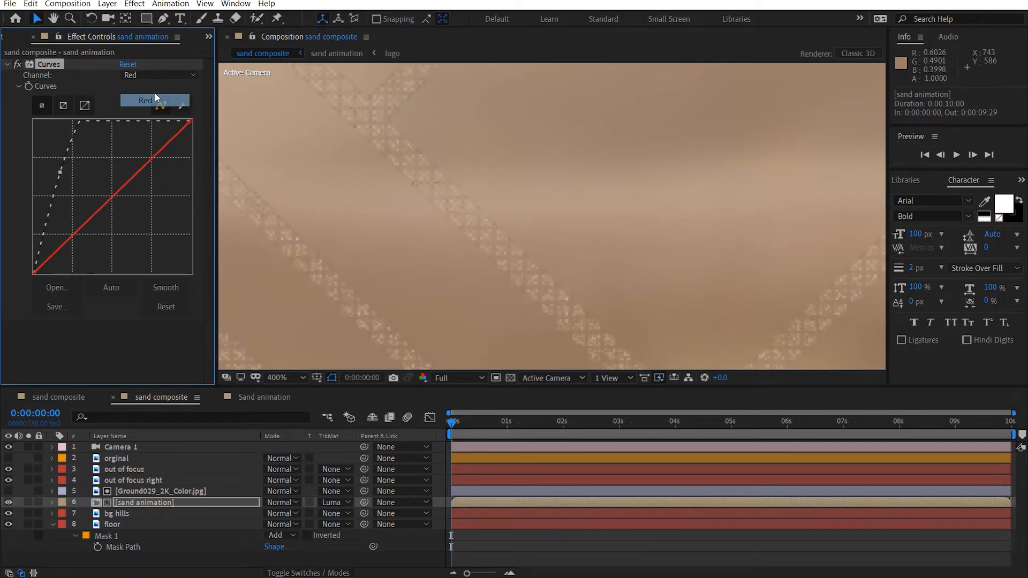
click(155, 77)
click(155, 88)
drag(111, 200, 97, 185)
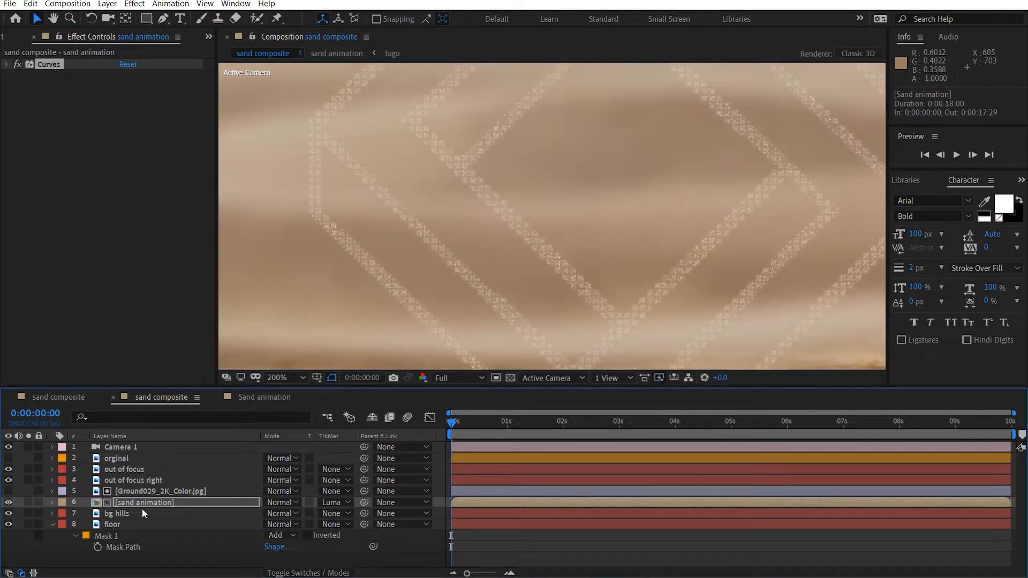
Add a second Curves effect to the sand animation layer and slightly lift the RGB curve's shadows and highlights.
click(142, 505)
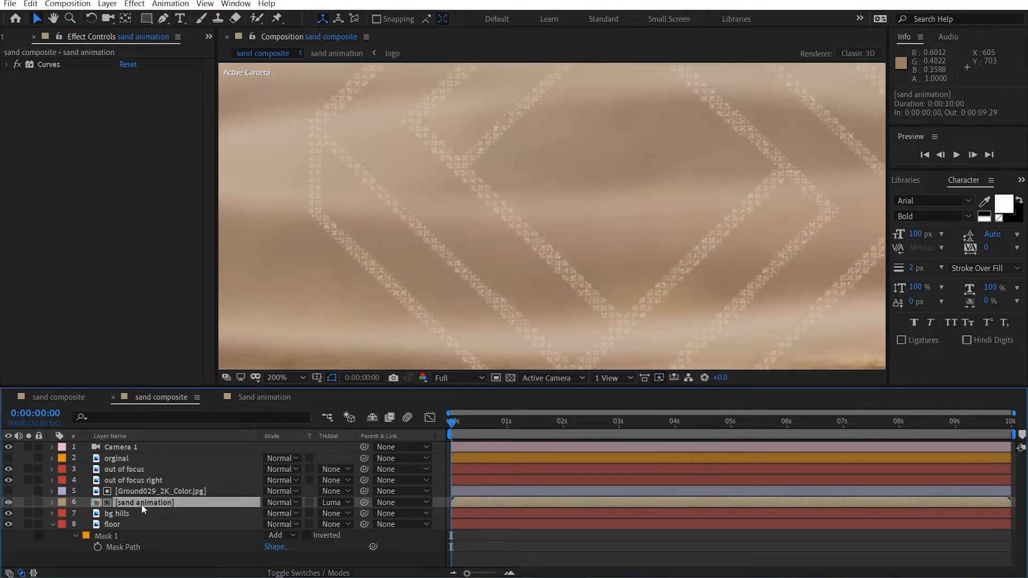
key(ctrl+space)
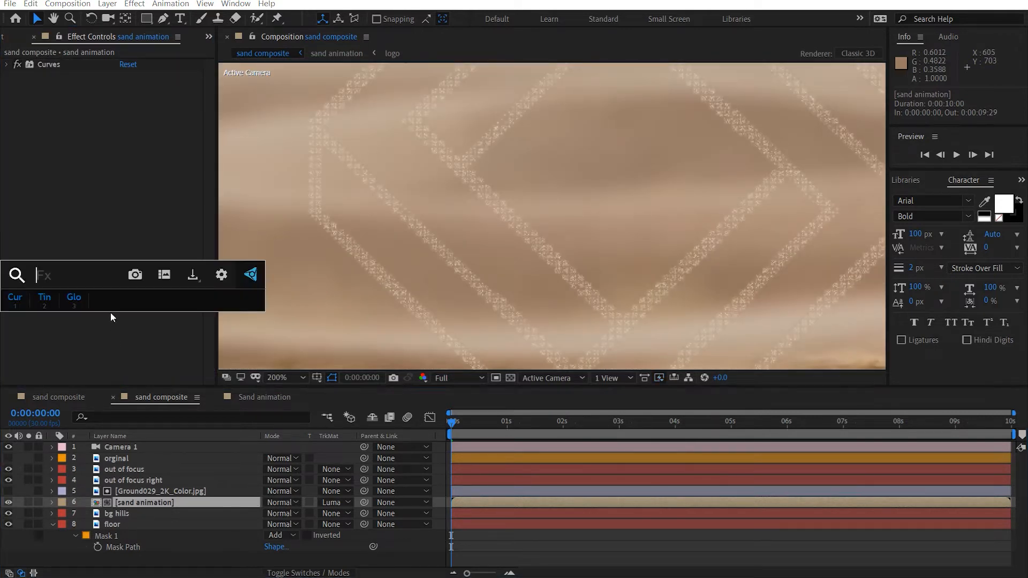
key(1)
drag(92, 233, 86, 229)
drag(152, 166, 154, 159)
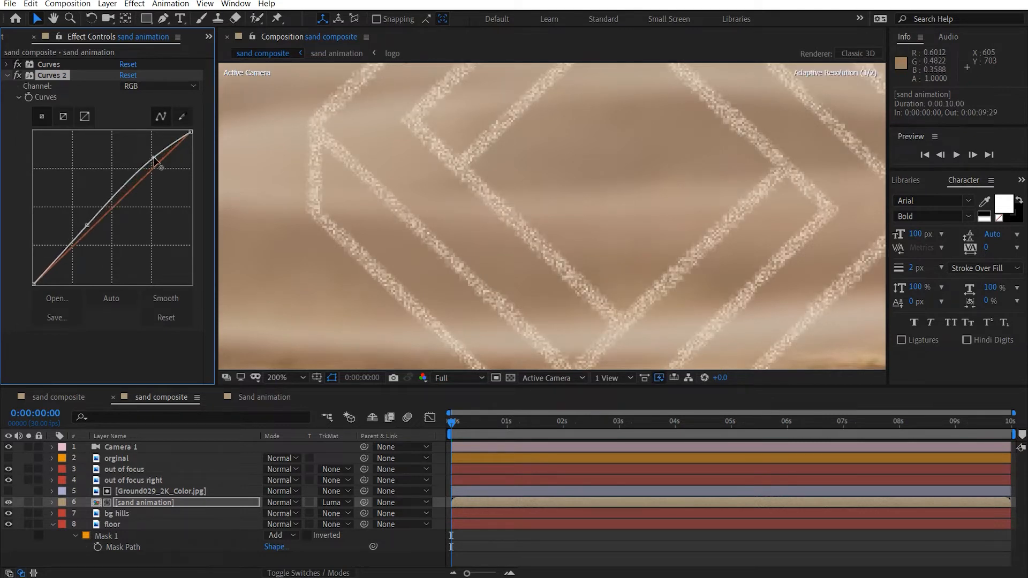
Warm the sand animation in the second Curves effect by raising the Red channel and lowering the Blue channel slightly.
click(168, 88)
click(160, 109)
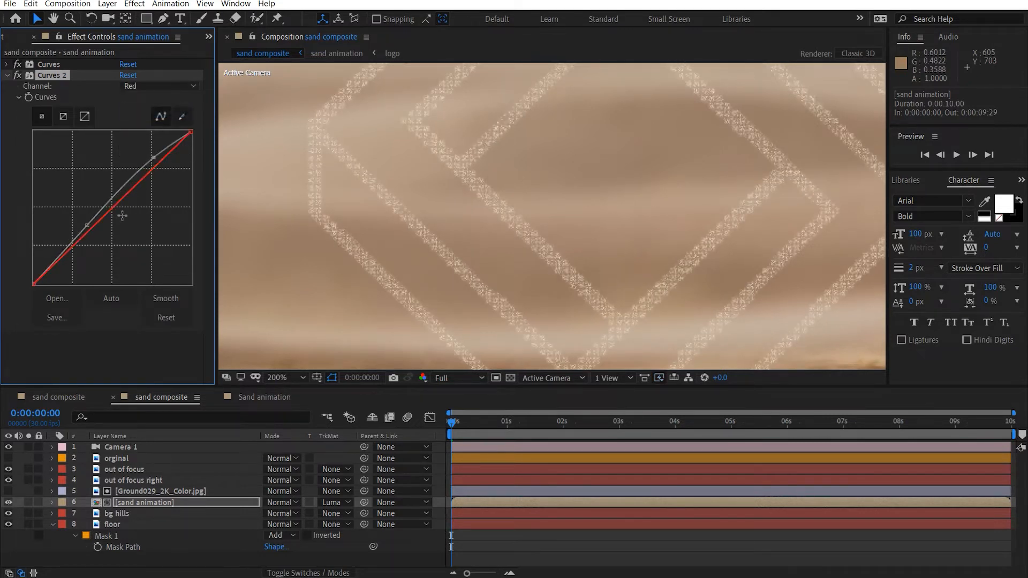
drag(110, 215, 109, 212)
click(141, 85)
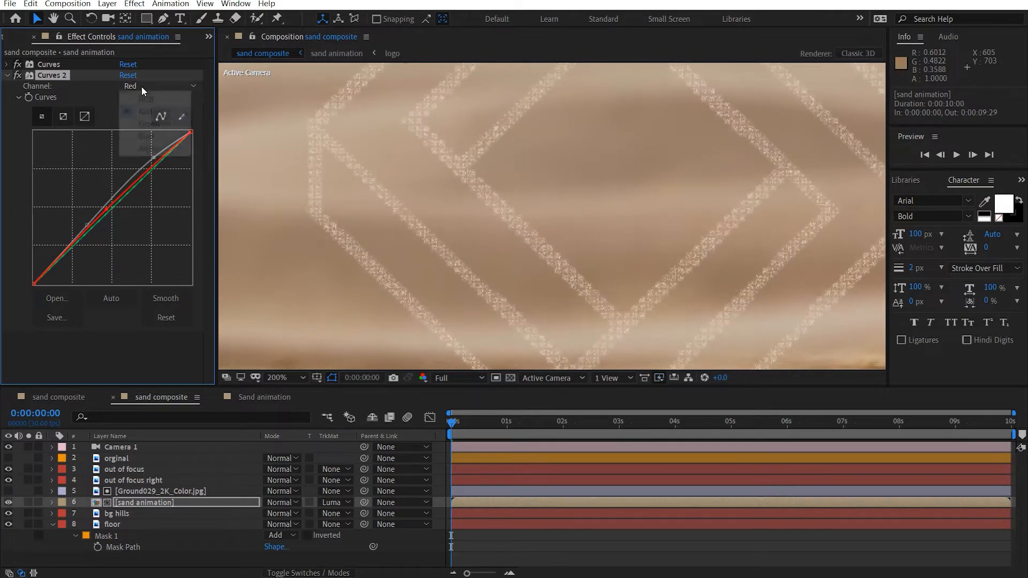
click(140, 134)
drag(115, 211, 119, 217)
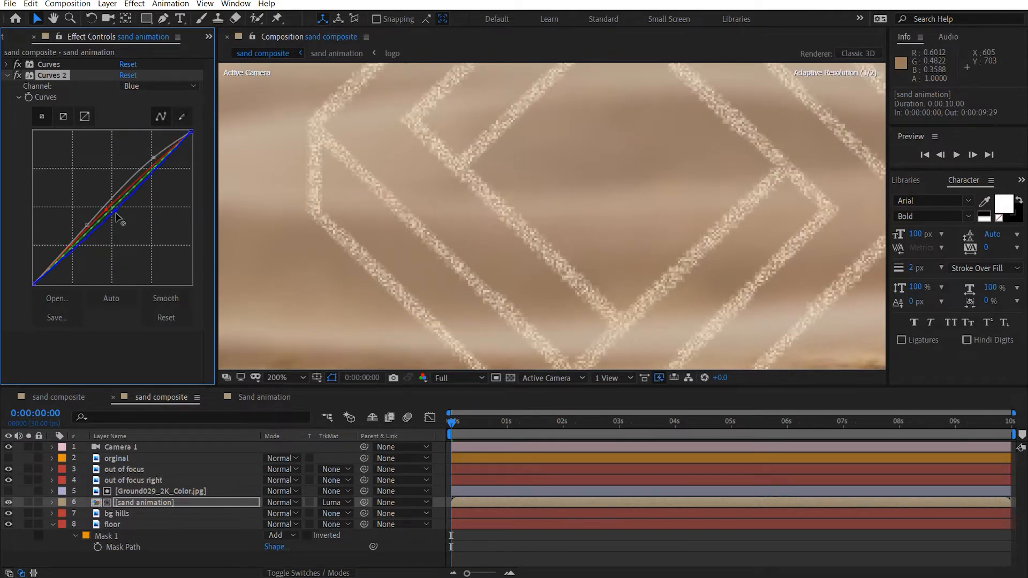
click(8, 75)
Add a Noise effect to the sand animation layer with an amount of 20% and colour noise disabled.
key(ctrl+space)
text(nois)
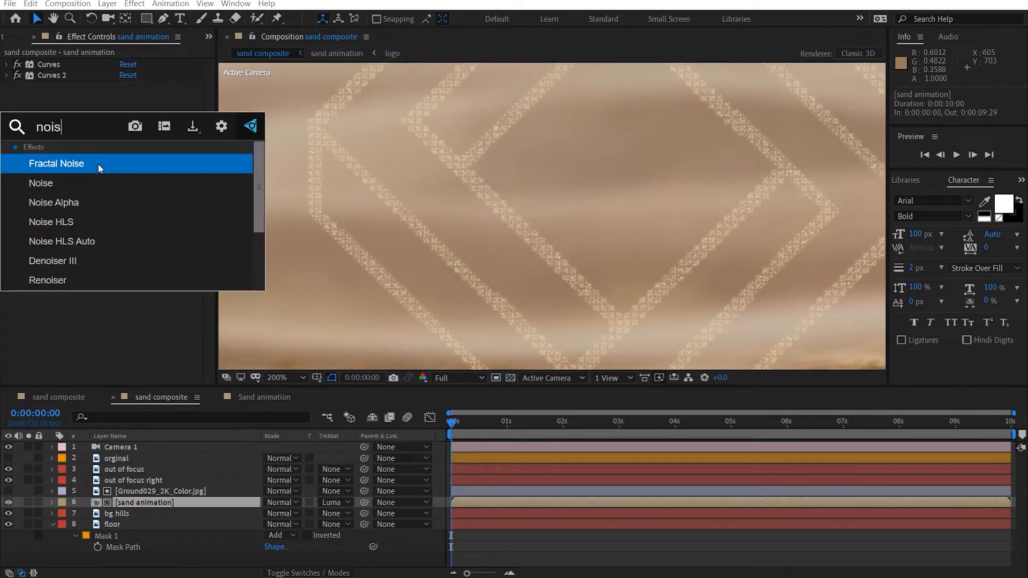
key(Down)
key(Return)
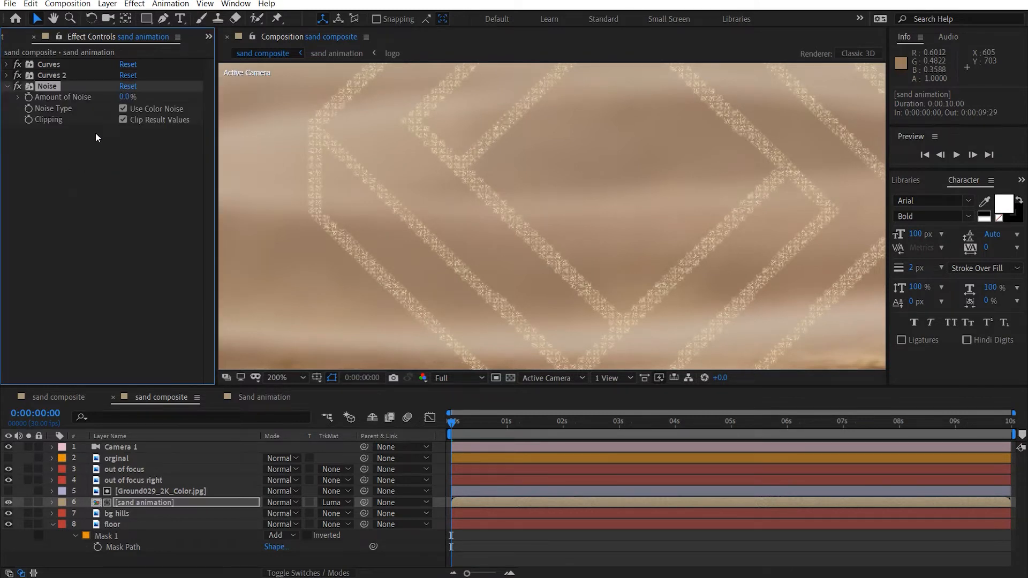
click(122, 98)
click(120, 111)
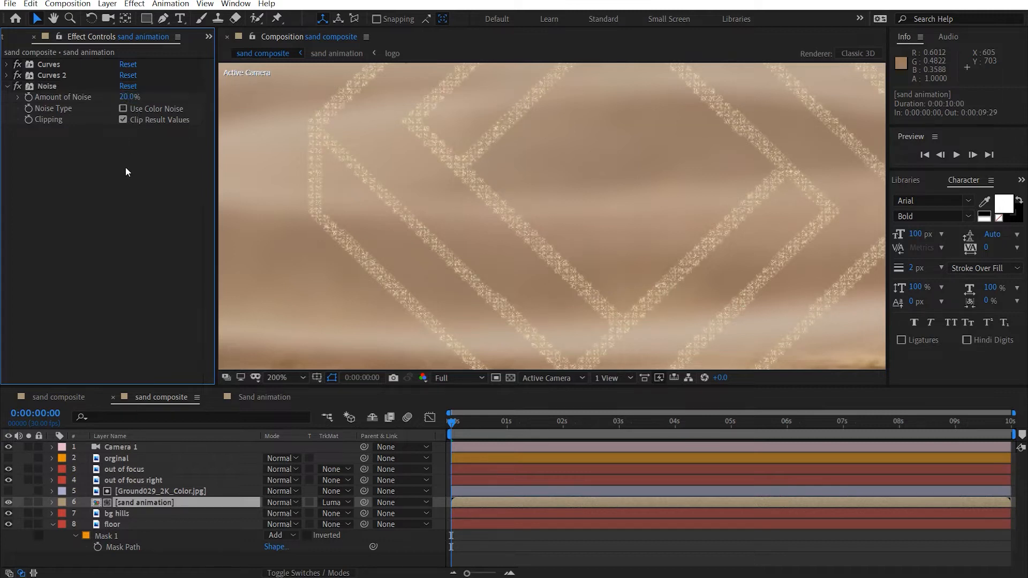
Add an Unsharp Mask effect with default settings to the sand animation layer.
key(ctrl+space)
text(unsh)
key(Return)
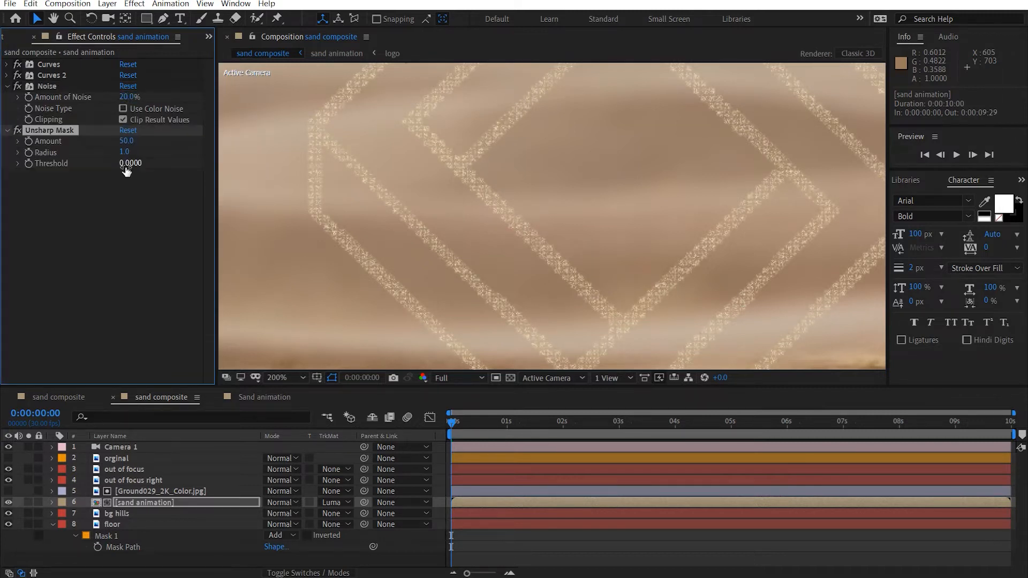
Raise the Alpha and RGB curves further in the sand animation layer's first Curves effect to strengthen and brighten the logo.
scroll(560, 298, up, 2)
drag(438, 245, 460, 227)
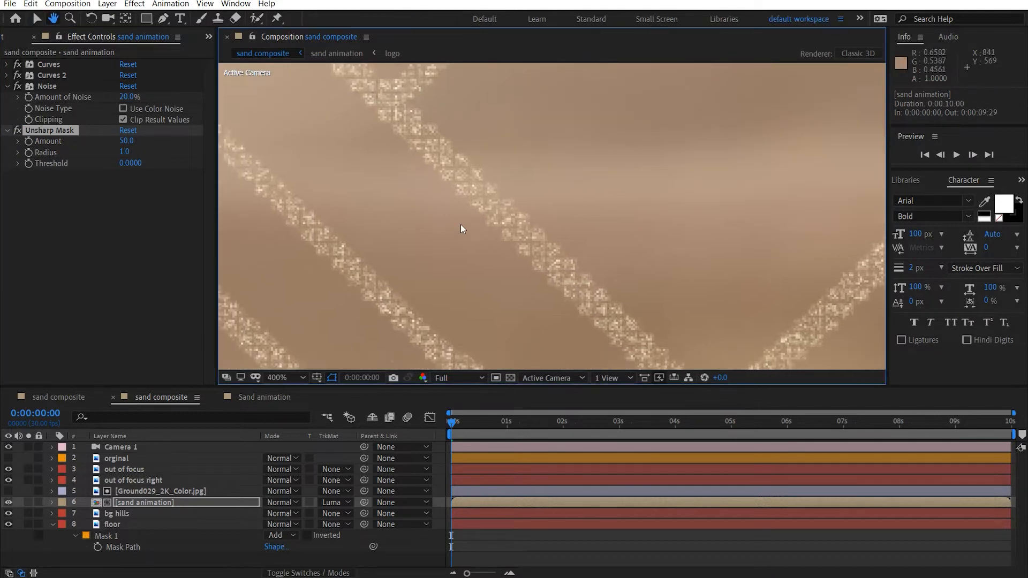
scroll(631, 235, down, 1)
drag(636, 254, 652, 313)
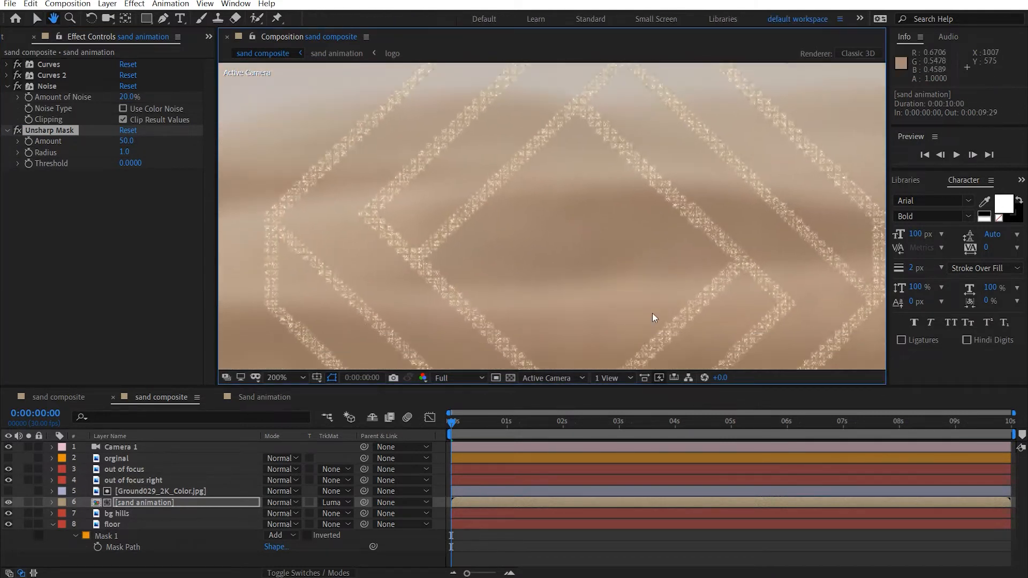
scroll(652, 313, down, 2)
scroll(535, 211, up, 2)
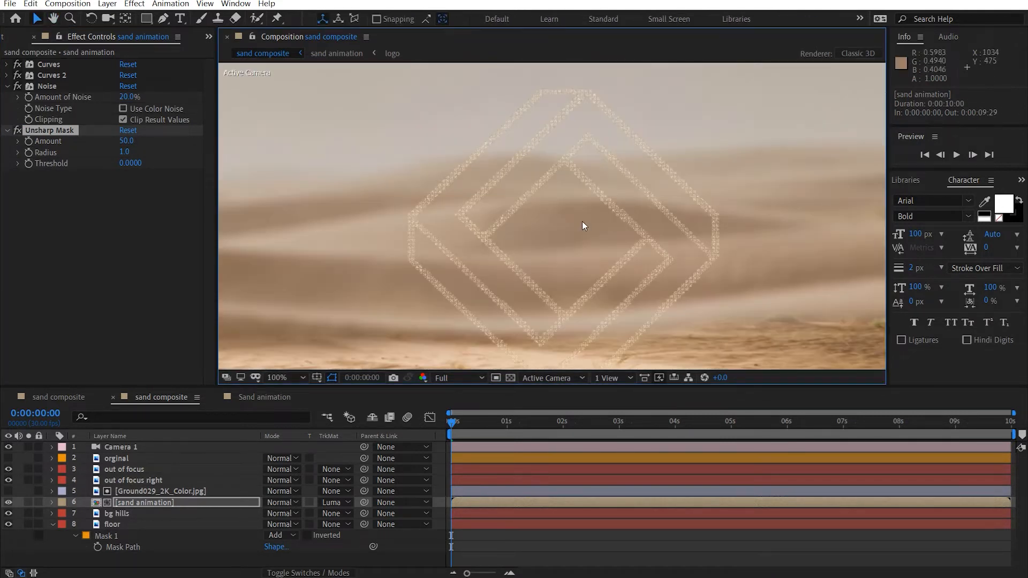
click(8, 65)
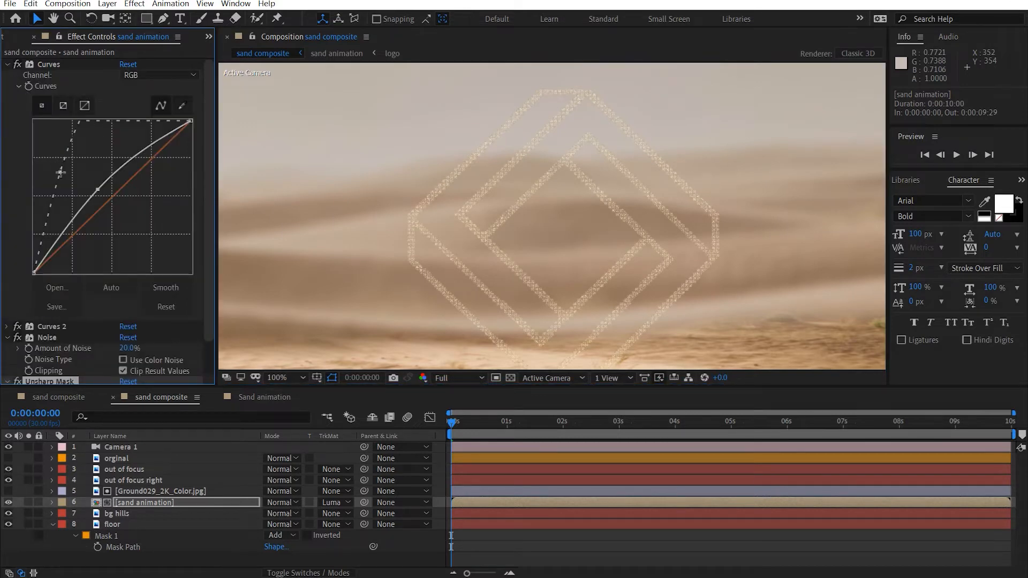
drag(60, 171, 88, 181)
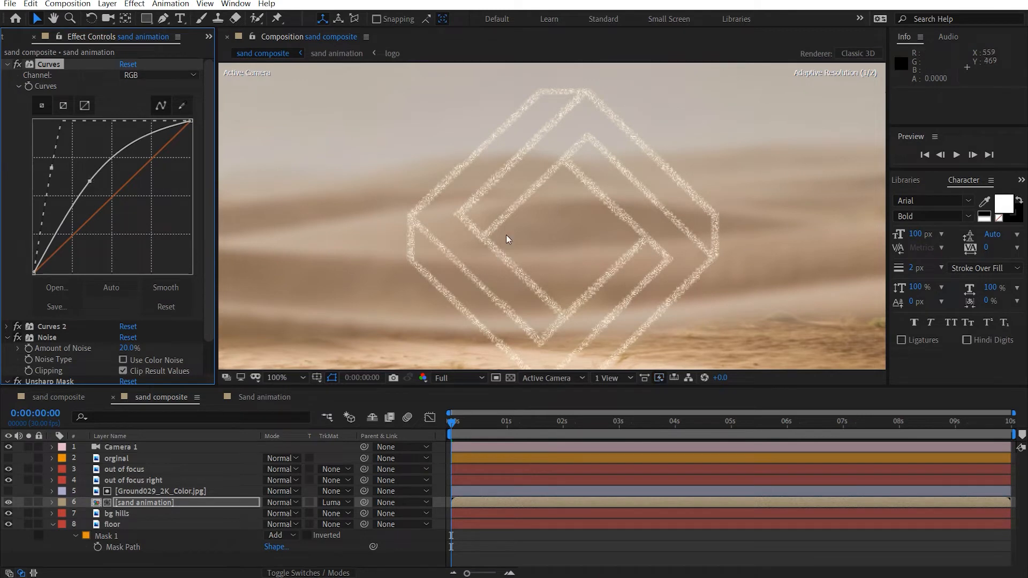
drag(558, 248, 519, 184)
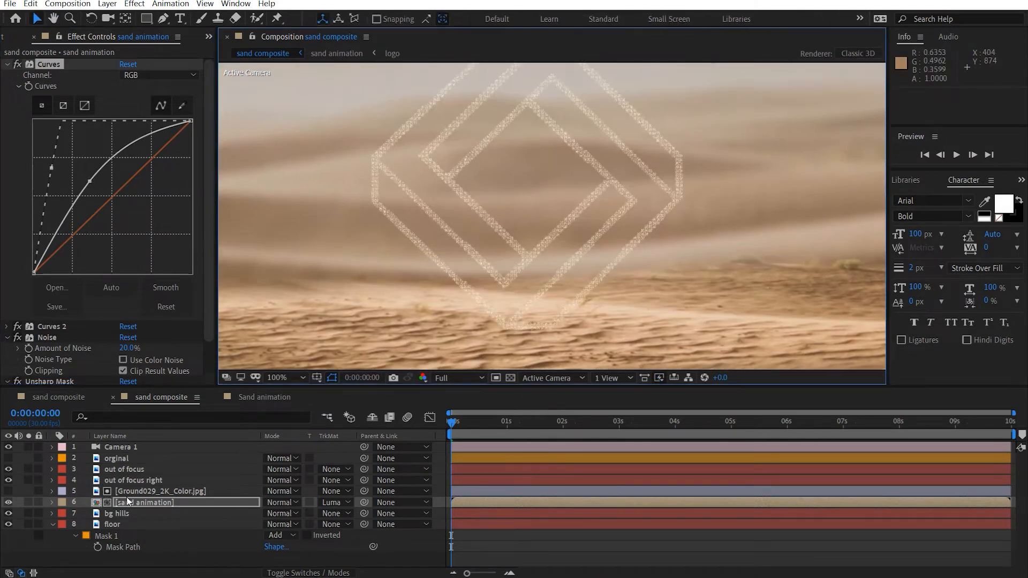
Add an Inner Shadow layer style to the sand animation layer.
click(148, 501)
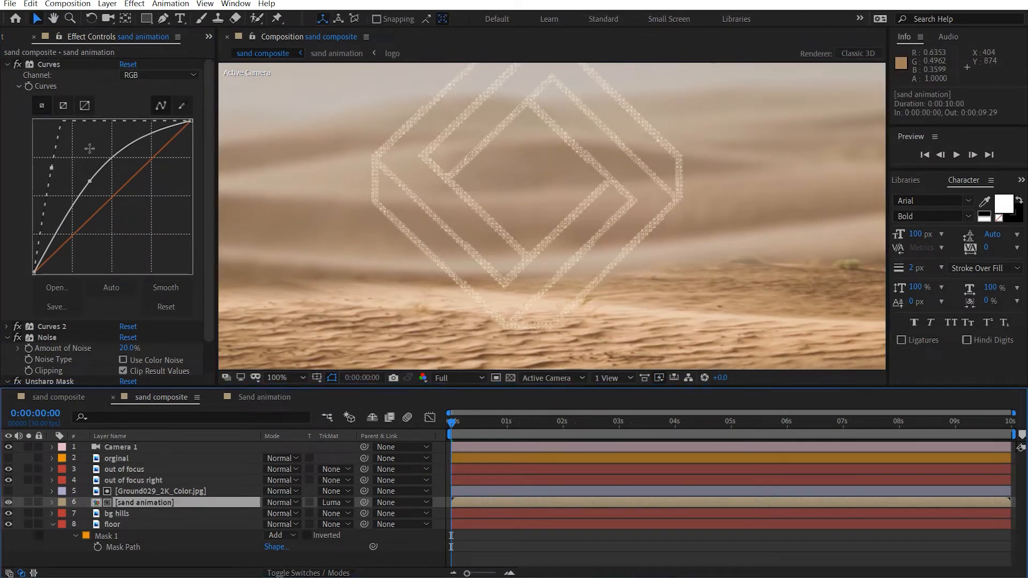
click(107, 5)
mouse_move(136, 163)
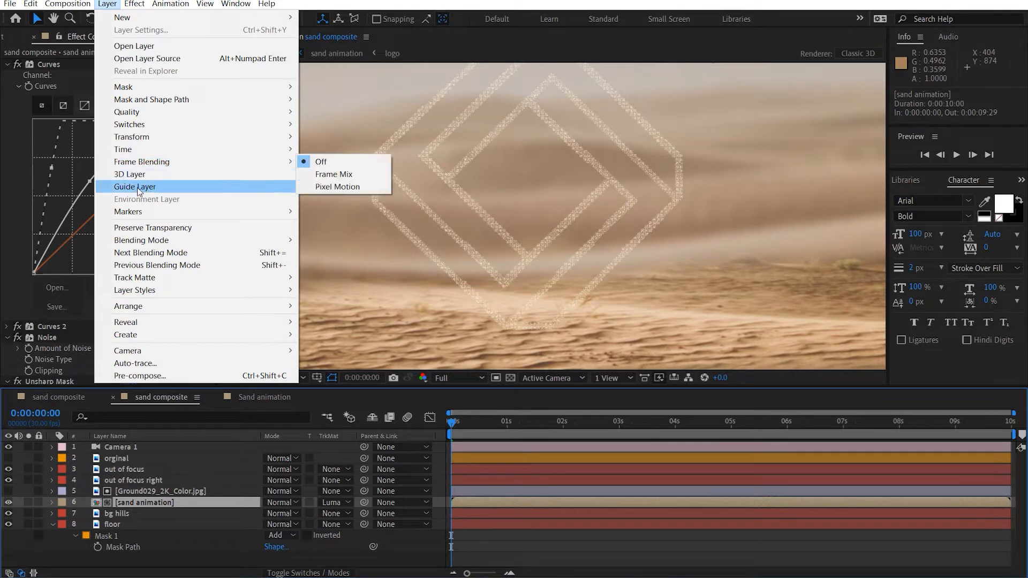
mouse_move(175, 291)
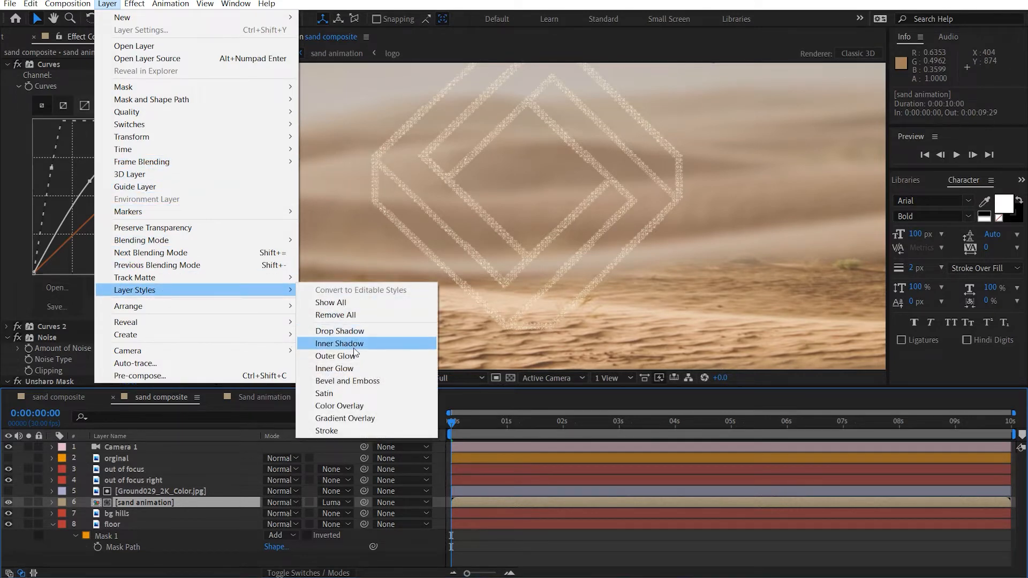
click(352, 344)
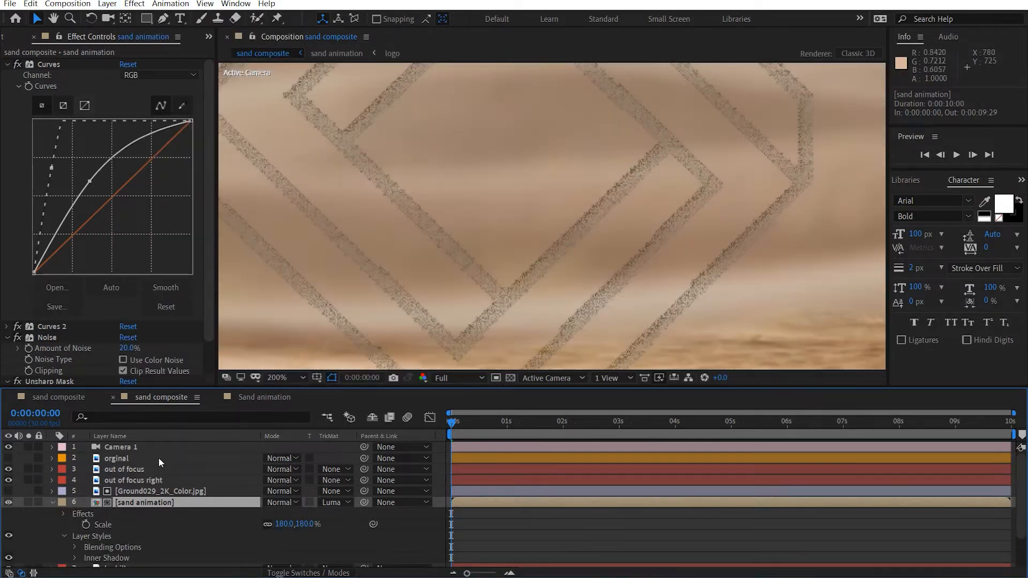
Set the blend mode of the sand animation layer's inner shadow to Normal.
click(75, 558)
scroll(164, 539, down, 4)
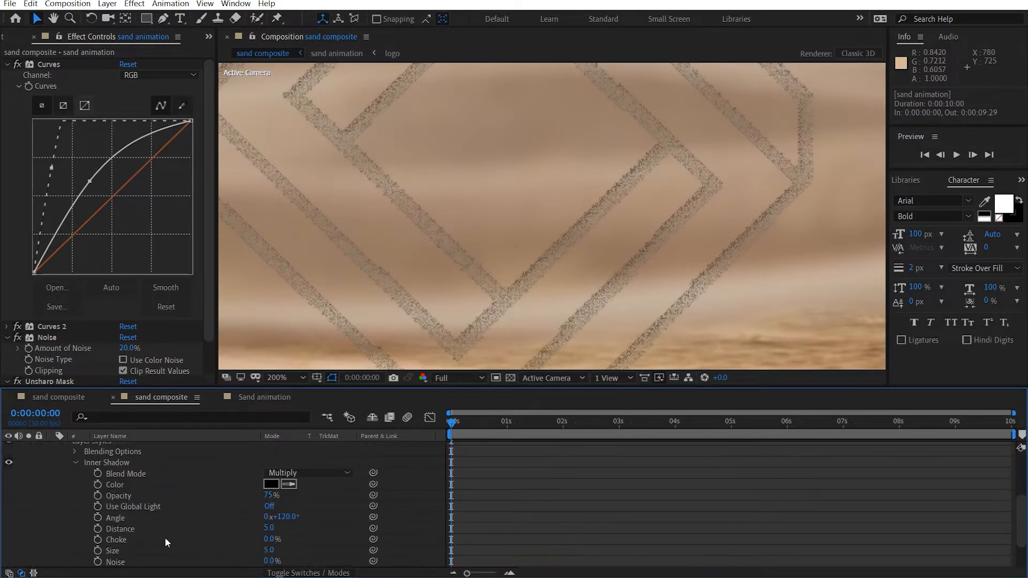
scroll(267, 490, up, 1)
click(303, 471)
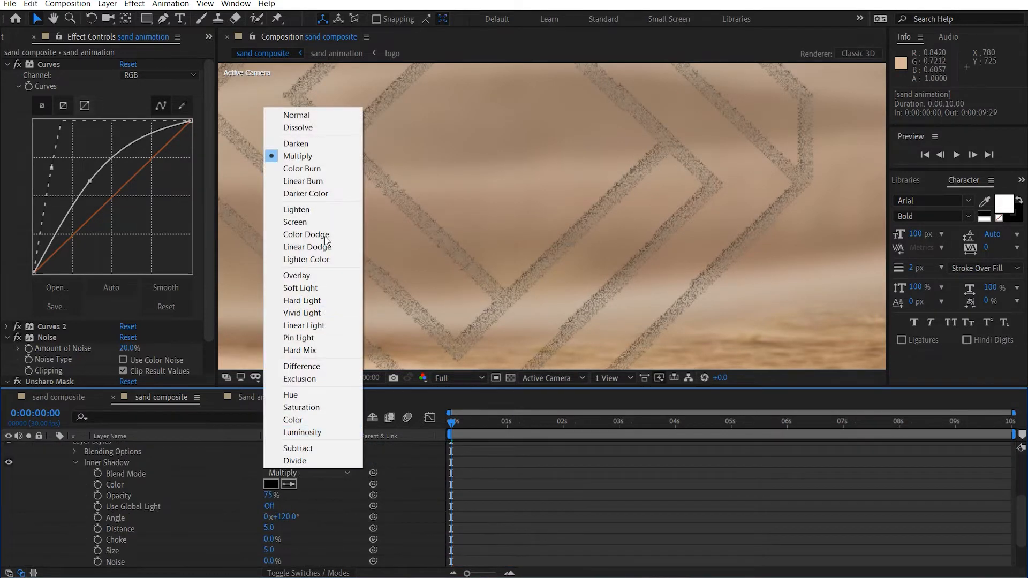
click(289, 111)
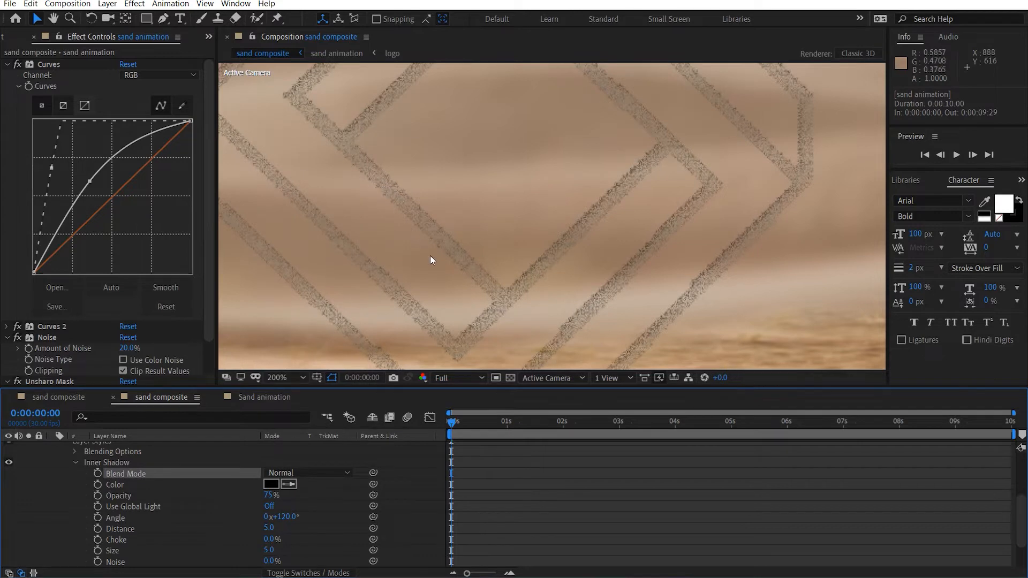
Set the inner shadow's opacity to 65%.
scroll(431, 258, down, 2)
drag(307, 244, 338, 237)
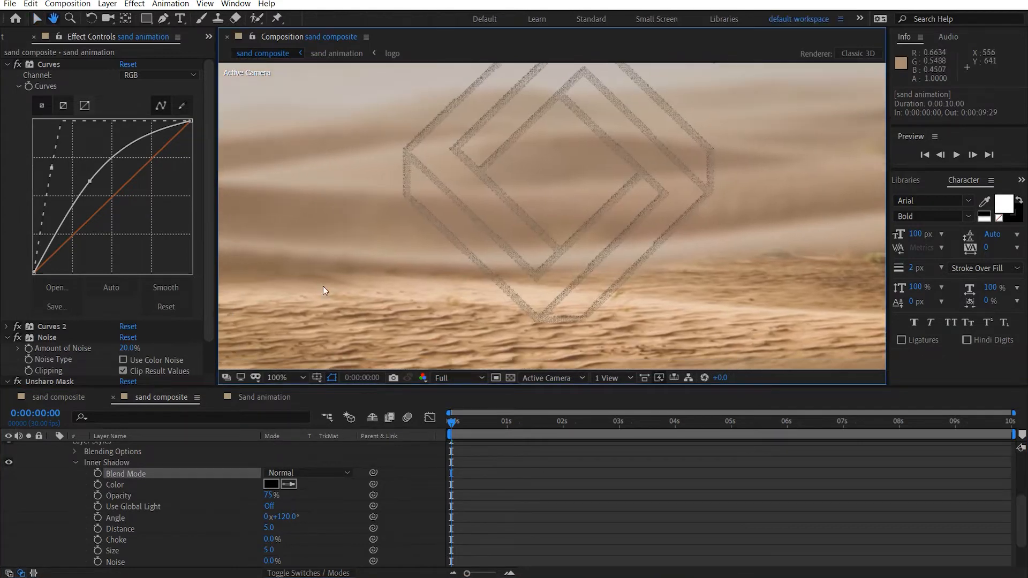
click(268, 496)
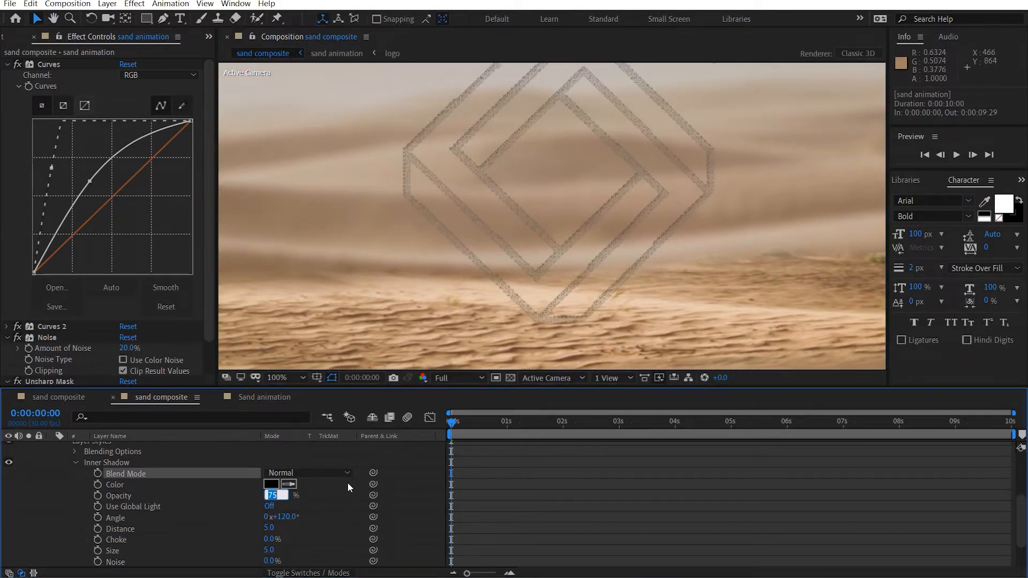
text(65)
key(Return)
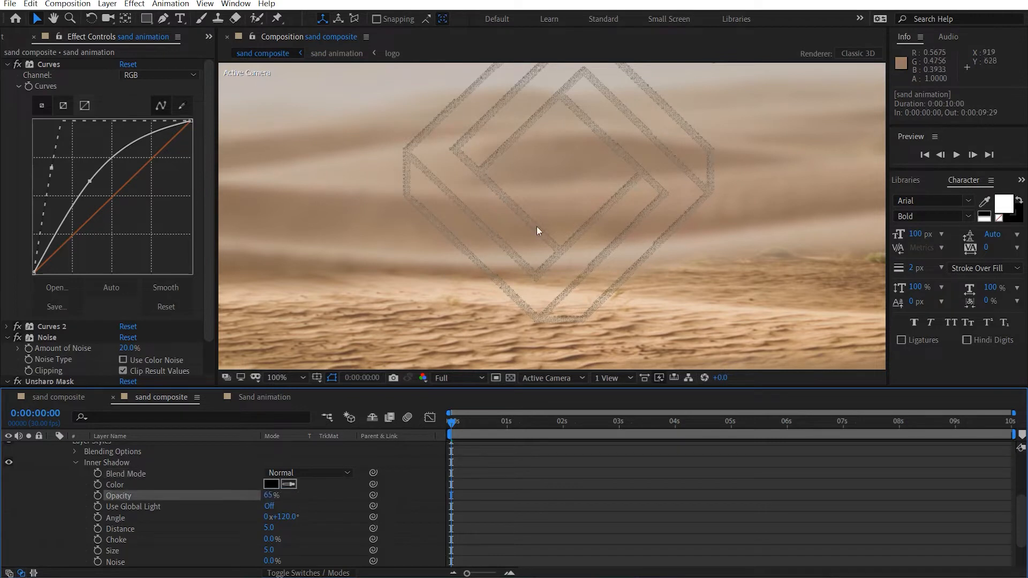
Set the inner shadow's distance to 4 and collapse the sand animation layer's properties.
scroll(493, 265, up, 2)
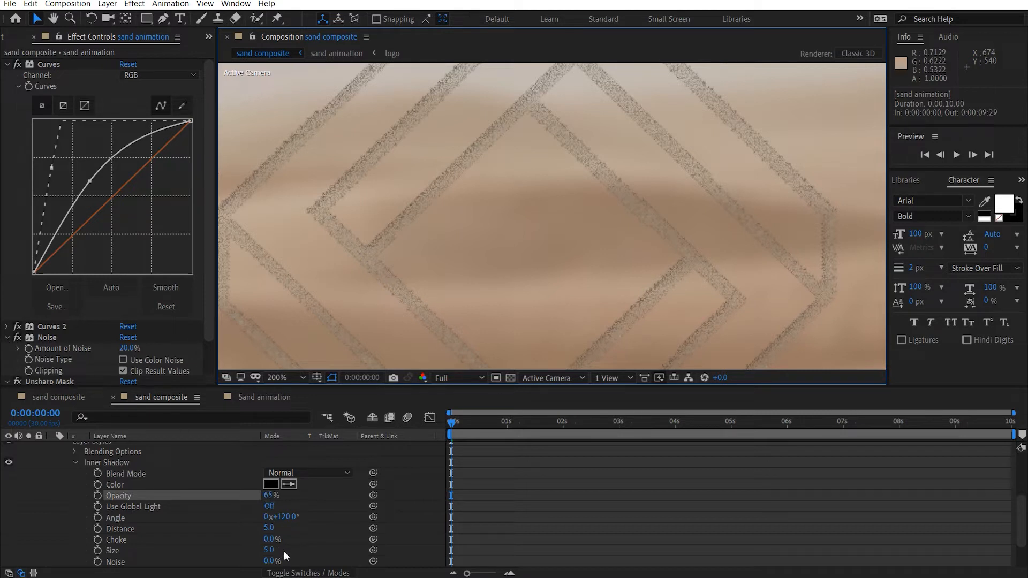
click(268, 528)
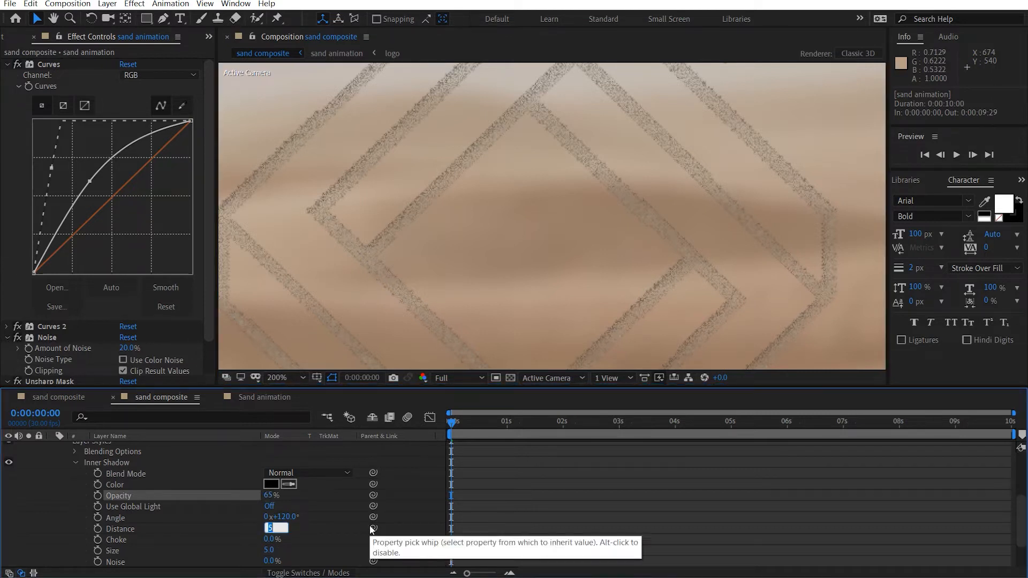
key(Return)
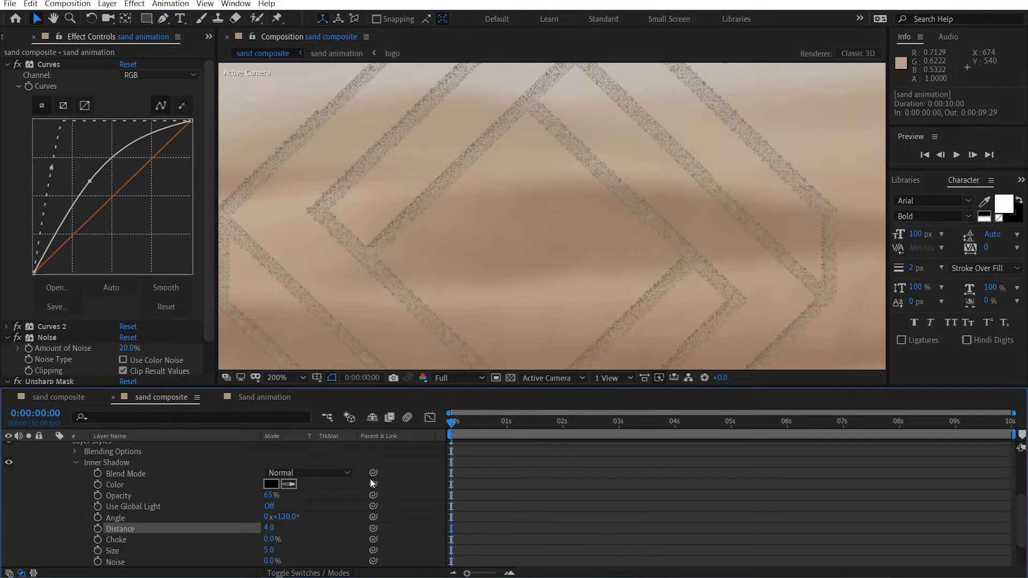
scroll(127, 505, up, 4)
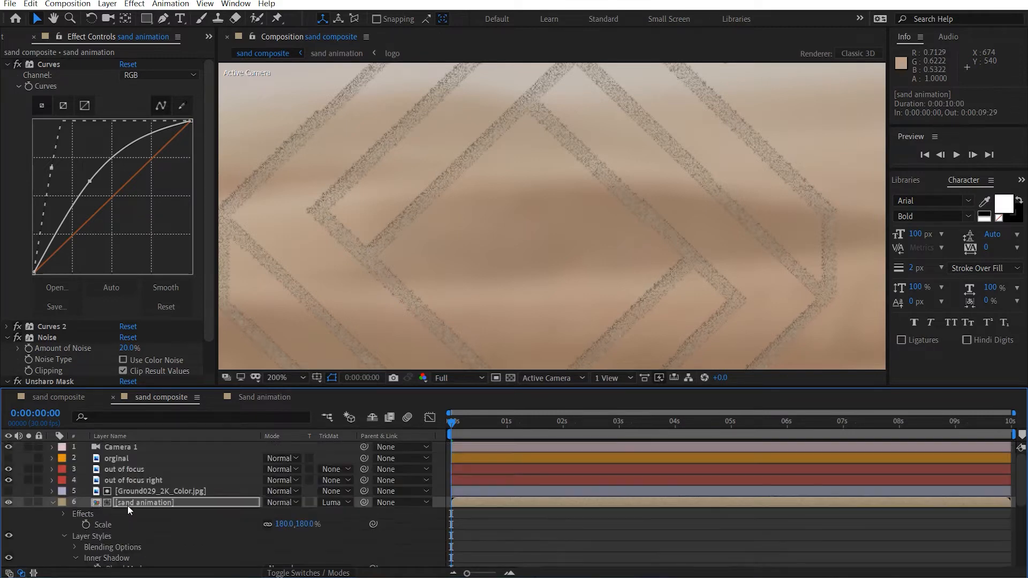
click(51, 502)
Duplicate the sand animation layer and place the copy above the Ground029_2K_Color.jpg layer.
scroll(615, 259, down, 2)
key(space)
drag(601, 254, 606, 236)
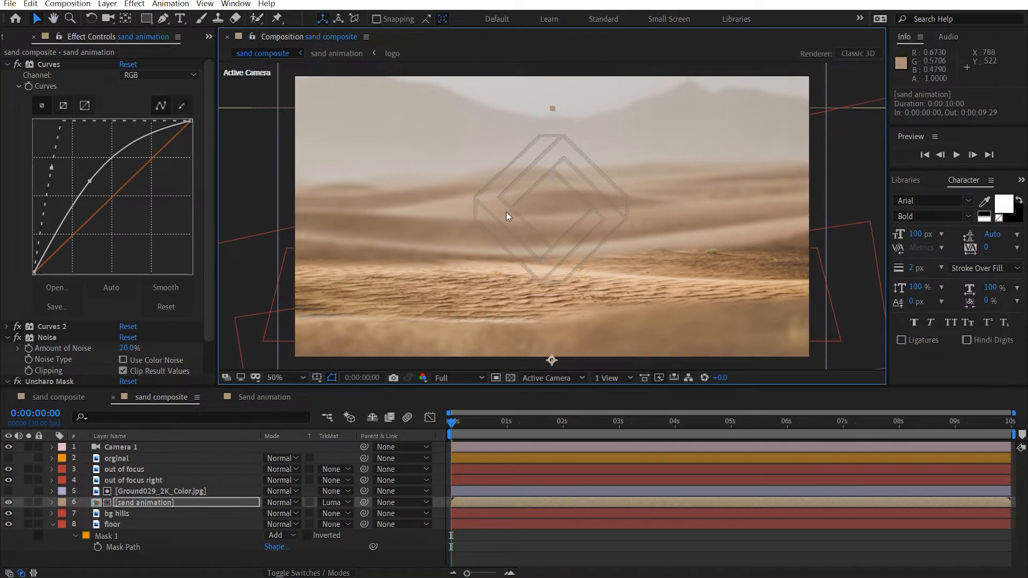
scroll(509, 214, up, 2)
scroll(503, 209, down, 1)
click(153, 507)
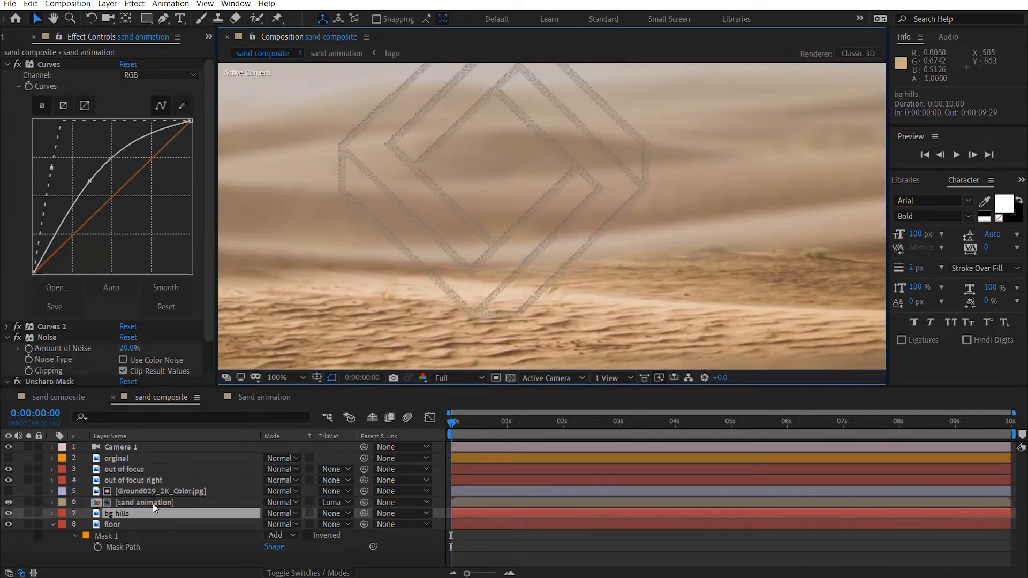
click(153, 503)
key(ctrl+d)
key(ctrl+bracketright)
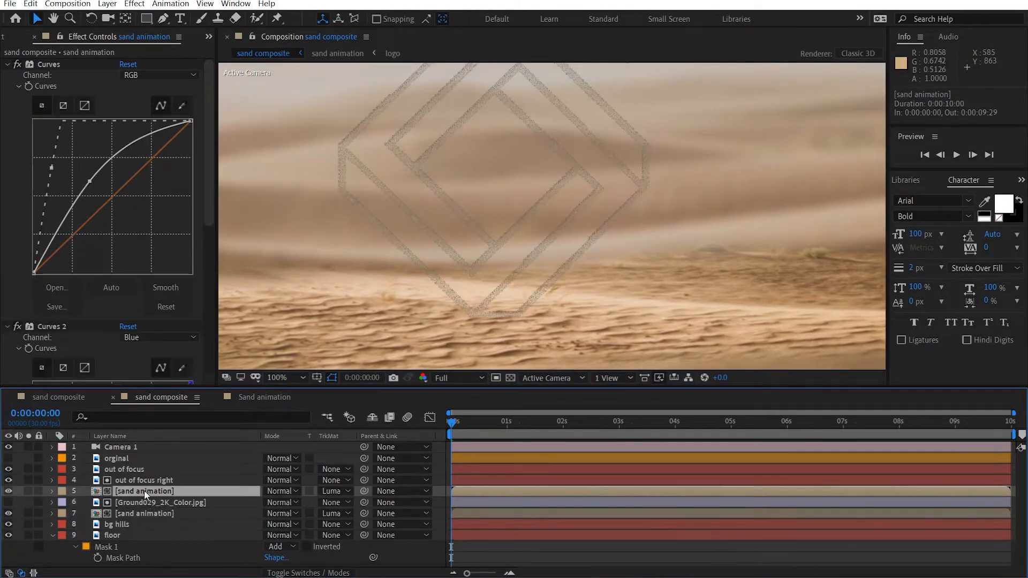
Remove the track matte from the duplicated sand animation layer and collapse its Curves and Noise effects.
click(333, 491)
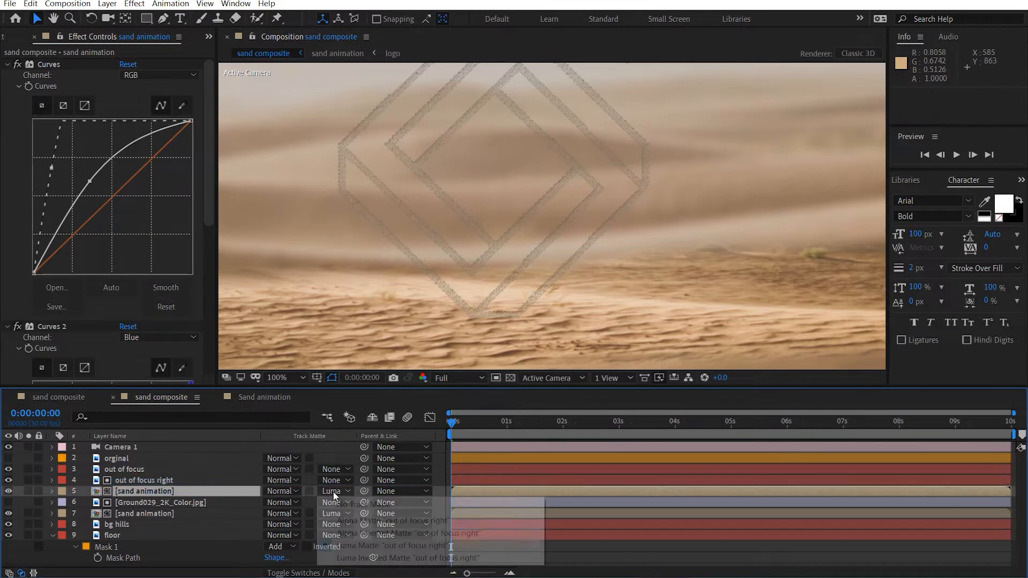
click(384, 504)
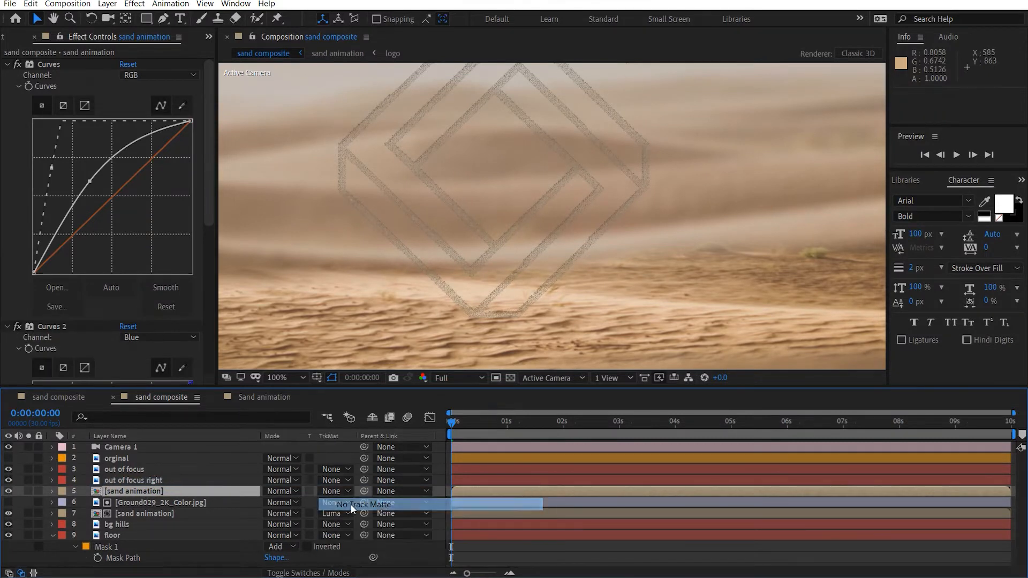
click(7, 65)
click(7, 65)
click(7, 65)
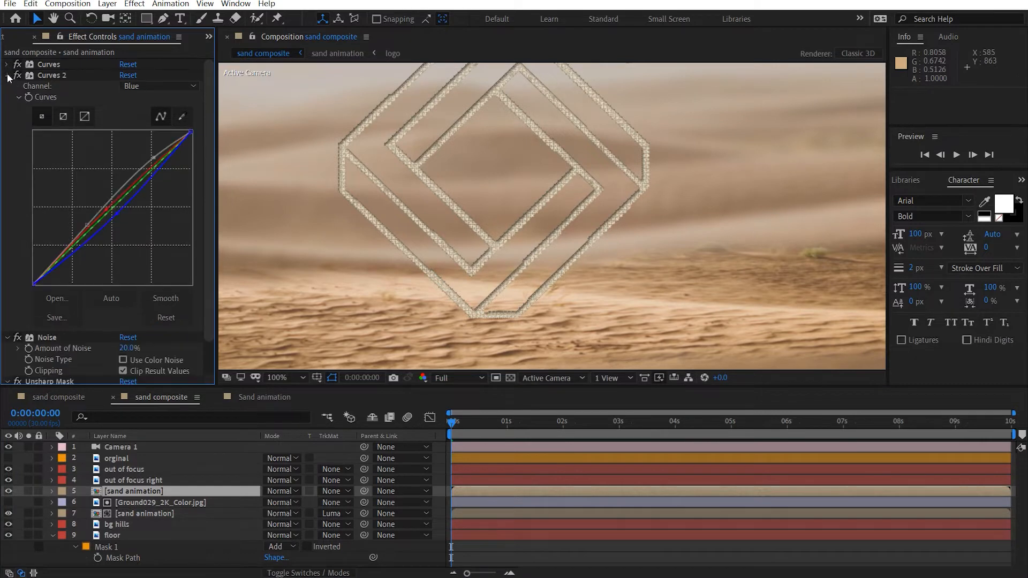
click(8, 75)
click(7, 86)
Add a Tint effect to the duplicated sand animation layer and map white to black.
key(ctrl+space)
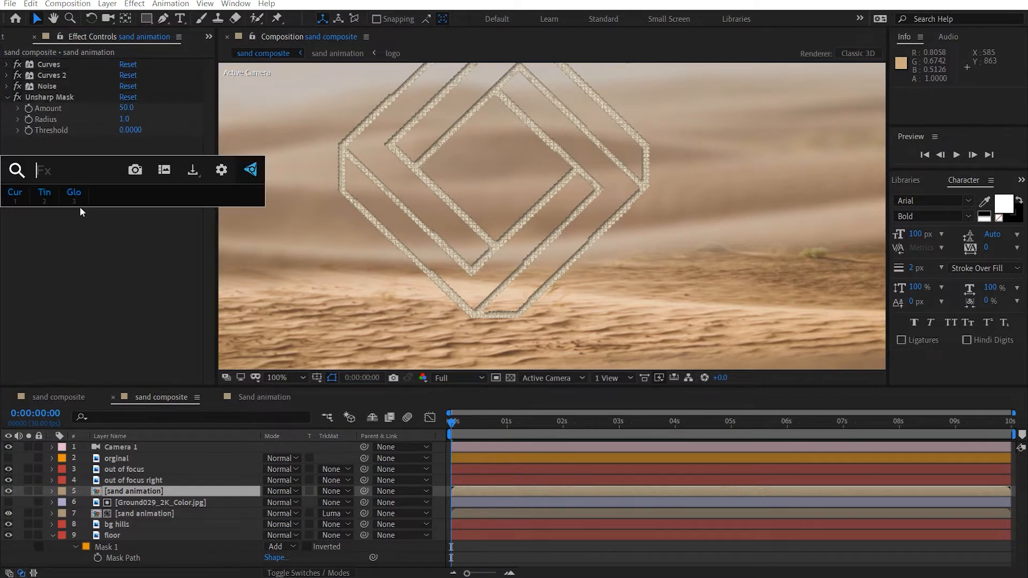
key(2)
click(123, 163)
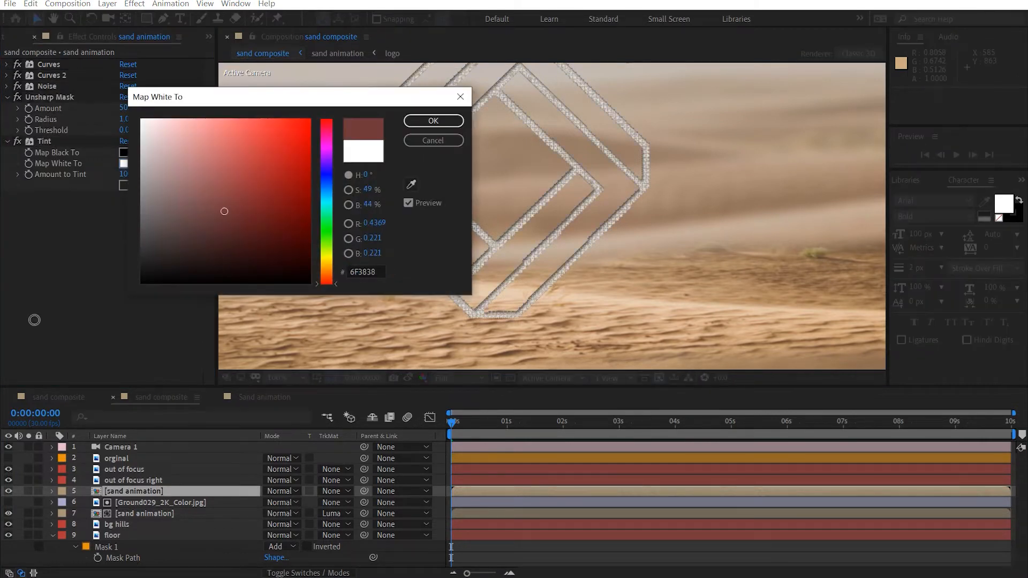
drag(34, 319, 34, 320)
click(432, 121)
Add a Fast Box Blur to the duplicated layer with a blur radius of 5 and Repeat Edge Pixels enabled.
click(109, 260)
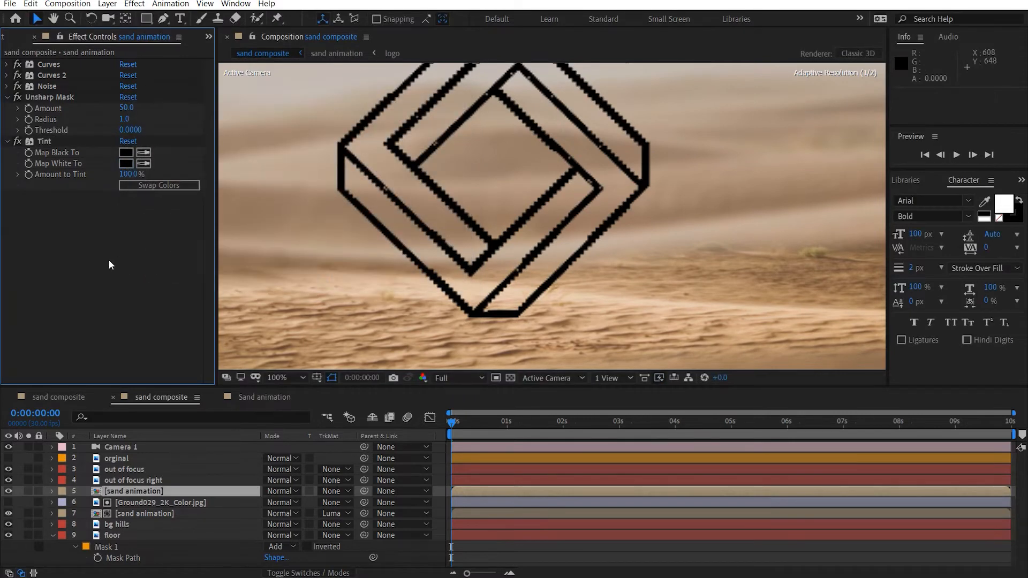
key(ctrl+space)
text(fas)
click(108, 259)
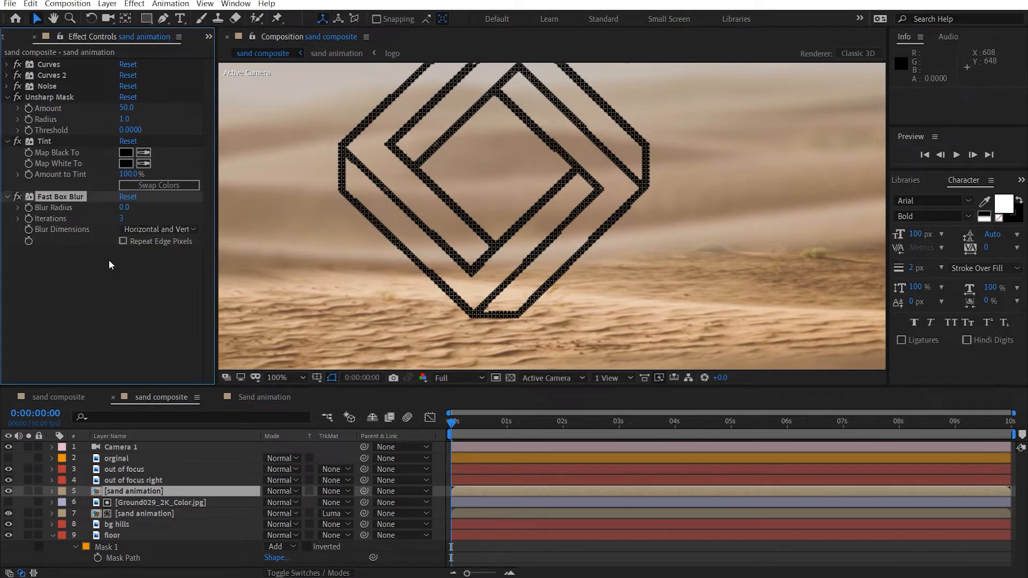
click(125, 208)
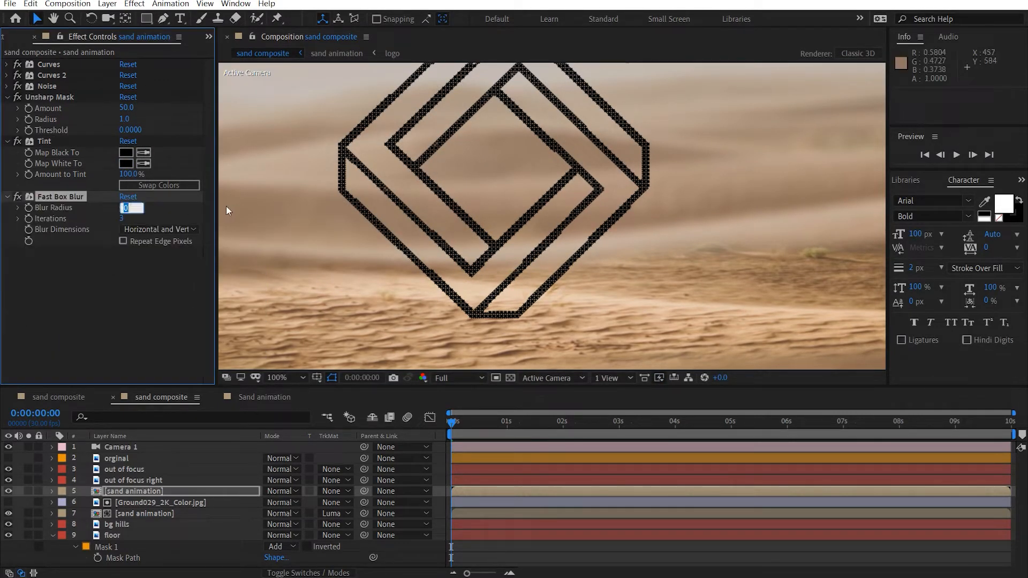
text(5)
key(Return)
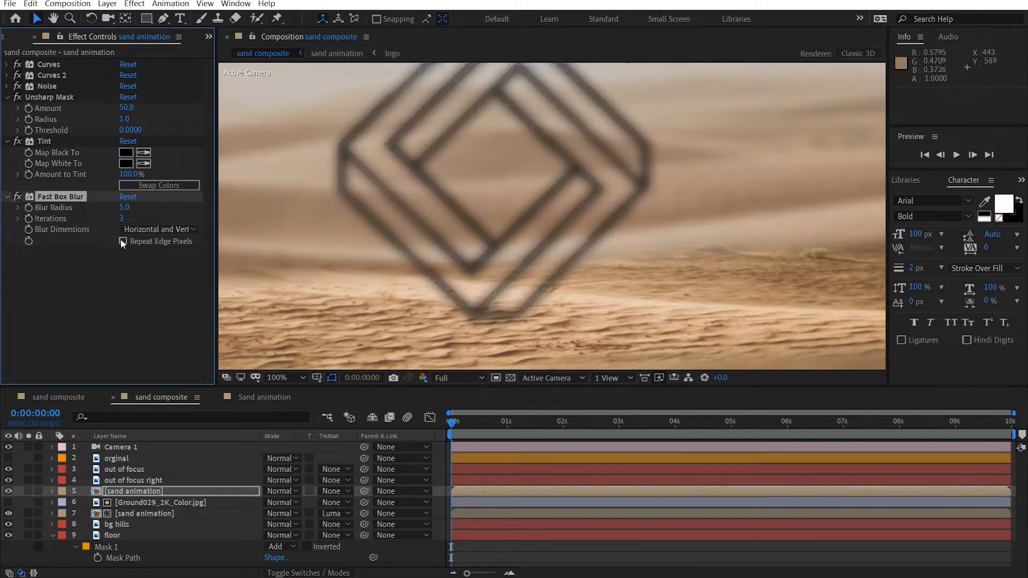
Make the blurred sand animation copy a 3D layer and lay it flat with an X orientation of 270°.
click(337, 572)
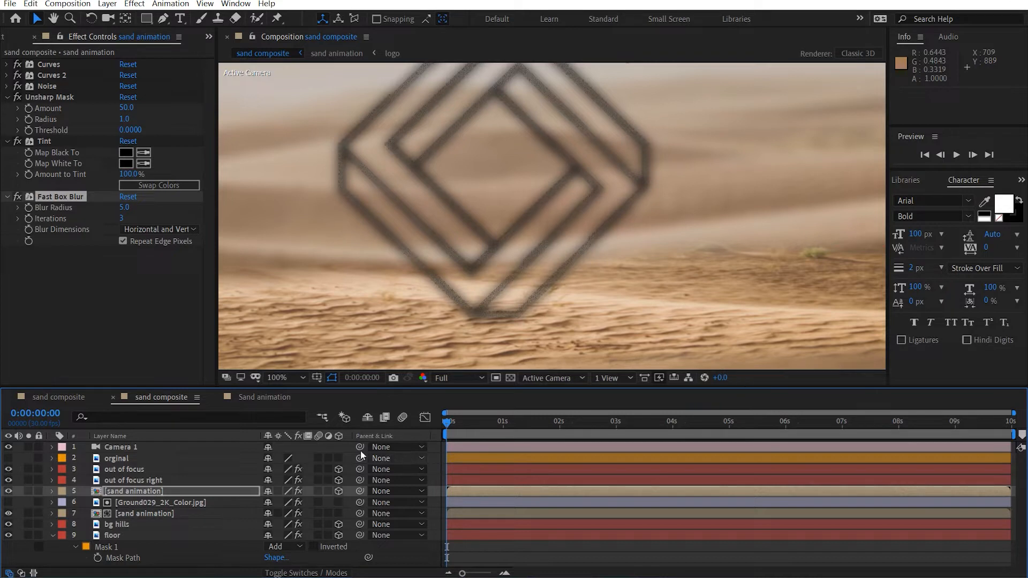
key(w)
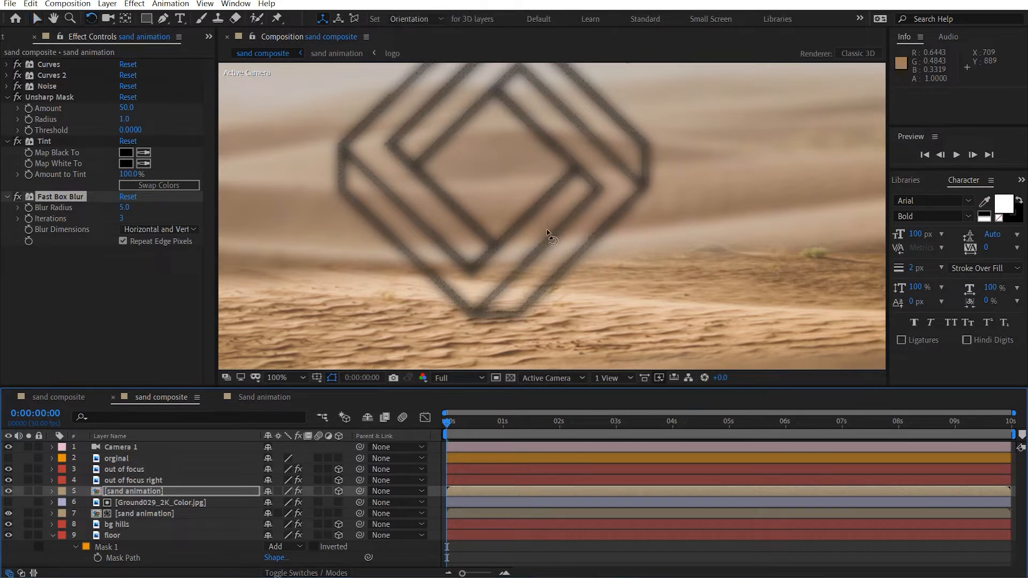
scroll(551, 233, down, 2)
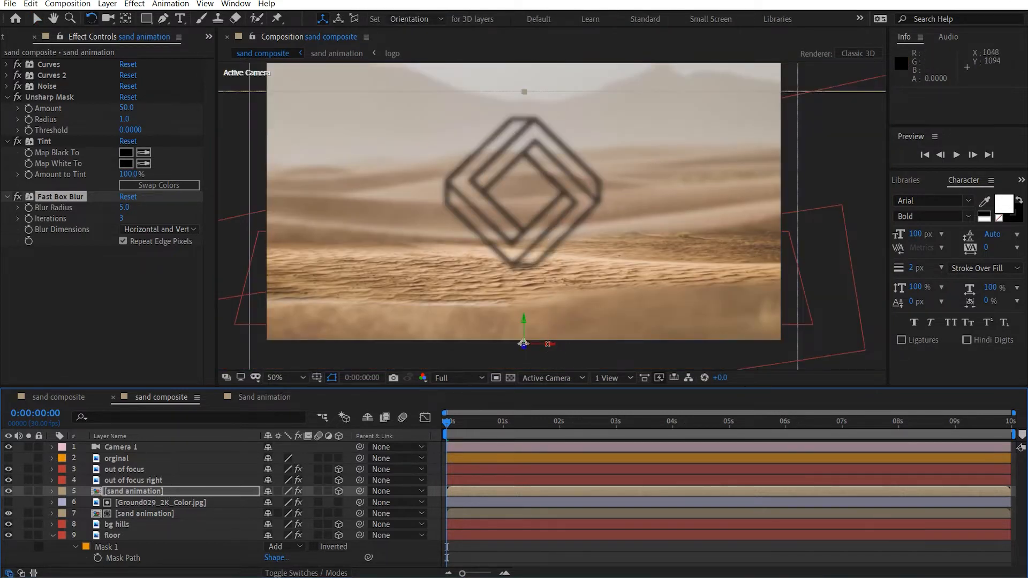
drag(550, 347, 552, 320)
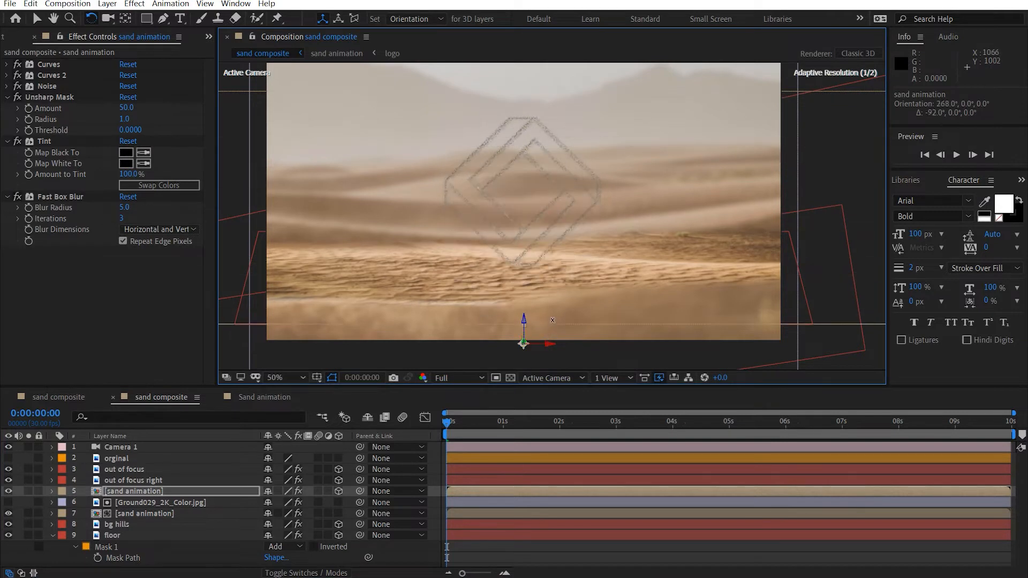
key(r)
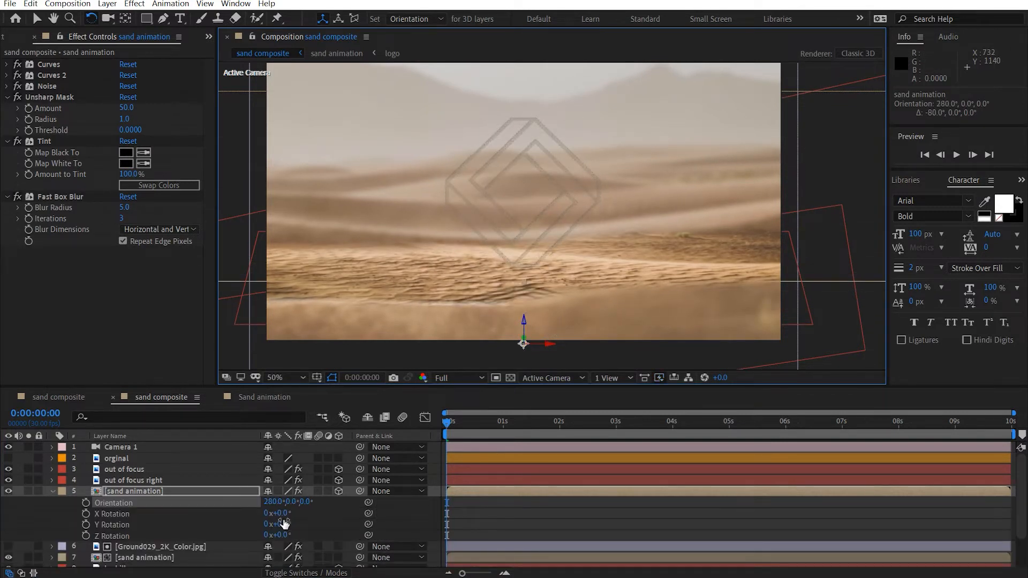
click(274, 501)
text(270)
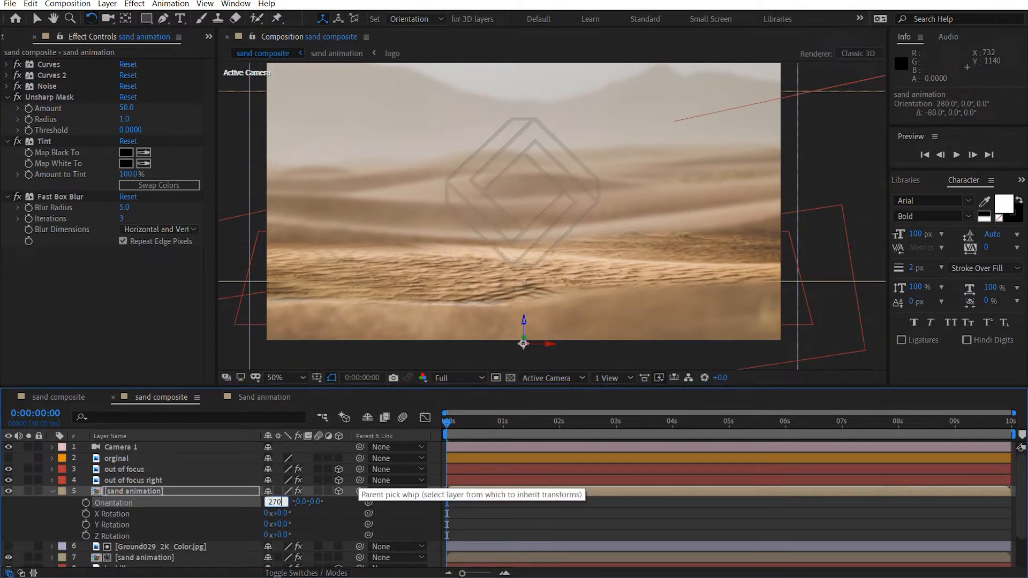
key(Return)
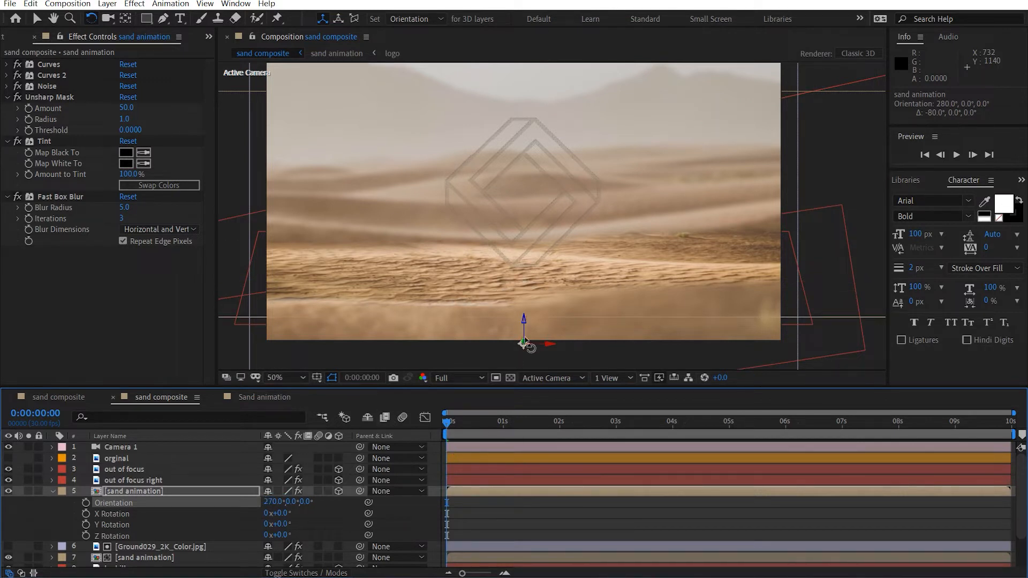
Raise the flattened shadow layer towards the logo's base, to a Y position of about 864.
key(v)
click(525, 311)
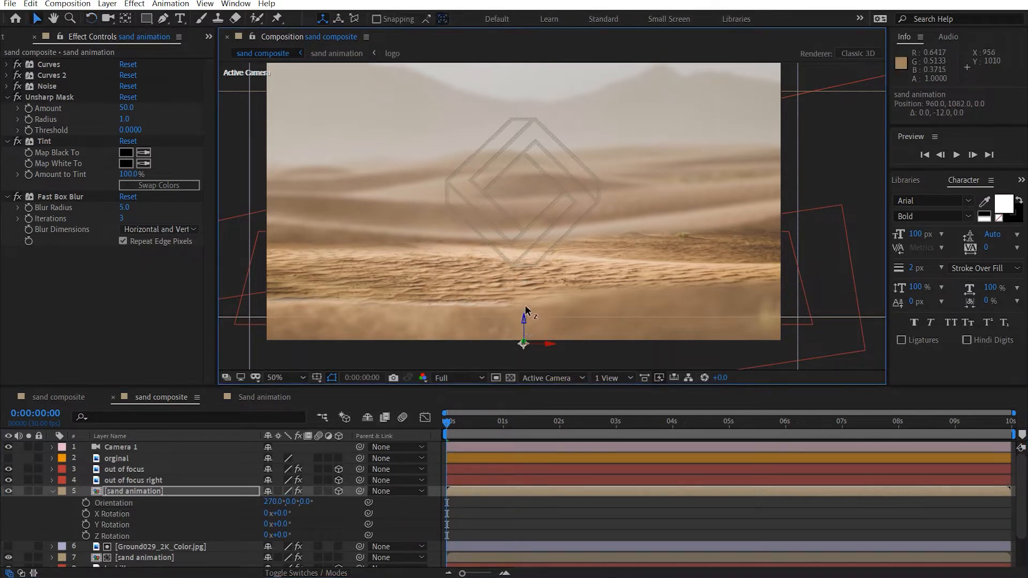
drag(525, 311, 535, 265)
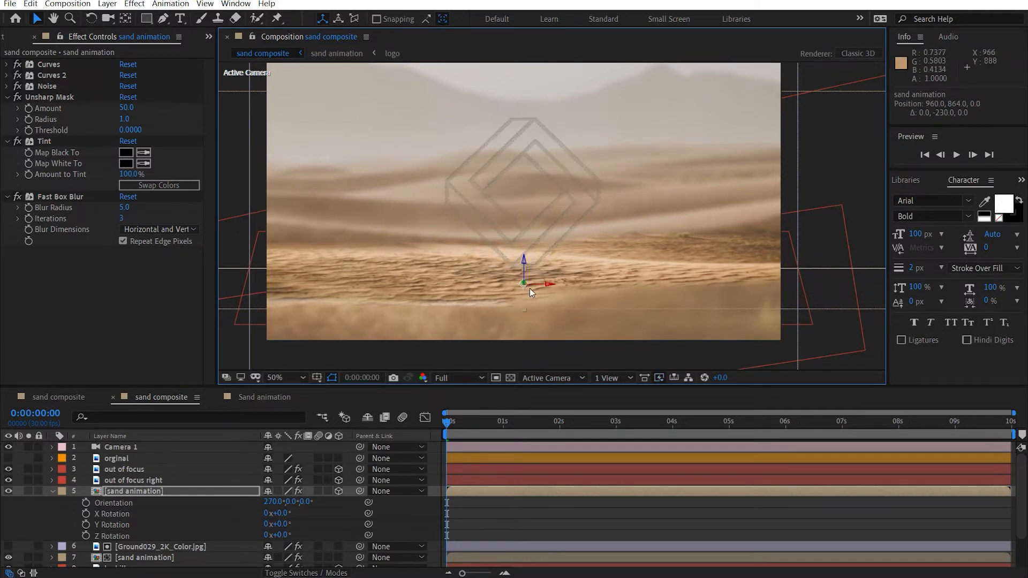
Scale the flattened sand animation shadow layer uniformly to 190%.
click(542, 428)
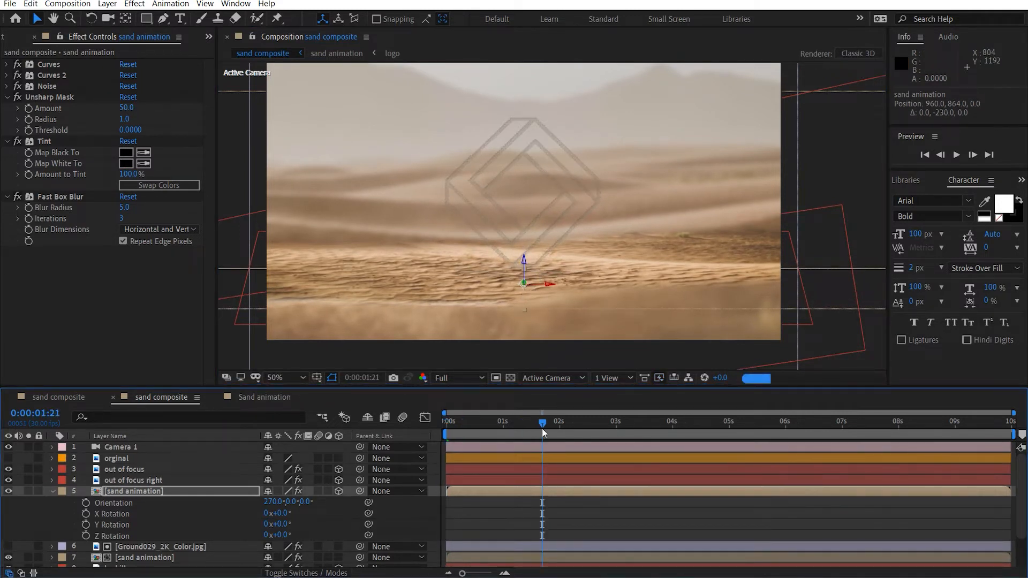
click(595, 434)
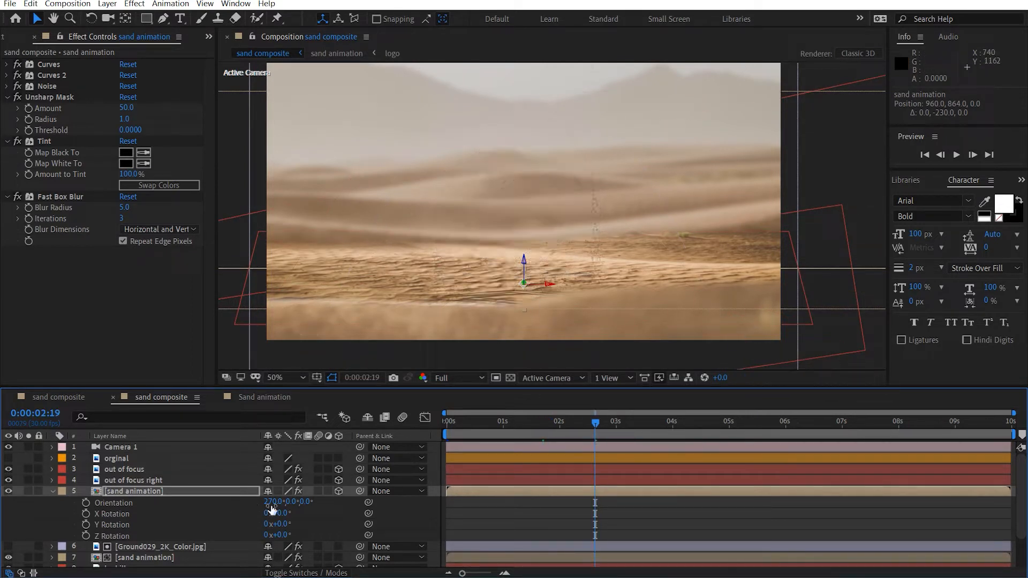
click(223, 490)
key(s)
click(287, 502)
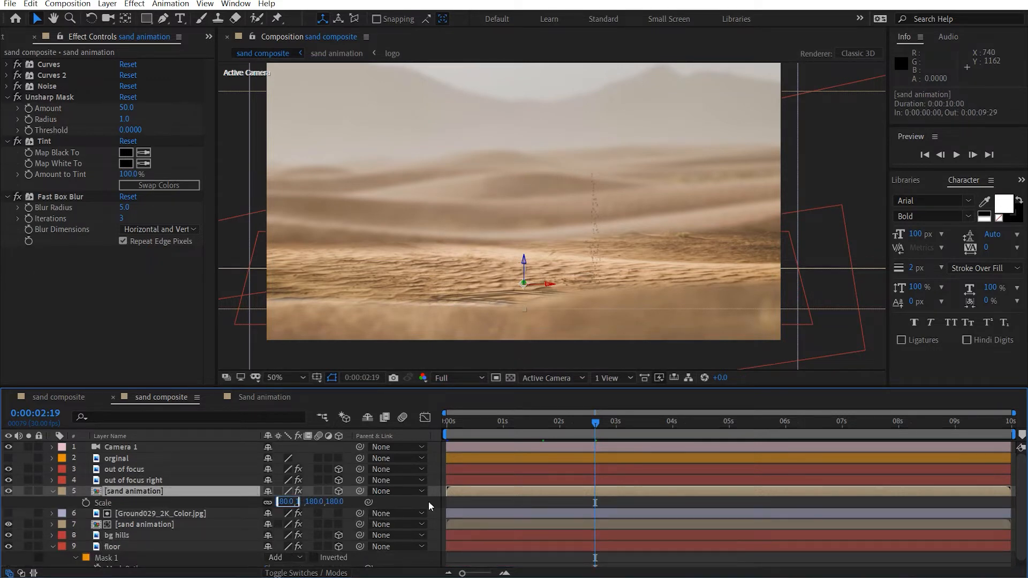
text(200)
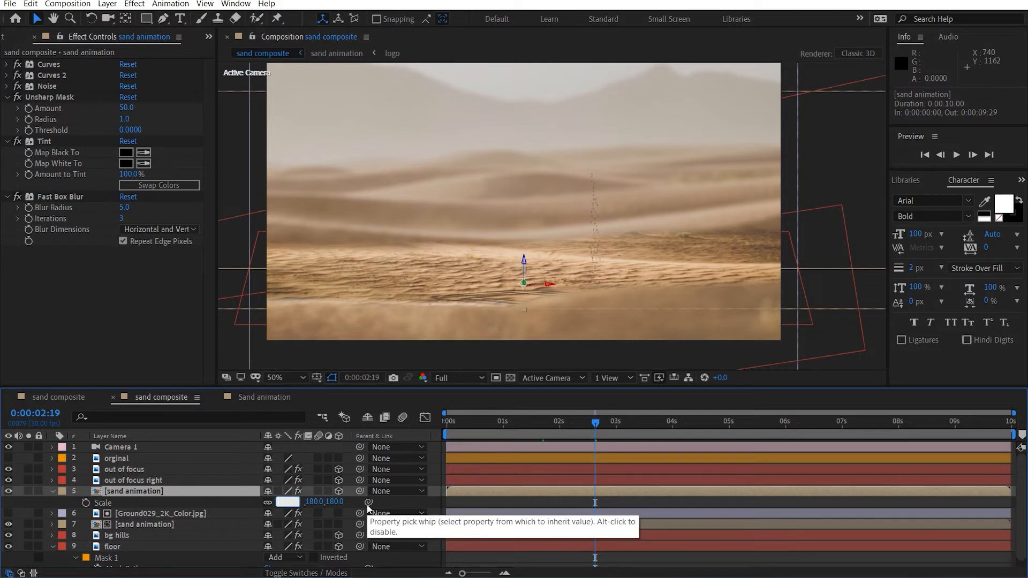
key(Return)
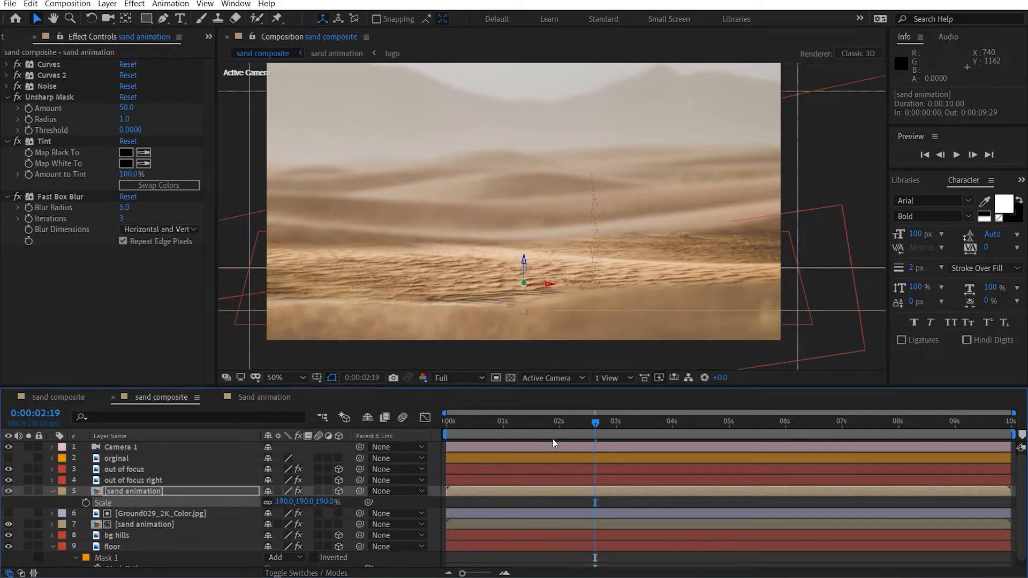
Reposition the shadow layer under the logo's base at 0:00:01:12, to a position of about 936, 852, -577.4.
click(524, 423)
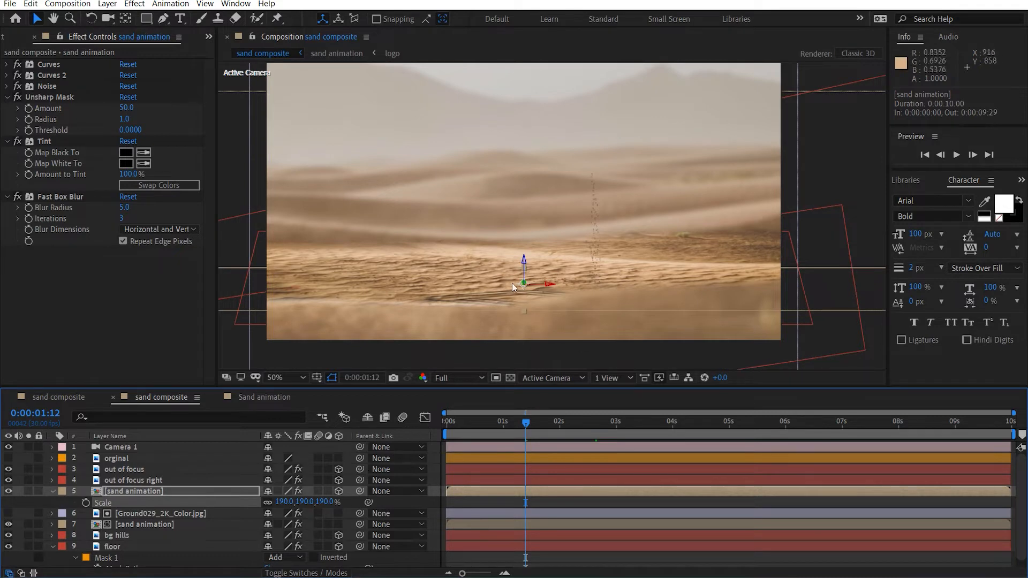
key(space)
drag(496, 277, 475, 254)
scroll(474, 254, up, 2)
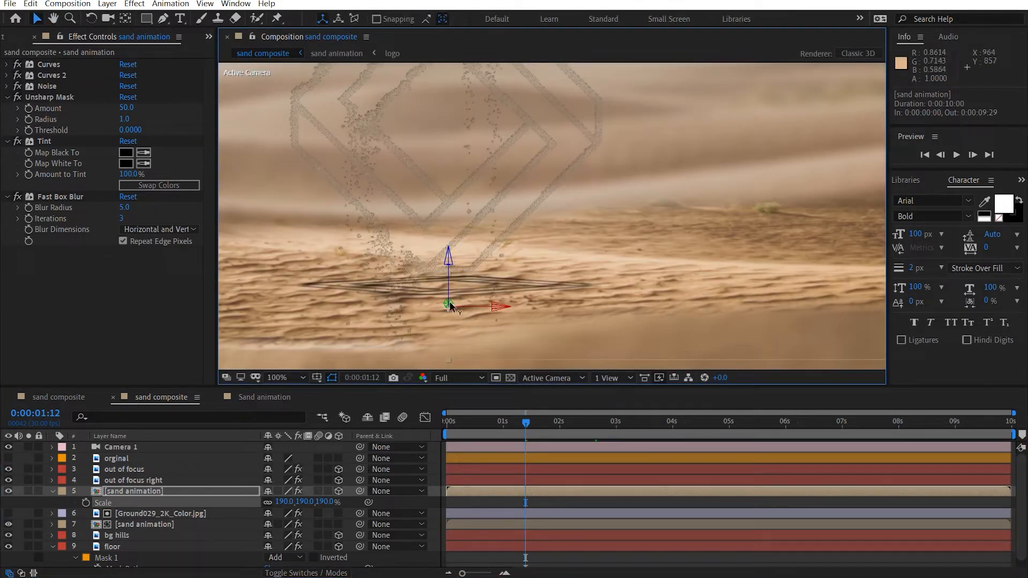
drag(451, 302, 385, 493)
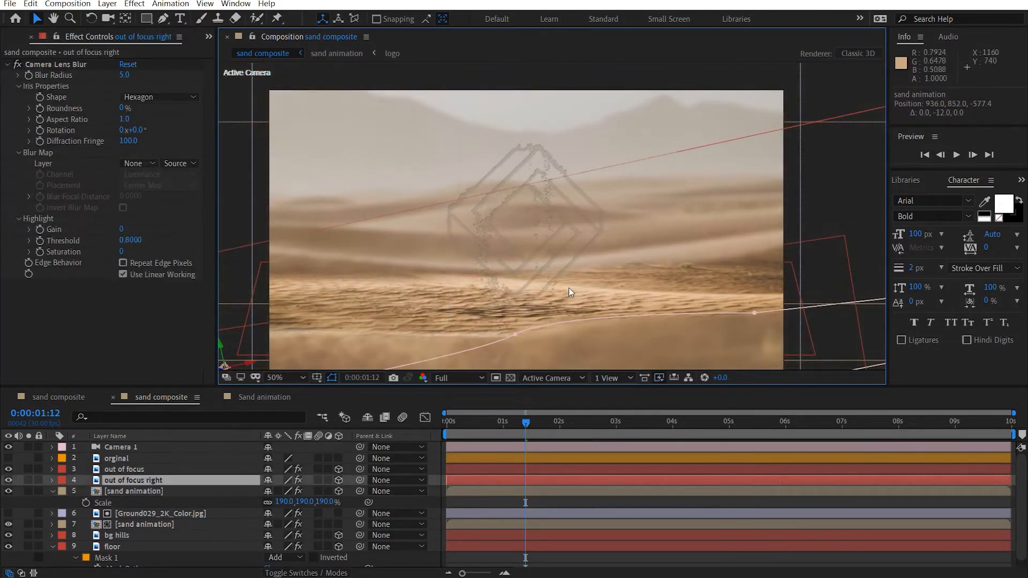
Create a white 1920 x 1080 solid named dust and place it directly below the Camera 1 layer.
click(53, 491)
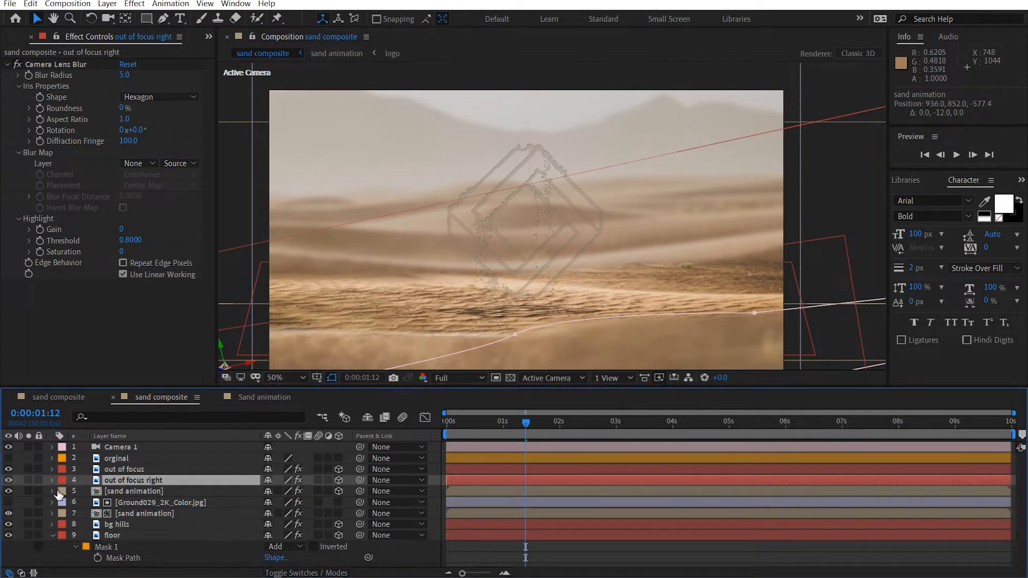
click(53, 536)
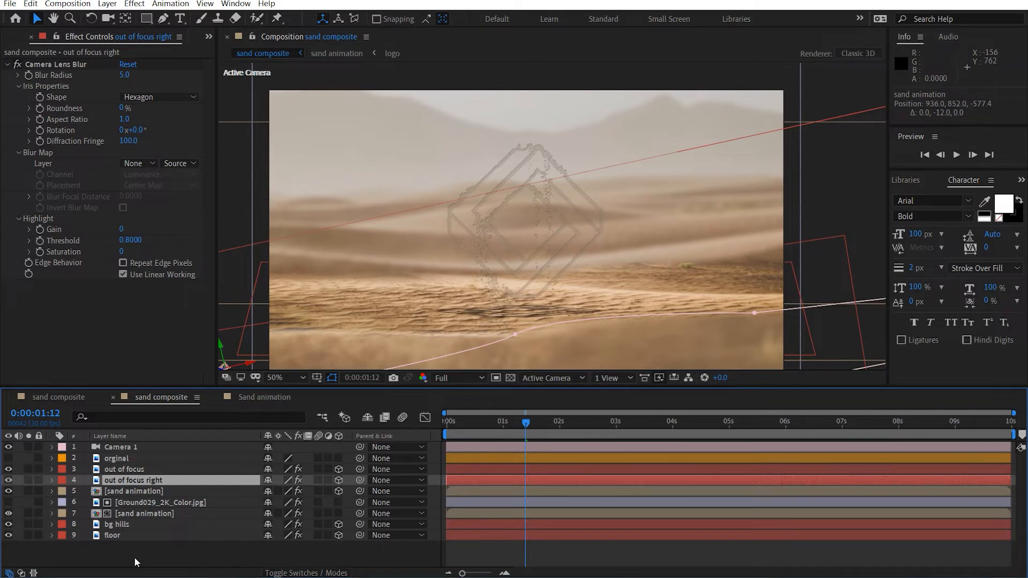
key(ctrl+y)
text(dust)
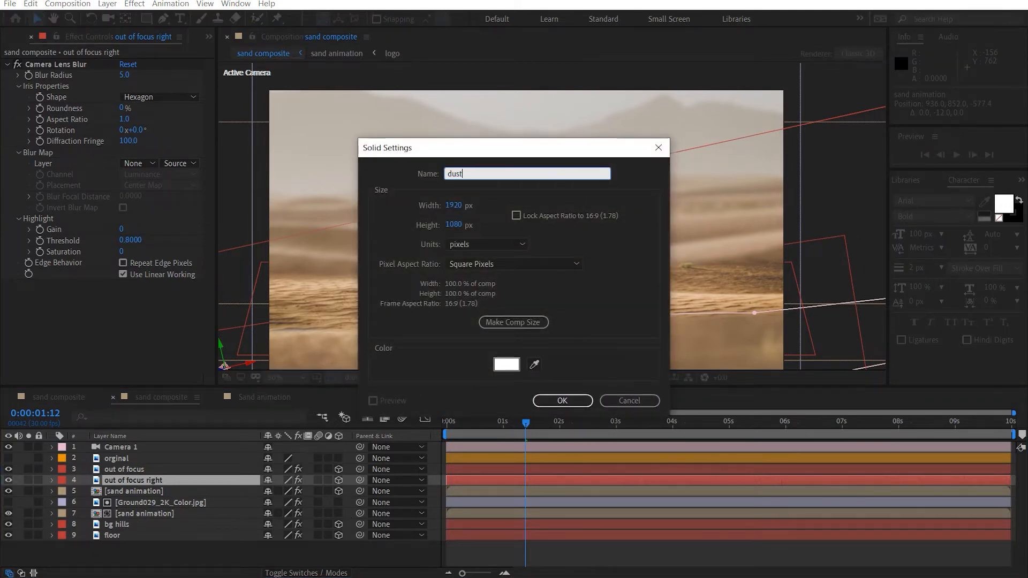
key(Return)
click(144, 306)
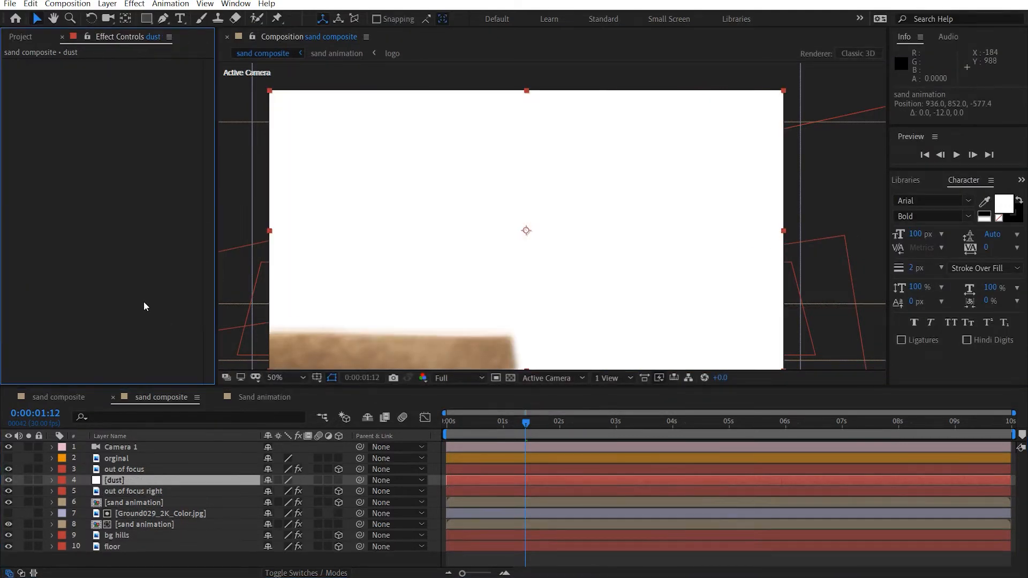
drag(134, 480, 177, 454)
Apply the Particular effect to the dust layer and solo the layer at 0:00:03:12.
key(ctrl+space)
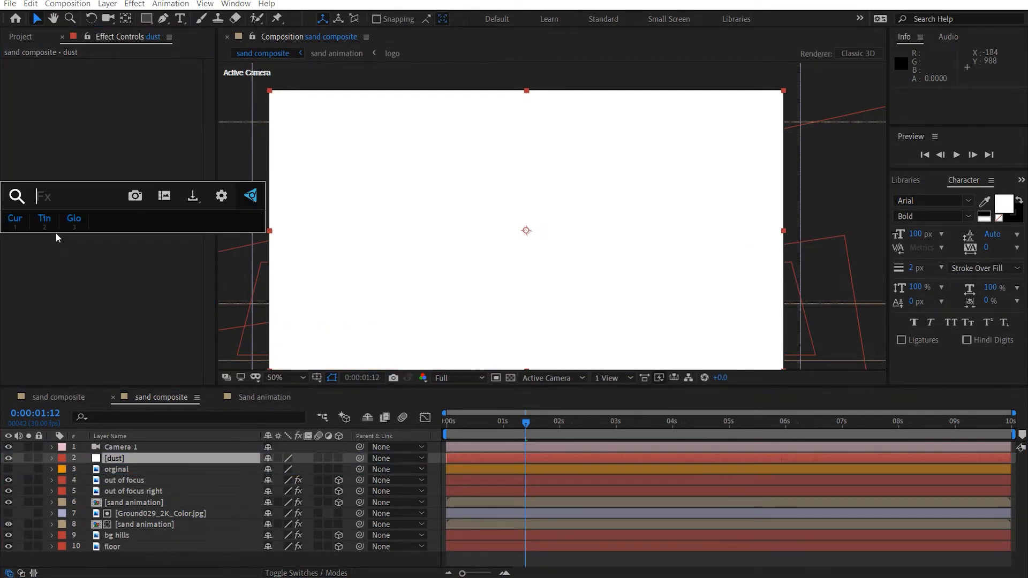
text(part)
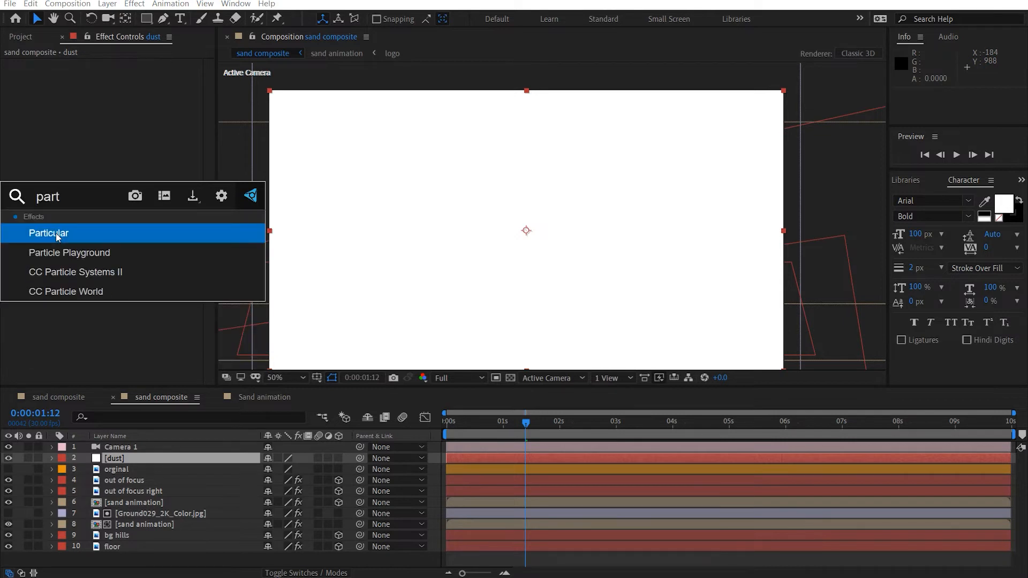
key(Return)
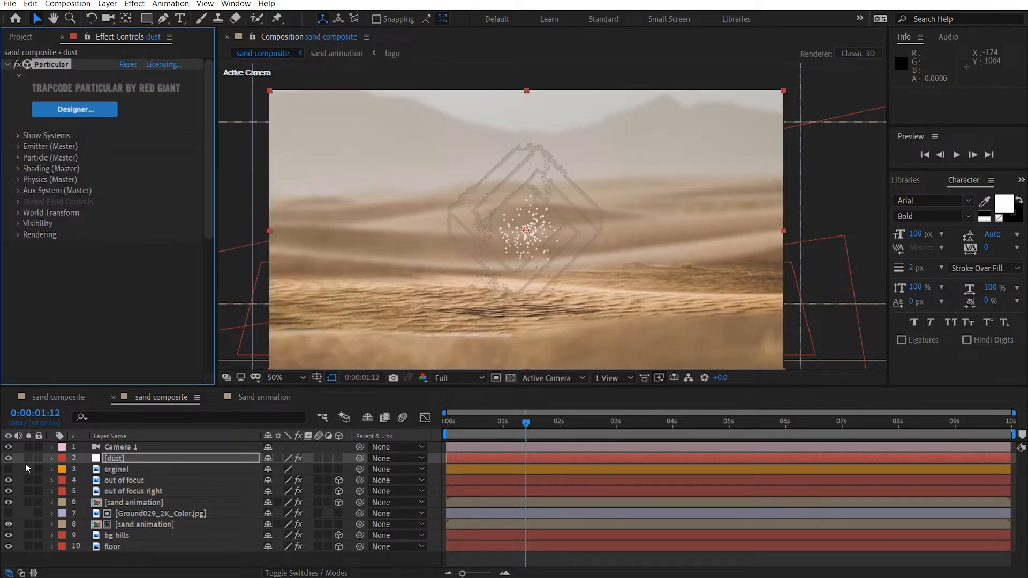
click(28, 458)
click(638, 422)
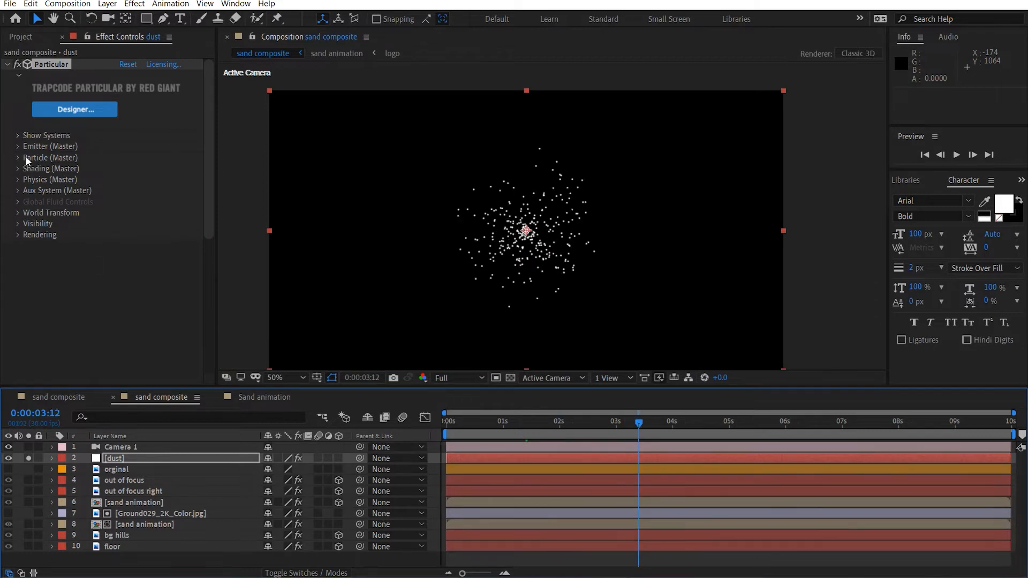
Set the dust emitter to 200 particles per second and change its Emitter Type to Box.
click(16, 145)
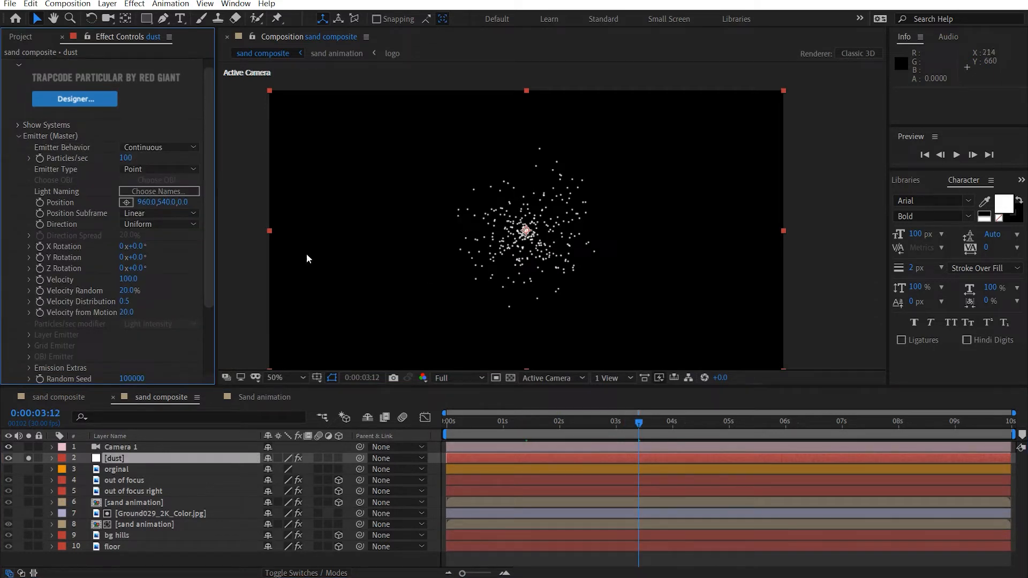
click(126, 158)
text(200)
key(Return)
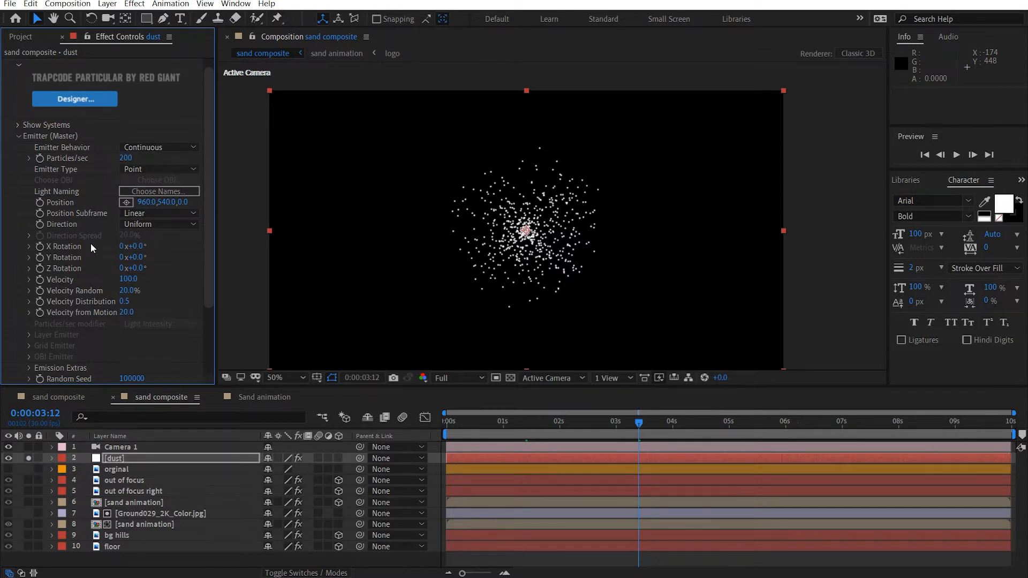
click(156, 213)
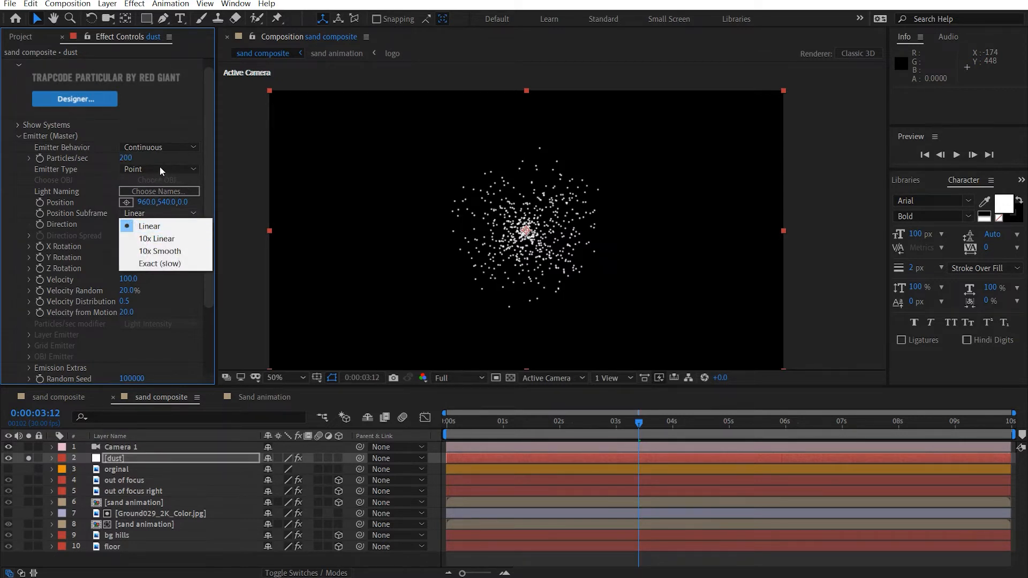
click(159, 169)
click(158, 193)
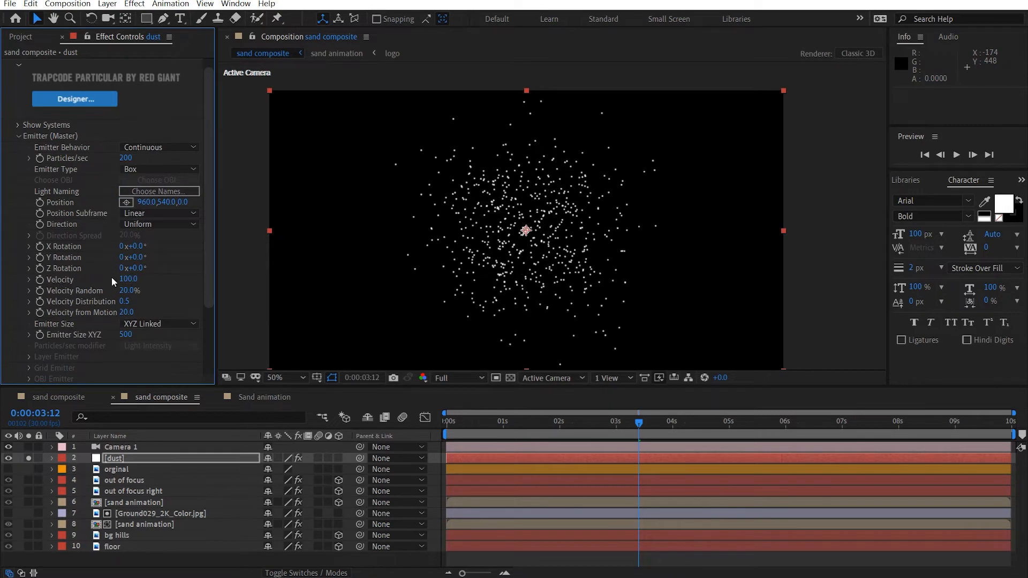
Switch the Emitter Size to XYZ Individual and set it to X 1500, Y 1800 and Z 2000.
click(141, 323)
click(137, 345)
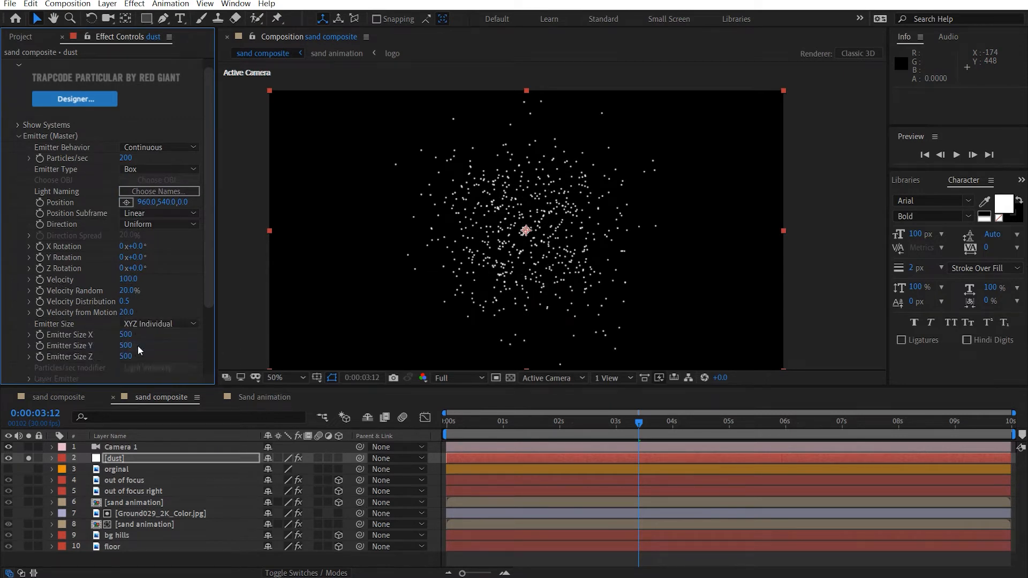
click(126, 336)
text(1500)
key(Tab)
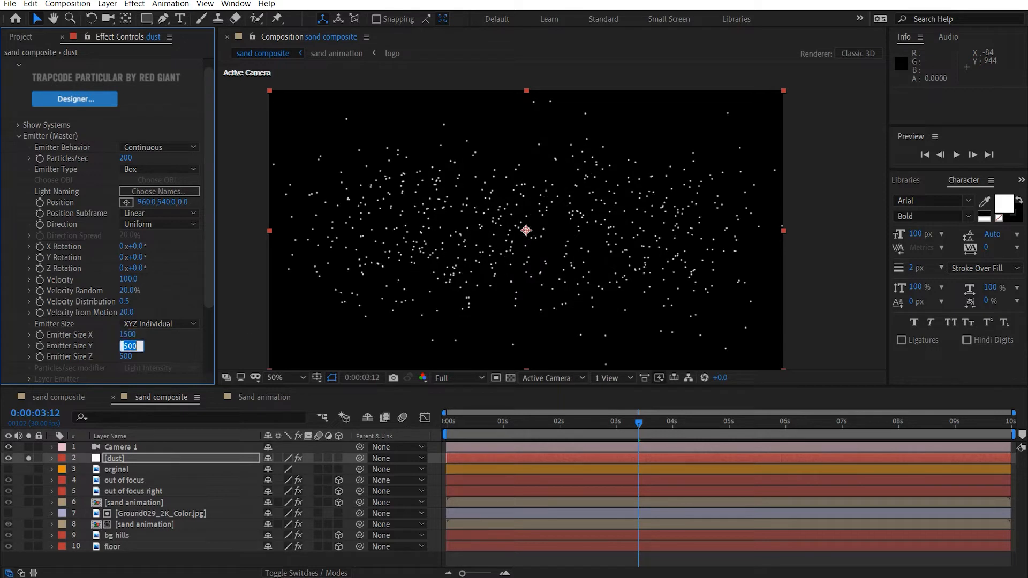
text(1800)
key(Tab)
text(200)
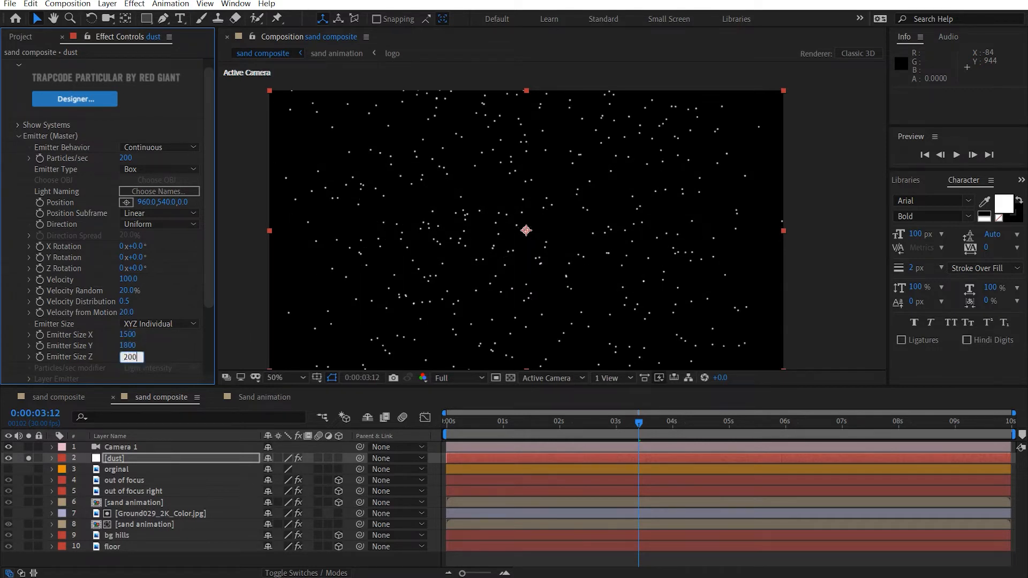
key(Return)
Set the dust particles' Life to 6 seconds and their Size to 150.
scroll(138, 303, down, 3)
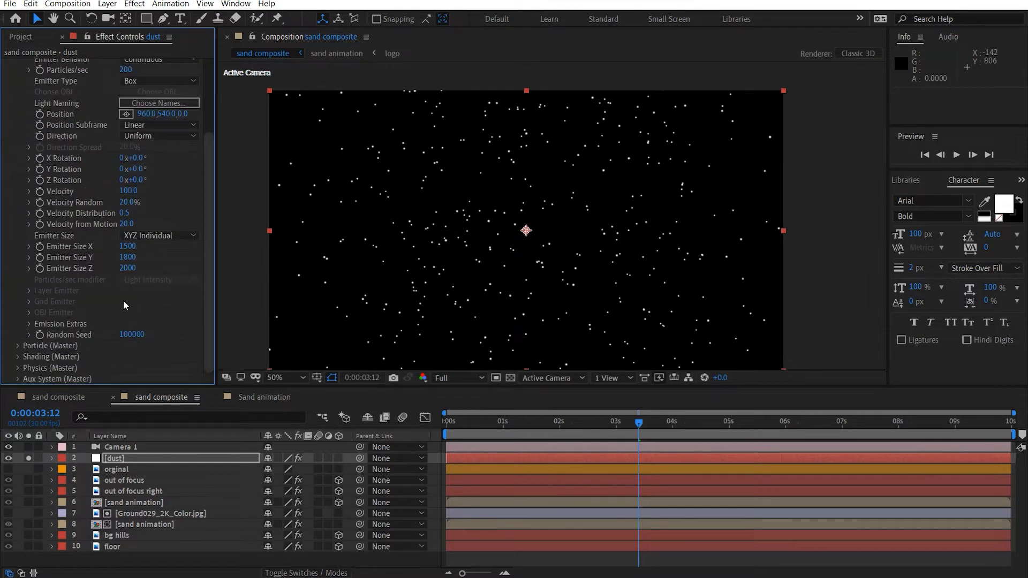
click(17, 346)
scroll(65, 314, down, 10)
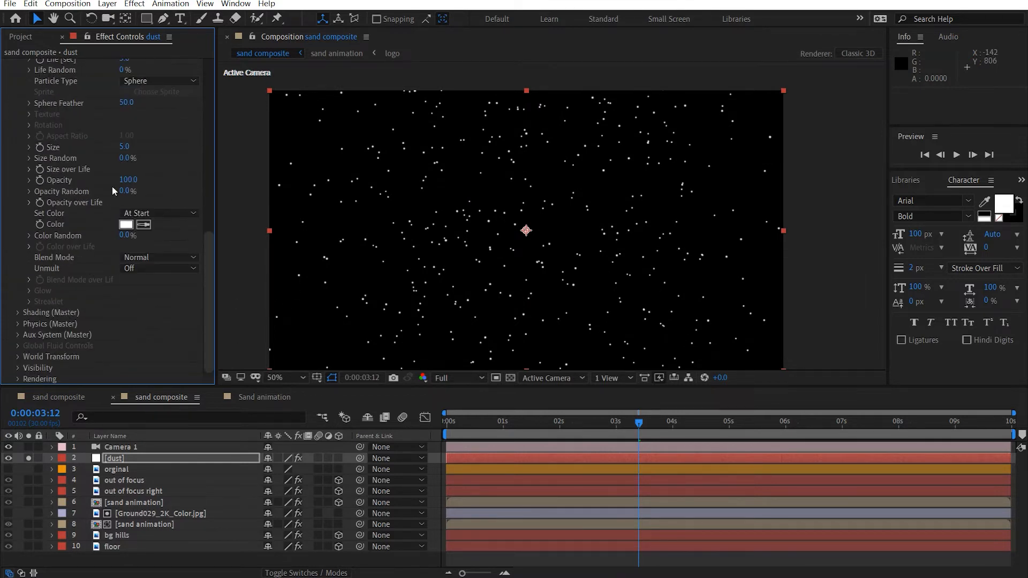
scroll(118, 152, up, 3)
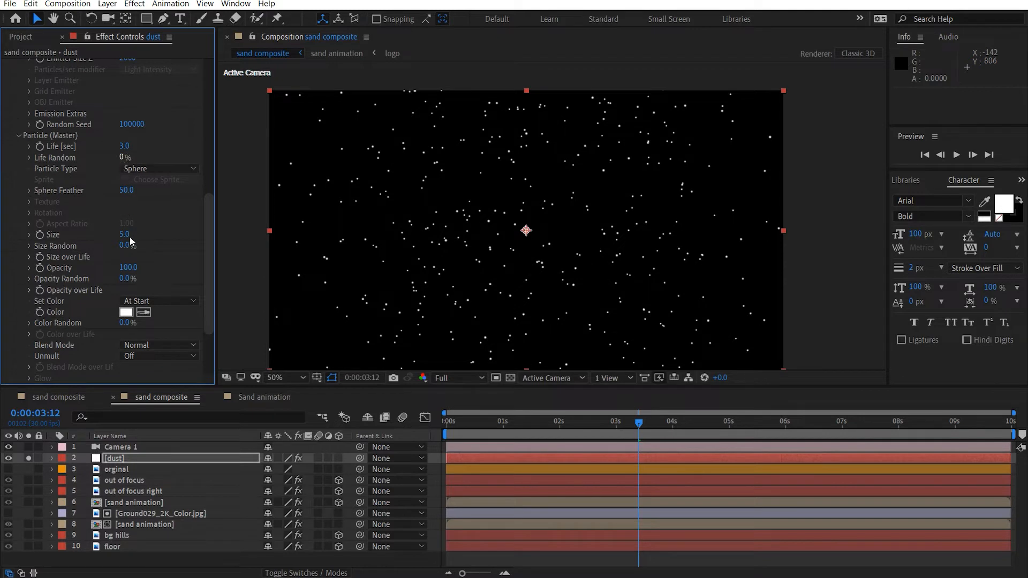
click(130, 148)
text(6)
key(Return)
click(123, 235)
text(150)
key(Return)
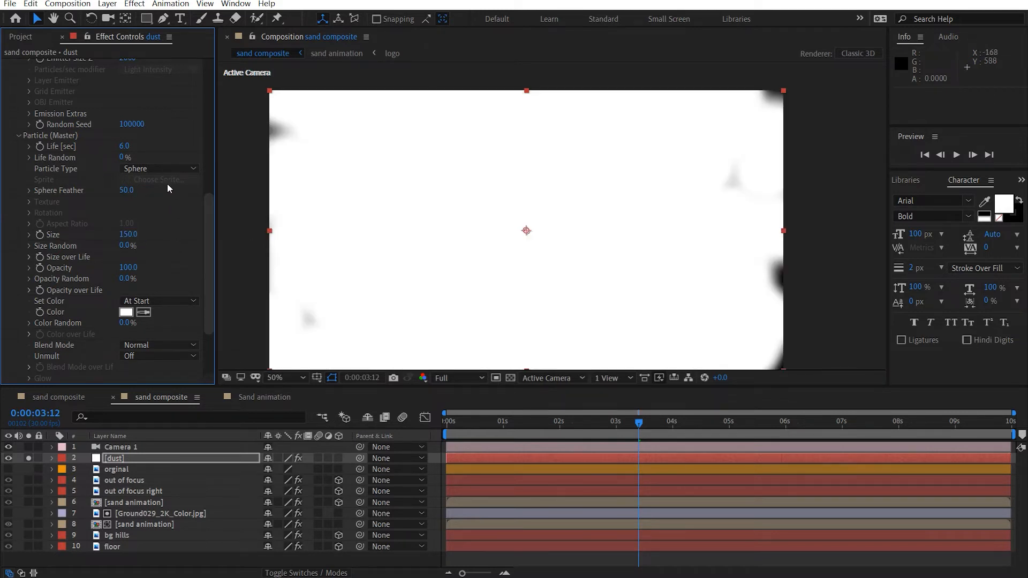
Change the Particle Type to Cloudlet and set Size Random to 40%.
click(160, 169)
click(179, 218)
click(123, 247)
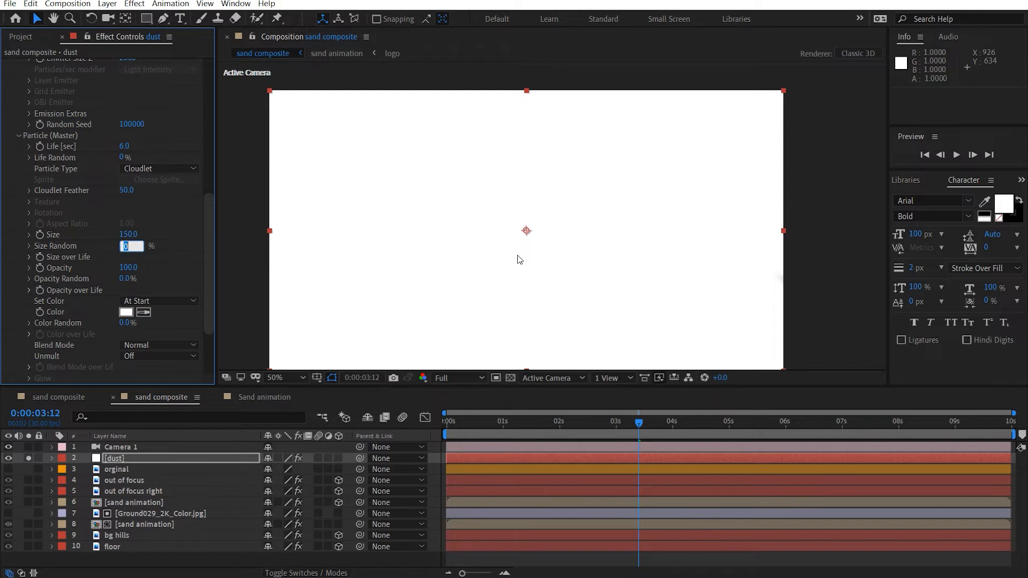
key(Tab)
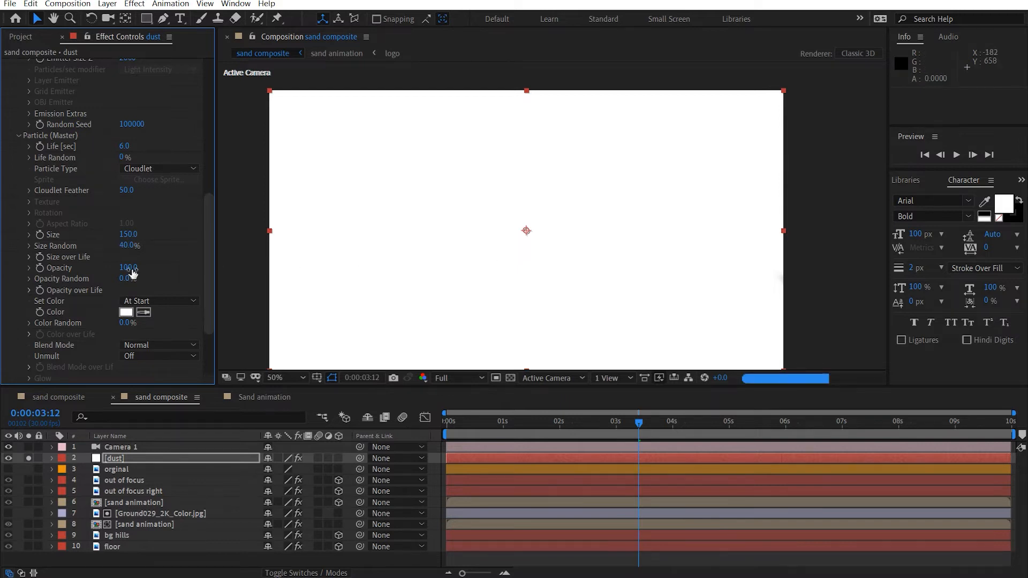
Lower the dust particles' Opacity to 3 and raise Opacity Random to about 87%.
text(3)
key(Return)
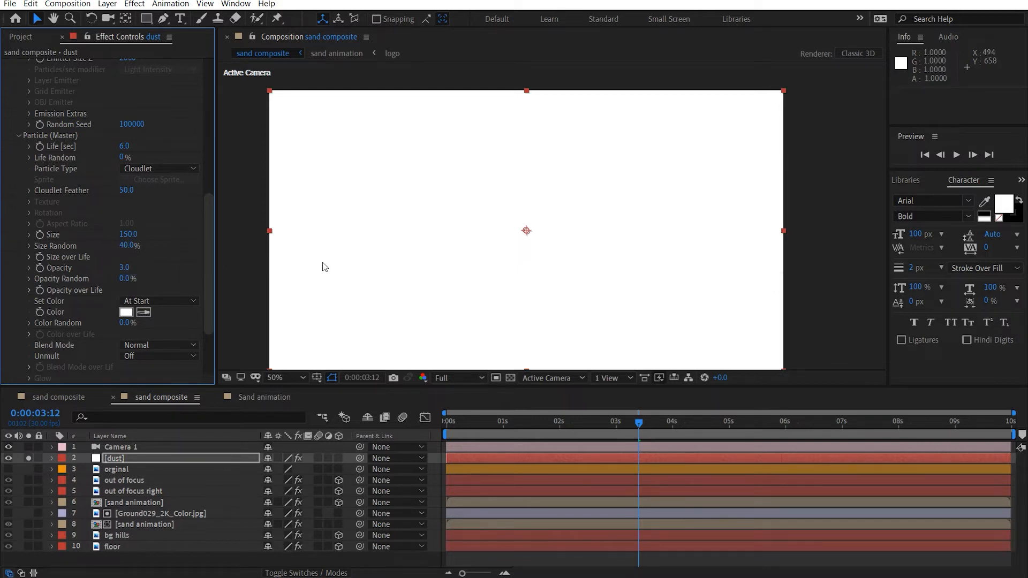
drag(124, 278, 220, 279)
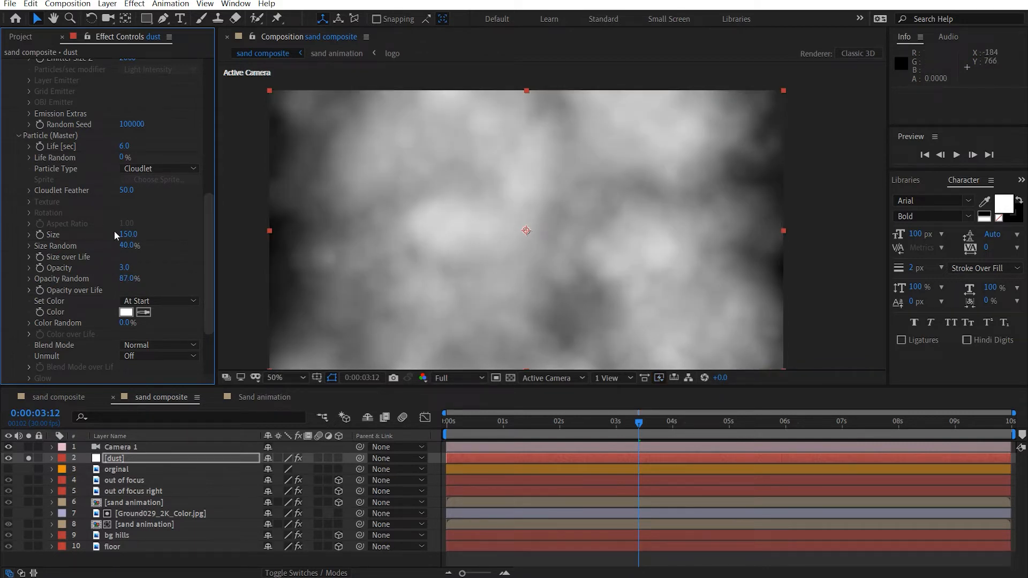
Widen the dust emitter by setting Emitter Size X to 2200.
scroll(120, 226, up, 7)
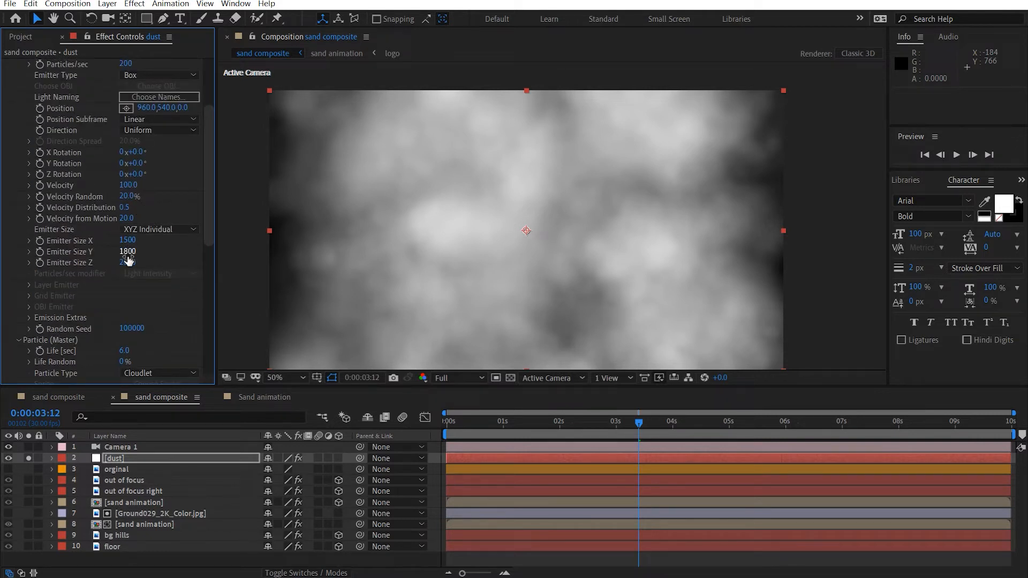
drag(127, 240, 219, 248)
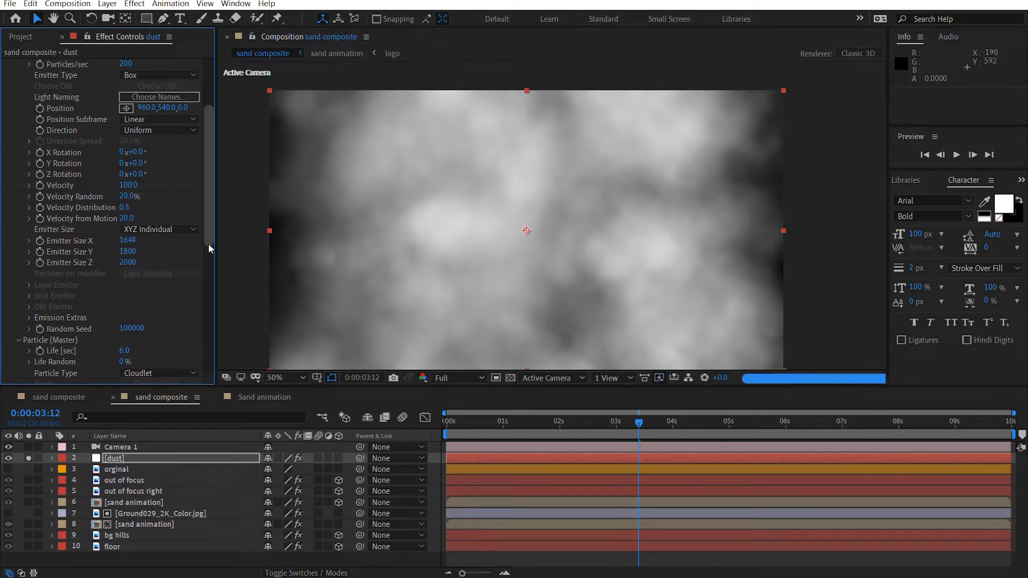
click(128, 242)
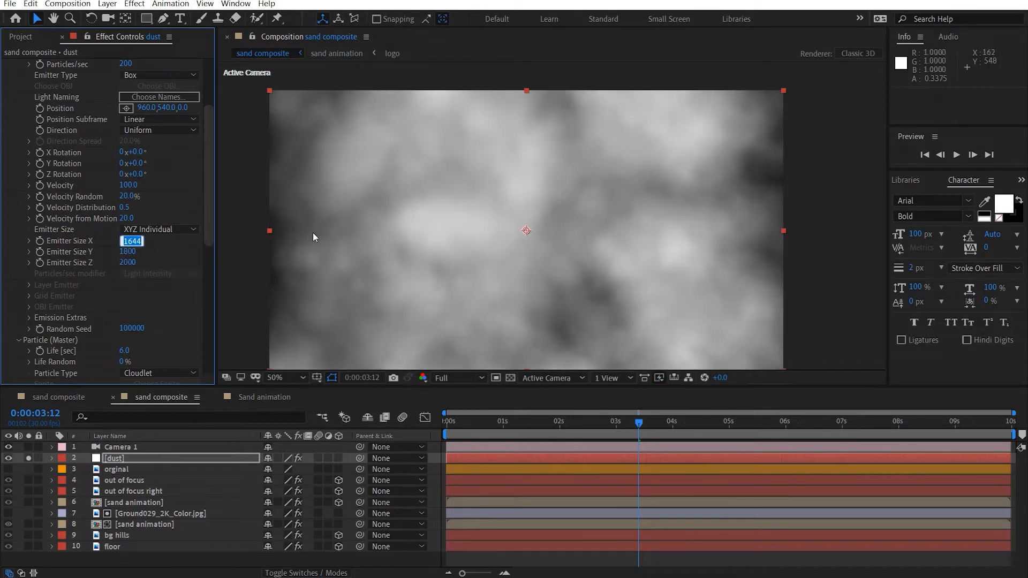
text(2200)
key(Return)
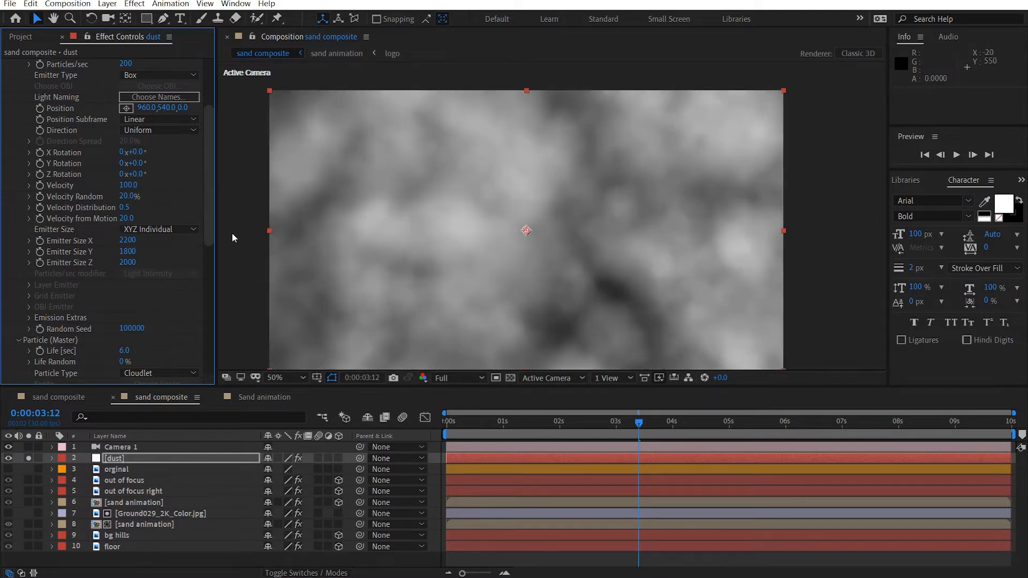
Widen the dust emitter further by setting Emitter Size X to 2500.
click(128, 241)
text(2500)
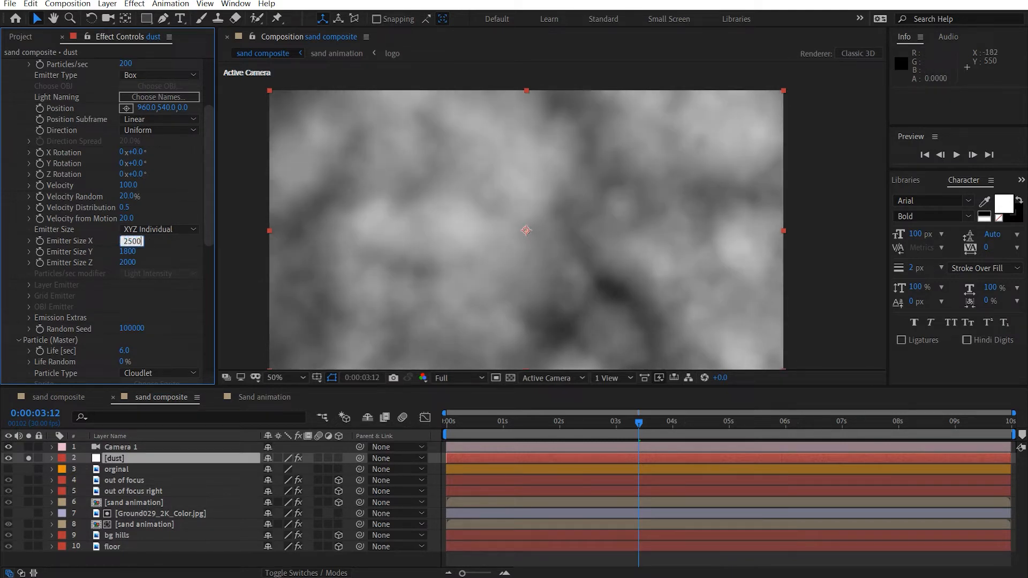
key(Return)
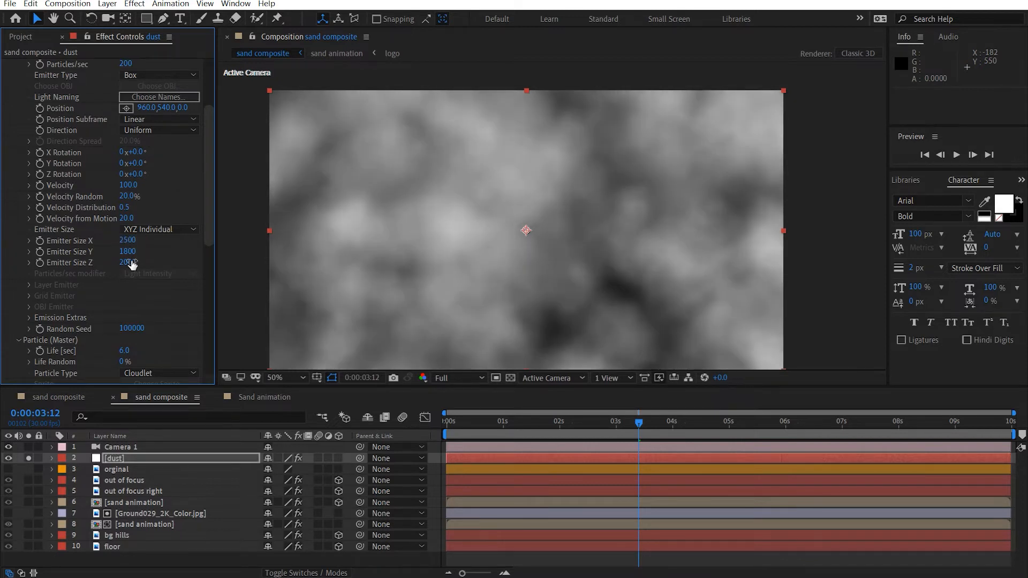
Set Wind X to 300 in the Air section of the dust effect's Physics (Master) settings.
scroll(127, 264, down, 10)
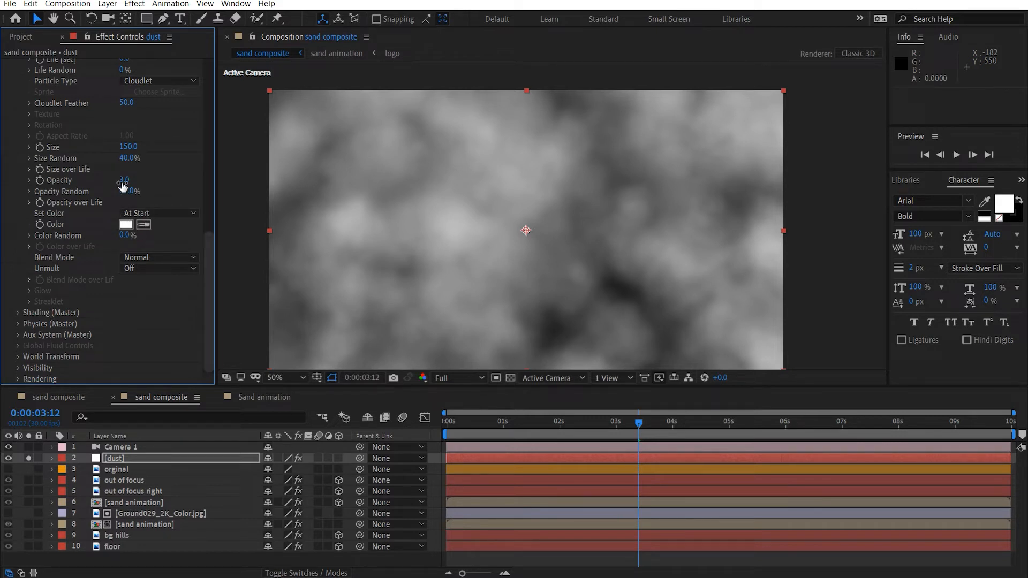
click(18, 325)
scroll(78, 316, down, 3)
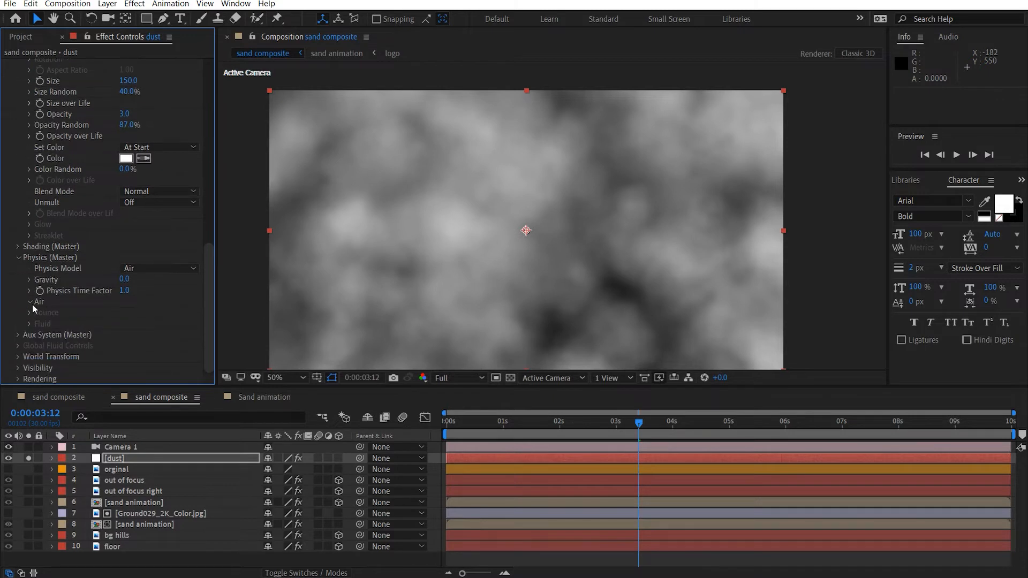
click(31, 304)
scroll(109, 307, down, 3)
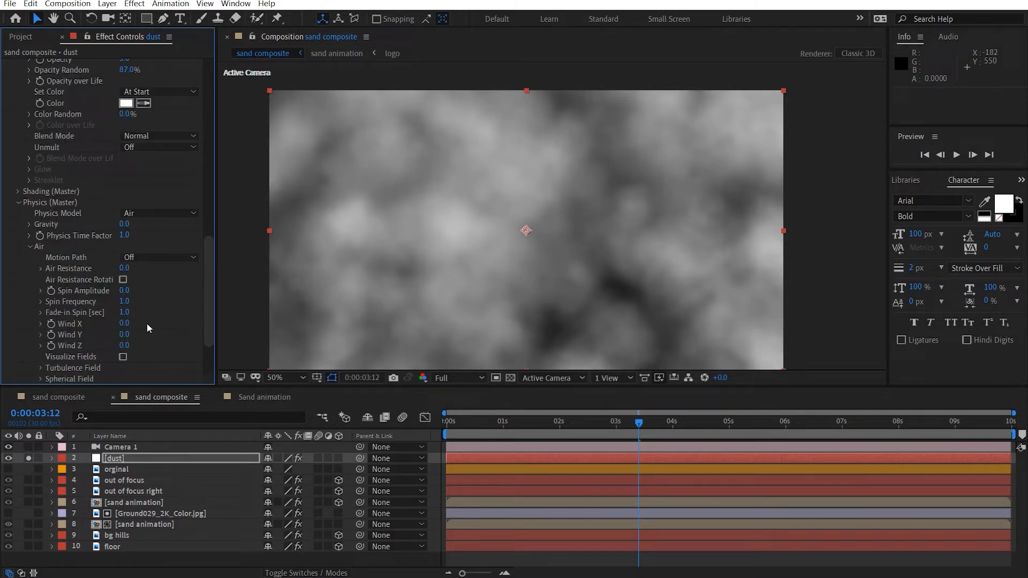
click(126, 323)
text(300)
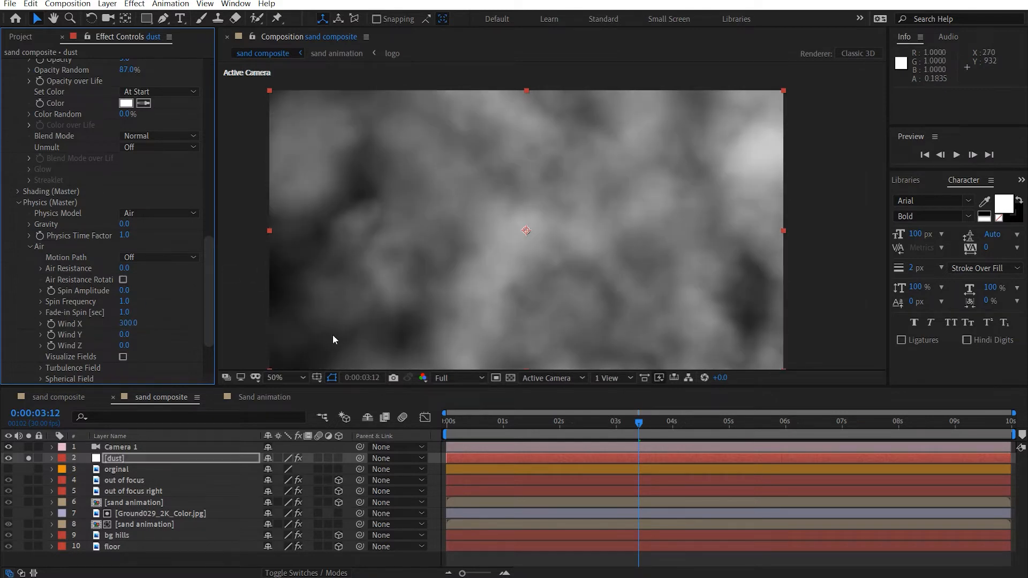
Shift the dust layer to start 5 seconds before the composition, extend its end to 0:00:09:26, and return to frame 0.
drag(486, 456, 203, 460)
drag(728, 459, 1012, 454)
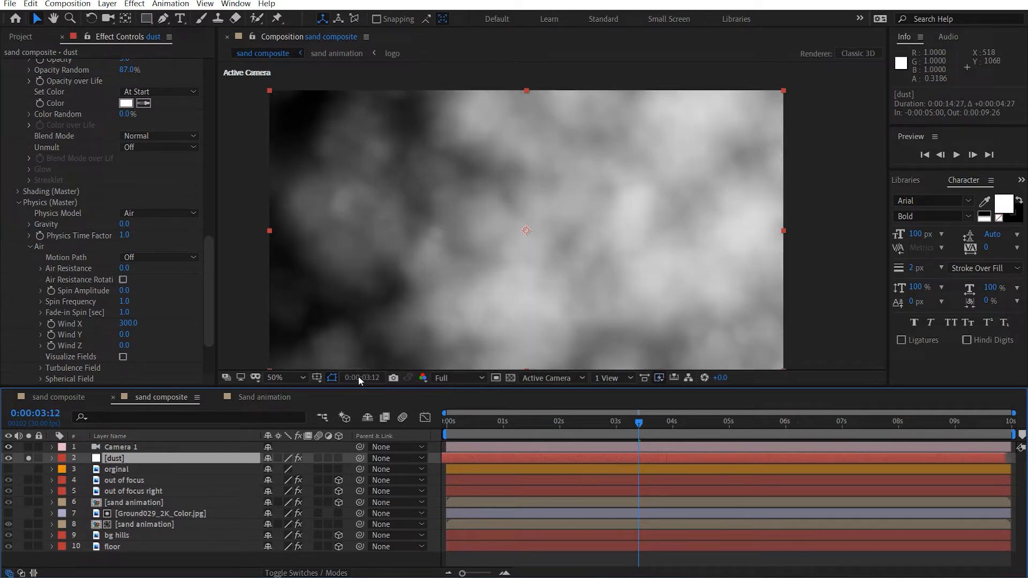
scroll(164, 294, up, 10)
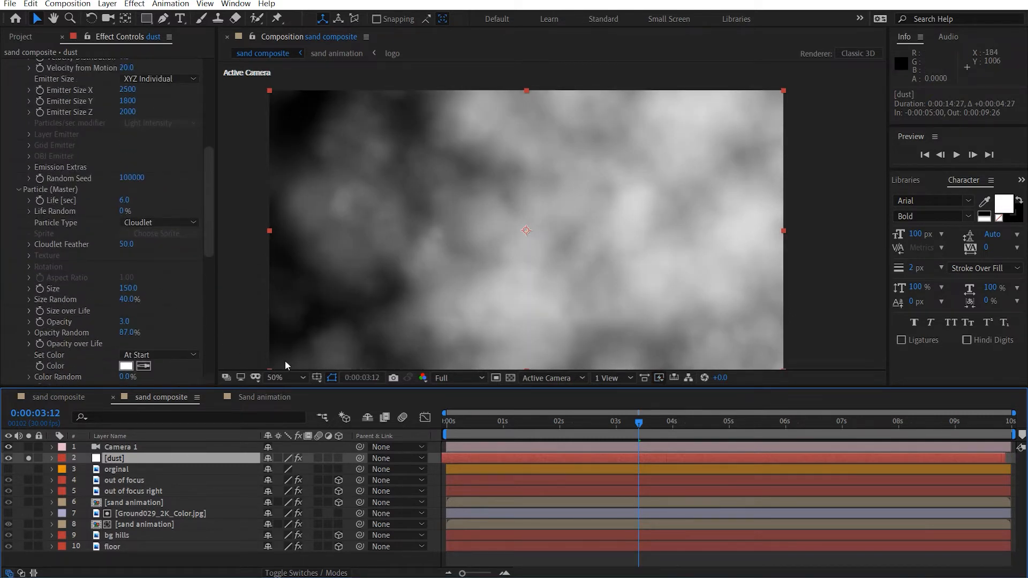
drag(460, 421, 429, 425)
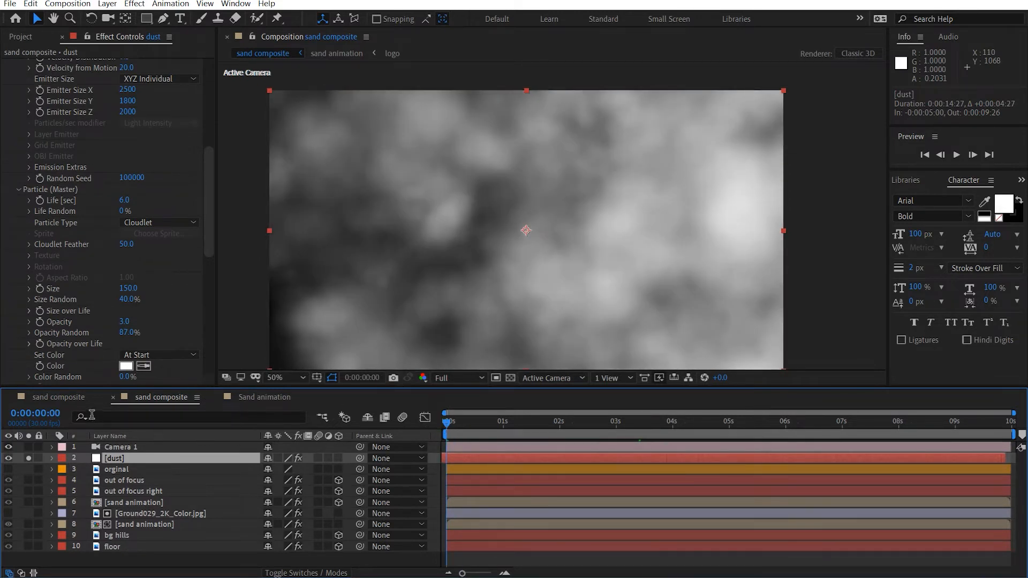
scroll(109, 357, down, 11)
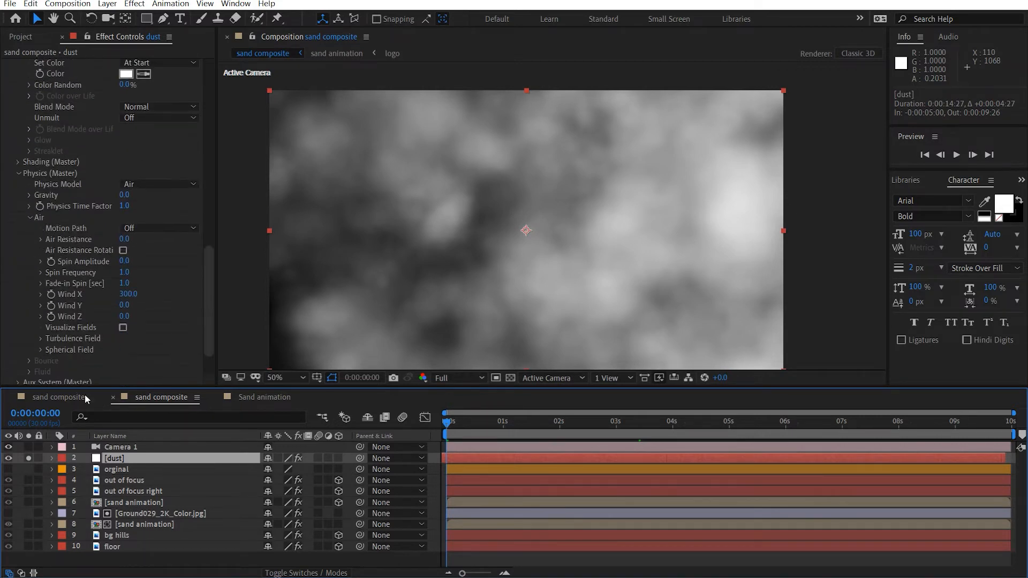
Turn off solo for the dust layer and set its particle Color to the muted brown 6F6253.
click(29, 458)
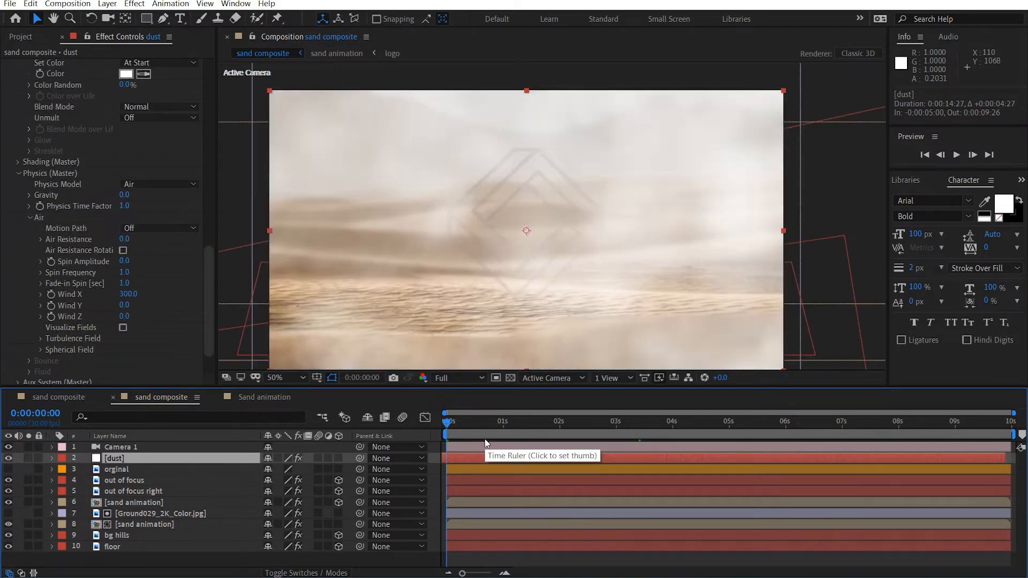
scroll(73, 267, up, 4)
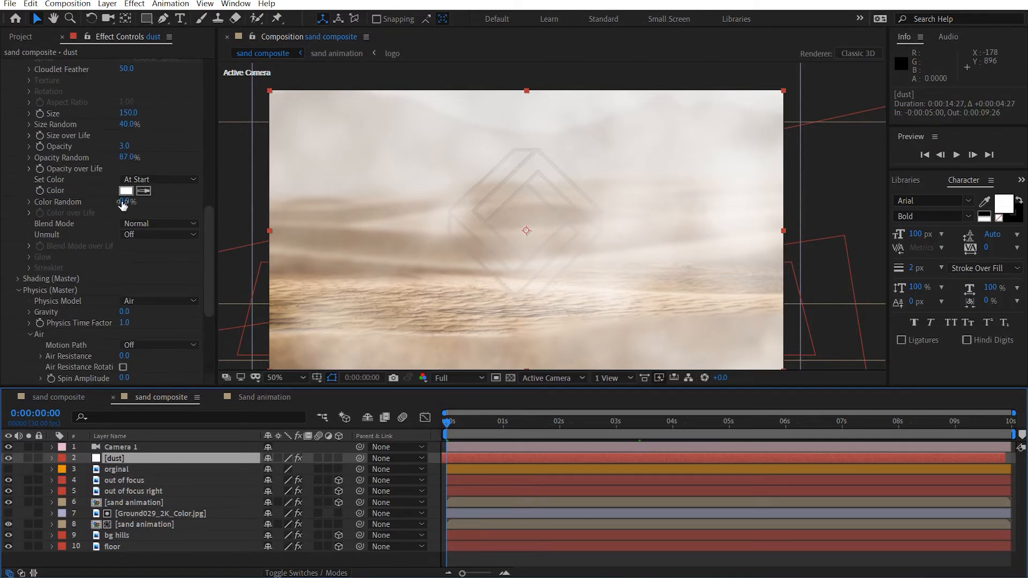
click(132, 191)
drag(337, 280, 332, 268)
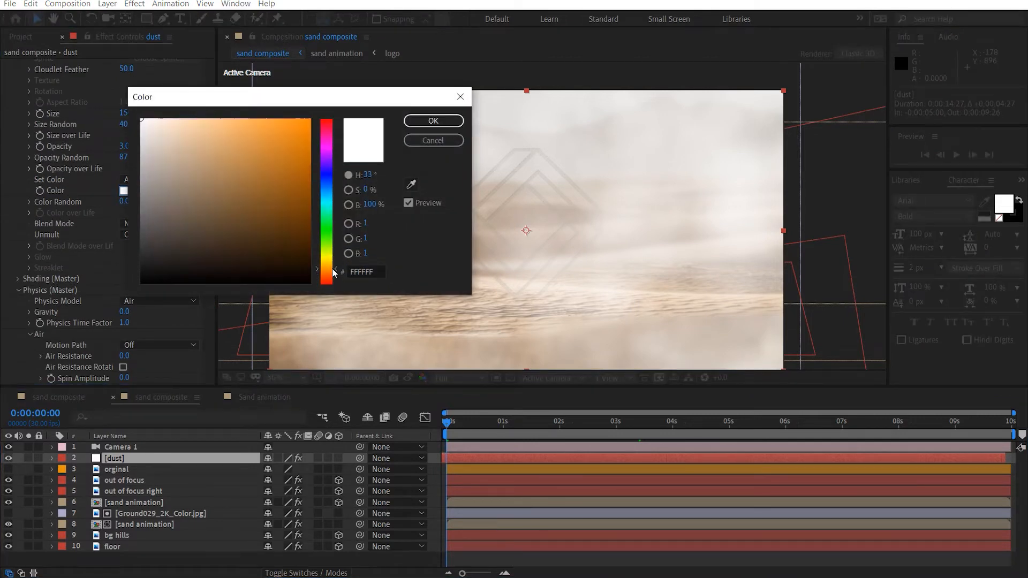
mouse_move(204, 195)
mouse_down()
mouse_move(183, 207)
mouse_move(186, 186)
mouse_move(195, 192)
mouse_up()
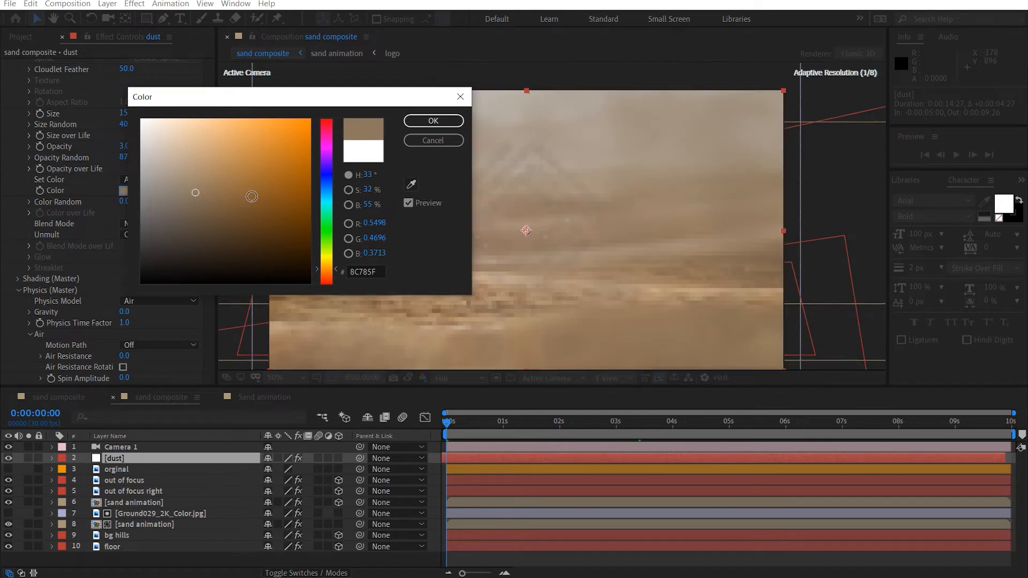
drag(195, 194, 183, 211)
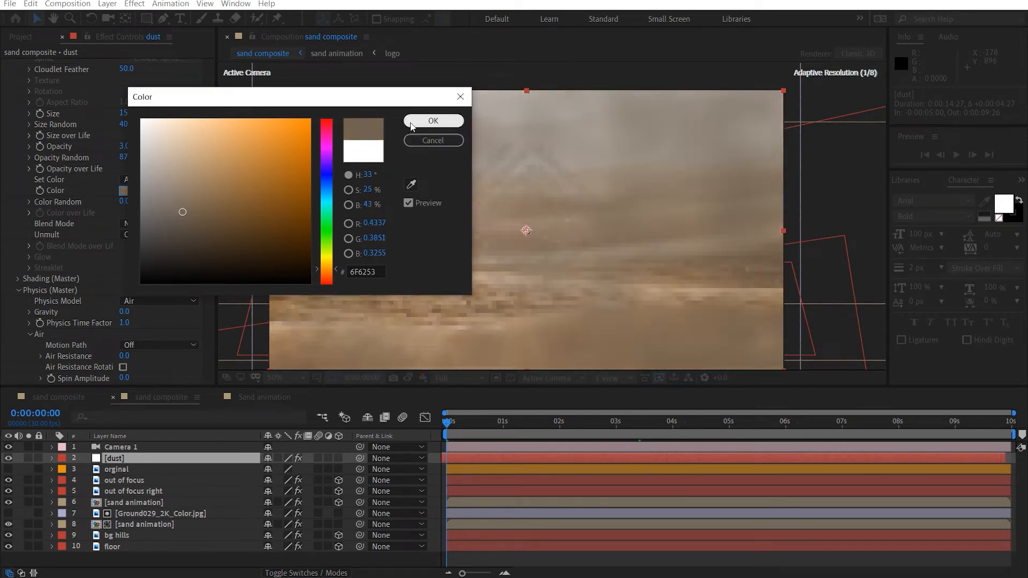
click(432, 121)
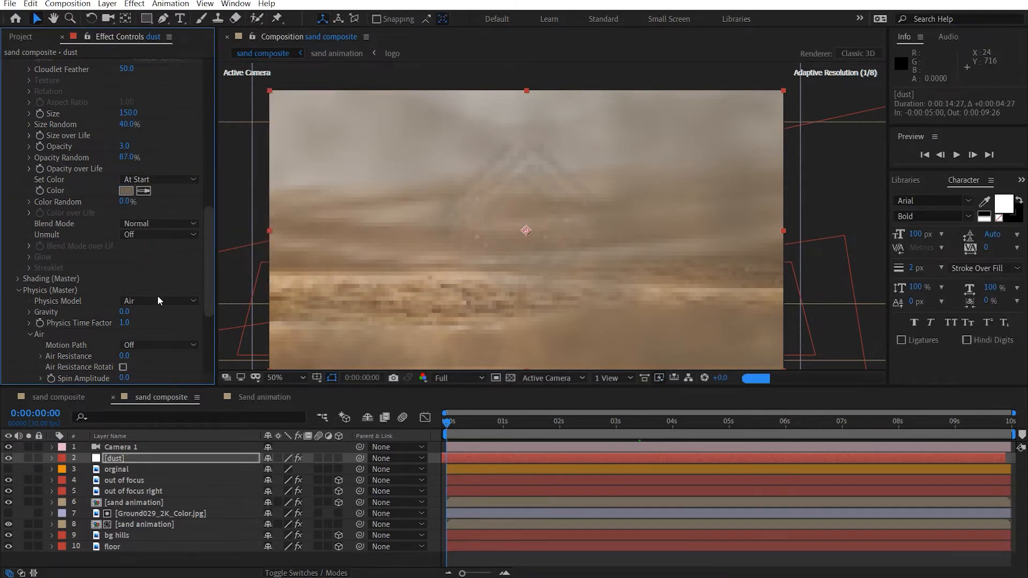
Lower the dust particles' Opacity to 2.
click(124, 147)
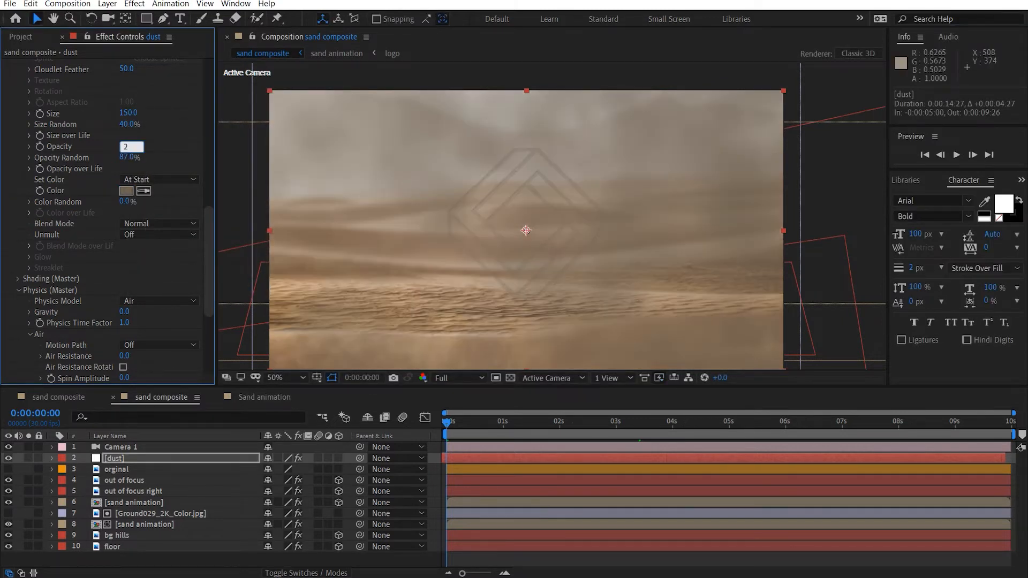
text(2)
key(Return)
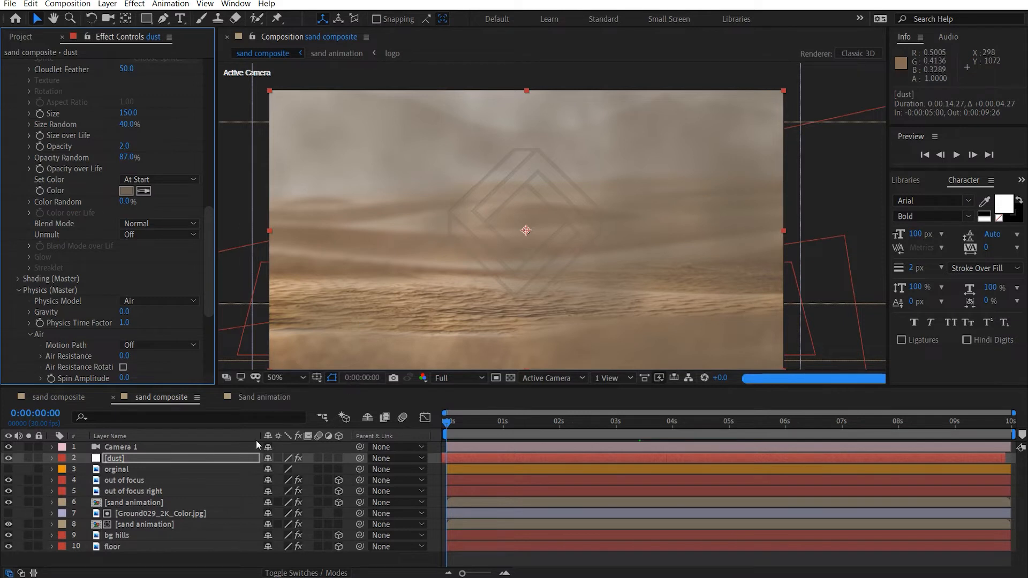
Move the dust layer directly above bg hills in the layer stack and hide it.
drag(123, 459, 197, 525)
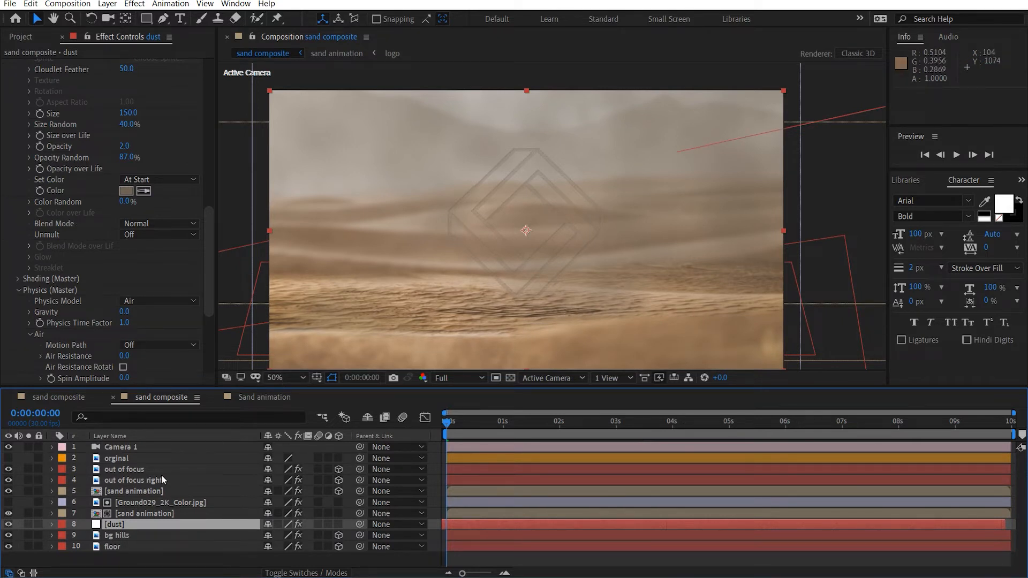
click(8, 524)
scroll(498, 209, up, 2)
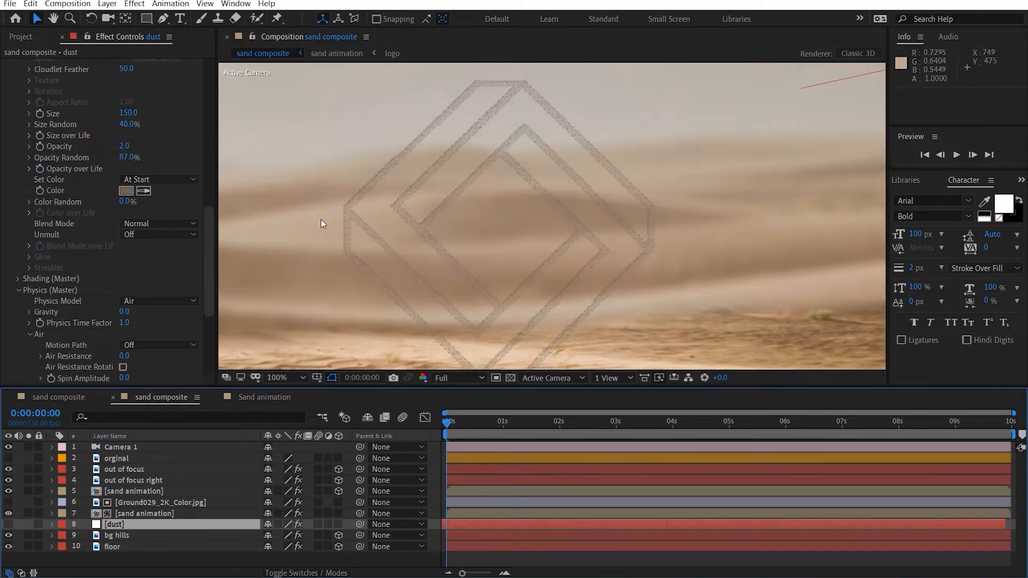
Collapse the project's images folder and browse the dust clips in the 07. Dust_Elements folder.
click(21, 37)
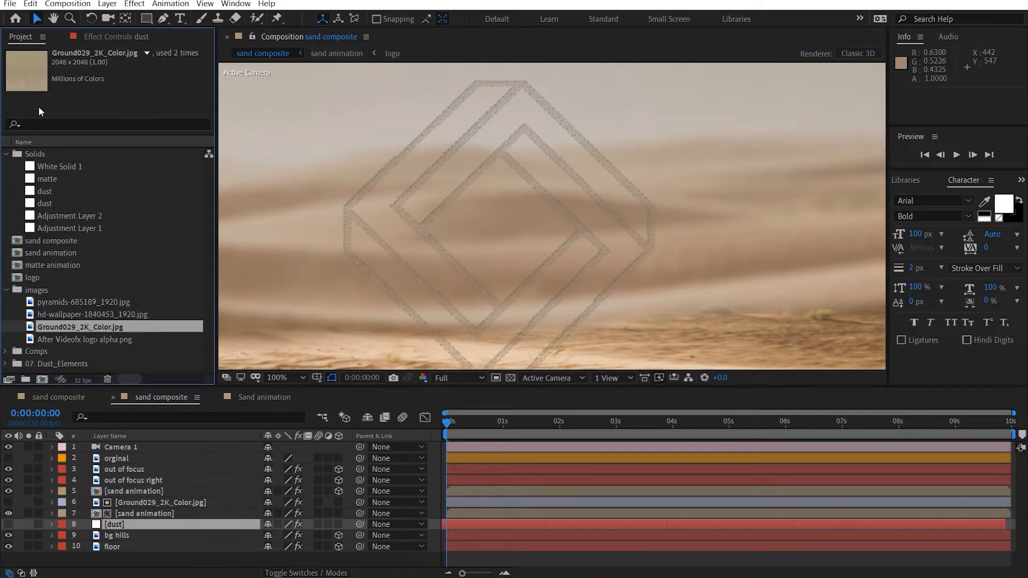
click(5, 290)
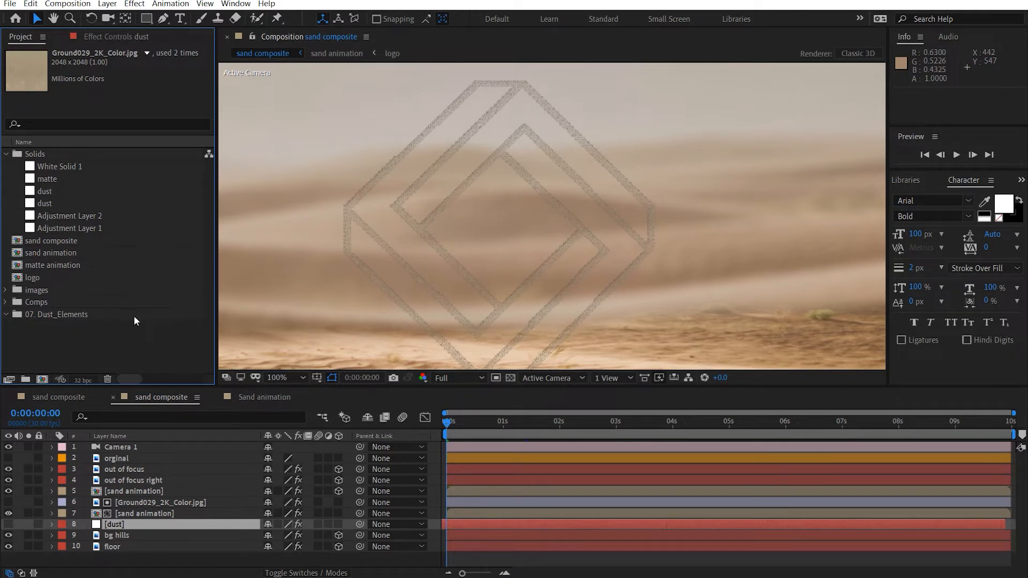
scroll(90, 328, down, 5)
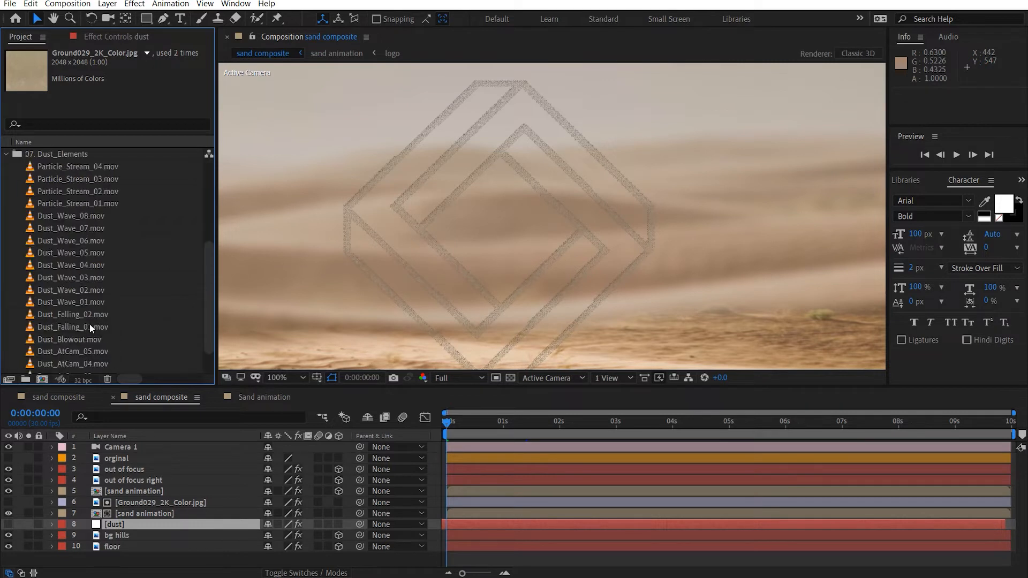
scroll(89, 322, down, 1)
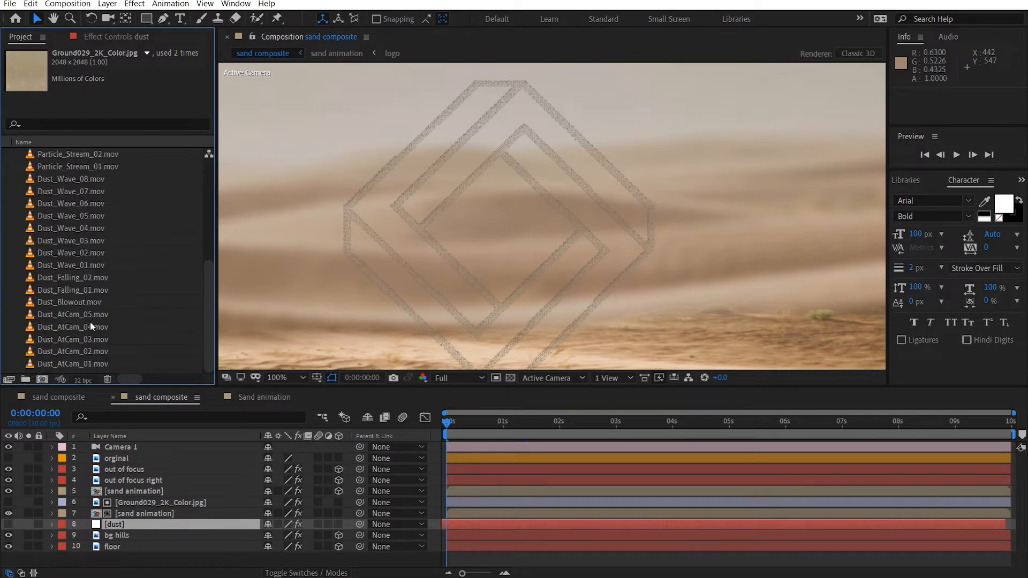
scroll(121, 335, up, 3)
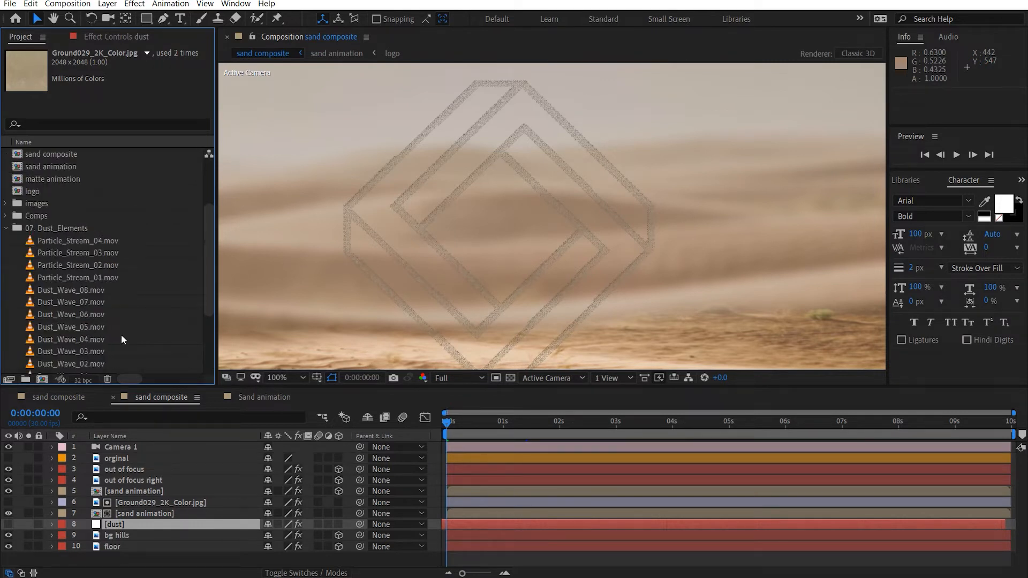
Add Dust_Falling_01.mov and Dust_Falling_02.mov from the dust elements folder to the composition, directly below Camera 1.
scroll(121, 324, down, 3)
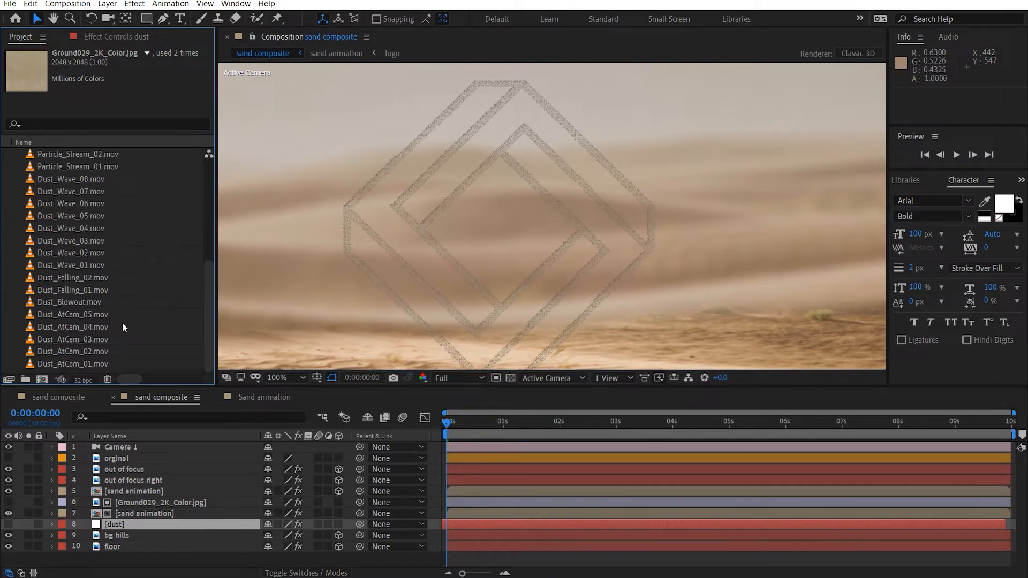
click(101, 292)
shift+click(102, 280)
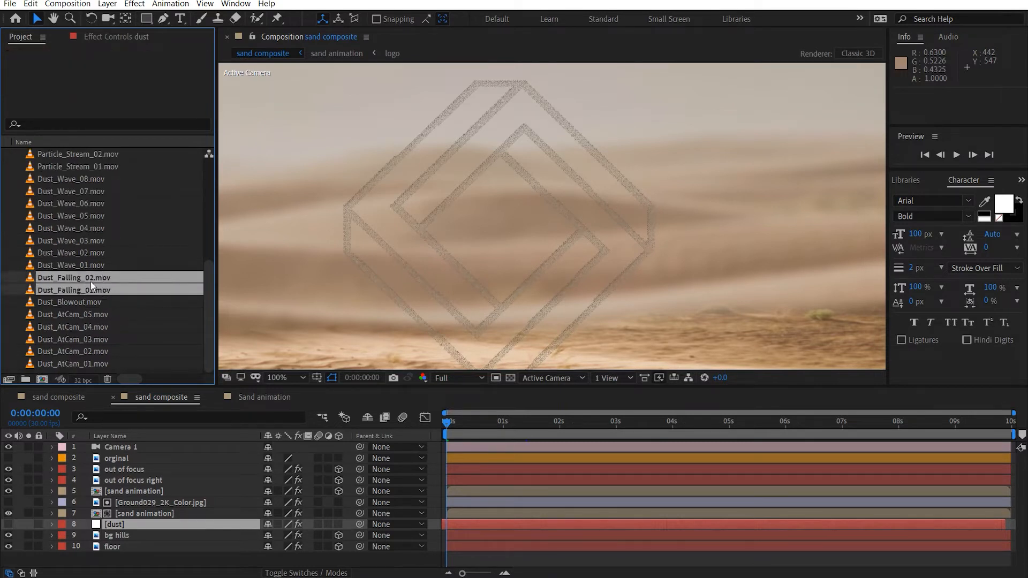
drag(103, 280, 167, 450)
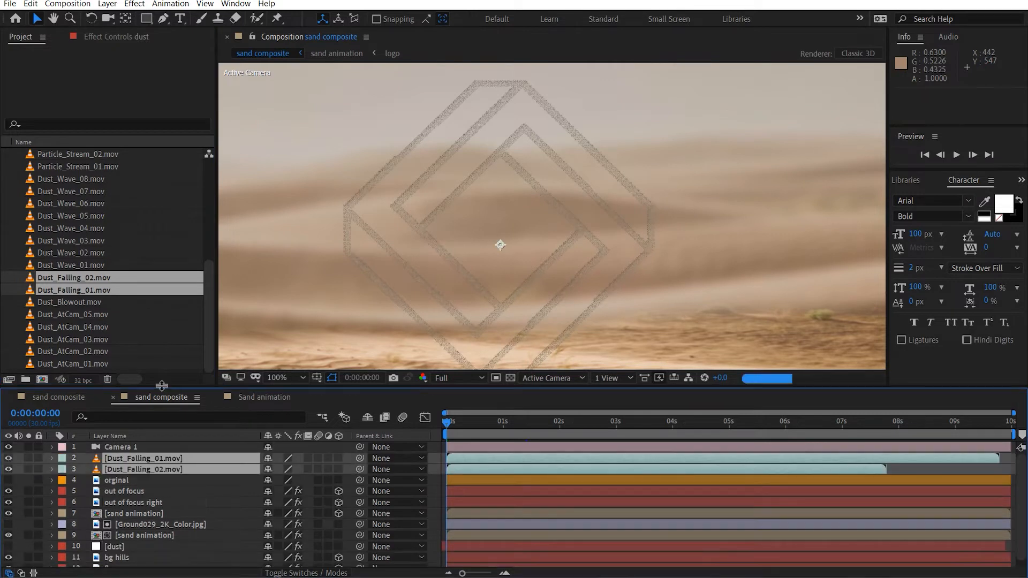
scroll(75, 364, up, 4)
click(7, 265)
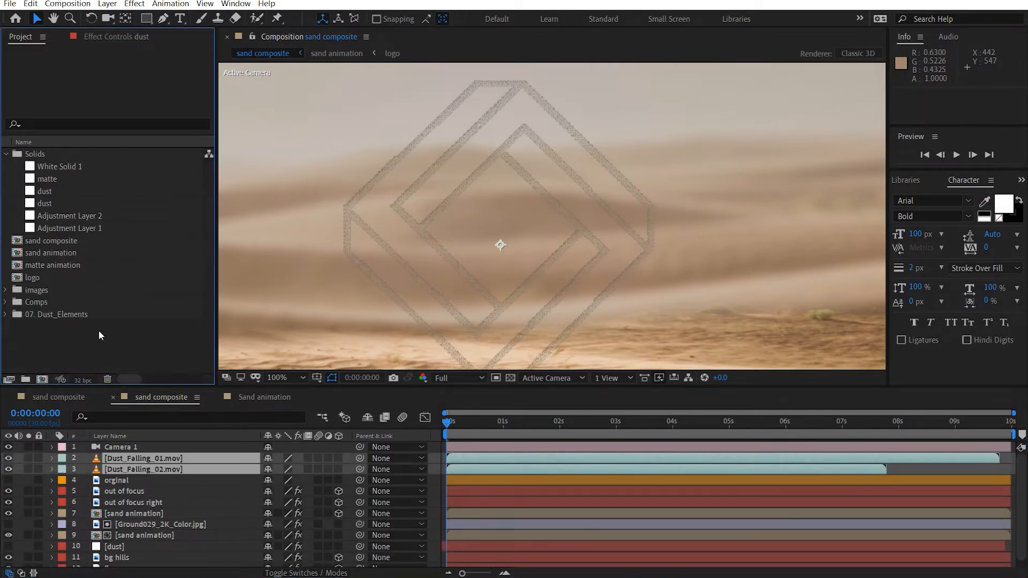
Solo the Dust_Falling_02.mov layer and move the current time to 0:00:01:19.
click(252, 494)
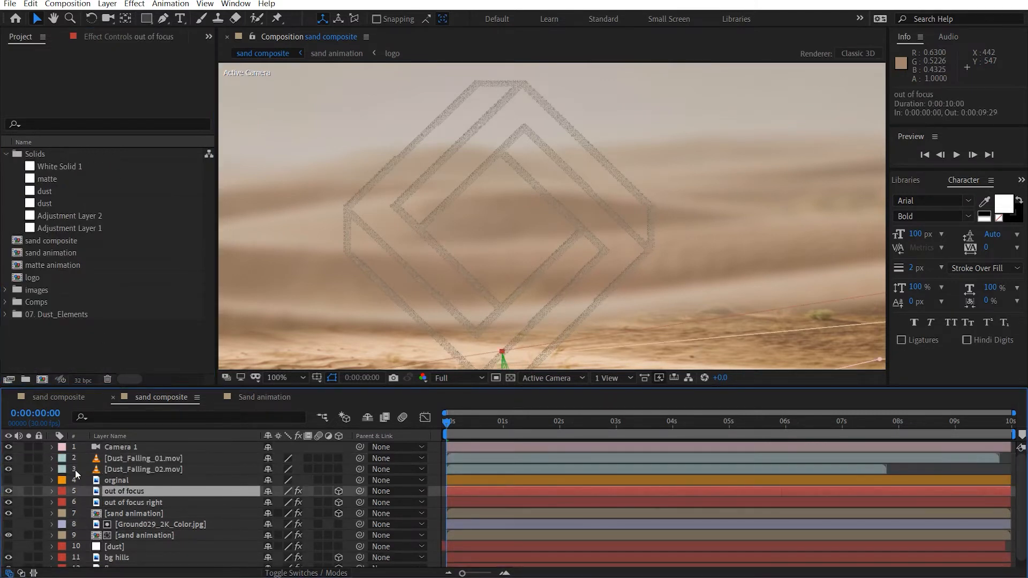
click(28, 469)
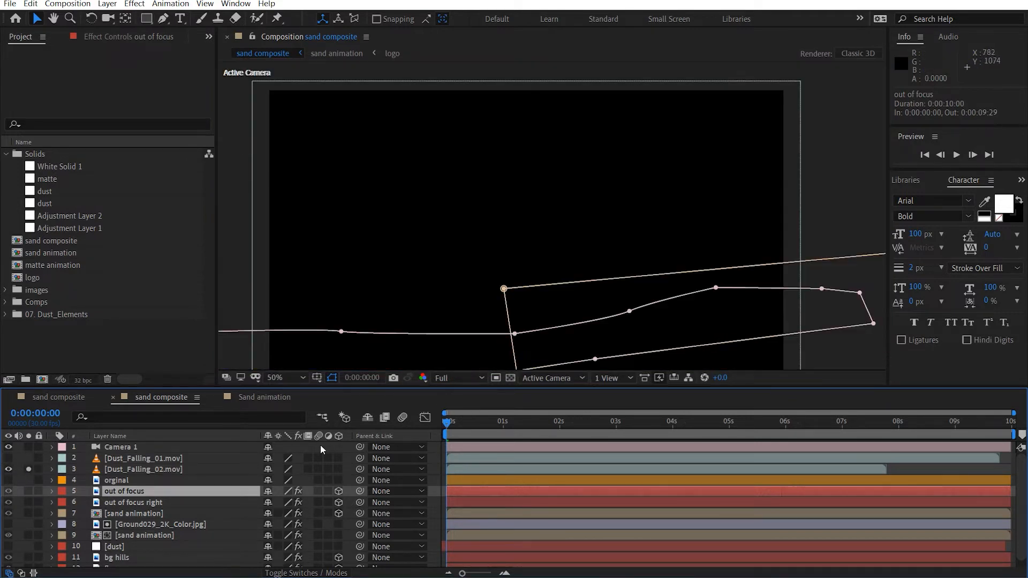
click(150, 470)
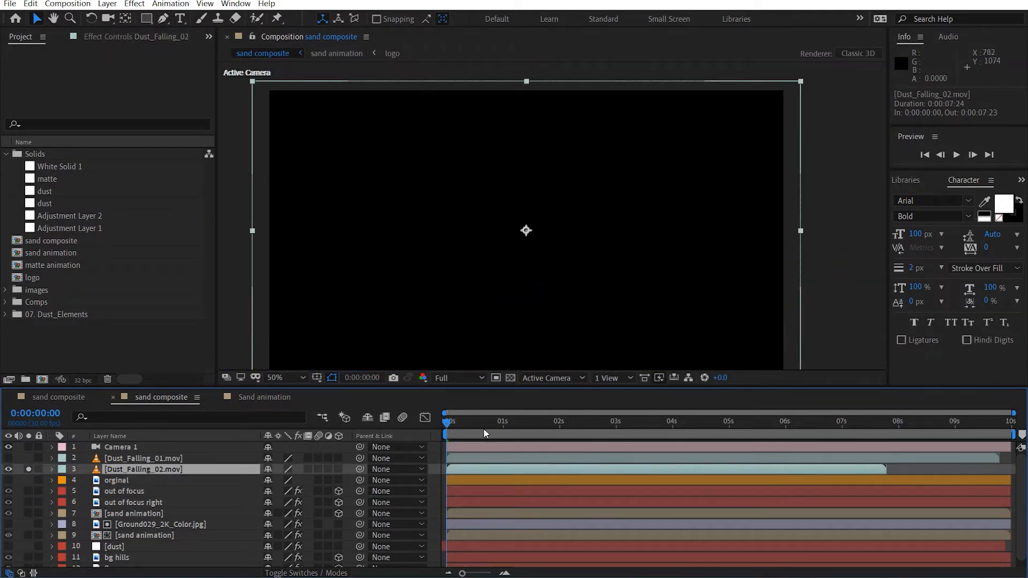
drag(483, 429, 538, 421)
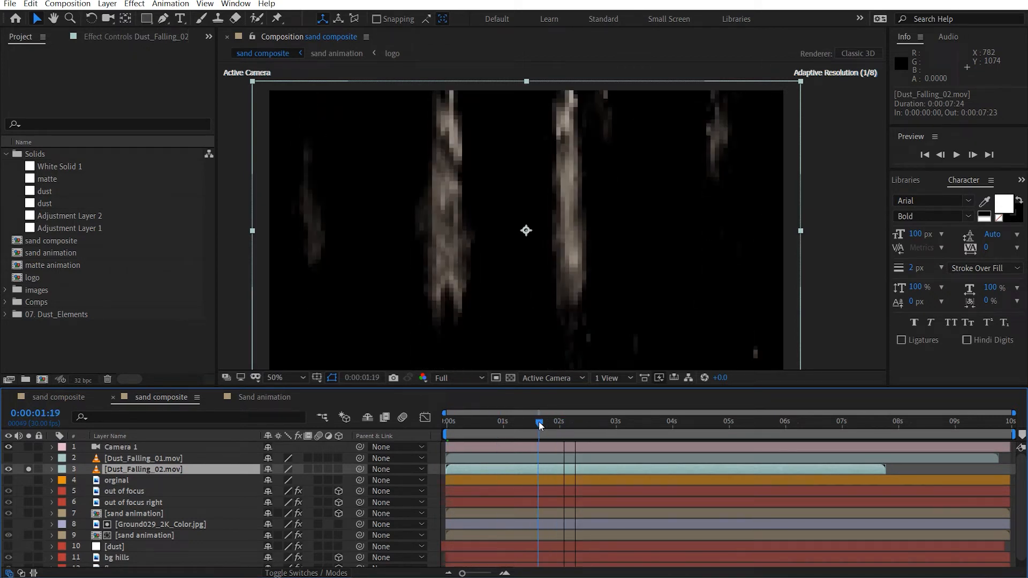
key(comma)
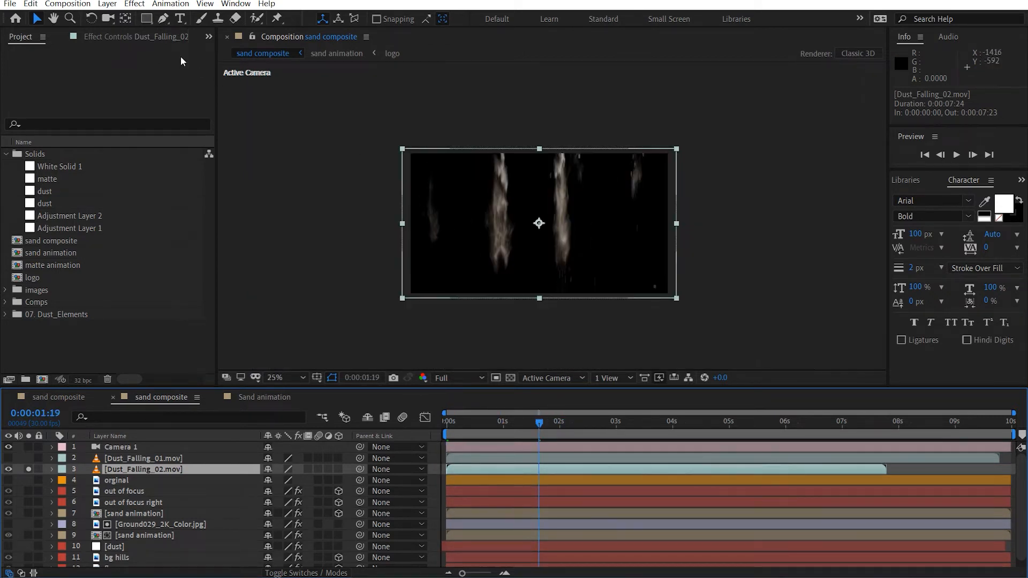
Duplicate the Dust_Falling_02.mov layer and draw a rectangular mask around a different falling dust stream on each copy.
key(ctrl+d)
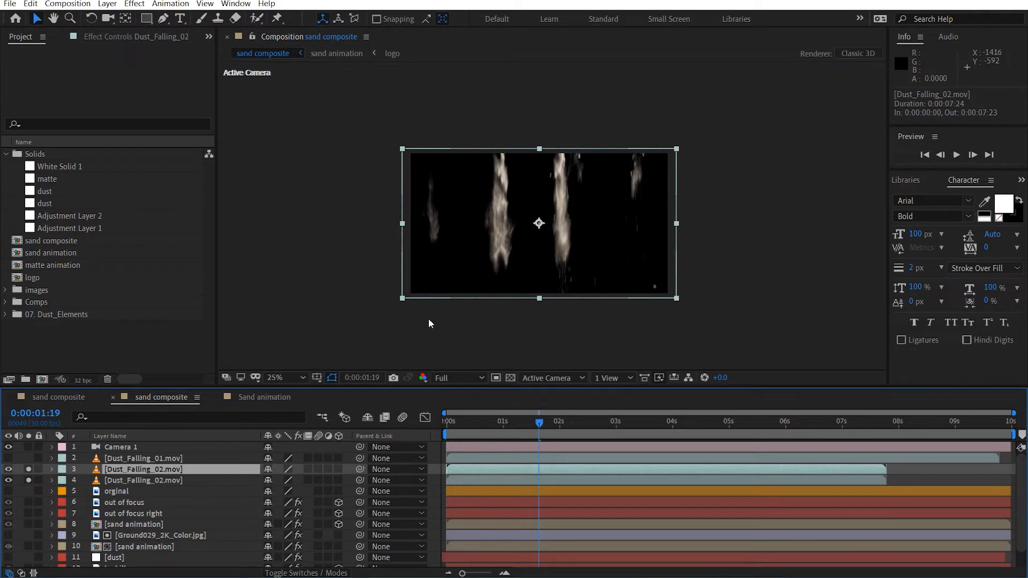
click(146, 18)
drag(467, 130, 530, 297)
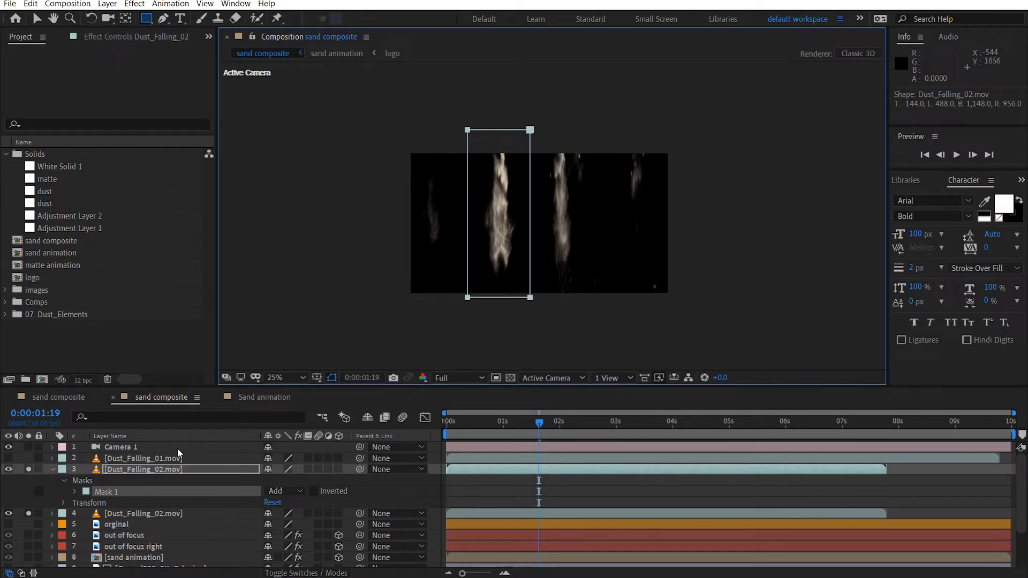
click(151, 516)
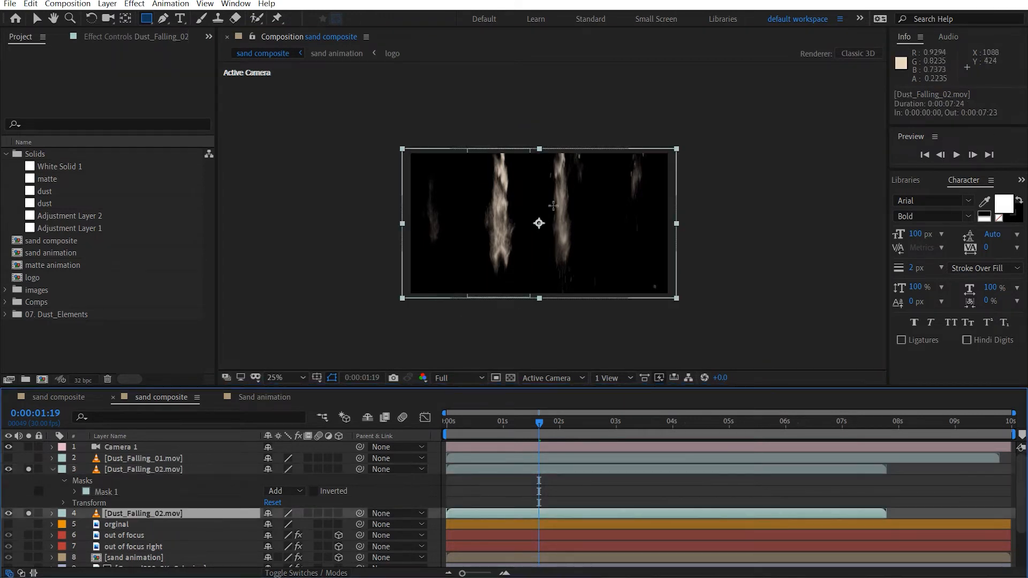
drag(538, 130, 593, 299)
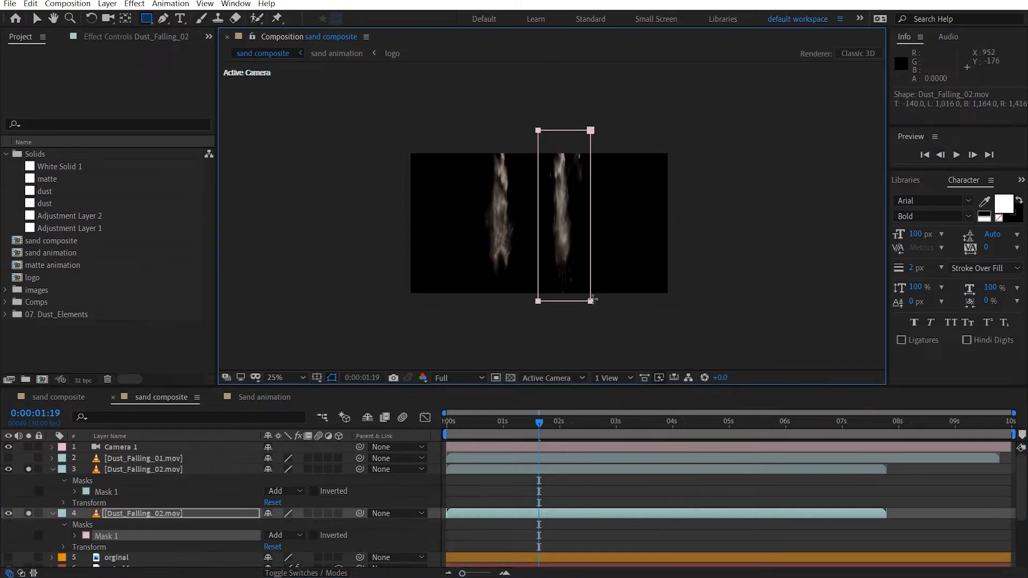
Set the Mask Feather of the upper Dust_Falling_02.mov copy to 50 pixels.
shift+click(149, 469)
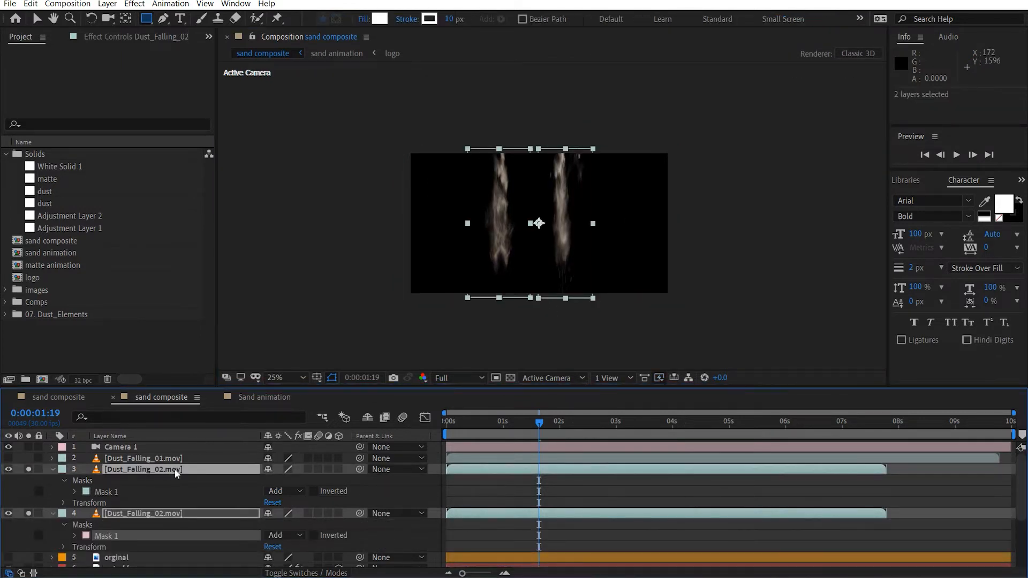
key(f)
click(291, 491)
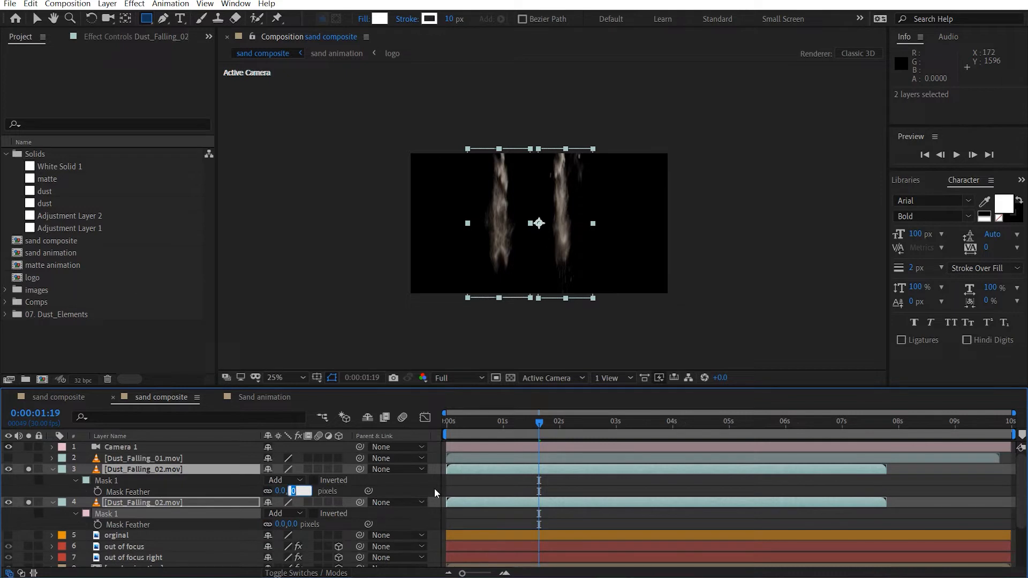
text(50)
key(Return)
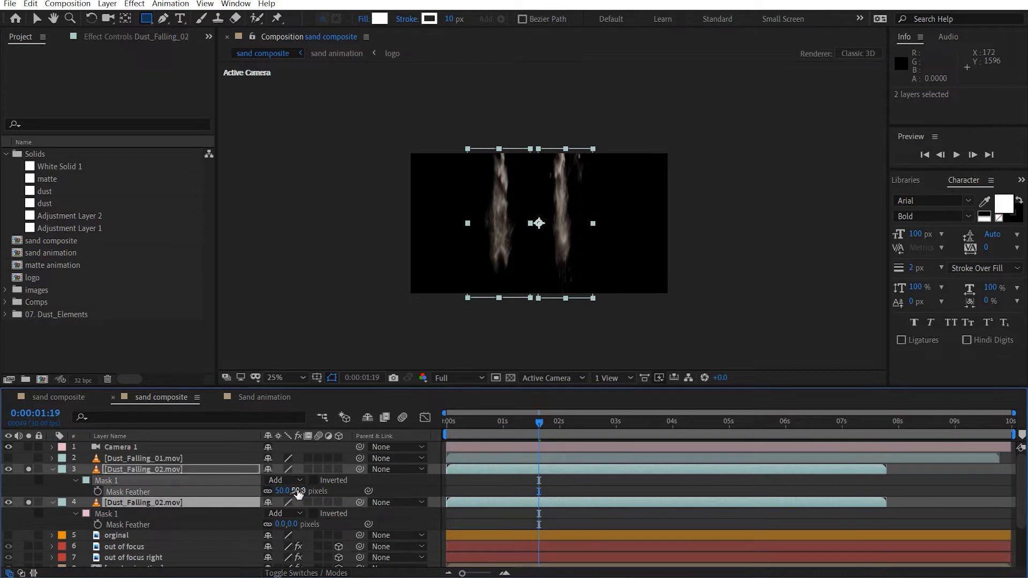
key(v)
click(723, 307)
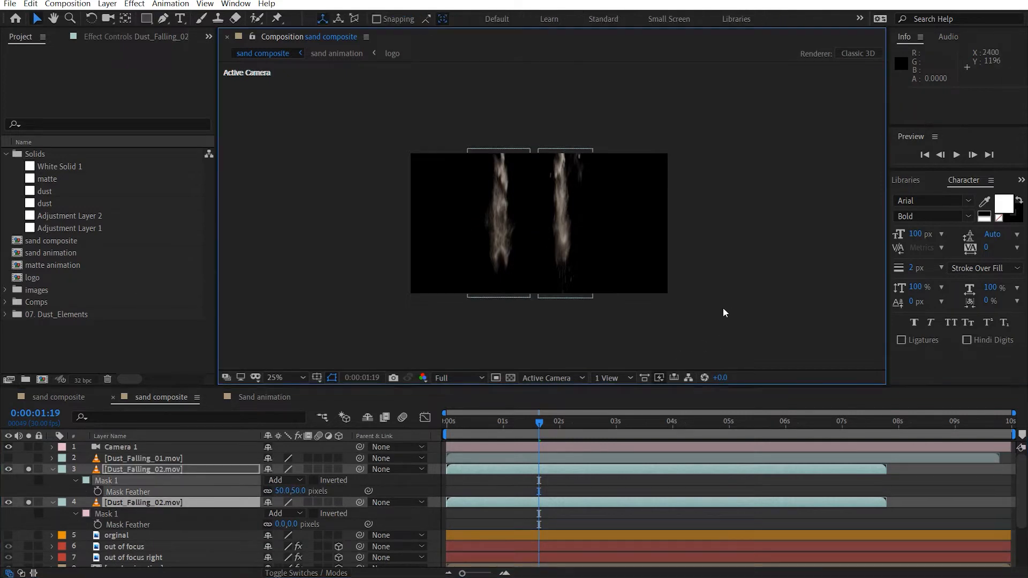
scroll(570, 279, up, 2)
drag(488, 255, 496, 240)
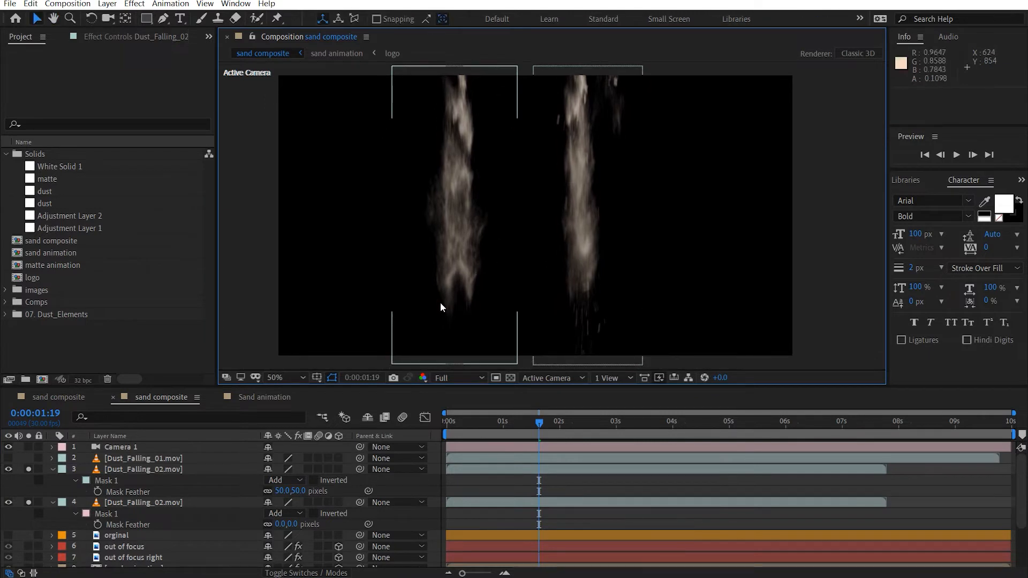
Turn off solo on both Dust_Falling_02.mov layers.
click(28, 469)
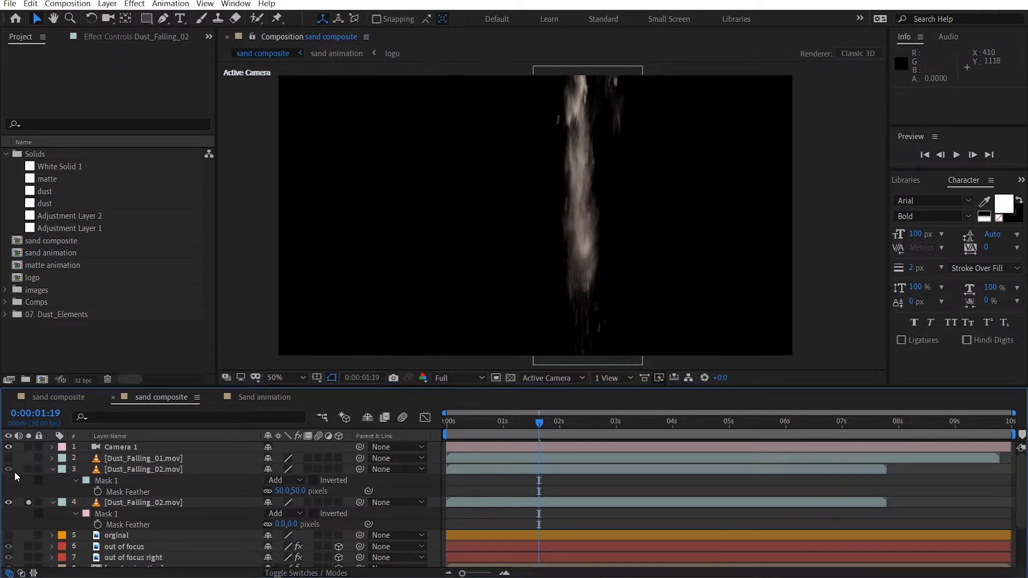
click(51, 468)
click(29, 480)
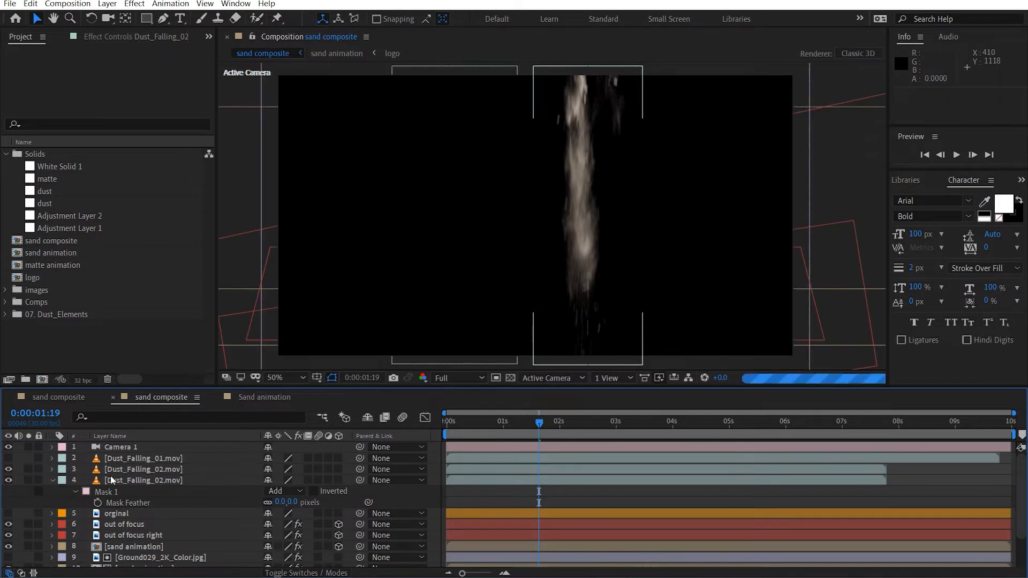
Move both Dust_Falling_02.mov layers below the out of focus right layer and collapse the lower one's properties.
click(139, 474)
shift+click(160, 481)
scroll(132, 466, down, 3)
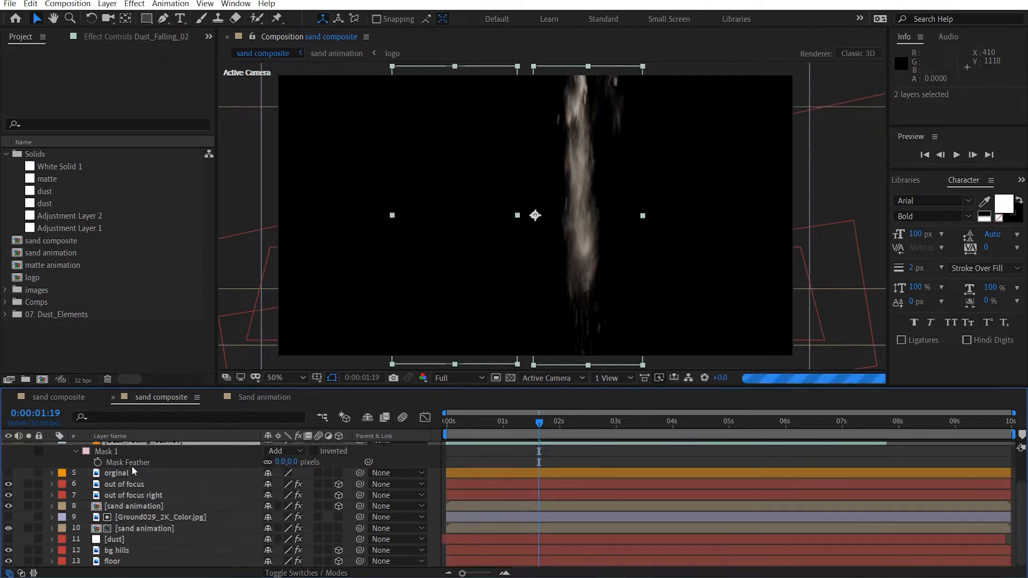
scroll(142, 455, up, 3)
drag(134, 471, 166, 531)
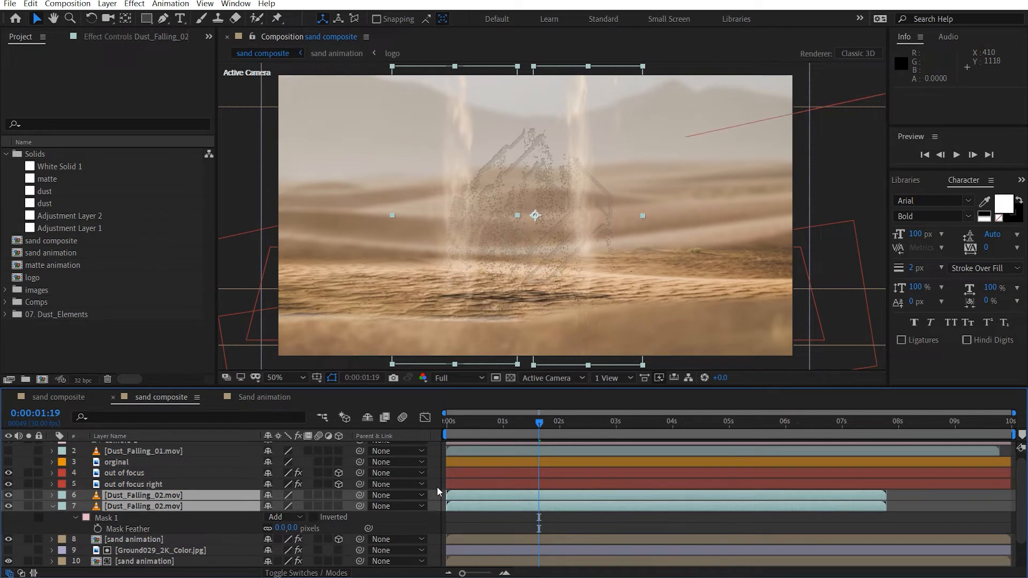
click(52, 506)
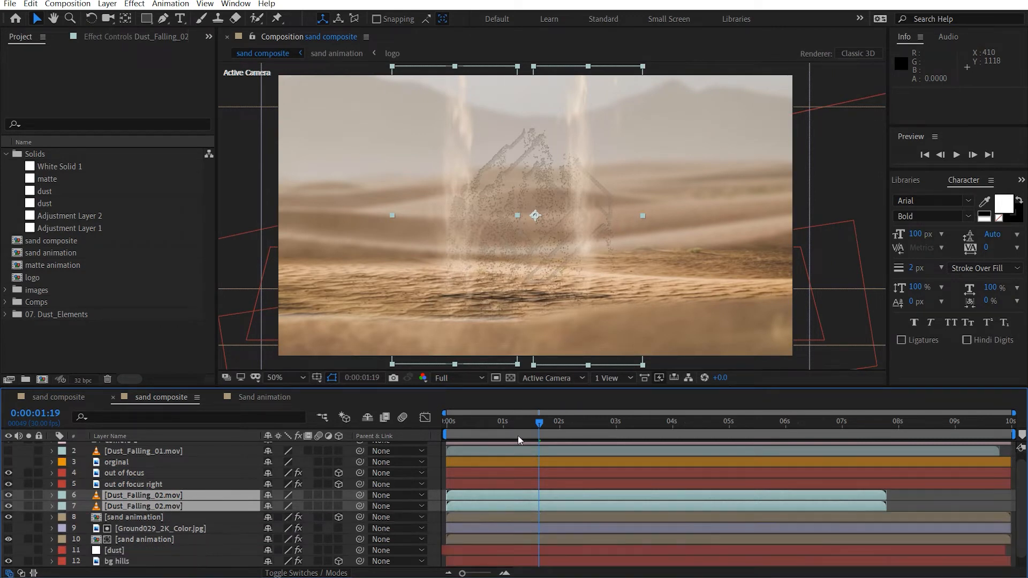
Apply the Tint effect to the lower Dust_Falling_02.mov layer, mapping white to brown 837462 with a 50% tint amount.
click(165, 505)
click(137, 38)
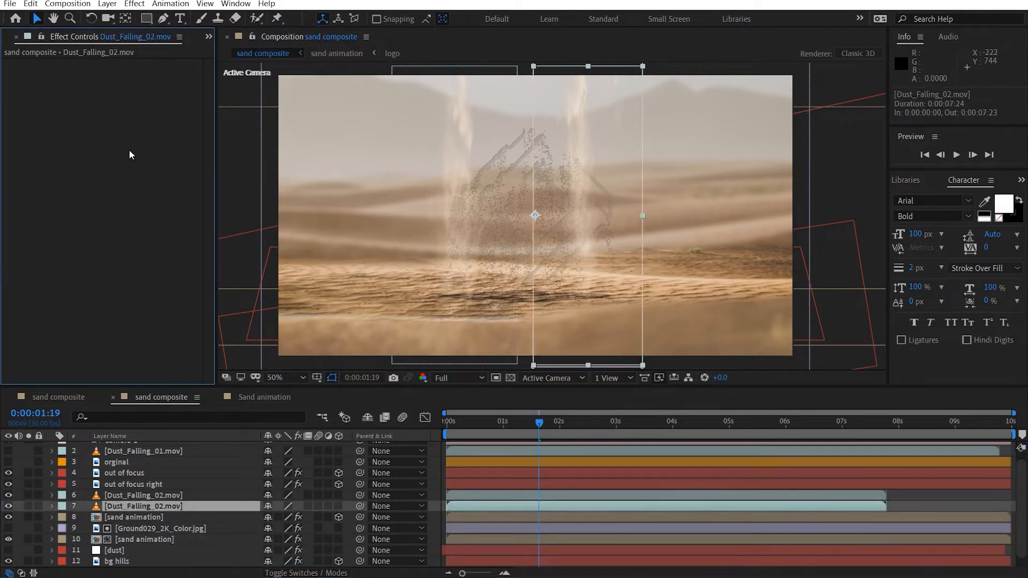
key(ctrl+space)
key(2)
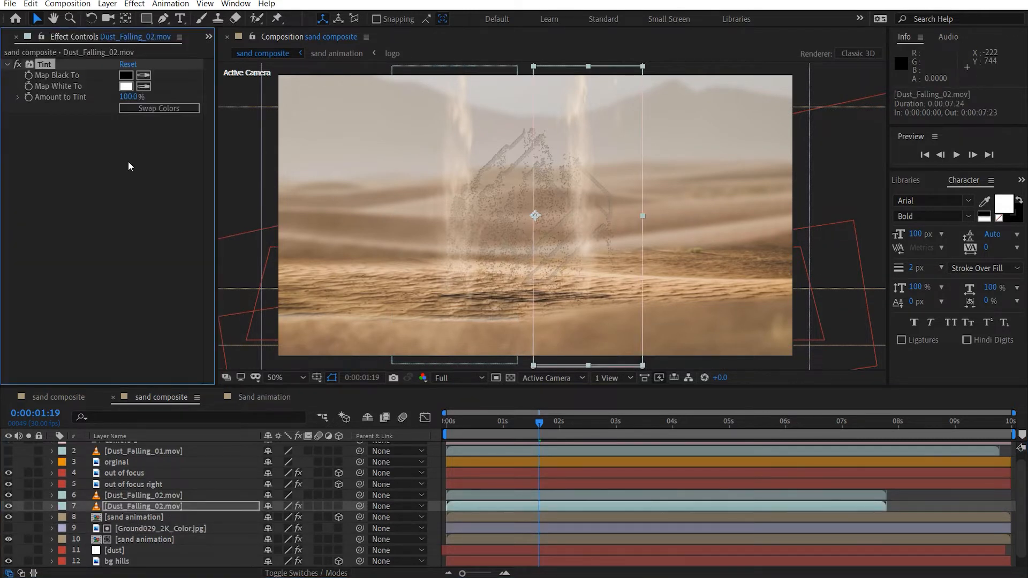
click(126, 86)
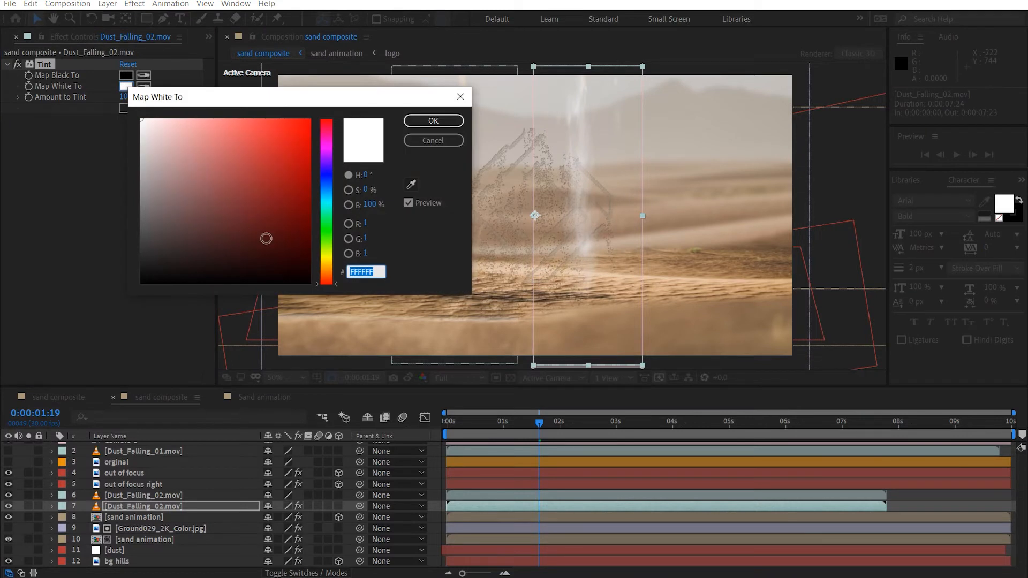
click(339, 275)
mouse_move(335, 262)
mouse_down()
mouse_move(192, 197)
mouse_move(183, 213)
mouse_move(183, 198)
mouse_up()
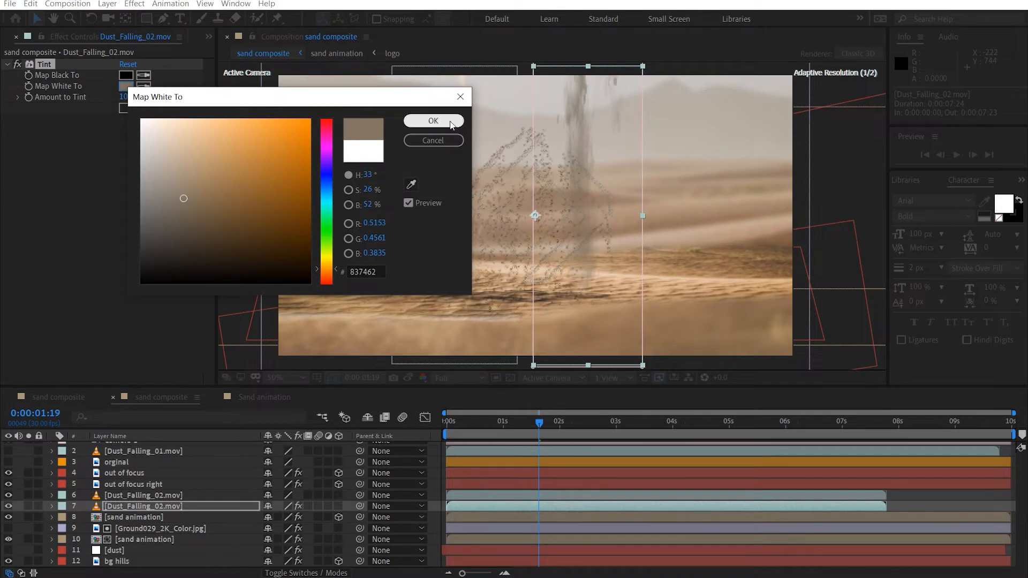
click(433, 121)
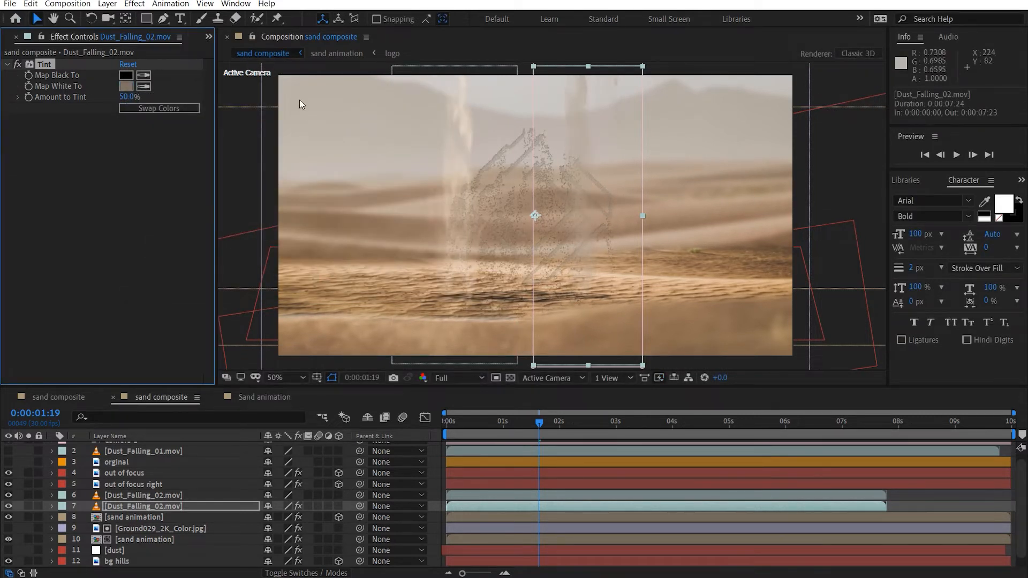
Set the Tint effect's Map White To color to 867867 and copy the effect to the upper Dust_Falling_02.mov layer.
click(126, 86)
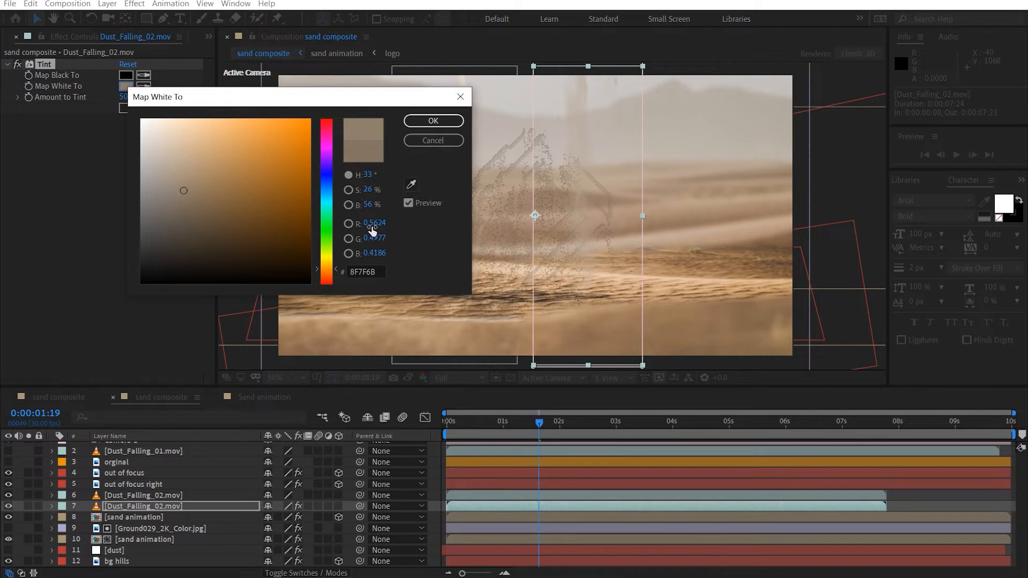
drag(180, 192, 178, 198)
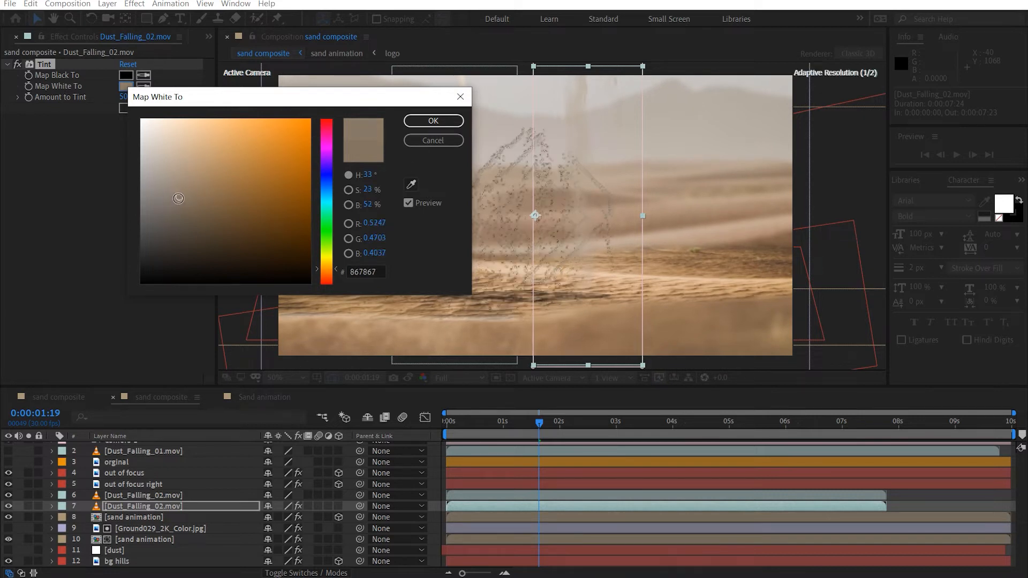
click(427, 121)
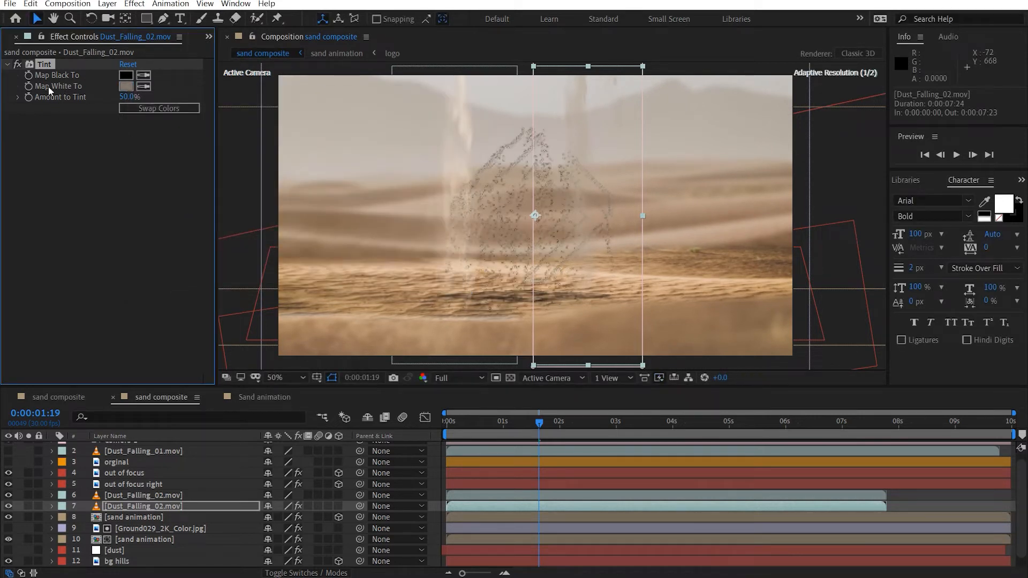
click(149, 492)
key(ctrl+v)
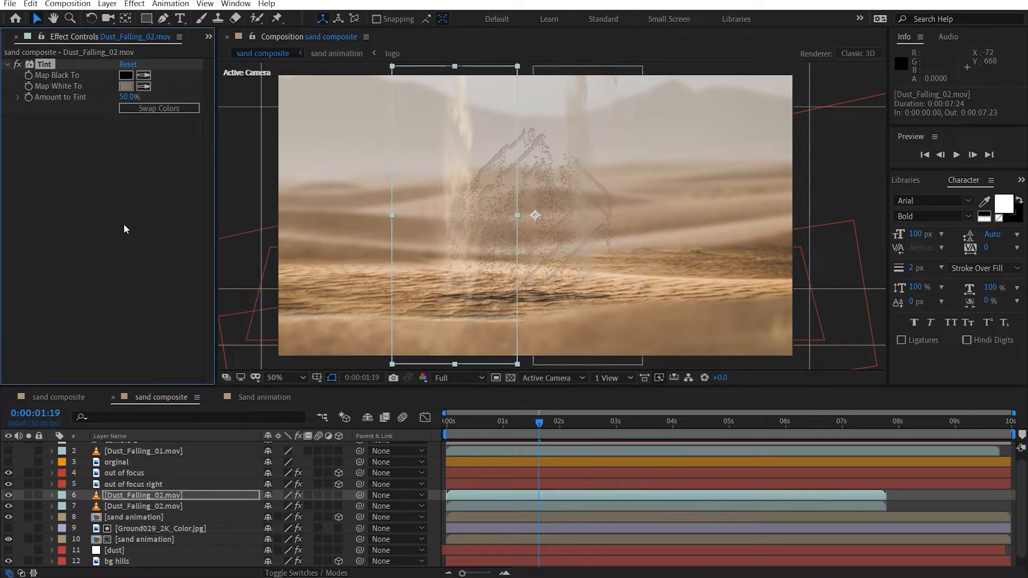
Apply the Curves effect to the upper Dust_Falling_02.mov layer and raise its Alpha channel curve slightly around the lower midtones.
click(134, 223)
key(ctrl+space)
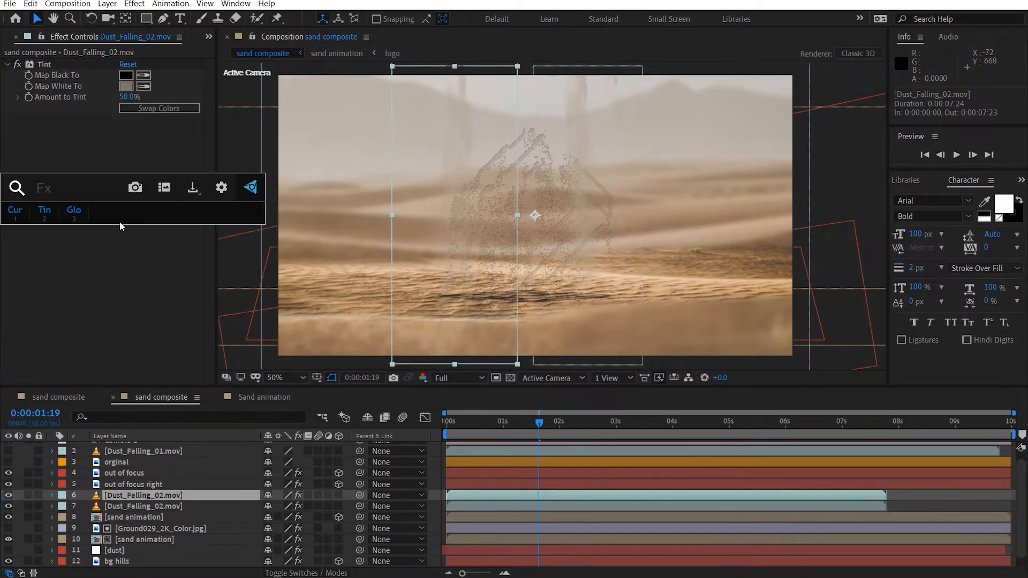
key(1)
mouse_move(107, 257)
mouse_down()
mouse_move(99, 249)
mouse_move(118, 242)
mouse_up()
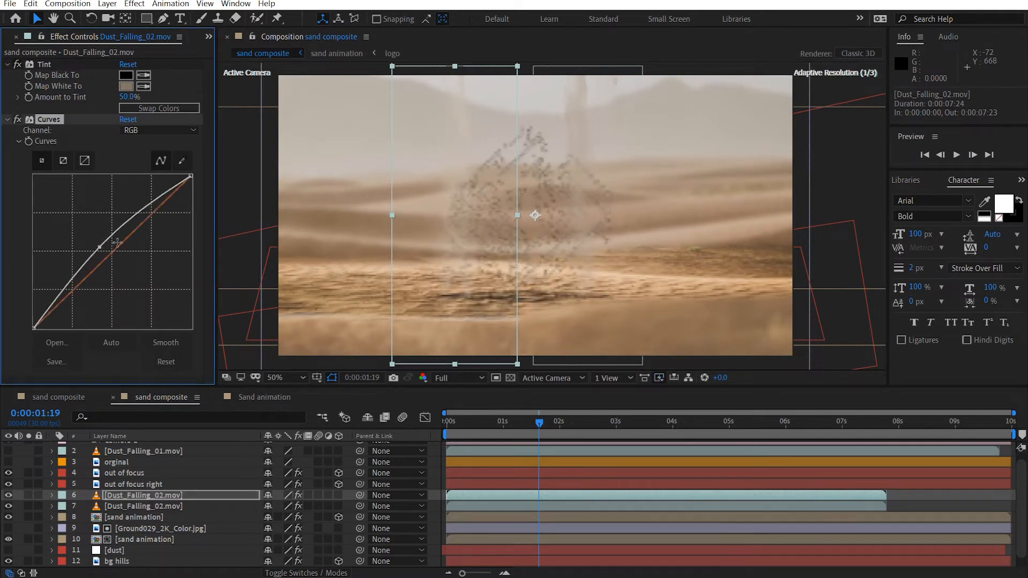
key(ctrl+z)
click(146, 134)
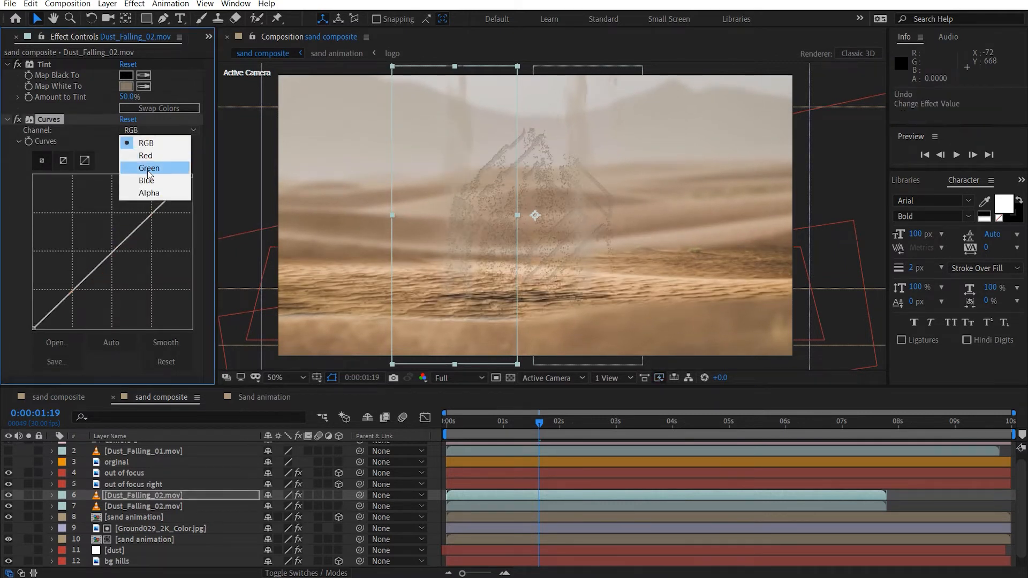
click(149, 193)
drag(100, 264, 95, 261)
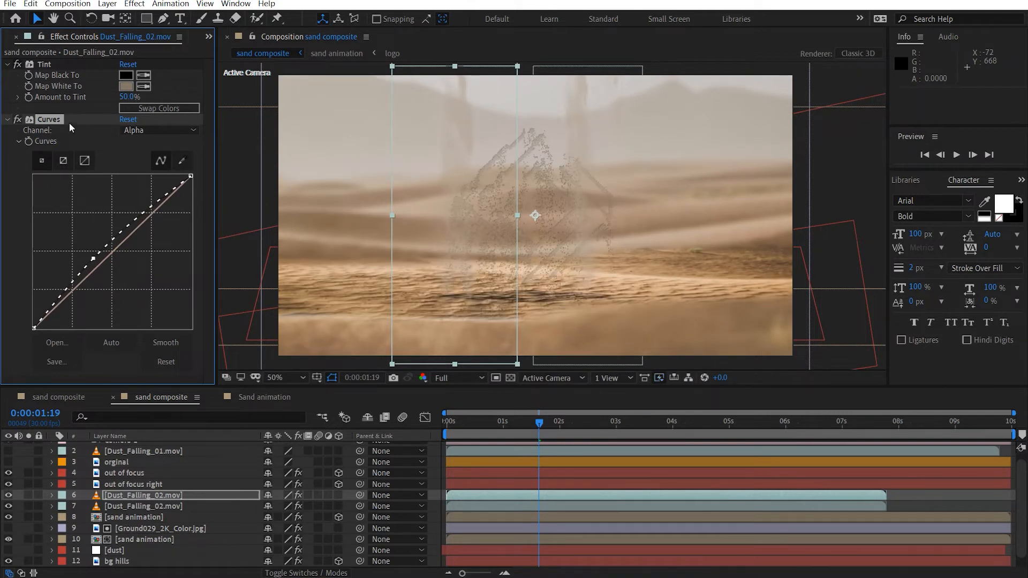
Copy the Curves effect to the lower Dust_Falling_02.mov layer and collapse its Tint and Curves settings.
click(140, 506)
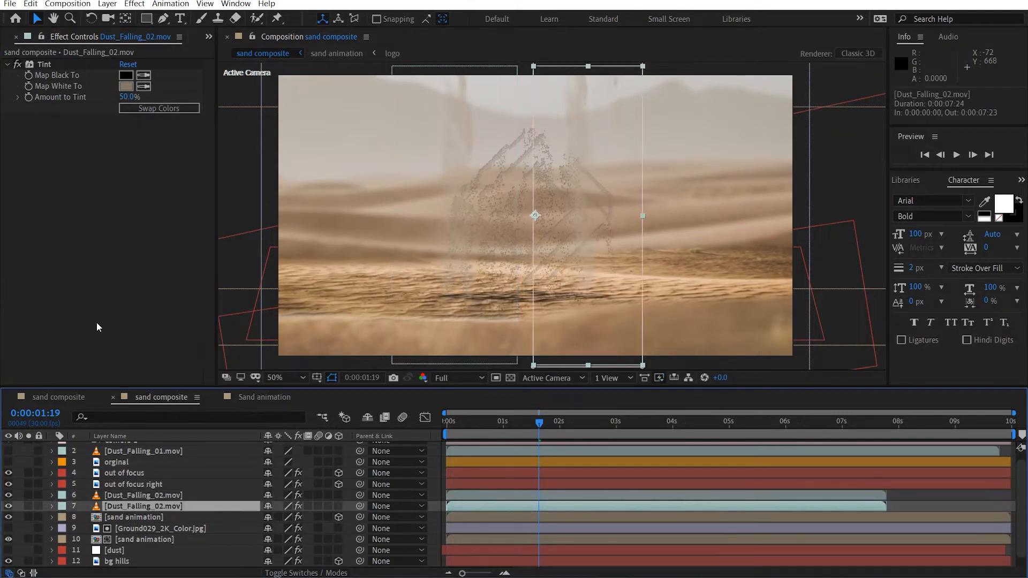
key(ctrl+v)
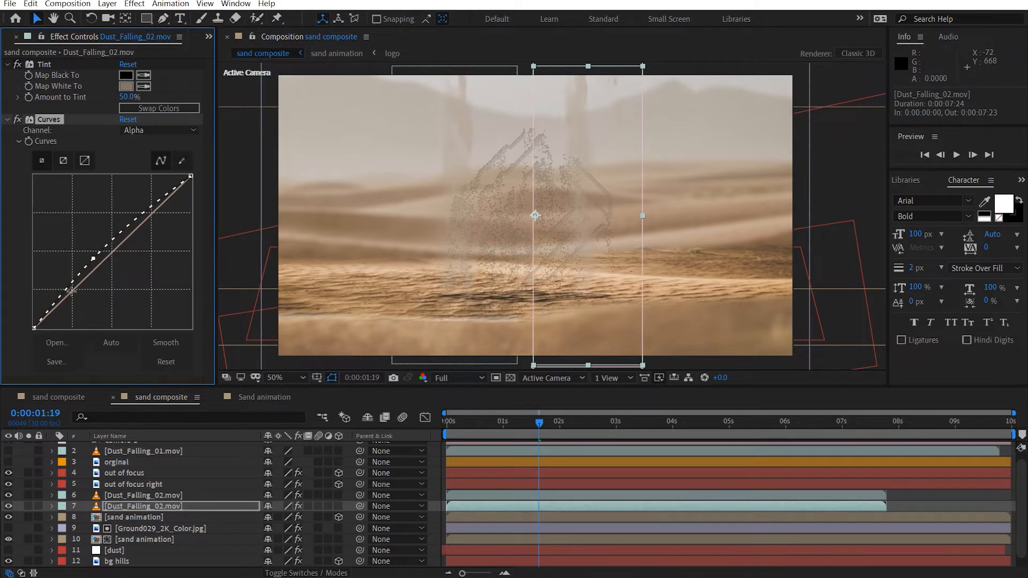
click(8, 120)
click(7, 64)
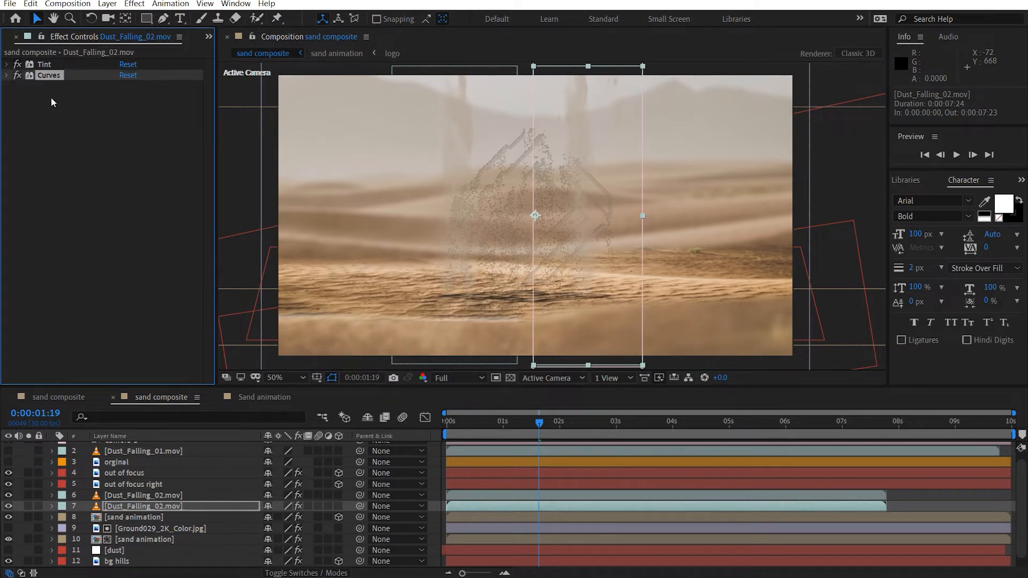
Inspect the logo's start of disintegration near 0:00:01:09 with both Dust_Falling_02.mov layers hidden and shown.
shift+click(198, 499)
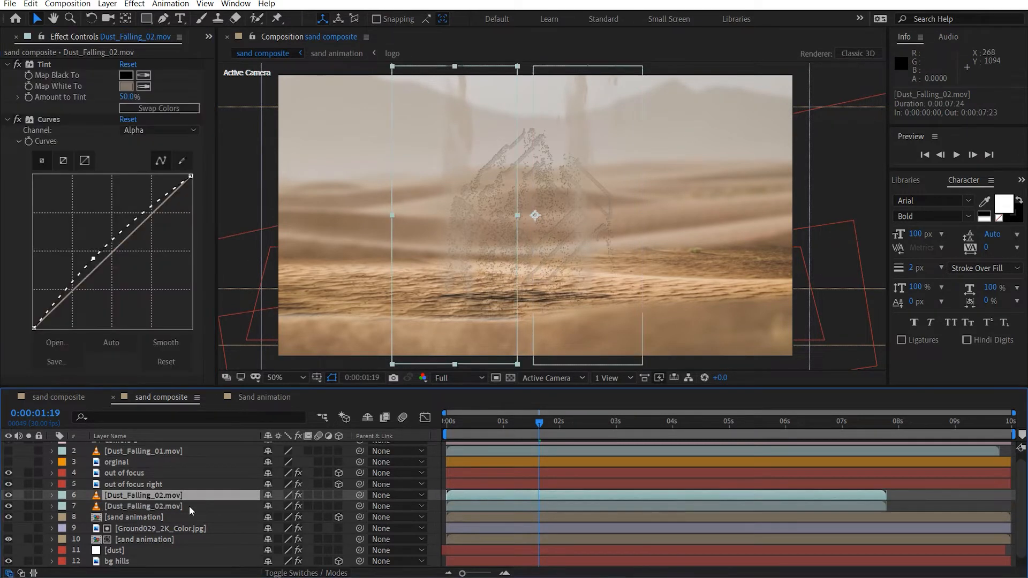
scroll(511, 288, up, 2)
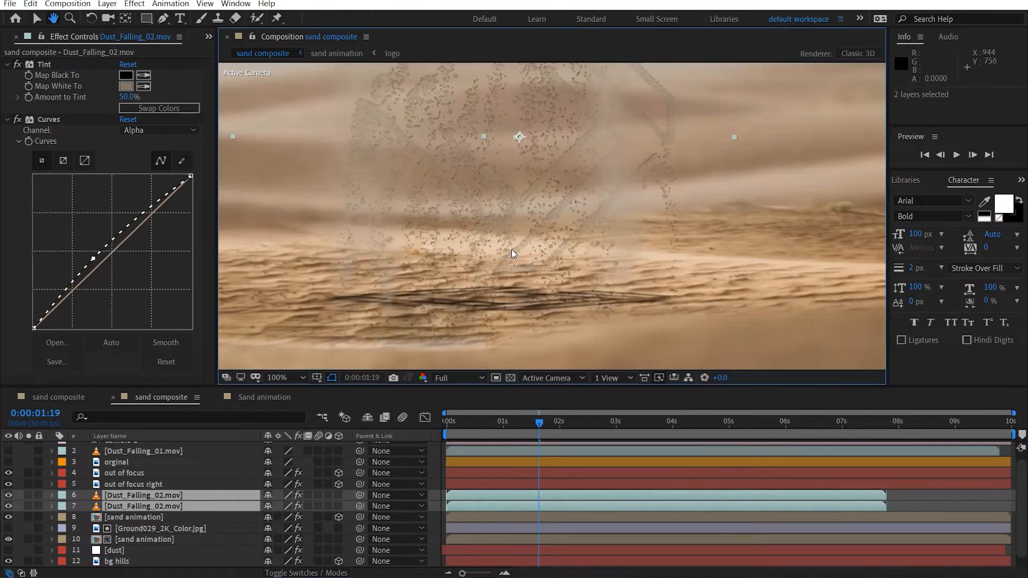
click(480, 418)
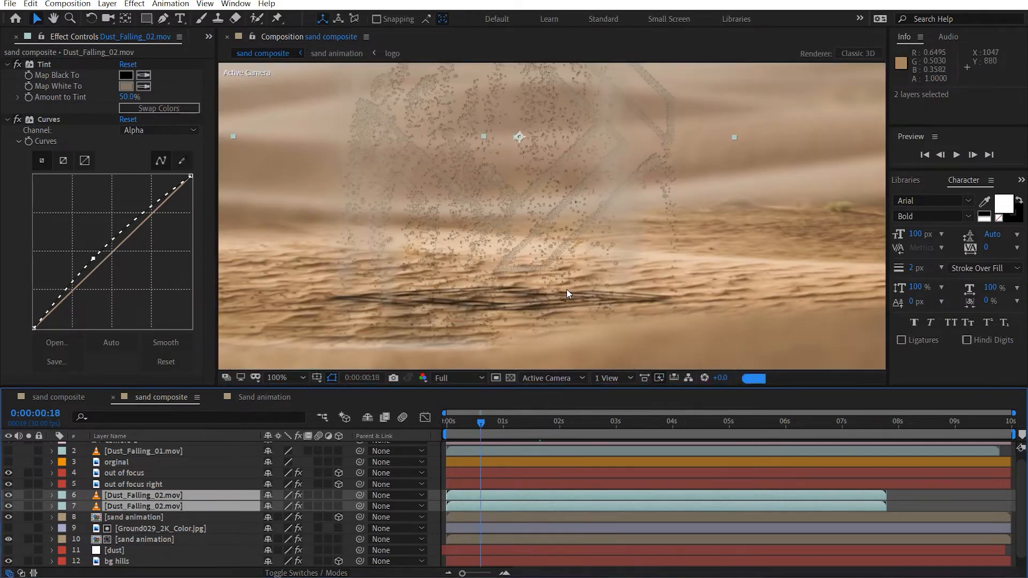
drag(504, 248, 508, 280)
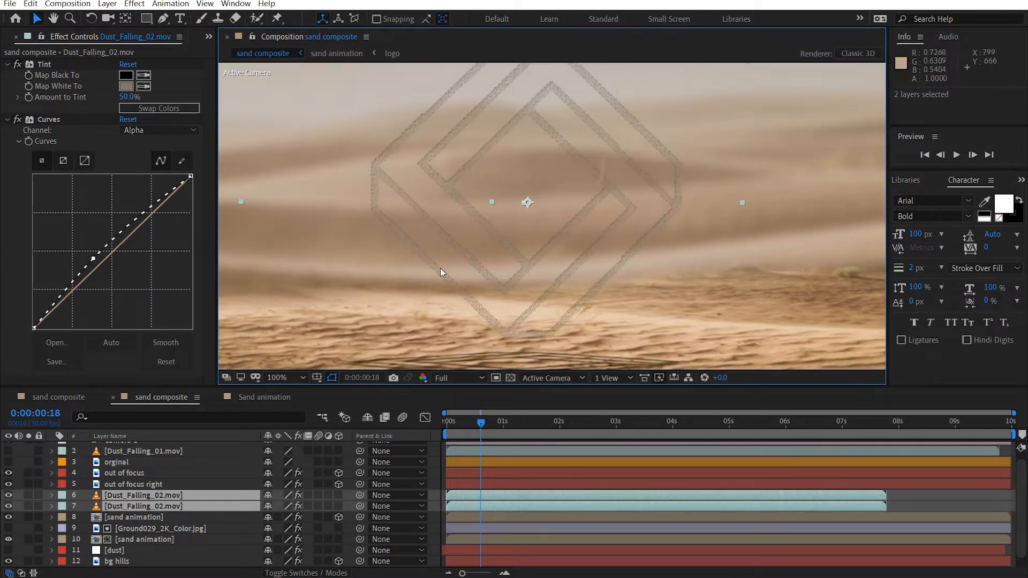
click(520, 423)
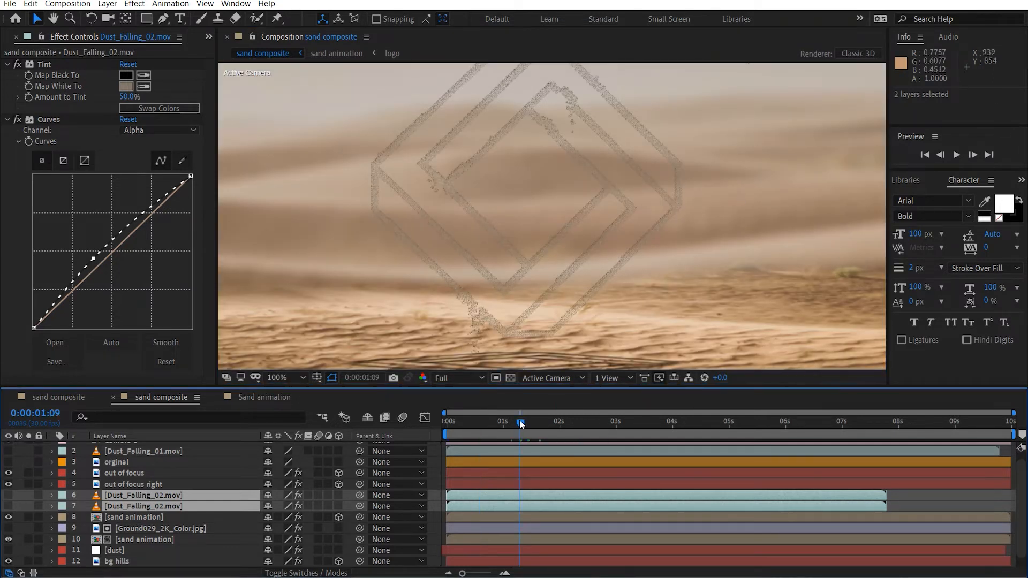
drag(14, 505, 11, 495)
scroll(438, 355, down, 2)
scroll(451, 340, up, 2)
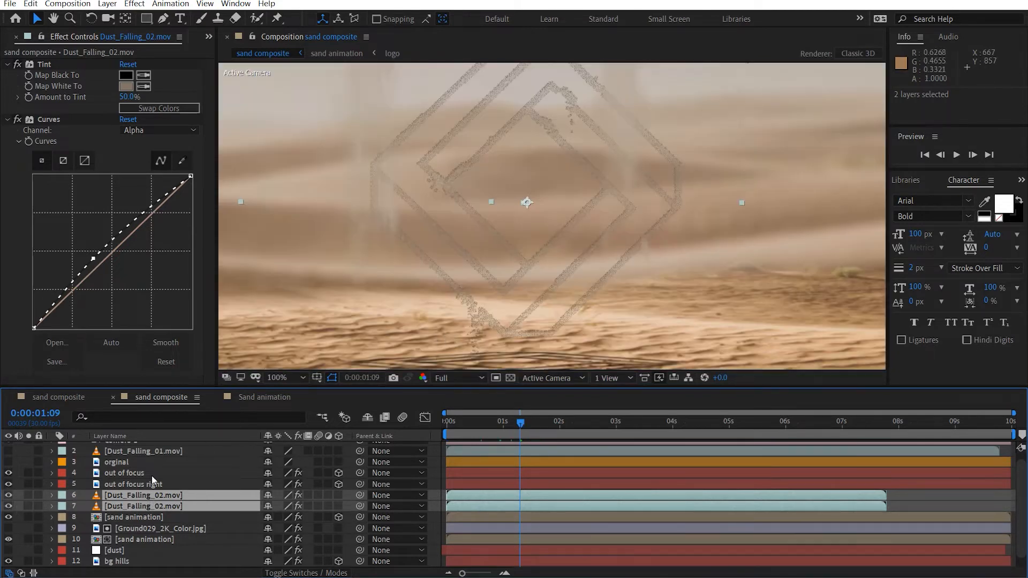
Move the lower Dust_Falling_02.mov layer down and slightly left so its dust falls from inside the logo.
click(123, 550)
click(162, 505)
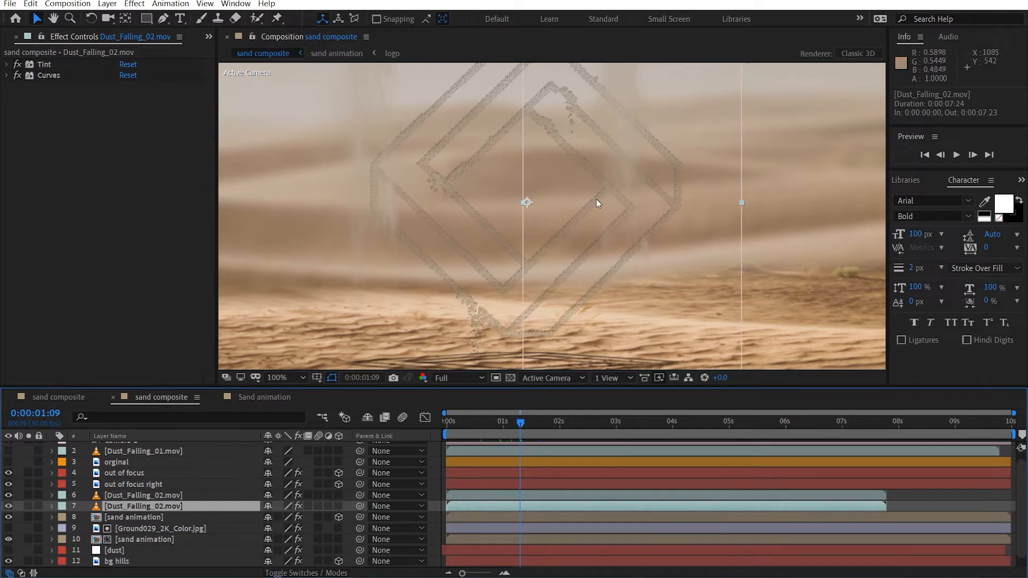
drag(595, 198, 556, 283)
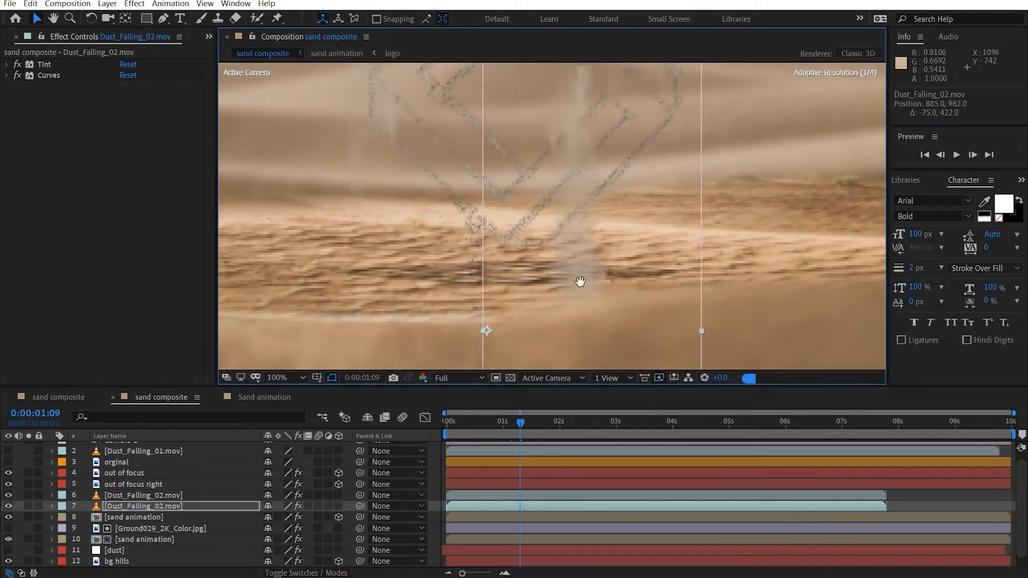
drag(598, 197, 567, 336)
drag(545, 284, 551, 223)
Set the opacity of both Dust_Falling_02.mov layers to 75% and collapse their properties.
shift+click(188, 496)
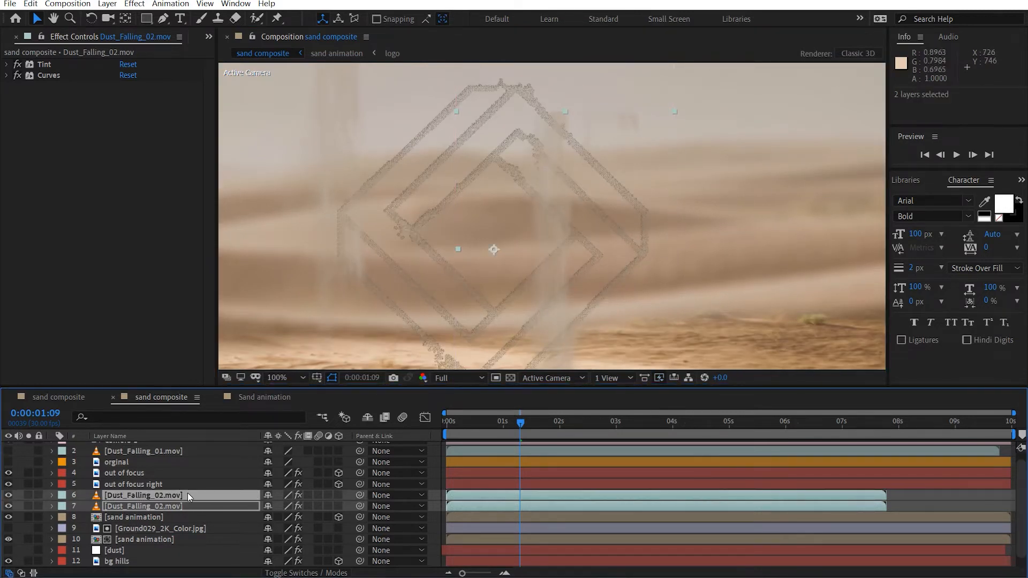
key(t)
click(274, 506)
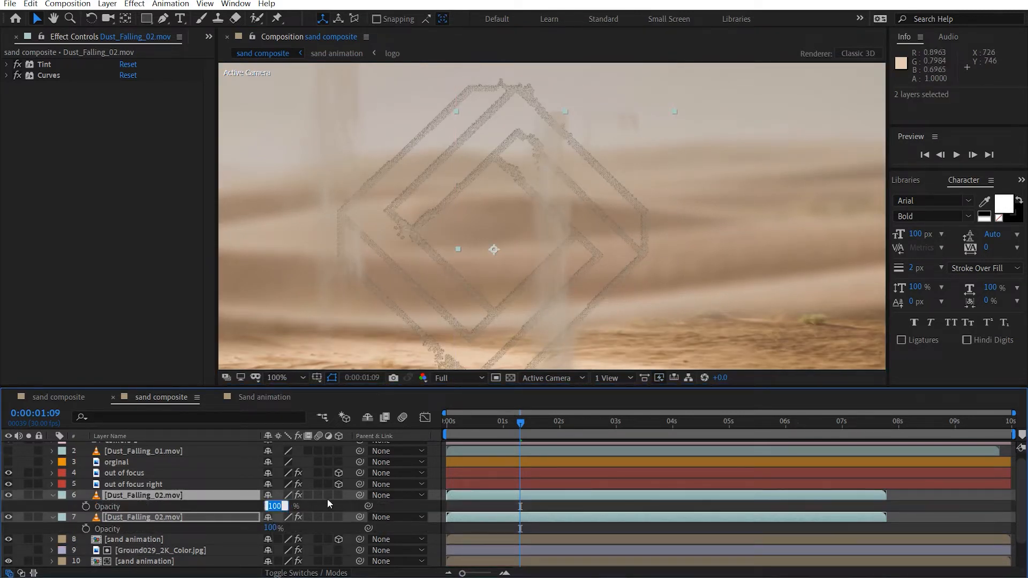
text(75)
key(Return)
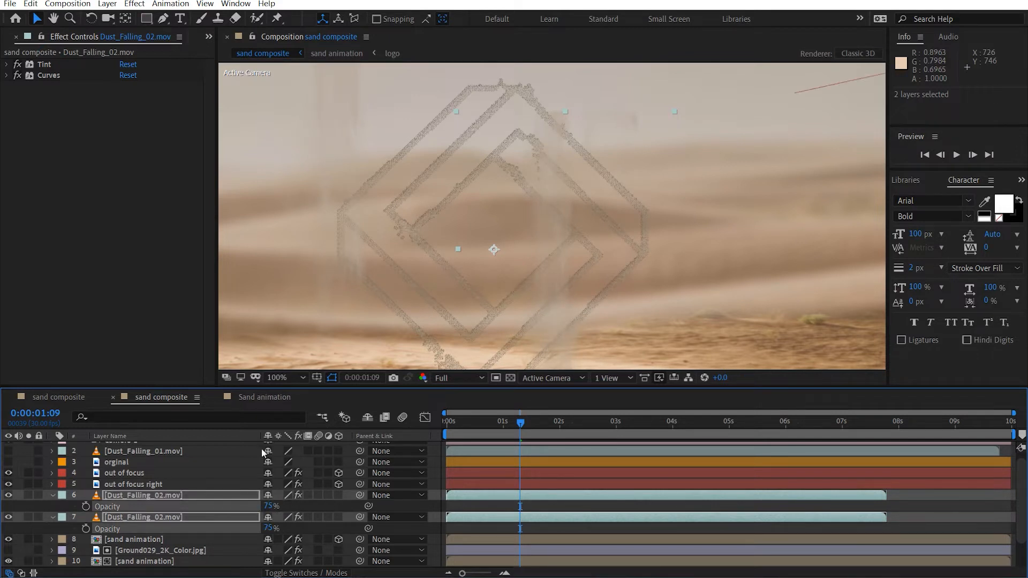
click(51, 495)
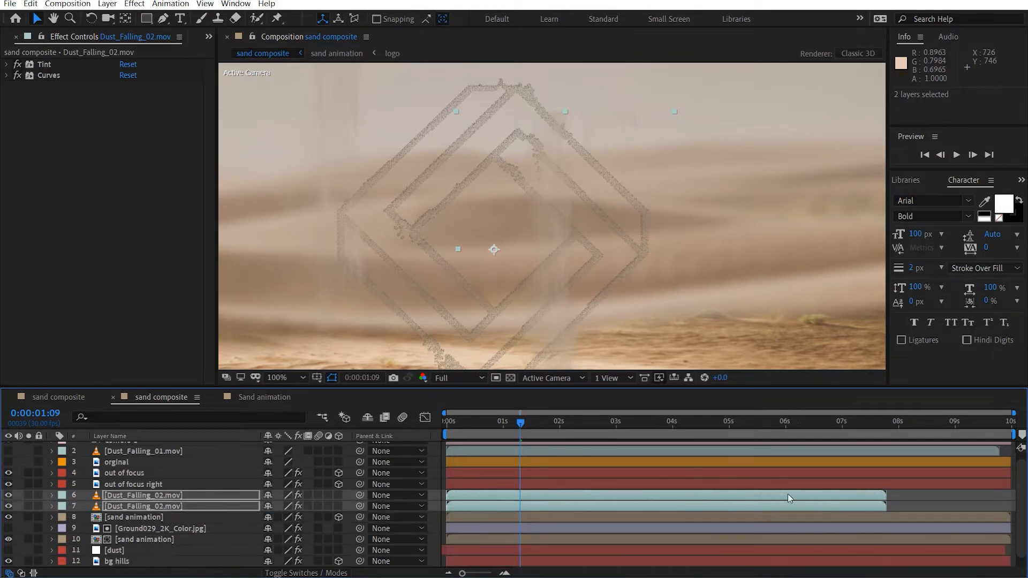
Move the upper Dust_Falling_02.mov layer down and right to position 1116, 1006 so its dust starts within the logo.
click(945, 491)
click(178, 506)
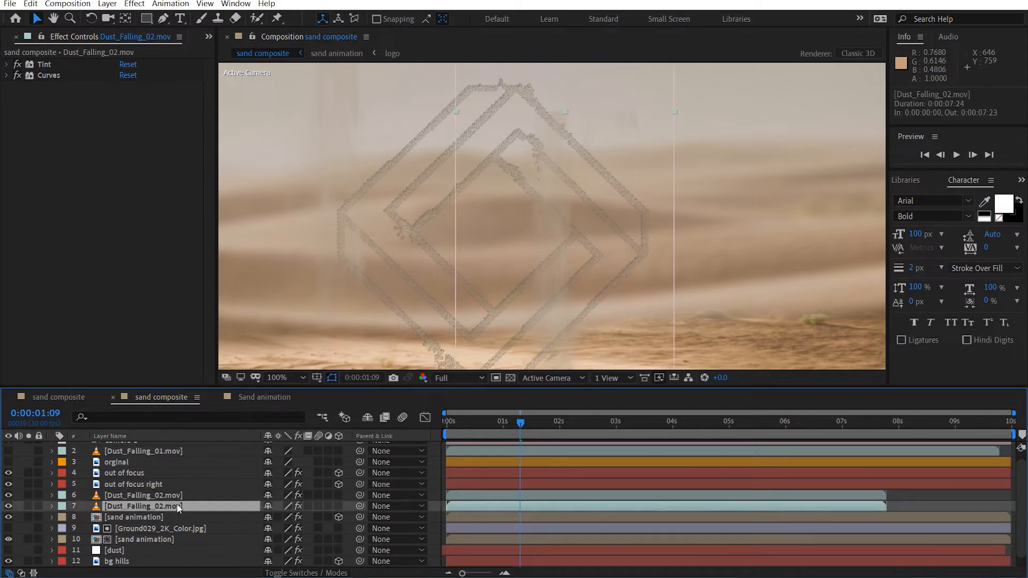
click(200, 493)
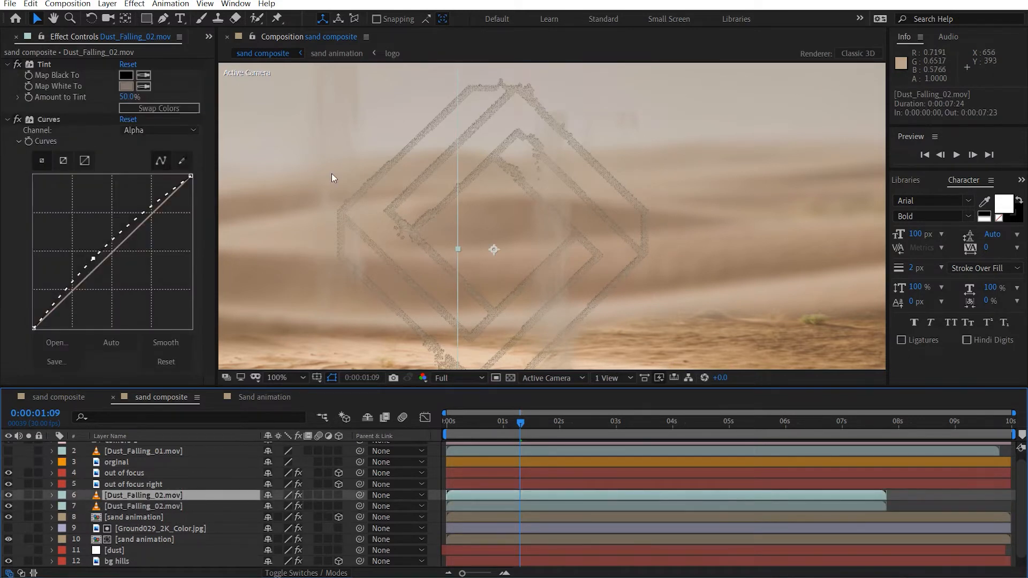
scroll(484, 233, down, 2)
drag(467, 231, 486, 314)
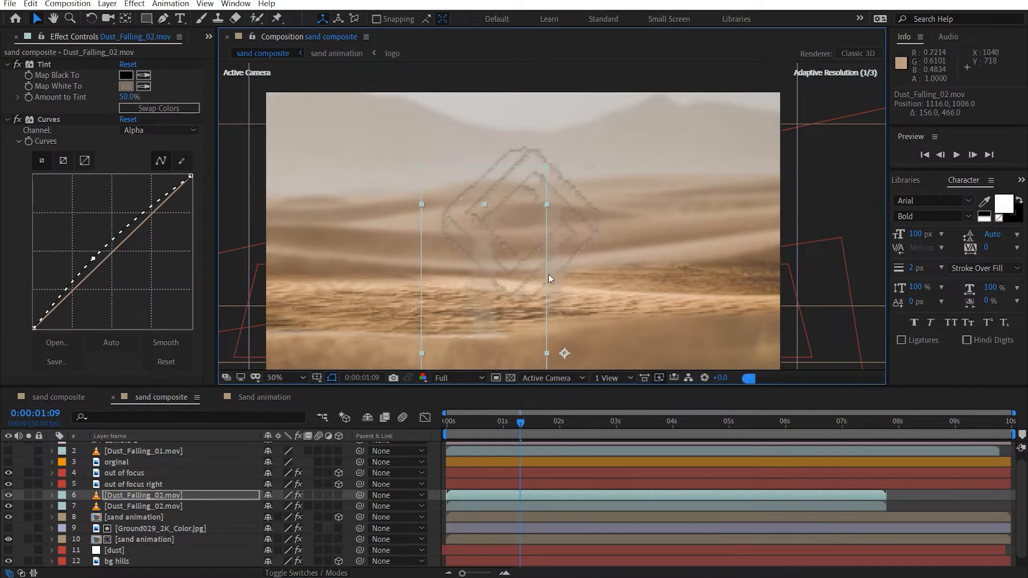
scroll(548, 274, up, 2)
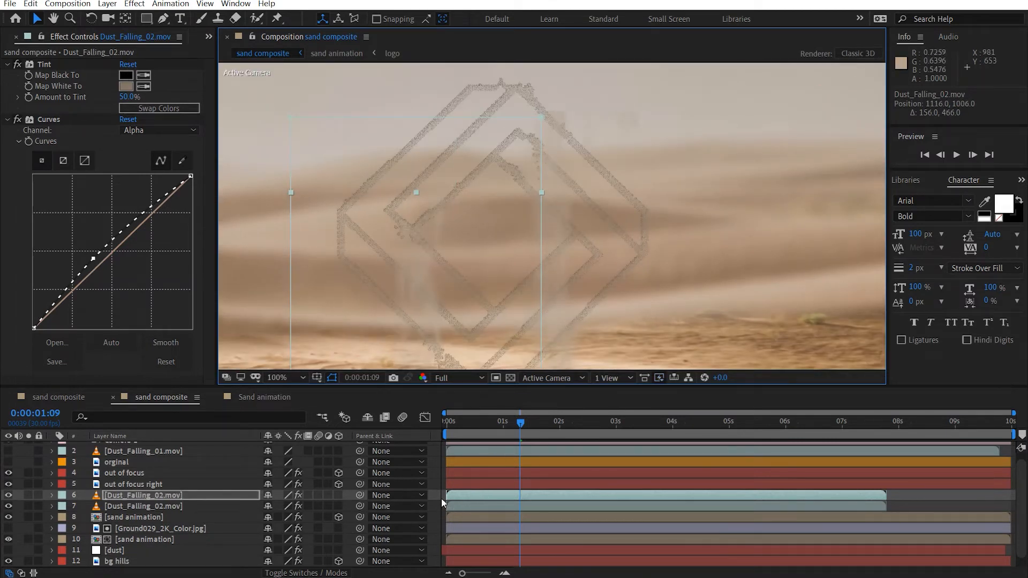
Keyframe the opacity of both Dust_Falling_02.mov layers from 0% at 0:00:01:01 to an eased 75% at 0:00:01:09.
shift+click(192, 506)
key(t)
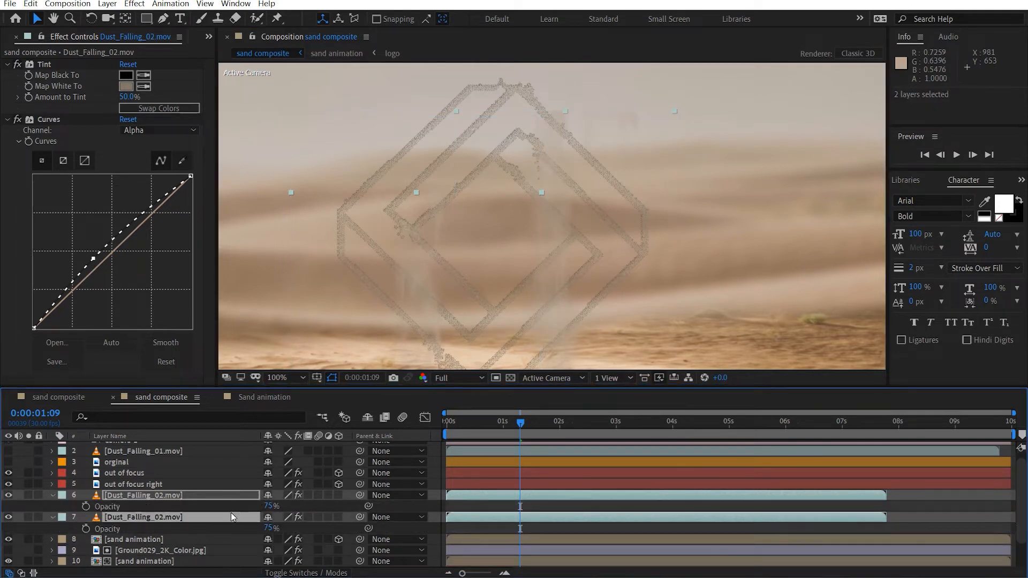
click(86, 506)
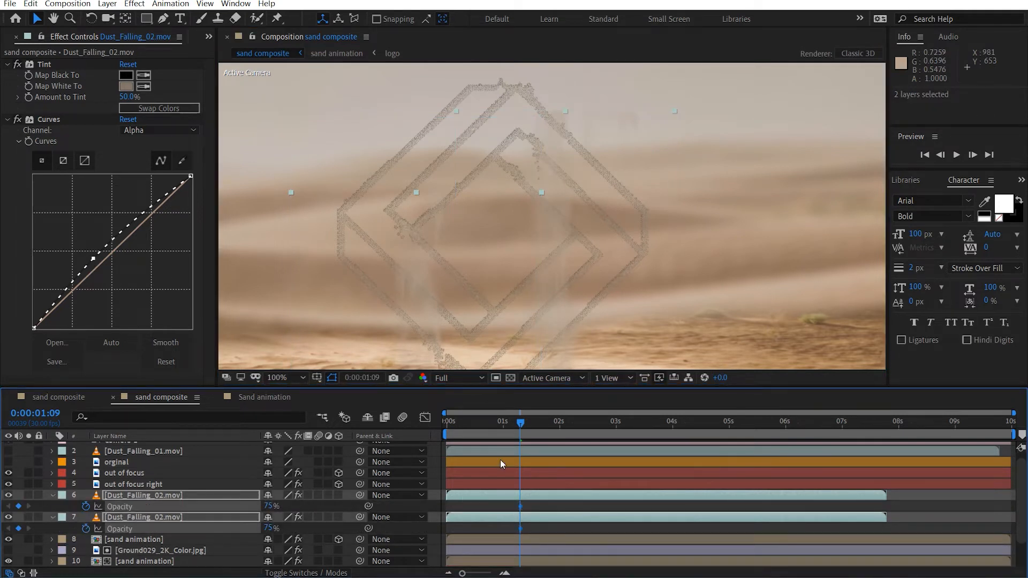
click(504, 422)
drag(270, 529, 122, 545)
mouse_move(567, 504)
mouse_down()
mouse_move(512, 532)
mouse_move(579, 532)
mouse_up()
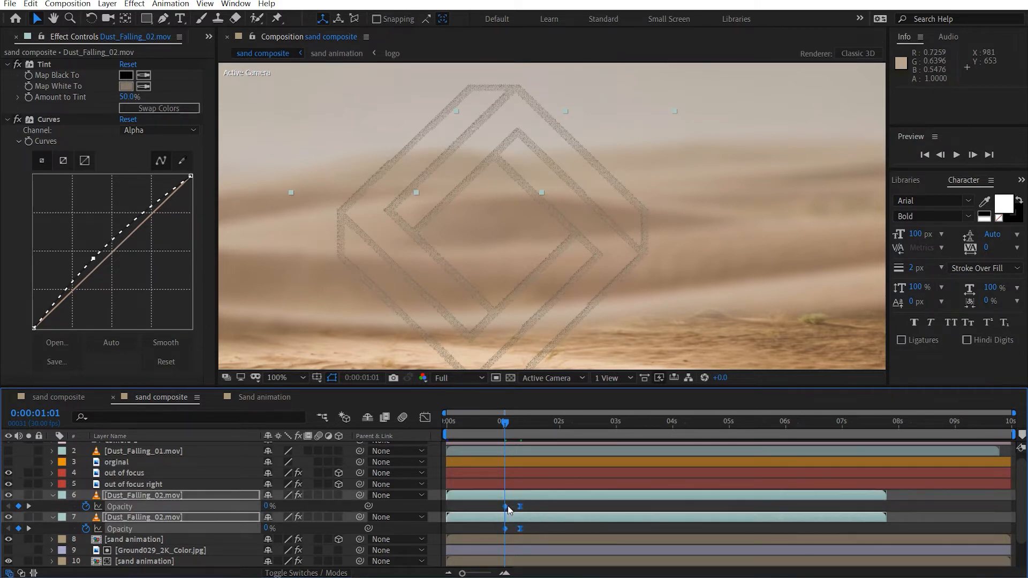
Shift both Dust_Falling_02.mov layers to start at 0:00:01:00, retiming their opacity fade to begin at 0:00:01:01 with a longer ramp.
drag(506, 505, 529, 517)
drag(537, 517, 539, 517)
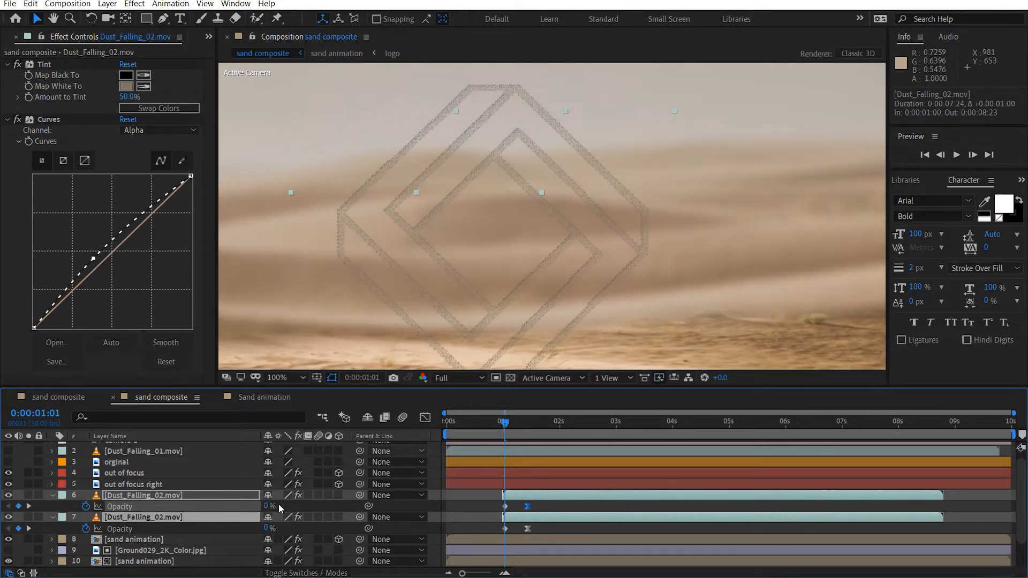
click(585, 526)
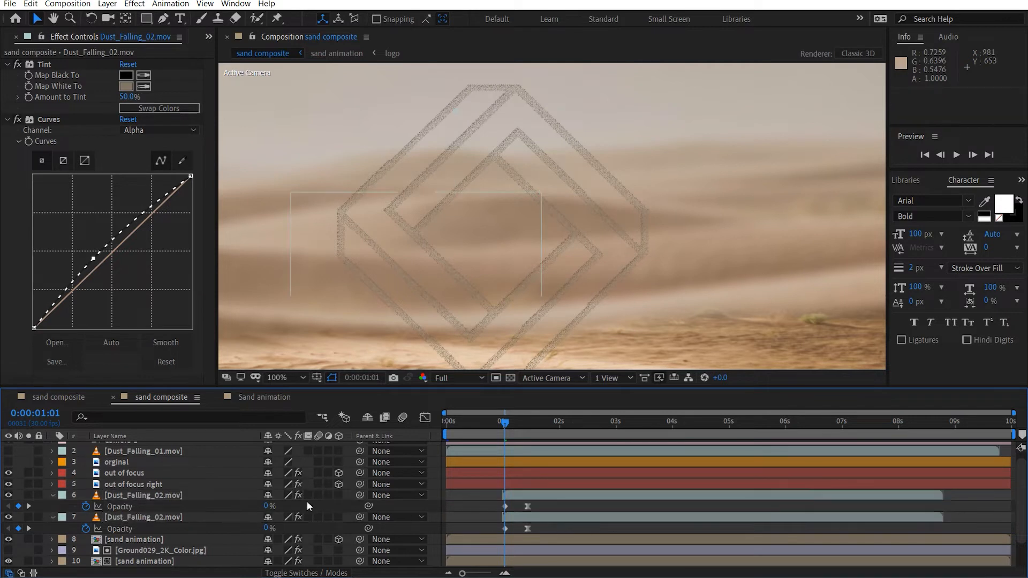
Duplicate both Dust_Falling_02.mov layers and place the copies above the originals.
click(194, 493)
ctrl+click(200, 518)
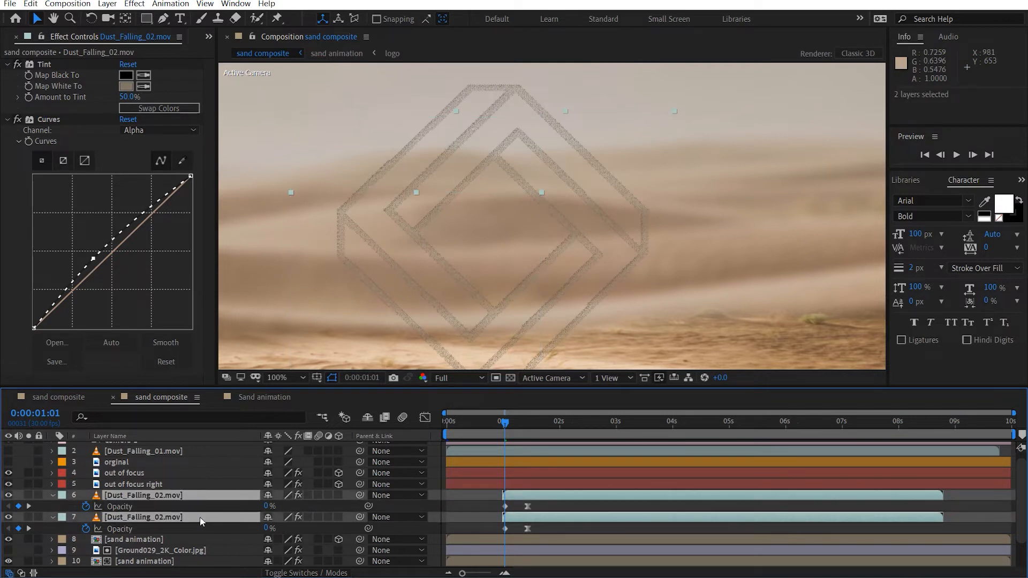
key(ctrl+d)
drag(176, 524, 189, 504)
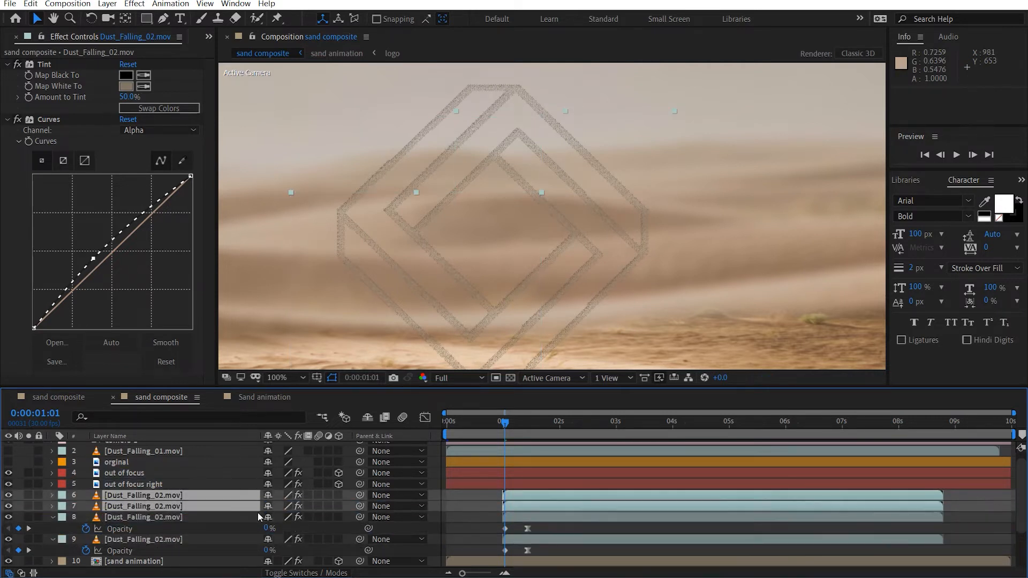
click(486, 515)
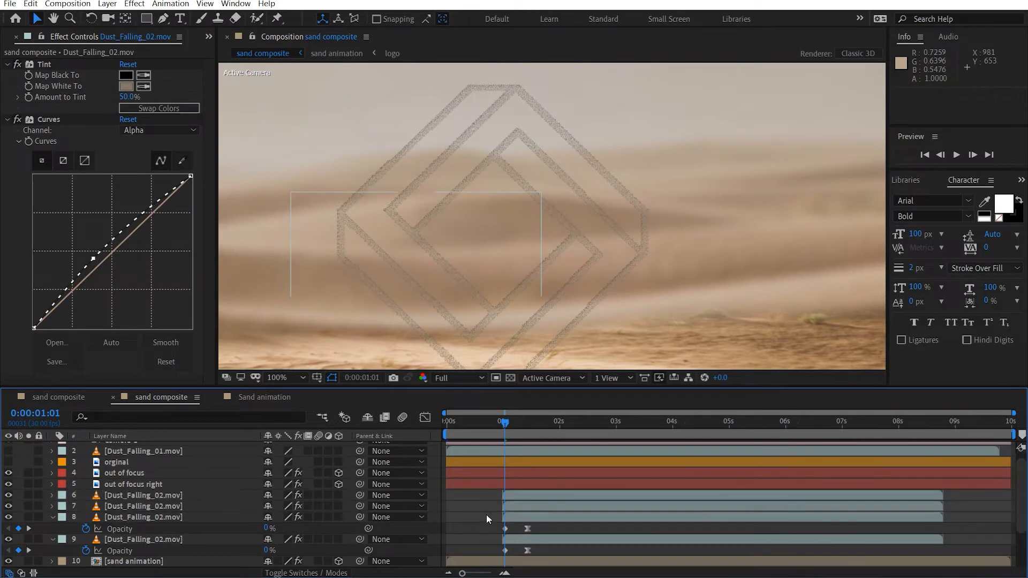
At 0:00:01:27, move the topmost Dust_Falling_02.mov copy right and slightly down to about position 1556, 1079.
click(519, 506)
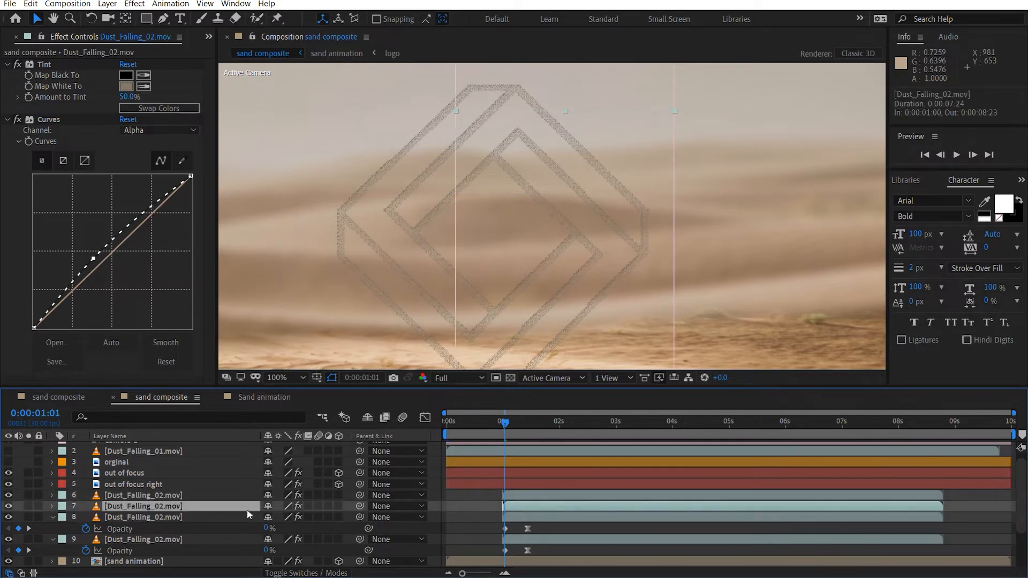
click(553, 426)
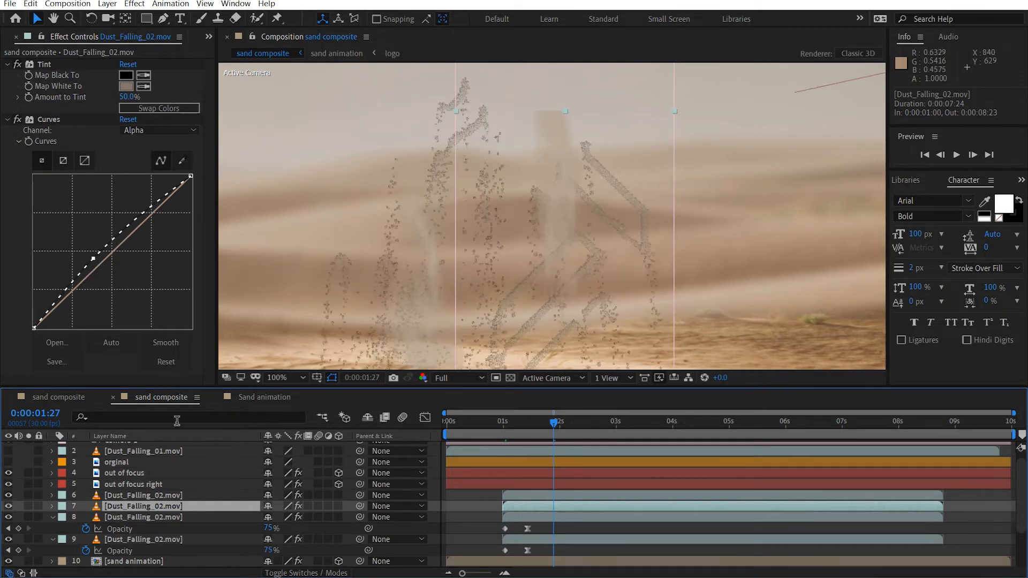
click(155, 495)
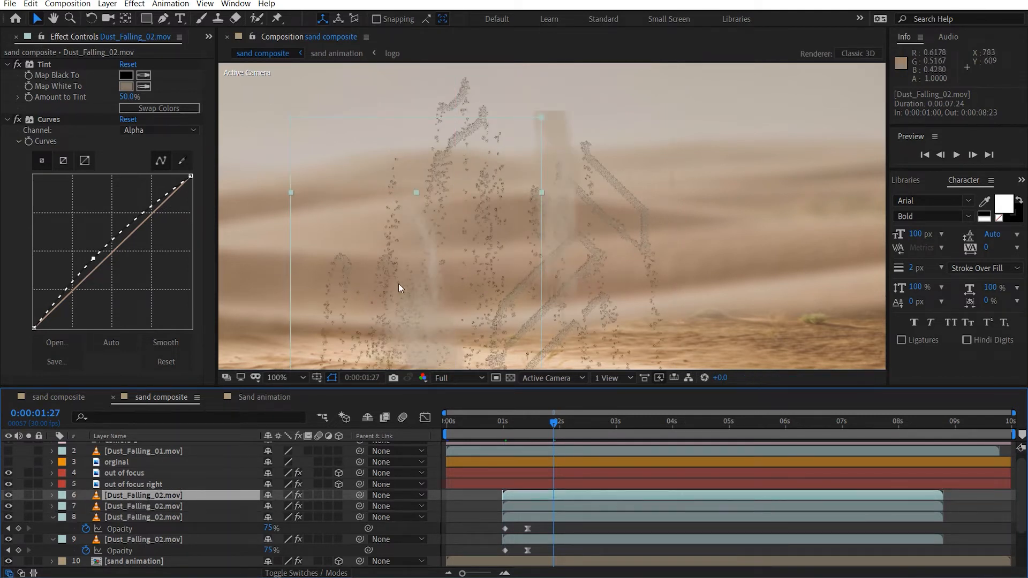
drag(423, 288, 625, 316)
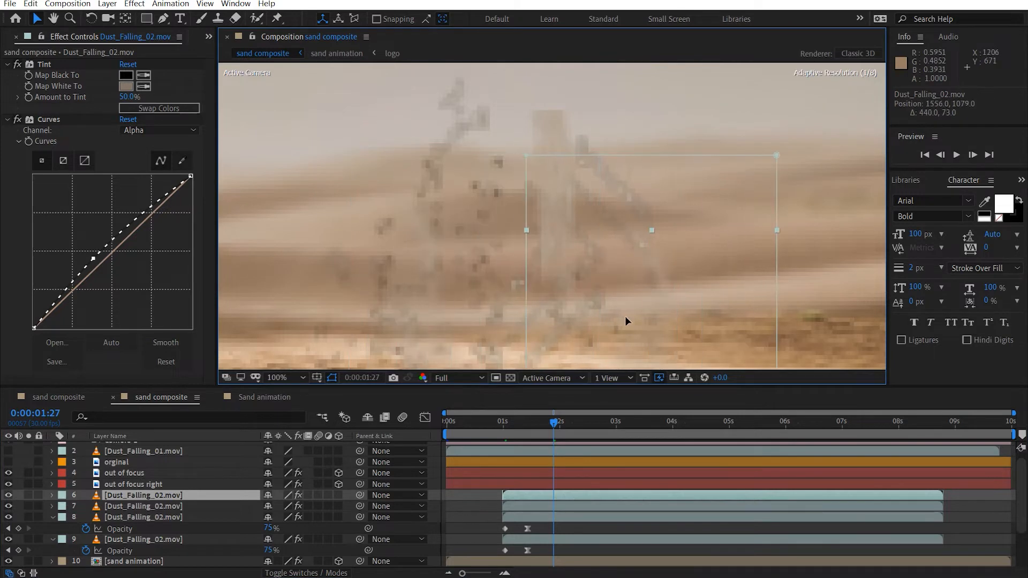
Move the topmost Dust_Falling_02.mov copy to about position 1246, 900 and the copy below it to about 1027, 1016.
drag(472, 334, 458, 230)
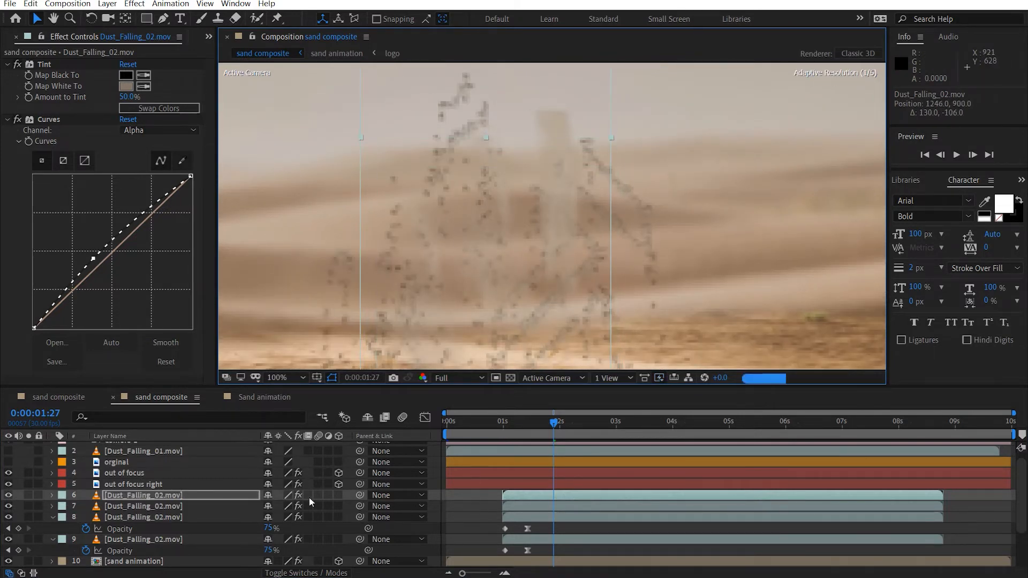
click(203, 505)
drag(559, 284, 619, 298)
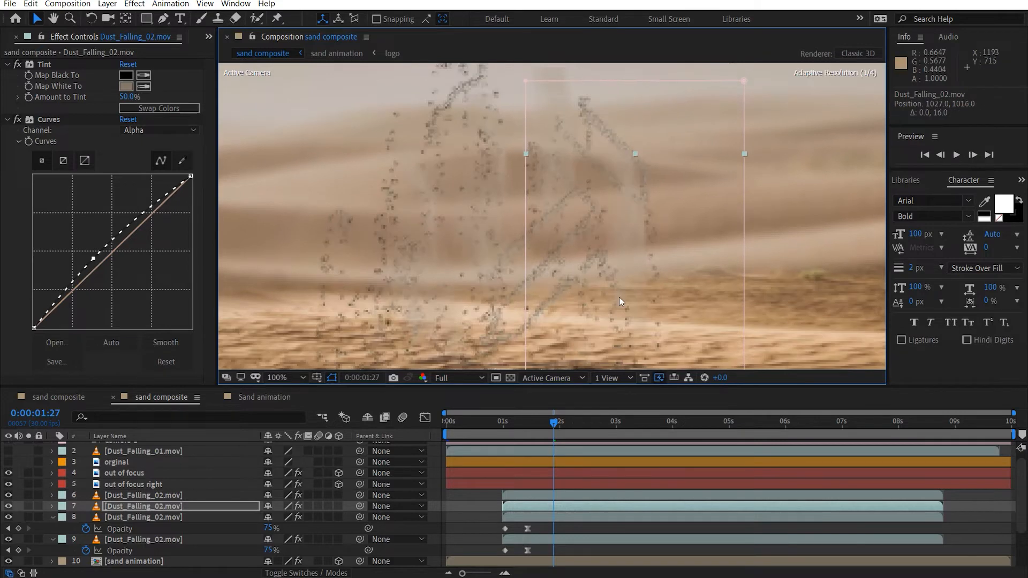
Time-stretch the second Dust_Falling_02.mov layer from the top by a factor of 130, holding its in-point.
right_click(191, 506)
mouse_move(266, 246)
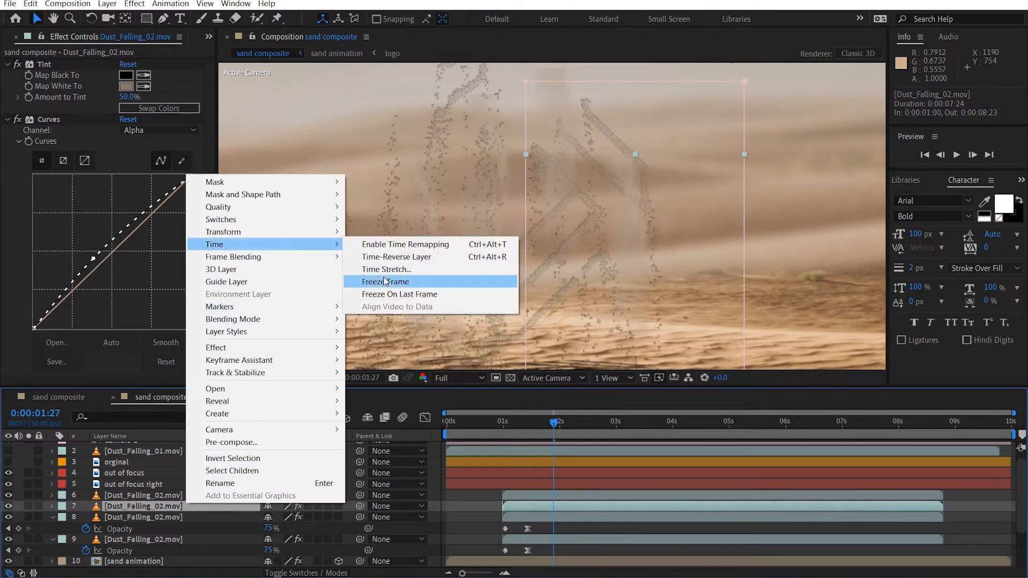
click(383, 269)
text(130)
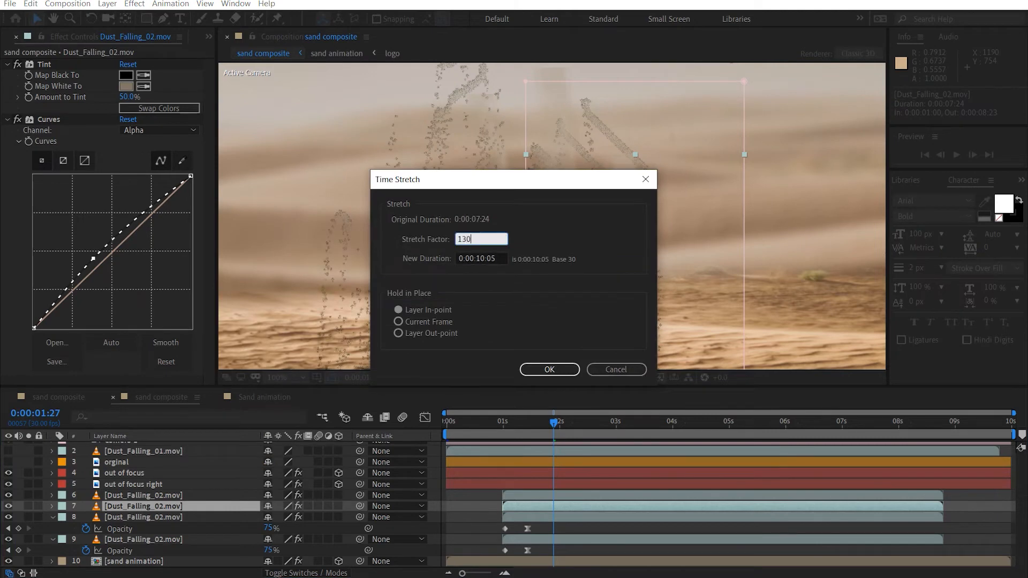
key(Return)
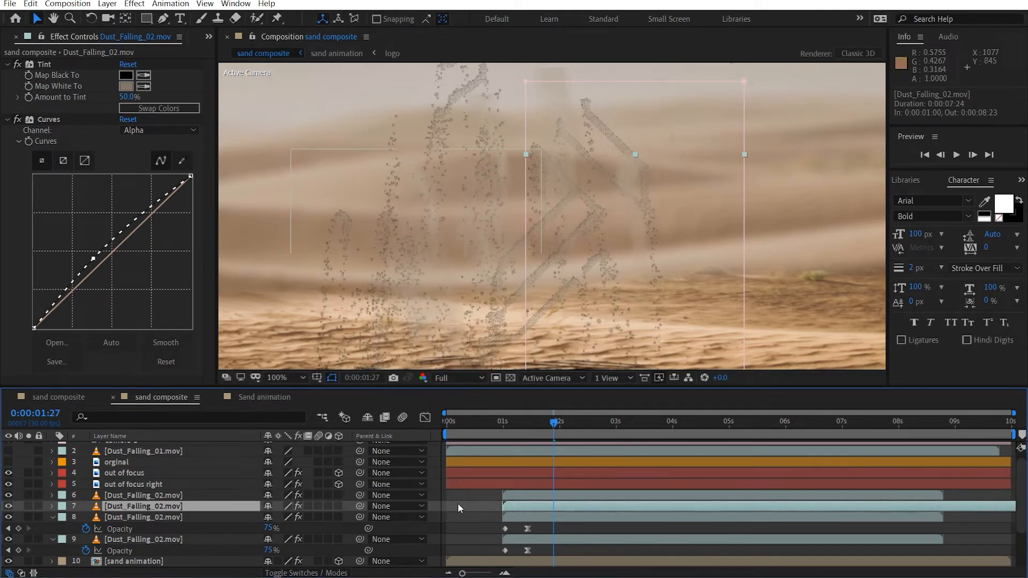
Time-stretch the topmost Dust_Falling_02.mov layer to a duration of 0:00:07:01.
right_click(195, 495)
mouse_move(267, 235)
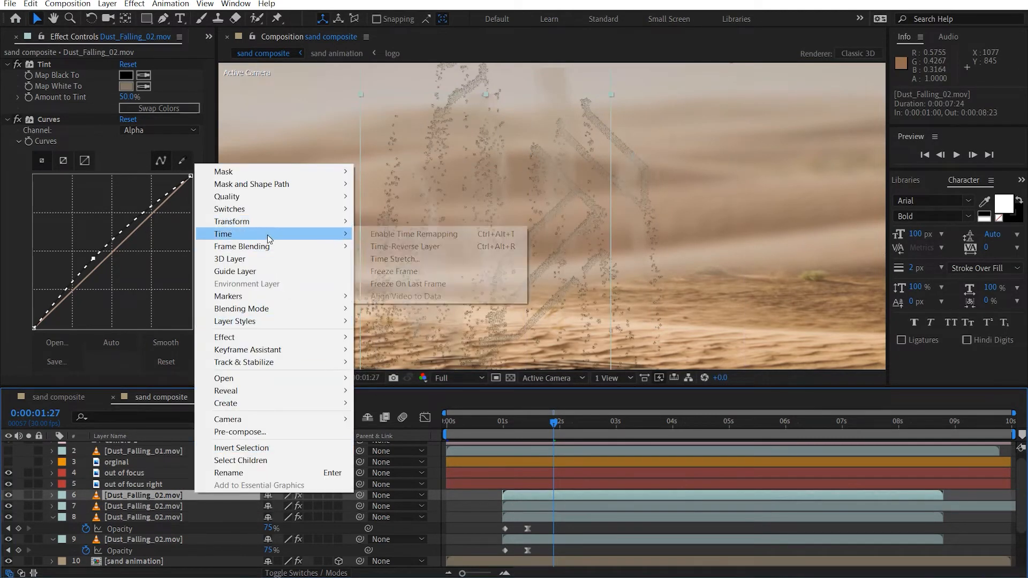
click(407, 258)
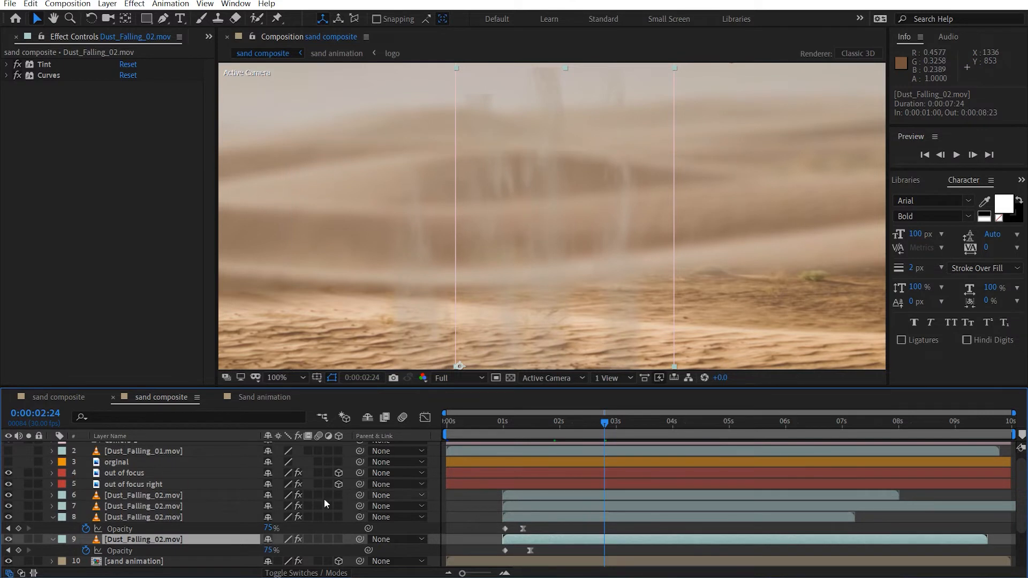
Keyframe the lower two Dust_Falling_02.mov layers' opacity to fade from 75% at about 0:00:01:28 to 0% at 0:00:02:08.
click(19, 528)
click(19, 551)
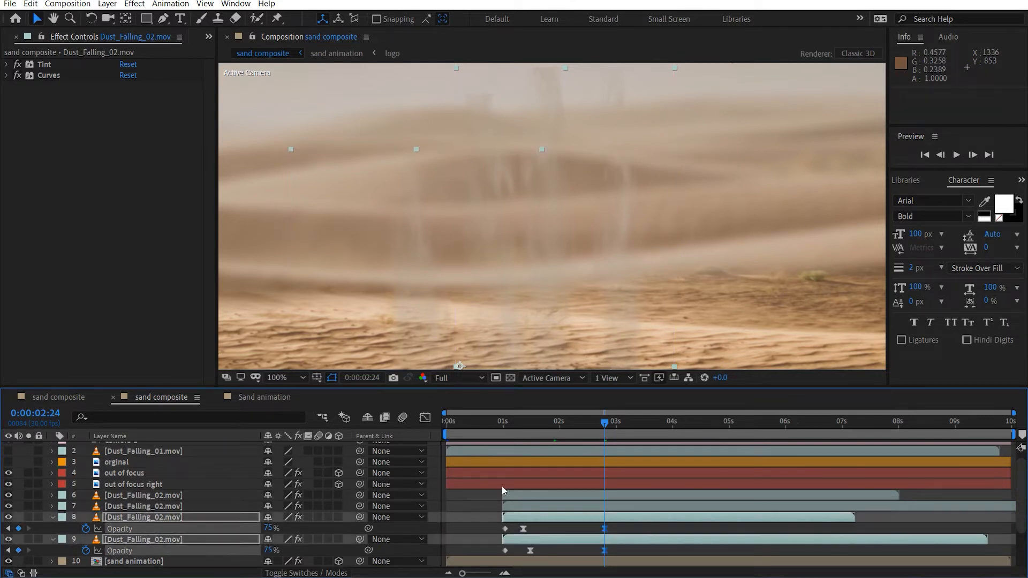
drag(603, 528, 563, 529)
drag(269, 528, 207, 540)
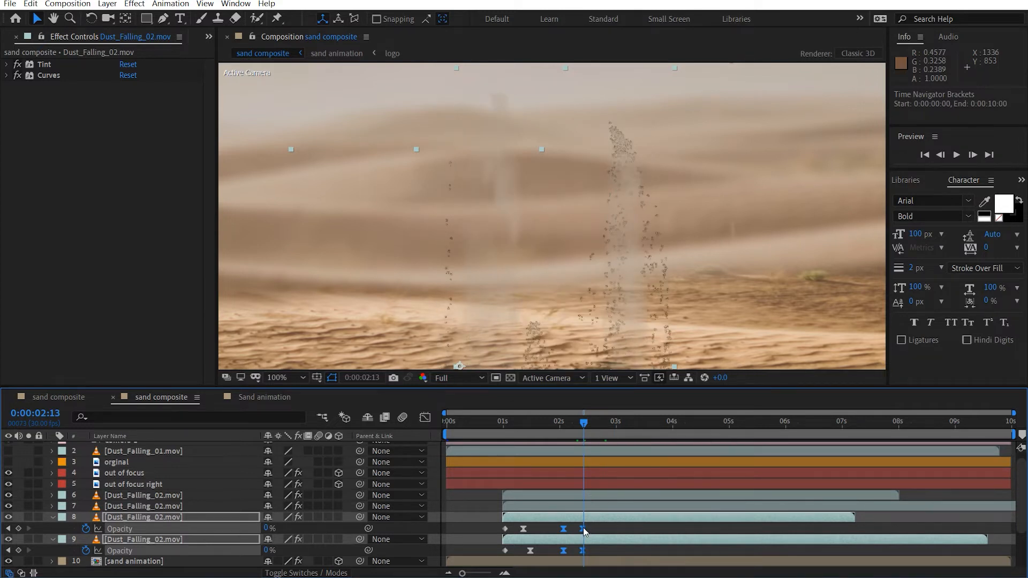
drag(586, 529, 577, 529)
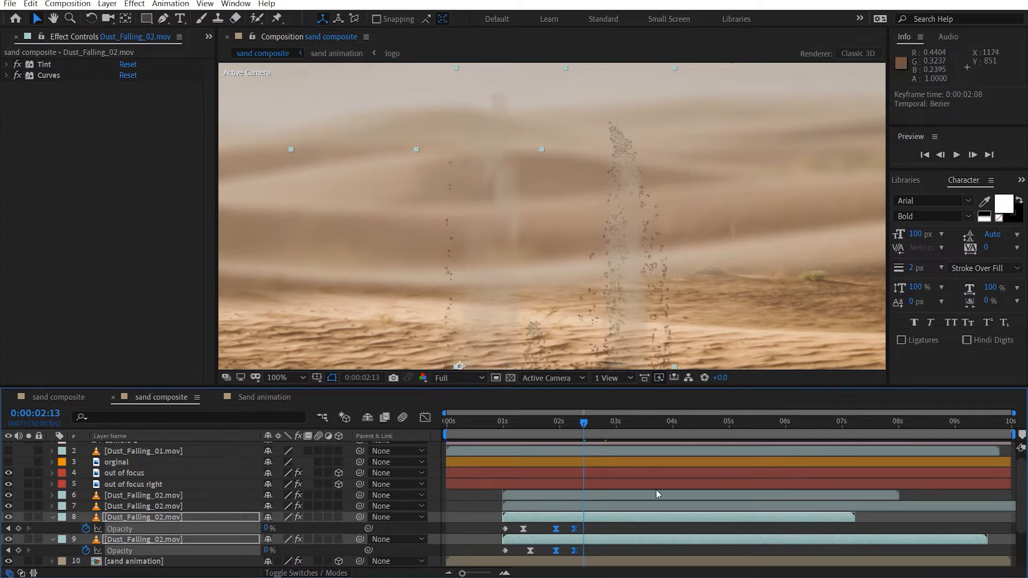
click(898, 521)
scroll(634, 293, down, 2)
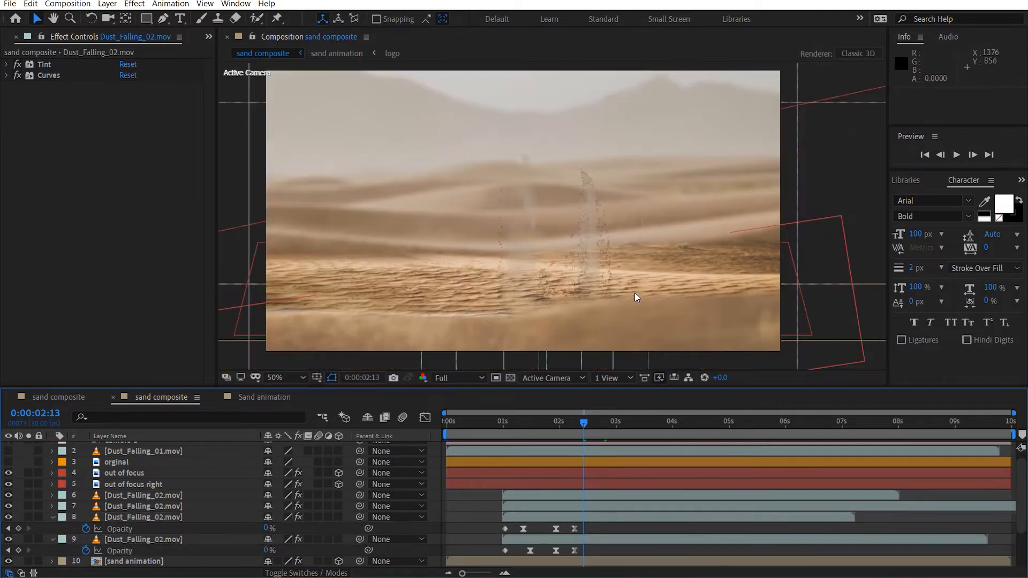
Copy the two fade-out opacity keyframes from a lower Dust_Falling_02.mov layer and paste them at 0:00:01:28 into the upper two.
drag(593, 551, 553, 529)
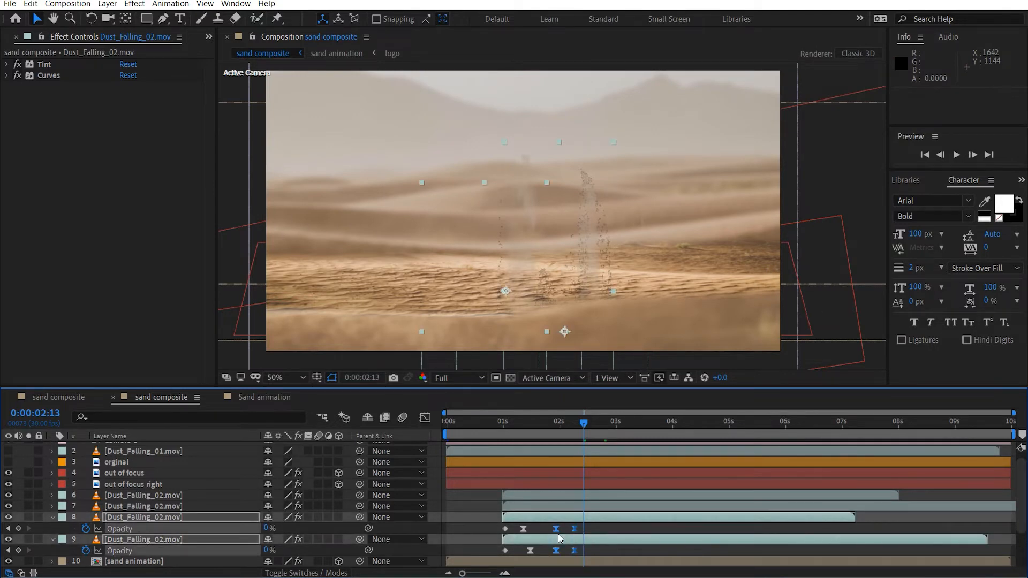
click(574, 540)
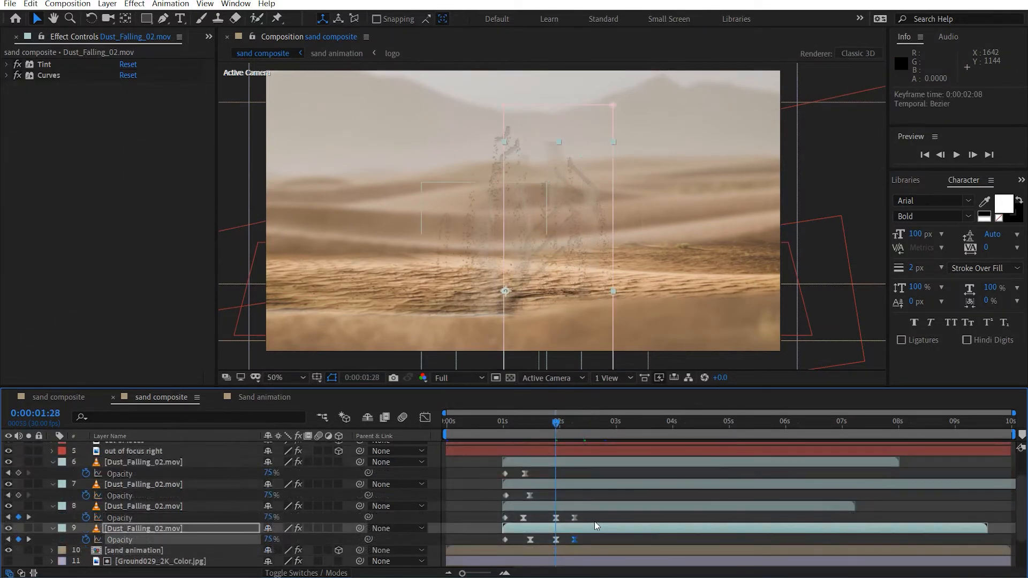
drag(594, 523, 547, 514)
key(ctrl+c)
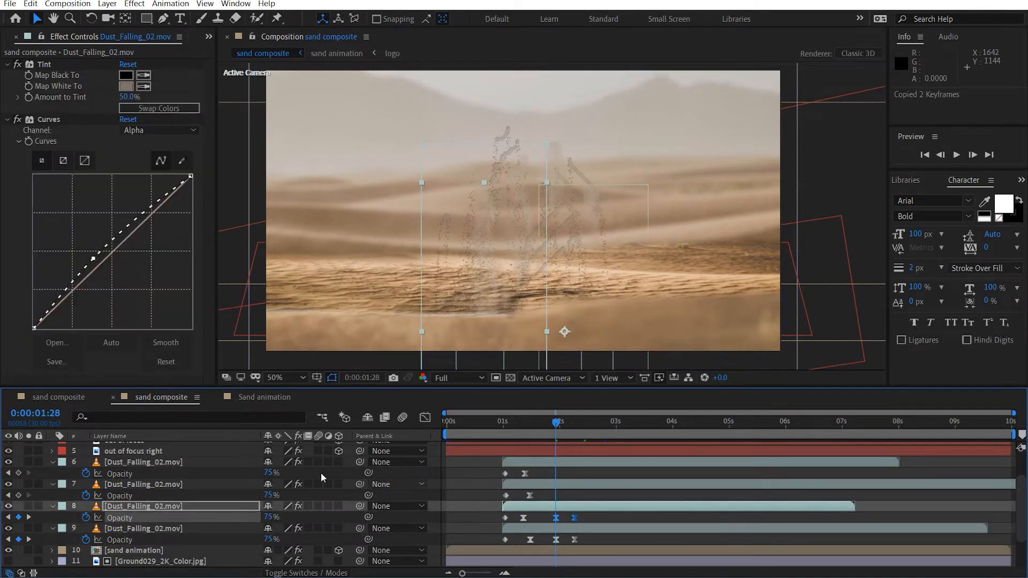
click(190, 463)
key(ctrl+v)
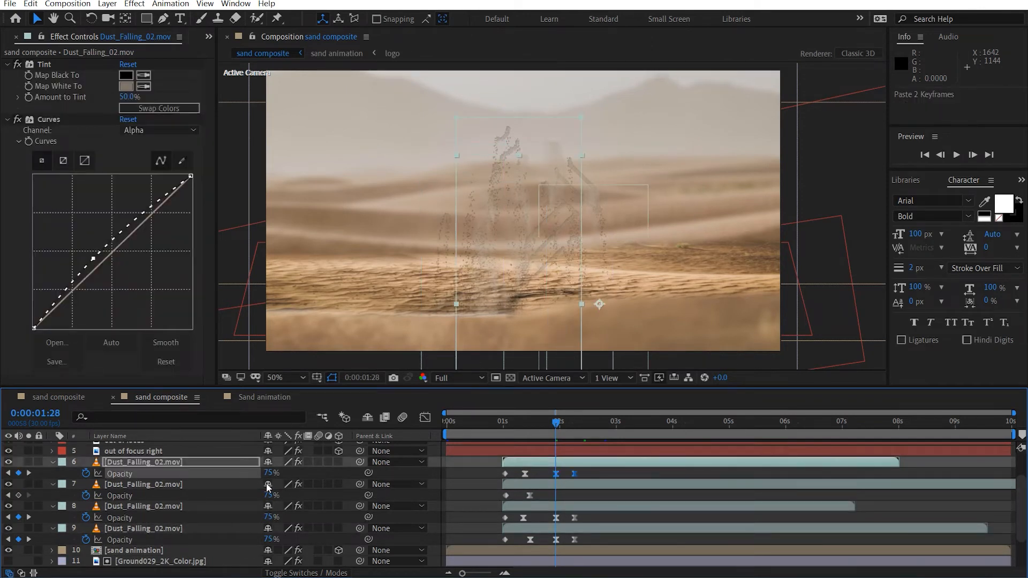
click(168, 485)
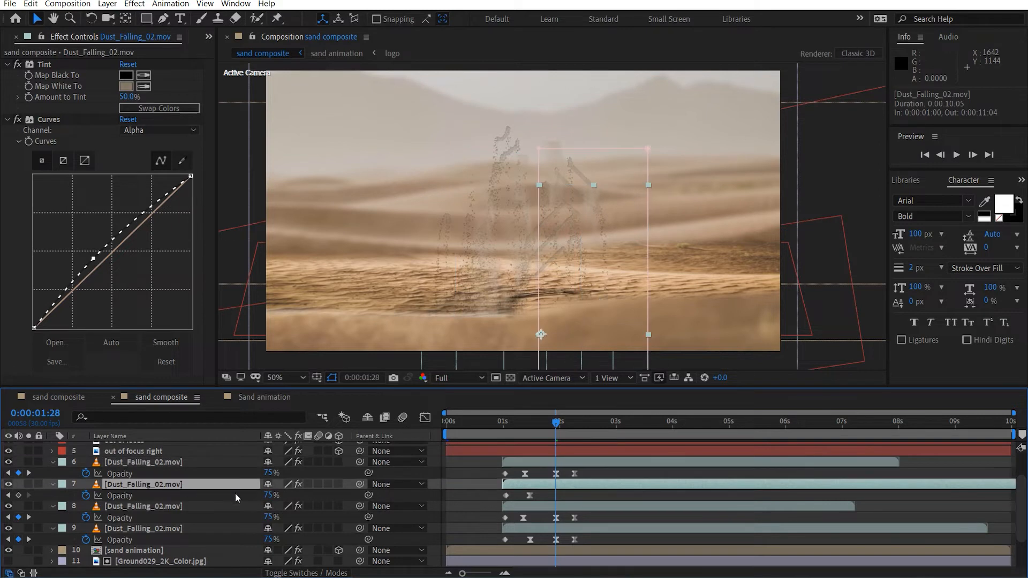
key(ctrl+v)
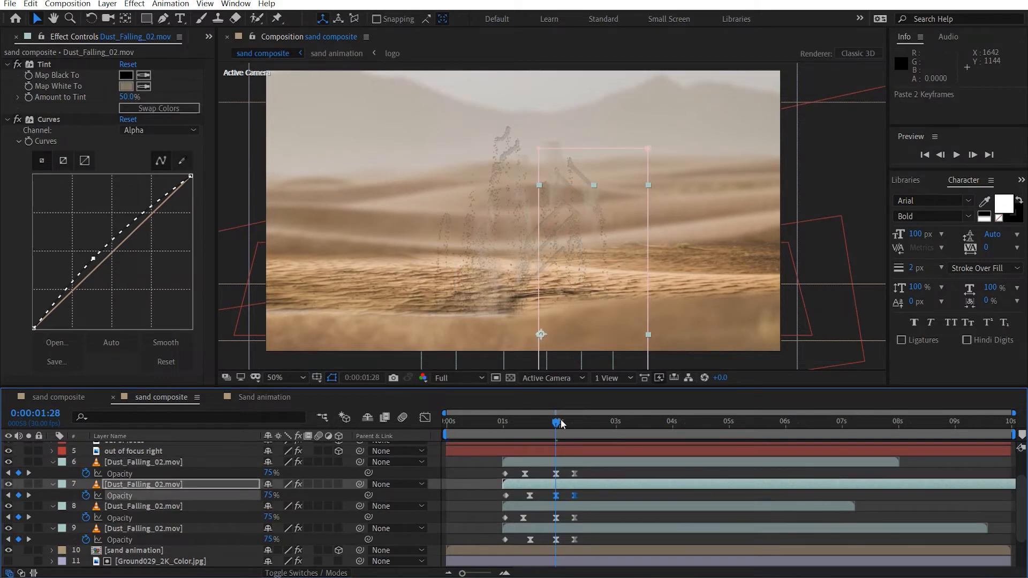
Check the fade-out at 0:00:02:10 and collapse the properties of all four Dust_Falling_02.mov layers.
drag(561, 424, 577, 431)
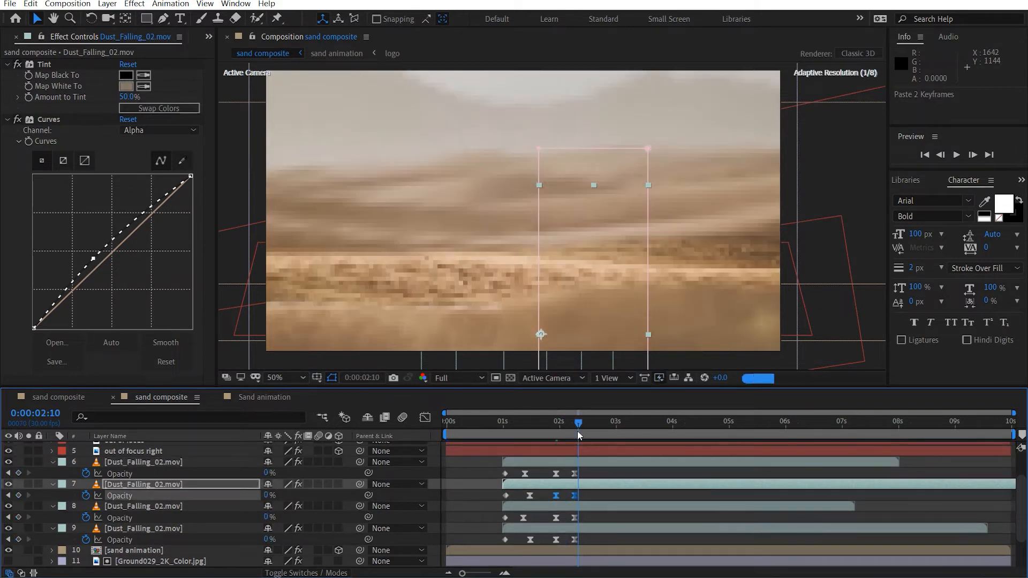
scroll(278, 497, up, 4)
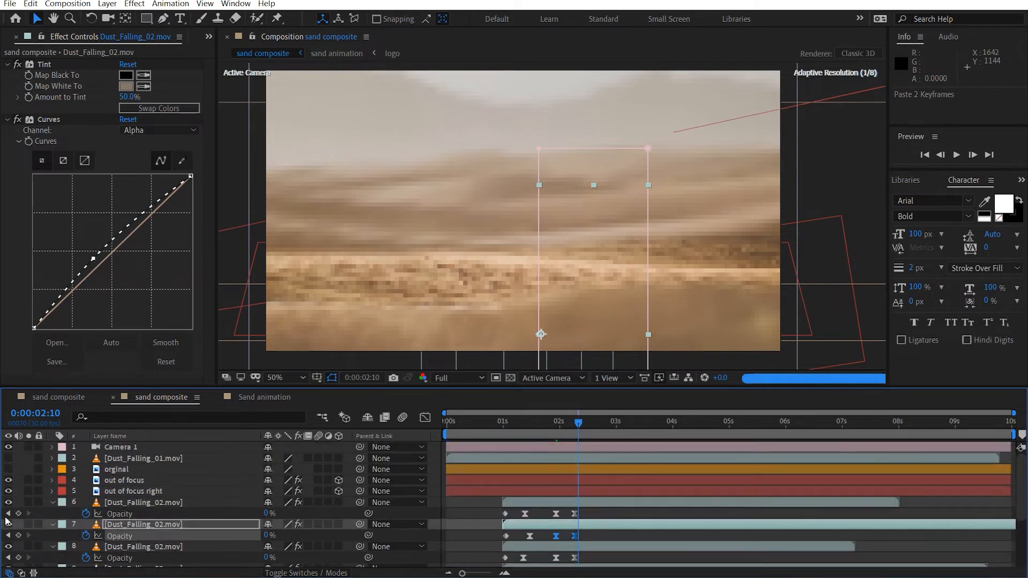
click(53, 503)
click(52, 513)
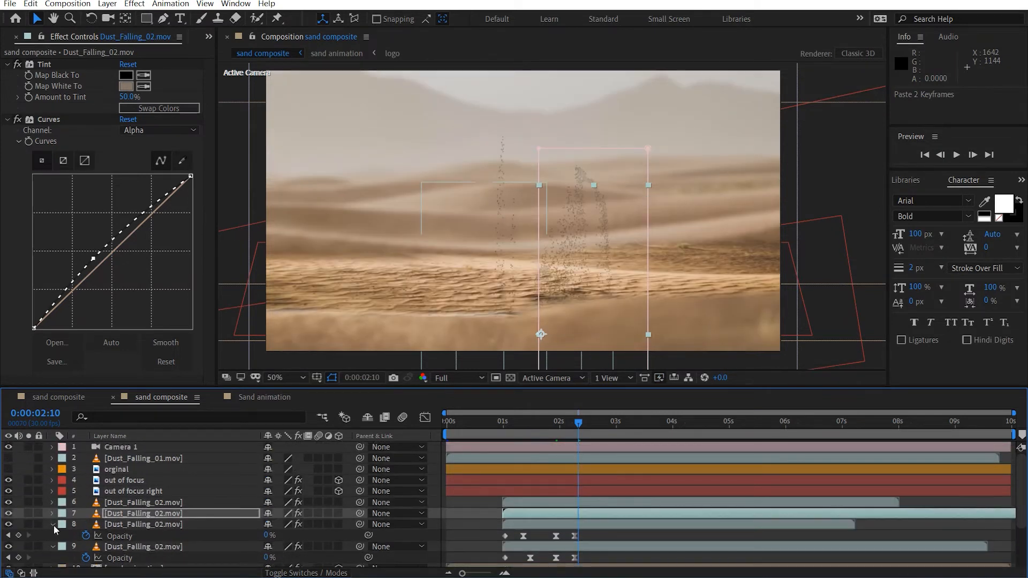
click(54, 525)
click(51, 534)
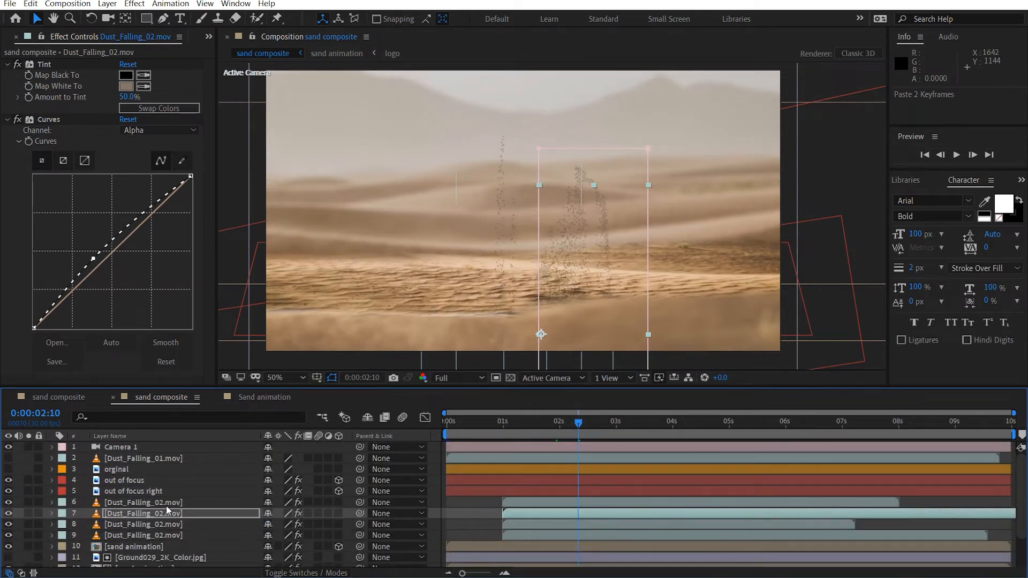
Make Dust_Falling_01.mov visible and reveal the opacity of all four Dust_Falling_02.mov layers at about 0:00:01:01.
click(145, 459)
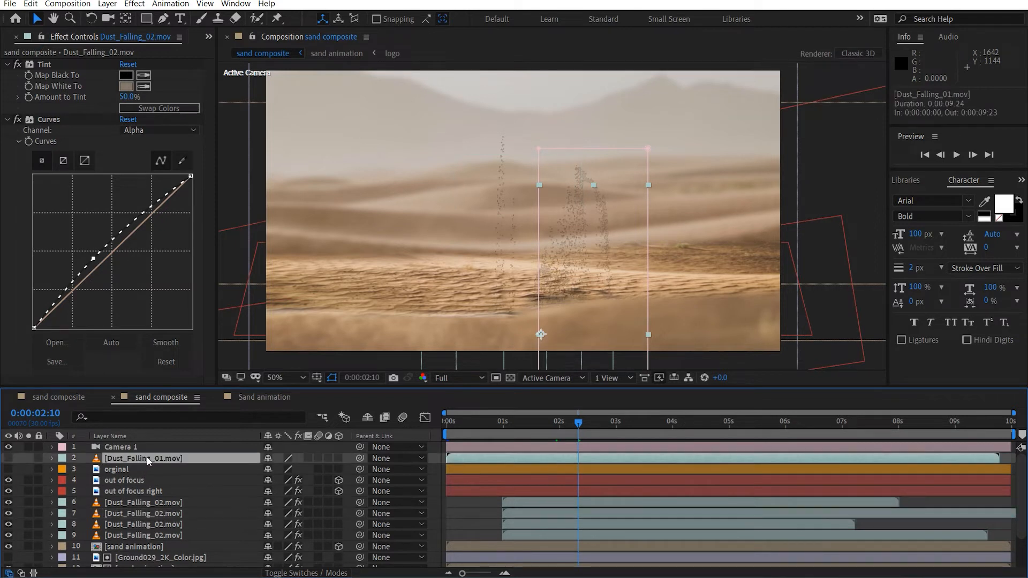
click(8, 459)
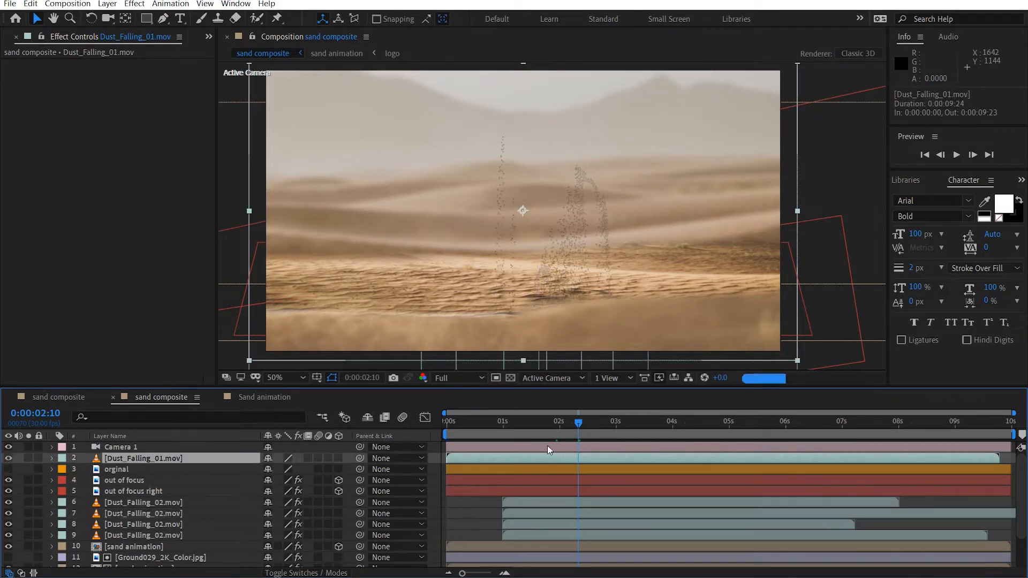
click(181, 506)
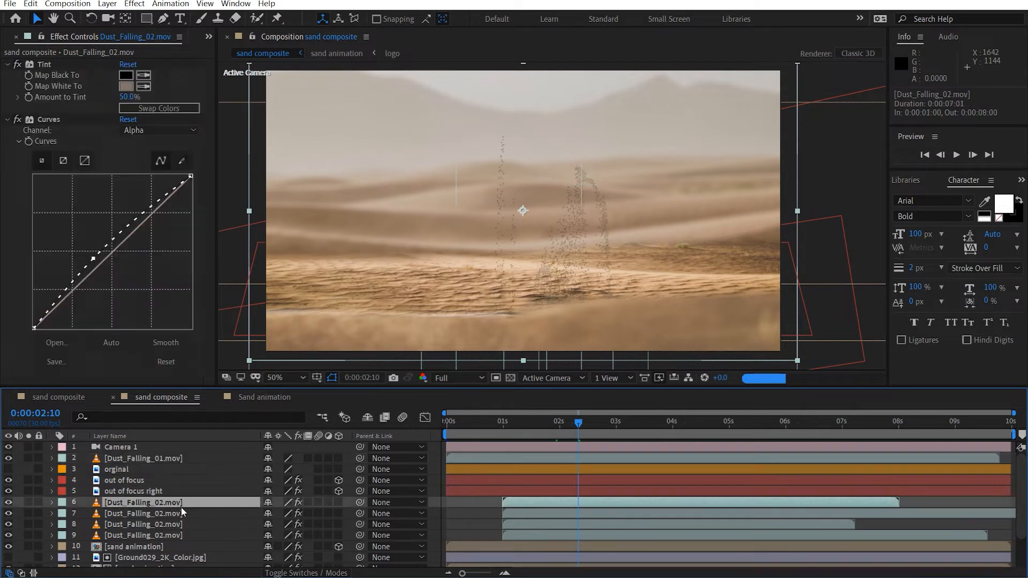
shift+click(182, 534)
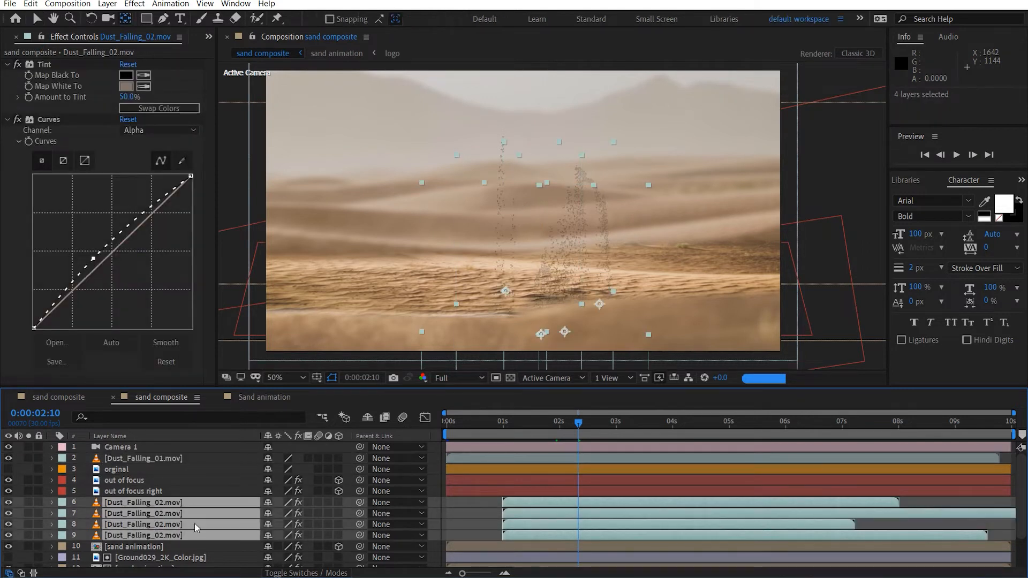
key(t)
click(504, 430)
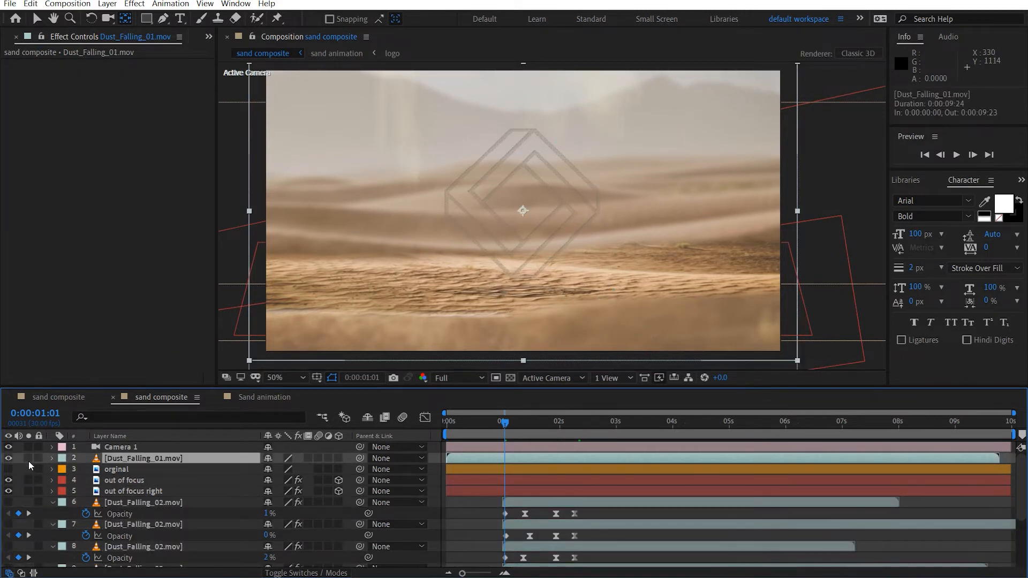
Solo Dust_Falling_01.mov and, at 0:00:01:29, draw a tall rectangular mask around its left dust stream.
click(29, 458)
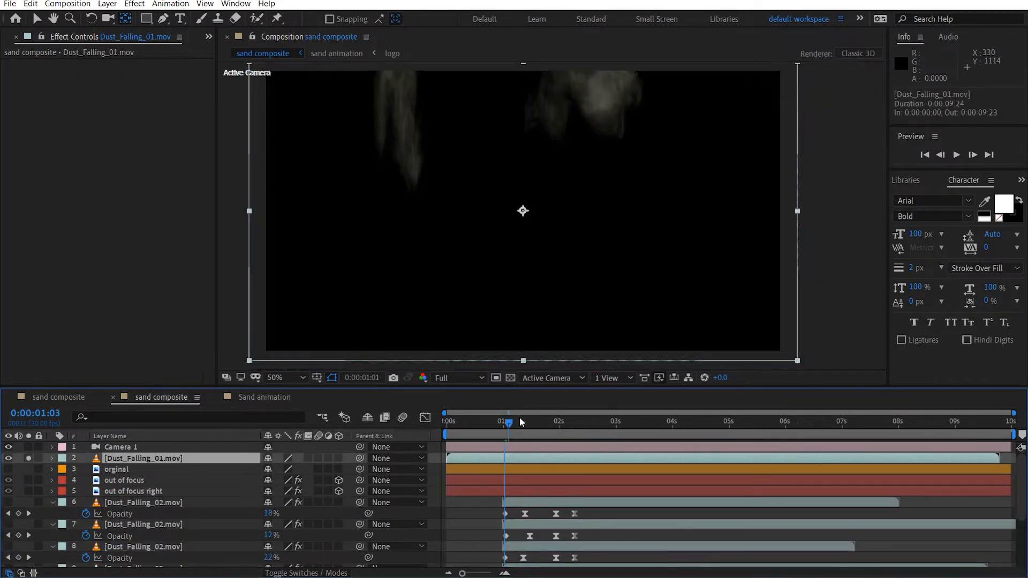
drag(520, 418, 557, 429)
key(comma)
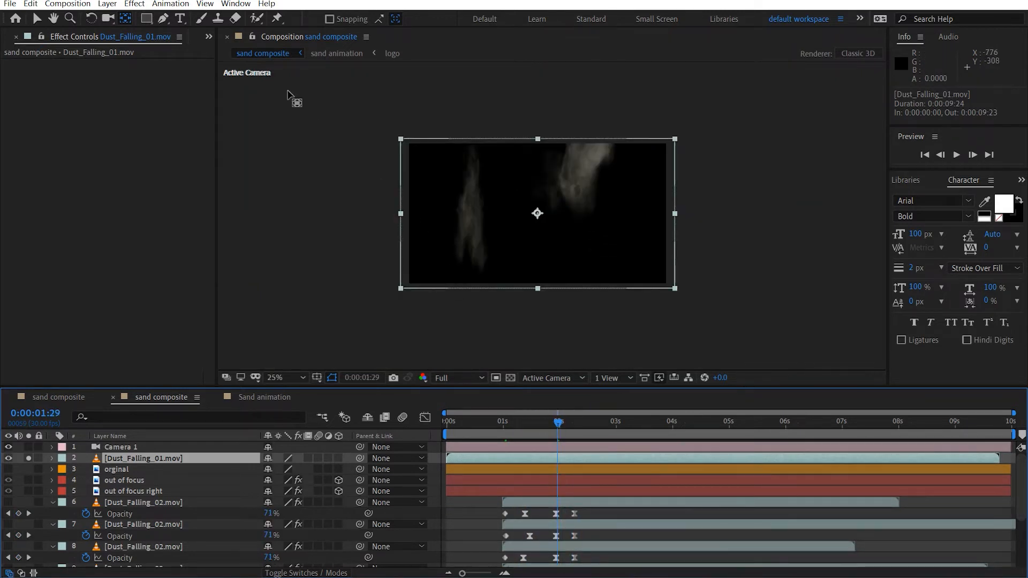
key(q)
drag(431, 116, 509, 295)
Duplicate the masked Dust_Falling_01.mov layer, move the copy's mask over the right dust stream and widen it to about 109%.
click(136, 458)
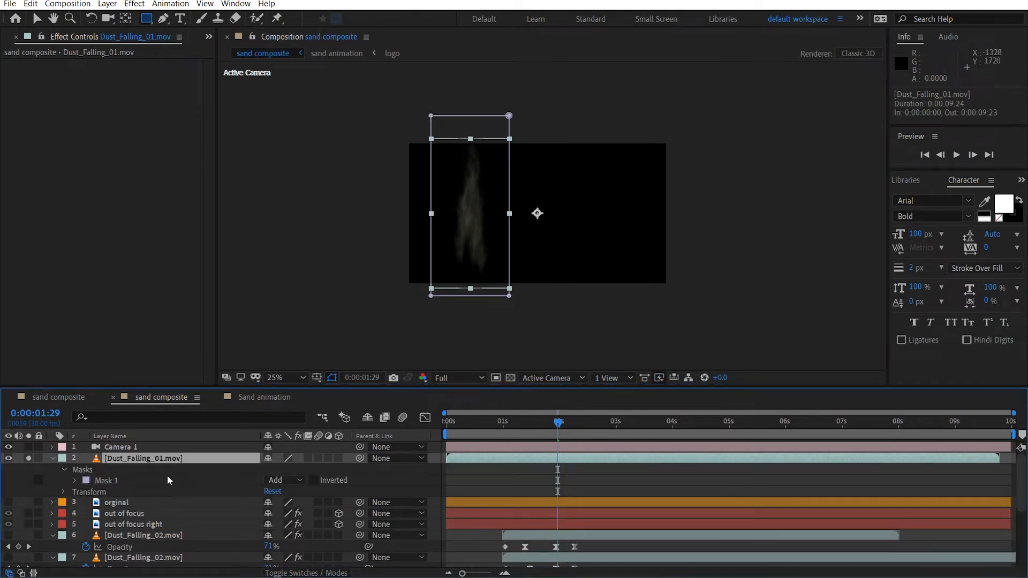
key(ctrl+d)
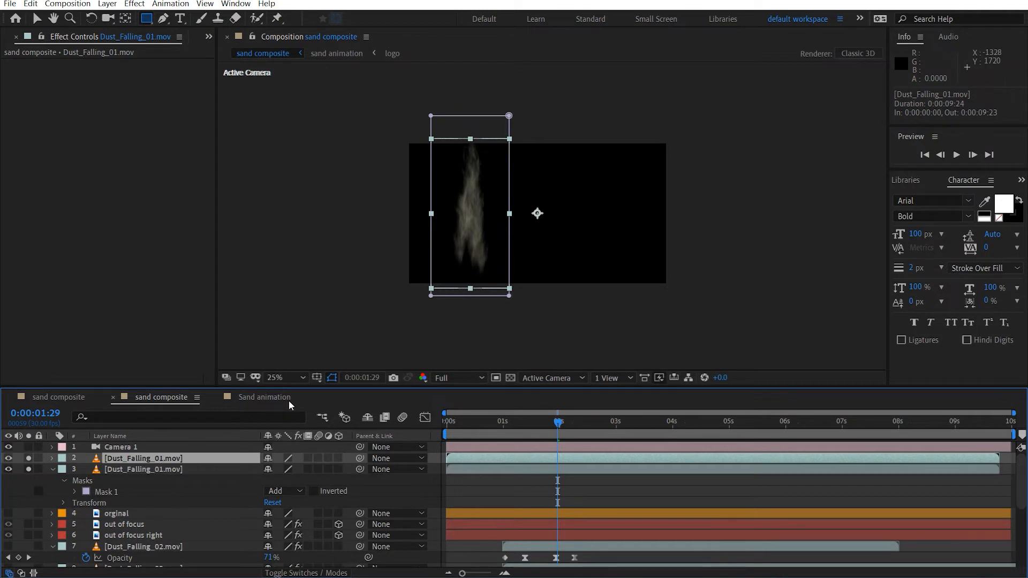
key(v)
drag(481, 208, 531, 209)
drag(619, 209, 627, 212)
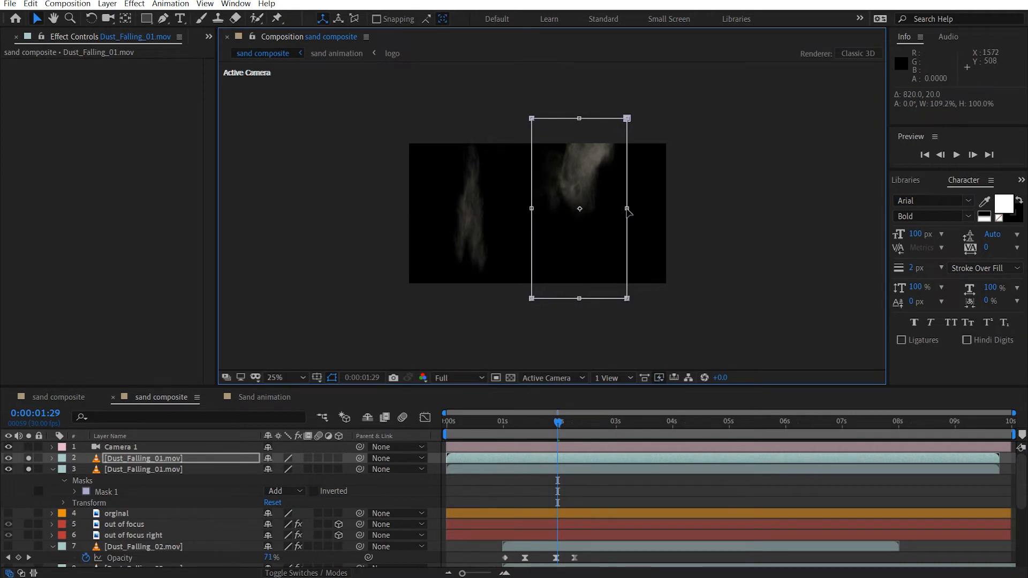
Set the mask feather of both Dust_Falling_01.mov layers to 50 pixels.
shift+click(153, 467)
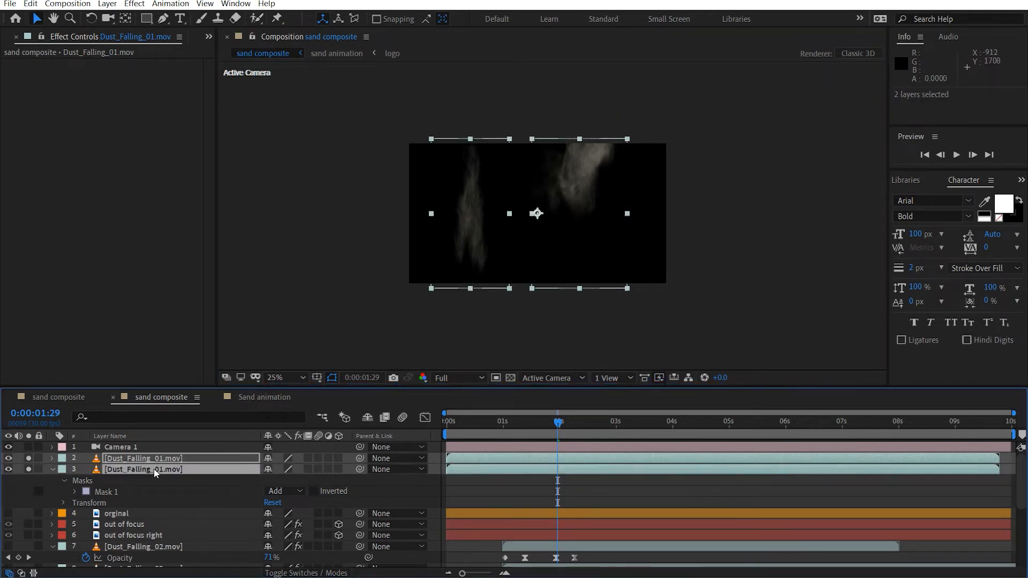
key(f)
click(282, 479)
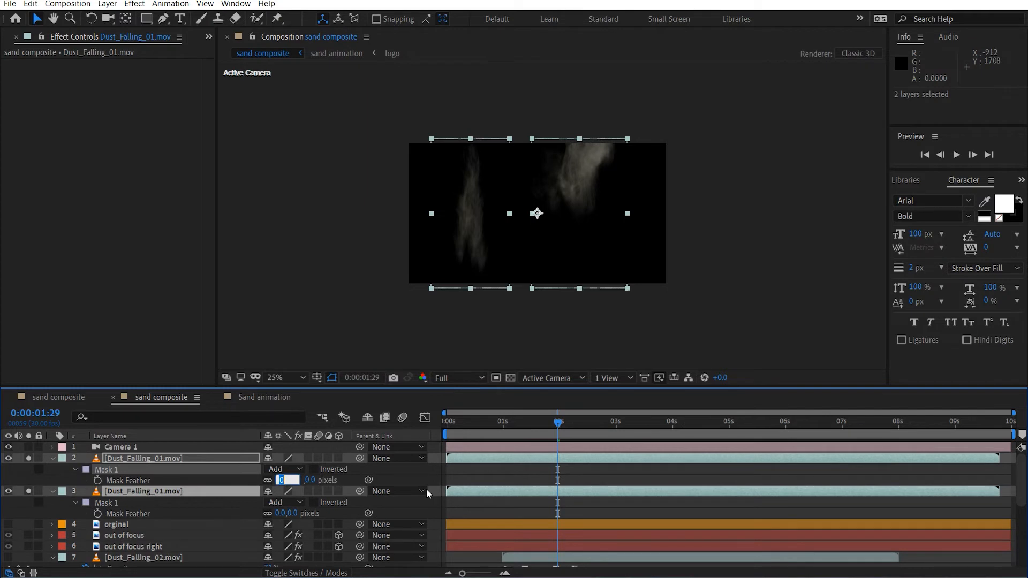
text(50)
key(Return)
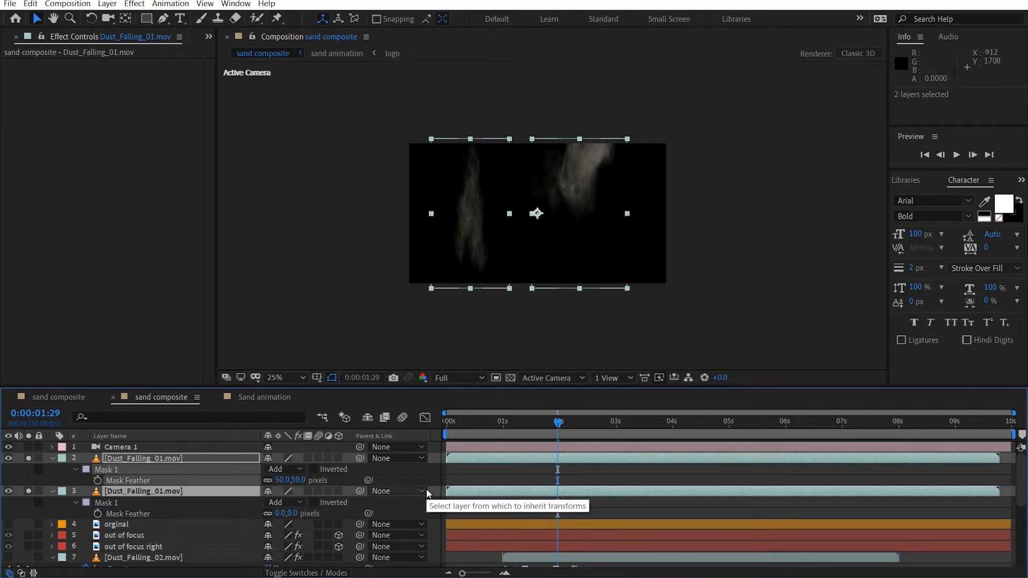
text(50)
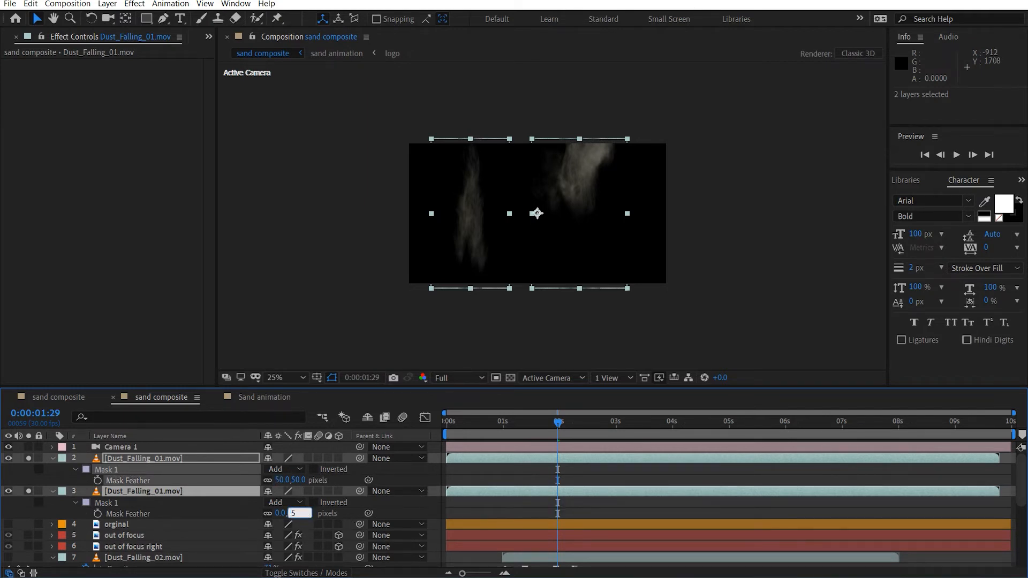
key(Return)
Rotate both Dust_Falling_01.mov layers to -90° so the dust streams run horizontally.
key(r)
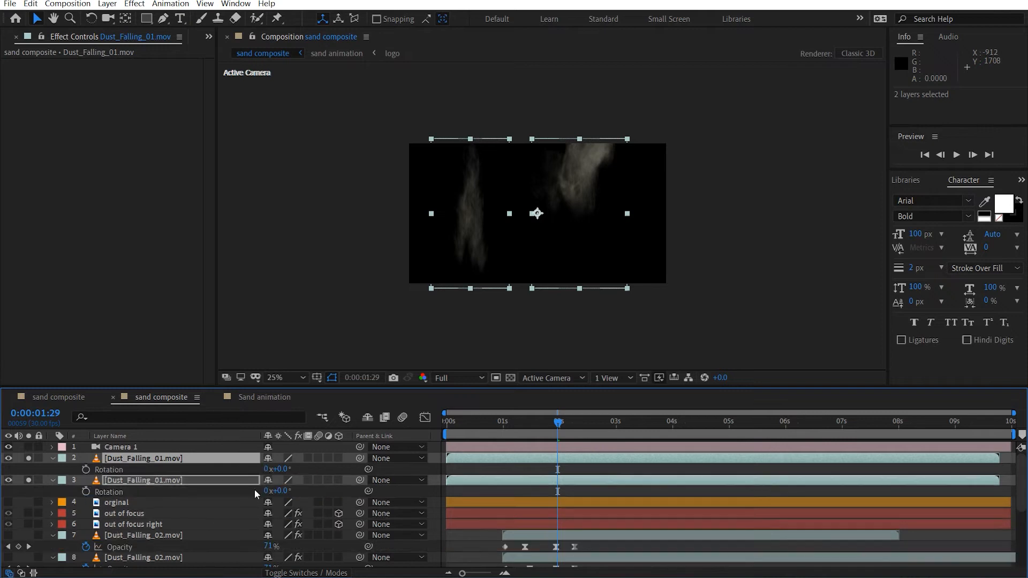
drag(288, 469, 280, 469)
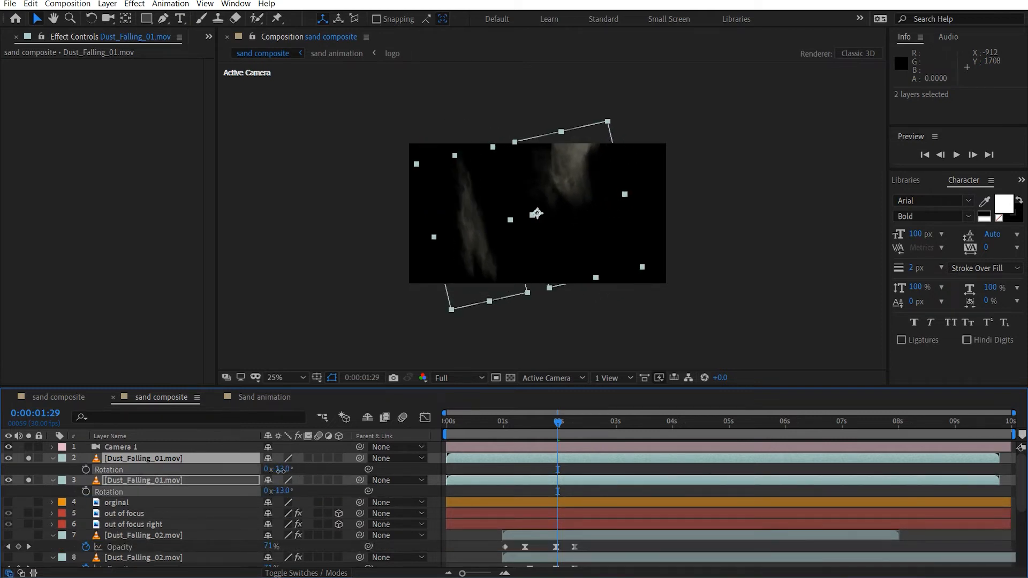
click(282, 469)
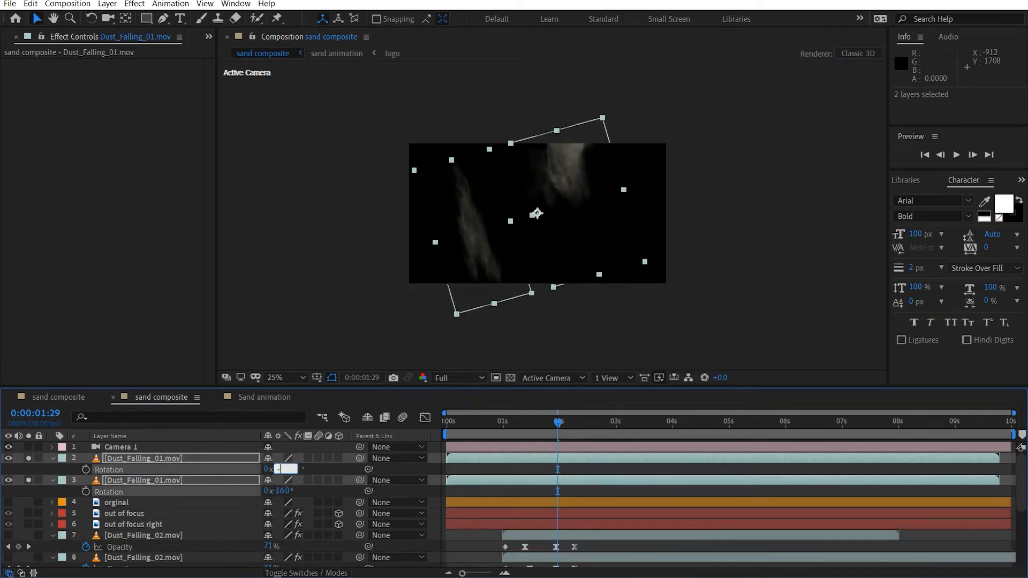
key(Return)
scroll(501, 237, up, 2)
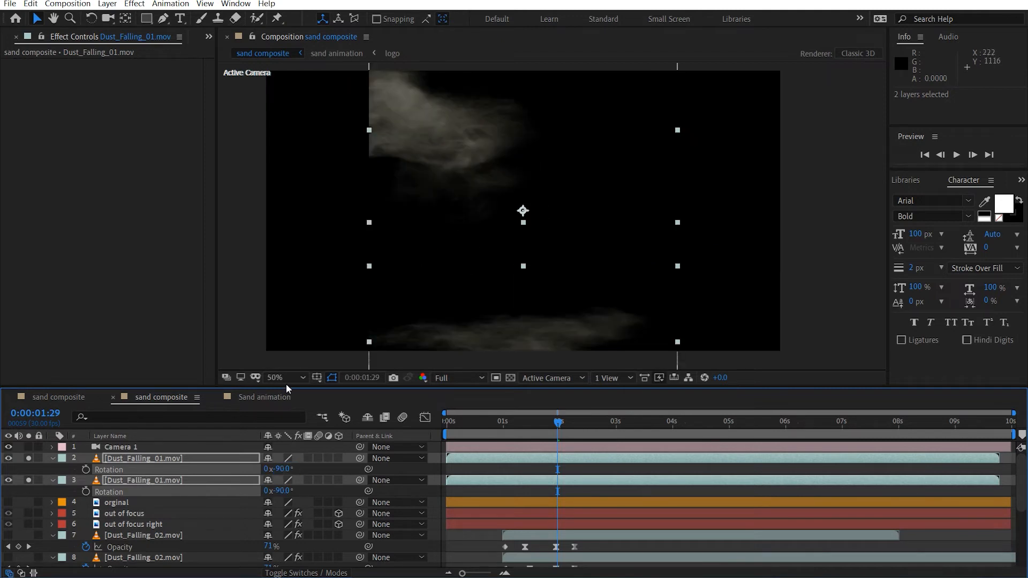
Hide the upper Dust_Falling_01.mov layer and pull the left edge of the lower copy's mask inward over its dust stream.
click(140, 483)
click(33, 462)
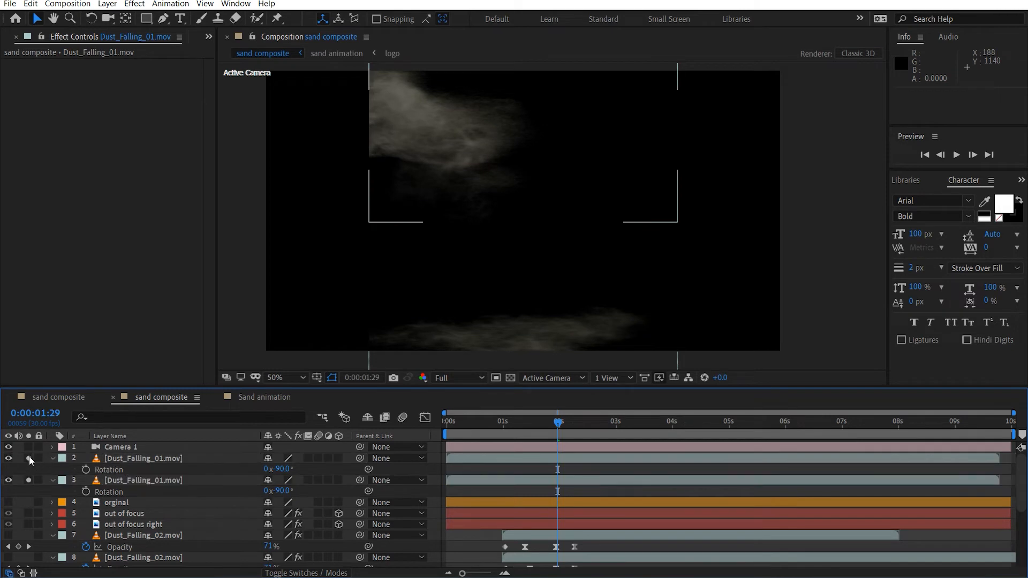
click(11, 458)
click(123, 480)
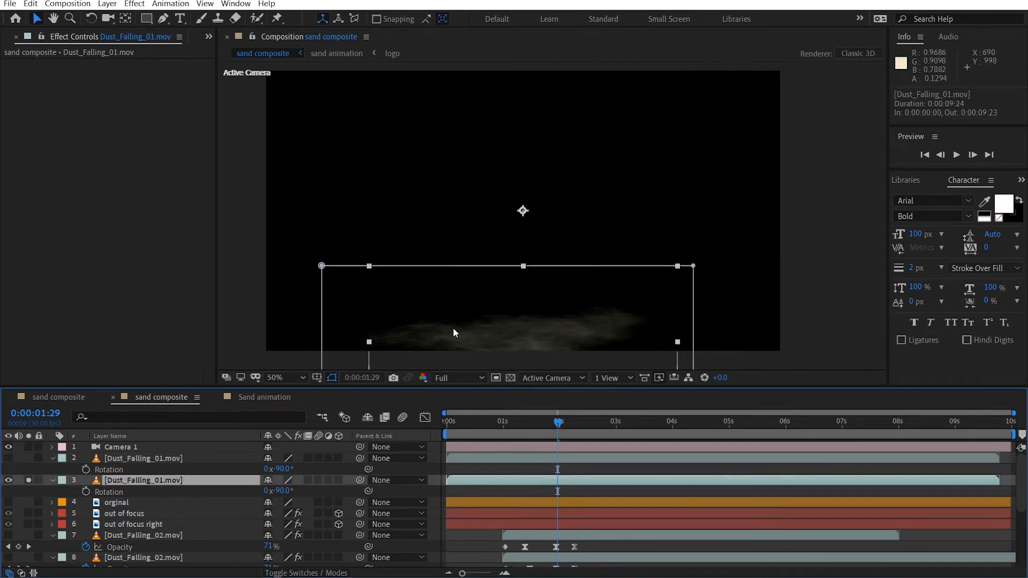
scroll(447, 308, down, 2)
click(437, 300)
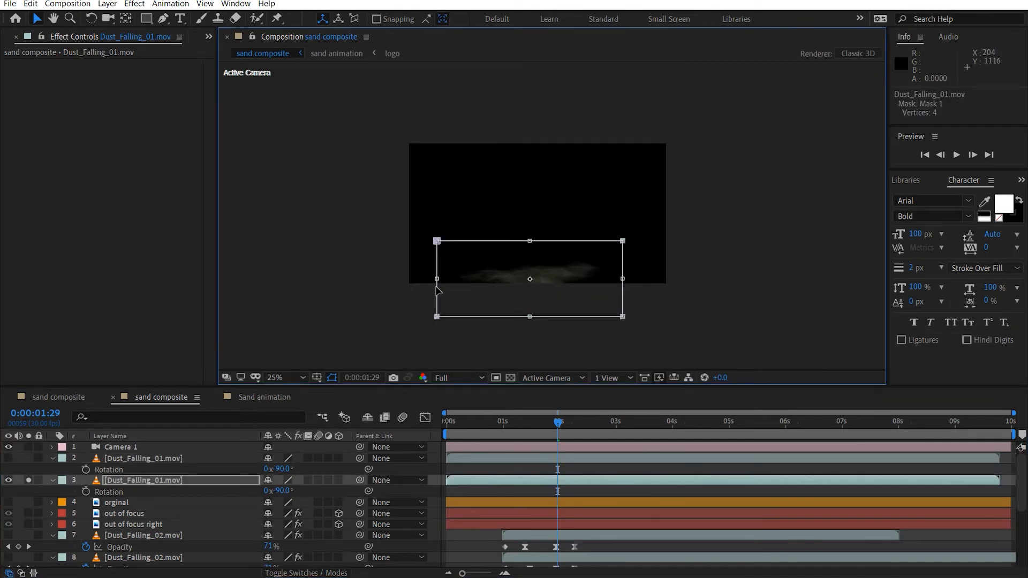
drag(437, 279, 504, 279)
Show and solo the upper Dust_Falling_01.mov layer and pull its mask's left edge inward, shortening the mask to about 78%.
click(138, 459)
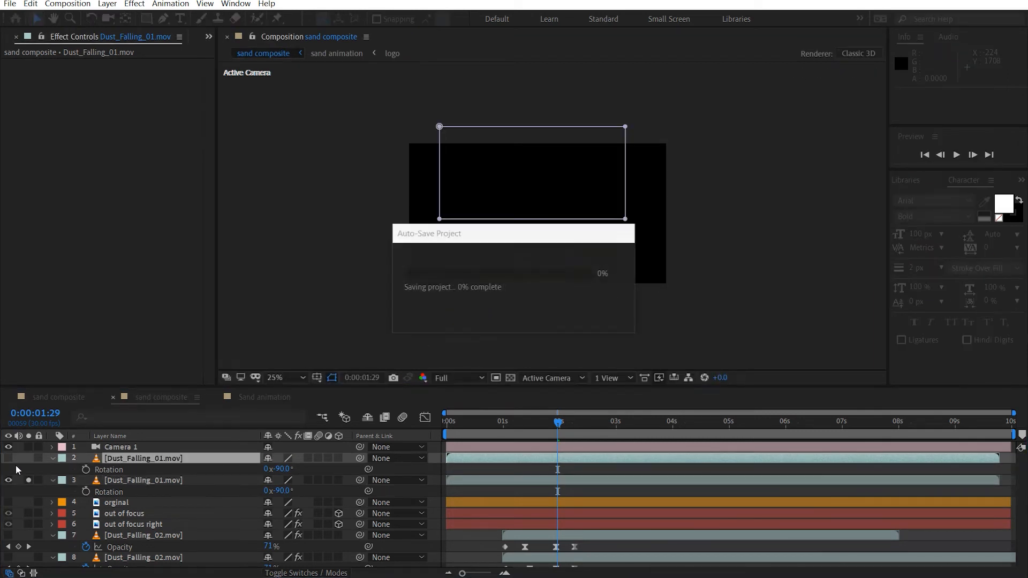
click(441, 174)
drag(440, 174, 481, 173)
key(period)
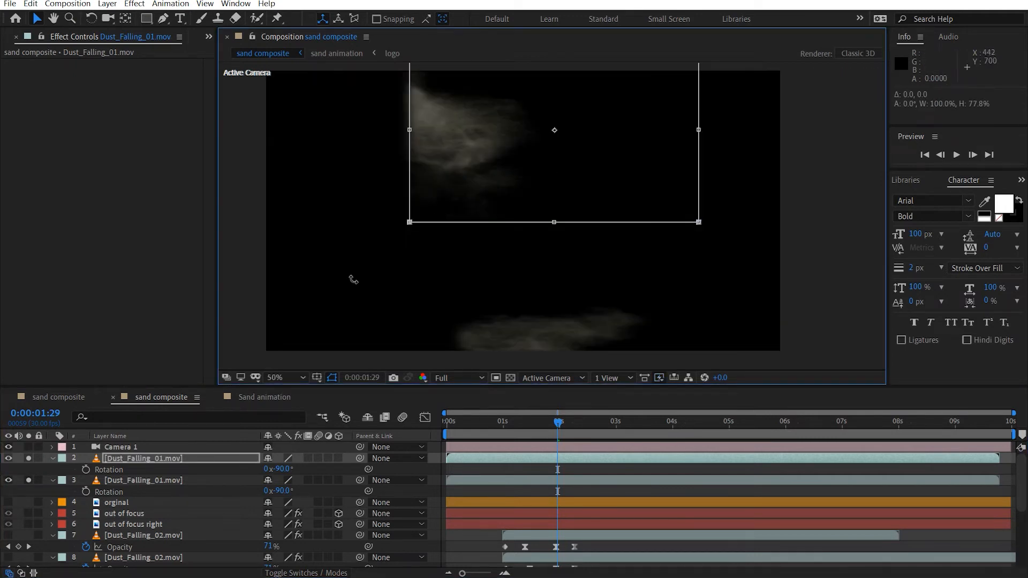
Increase the mask feather of the upper Dust_Falling_01.mov layer to 70 pixels.
shift+click(204, 485)
key(f)
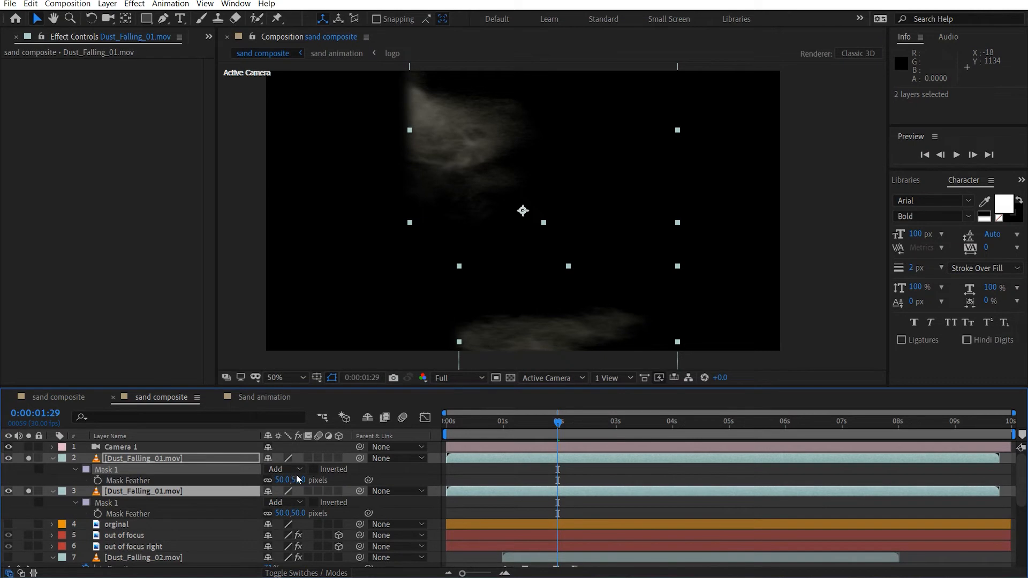
text(70)
key(Return)
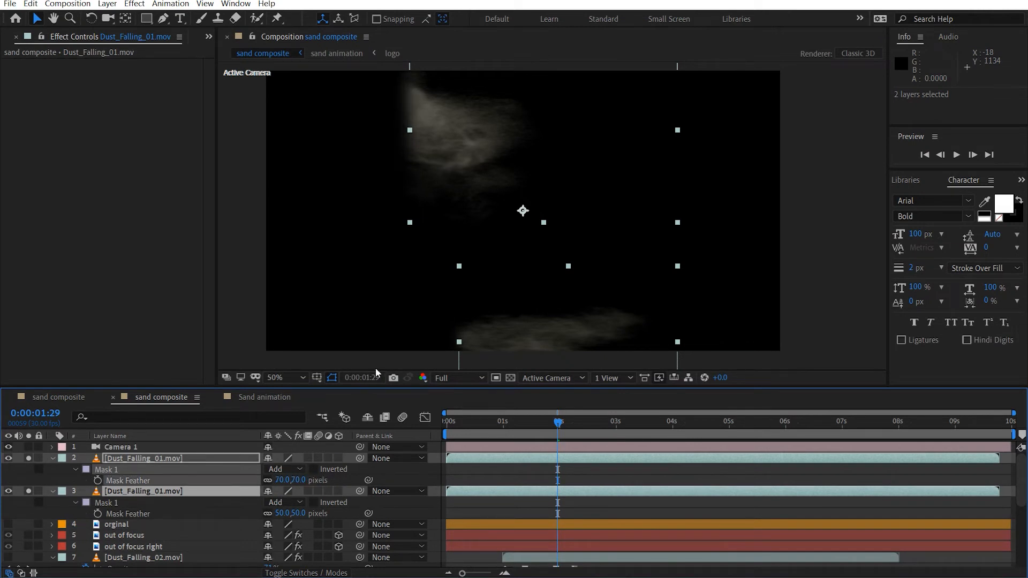
Unsolo both Dust_Falling_01.mov layers and add 100% opacity keyframes to them at 0:00:01:01.
click(503, 426)
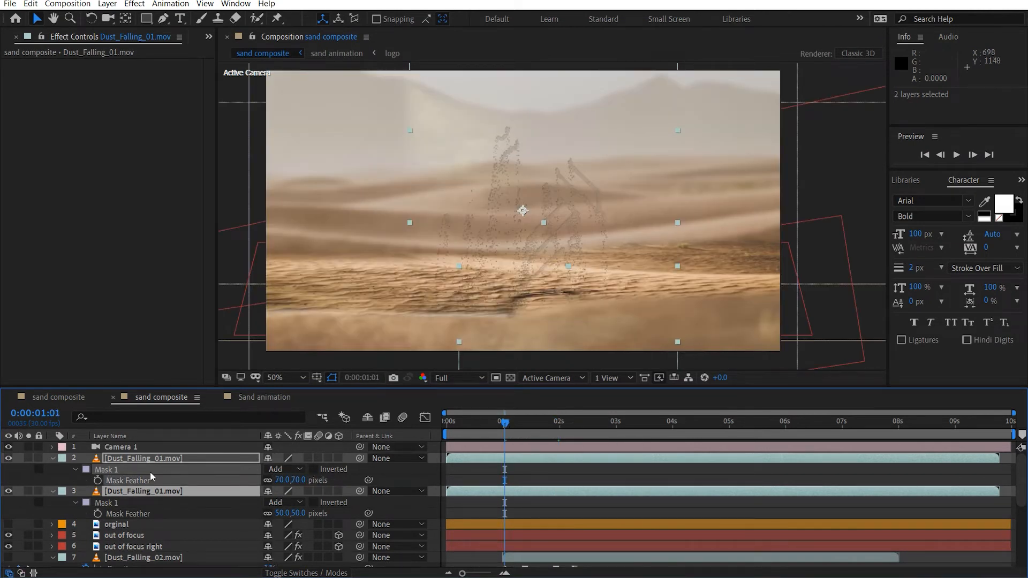
key(slash)
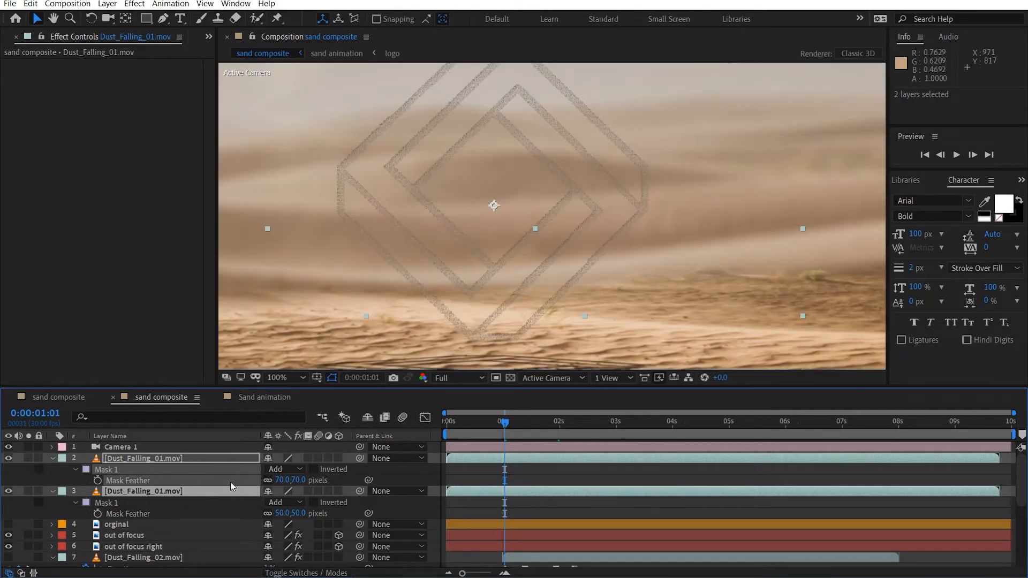
key(t)
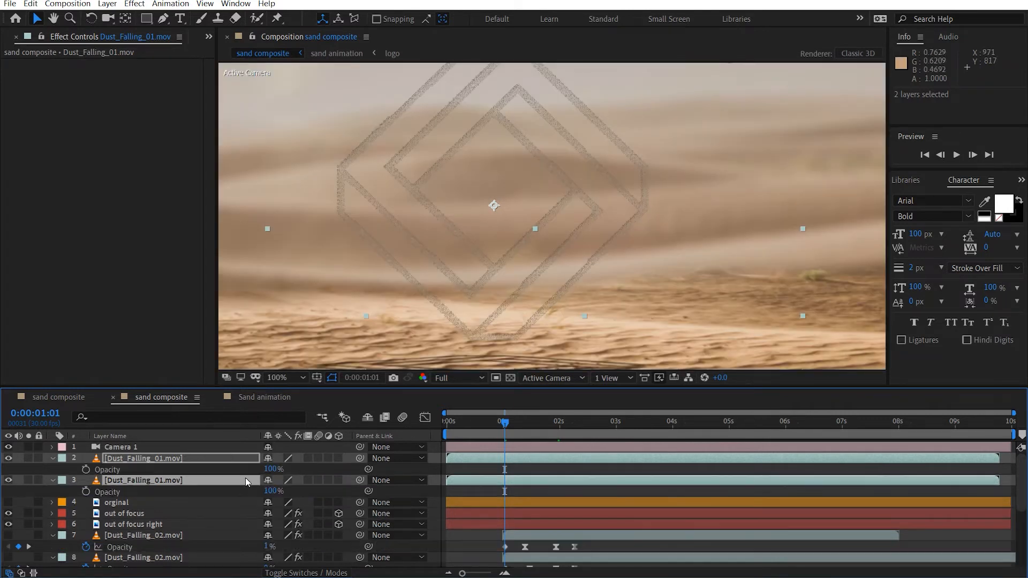
click(87, 469)
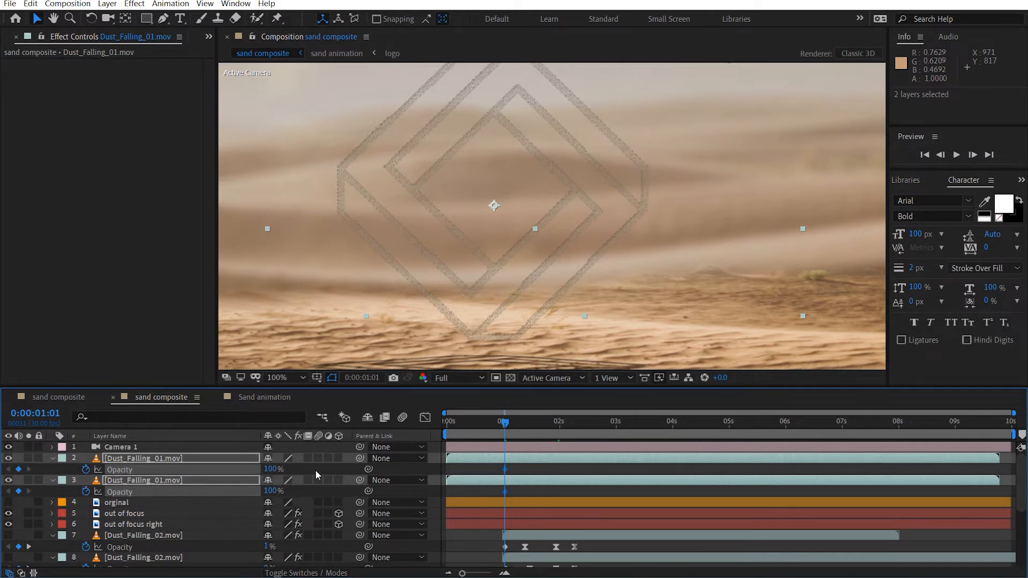
Copy the Tint effect from the first Dust_Falling_02.mov layer and paste it onto both Dust_Falling_01.mov layers.
click(144, 480)
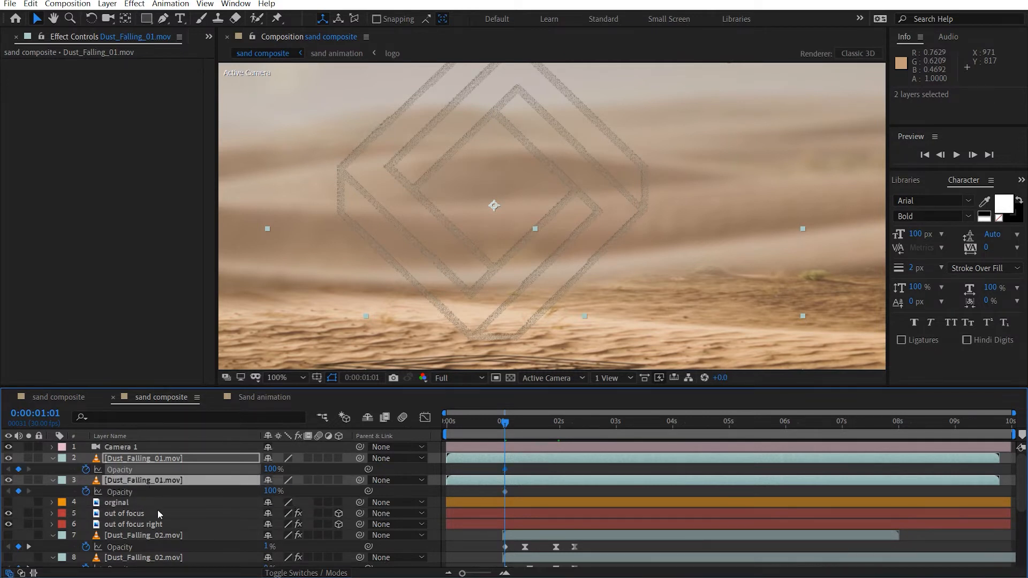
click(149, 480)
key(ctrl+space)
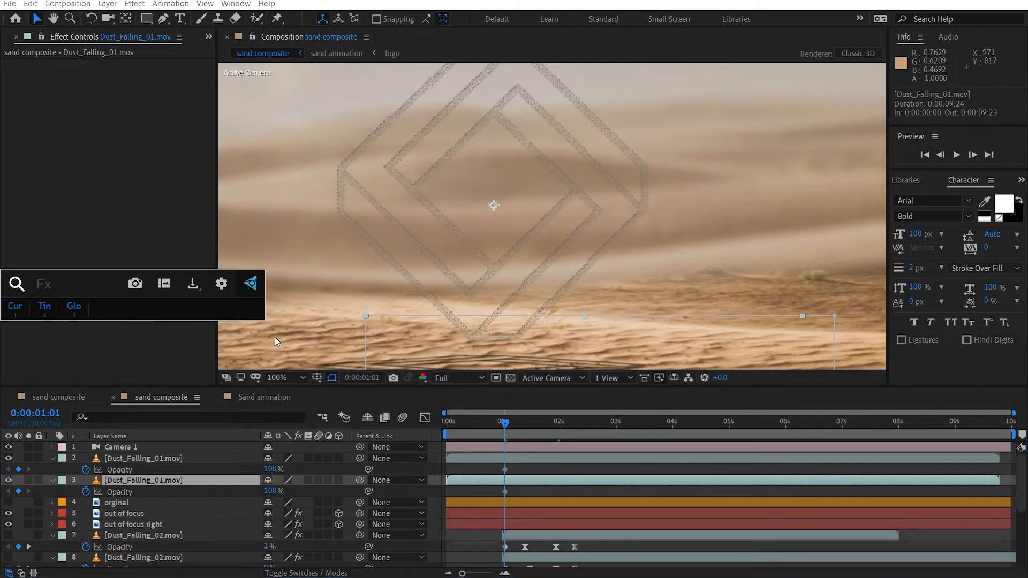
click(121, 536)
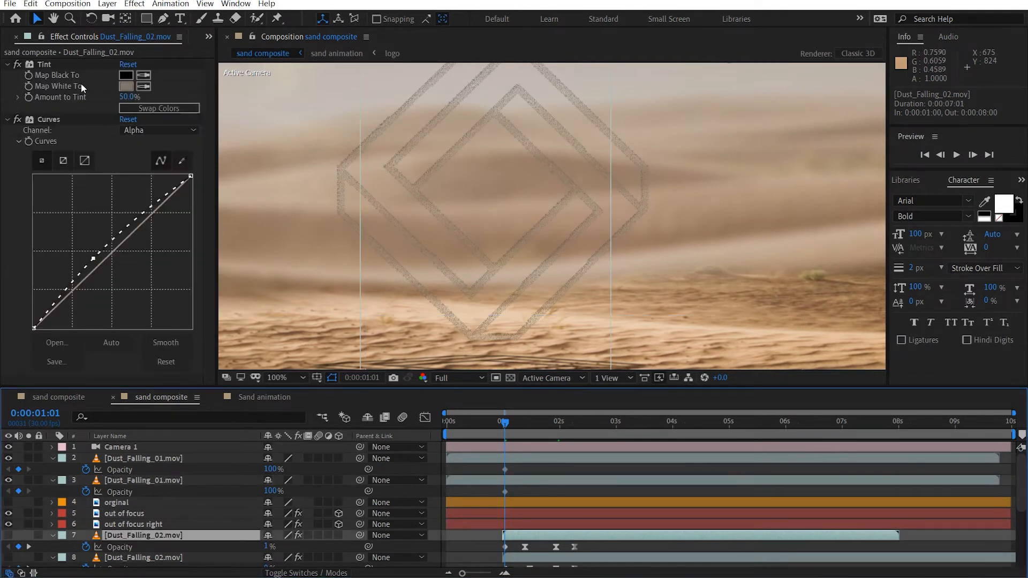
click(78, 67)
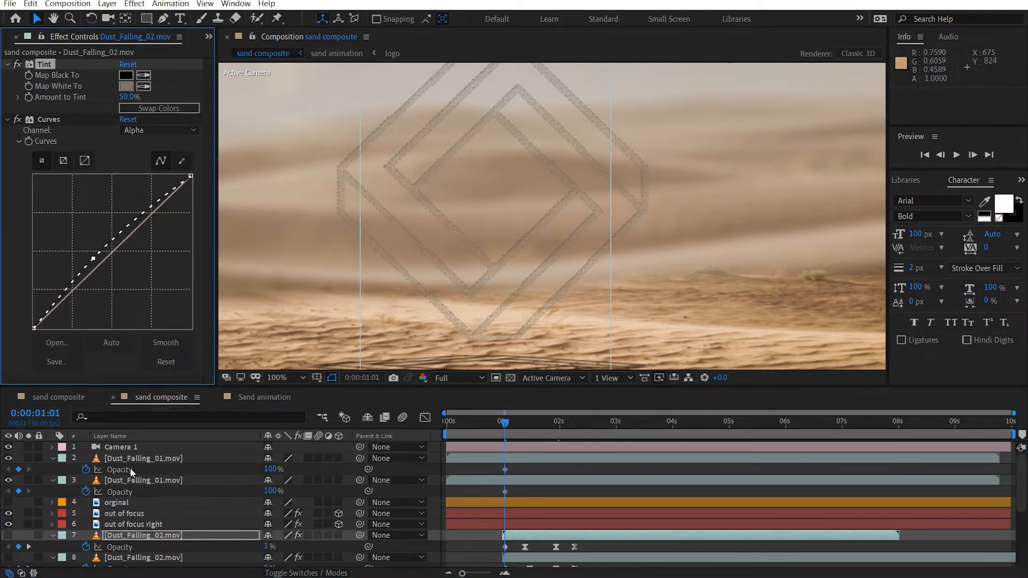
click(140, 480)
key(ctrl+v)
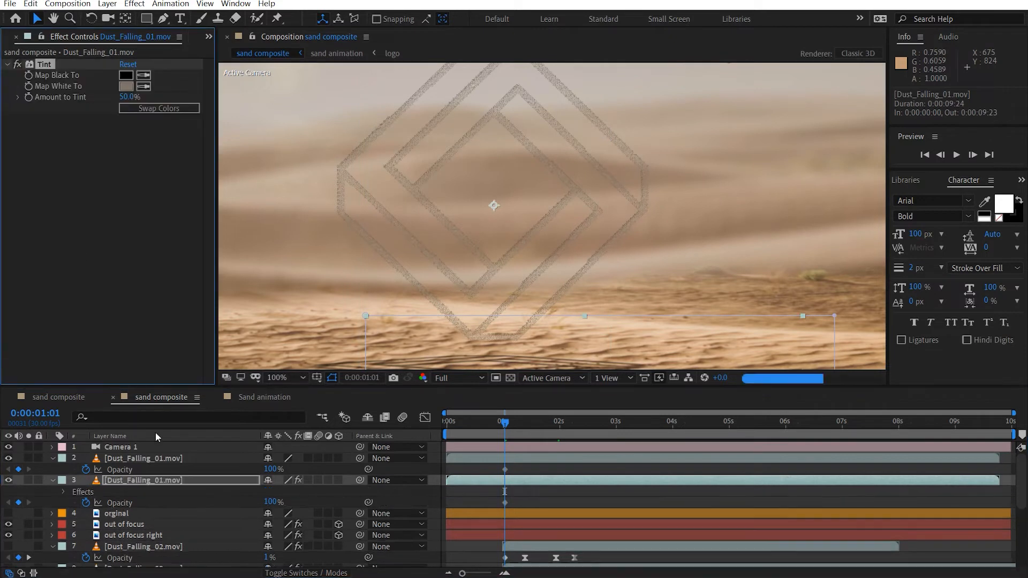
click(151, 461)
click(121, 296)
key(ctrl+v)
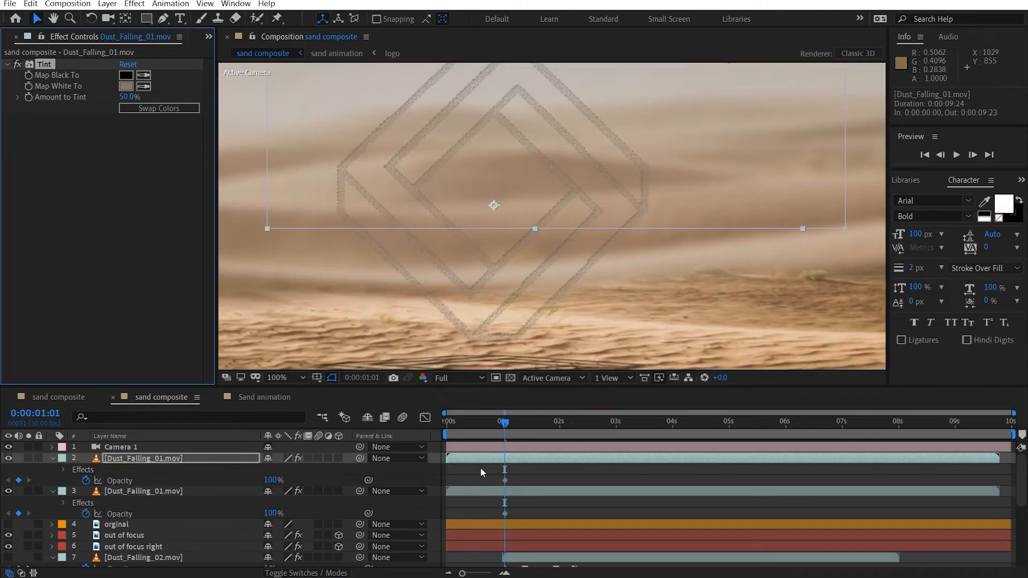
Shift both Dust_Falling_01.mov layers to start at about 0:00:01:00 and move their opacity keyframes to about 0:00:01:16.
drag(480, 460, 527, 463)
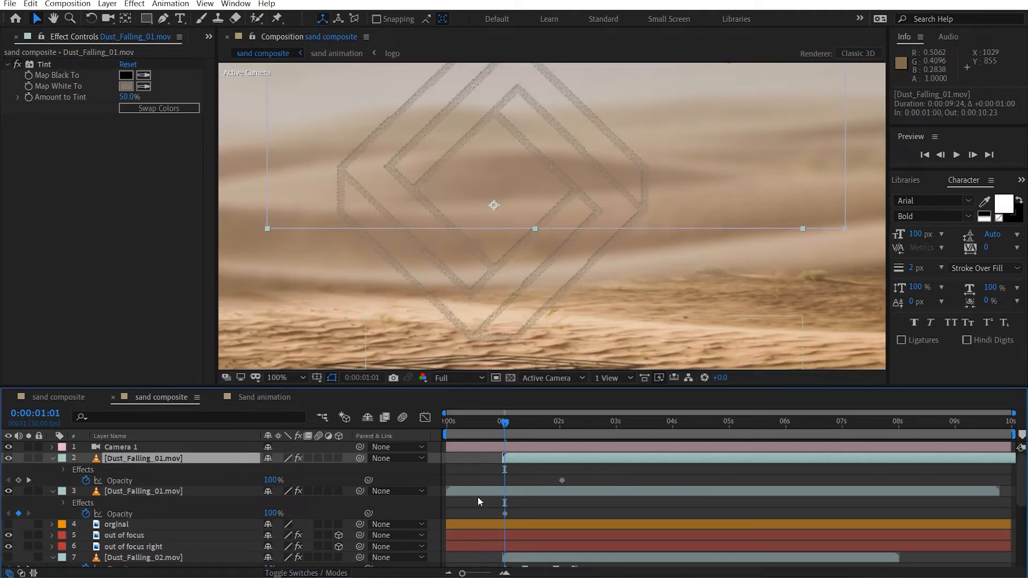
drag(477, 494, 560, 490)
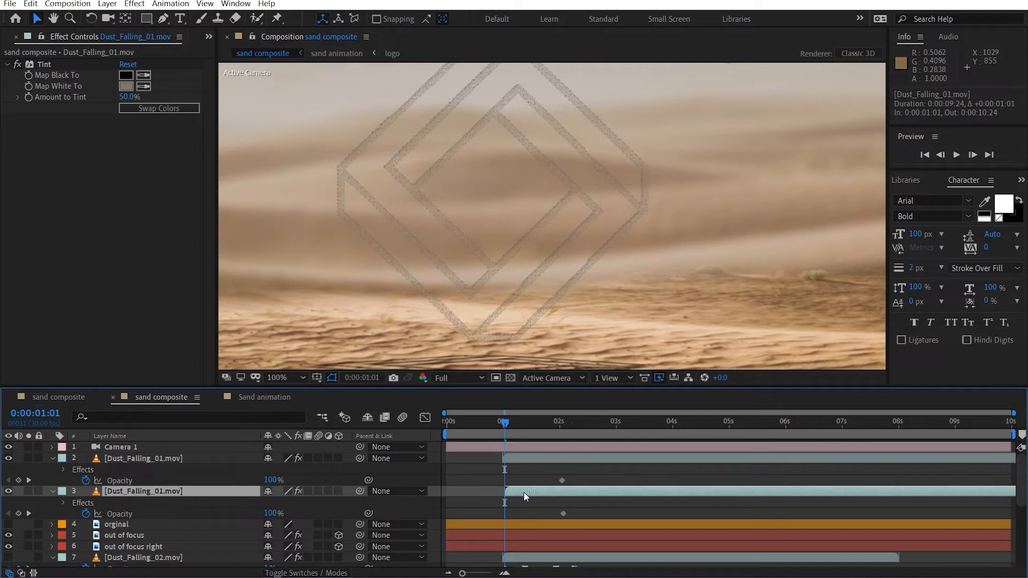
click(570, 476)
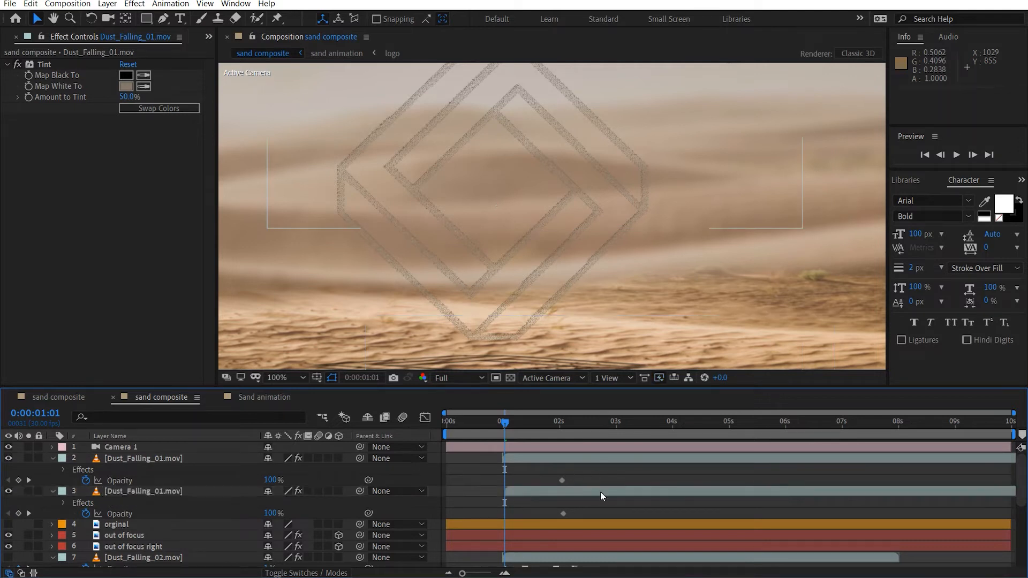
drag(570, 468, 543, 516)
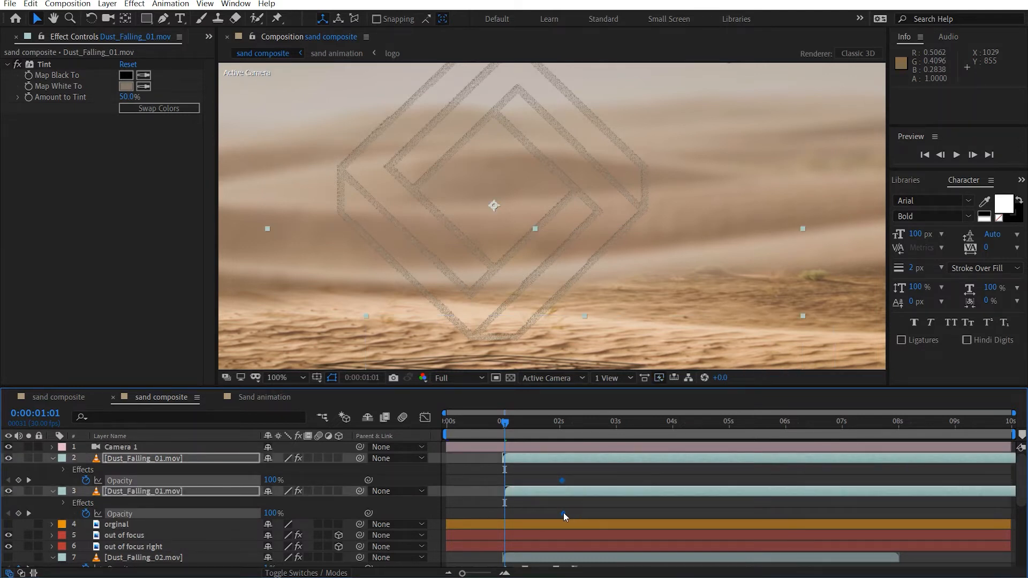
click(538, 512)
drag(591, 515, 555, 470)
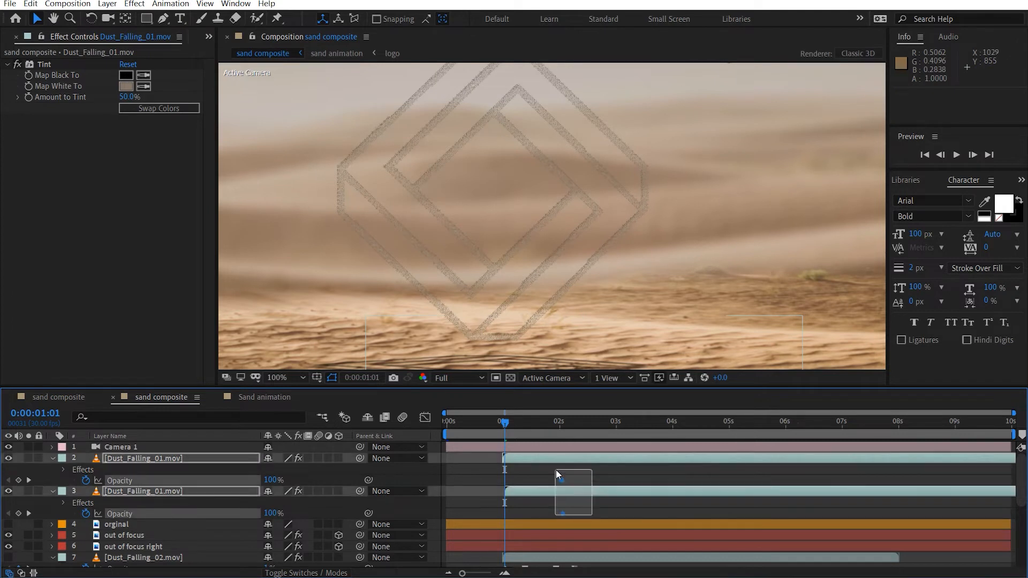
drag(542, 481, 532, 480)
Set the opacity of both Dust_Falling_01.mov layers to 0% at 0:00:01:01 and ease their 100% keyframes.
drag(262, 483, 224, 485)
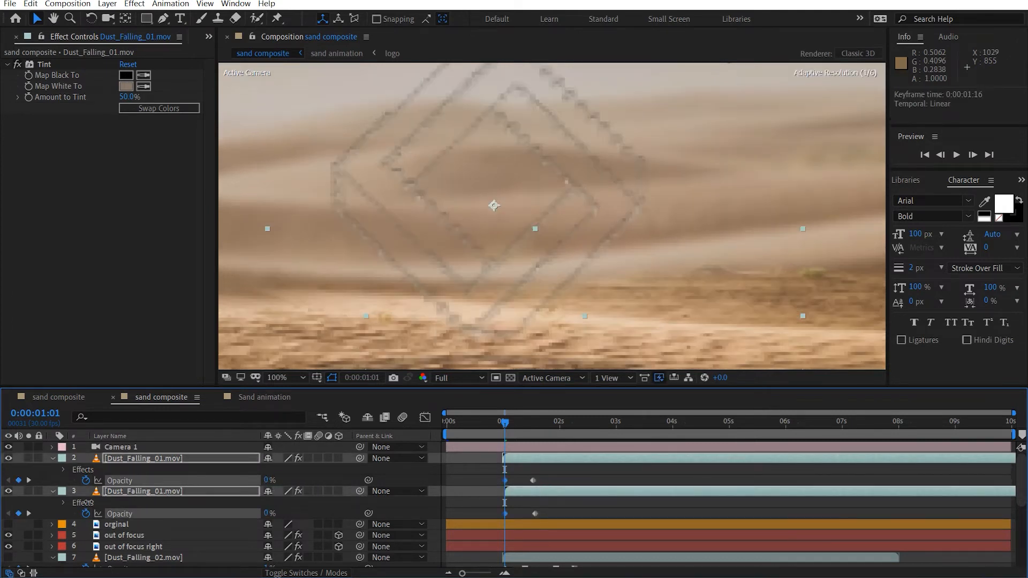
drag(576, 472, 513, 510)
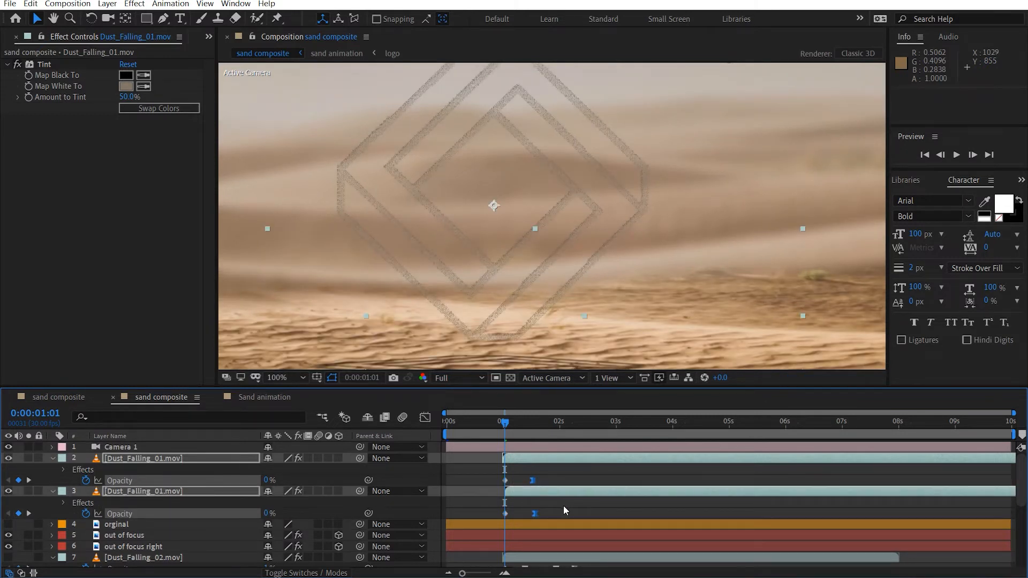
click(579, 512)
Try shifting the upper Dust_Falling_01.mov layer 15 frames earlier.
drag(557, 458, 528, 458)
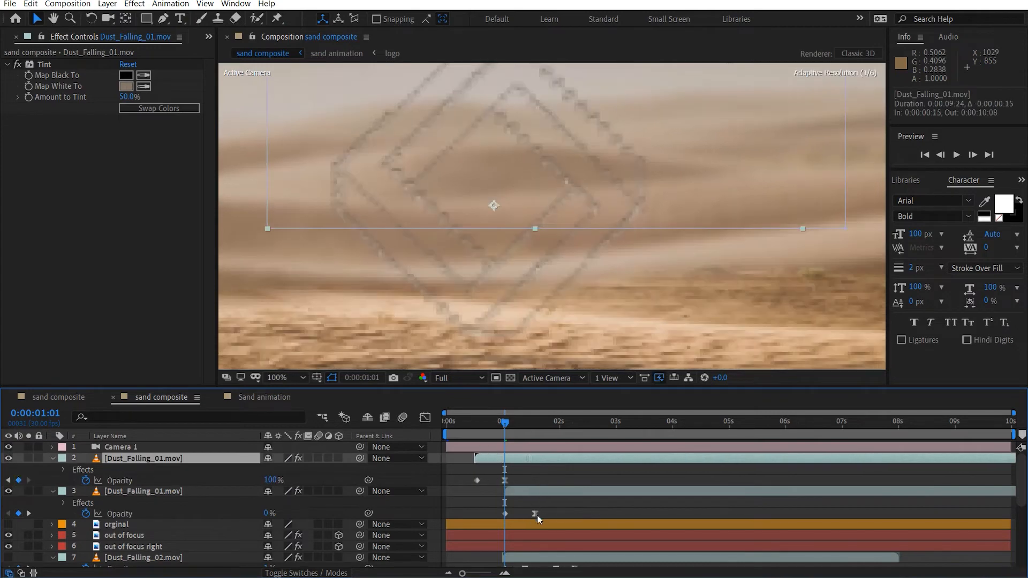
drag(537, 515, 557, 505)
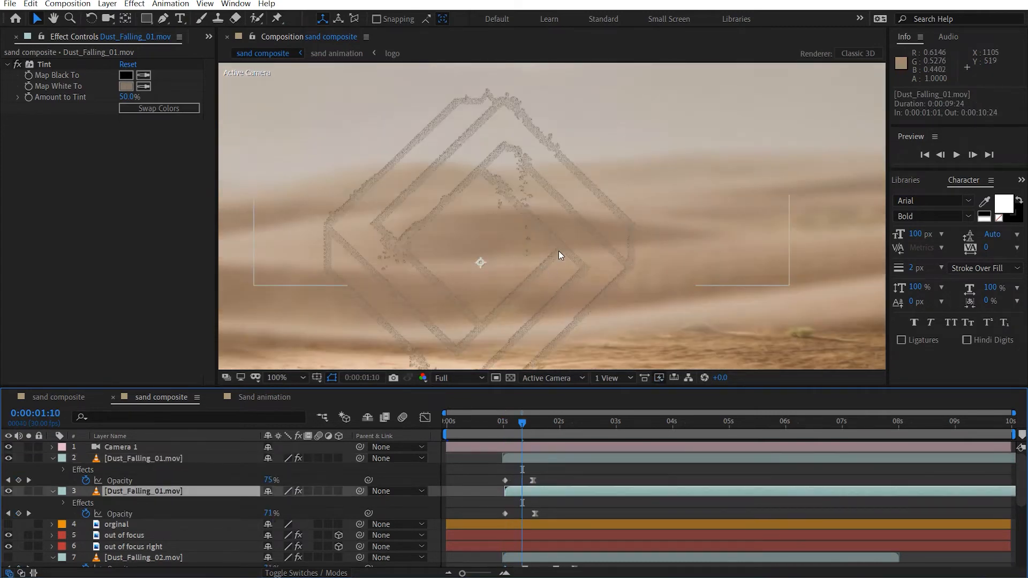
Scale the upper Dust_Falling_01.mov layer to 65% and reposition it to about 1225, 595 over the logo.
drag(467, 219, 710, 264)
key(s)
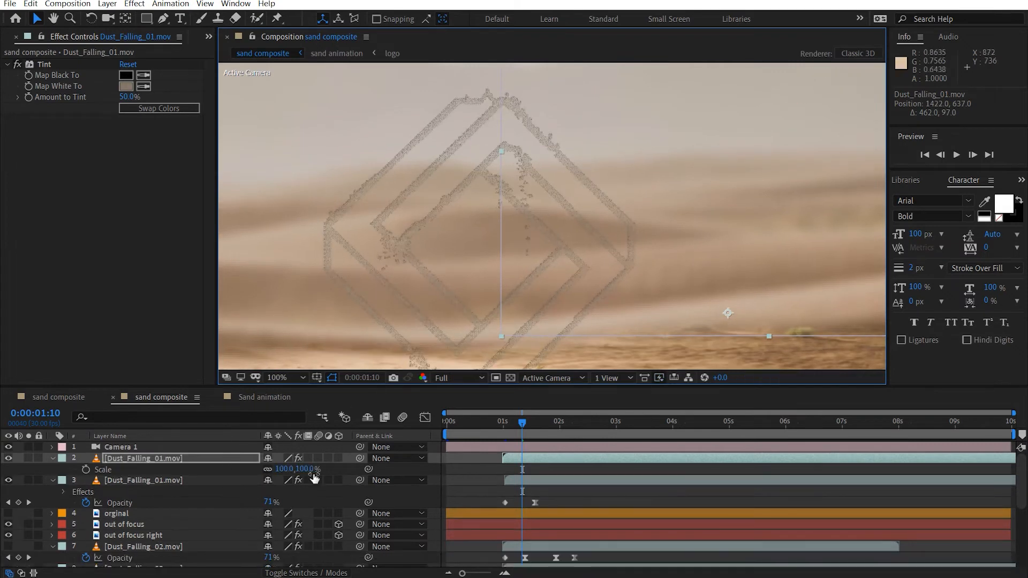
drag(313, 471, 295, 471)
drag(754, 209, 647, 185)
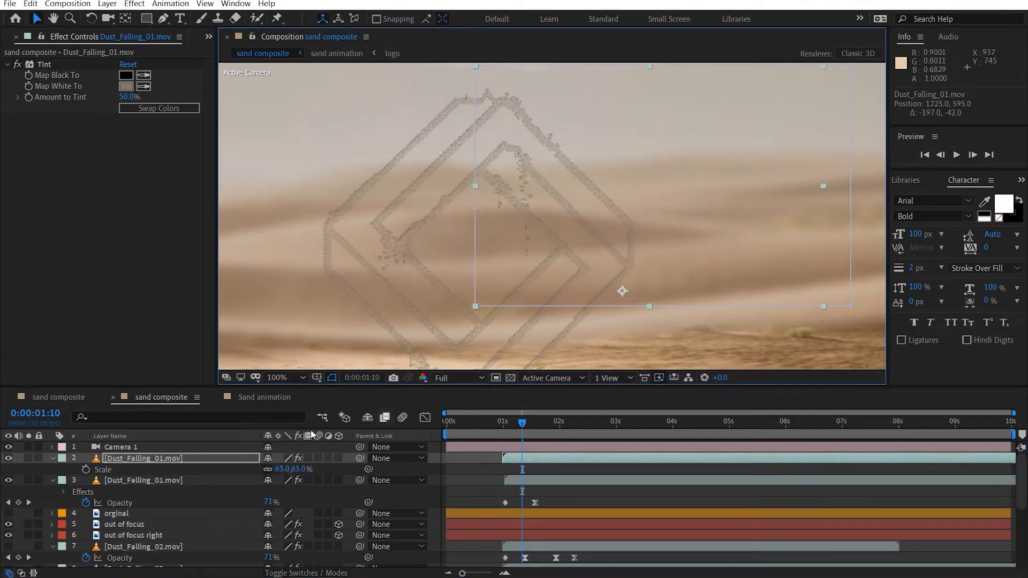
Solo the upper Dust_Falling_01.mov layer and speed it up with a Time Stretch factor of 70.
click(30, 459)
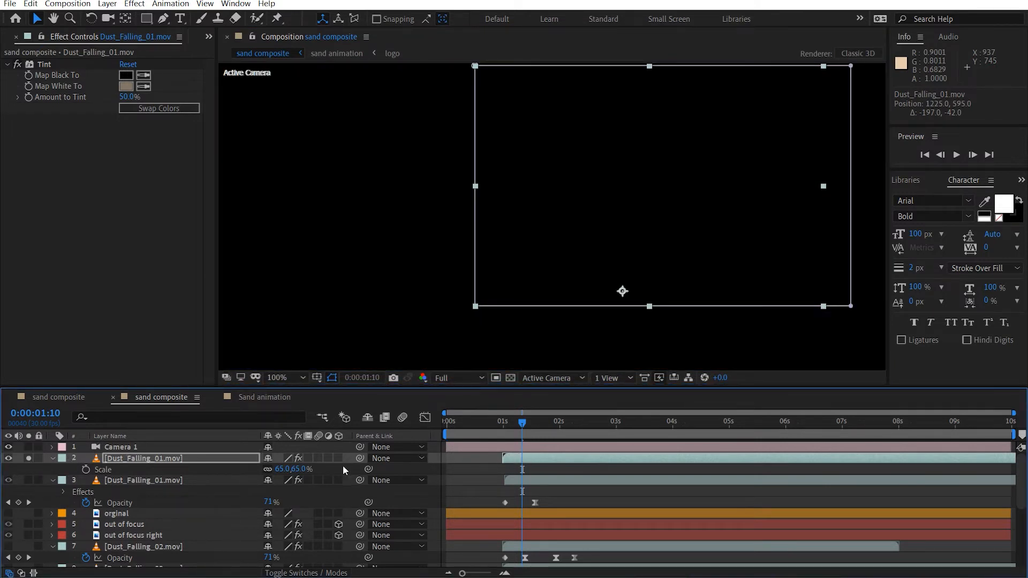
right_click(171, 461)
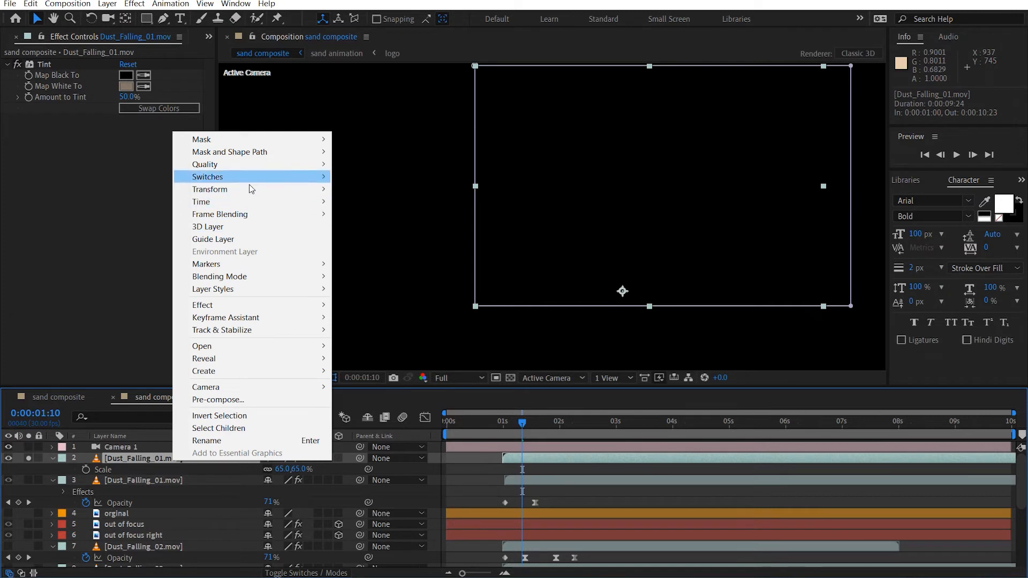
mouse_move(249, 198)
click(396, 224)
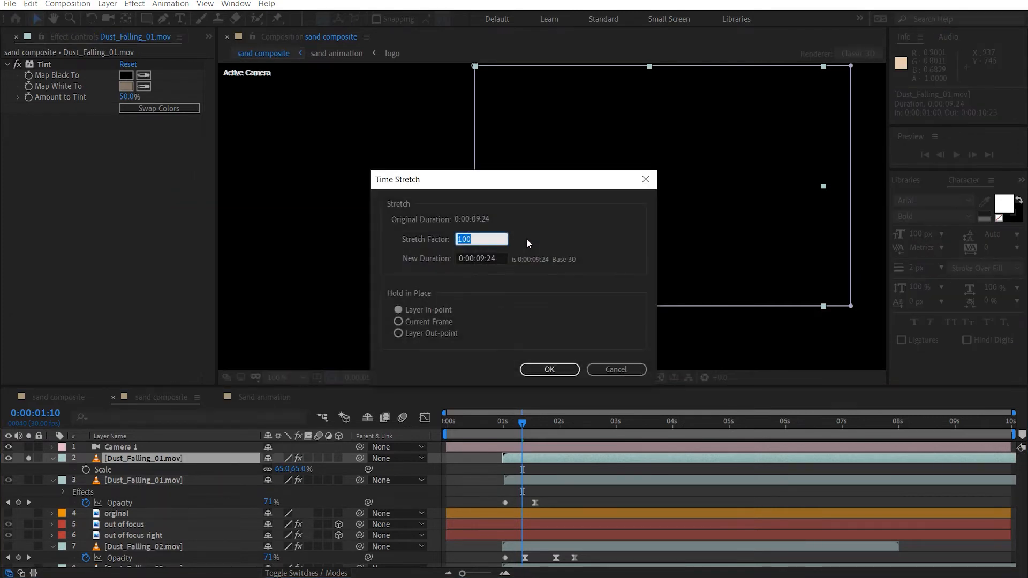
text(70)
key(Return)
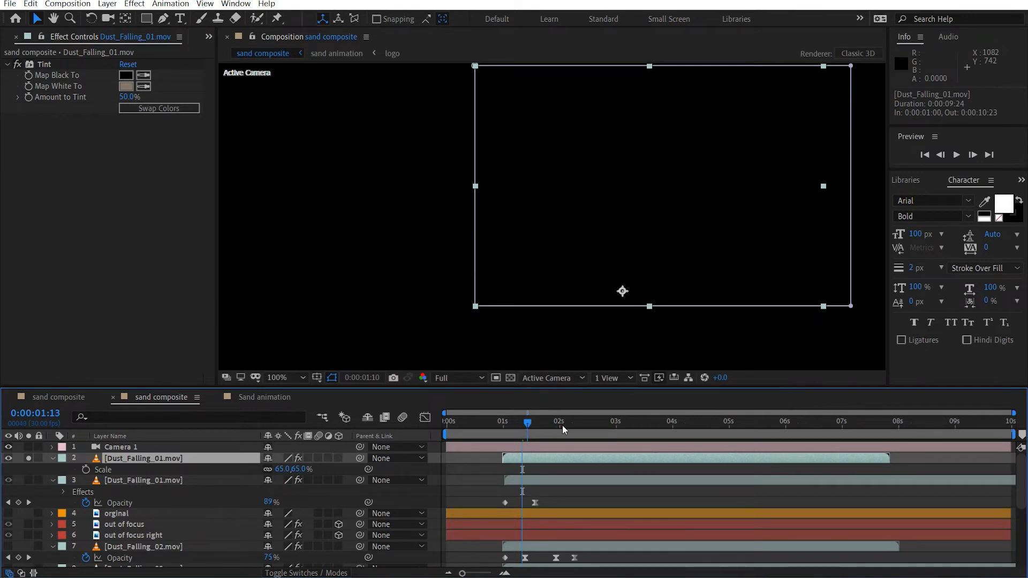
Shift both Dust_Falling_01.mov layers to start at 0:00:00:09 and reposition the upper one to about 1162, 591.
mouse_move(562, 425)
mouse_down()
mouse_move(612, 429)
mouse_move(563, 427)
mouse_up()
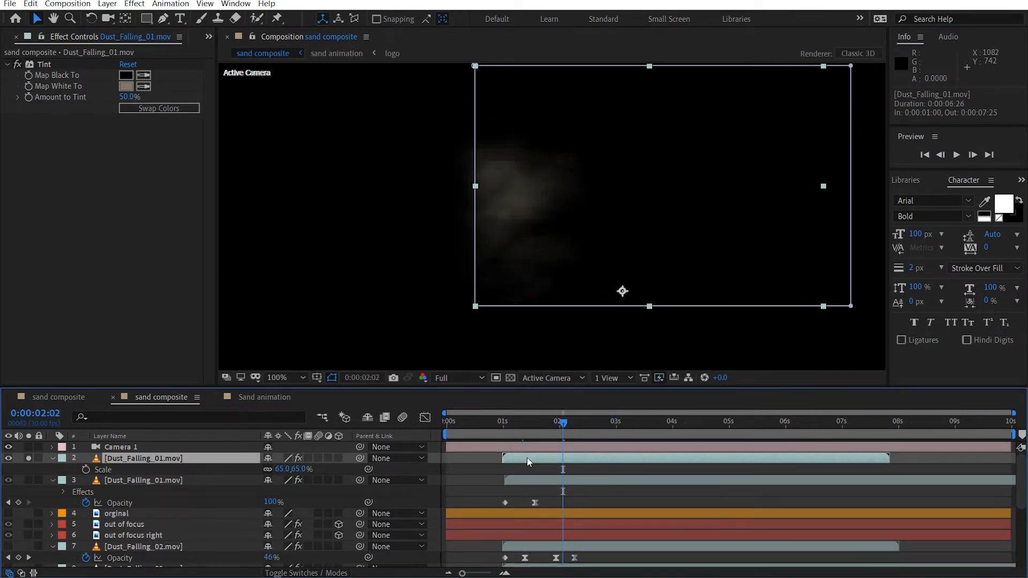
drag(527, 458, 488, 459)
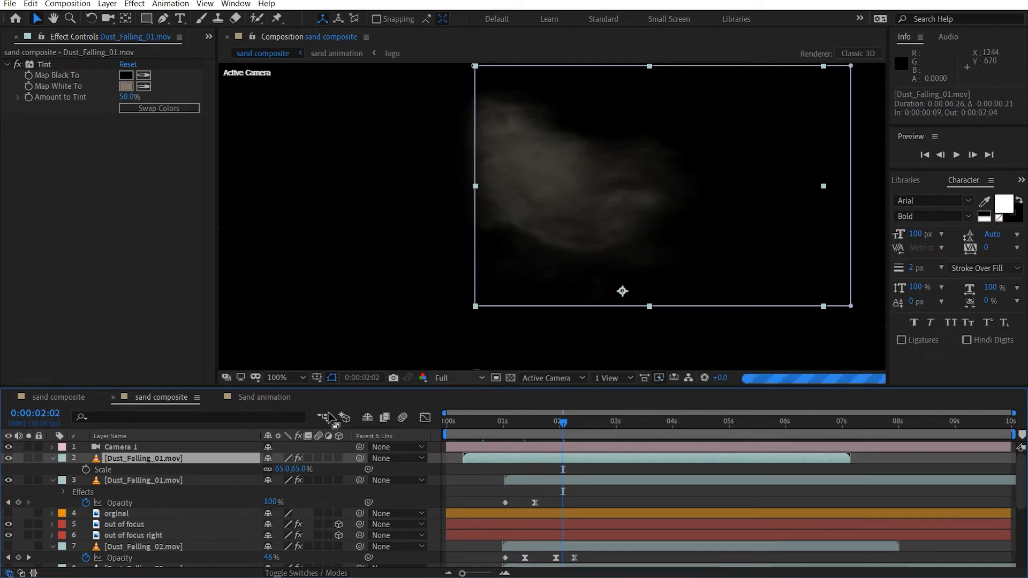
drag(518, 480, 476, 481)
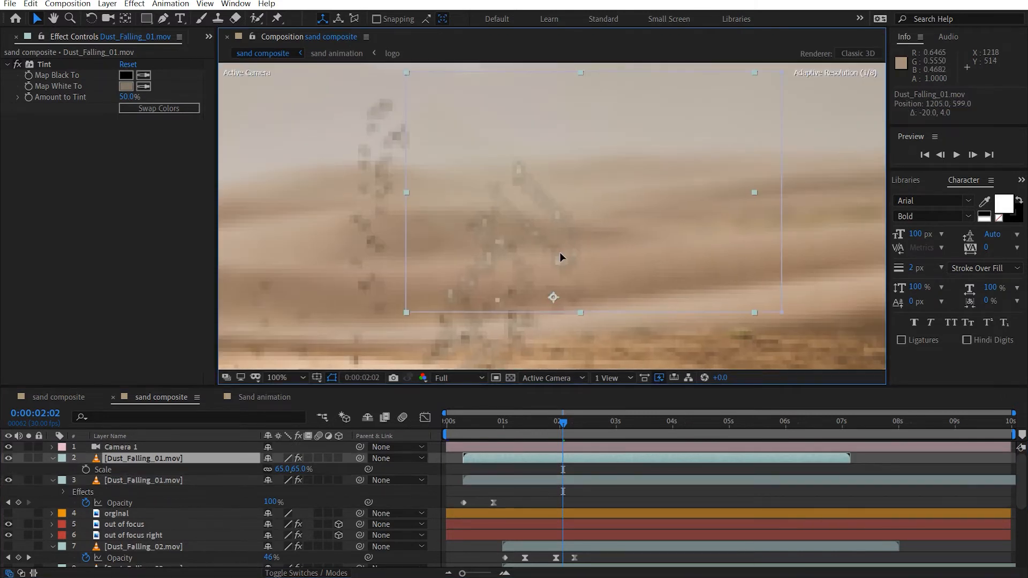
drag(560, 252, 536, 249)
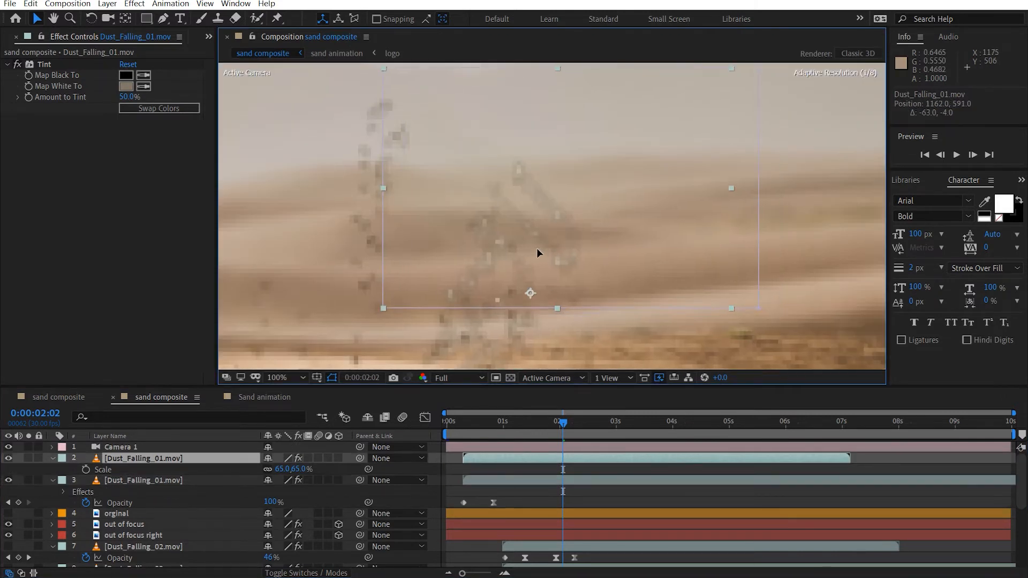
Apply a Time Stretch factor of 70 to the lower Dust_Falling_01.mov layer.
click(534, 423)
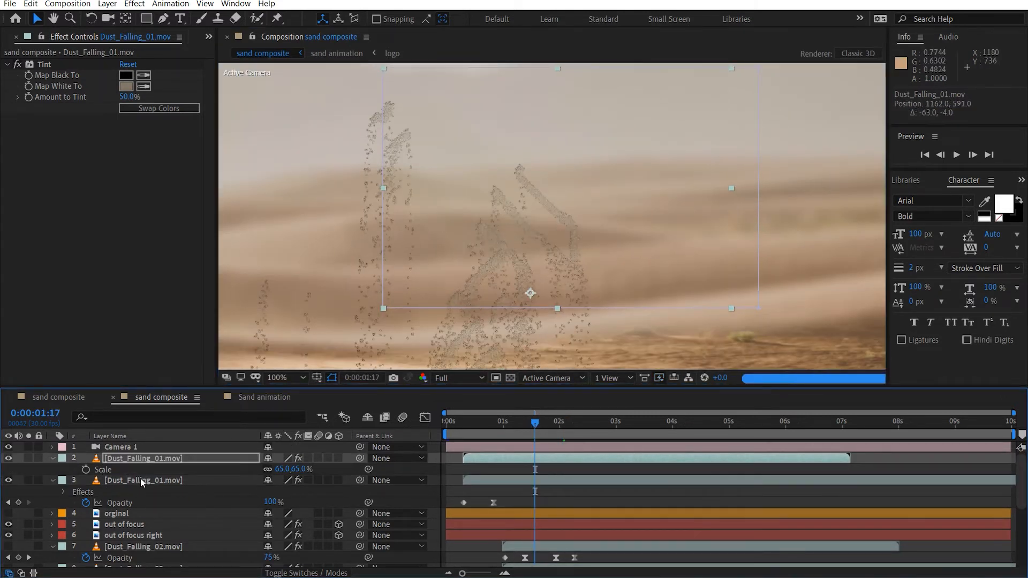
click(252, 481)
right_click(162, 480)
mouse_move(215, 222)
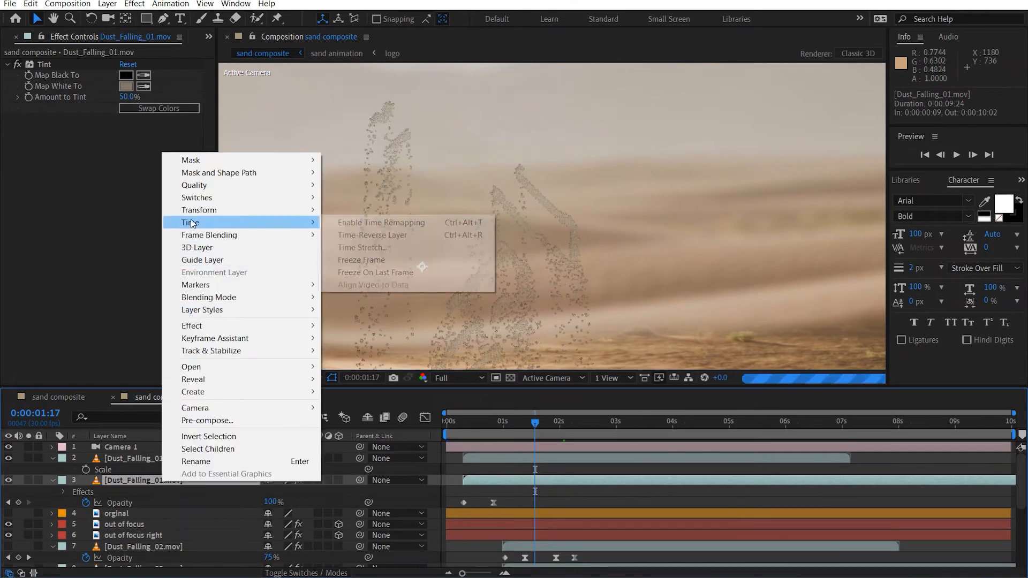
click(369, 247)
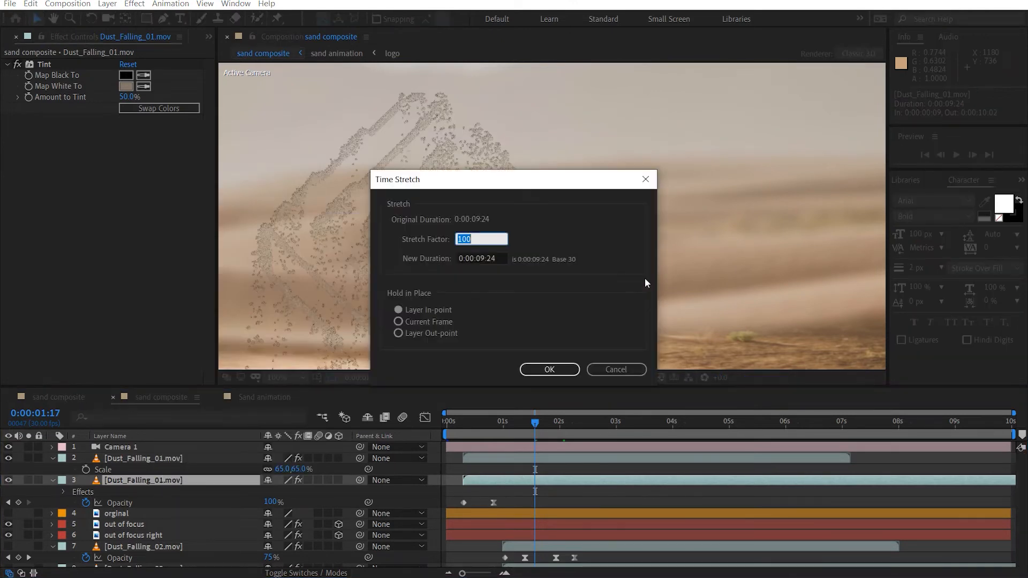
text(70)
key(Return)
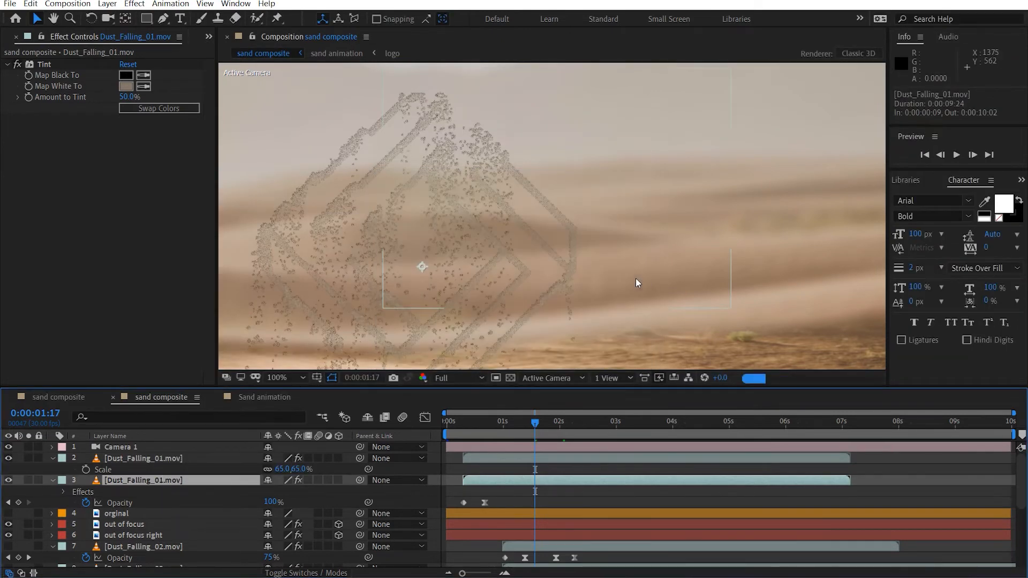
Move the lower Dust_Falling_01.mov layer up over the logo, to about 904, 16.
key(comma)
key(comma)
scroll(576, 280, down, 1)
scroll(567, 291, up, 1)
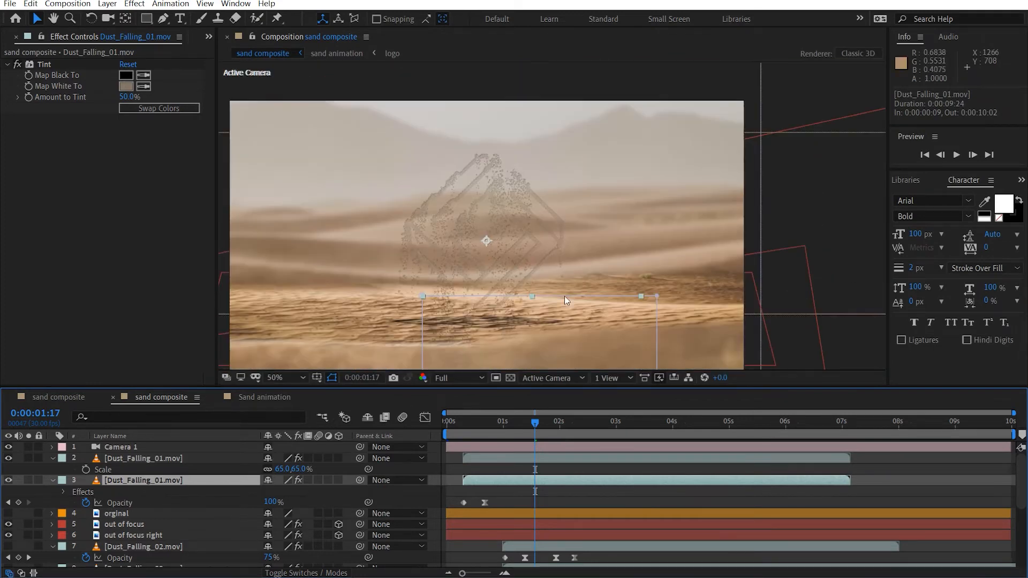
drag(549, 312, 530, 177)
scroll(531, 226, up, 1)
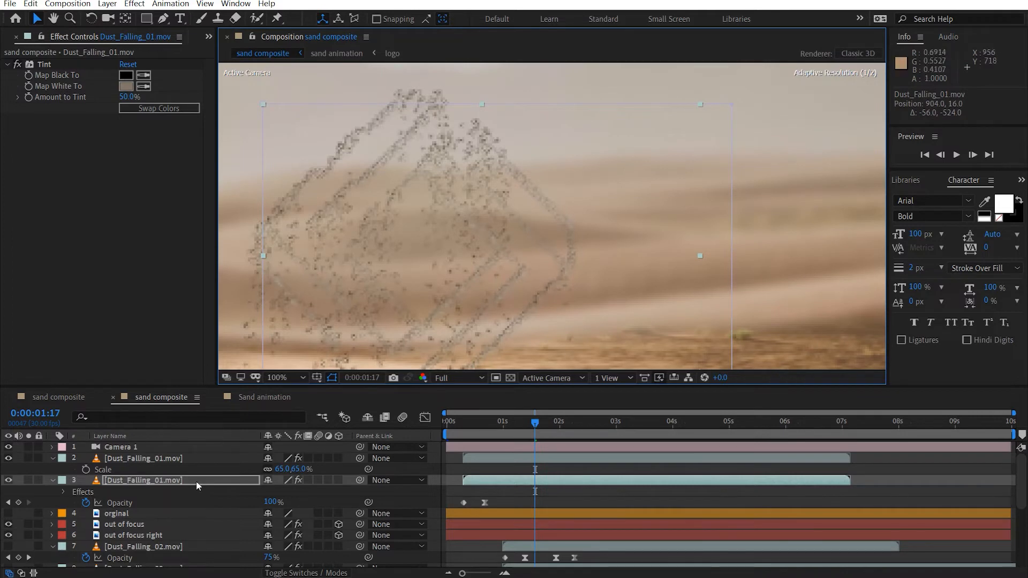
Duplicate both Dust_Falling_01.mov layers and restack the lower copy directly beneath the upper copy.
ctrl+click(194, 460)
key(ctrl+d)
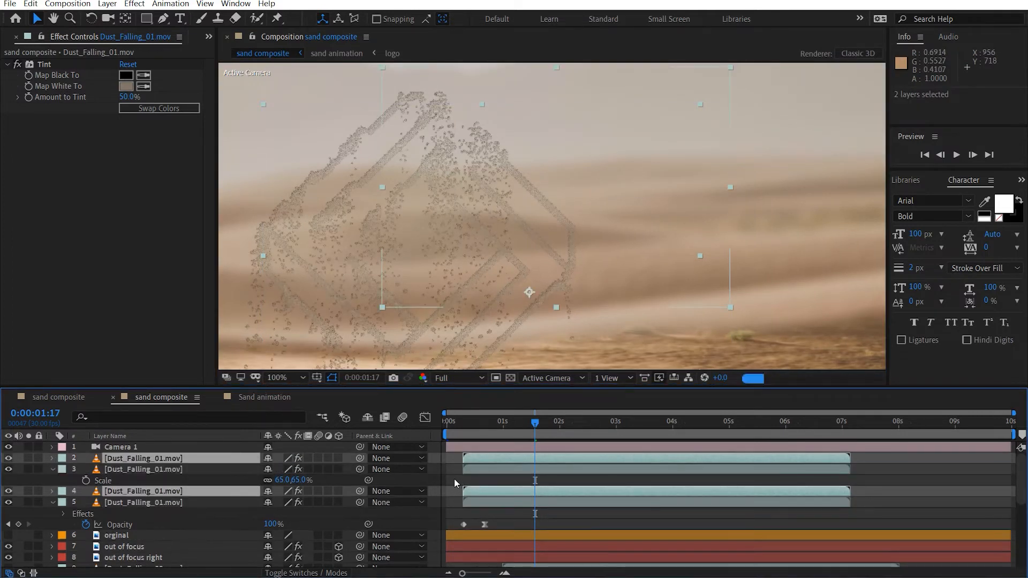
click(165, 484)
drag(159, 491, 173, 466)
Set the Time Stretch factor of the second Dust_Falling_01.mov copy, layer 3, to 85.
right_click(174, 467)
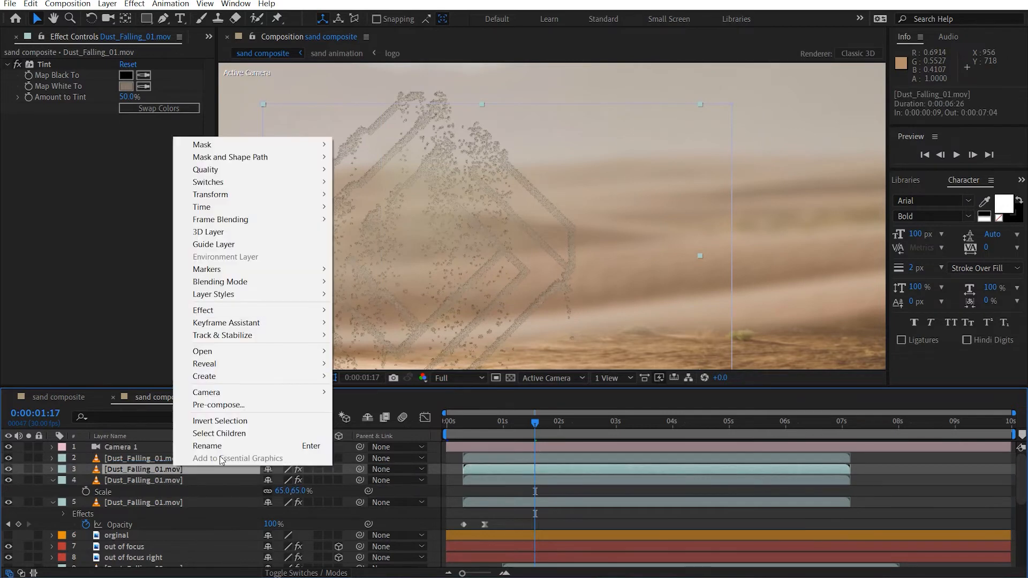
mouse_move(248, 211)
click(373, 231)
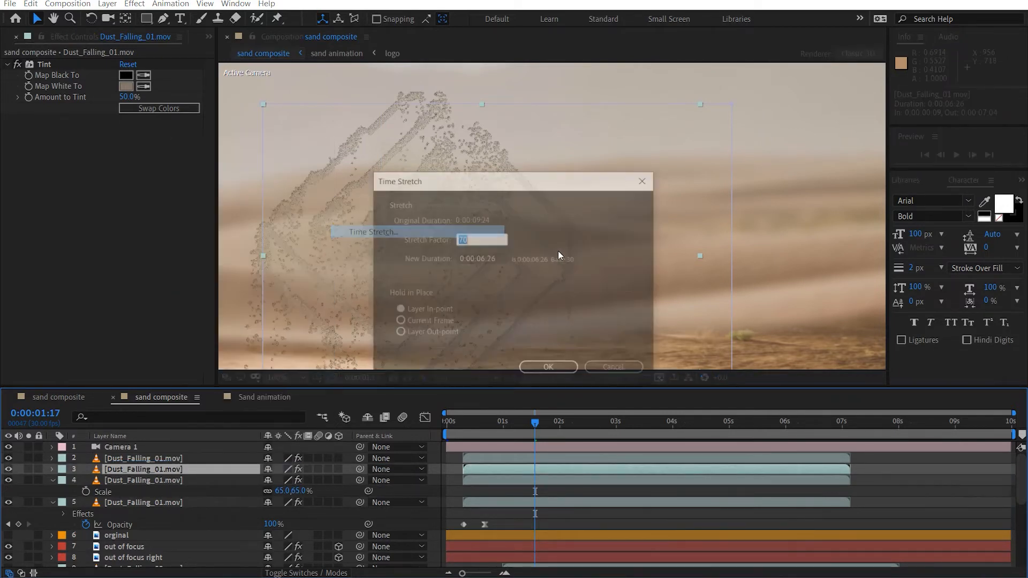
text(85)
key(Return)
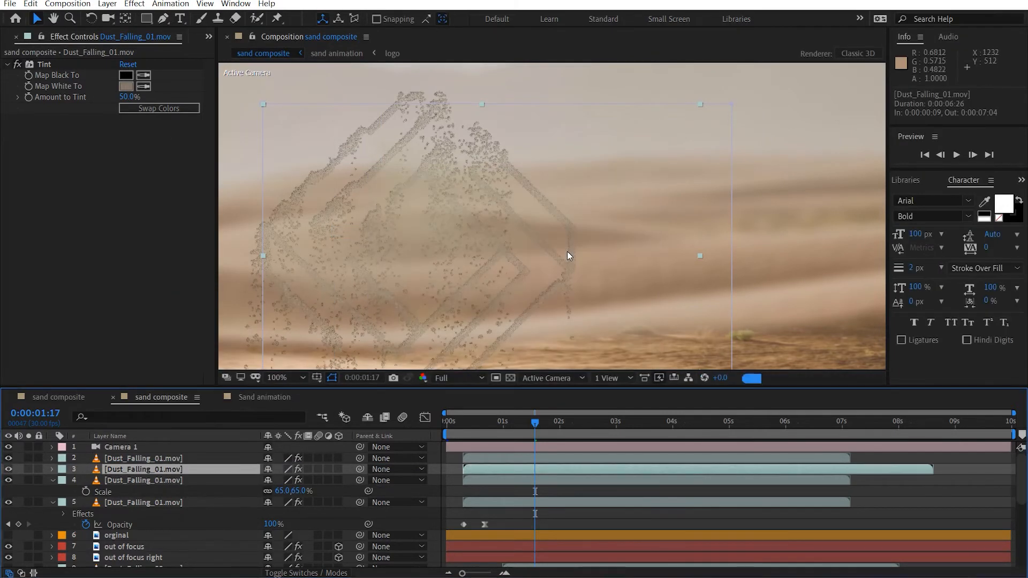
Start the layer 3 dust copy at 0:00:00:01 and reposition it to about 1216, 164.
drag(497, 470, 486, 471)
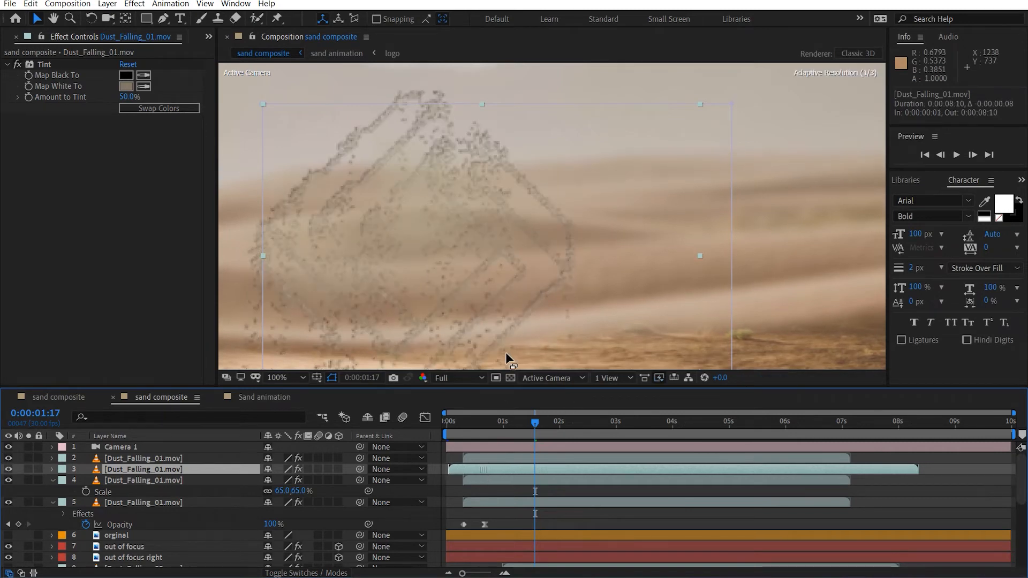
scroll(462, 262, down, 2)
drag(468, 251, 549, 296)
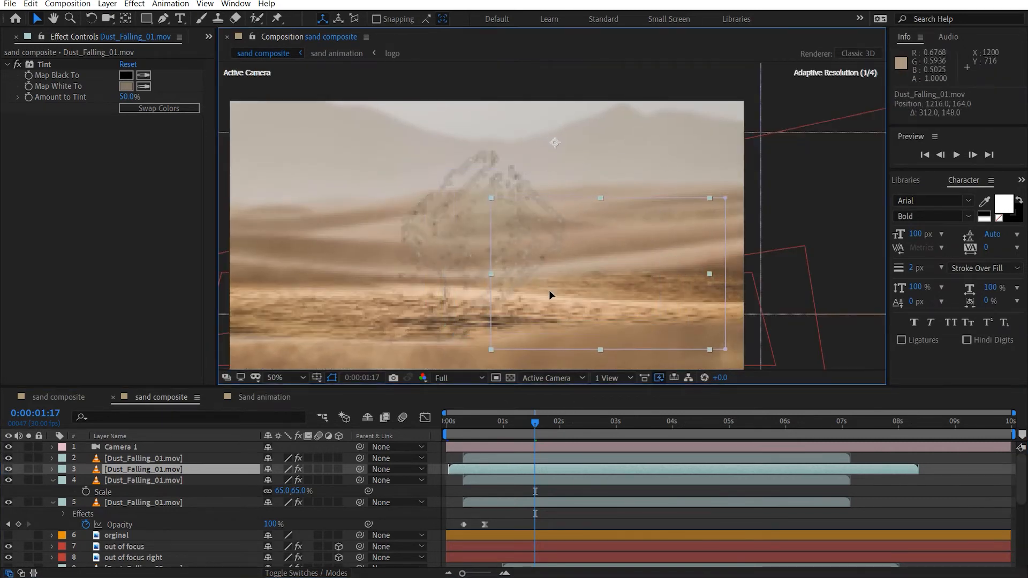
Time-stretch the topmost Dust_Falling_01.mov copy to a duration of 0:00:09:24.
click(178, 459)
scroll(543, 226, up, 2)
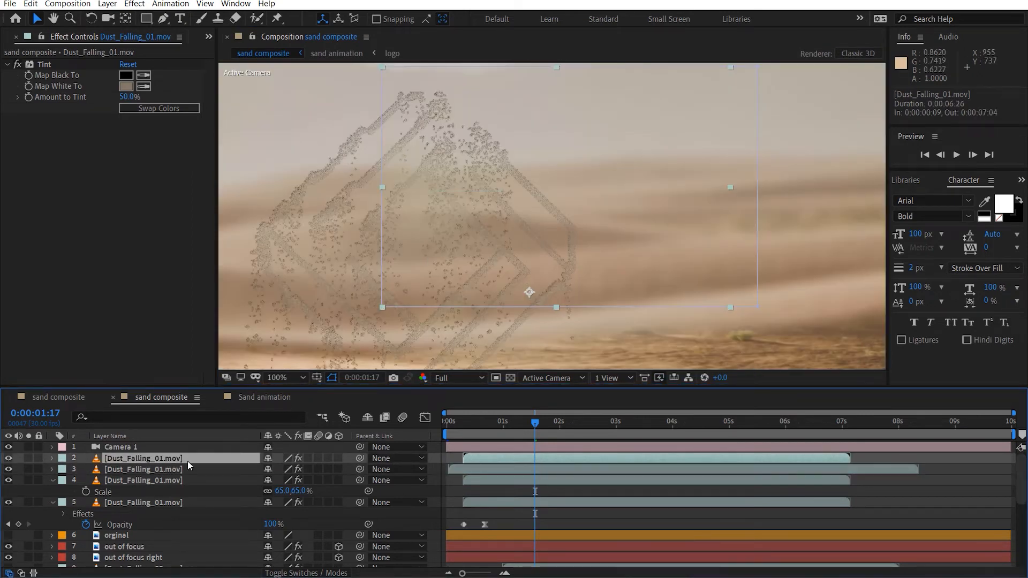
right_click(187, 461)
mouse_move(300, 202)
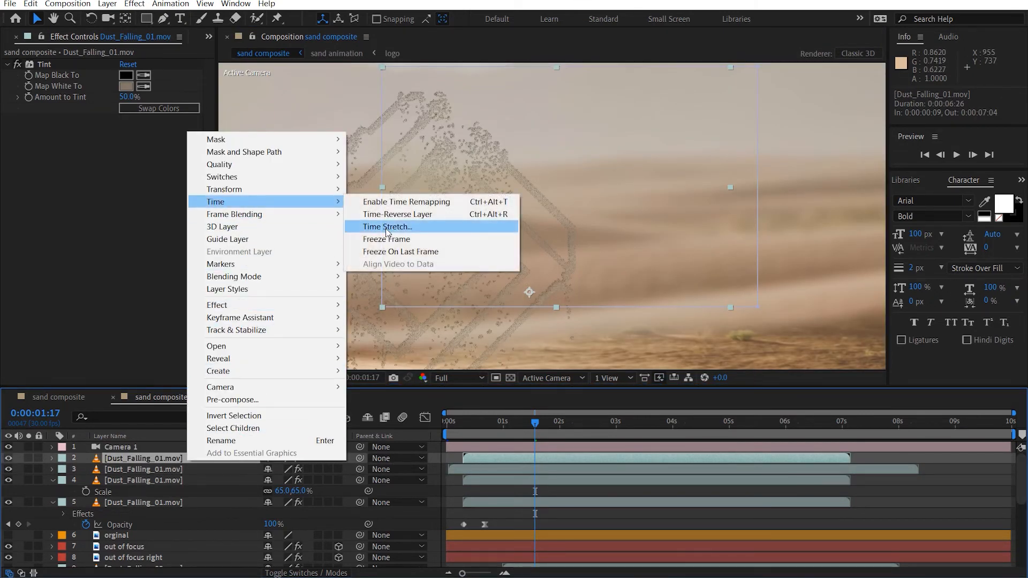
click(386, 227)
key(Return)
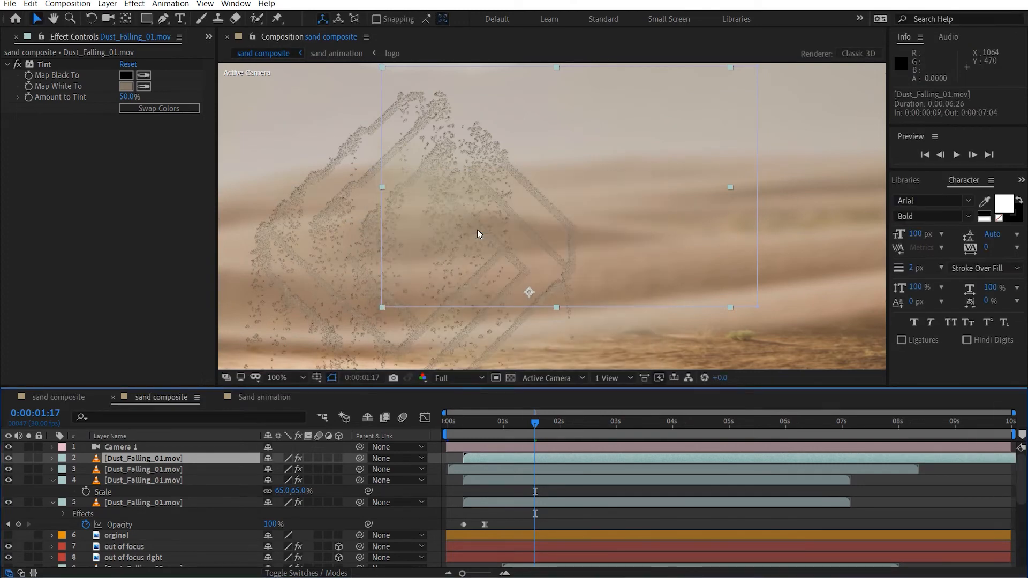
Reposition the topmost Dust_Falling_01.mov copy to about 1204, 514 and shift it to start at -0:00:00:29.
drag(544, 305, 655, 174)
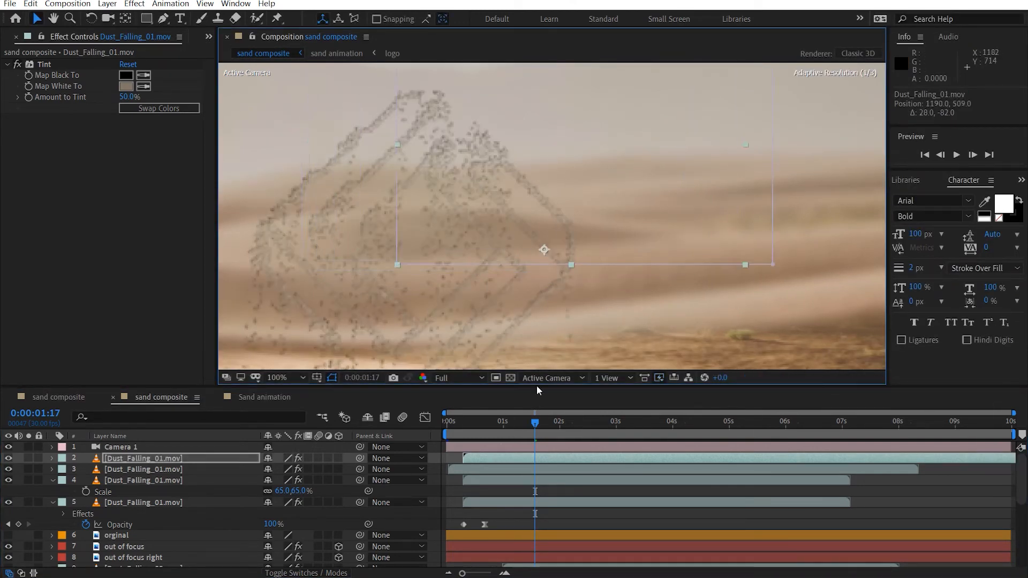
drag(538, 427, 477, 460)
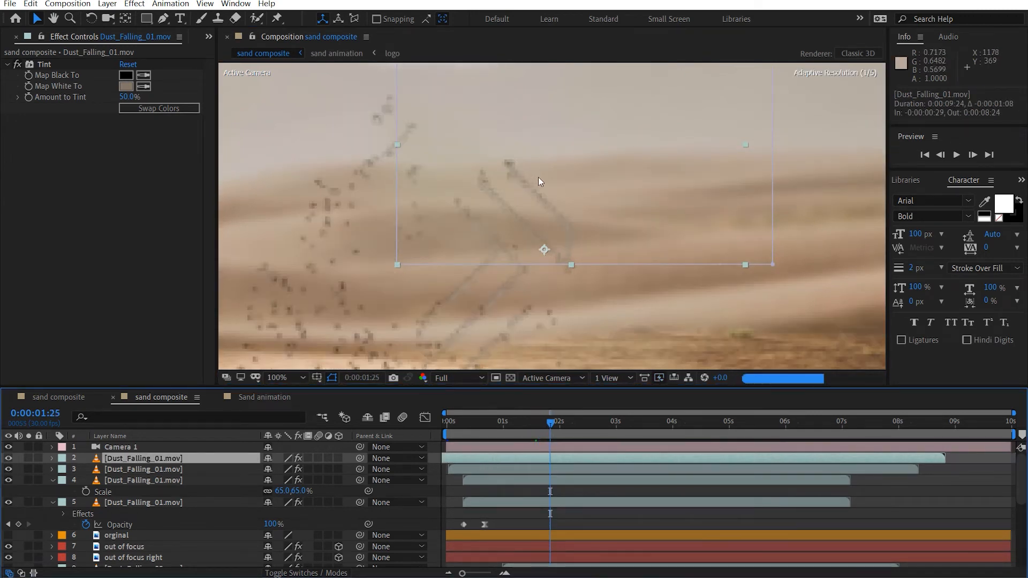
drag(538, 176, 545, 179)
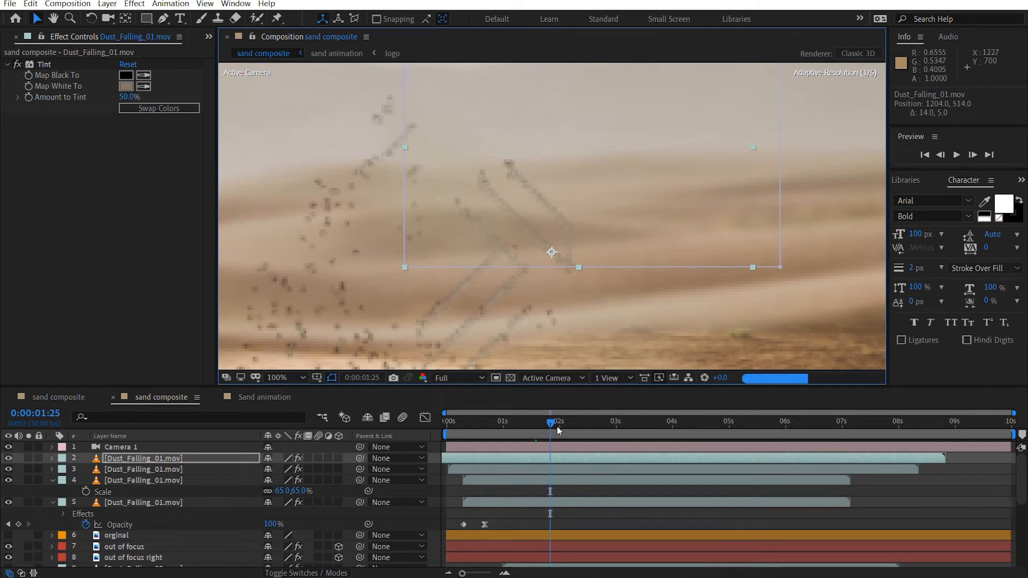
Keyframe a fade-out on the Dust_Falling_01.mov layer 5, with opacity 100% at 0:00:02:06 and 0% at 0:00:02:14.
drag(557, 427, 571, 425)
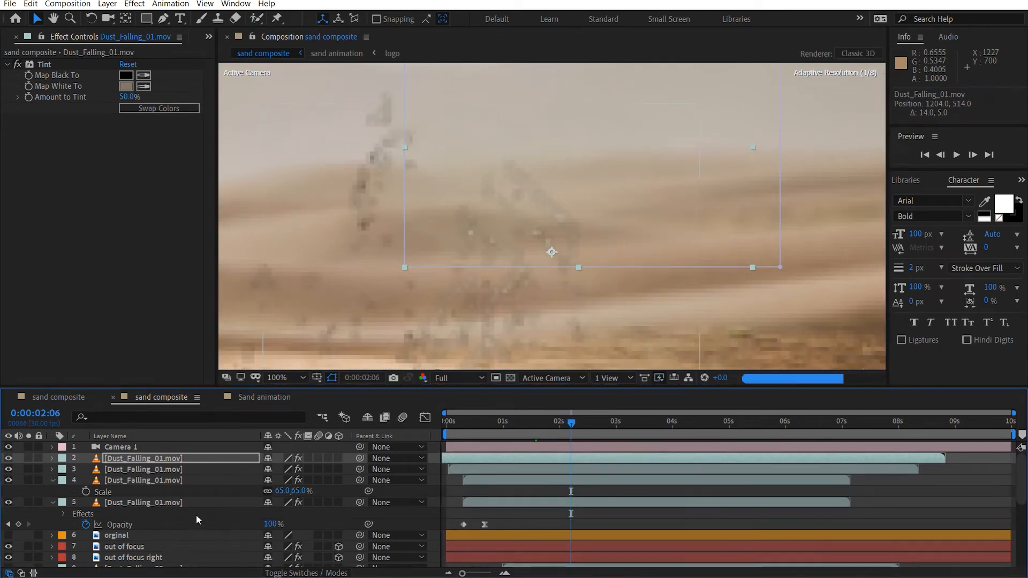
click(172, 504)
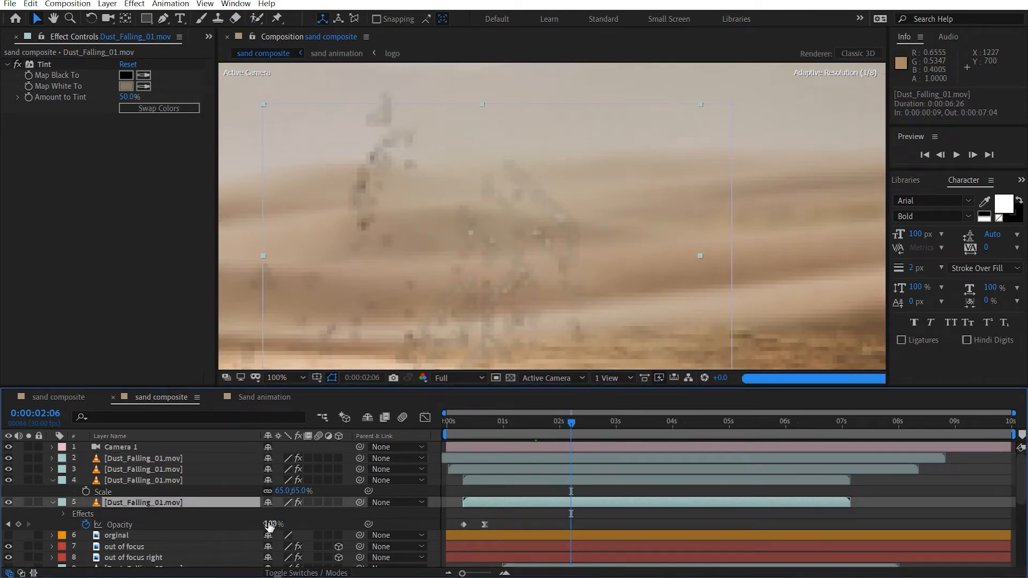
click(19, 524)
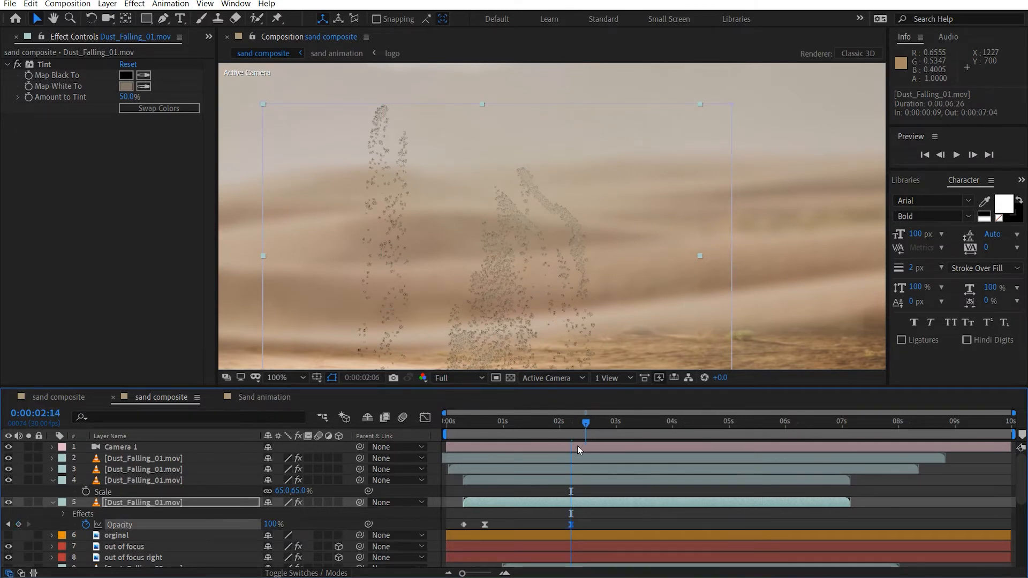
drag(271, 524, 135, 540)
click(571, 525)
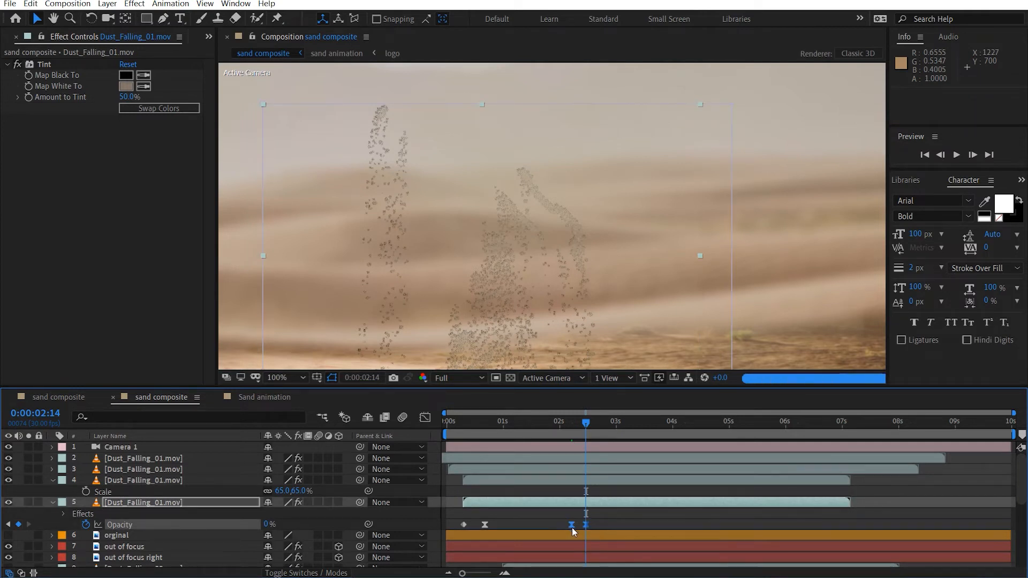
Move layer 5's two fade-out opacity keyframes earlier so they begin just before 0:00:02:00, and copy them.
drag(572, 528, 536, 525)
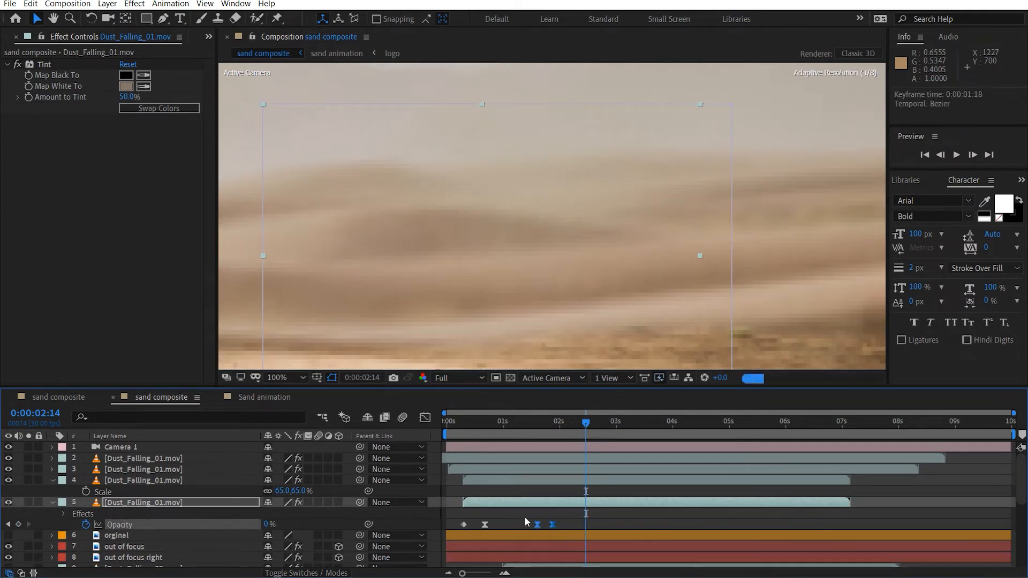
scroll(550, 439, down, 3)
scroll(553, 471, up, 2)
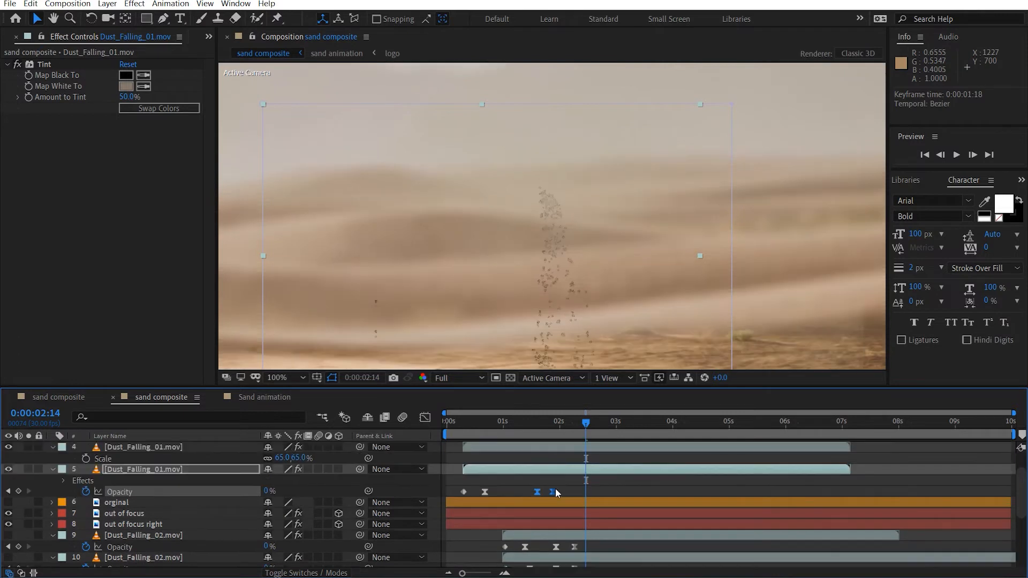
drag(534, 492, 553, 494)
key(ctrl+c)
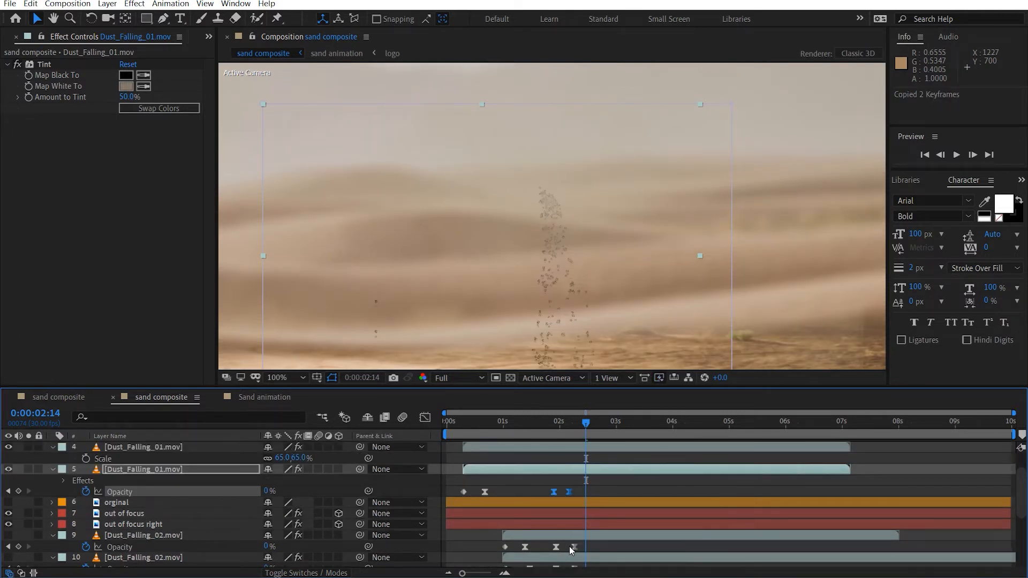
Paste the two fade-out opacity keyframes onto Dust_Falling_01.mov layers 4, 3 and 2 at 0:00:01:27.
scroll(372, 489, up, 2)
click(182, 480)
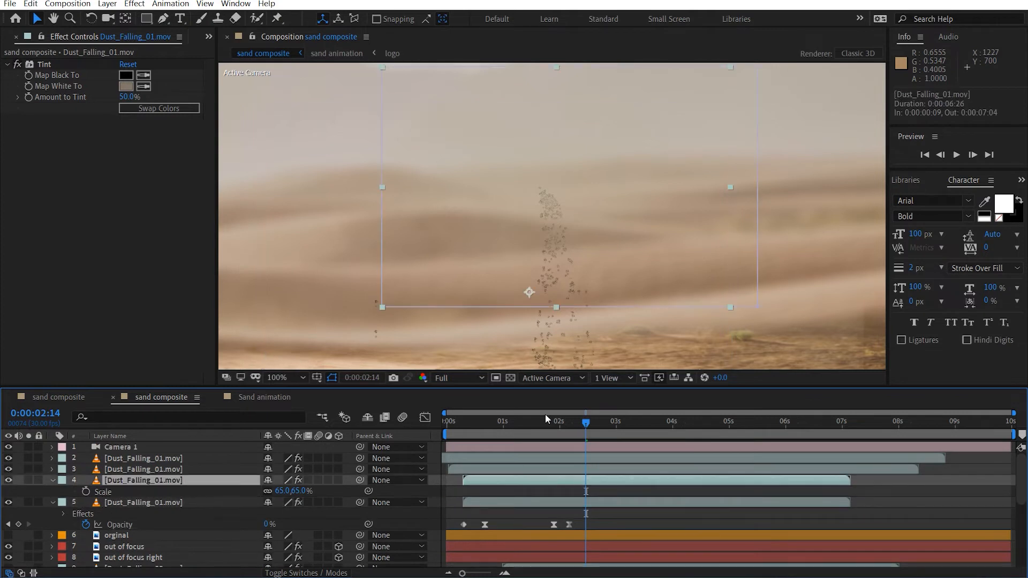
click(556, 421)
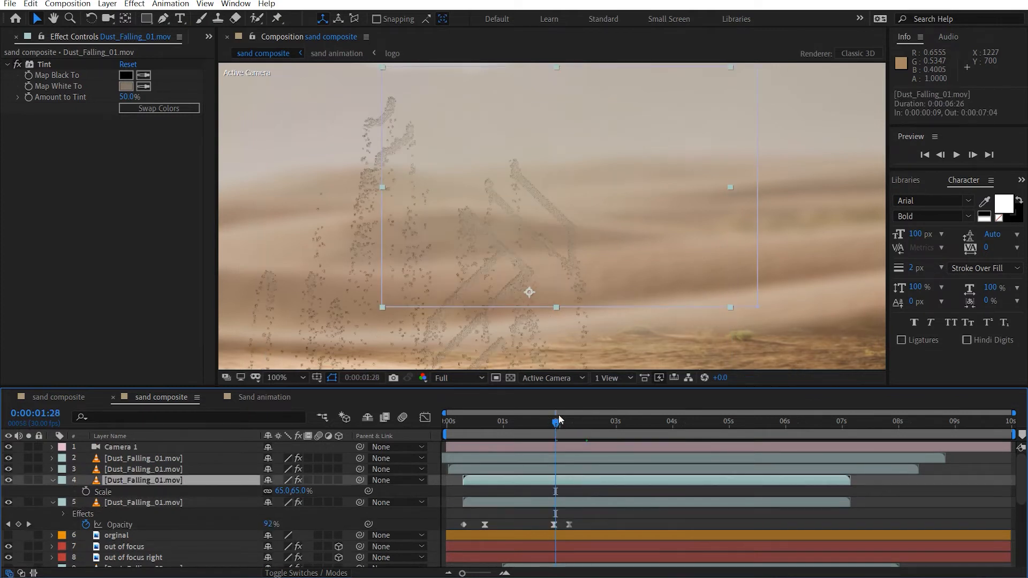
key(Page_Up)
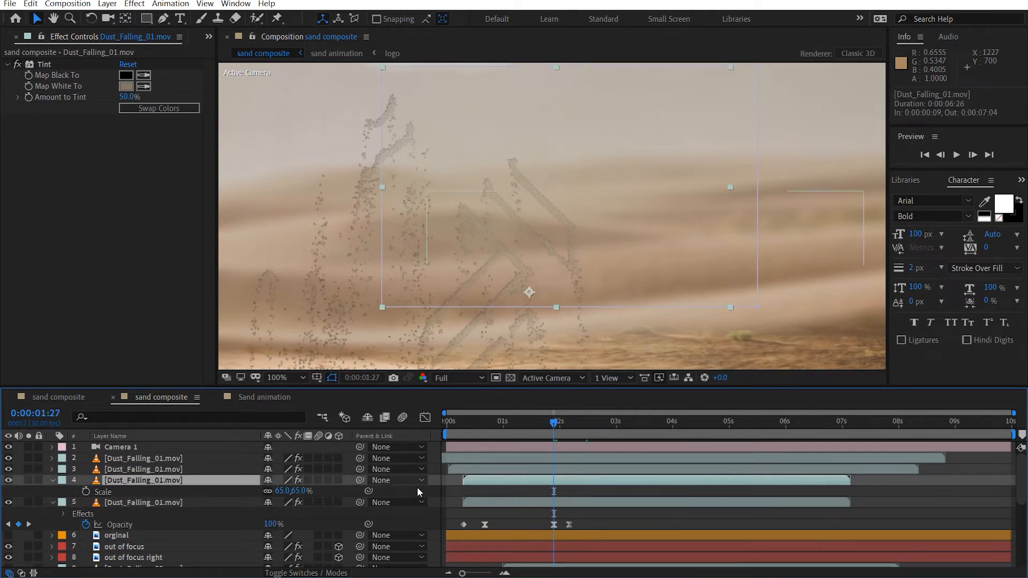
key(ctrl+v)
click(191, 469)
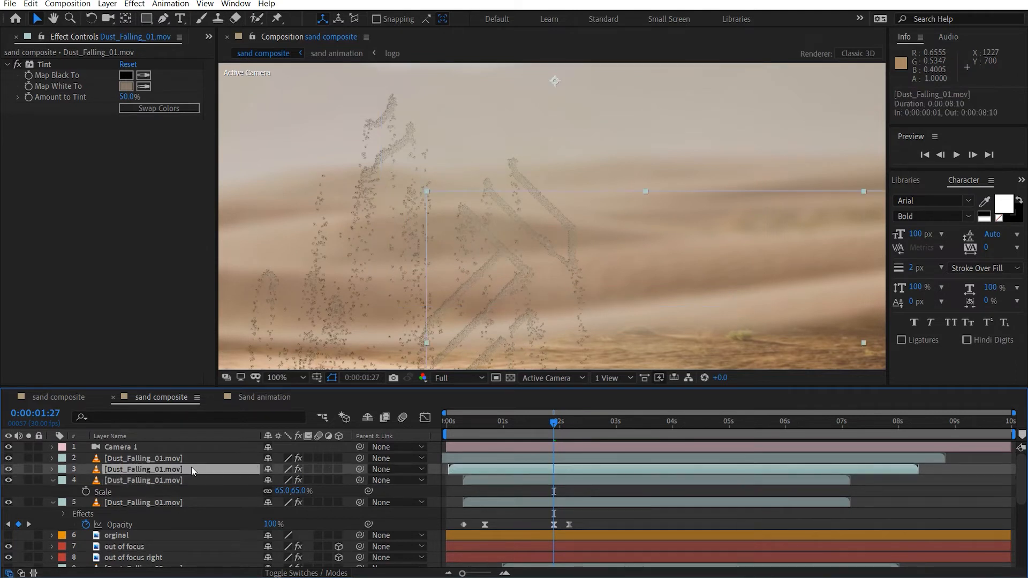
click(178, 458)
key(ctrl+v)
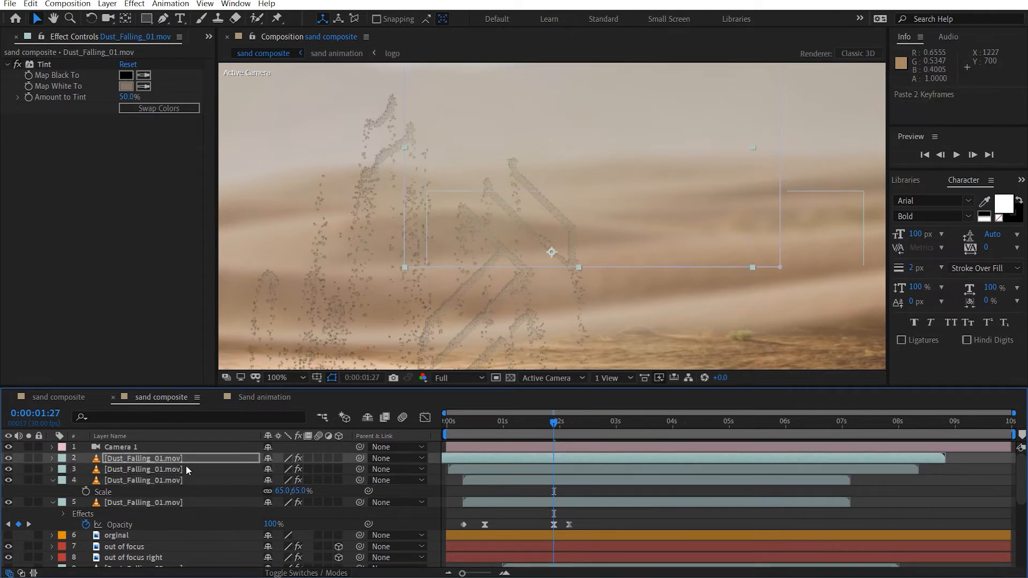
Check the opacity keyframes on the four Dust_Falling_01.mov layers and preview the composition from the start with the dust layers collapsed.
key(u)
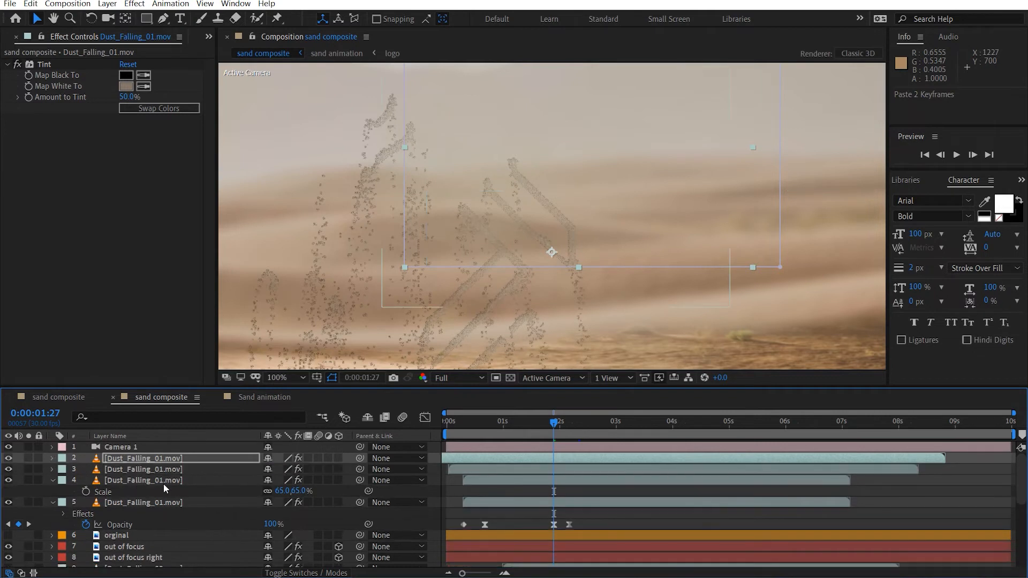
shift+click(164, 502)
key(u)
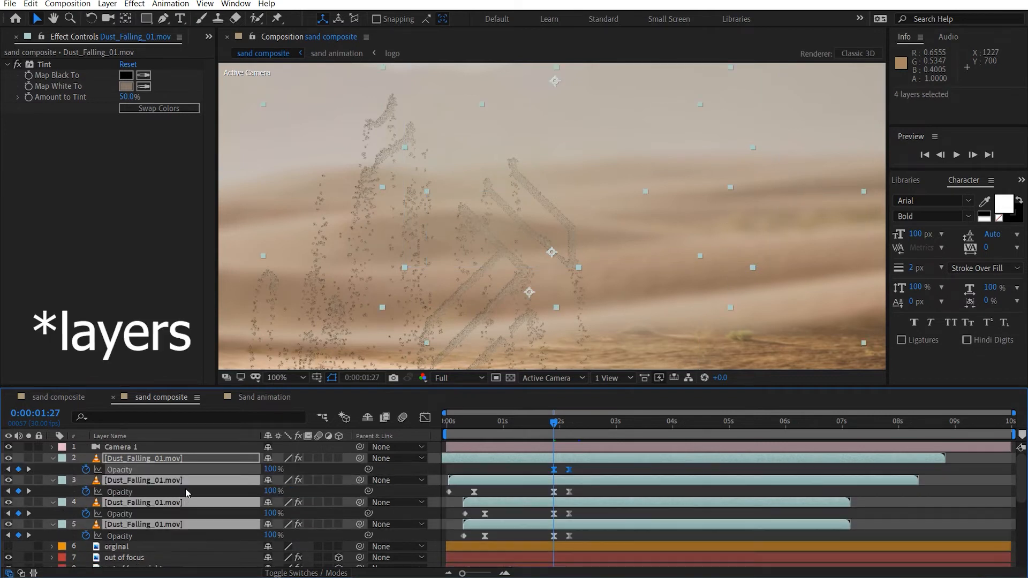
key(u)
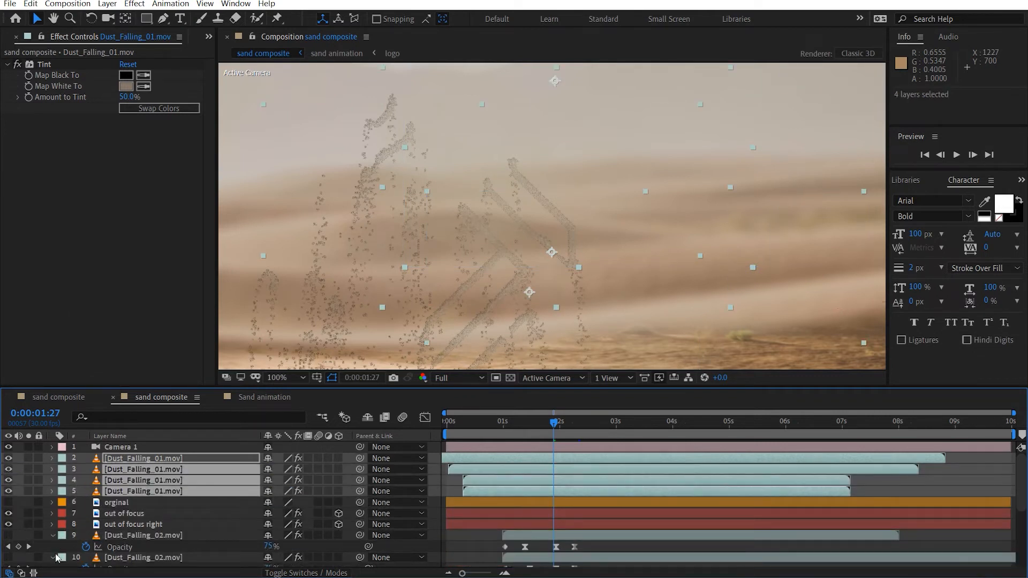
click(52, 535)
click(51, 535)
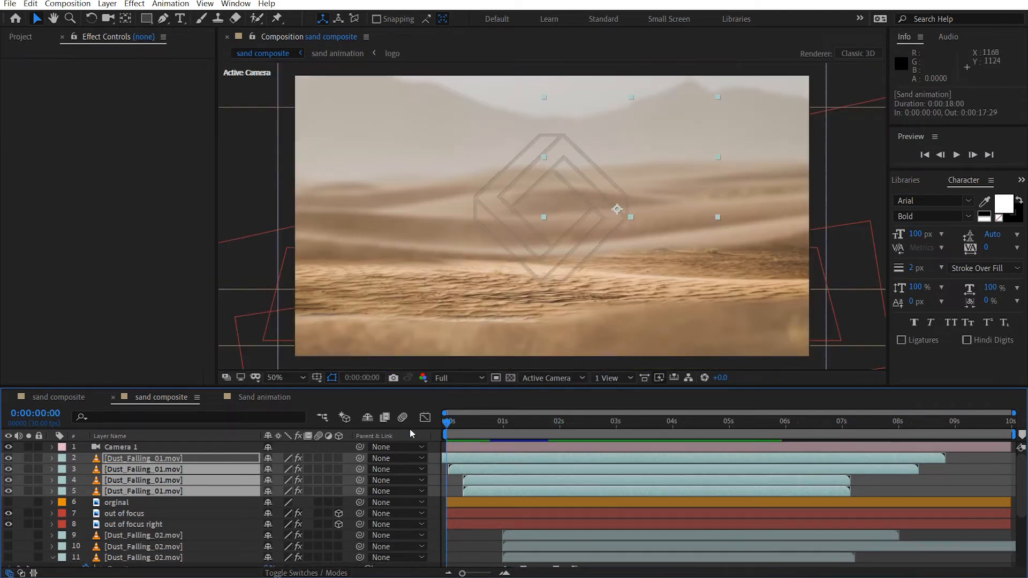
key(space)
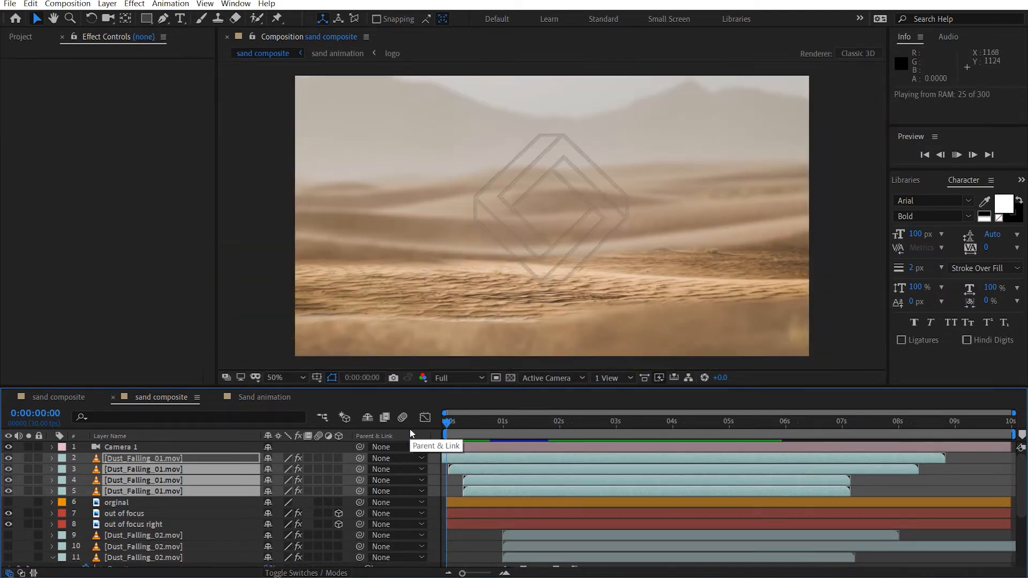
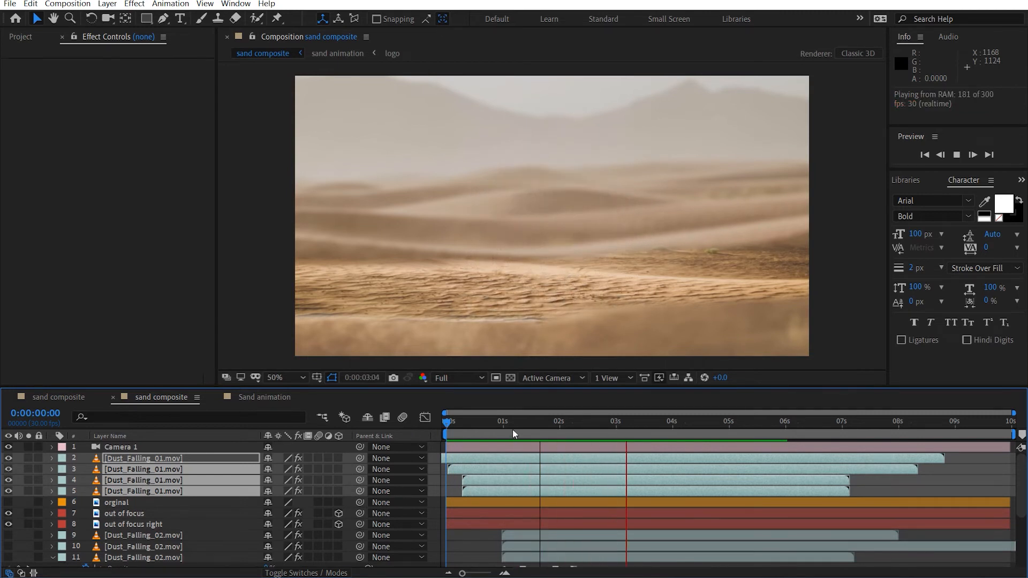
click(512, 429)
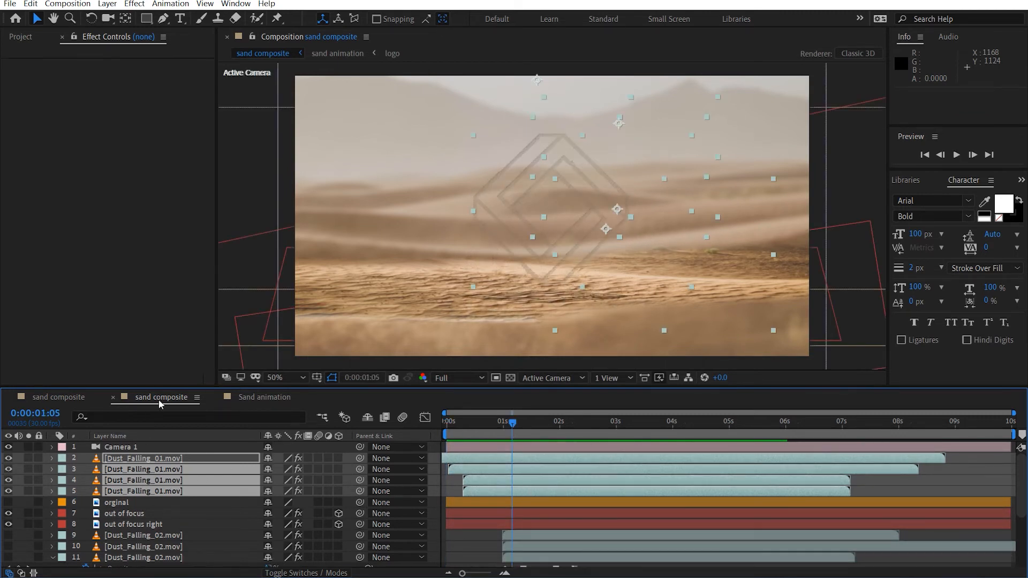
Create two adjustment layers and place them at the top of the layer stack, above Camera 1.
click(181, 546)
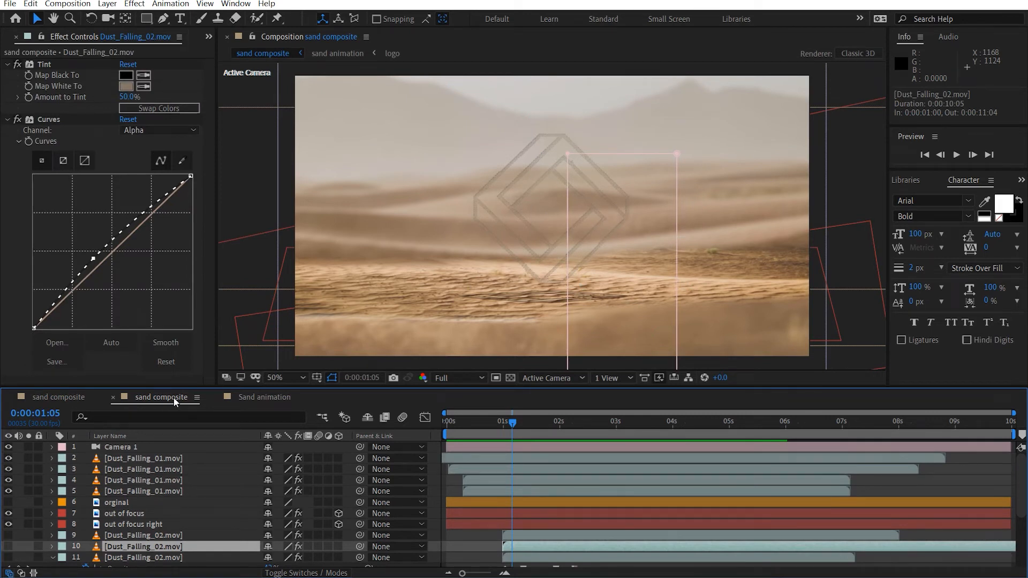
key(ctrl+alt+t)
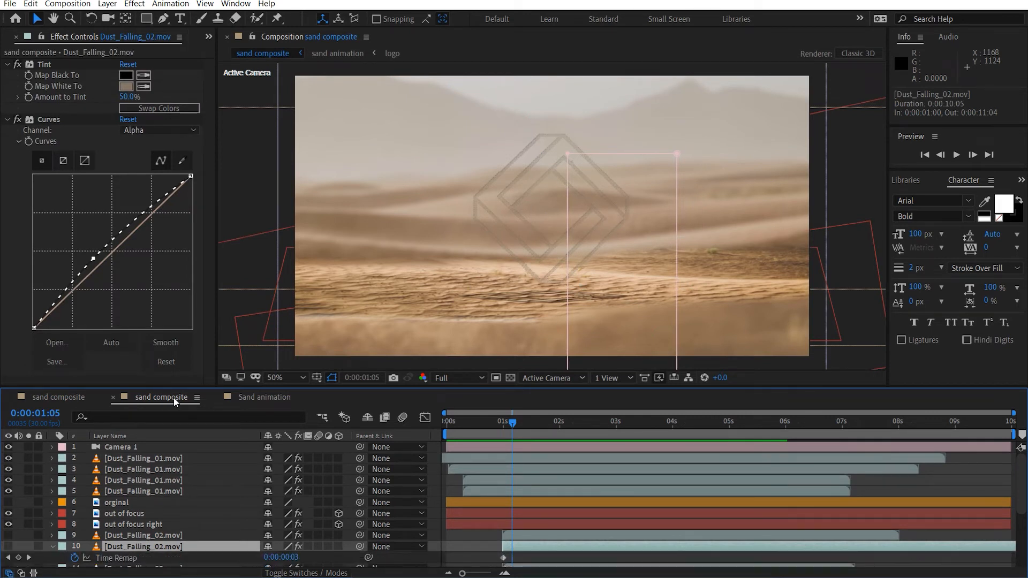
key(ctrl+alt+y)
key(ctrl+alt+y)
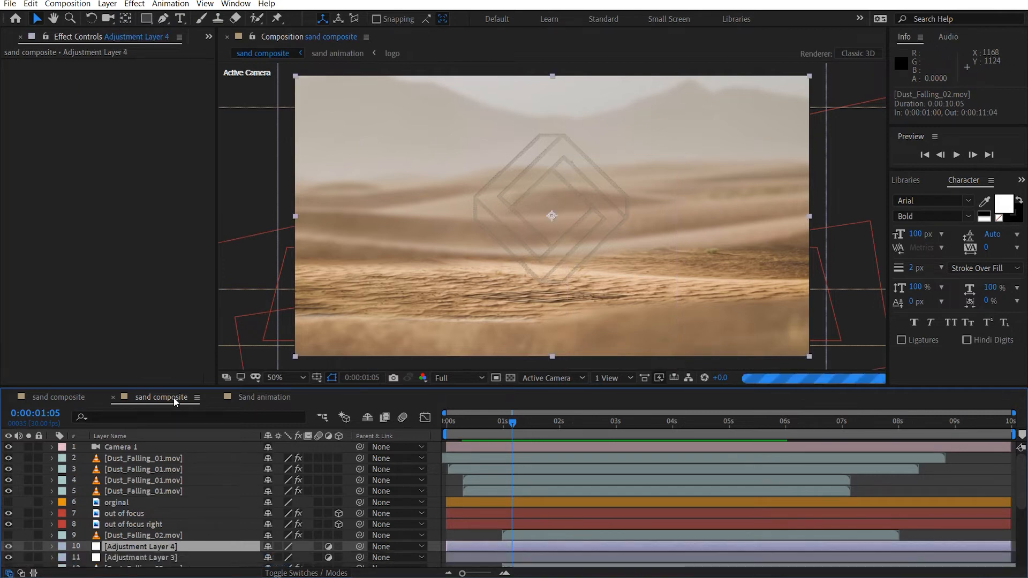
shift+click(181, 557)
drag(181, 557, 166, 445)
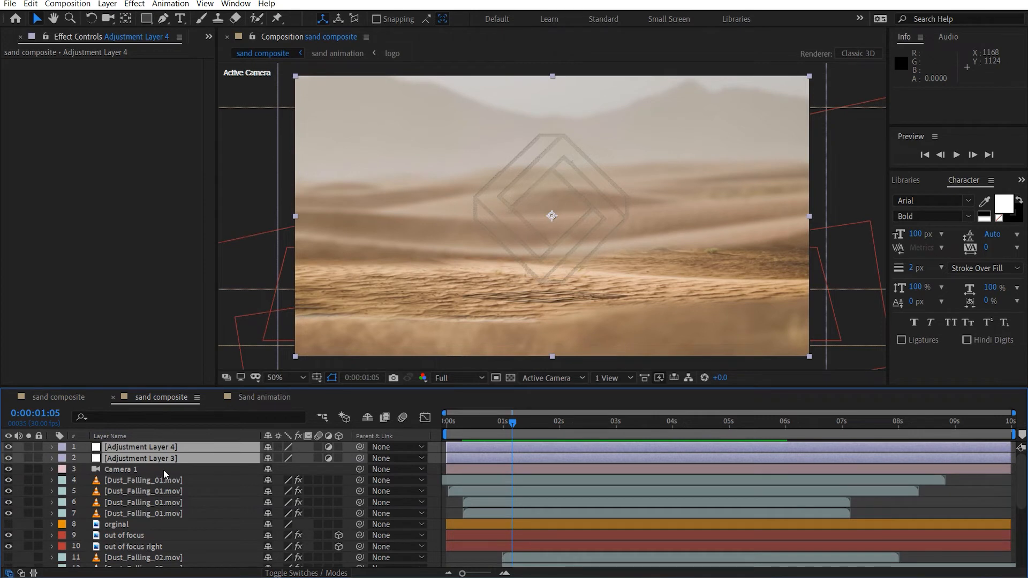
Rename Adjustment Layer 3 as CC and Adjustment Layer 4 as Vignette.
click(163, 480)
click(170, 454)
key(Return)
text(C)
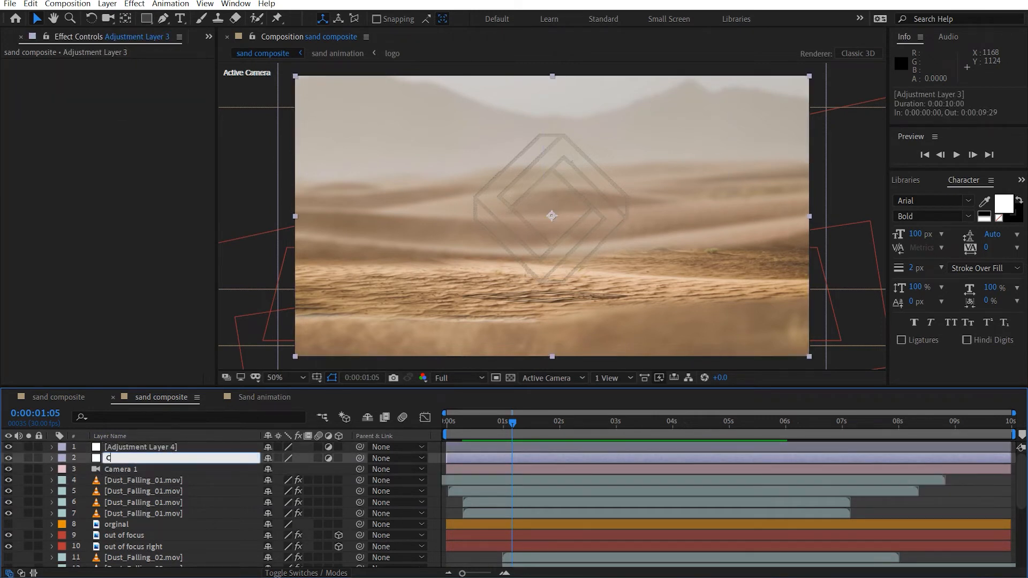
text(C)
click(175, 448)
key(Return)
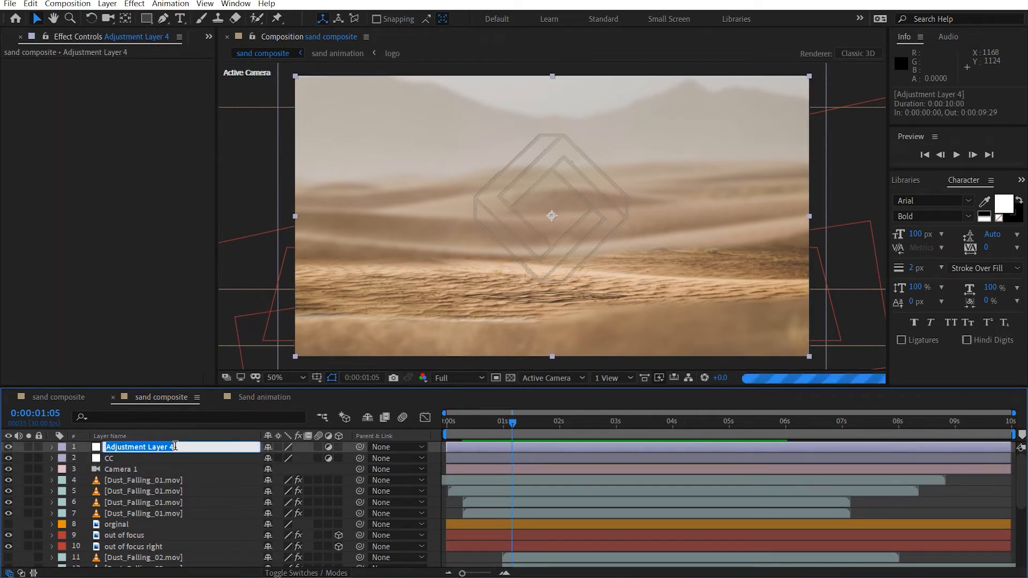
text(V)
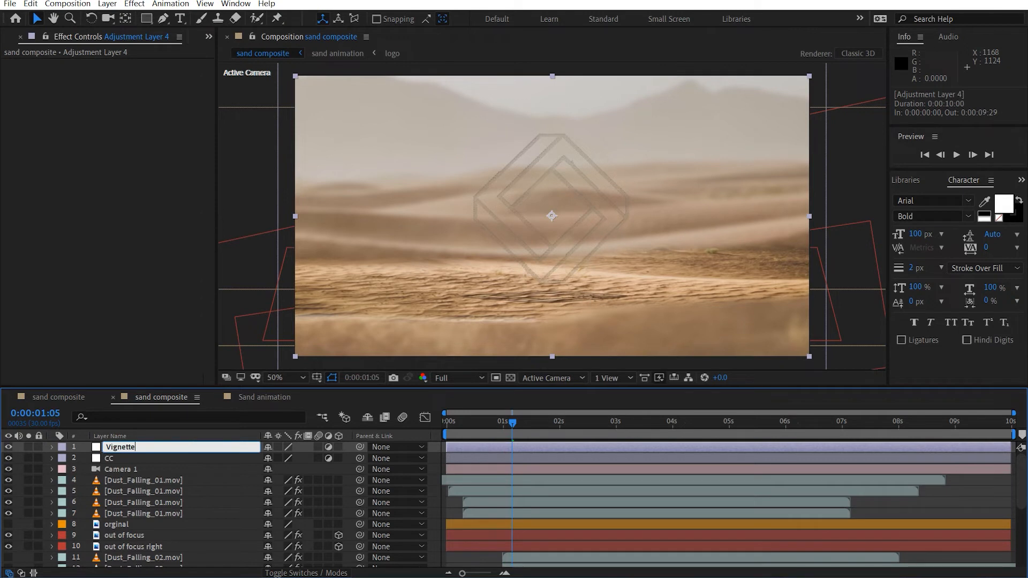
text(ignette)
key(Return)
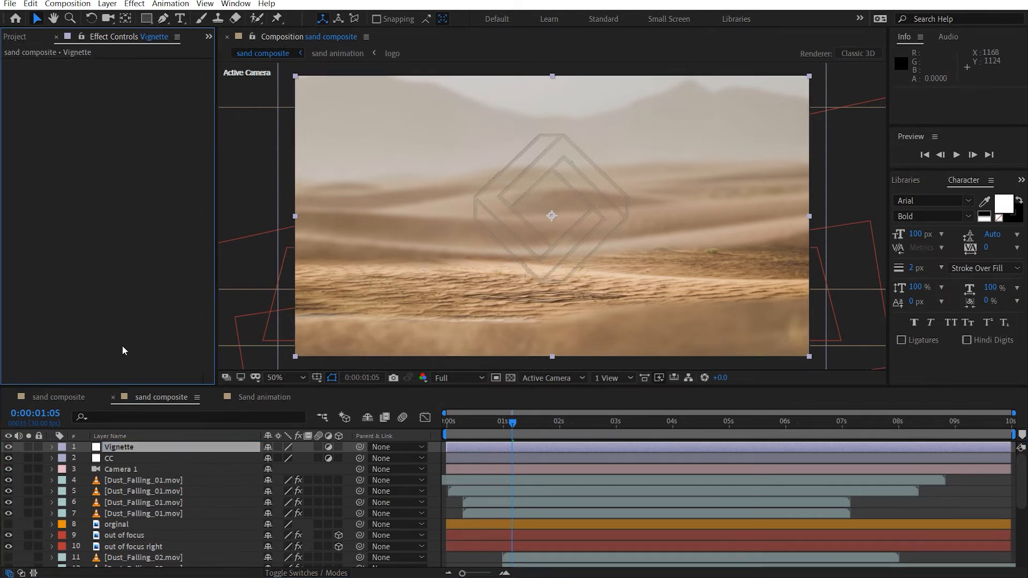
Apply Curves to the Vignette layer and pull the middle of the RGB curve down to darken the image.
key(ctrl+space)
click(28, 330)
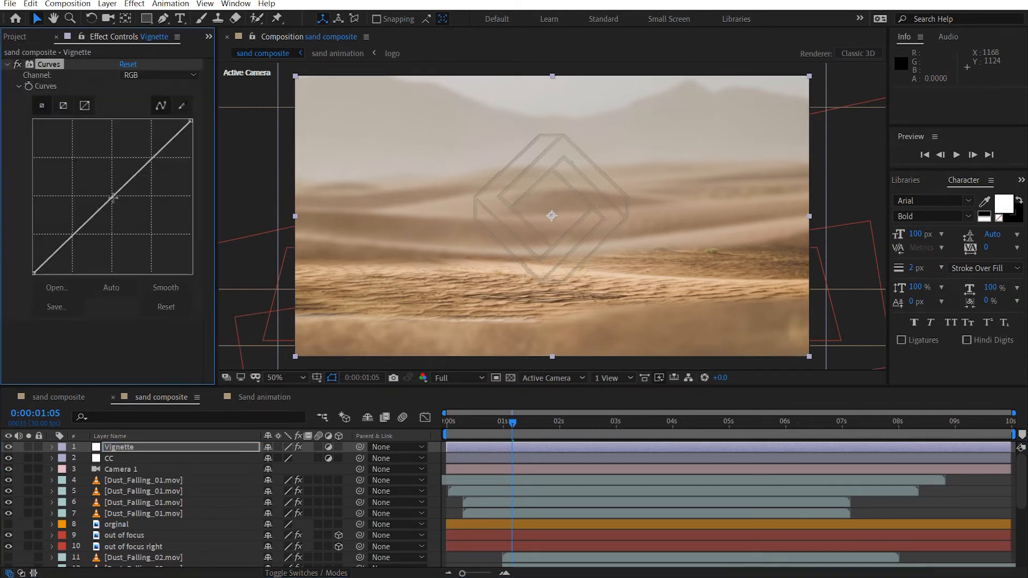
drag(119, 191, 124, 210)
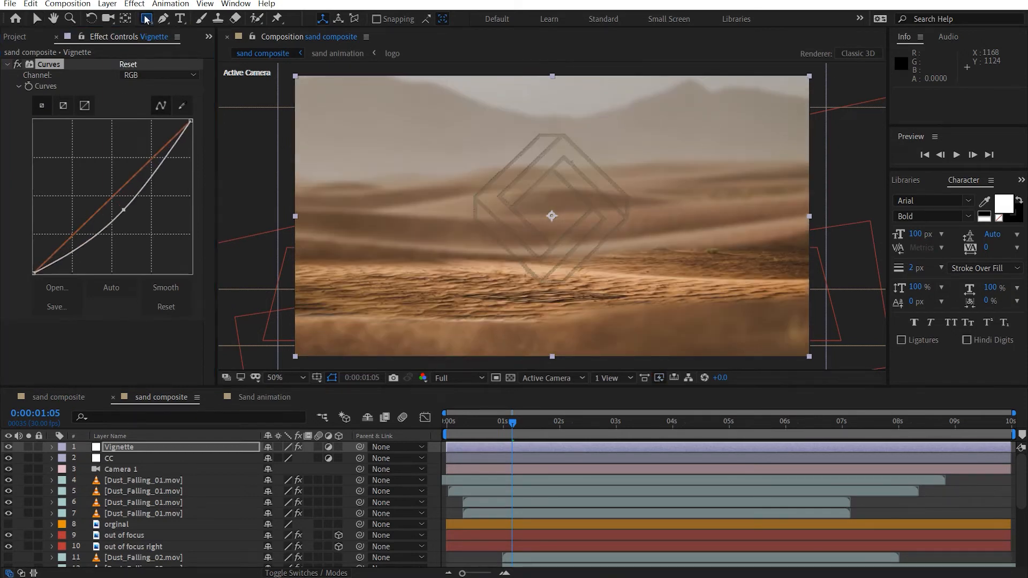
Add a full-frame elliptical mask to the Vignette layer and set its mode to Subtract.
drag(146, 18, 172, 51)
double_click(146, 21)
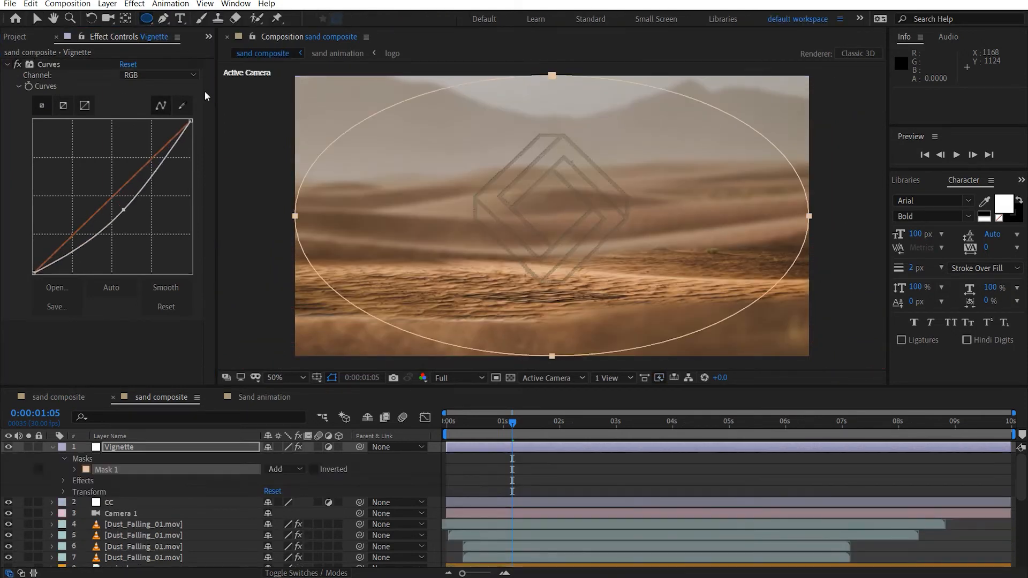
key(v)
click(286, 469)
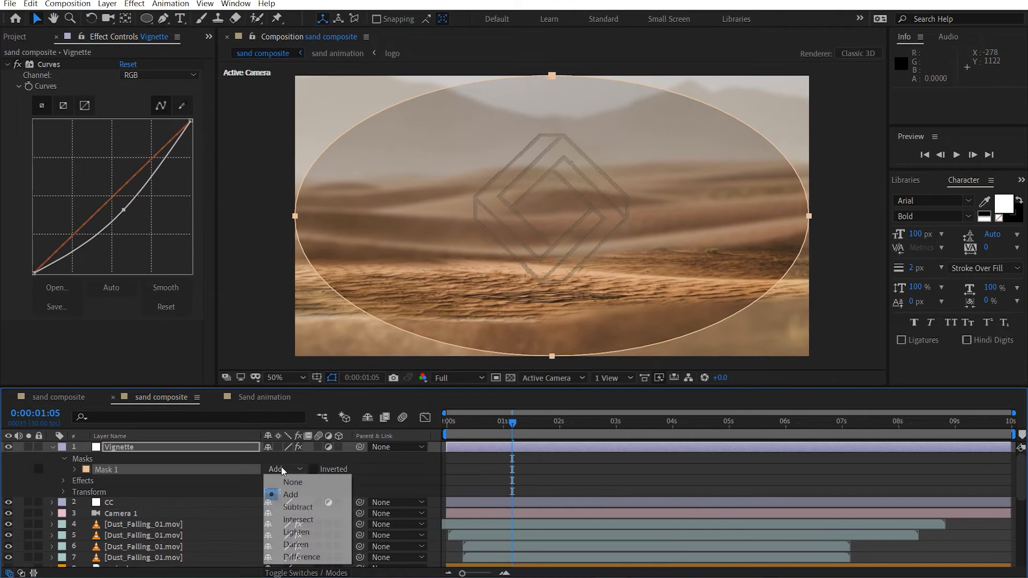
click(317, 503)
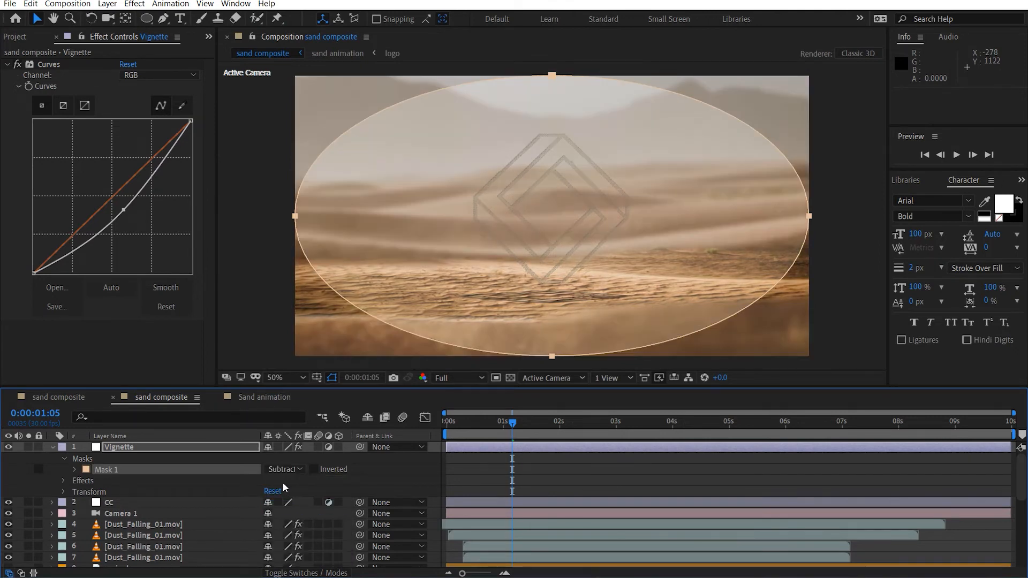
Feather the Vignette layer's mask by 275 pixels and lower its RGB curve a little further.
key(f)
drag(289, 469, 399, 466)
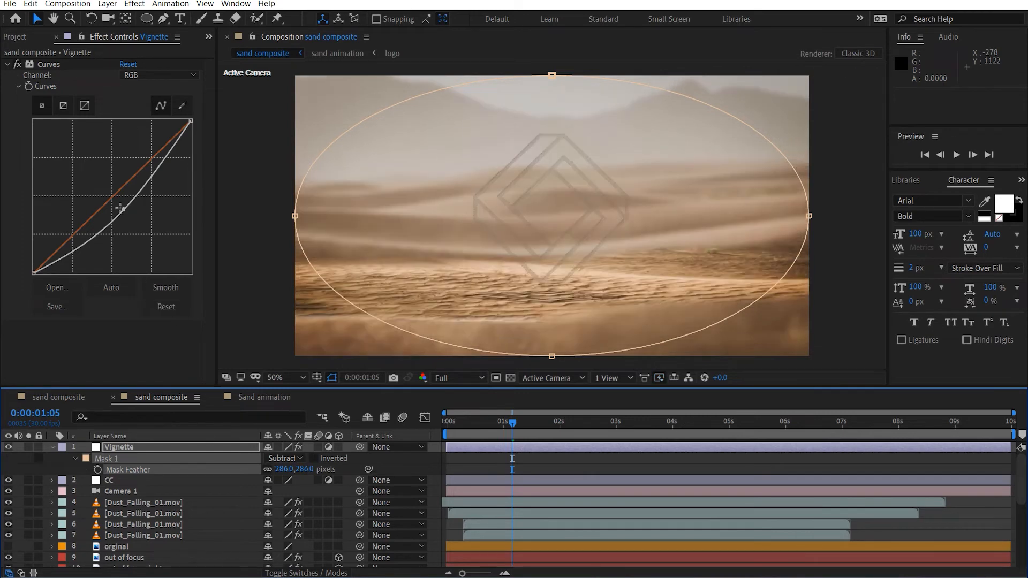
drag(125, 209, 127, 219)
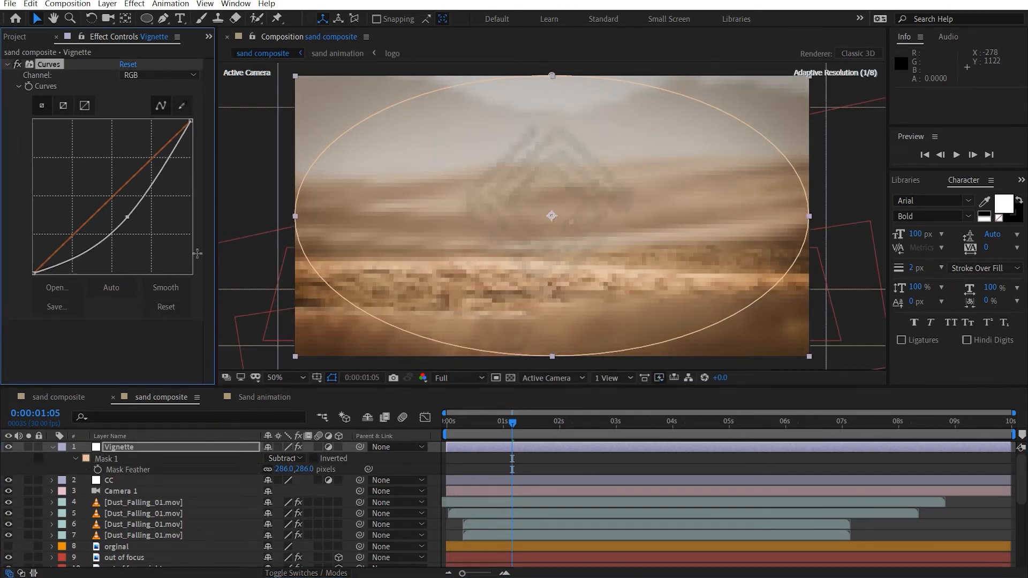
click(305, 469)
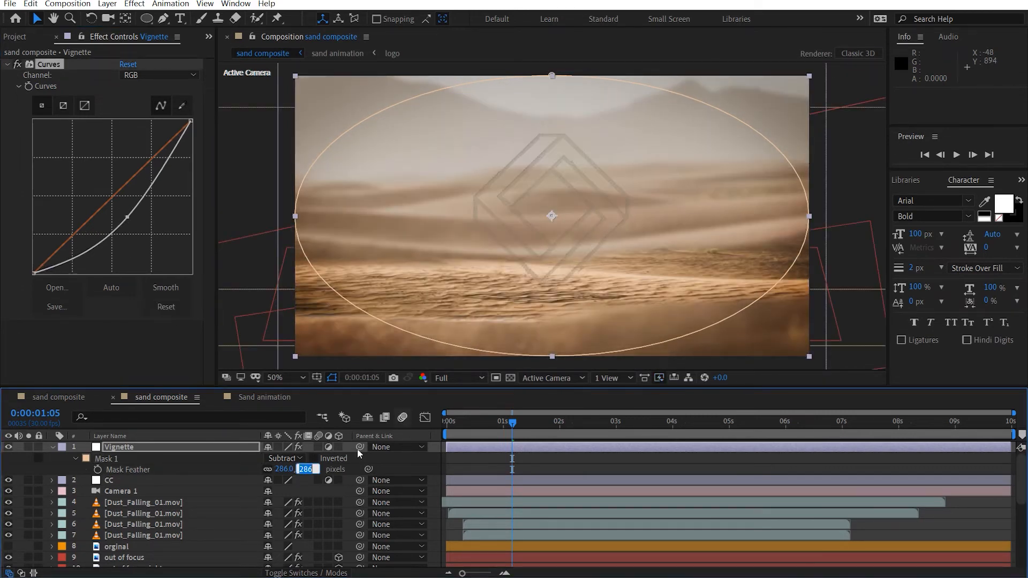
text(275)
key(Return)
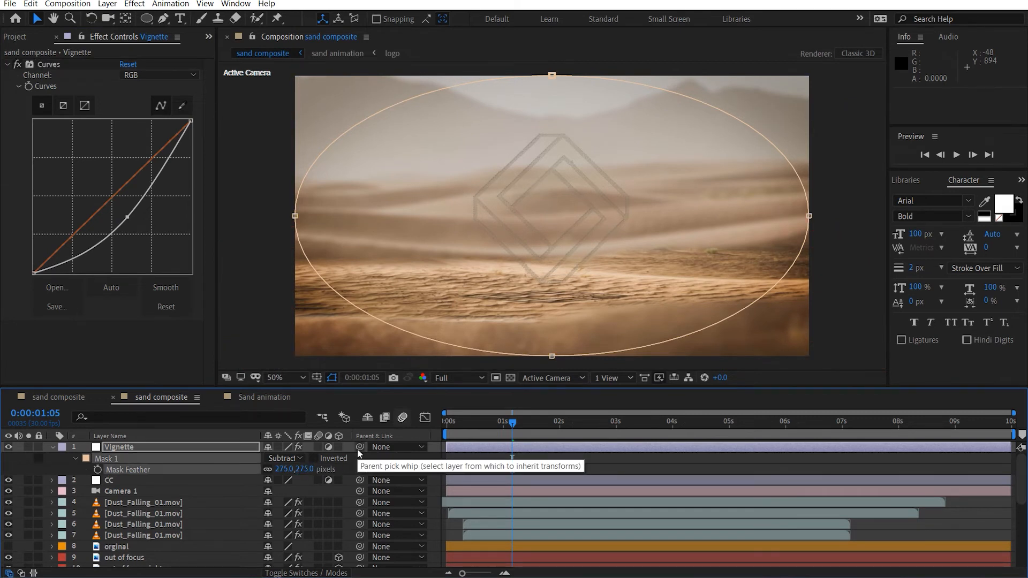
Move the CC layer above Vignette, apply Curves to it, and lower the RGB curve in the shadows and highlights.
click(147, 480)
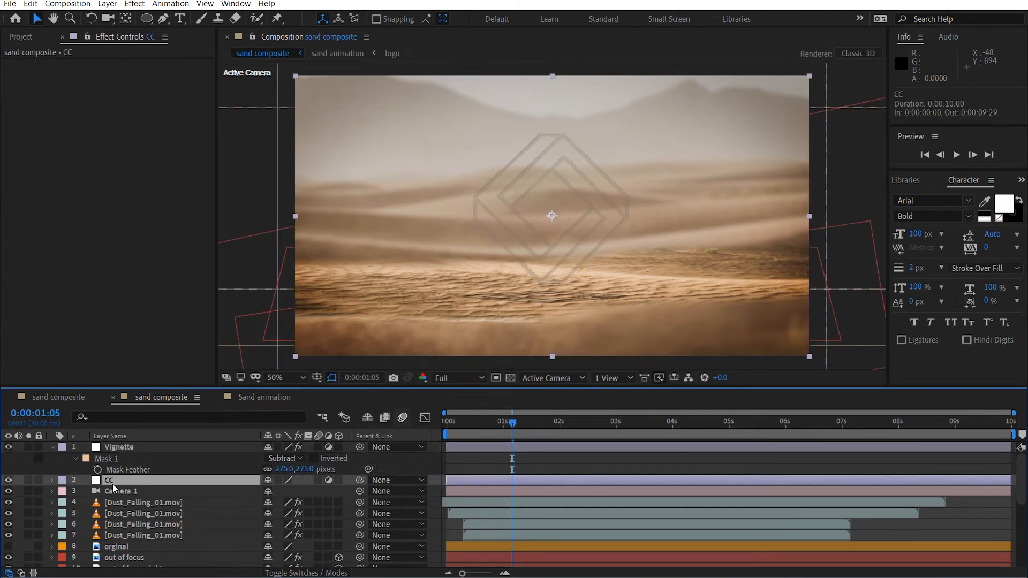
drag(112, 483, 151, 443)
click(131, 266)
key(ctrl+space)
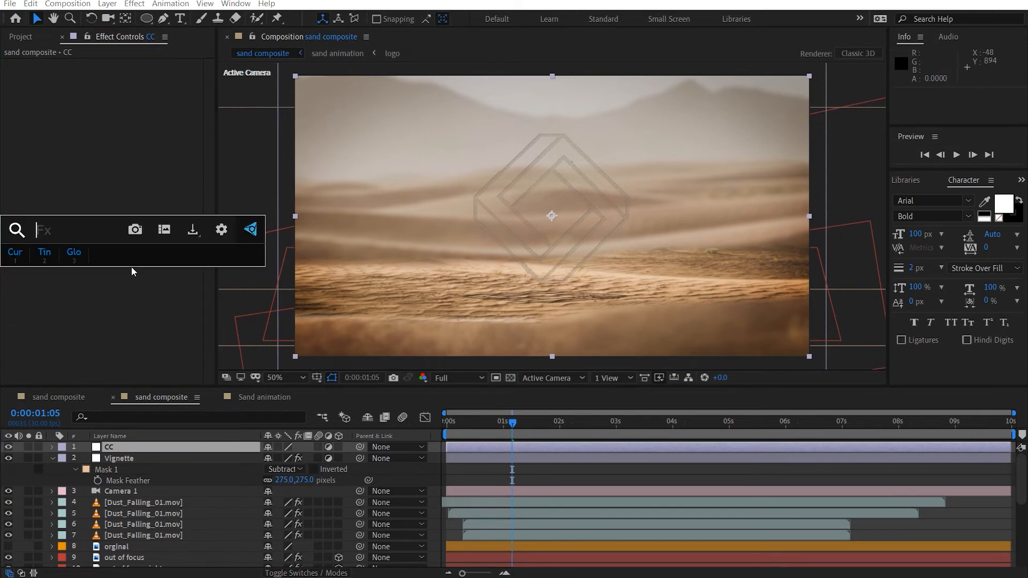
click(15, 252)
drag(88, 221, 90, 236)
drag(153, 162, 154, 172)
drag(90, 234, 89, 235)
Warm the CC layer's Curves by slightly raising the Red channel's midtones and lowering the Blue channel's.
click(158, 75)
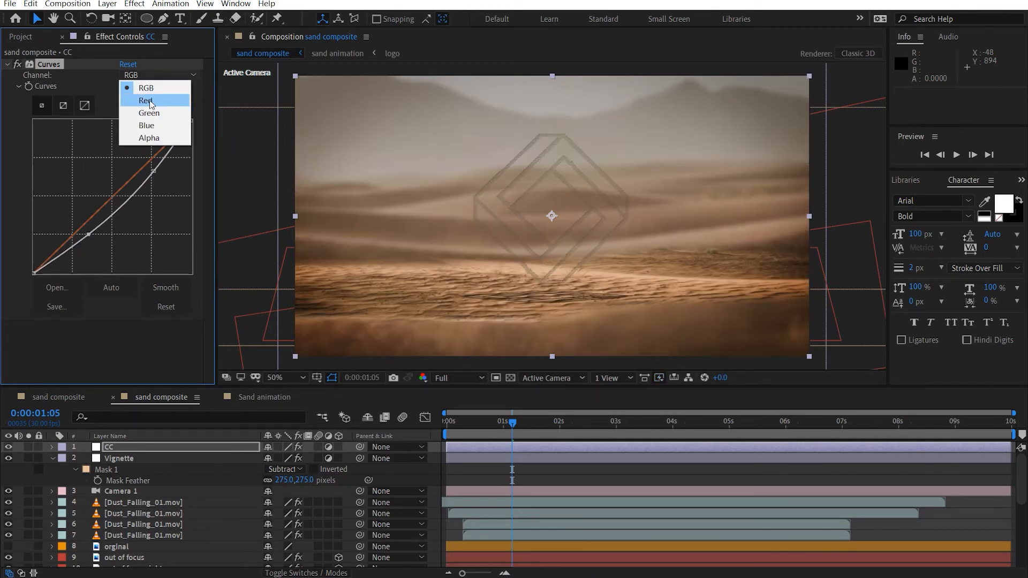
click(137, 99)
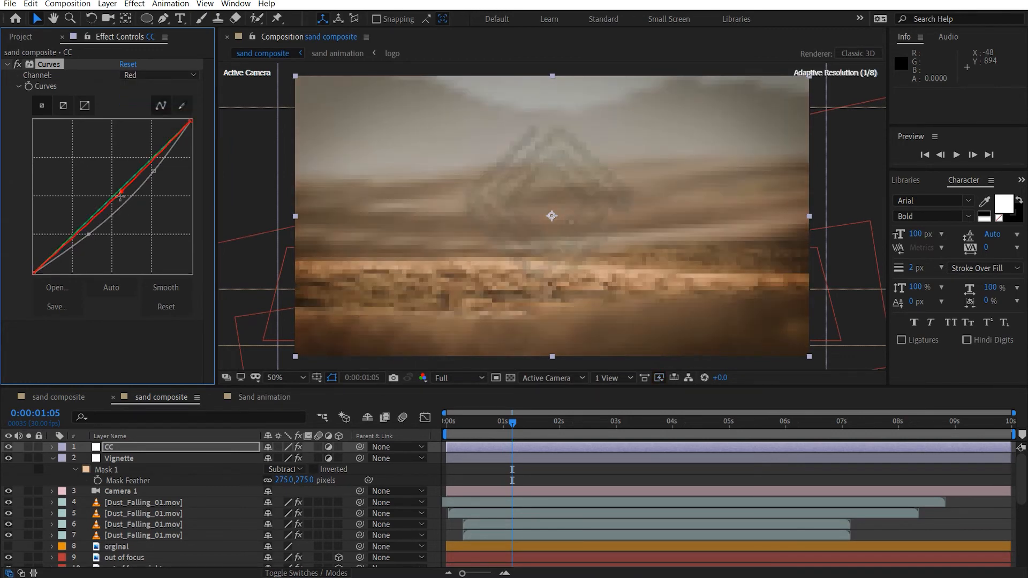
drag(120, 193, 118, 191)
click(138, 75)
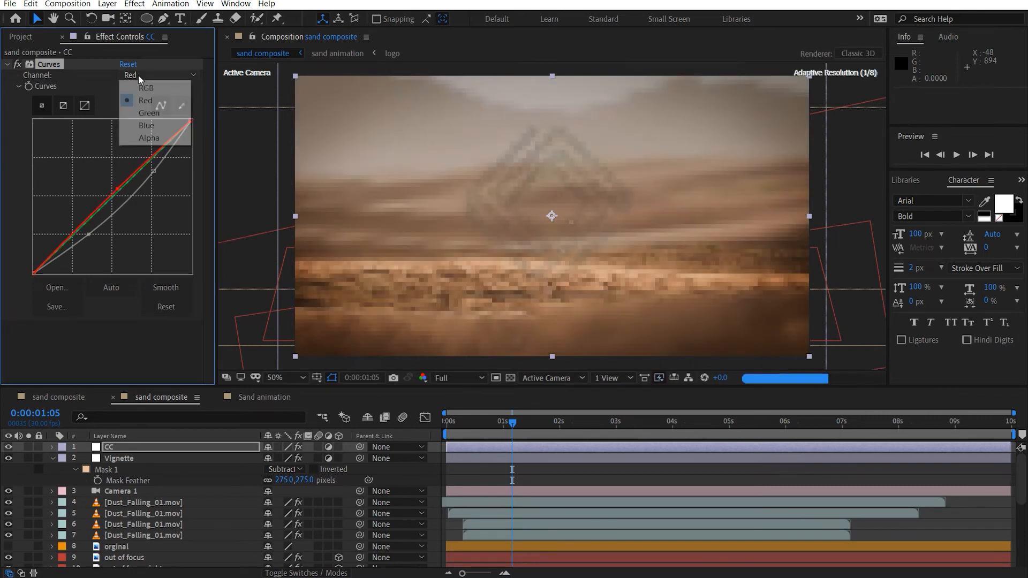
click(137, 127)
drag(120, 188, 120, 196)
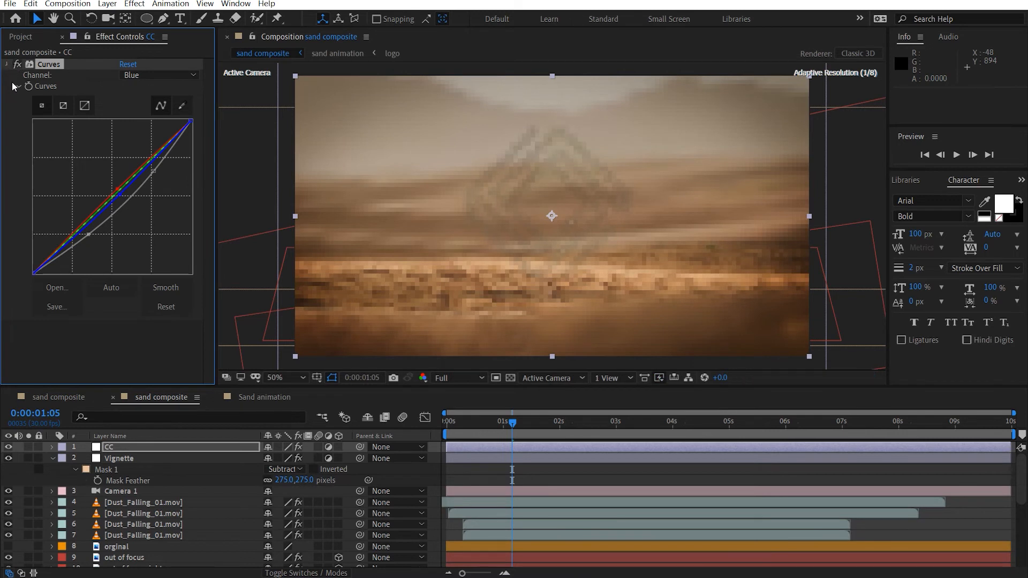
Add a Tint effect to the CC layer and set its Amount to Tint to 15%.
click(8, 64)
key(ctrl+space)
key(2)
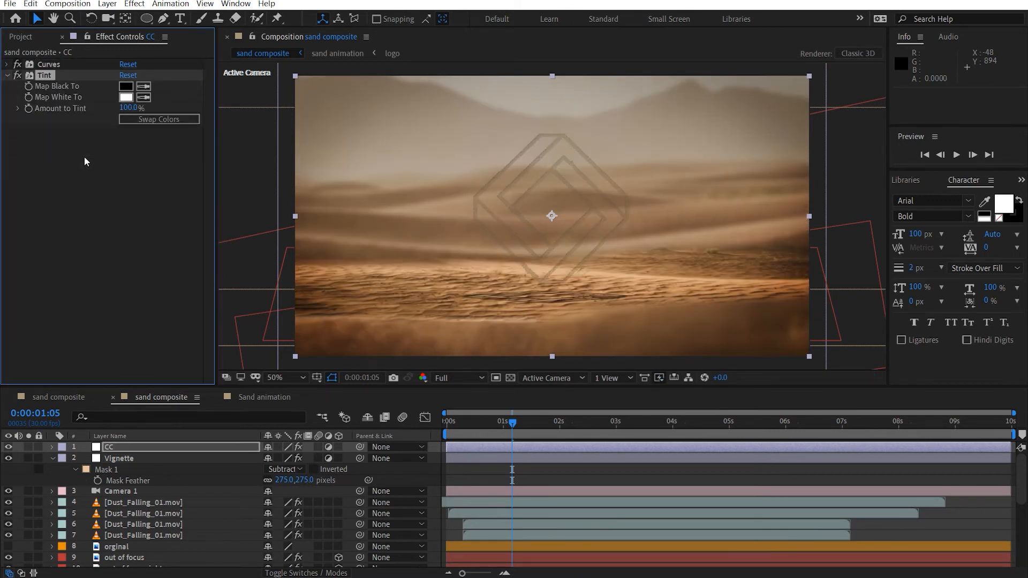
click(131, 108)
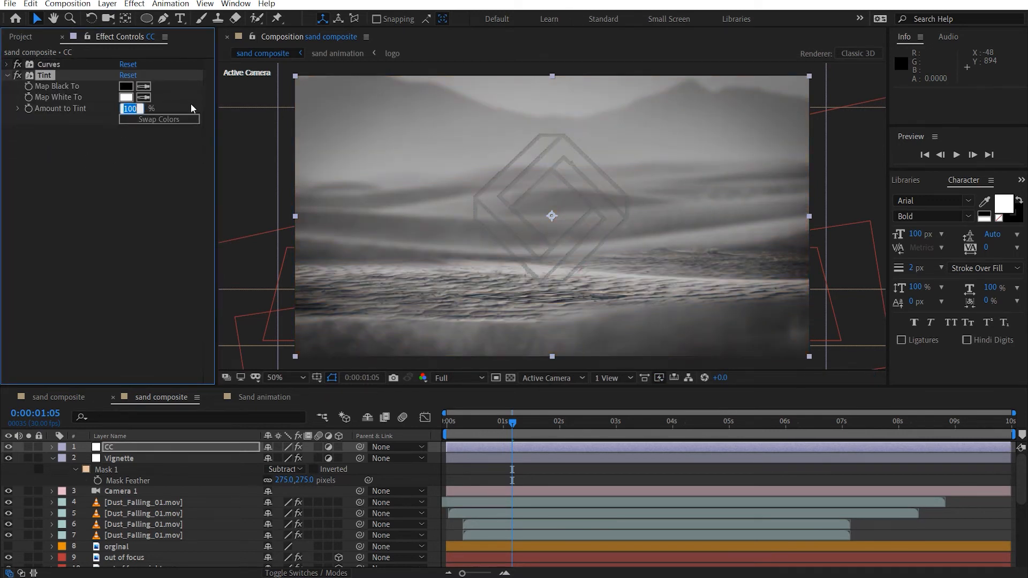
text(15)
key(Return)
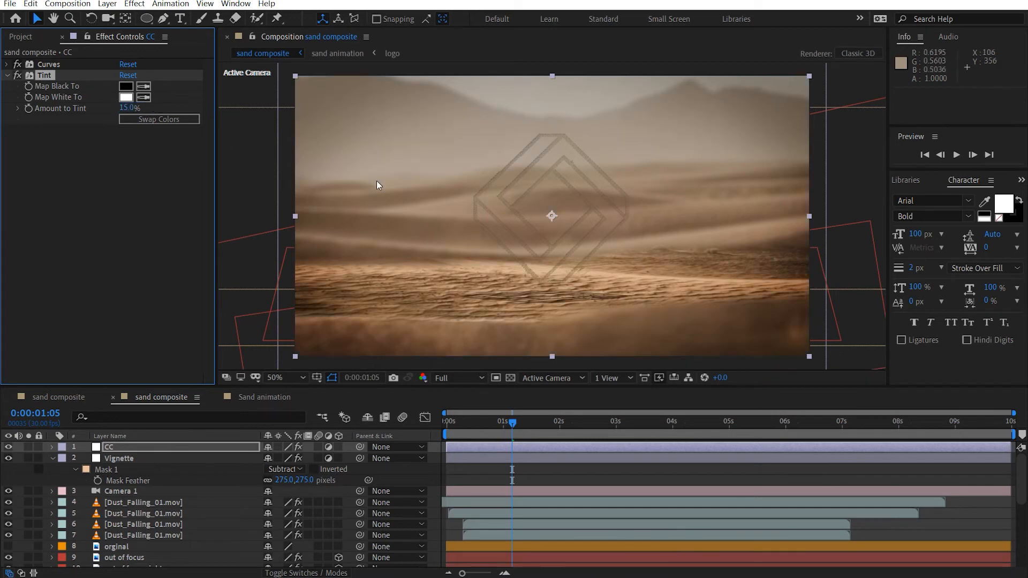
scroll(484, 193, up, 2)
scroll(483, 188, down, 2)
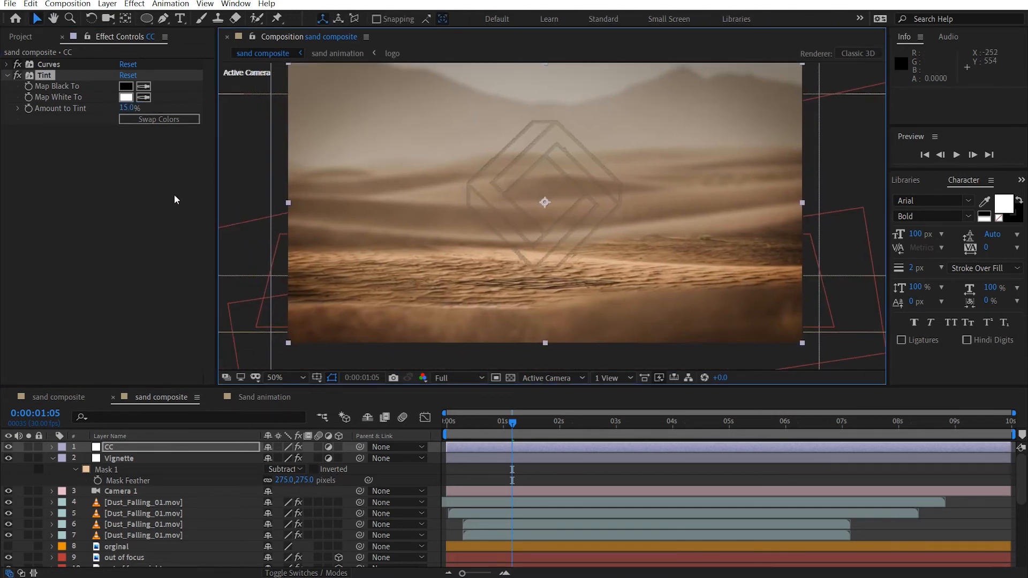
Add an Unsharp Mask effect to the CC layer below Tint.
click(8, 78)
key(ctrl+space)
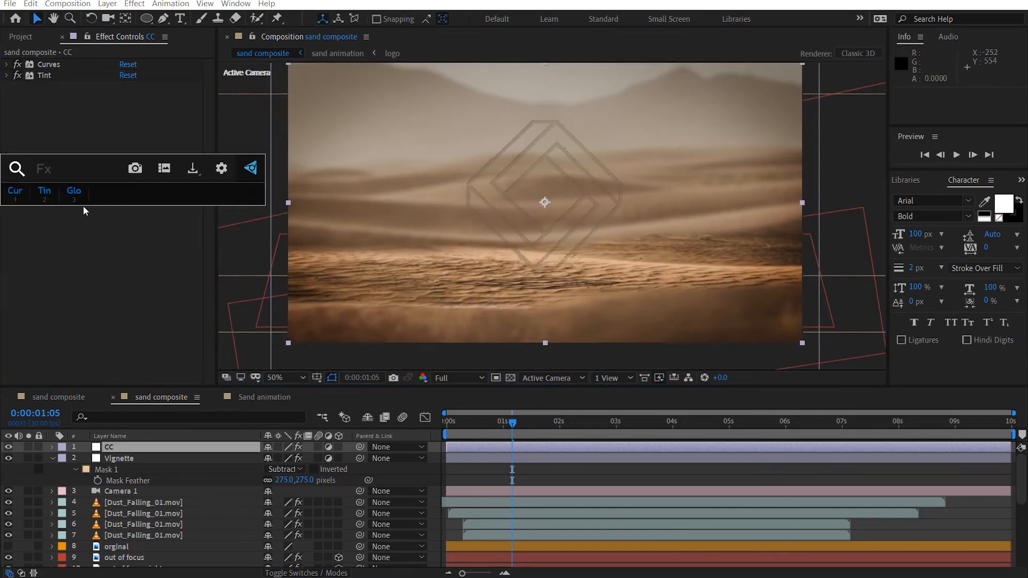
text(unsh)
click(82, 205)
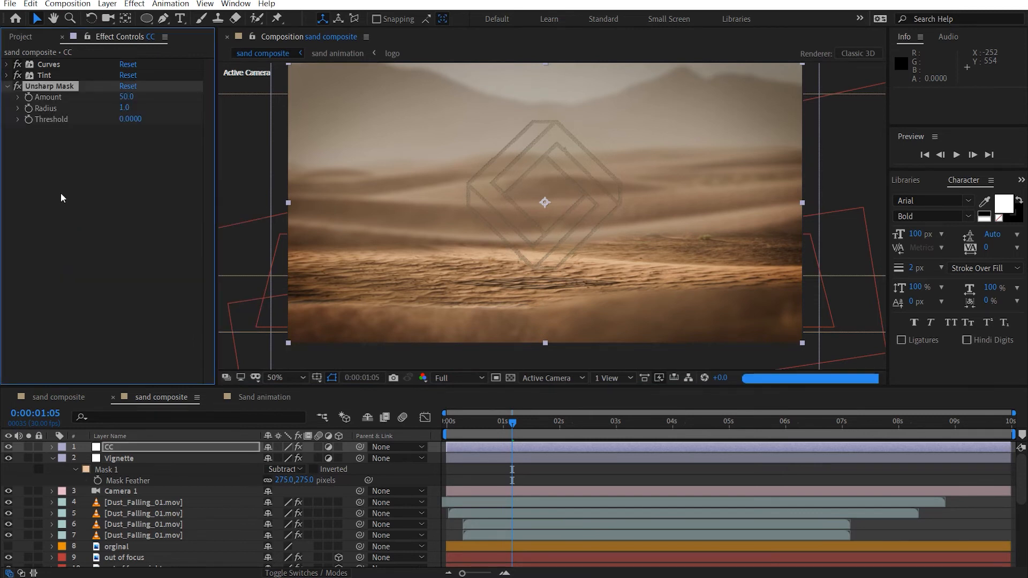
click(6, 87)
Apply FilmConvert Nitrate to the CC layer and place it above Unsharp Mask in the effect order.
key(ctrl+space)
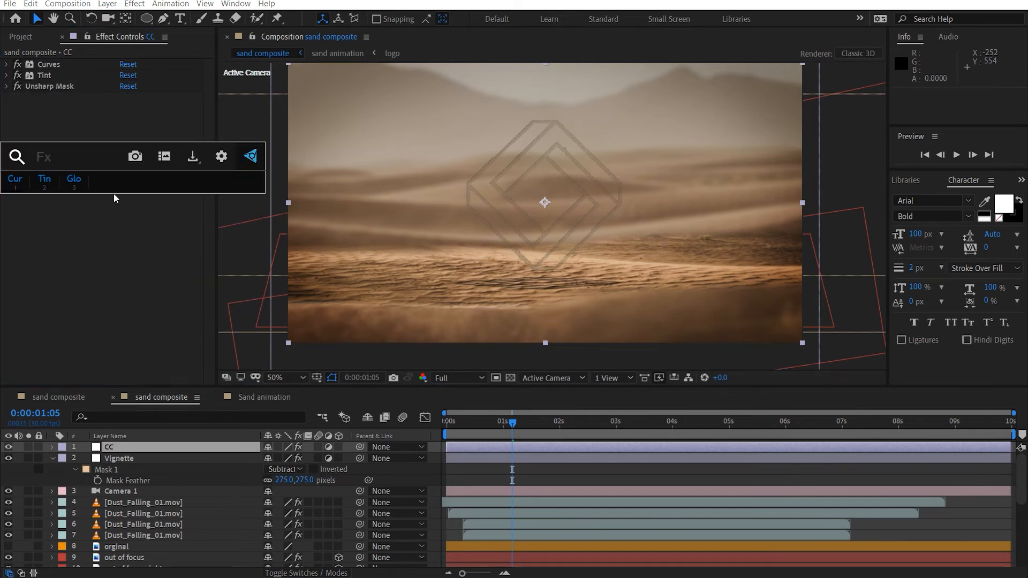
text(film)
key(Down)
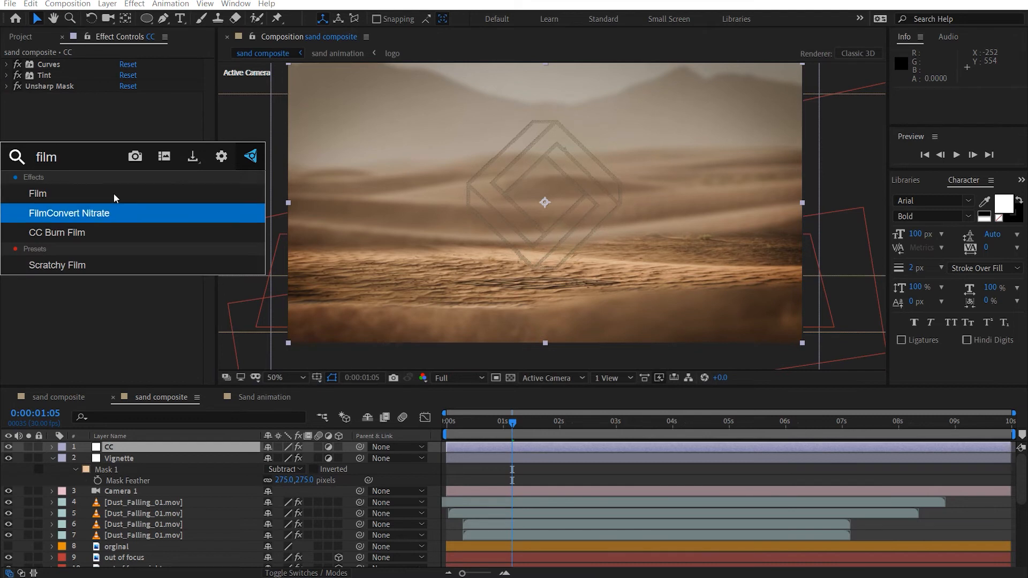
key(Return)
scroll(86, 215, up, 2)
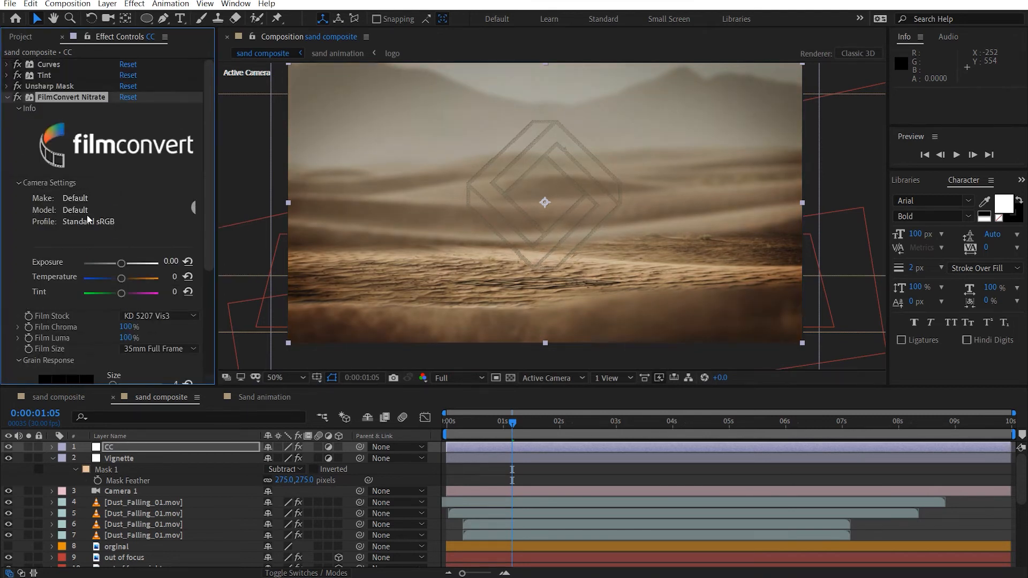
drag(67, 105, 98, 81)
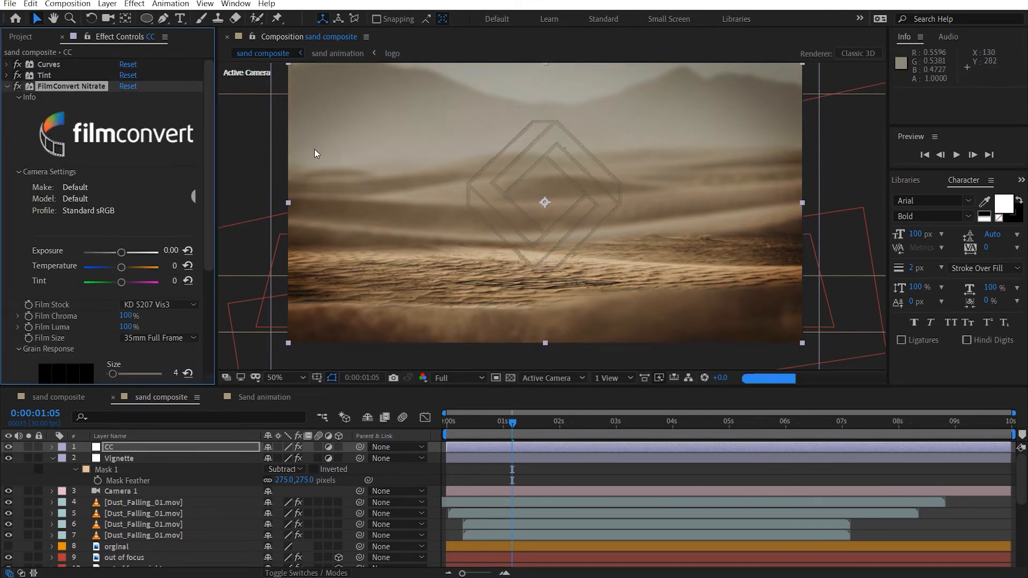
Set FilmConvert Nitrate's grain size to 0 and its temperature to 9 on the CC layer.
scroll(79, 259, down, 5)
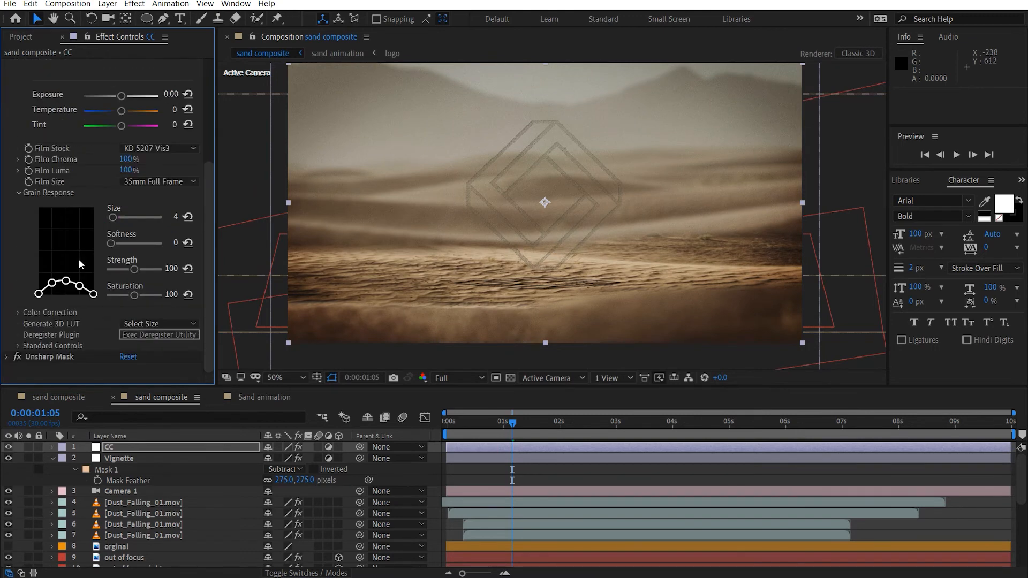
drag(112, 217, 106, 217)
drag(126, 110, 125, 111)
scroll(36, 324, up, 5)
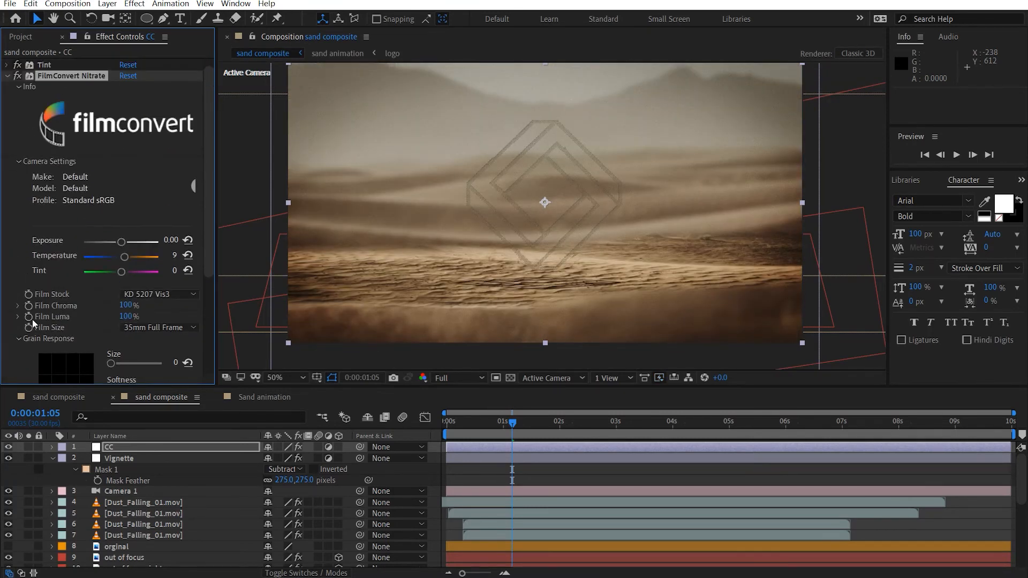
click(6, 77)
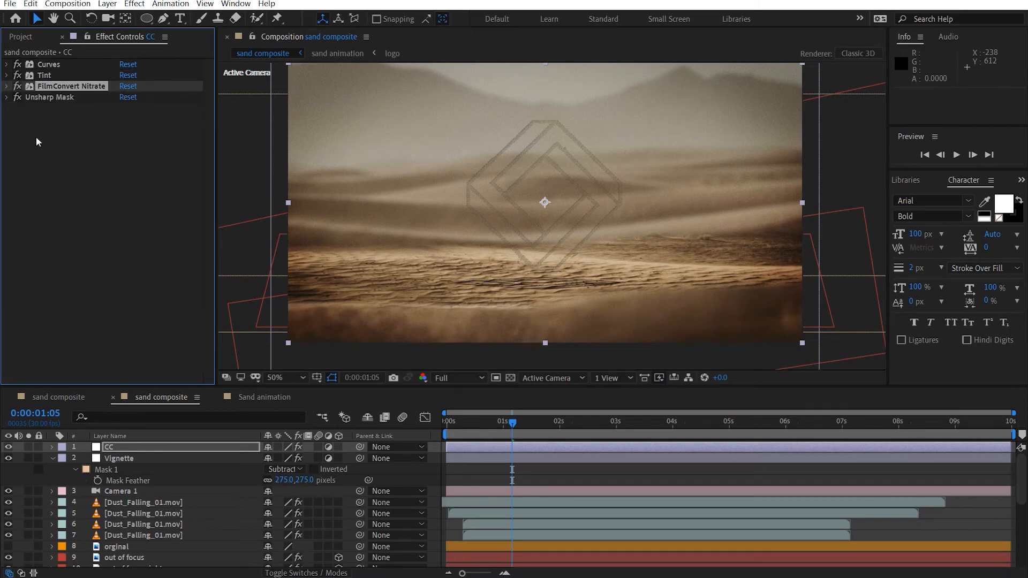
Add Hue/Saturation to the CC layer, raise Master Saturation slightly, and set the Yellows channel's saturation to 4.
key(ctrl+space)
text(hue)
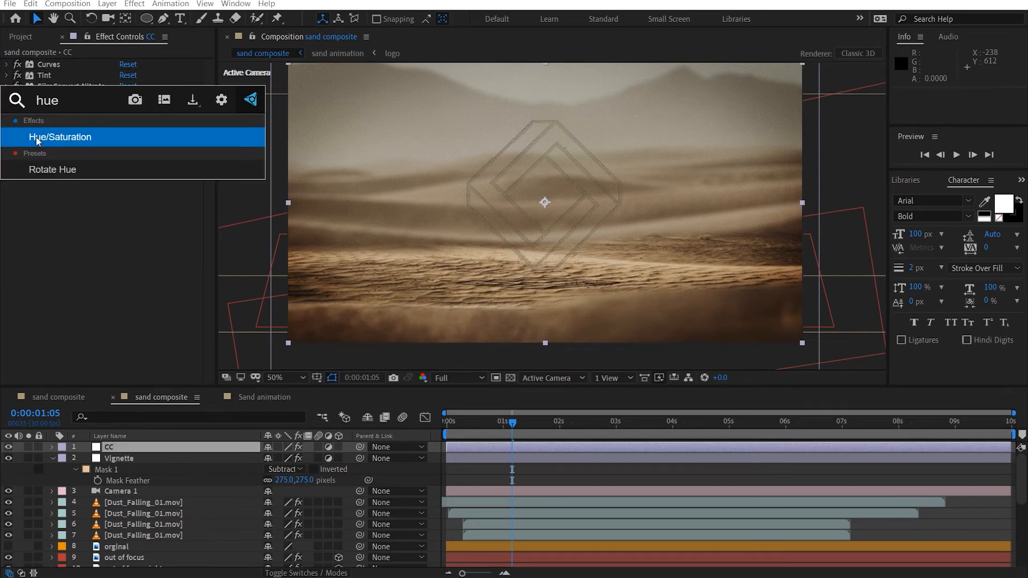
key(Return)
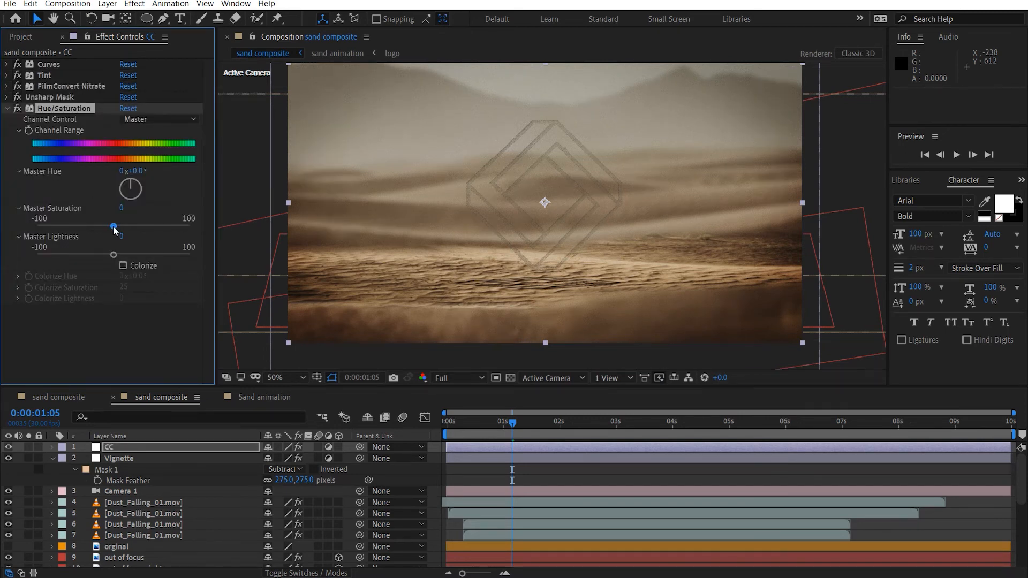
drag(119, 230, 120, 228)
click(141, 119)
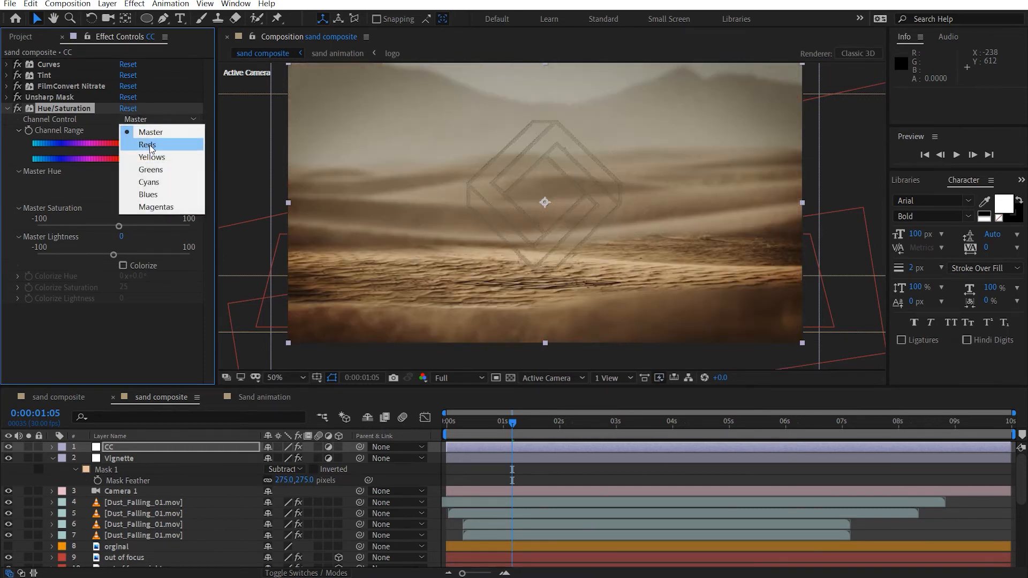
click(151, 157)
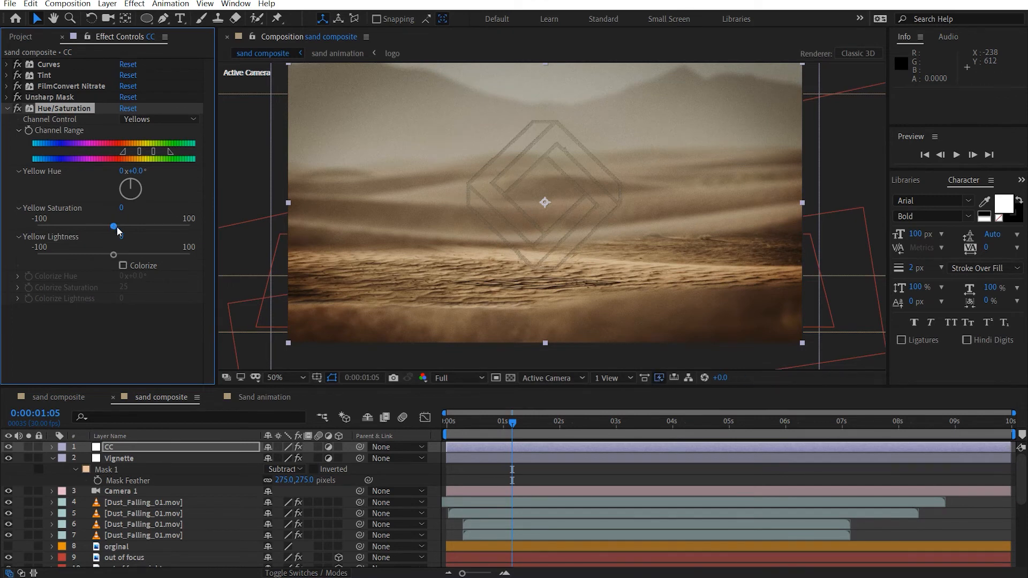
drag(113, 226, 119, 231)
Inspect the logo's grain up close and set FilmConvert Nitrate's grain strength to 0.
key(slash)
drag(532, 198, 497, 242)
scroll(497, 240, up, 1)
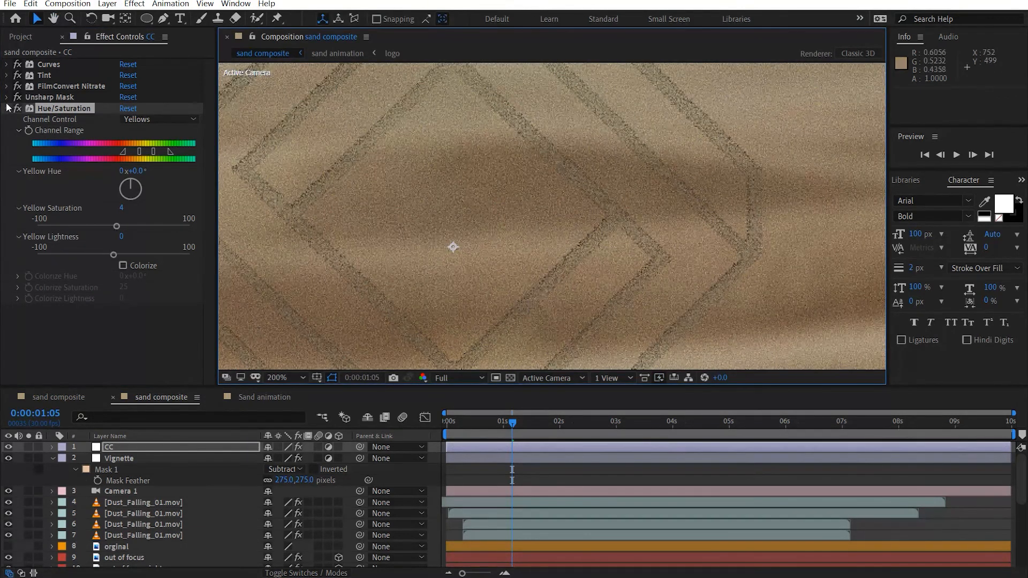
click(7, 86)
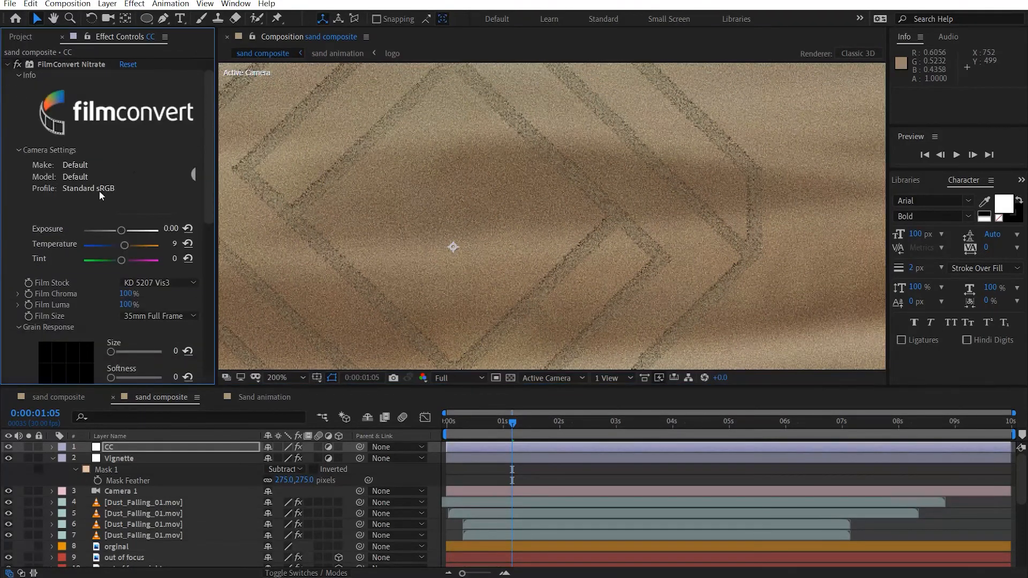
scroll(128, 230, down, 4)
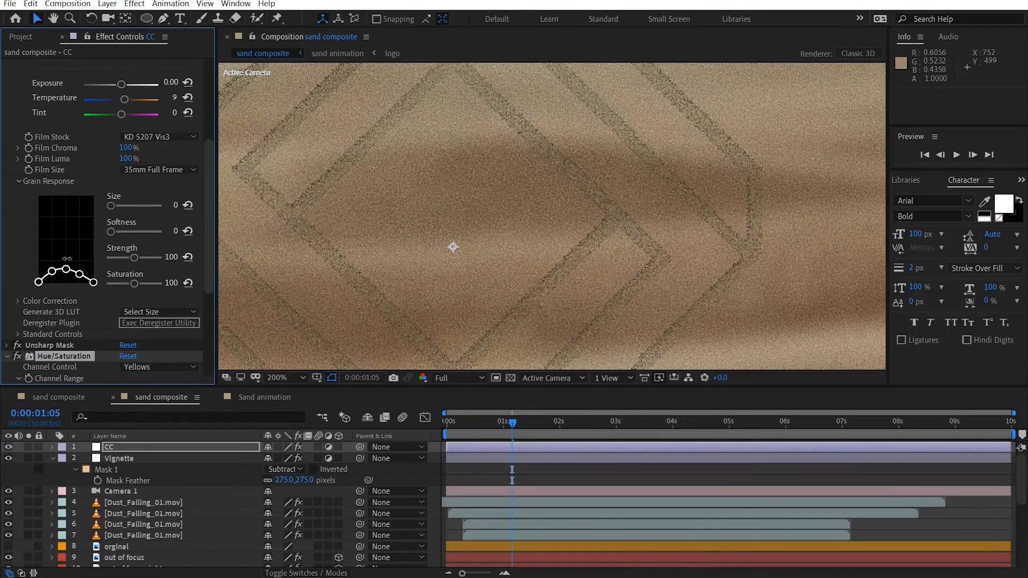
drag(67, 258, 57, 263)
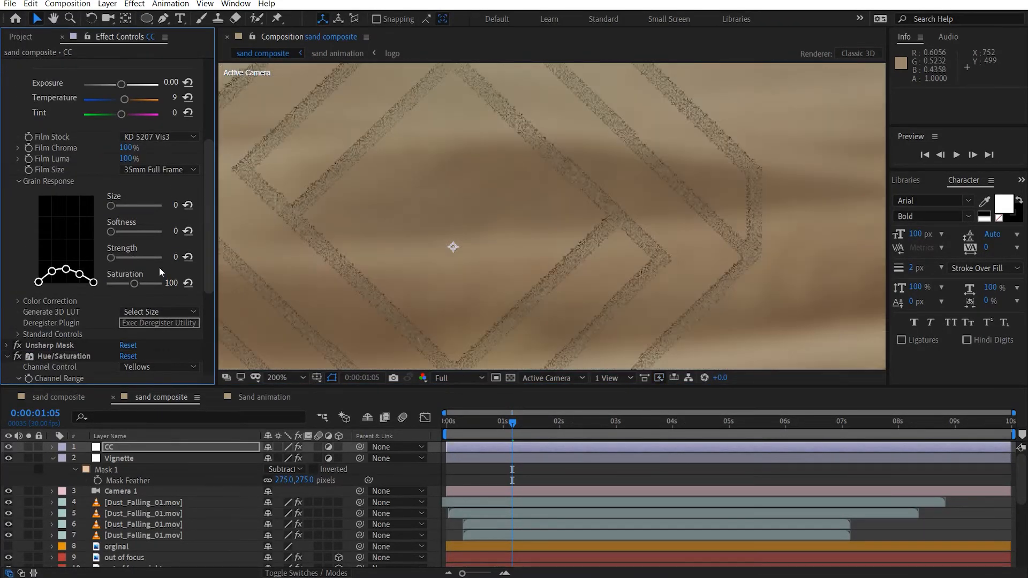
Brighten the Ground029_2K_Color.jpg layer by raising the shadow and highlight points of its first Curves effect's RGB curve.
scroll(529, 237, down, 2)
scroll(344, 242, down, 1)
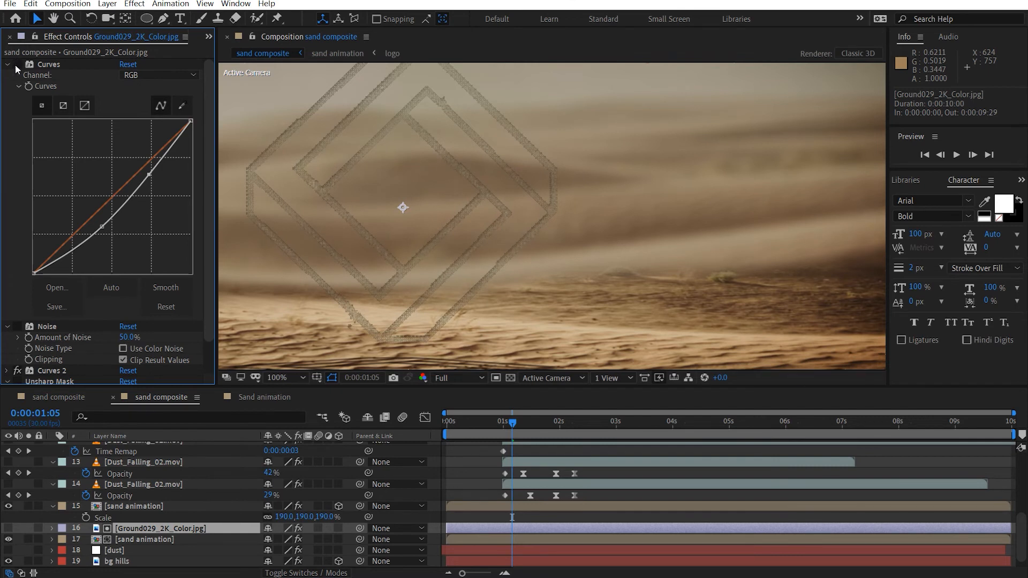
drag(151, 171, 136, 158)
drag(102, 226, 84, 230)
key(ctrl+z)
key(ctrl+z)
key(ctrl+z)
key(ctrl+z)
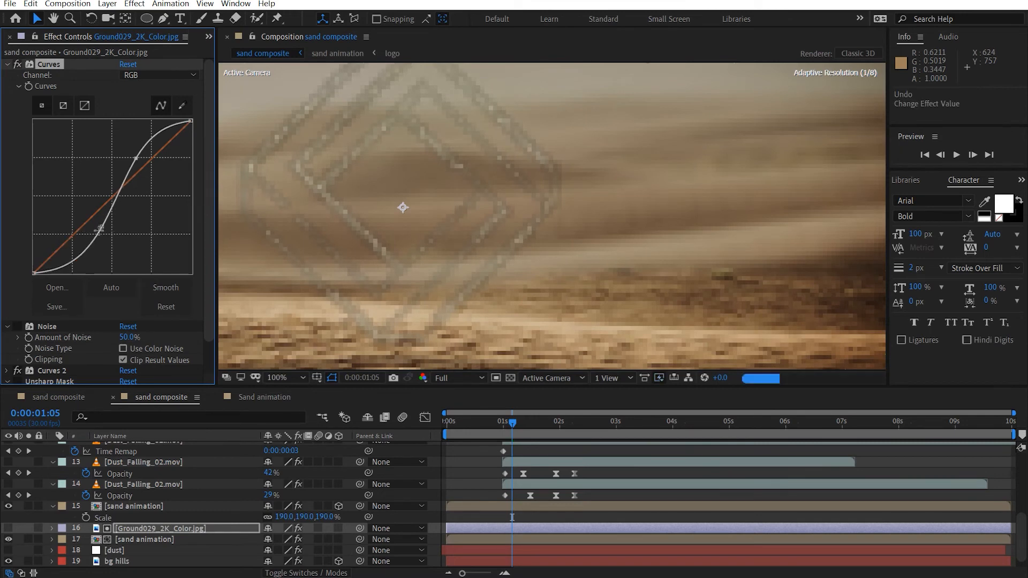
drag(82, 221, 73, 226)
drag(390, 239, 452, 243)
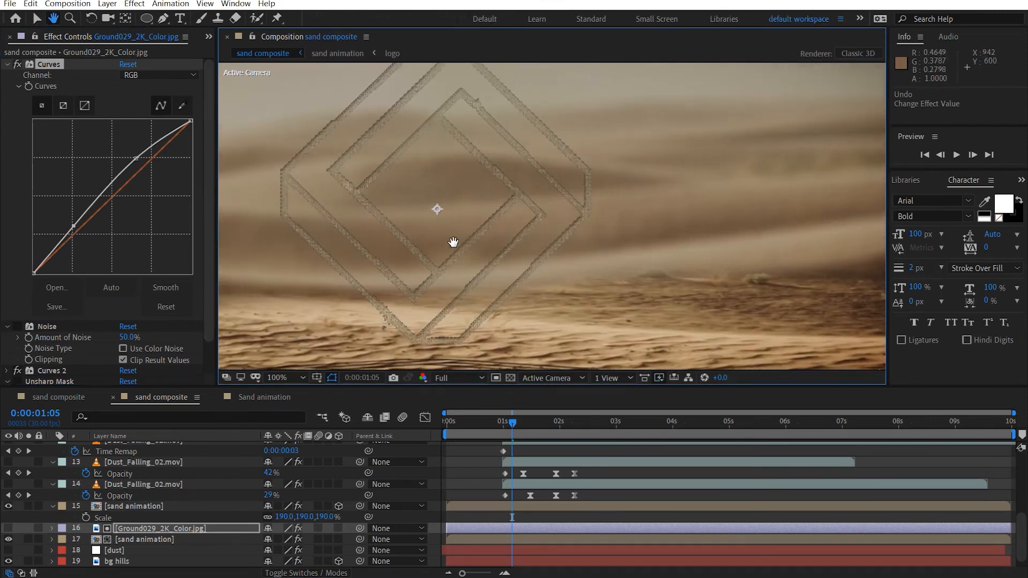
Reset Curves 2 on the Ground029_2K_Color.jpg layer and raise its RGB curve in the shadows and highlights.
click(7, 64)
click(18, 120)
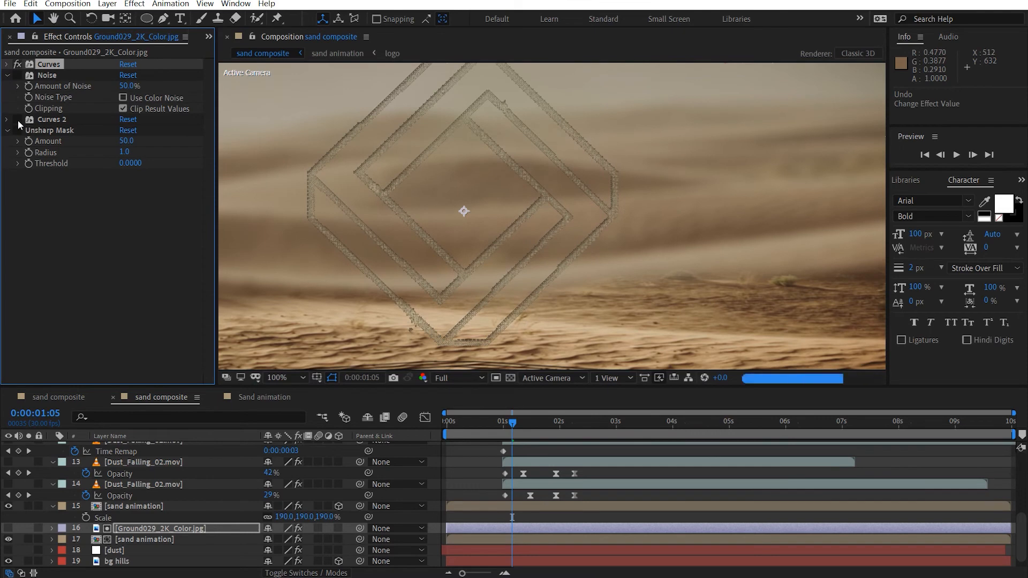
click(8, 120)
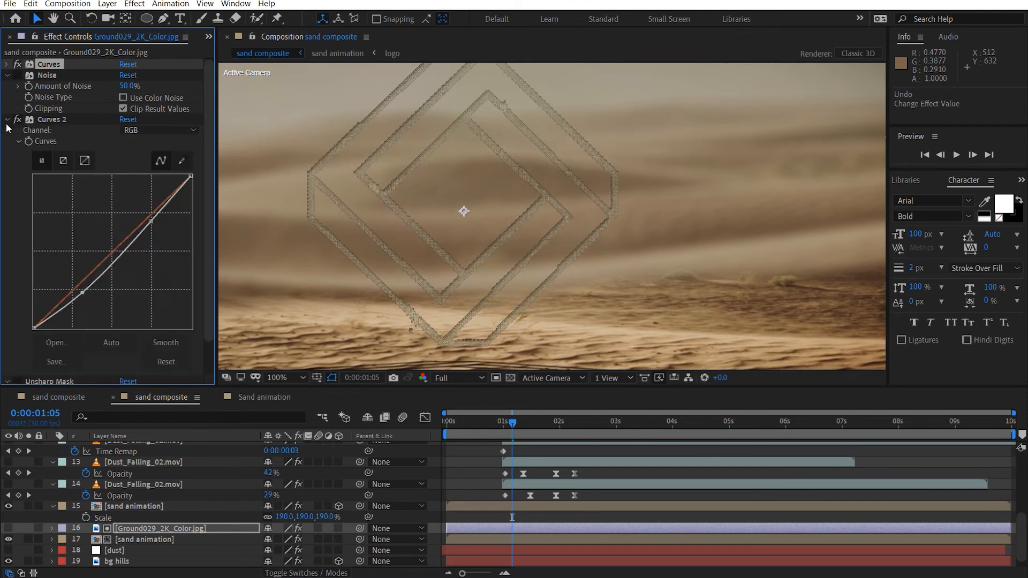
click(126, 119)
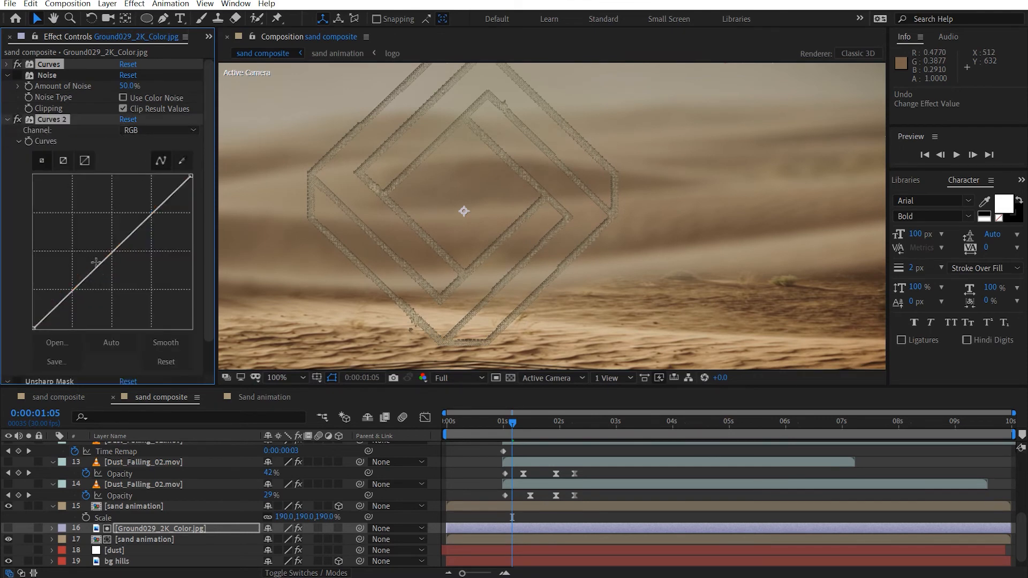
drag(84, 280, 81, 276)
drag(144, 218, 145, 201)
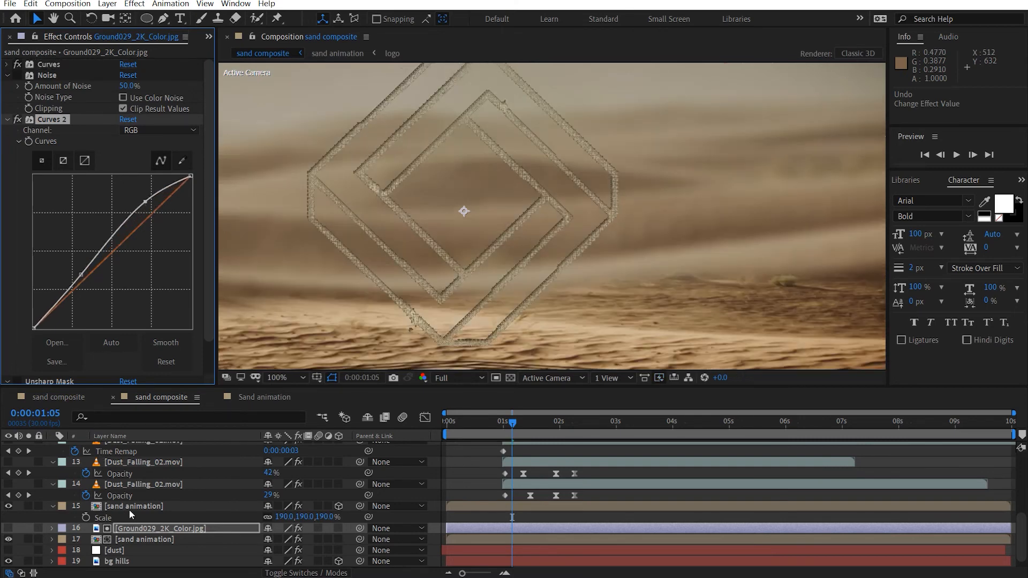
Check the Curves effects on the sand animation layer below Ground029_2K_Color.jpg and set its Inner Shadow opacity to 100%.
scroll(142, 520, down, 1)
click(147, 526)
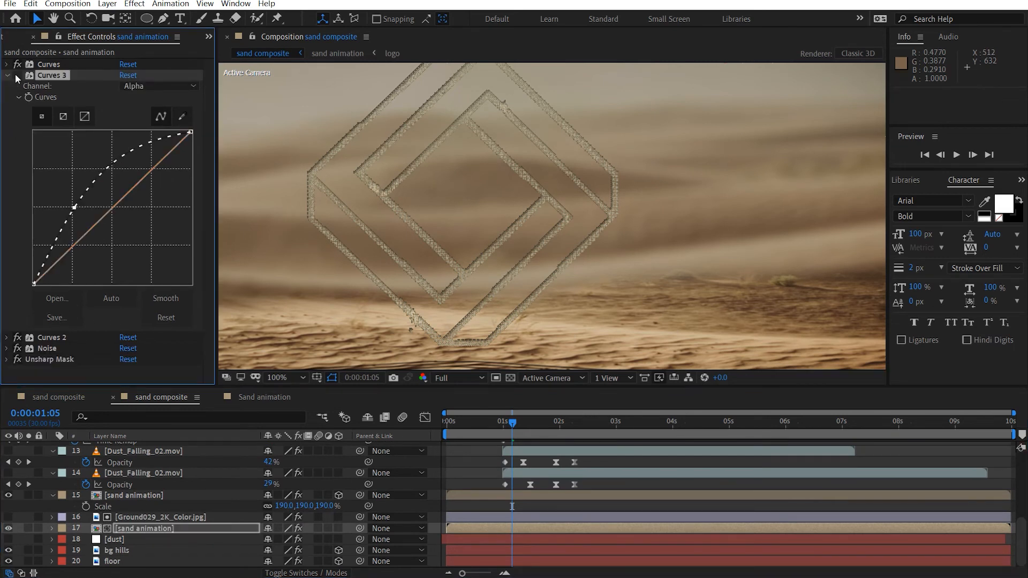
click(6, 75)
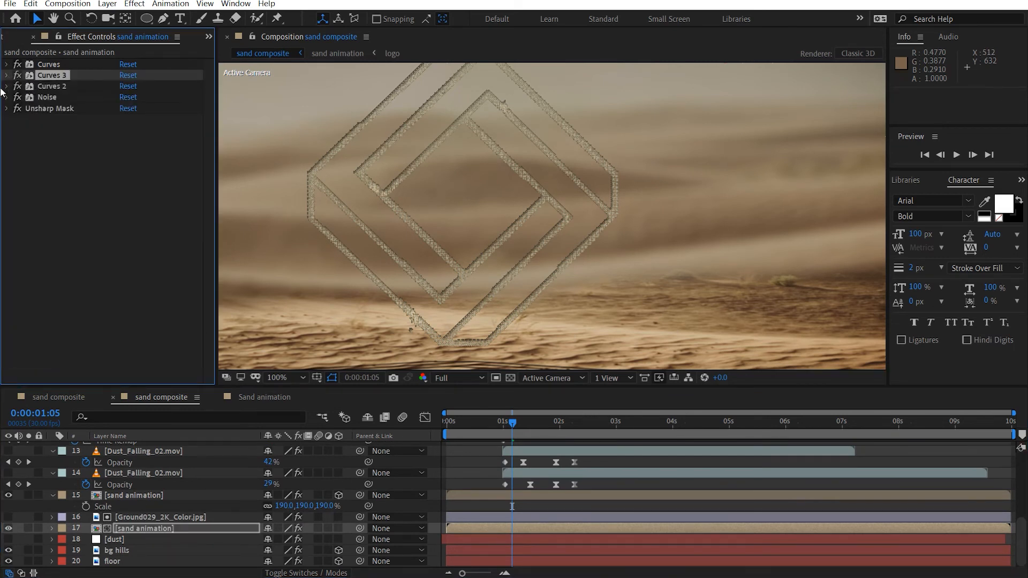
click(6, 87)
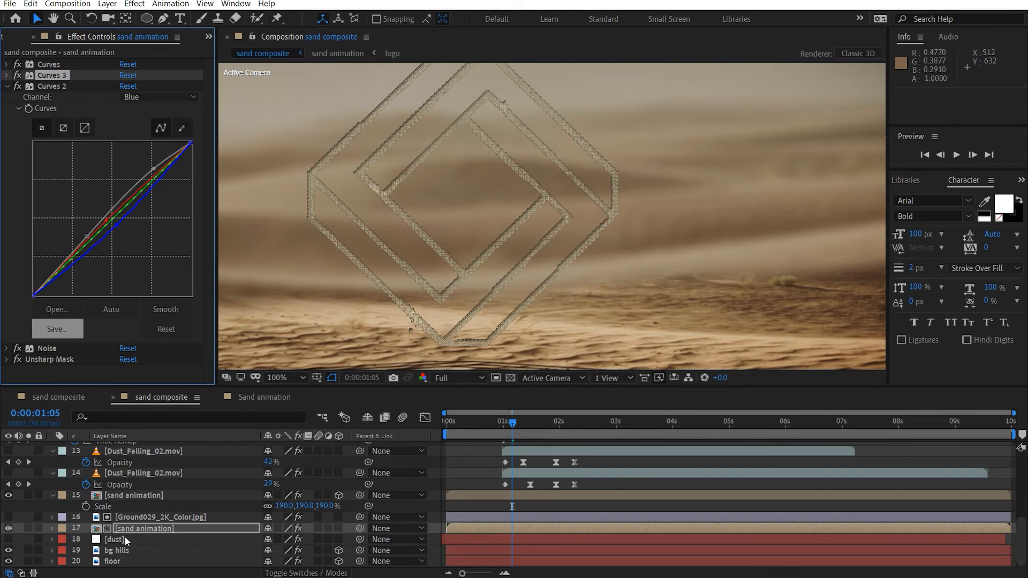
click(52, 528)
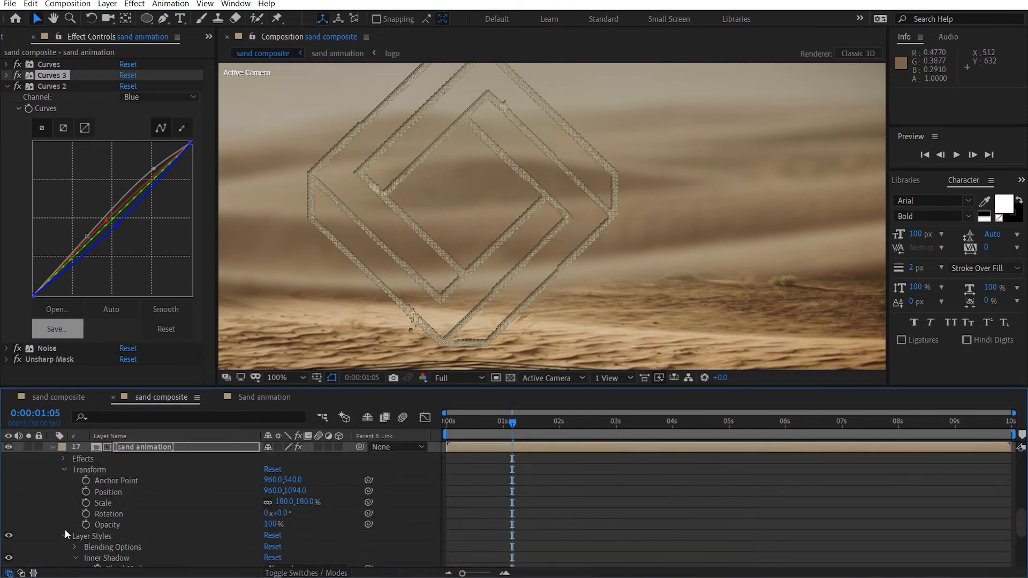
scroll(73, 547, down, 5)
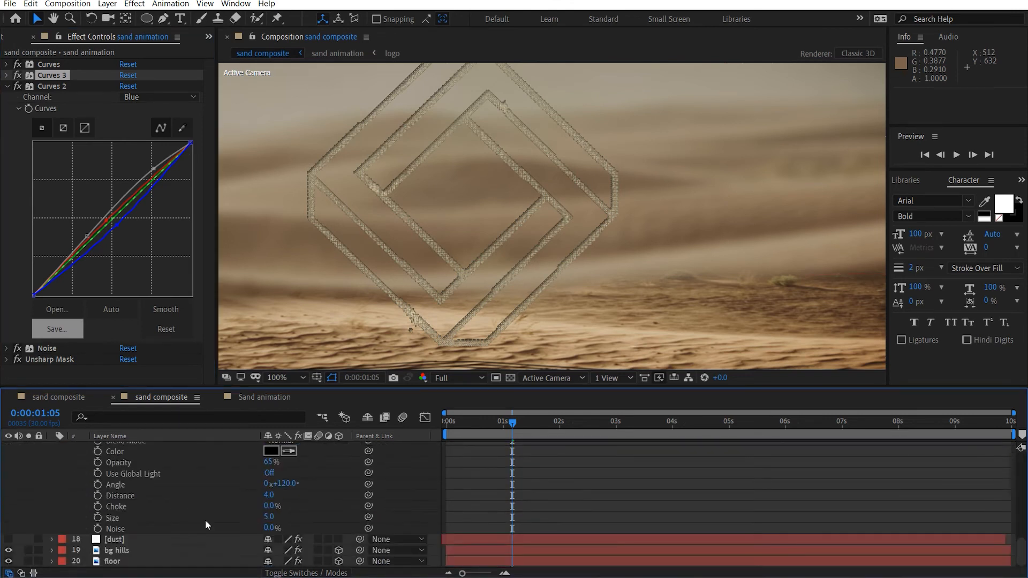
scroll(218, 519, up, 2)
drag(269, 497, 566, 494)
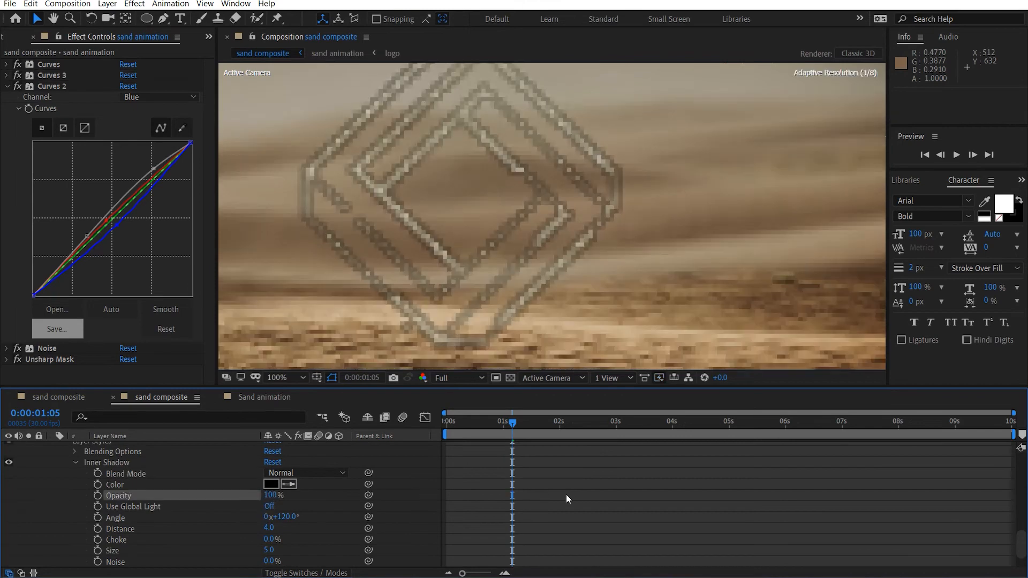
key(period)
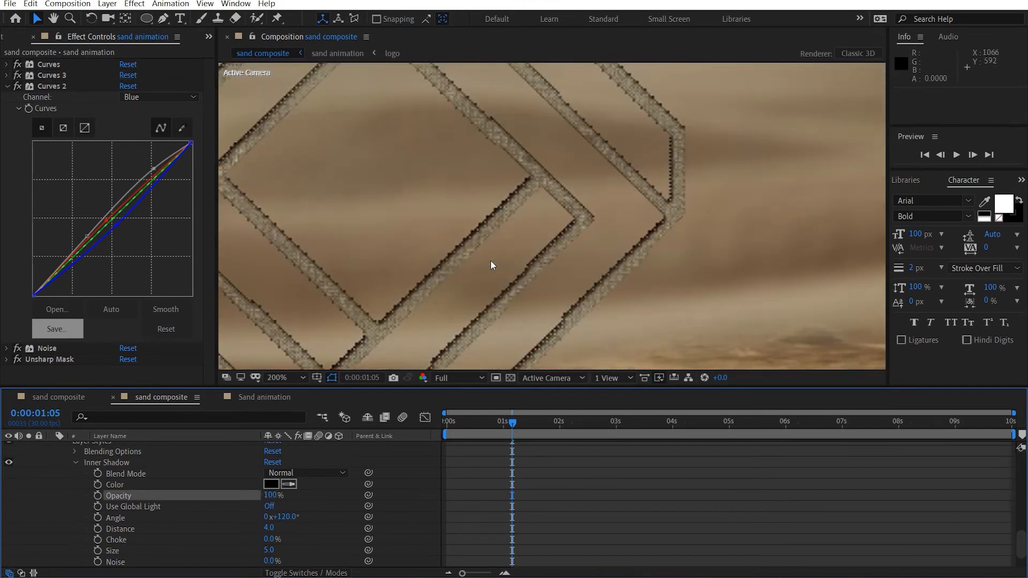
Reduce the sand animation layer's Inner Shadow opacity to 80%.
click(273, 495)
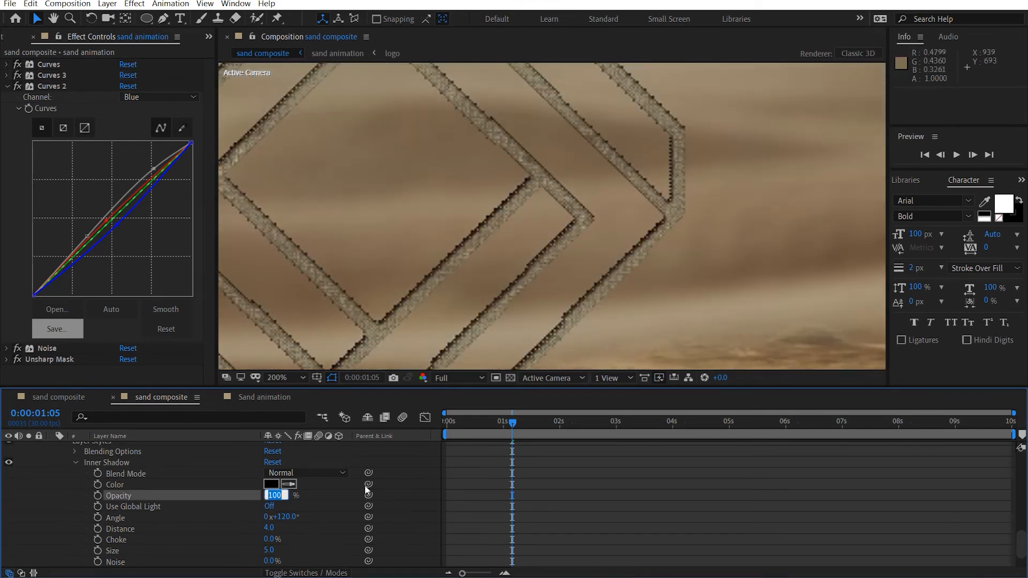
text(80)
key(Return)
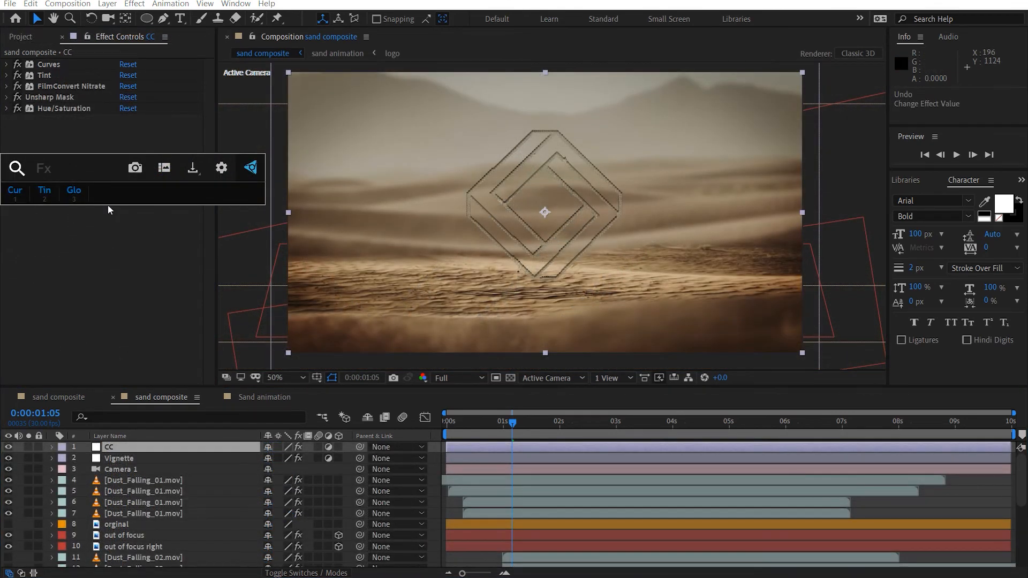
Add a Levels effect to the CC layer and lower its Output White to 0.8824.
text(level)
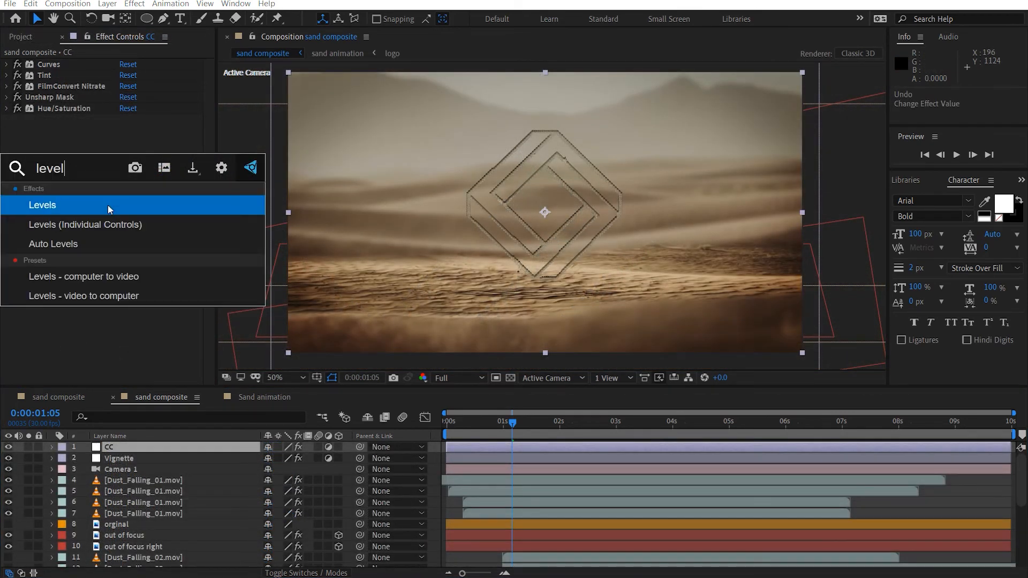
key(Return)
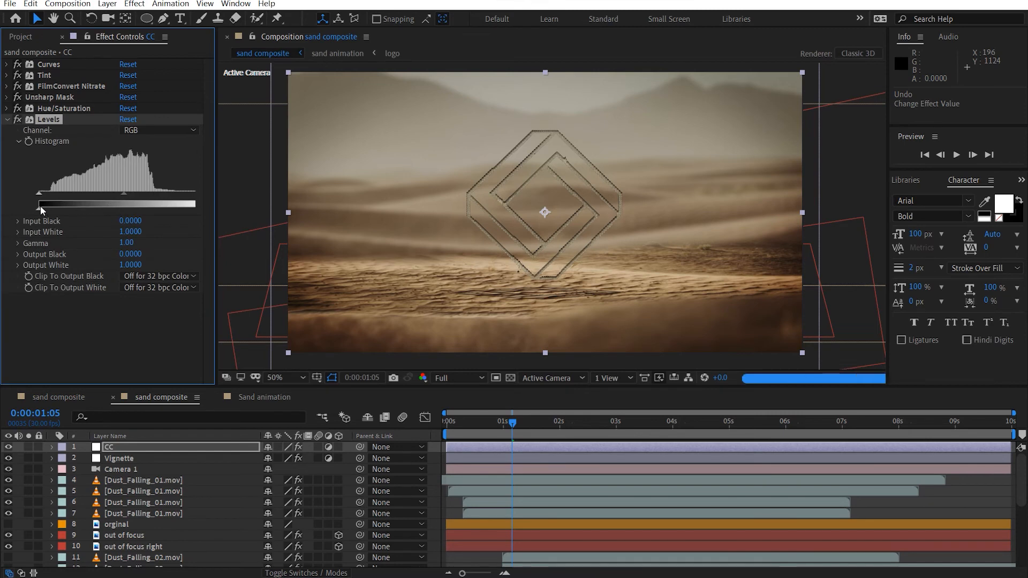
mouse_move(37, 207)
mouse_down()
mouse_move(67, 208)
mouse_move(34, 207)
mouse_up()
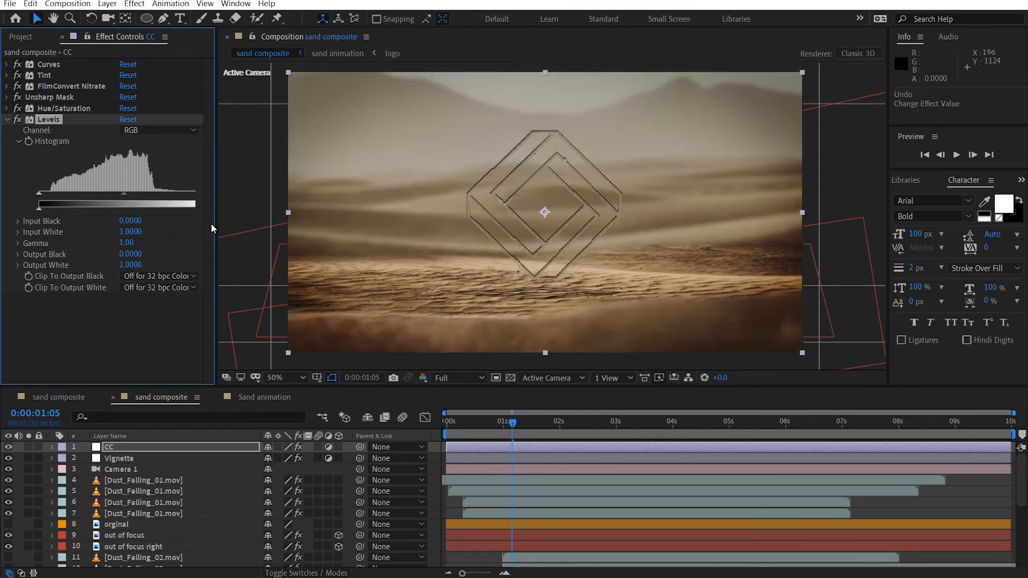
drag(214, 229, 269, 230)
drag(207, 209, 189, 207)
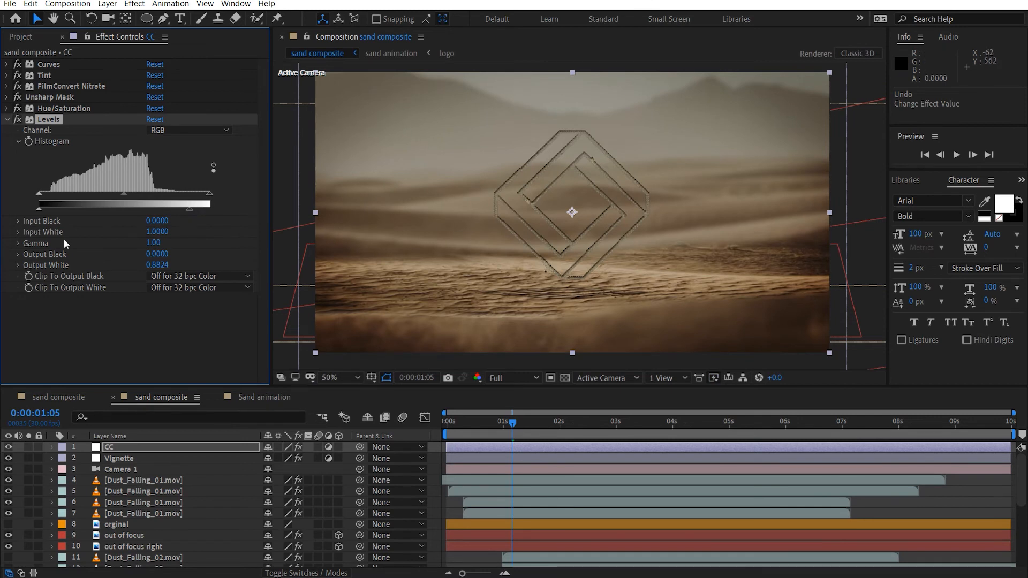
click(6, 118)
click(220, 281)
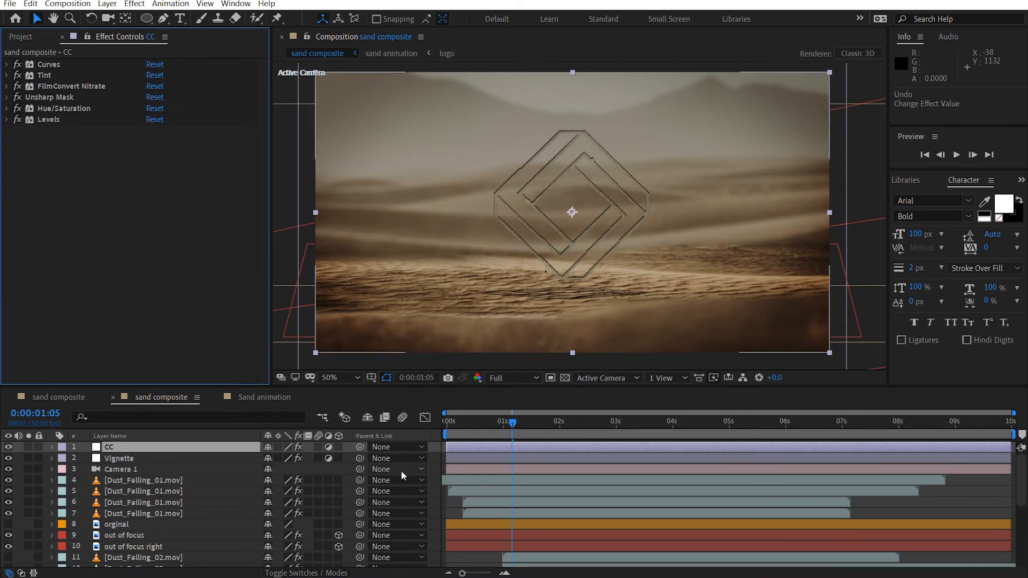
Preview the sand composite animation from 0:00:00:26.
scroll(188, 480, down, 5)
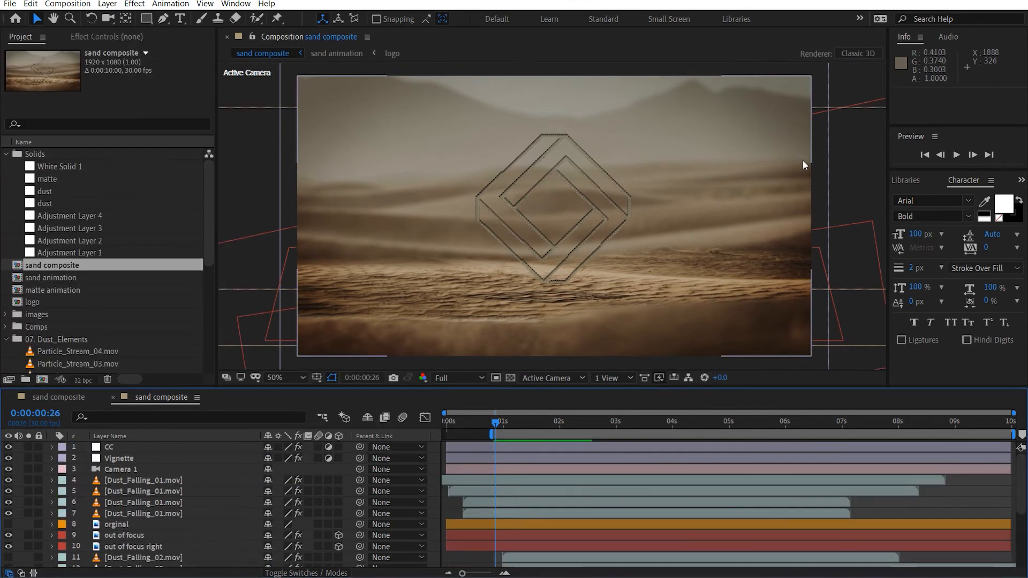
key(space)
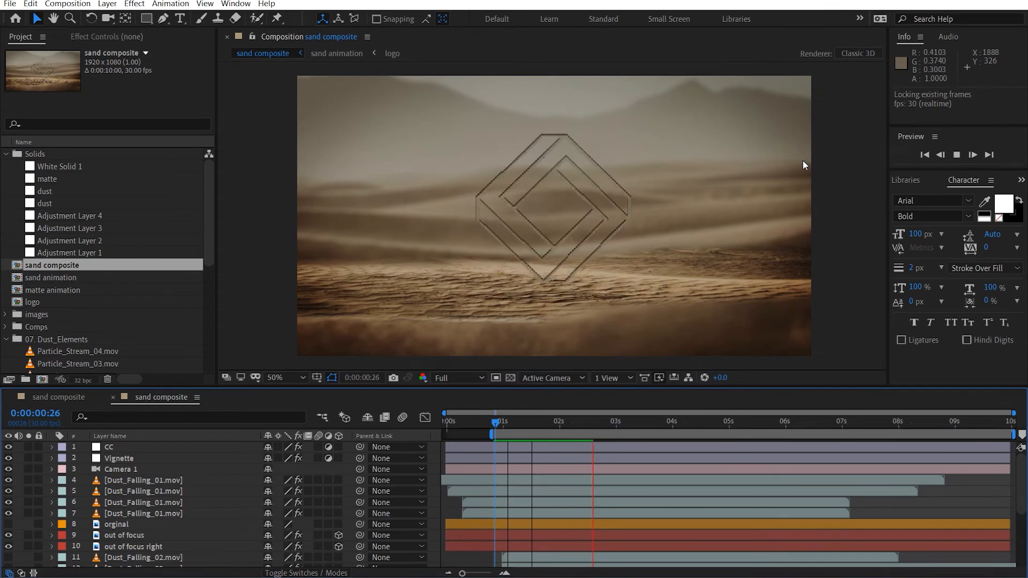
key(space)
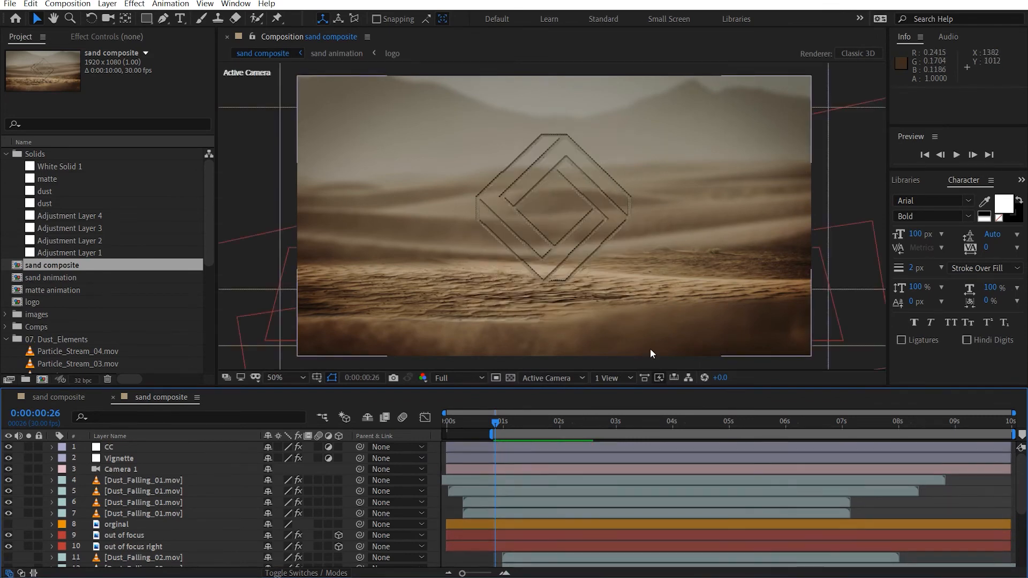
Move the fade-out opacity keyframes of the four Dust_Falling_01.mov layers later so the fade begins at 0:00:02:13.
click(142, 480)
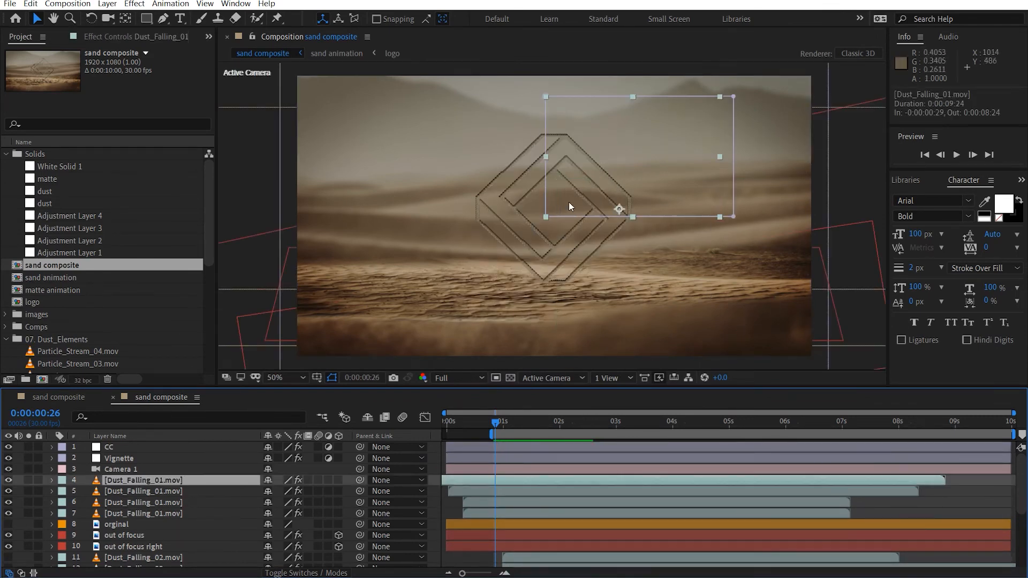
key(period)
shift+click(175, 512)
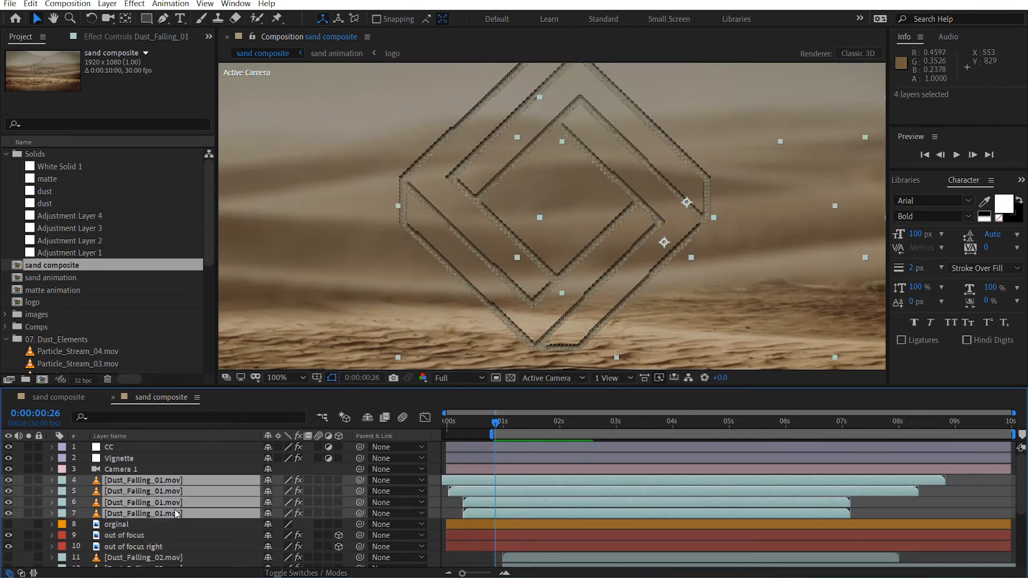
key(t)
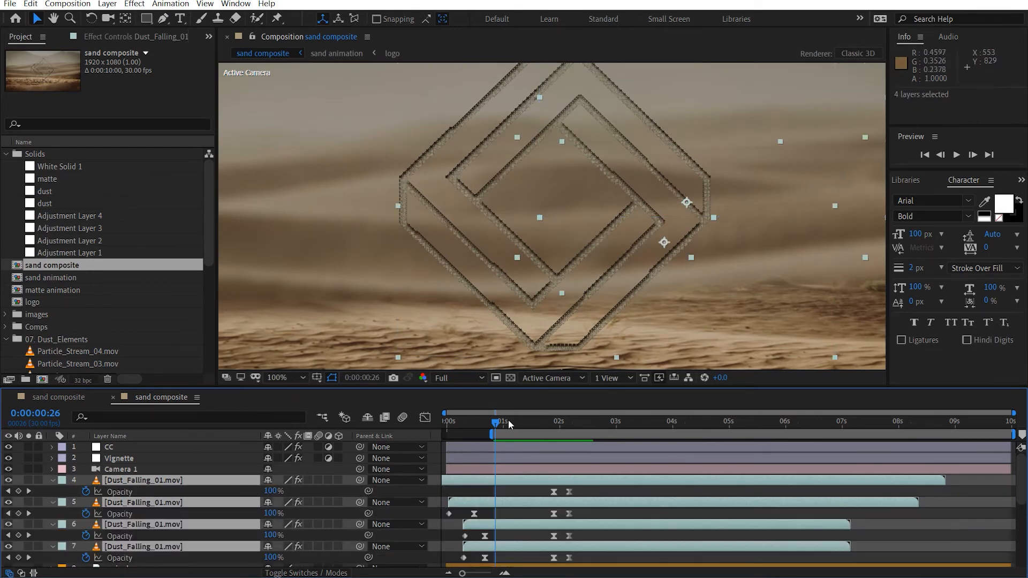
drag(503, 426, 555, 438)
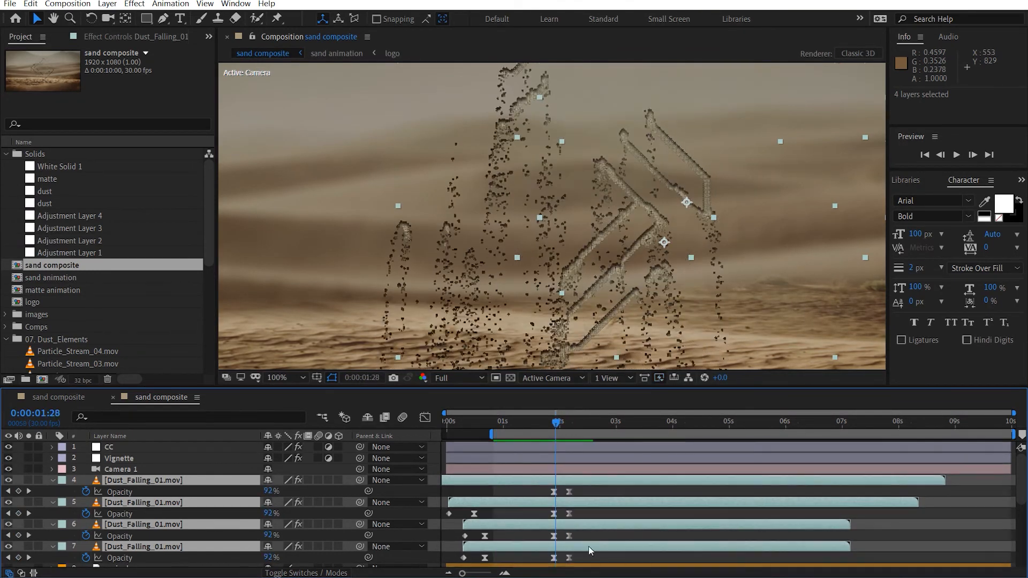
drag(589, 561, 586, 495)
Move the fade-out opacity keyframes of the four Dust_Falling_02.mov layers later so the fade ends at 0:00:02:23.
scroll(535, 503, down, 4)
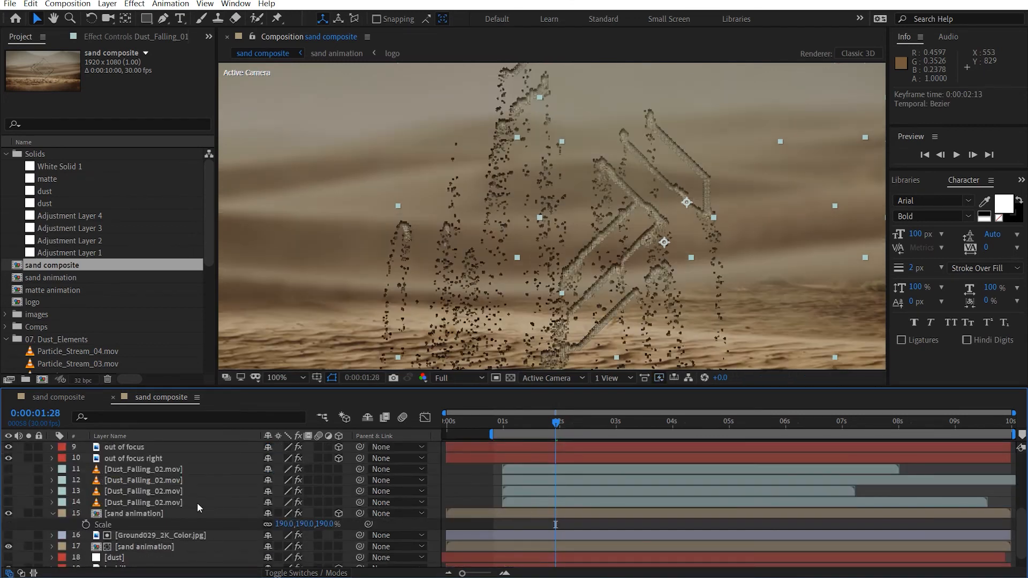
click(197, 503)
shift+click(182, 471)
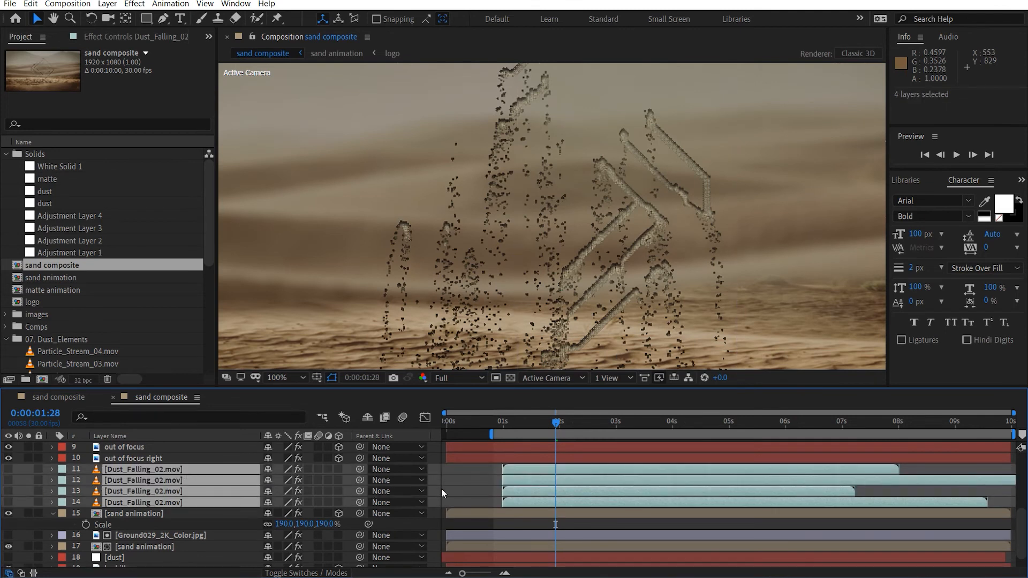
key(u)
drag(598, 483, 547, 562)
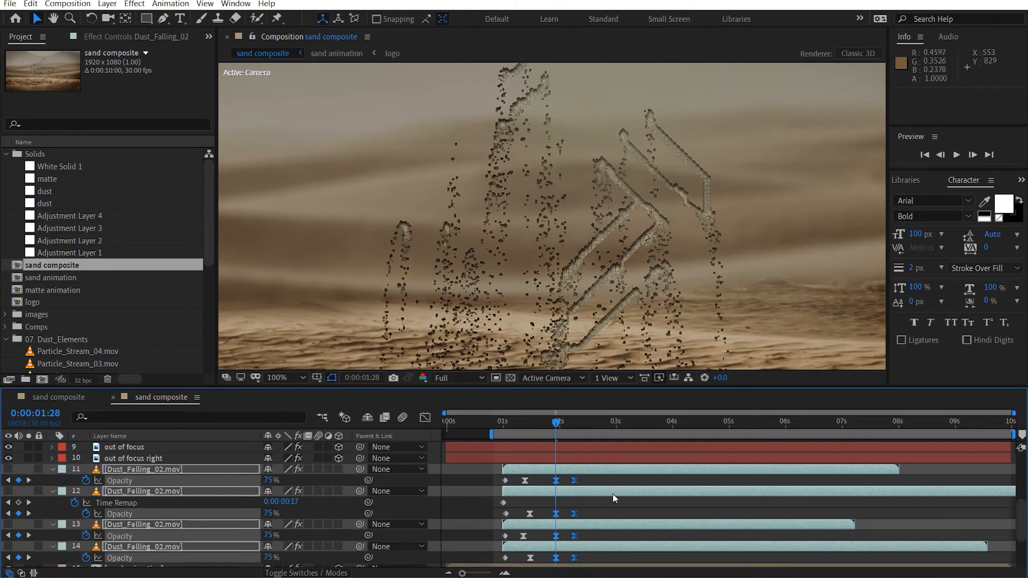
scroll(610, 503, up, 2)
drag(574, 520, 603, 521)
Make the four Dust_Falling_02.mov layers visible, collapse their properties and set the preview resolution to Half.
click(8, 502)
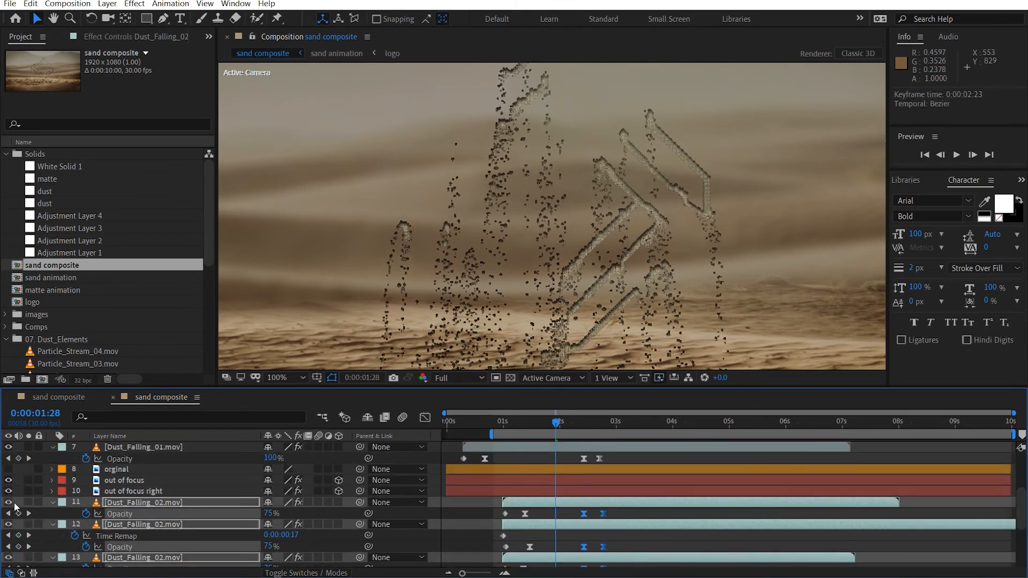
click(52, 502)
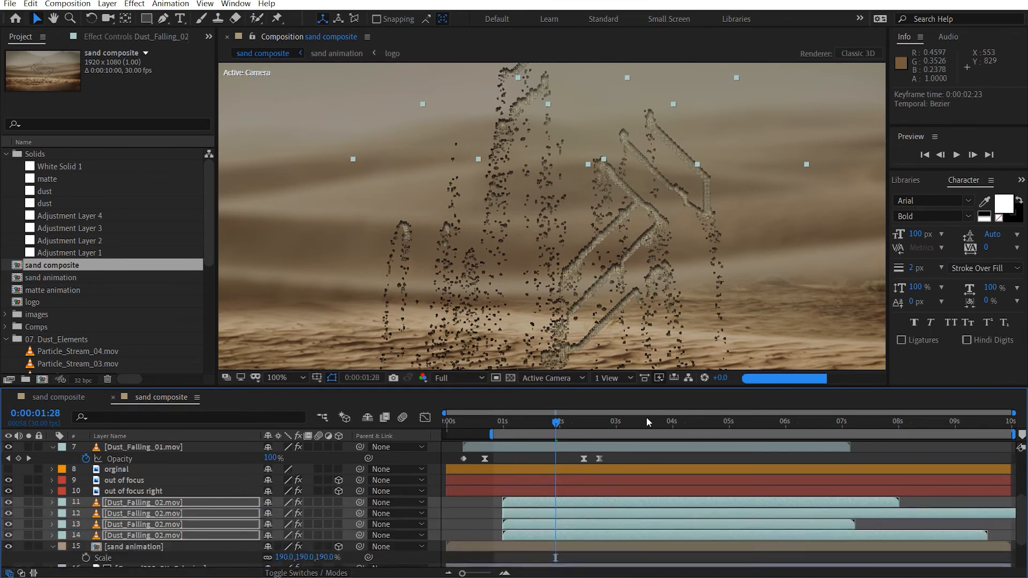
key(ctrl+shift+j)
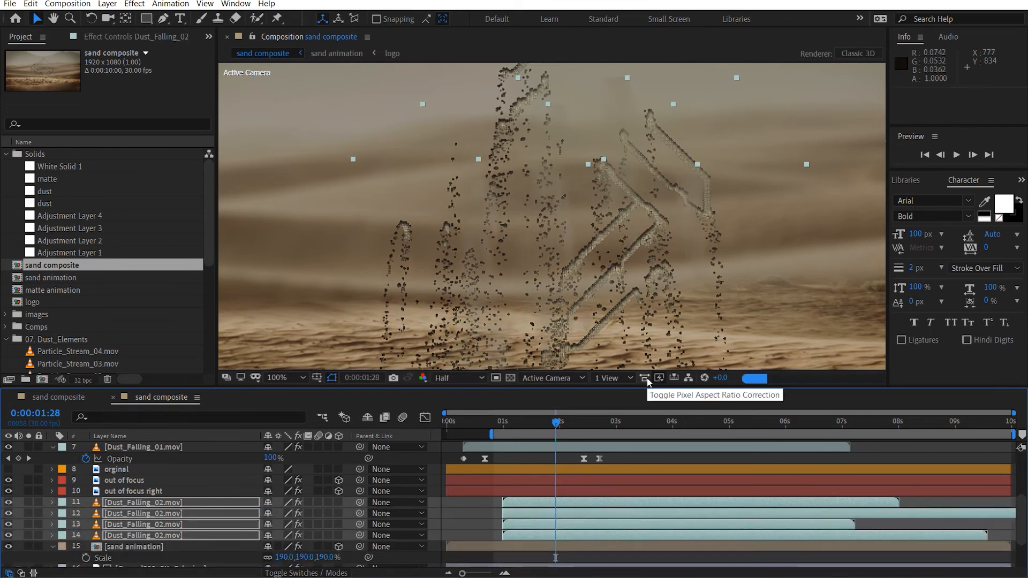
key(apostrophe)
Add a Curves effect to the topmost Dust_Falling_01.mov layer and raise the midpoint of its Alpha curve.
scroll(250, 466, up, 4)
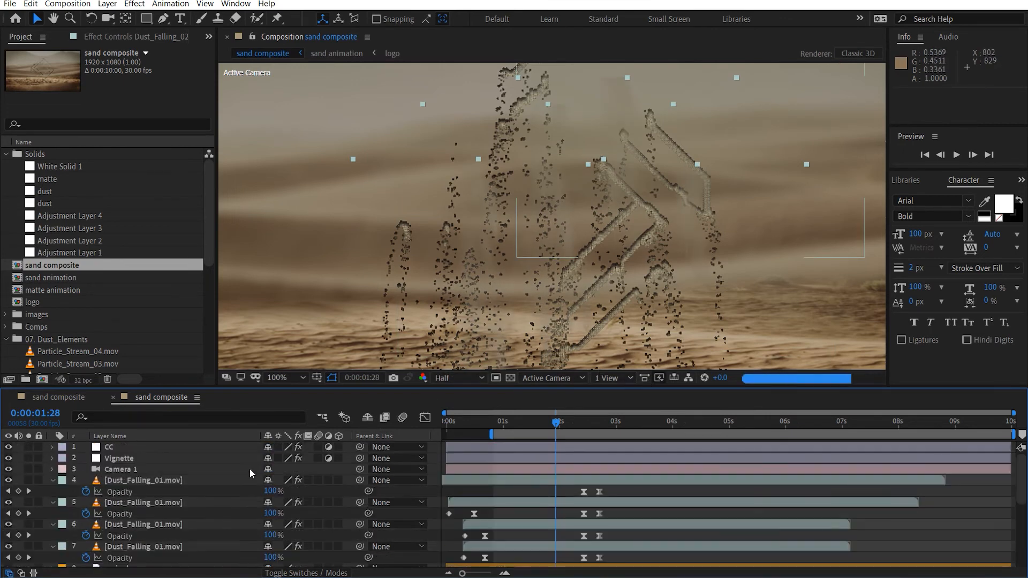
click(174, 482)
click(123, 37)
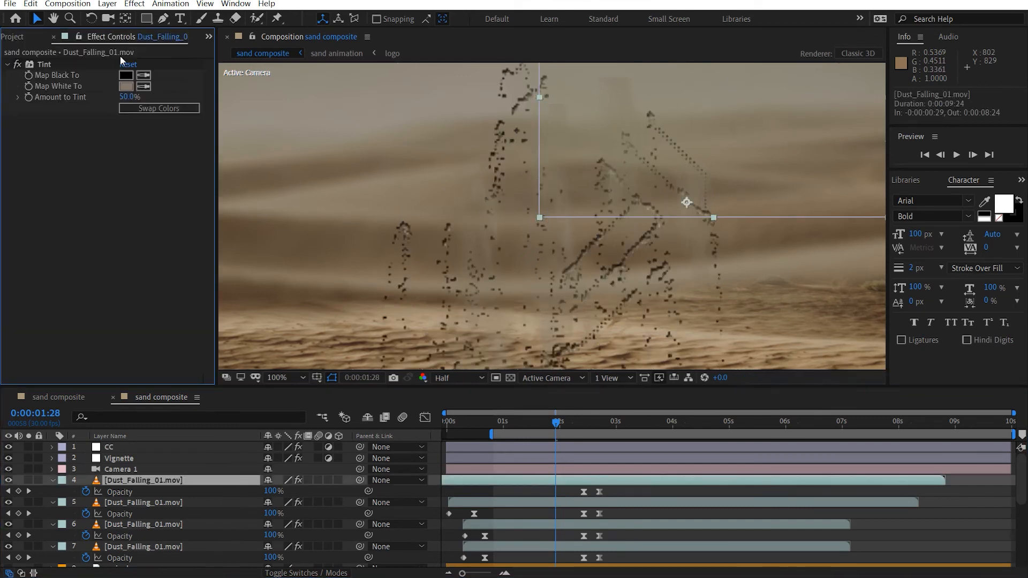
key(ctrl+space)
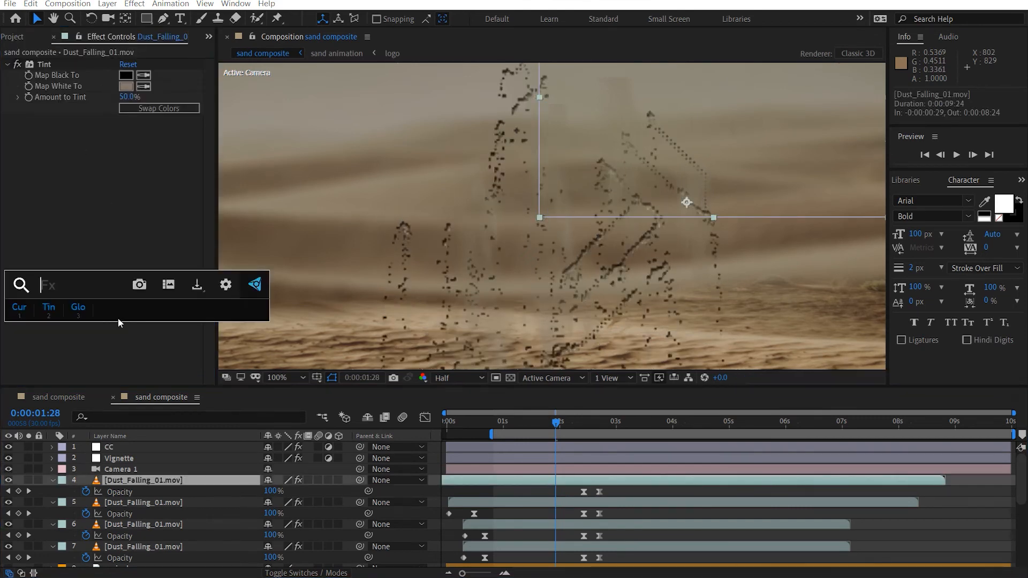
text(curves)
key(Return)
click(146, 130)
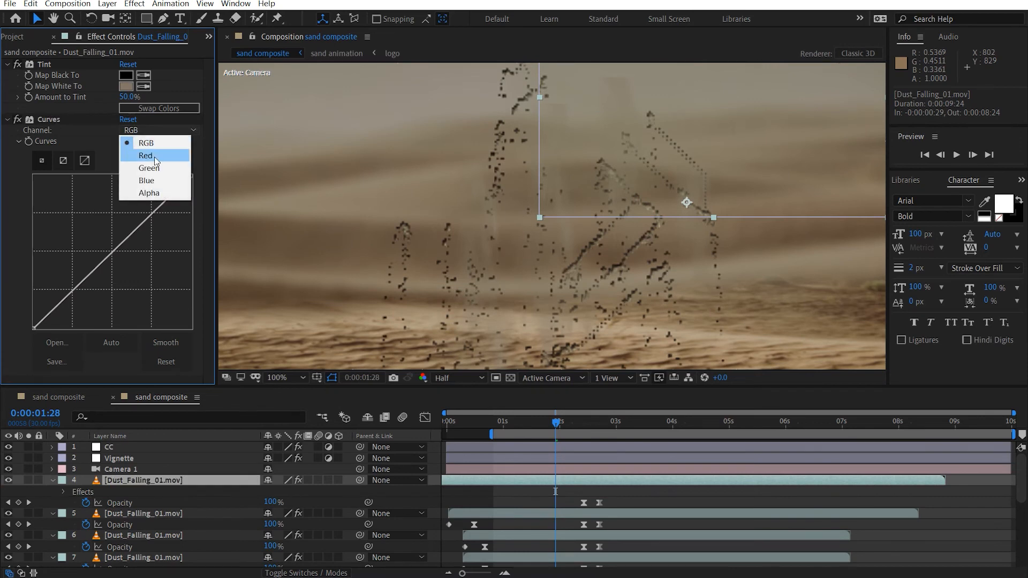
click(149, 193)
drag(109, 243, 79, 242)
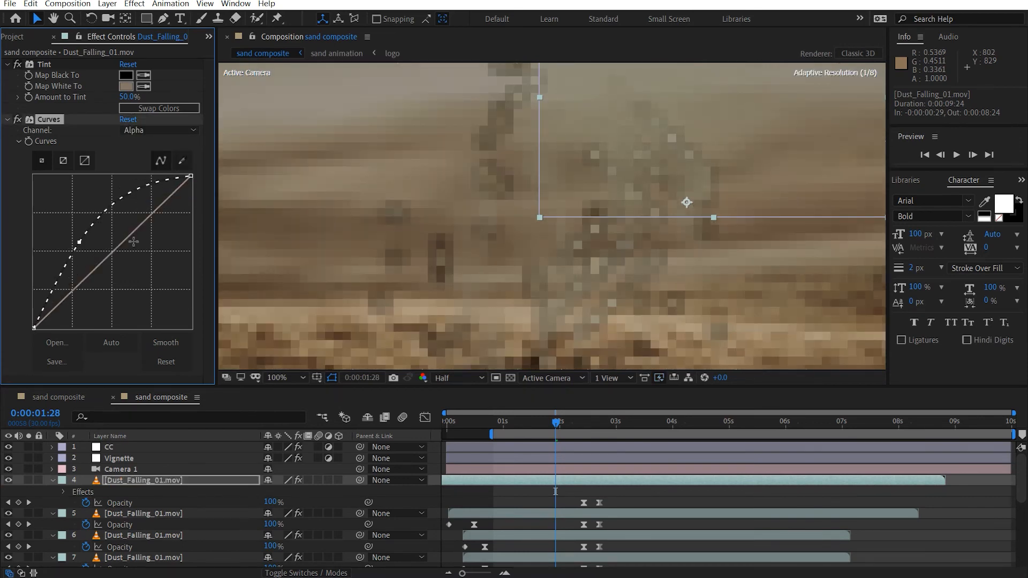
scroll(499, 233, down, 2)
scroll(564, 209, up, 2)
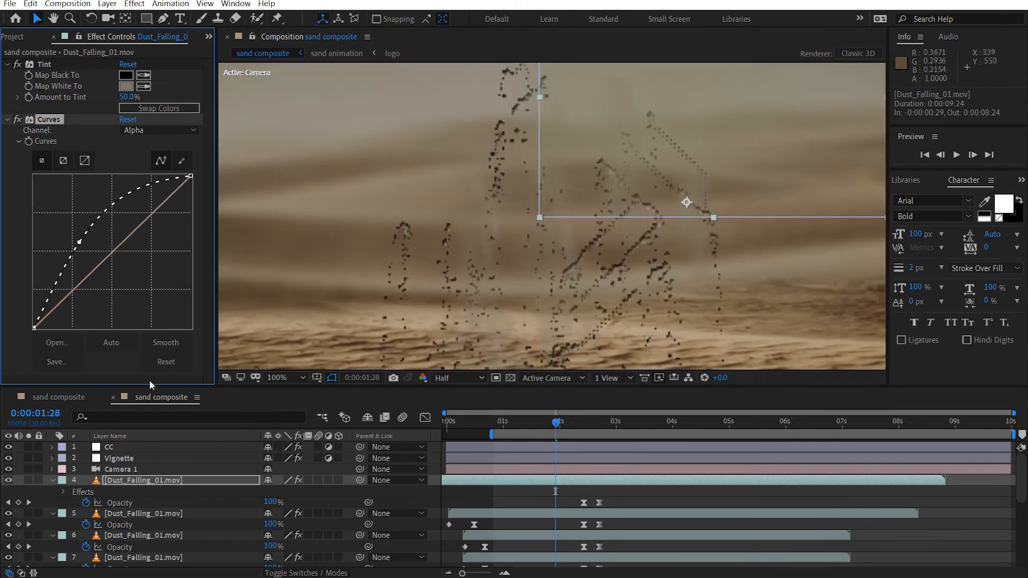
Paste the Curves effect onto the other three Dust_Falling_01.mov layers.
click(143, 513)
shift+click(163, 556)
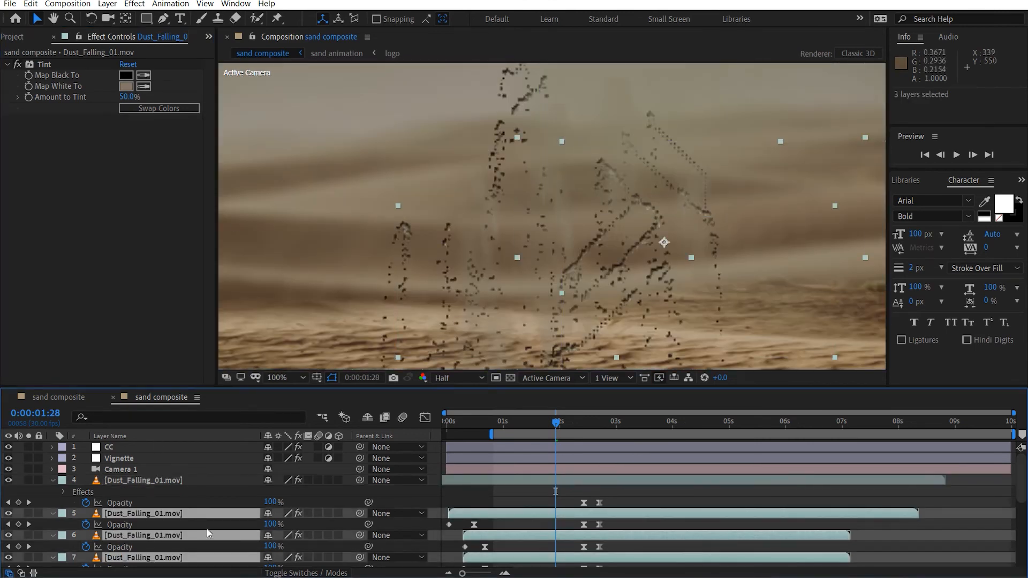
key(ctrl+v)
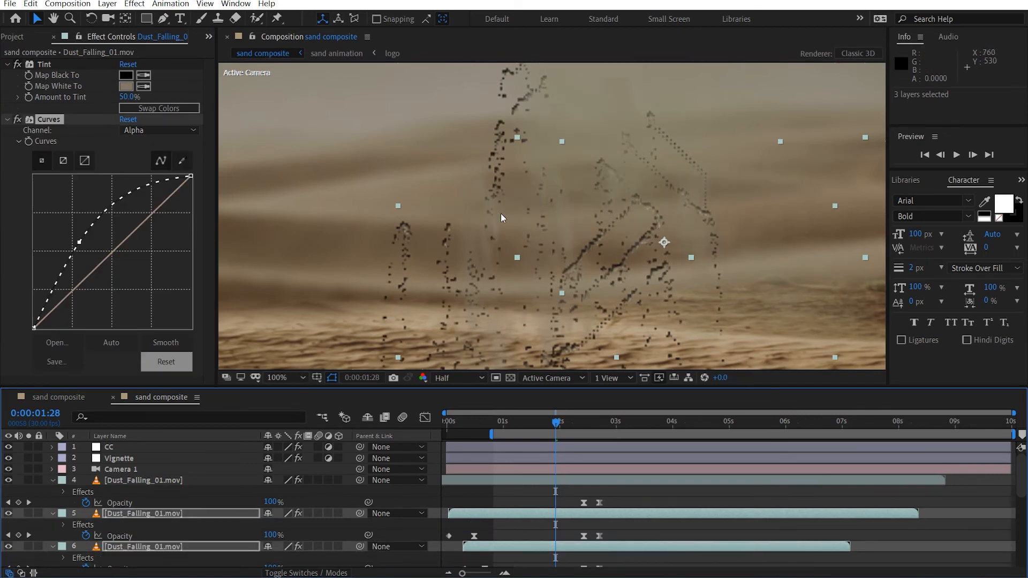
scroll(501, 217, down, 2)
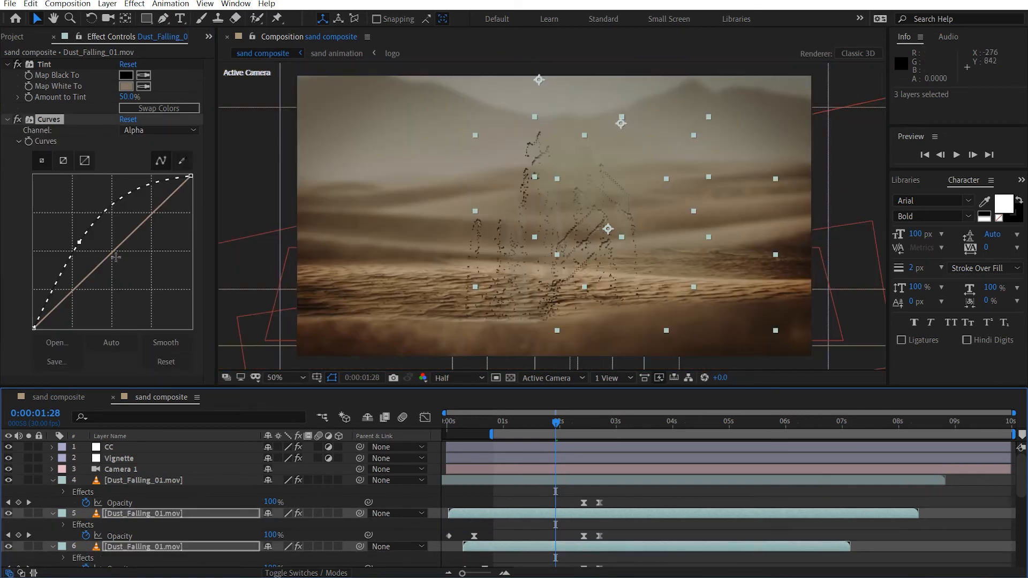
Set the Map White To color of the Dust_Falling_01.mov Tint effect to the warmer tan 9F876A.
click(126, 87)
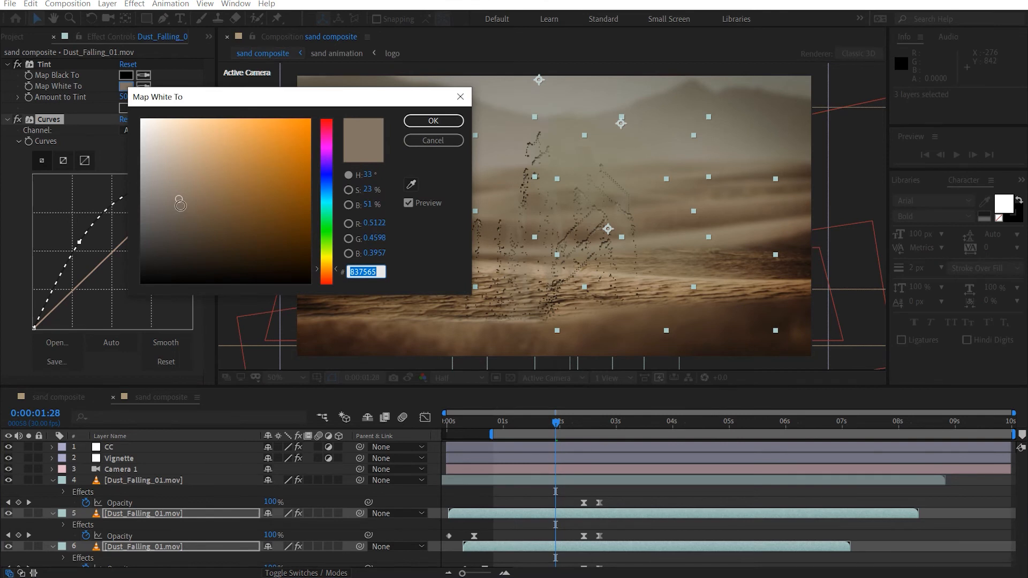
mouse_move(180, 205)
mouse_down()
mouse_move(182, 218)
mouse_move(209, 197)
mouse_move(186, 177)
mouse_move(197, 180)
mouse_up()
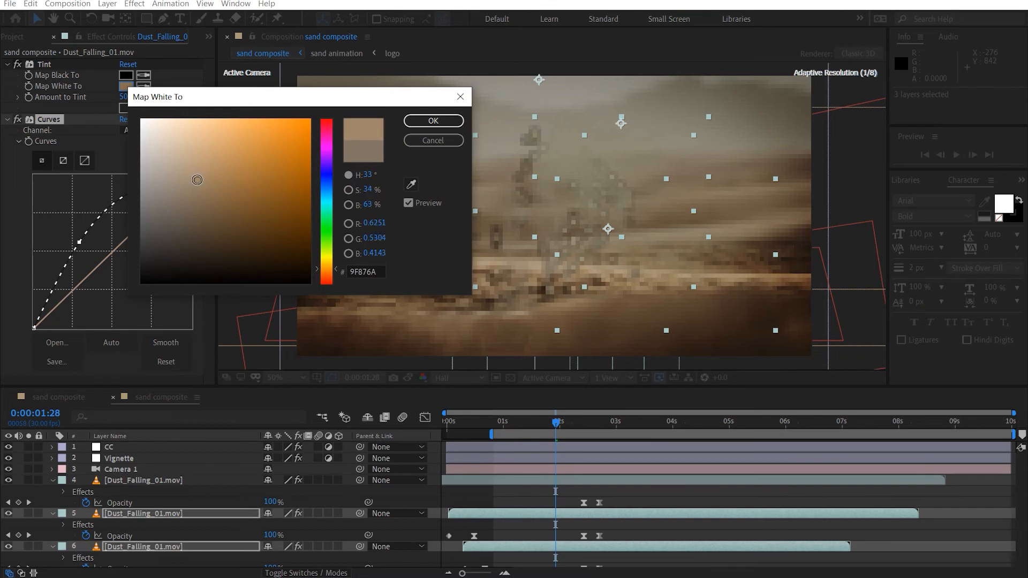
click(433, 121)
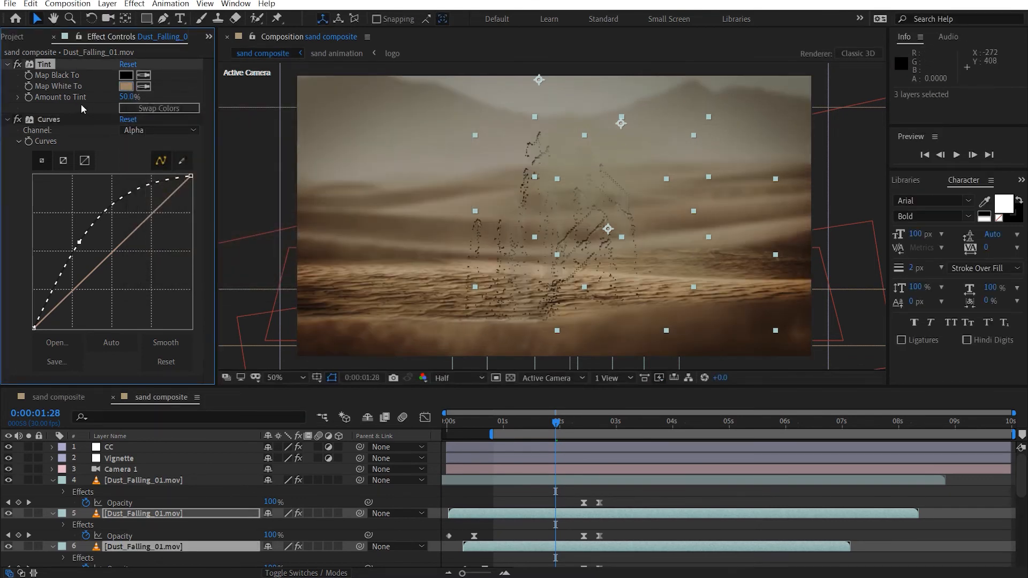
Copy the recolored Tint effect and paste it onto the remaining Dust_Falling_01.mov layers.
key(ctrl+c)
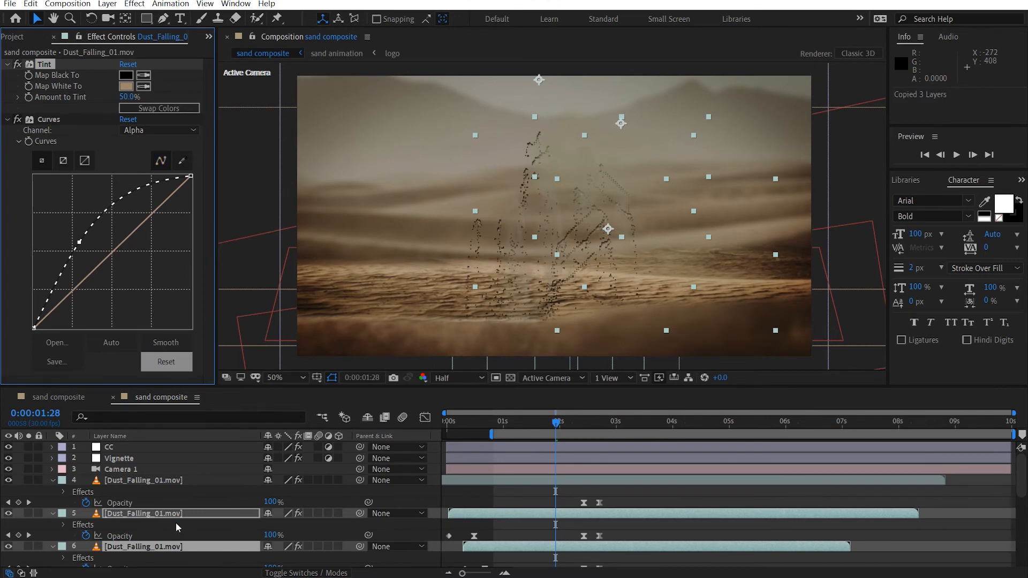
click(176, 522)
scroll(175, 522, down, 2)
shift+click(175, 512)
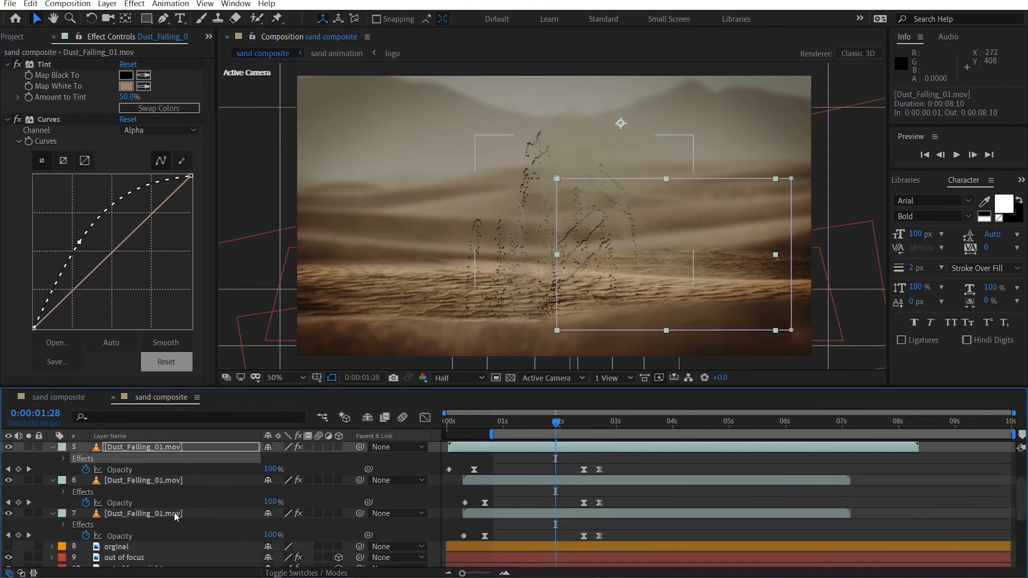
key(ctrl+v)
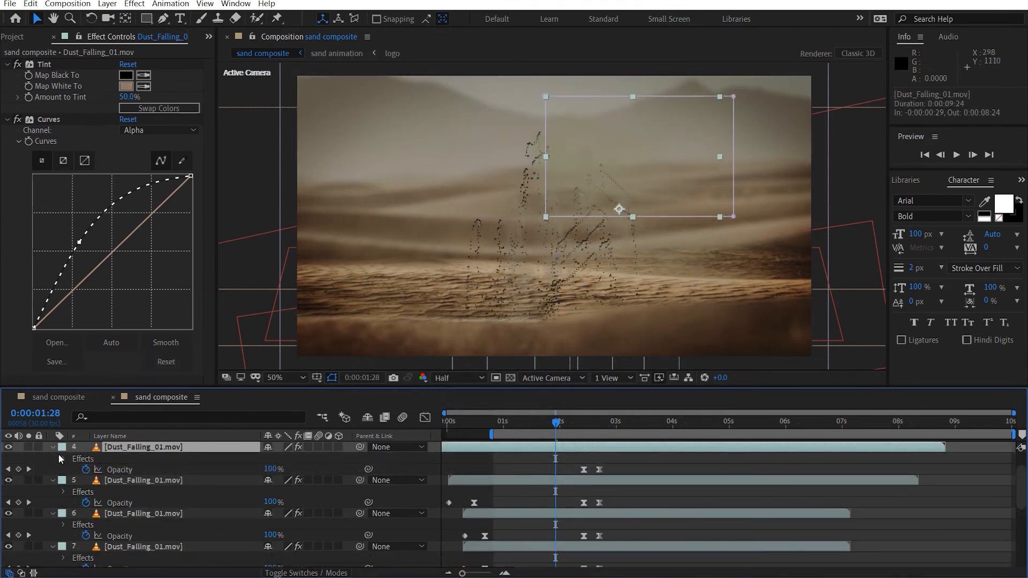
Collapse the expanded properties of all four Dust_Falling_01.mov layers.
click(53, 447)
click(53, 458)
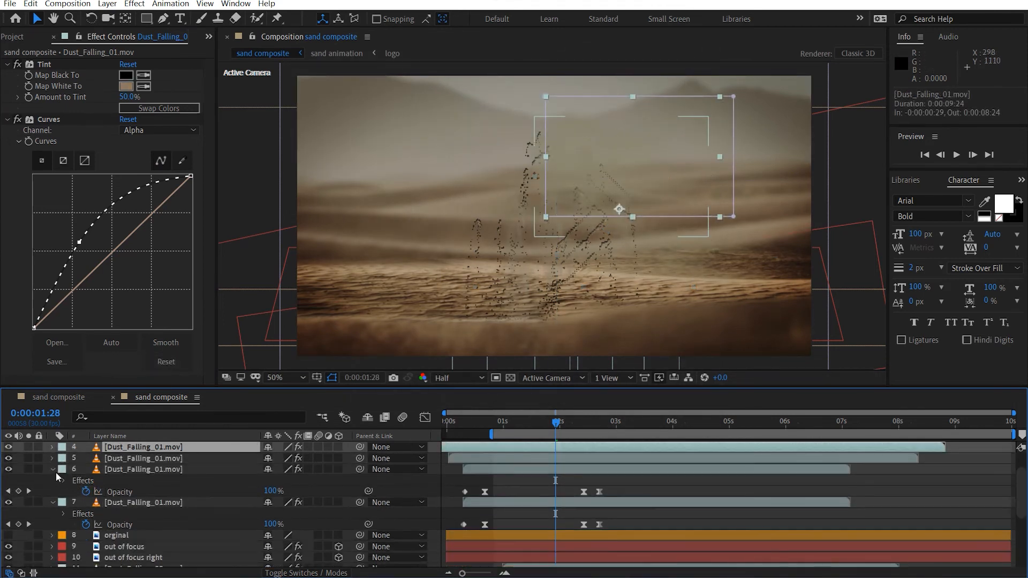
click(54, 470)
click(54, 480)
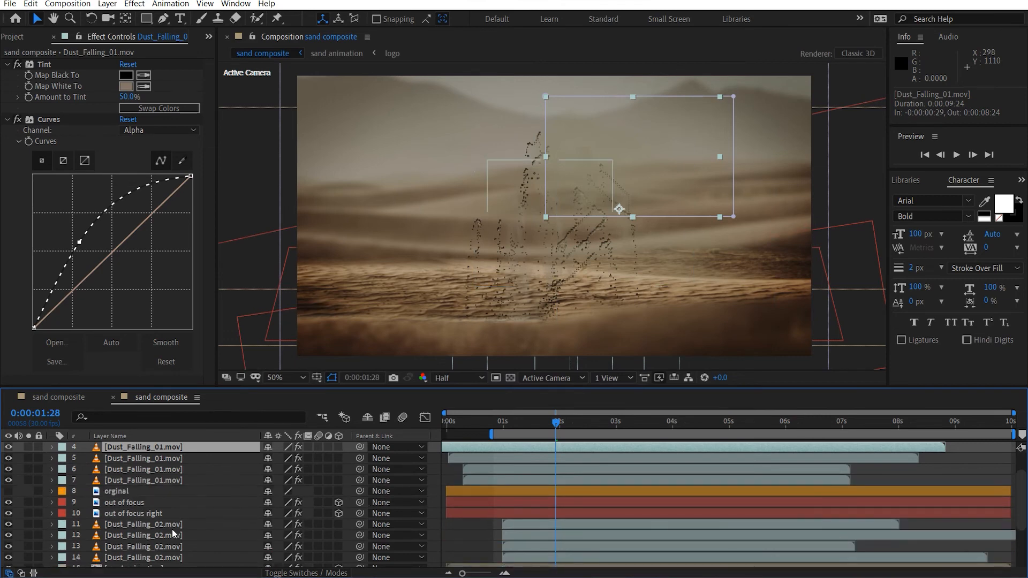
scroll(172, 533, up, 1)
scroll(172, 532, down, 3)
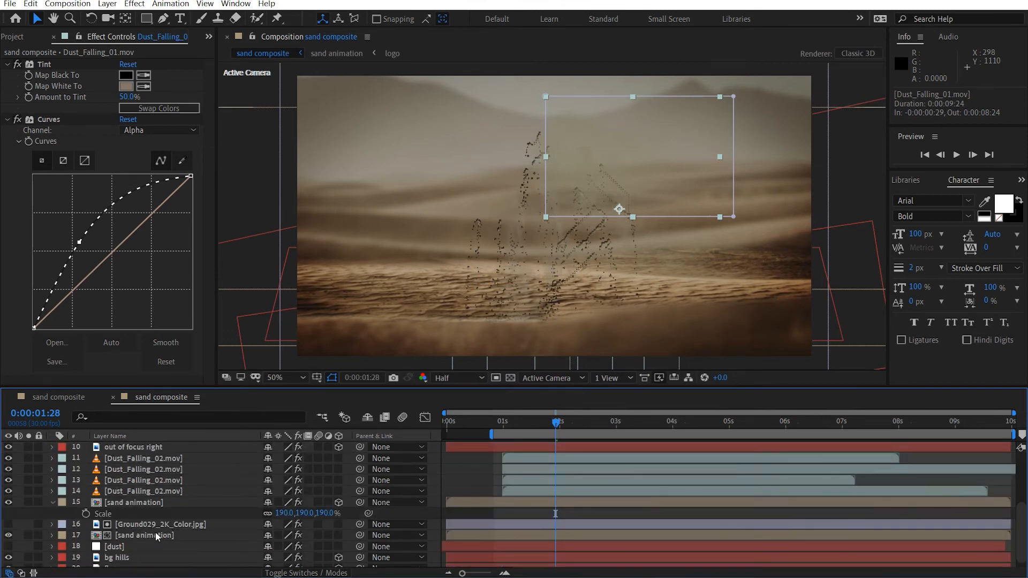
Animate the Inner Shadow Distance of the lower sand animation layer from 6.0 at 0:00:01:17 to 0.0 at 0:00:01:28.
click(152, 539)
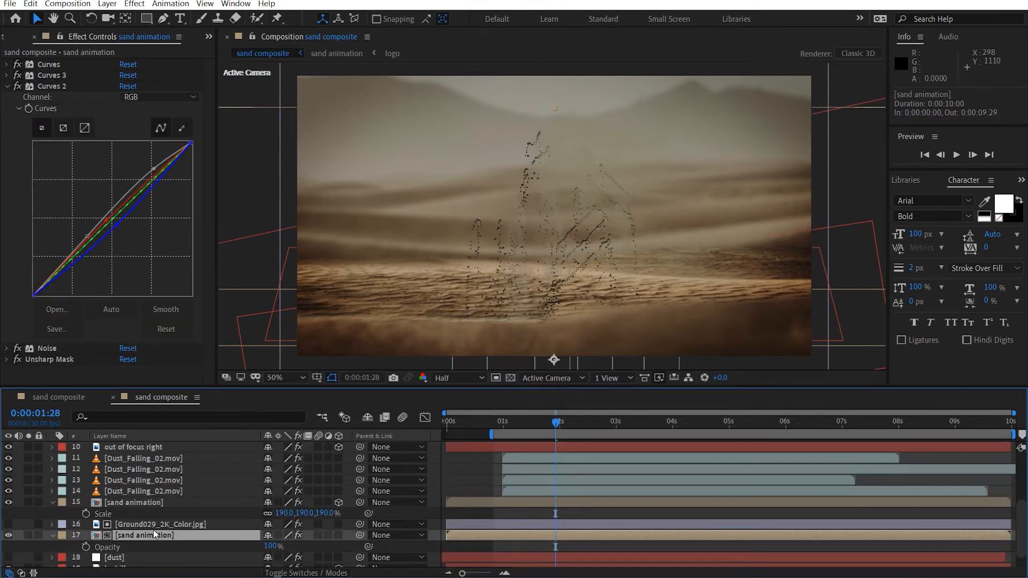
click(52, 536)
scroll(52, 538, down, 2)
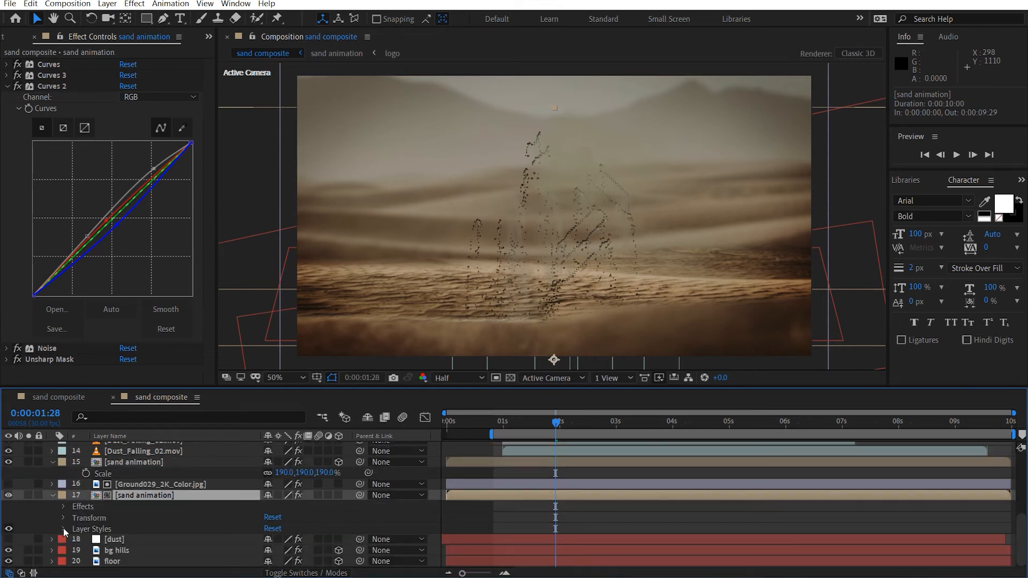
click(64, 530)
drag(271, 386, 272, 352)
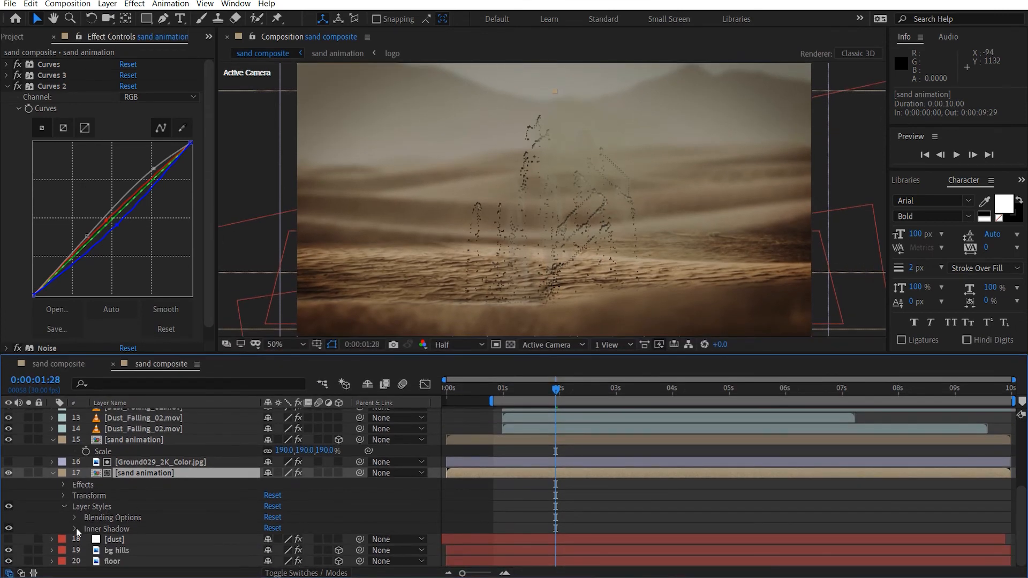
click(75, 529)
scroll(188, 506, down, 5)
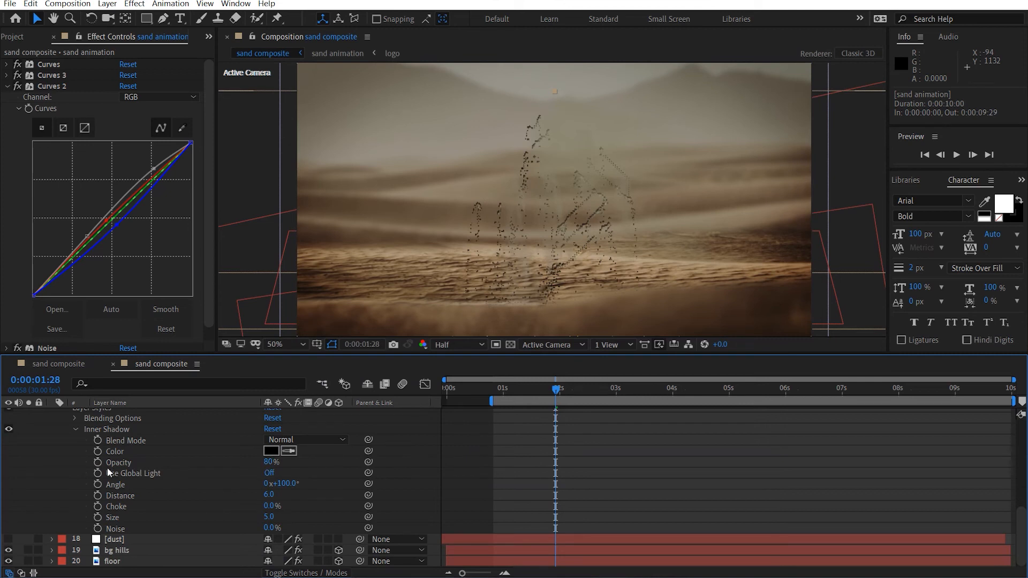
click(97, 496)
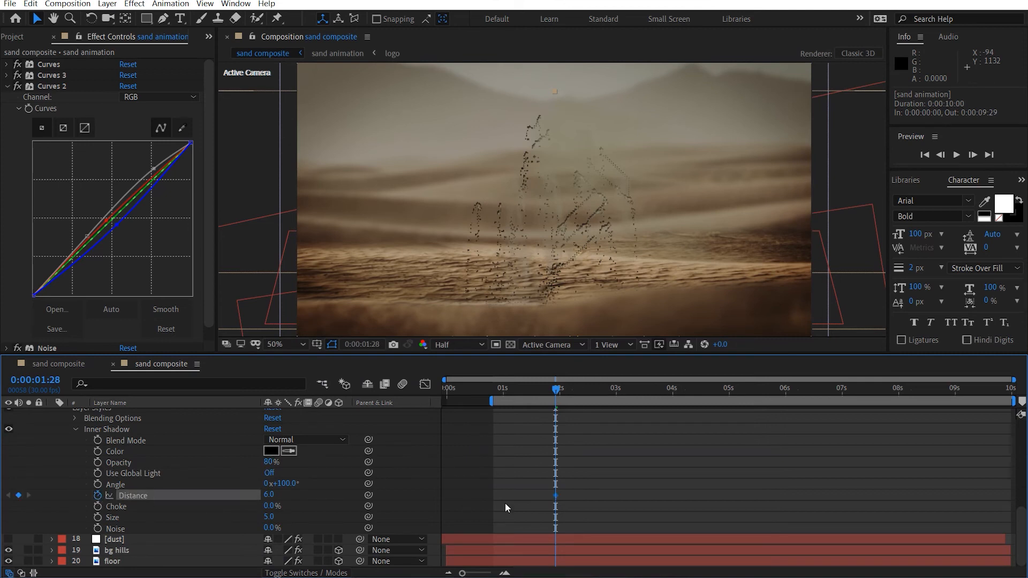
mouse_move(554, 494)
mouse_down()
mouse_move(525, 495)
mouse_move(535, 494)
mouse_up()
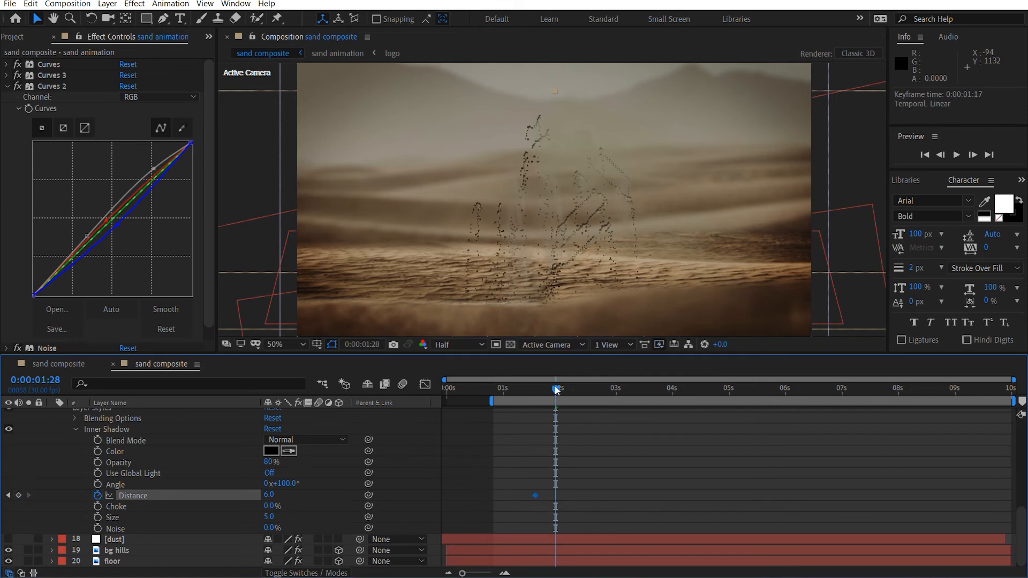
drag(269, 495, 124, 495)
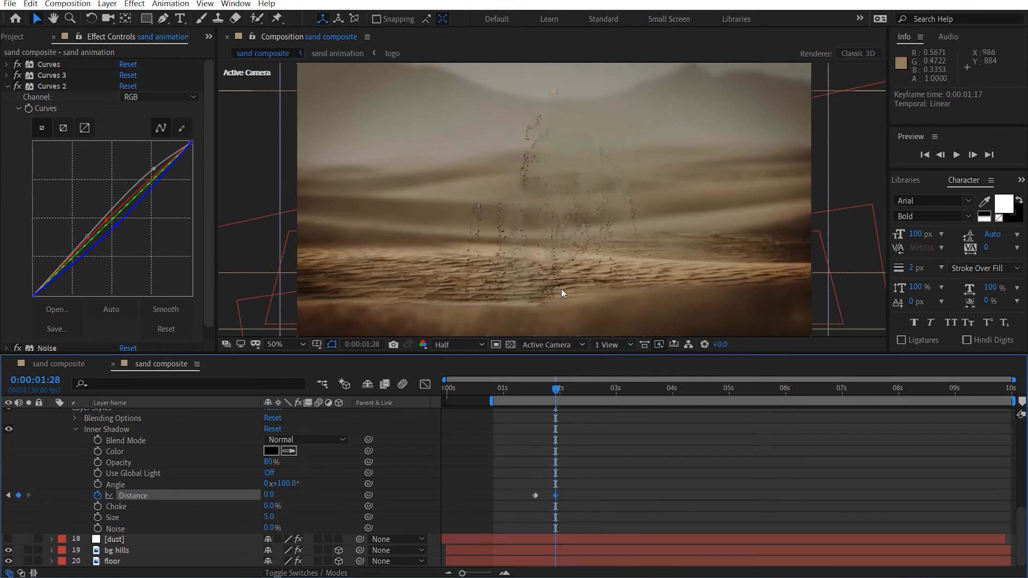
Apply Easy Ease to both Inner Shadow Distance keyframes.
scroll(561, 288, up, 2)
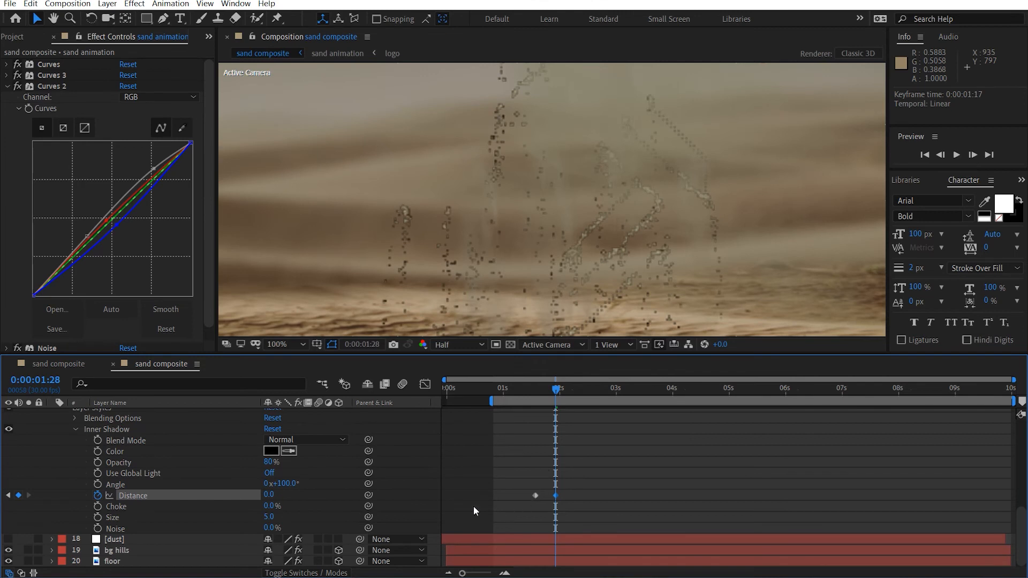
drag(497, 463, 568, 517)
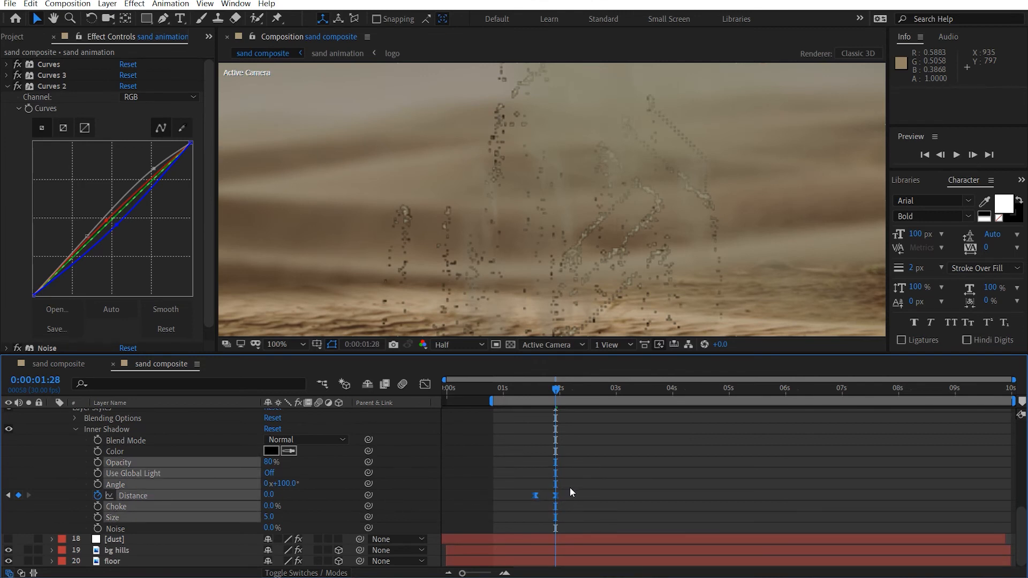
click(601, 505)
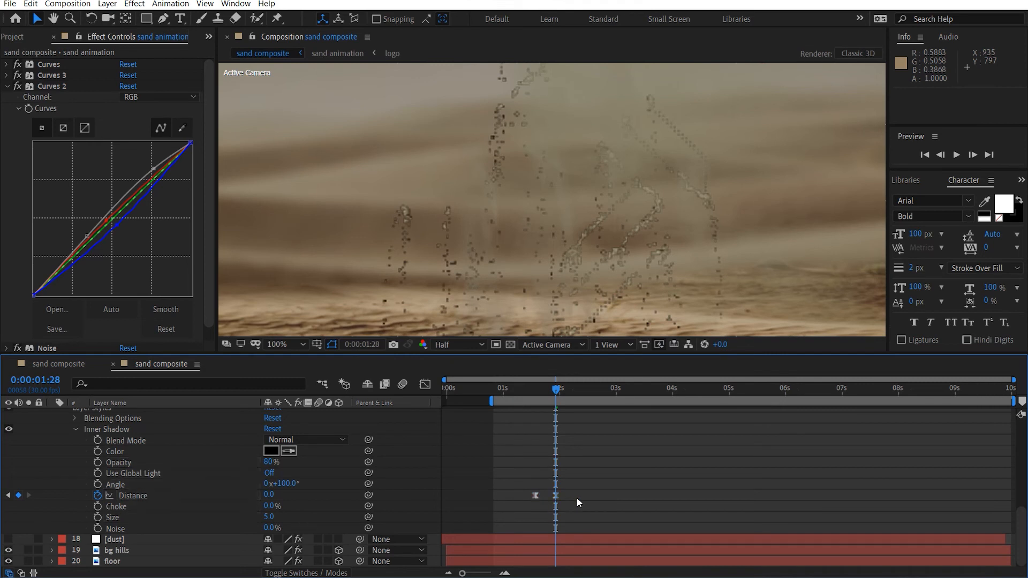
Animate the Inner Shadow Opacity from 80% at 0:00:01:17 to 0% at 0:00:01:28.
click(99, 463)
drag(553, 461, 535, 462)
click(268, 461)
text(0)
key(Return)
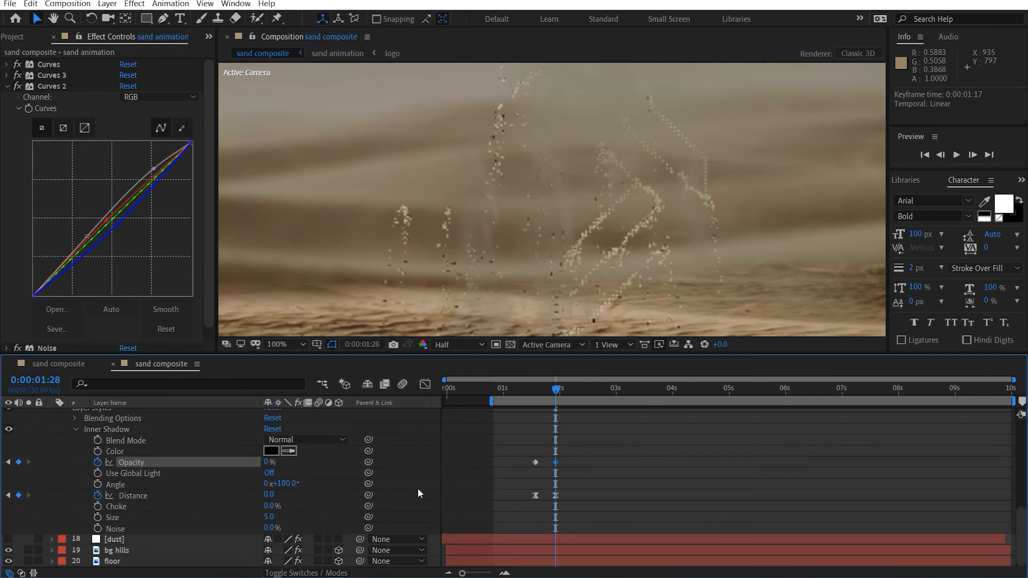
Shift the Inner Shadow Opacity keyframes to 0:00:01:25 and about 0:00:02:10, and apply Easy Ease to both.
drag(561, 476, 498, 438)
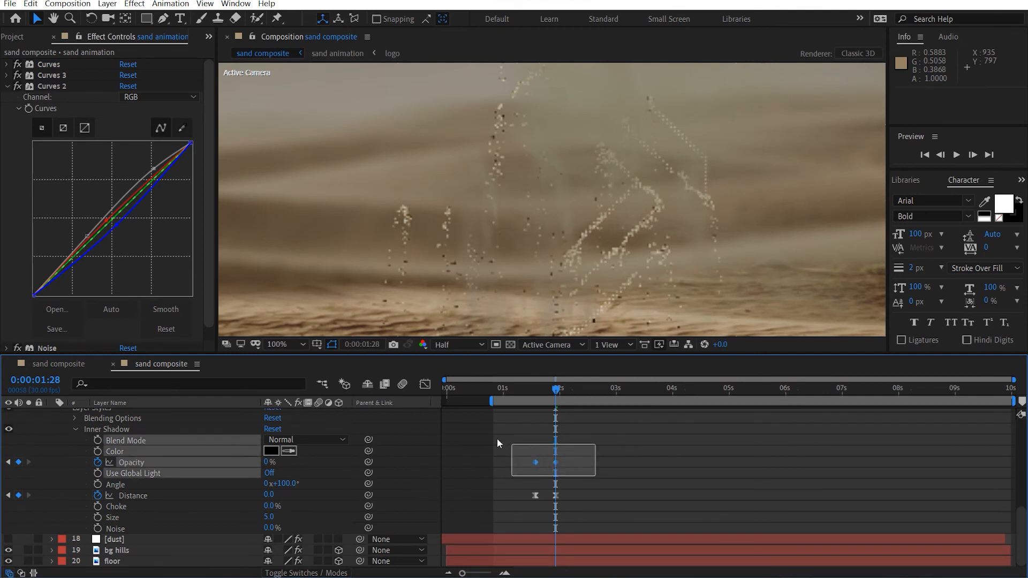
click(557, 463)
mouse_move(556, 462)
mouse_down()
mouse_move(578, 460)
mouse_move(554, 463)
mouse_up()
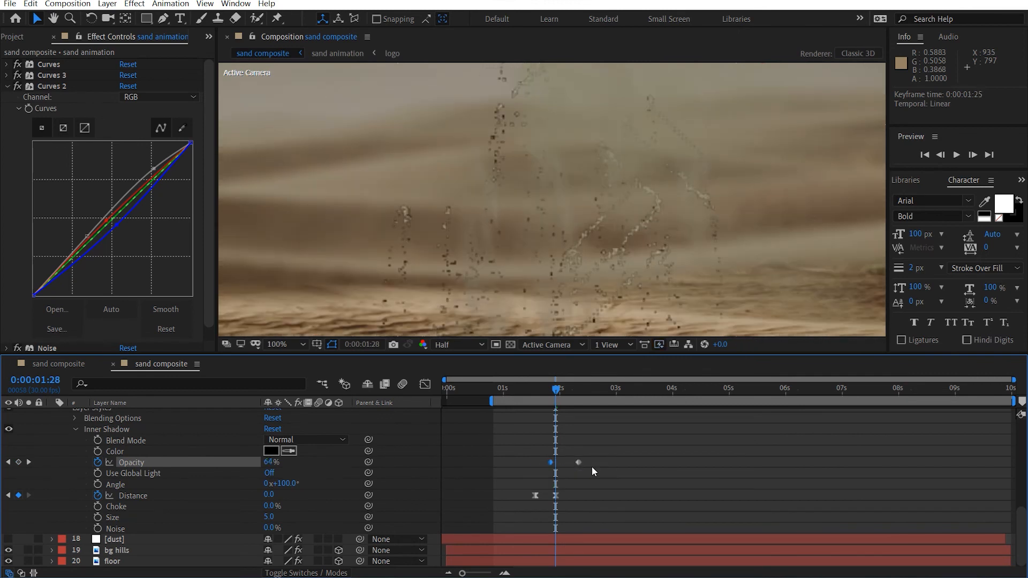
drag(639, 483, 527, 452)
key(F9)
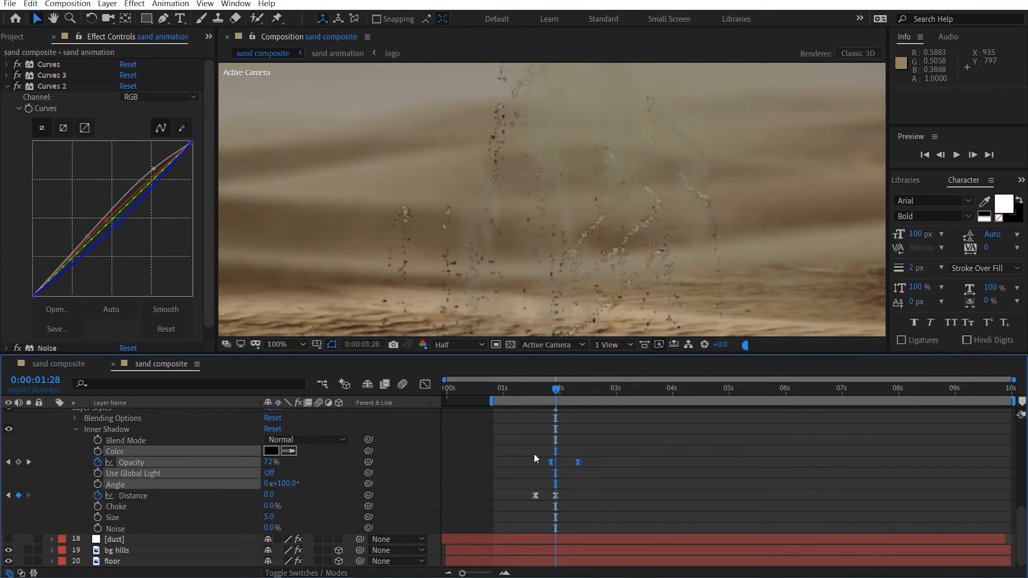
Collapse the expanded properties of the lower sand animation layer.
scroll(270, 492, up, 3)
scroll(79, 473, up, 6)
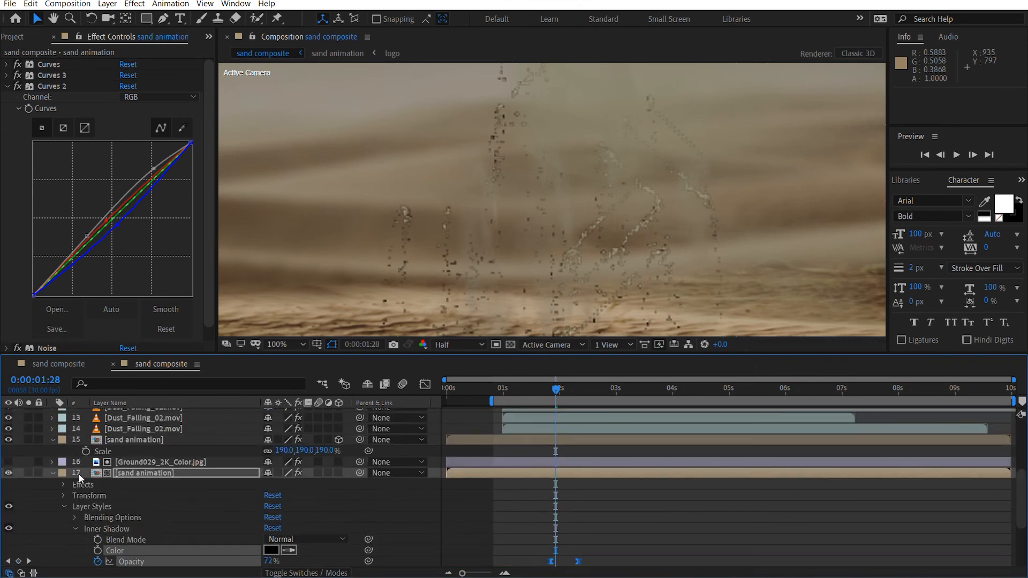
click(53, 473)
scroll(143, 490, up, 5)
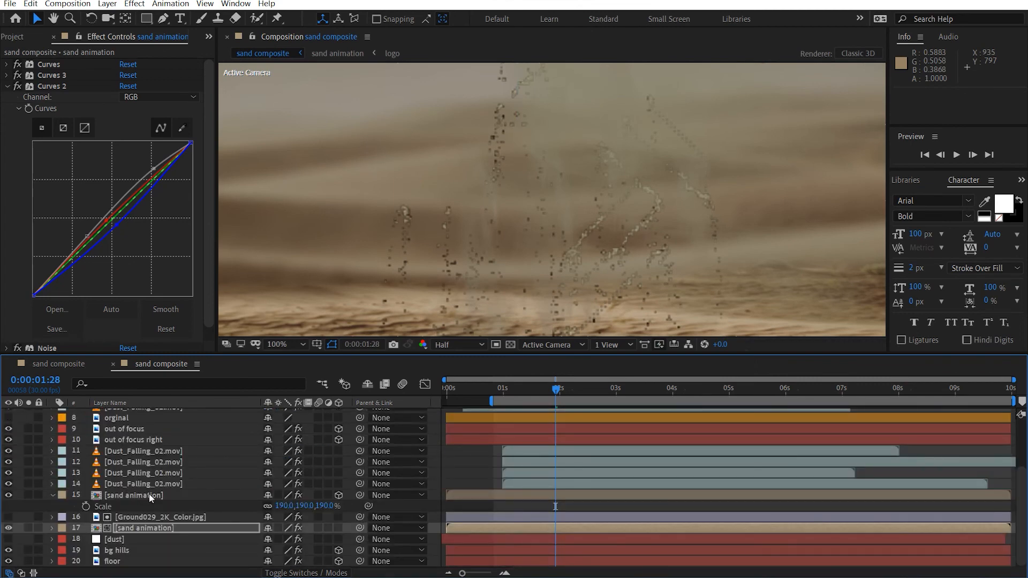
Delete the Curves, Curves 2, Noise and Unsharp Mask effects from the upper 3D sand animation layer.
click(148, 493)
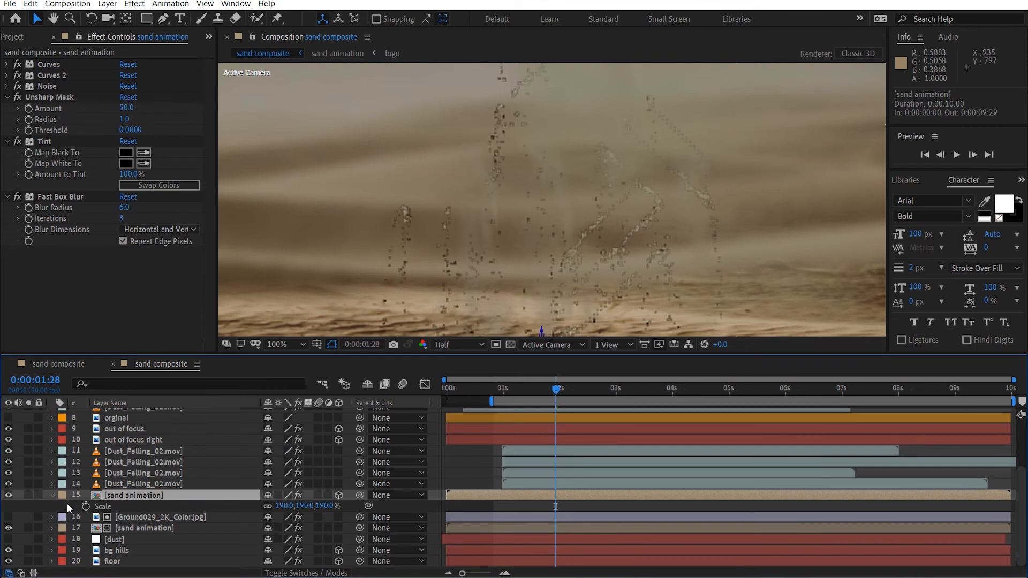
click(52, 495)
scroll(98, 504, up, 3)
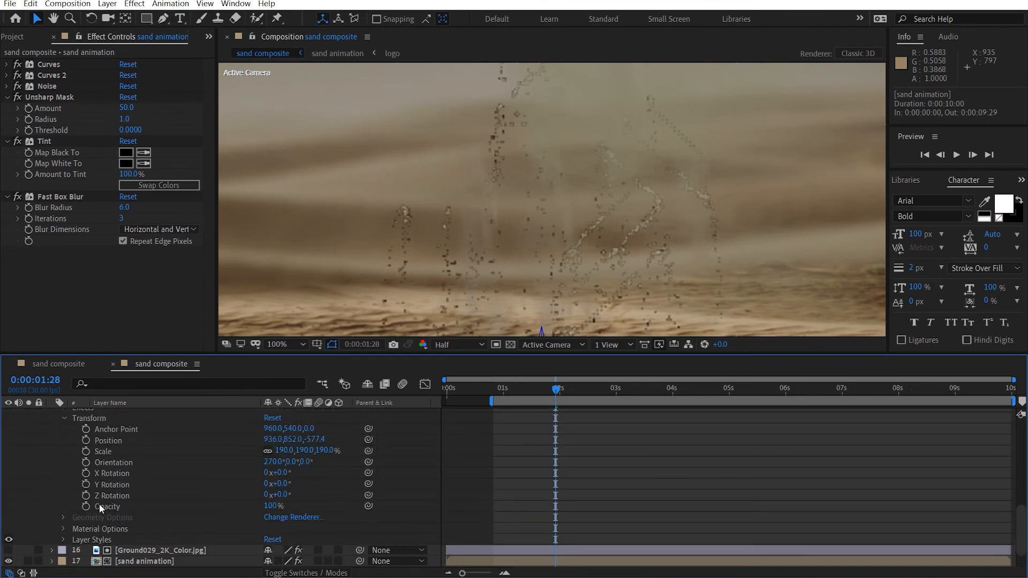
scroll(99, 504, up, 3)
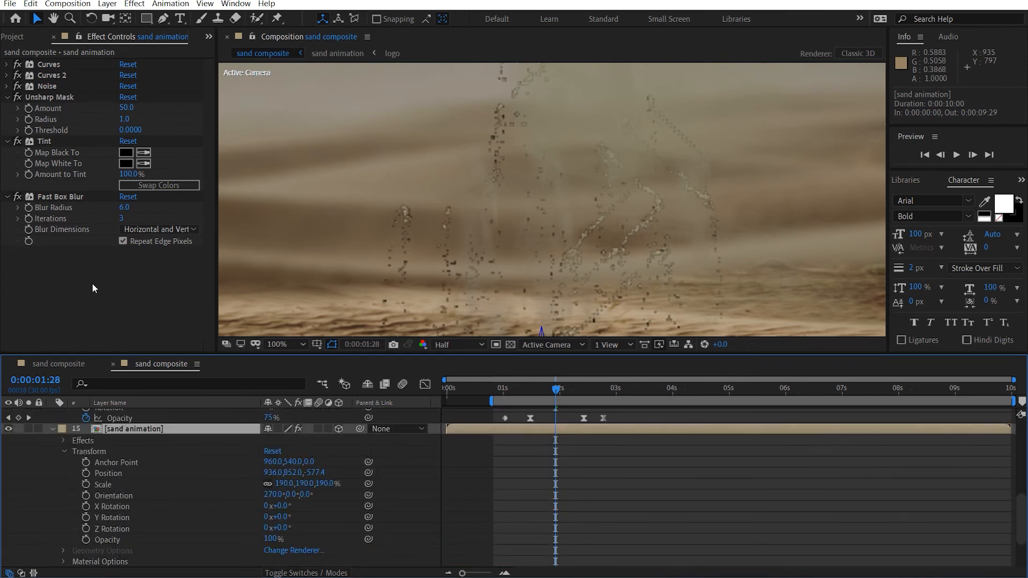
click(63, 97)
shift+click(58, 65)
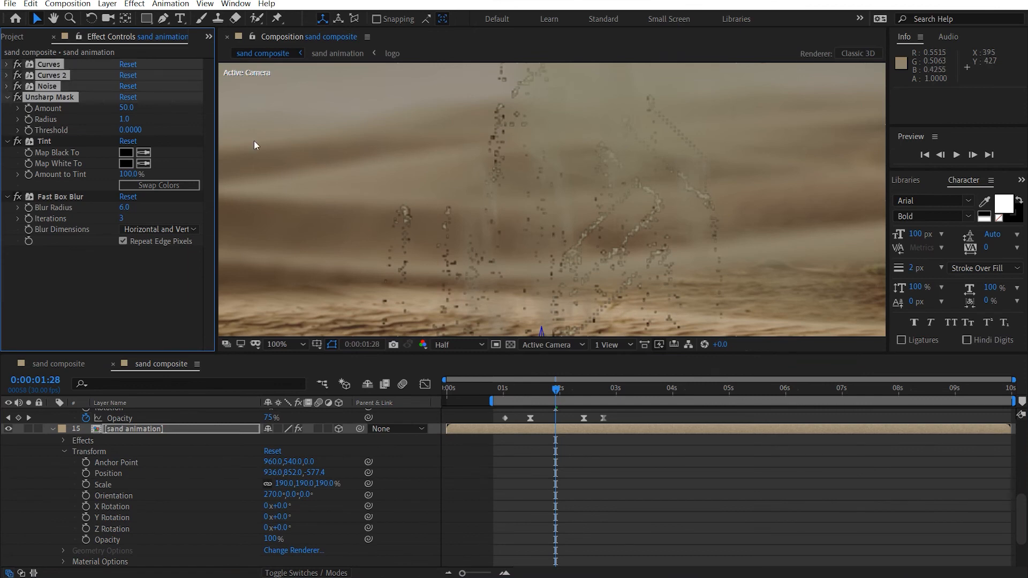
key(Delete)
Rotate the upper 3D sand animation layer so its Orientation is 270°, 0°, 353°.
scroll(531, 290, down, 1)
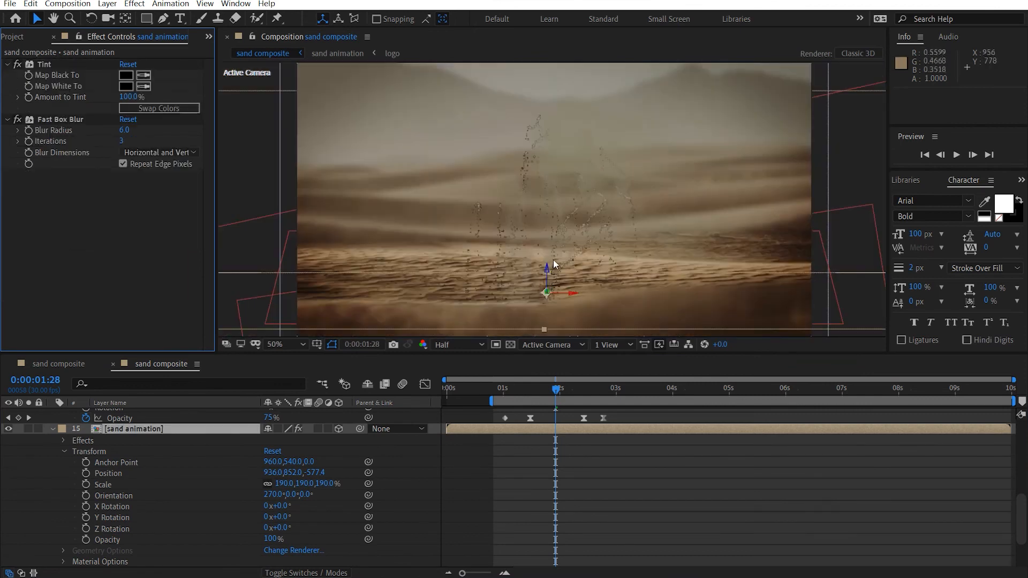
drag(553, 259, 550, 193)
scroll(550, 193, up, 1)
drag(557, 239, 515, 220)
key(w)
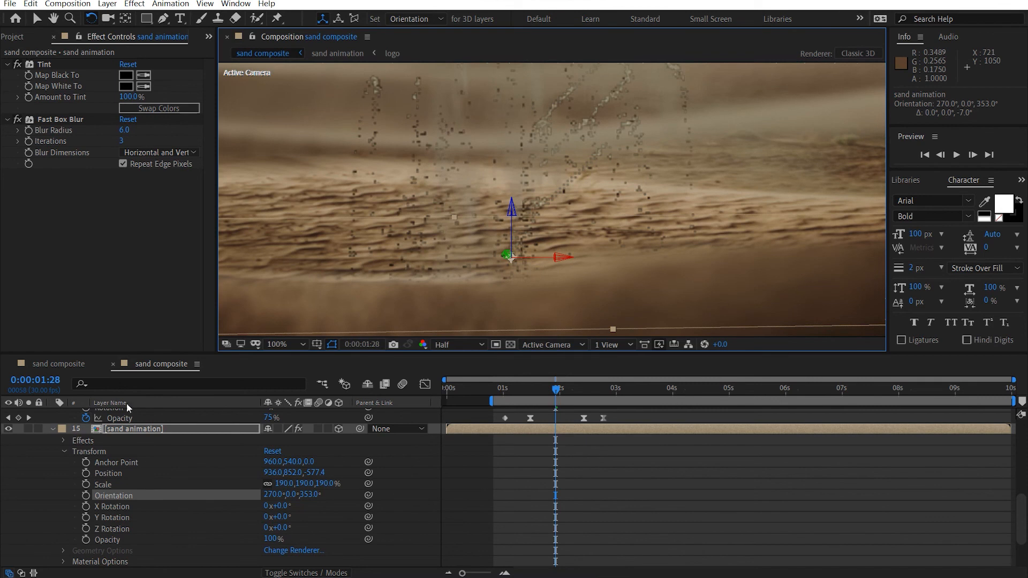
Set the upper sand animation layer's Fast Box Blur radius to 8.0 and collapse the lowest Dust_Falling_02.mov layer.
click(136, 426)
key(t)
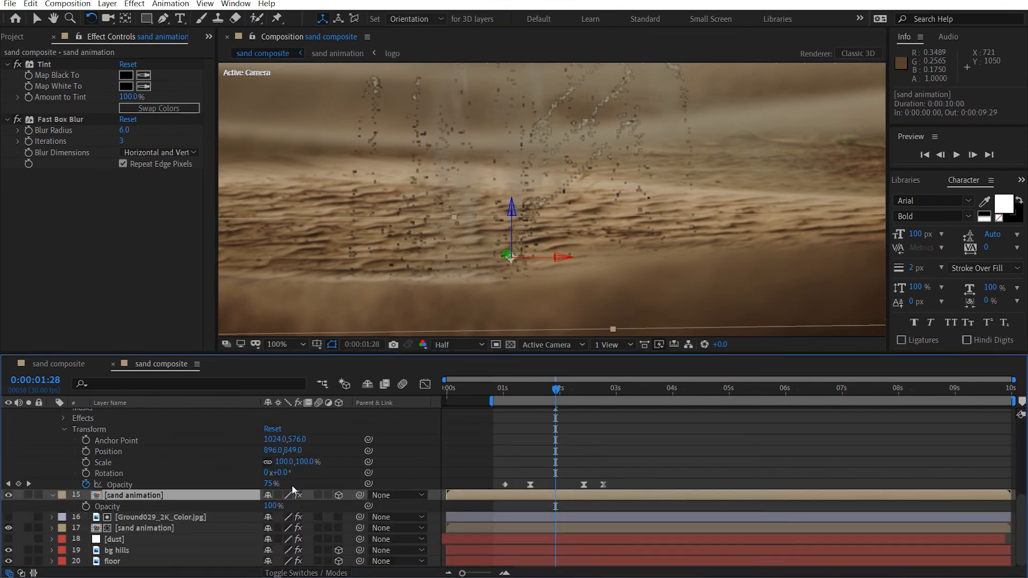
click(124, 130)
text(8)
key(Return)
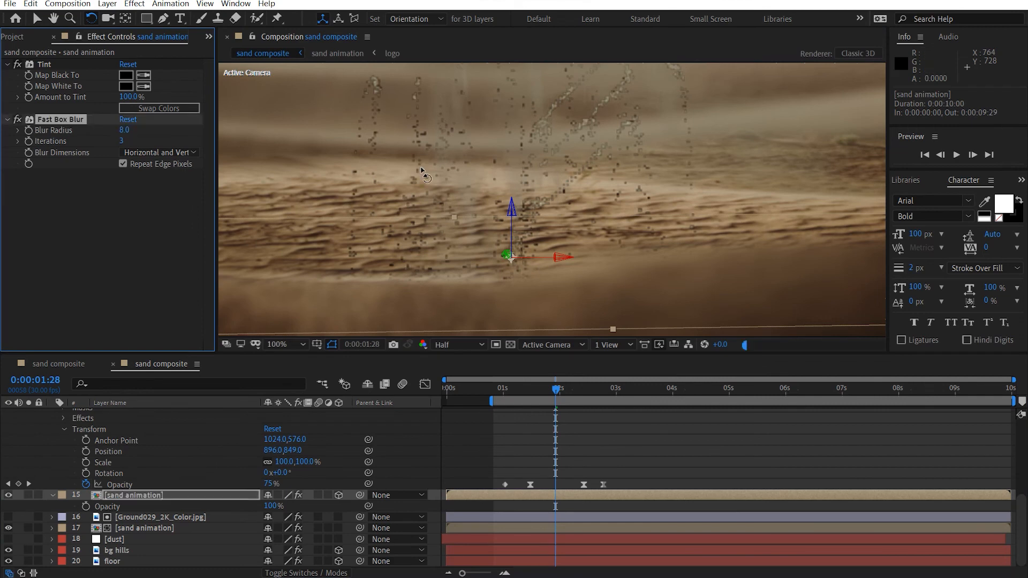
scroll(43, 467, up, 4)
click(53, 528)
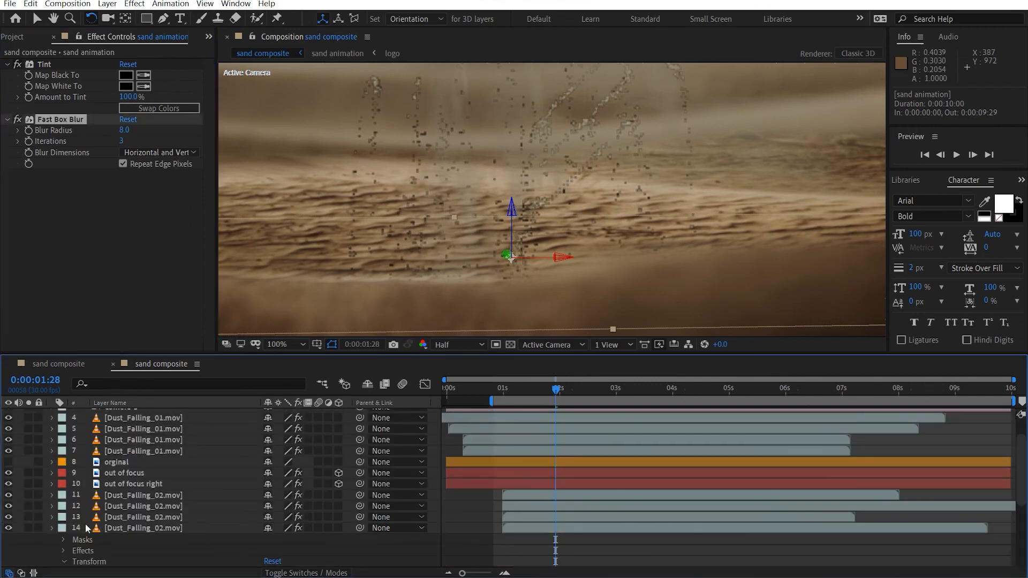
Open the Curves 2 effect of the lower sand animation layer and solo that layer.
scroll(133, 461, down, 3)
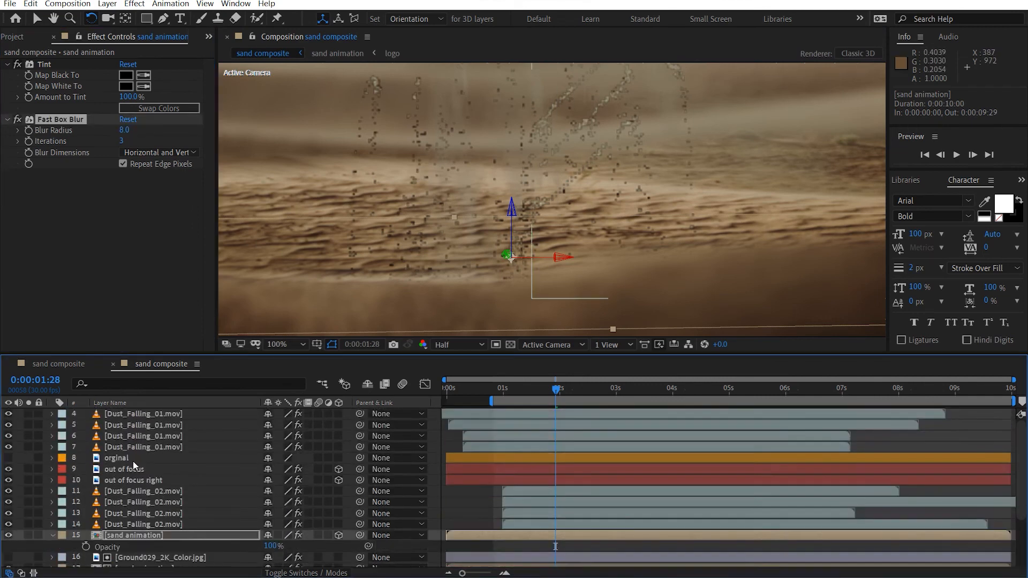
click(153, 533)
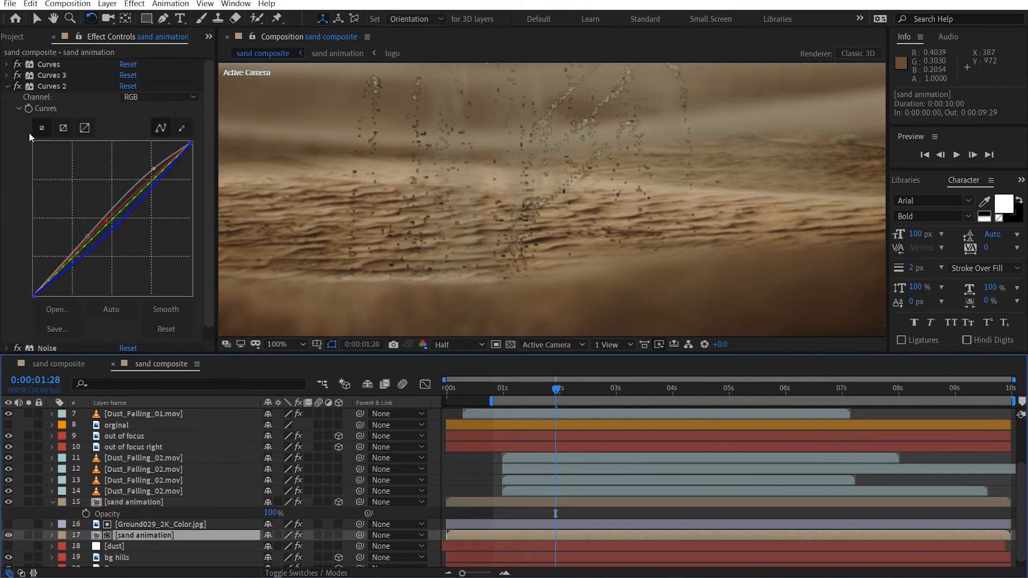
click(7, 86)
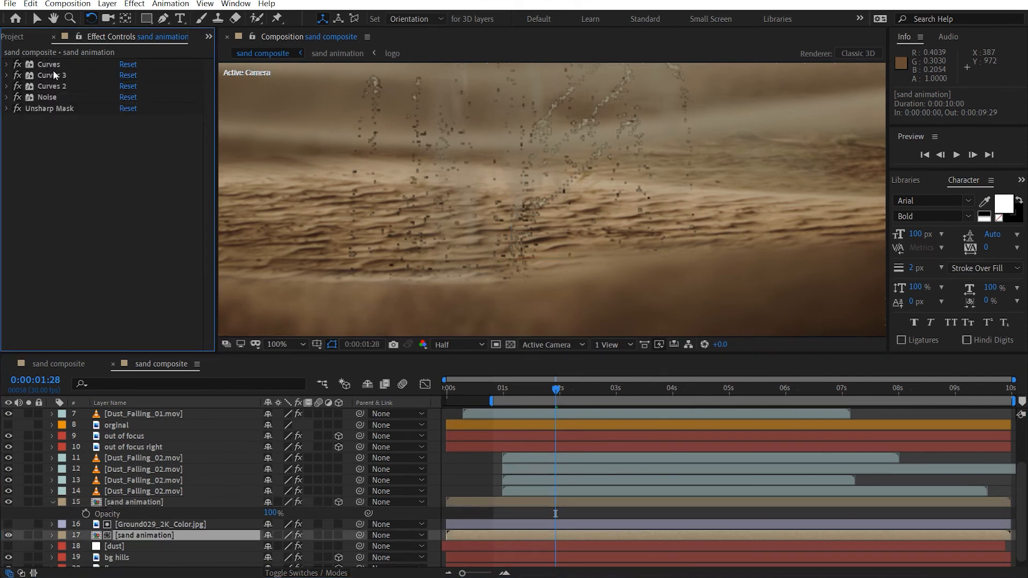
click(35, 88)
click(7, 87)
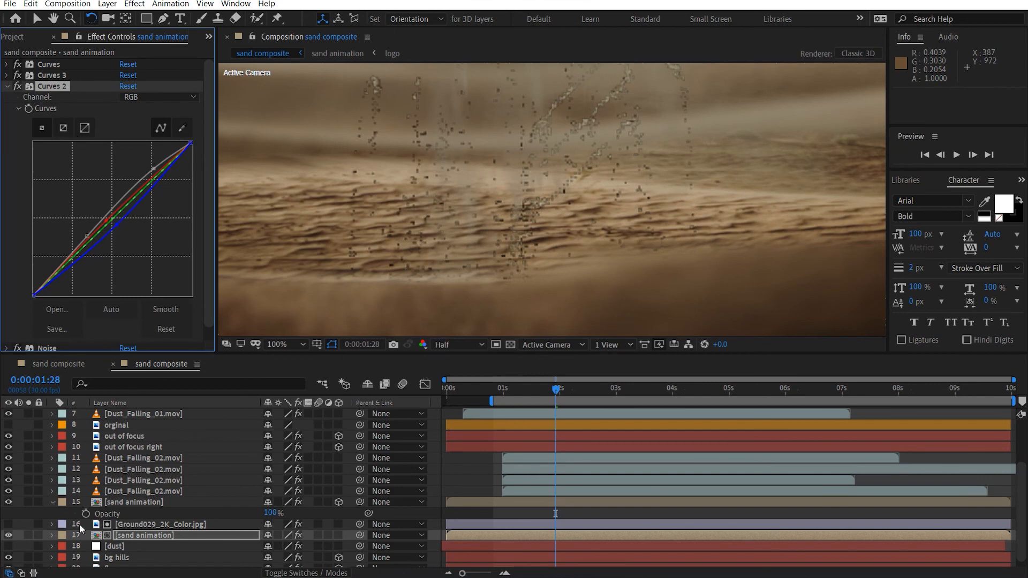
click(29, 534)
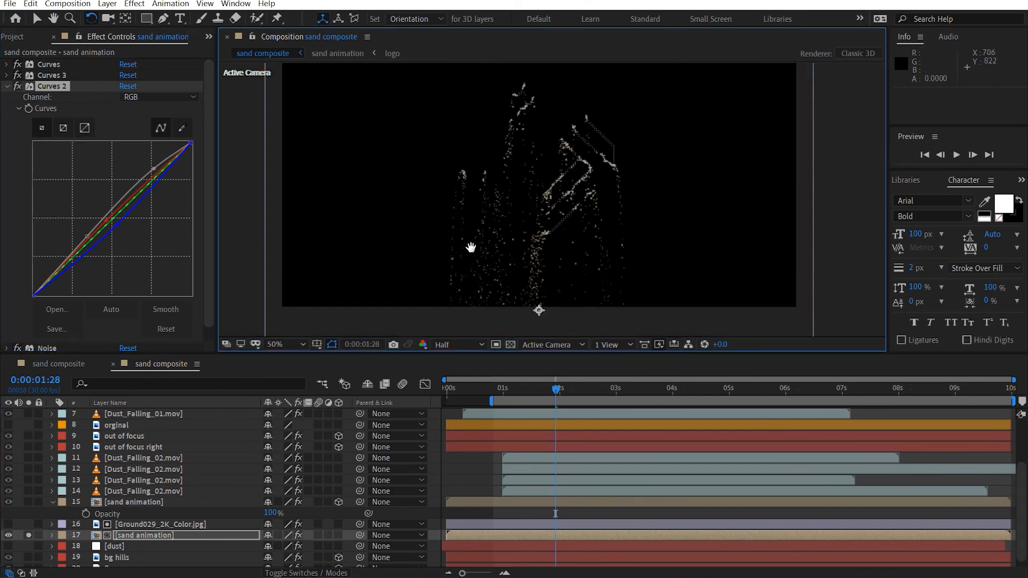
drag(478, 254, 488, 298)
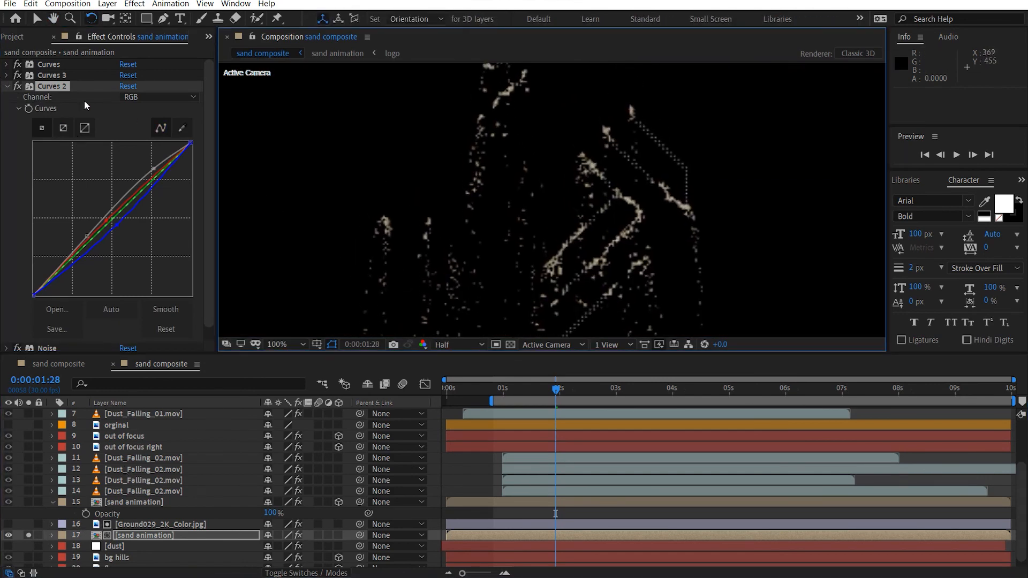
Brighten the soloed sand by lifting the upper and lower points of the Curves 2 RGB curve.
drag(87, 236, 80, 235)
drag(153, 169, 152, 162)
drag(78, 237, 60, 259)
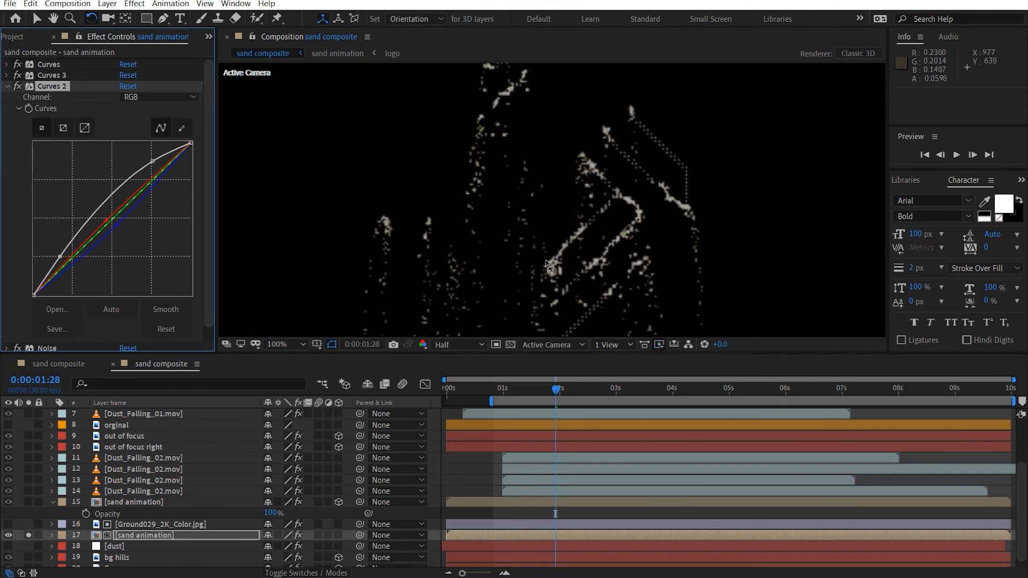
Turn off solo for the lower sand animation layer to bring back the full composite.
key(v)
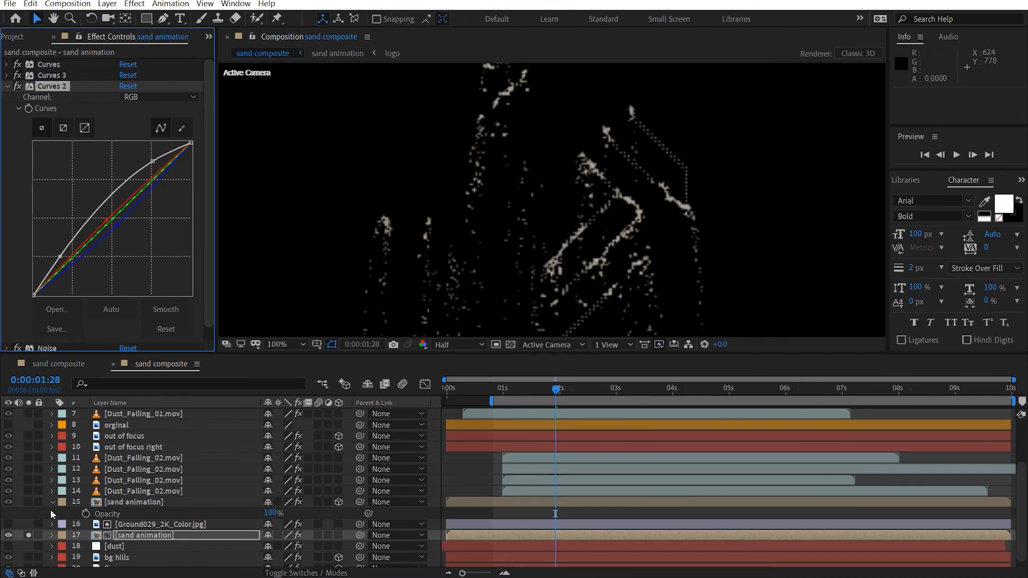
click(29, 535)
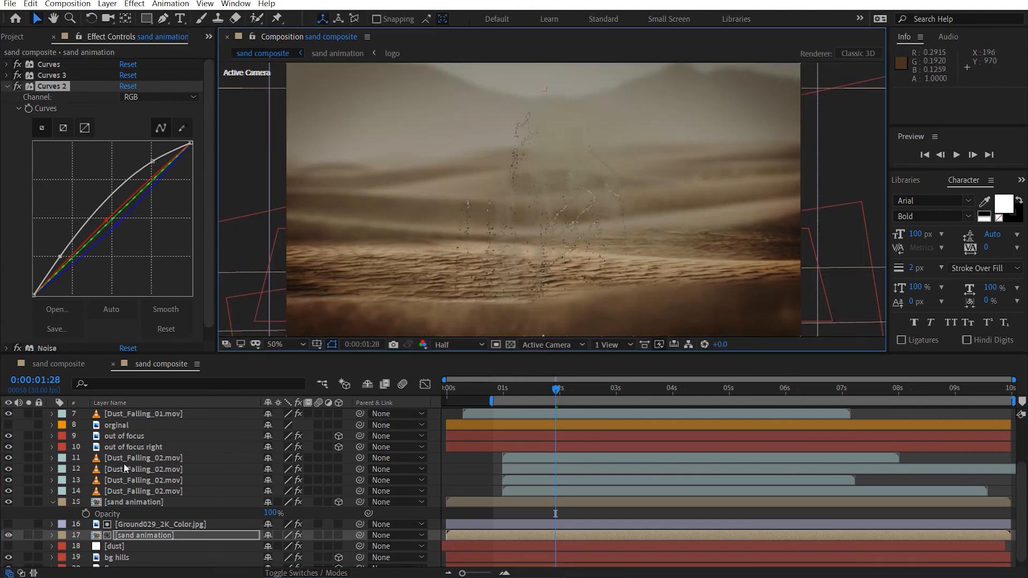
Set the CC layer's Hue/Saturation Master Saturation to 10 and its Levels Output White to 0.9569.
scroll(124, 463, up, 3)
click(132, 415)
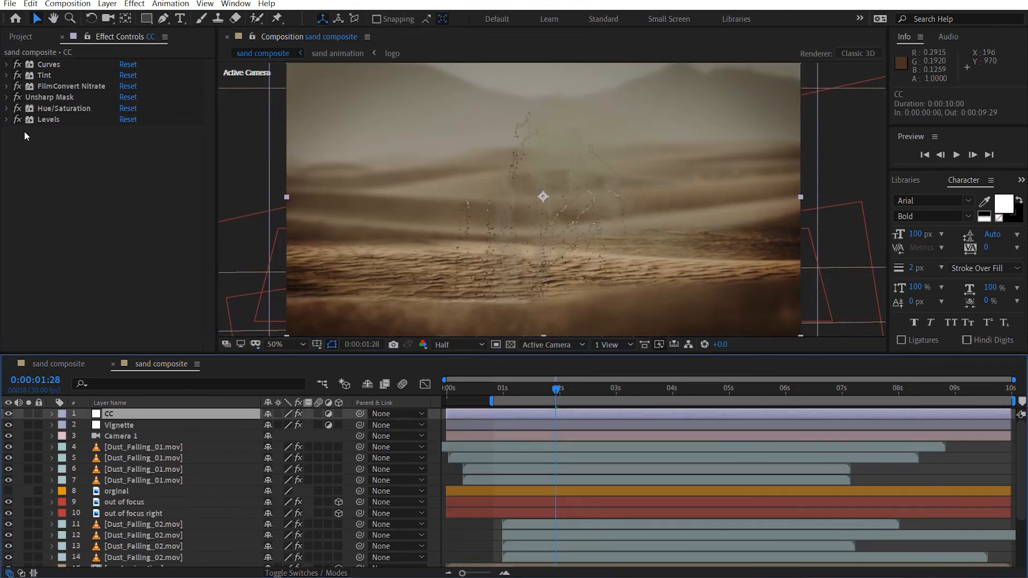
click(7, 108)
click(121, 207)
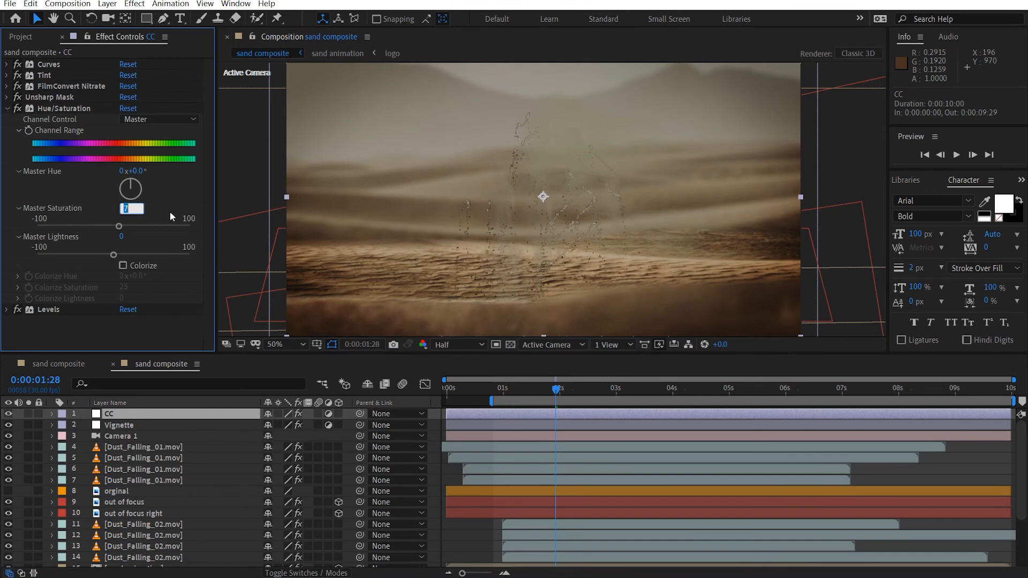
text(10)
key(Return)
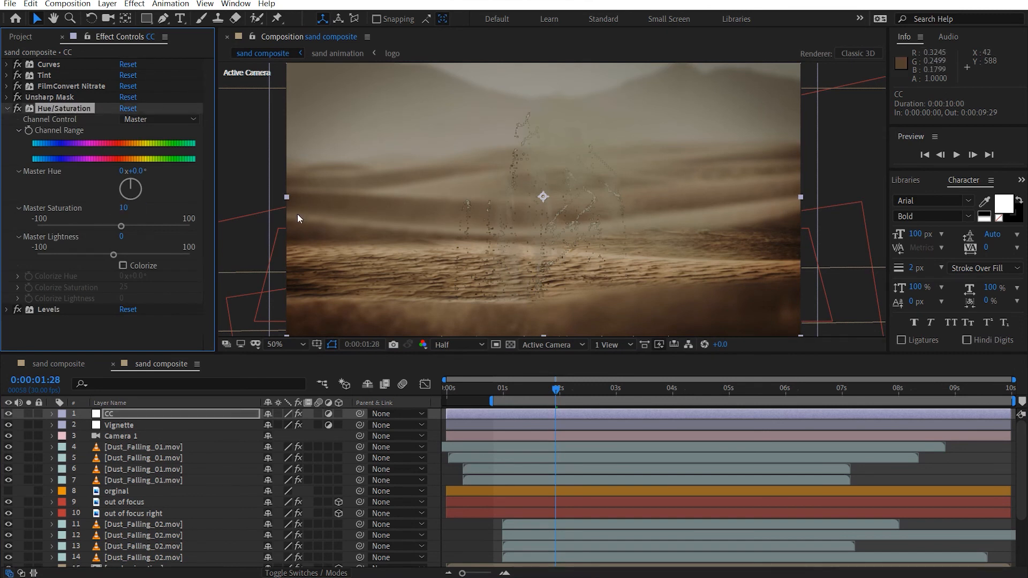
click(8, 310)
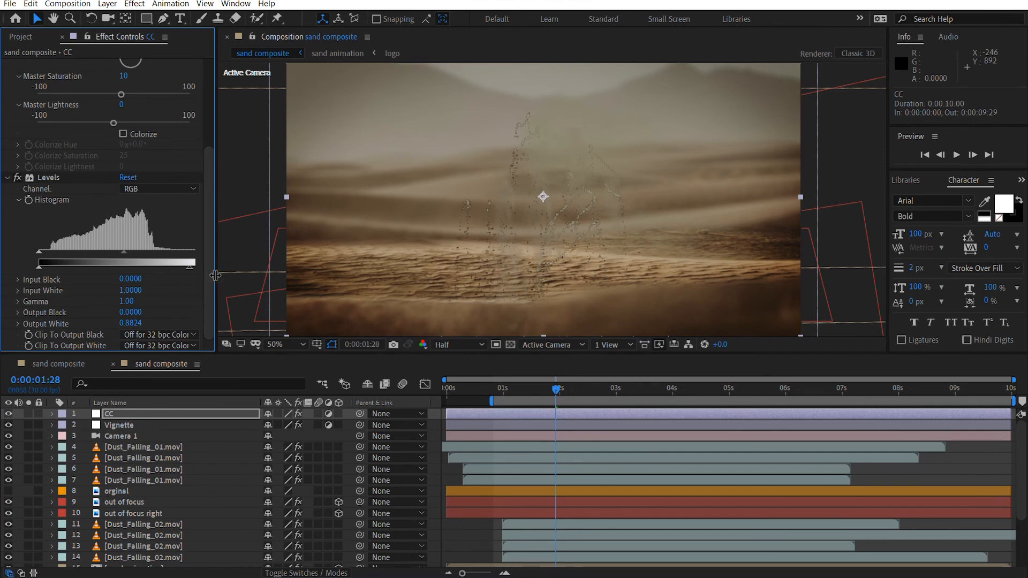
mouse_move(216, 275)
mouse_down()
mouse_move(241, 272)
mouse_move(201, 265)
mouse_up()
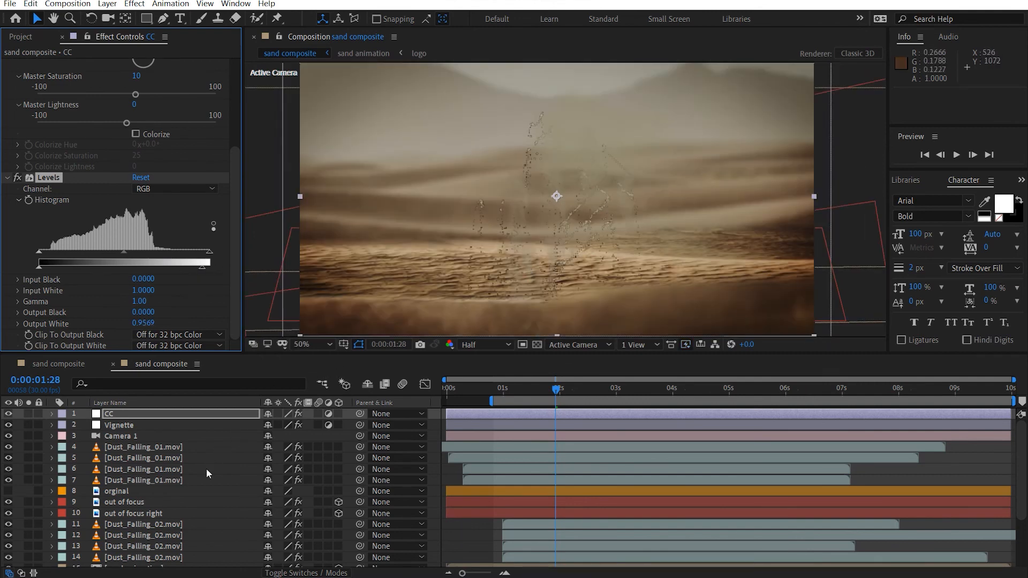
Change the first Dust_Falling_01.mov layer's Tint Map White To colour to AC936E, sampled from the desert sand.
click(168, 449)
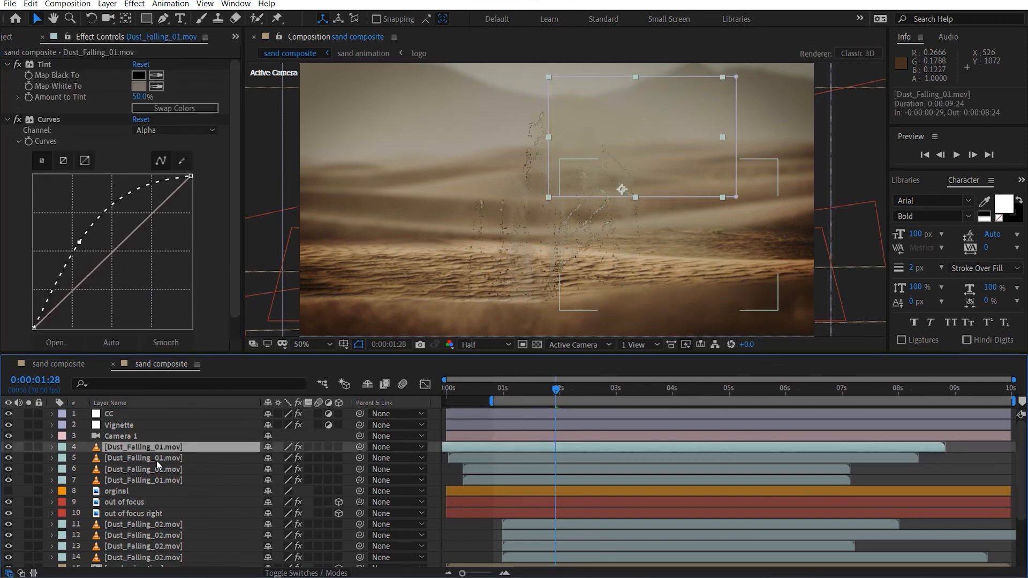
click(139, 85)
drag(179, 202, 204, 194)
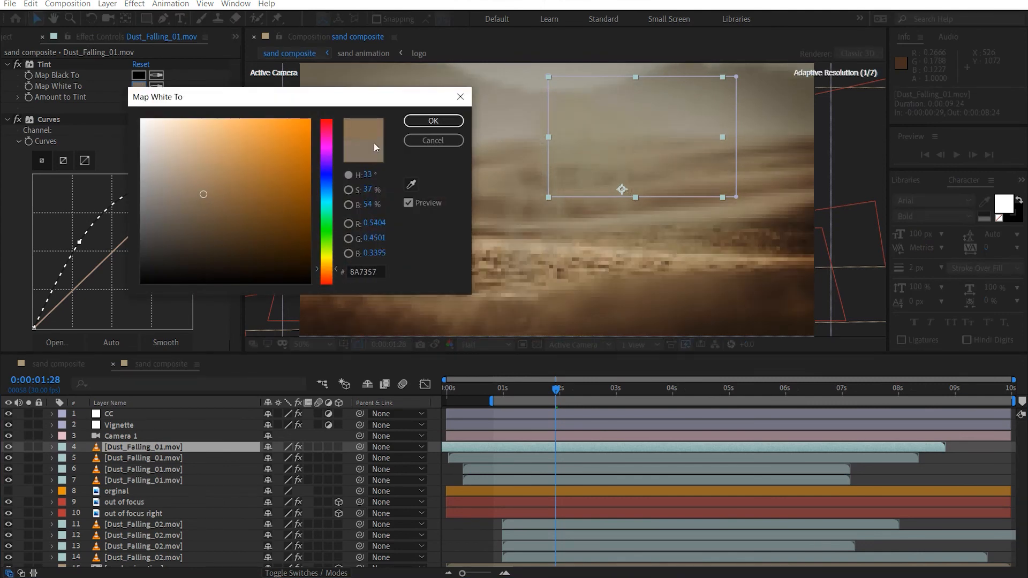
click(410, 185)
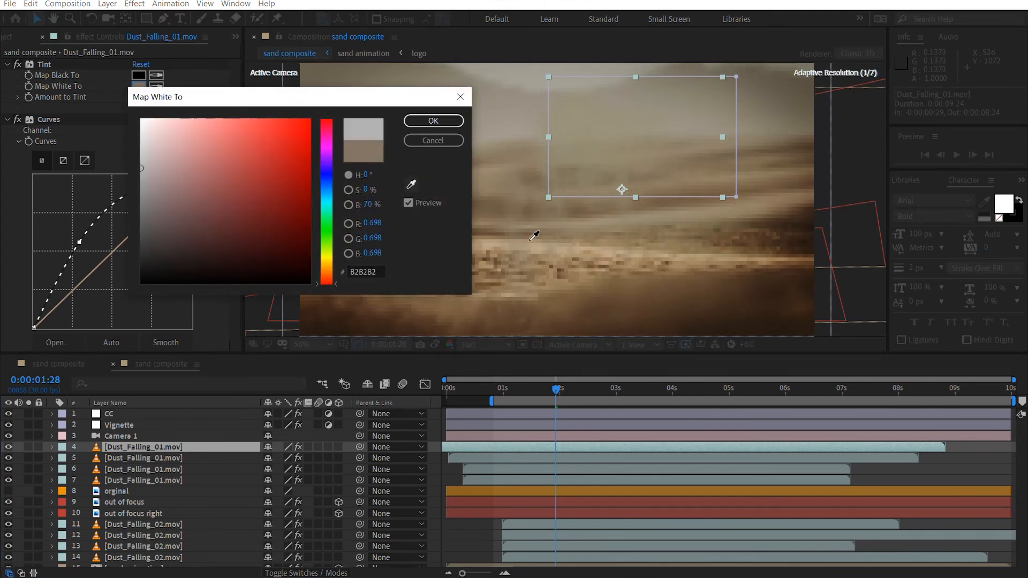
click(492, 246)
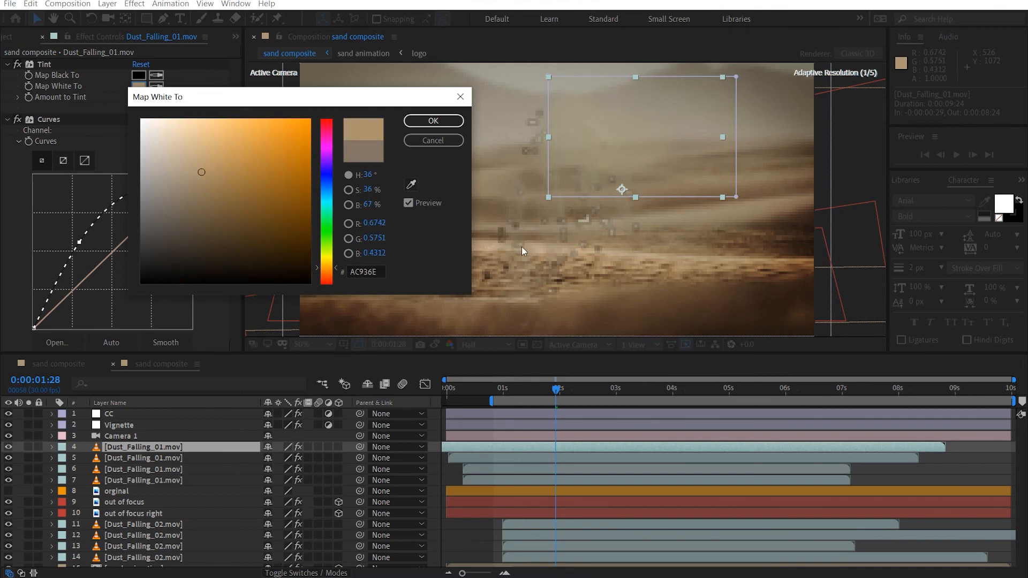
click(413, 121)
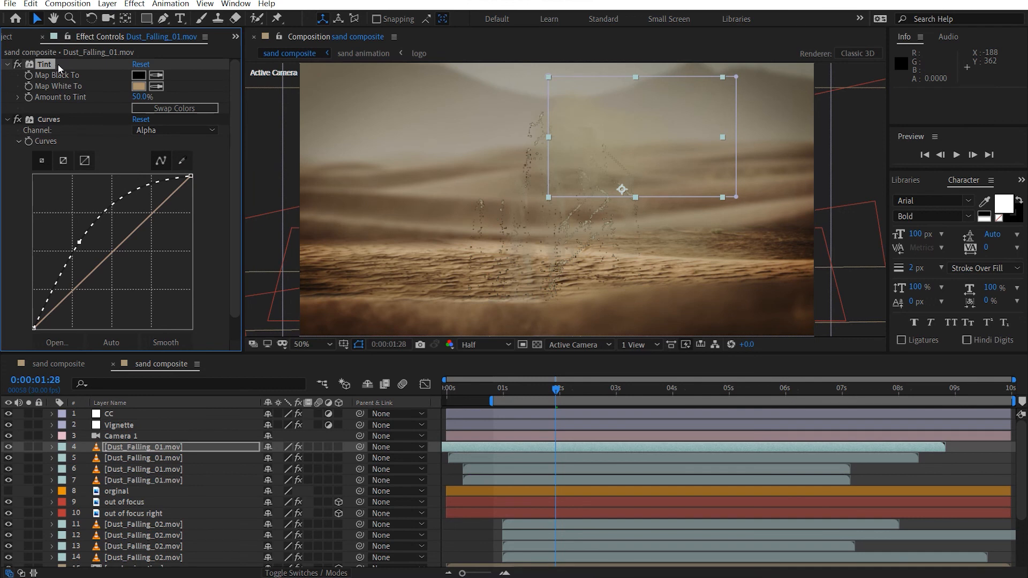
Copy the recoloured Tint effect onto the second Dust_Falling_01.mov layer and select the third one.
click(149, 457)
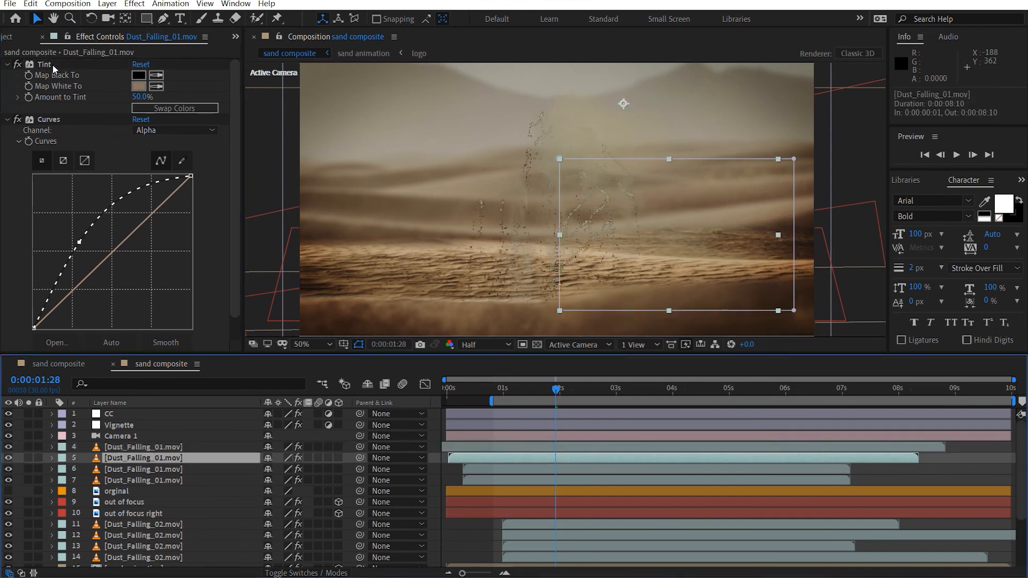
key(ctrl+v)
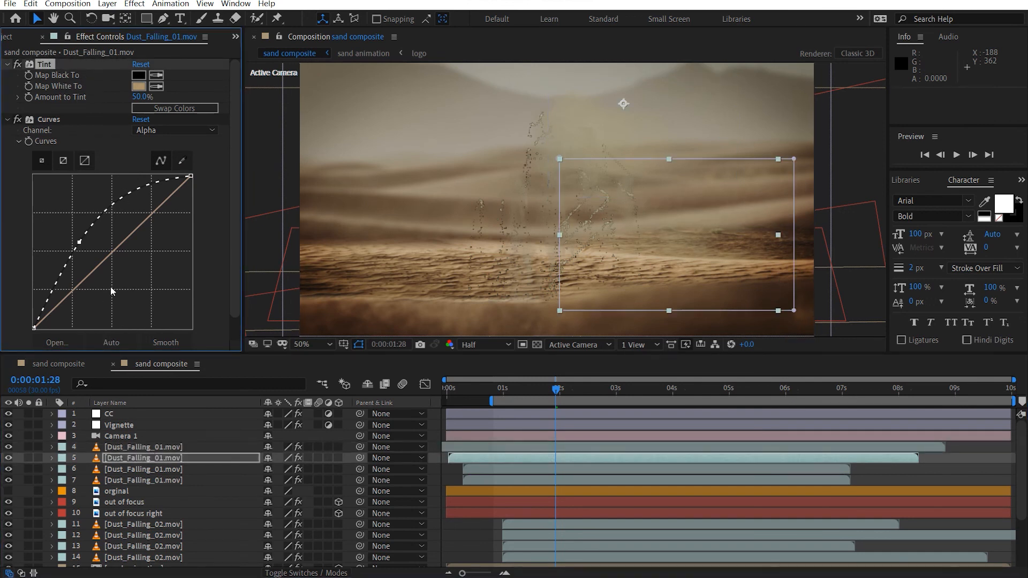
click(136, 469)
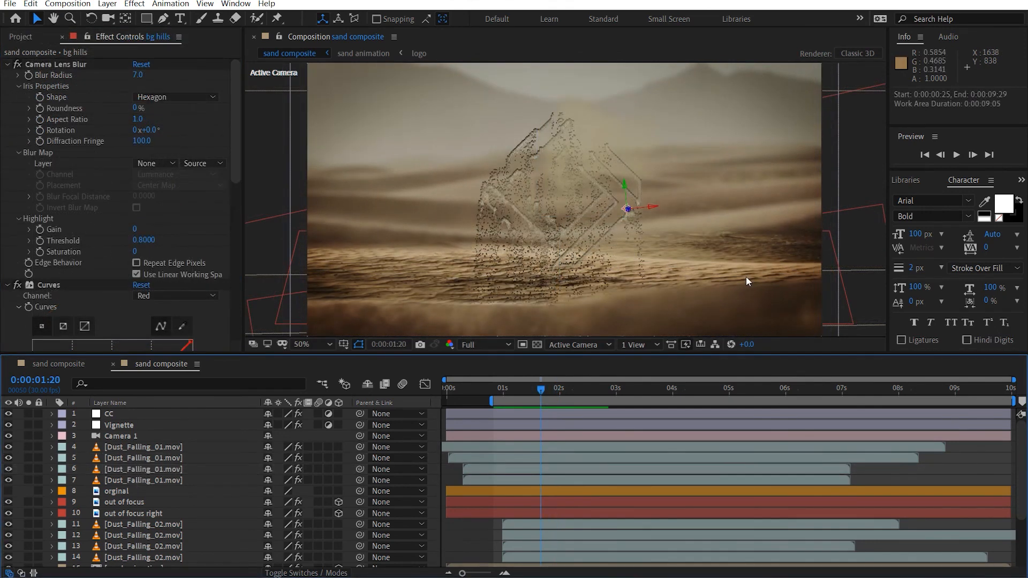
Preview the logo's sand dissolve and examine the falling particles close up at 0:00:01:20.
key(space)
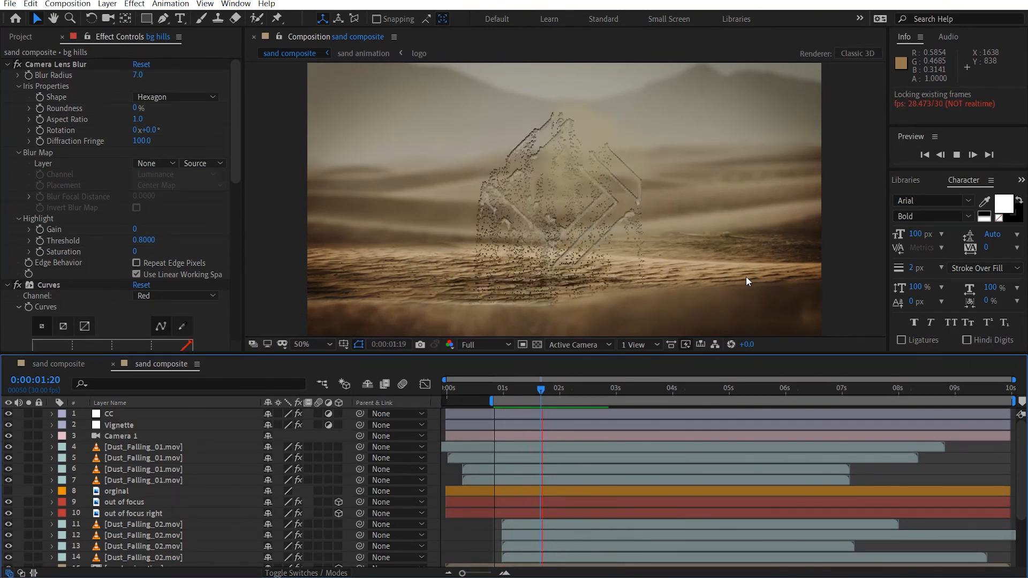
key(space)
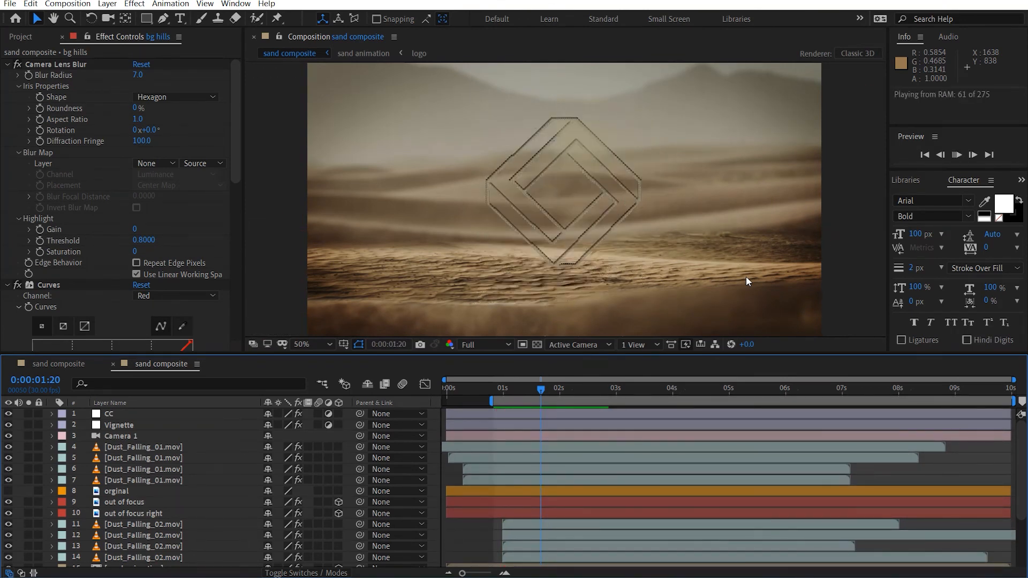
key(space)
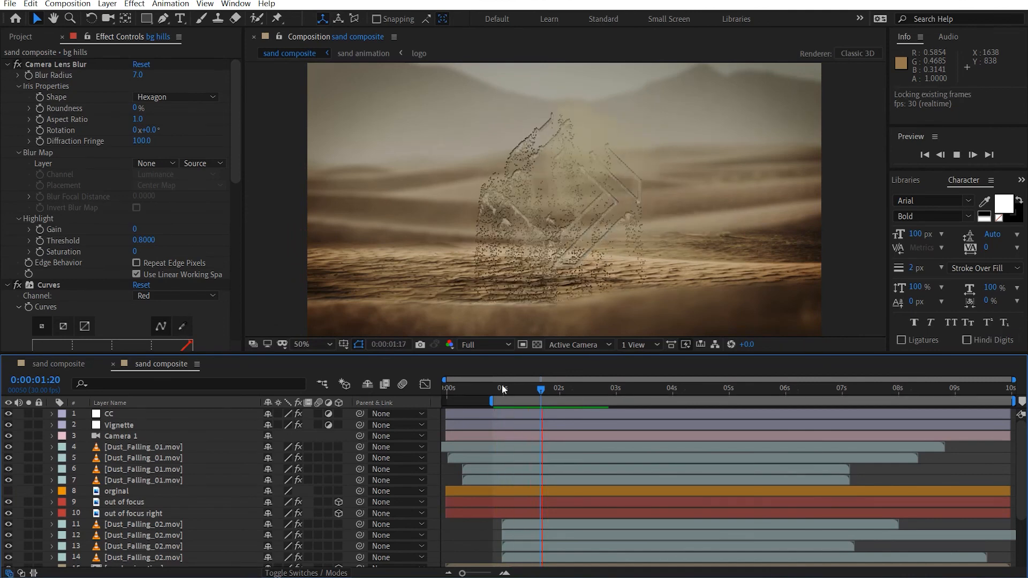
drag(501, 386, 541, 390)
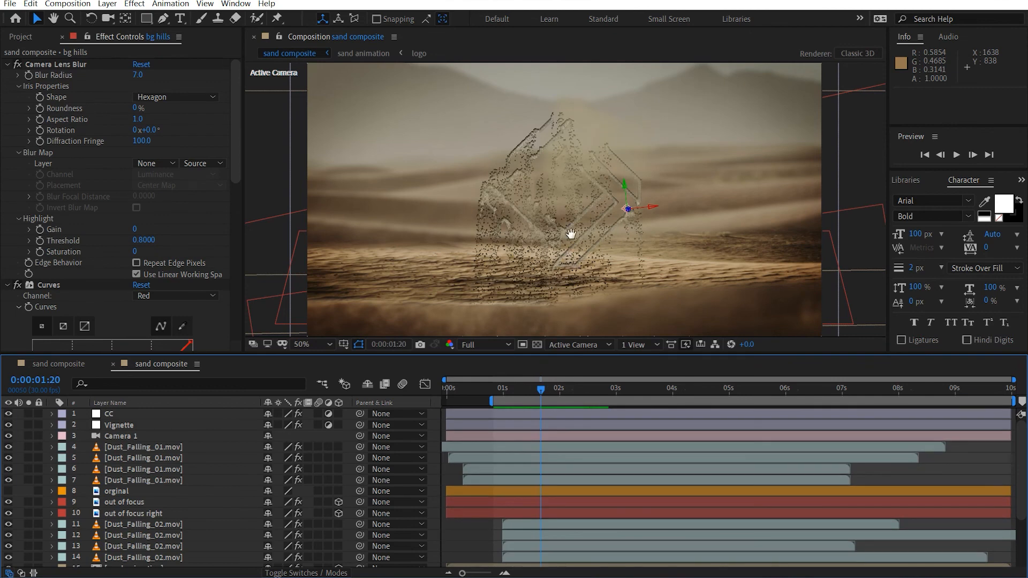
drag(570, 233, 576, 201)
scroll(576, 201, up, 1)
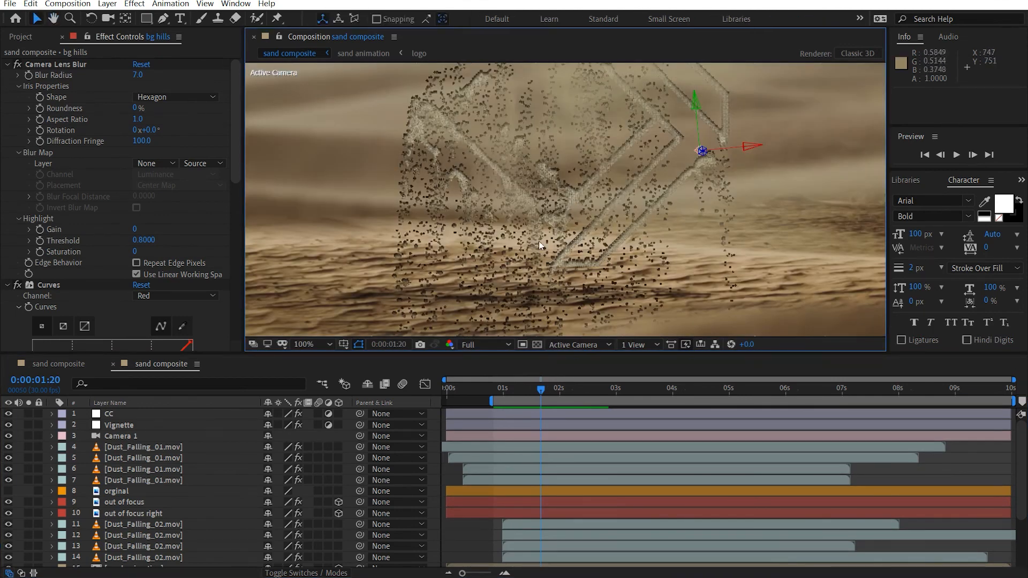
scroll(147, 521, down, 4)
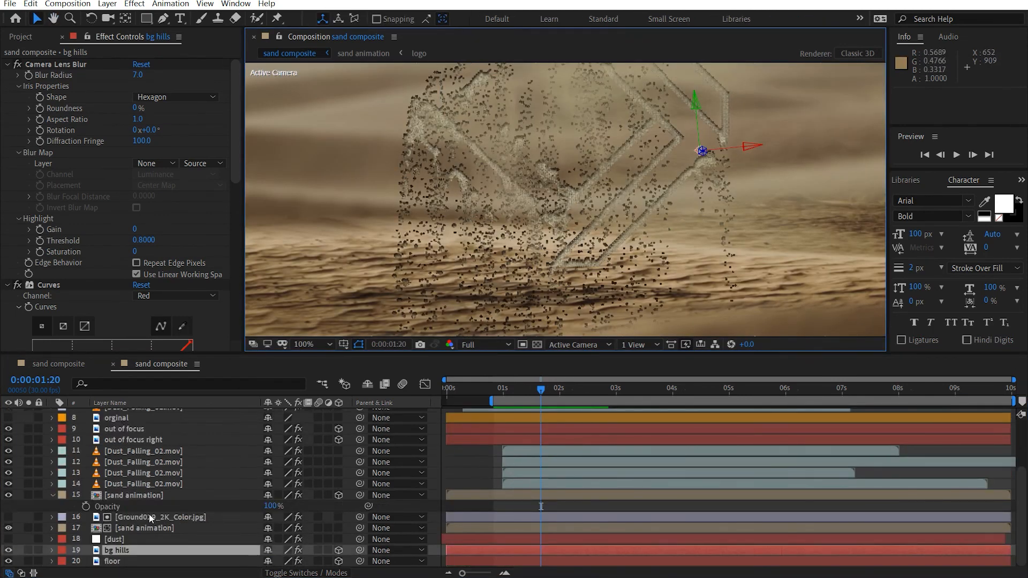
Select the upper sand animation layer and replay the sand dissolve with the whole frame in view.
click(150, 494)
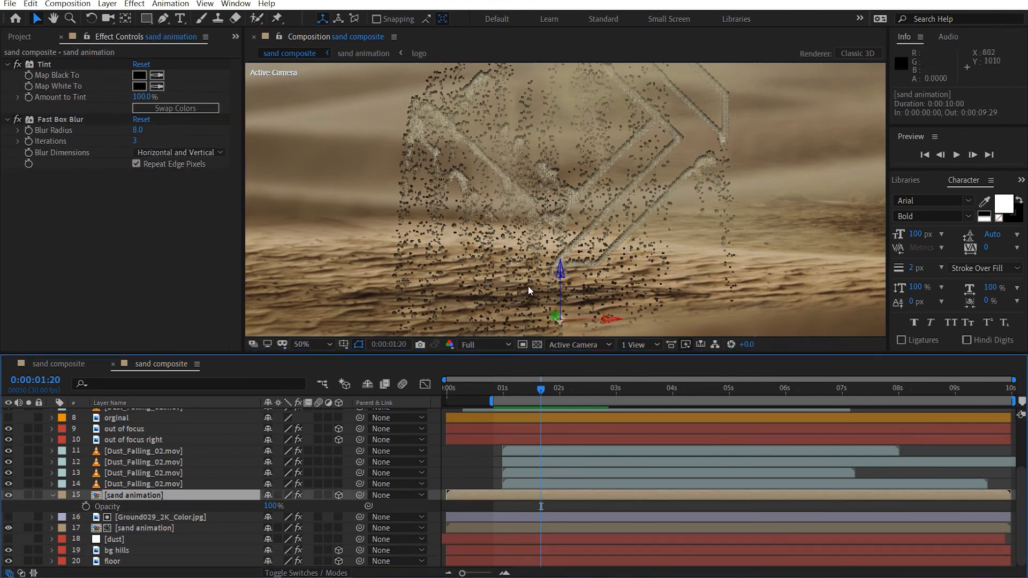
key(h)
scroll(528, 285, down, 2)
key(v)
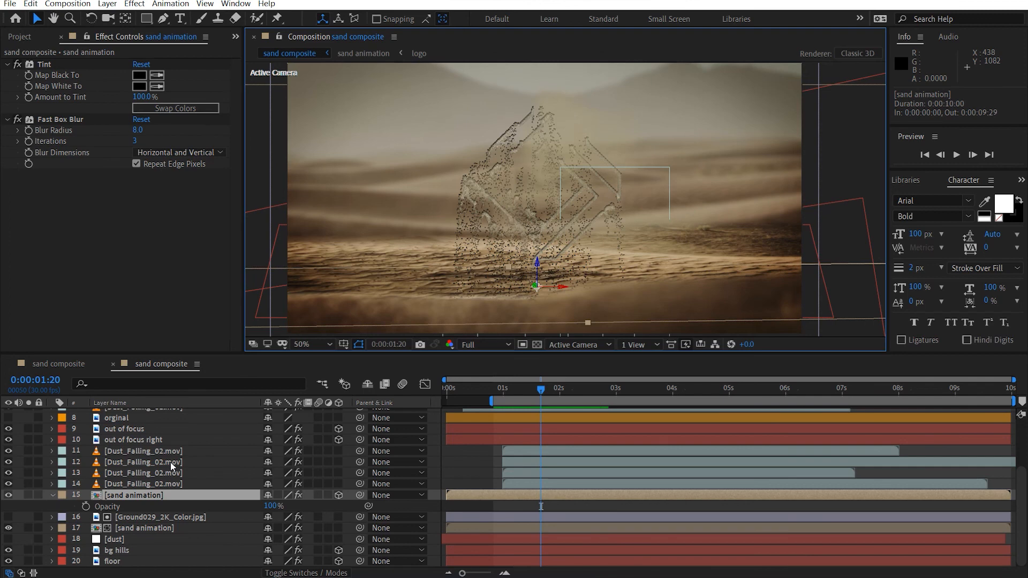
key(space)
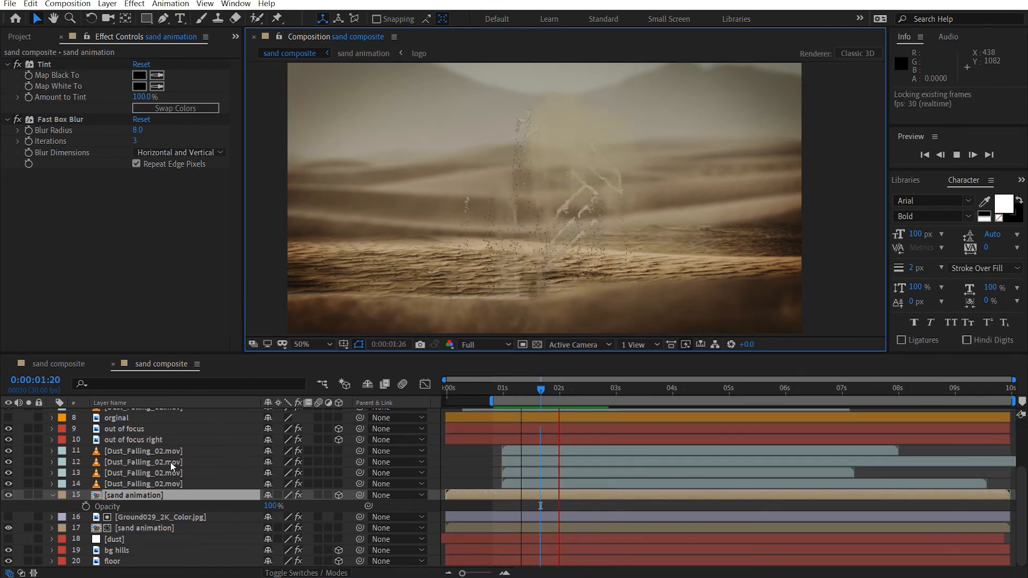
key(space)
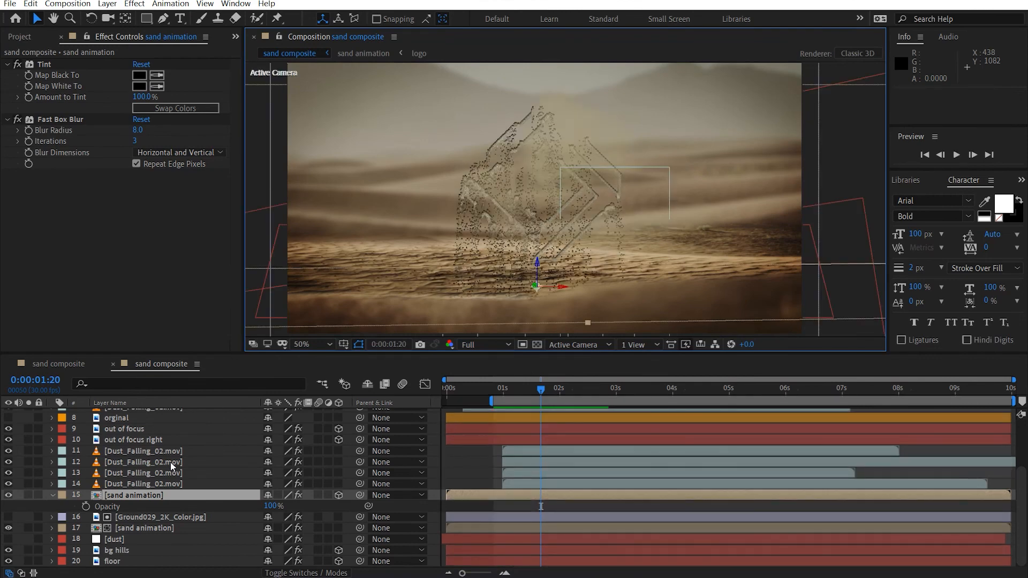
key(space)
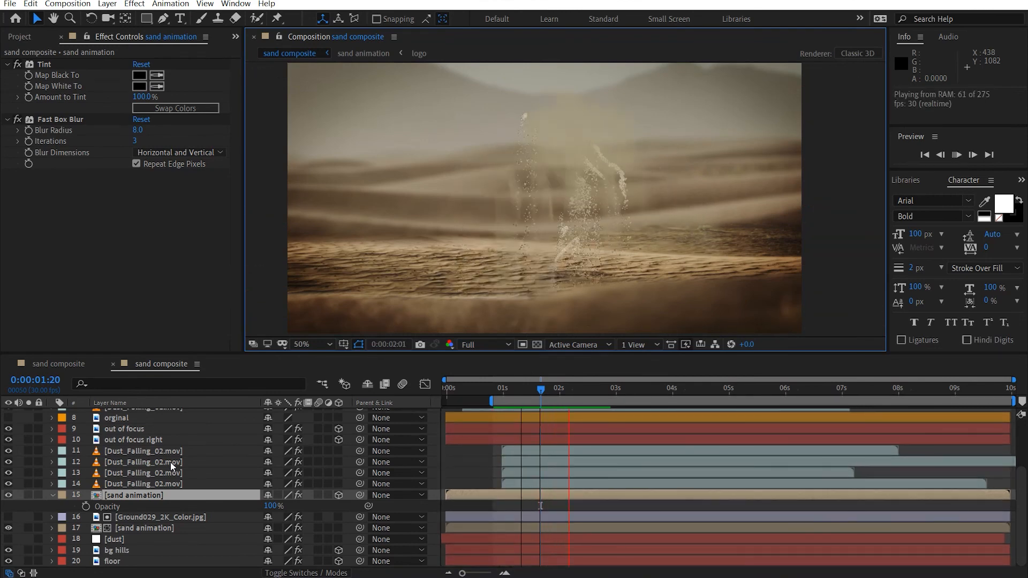